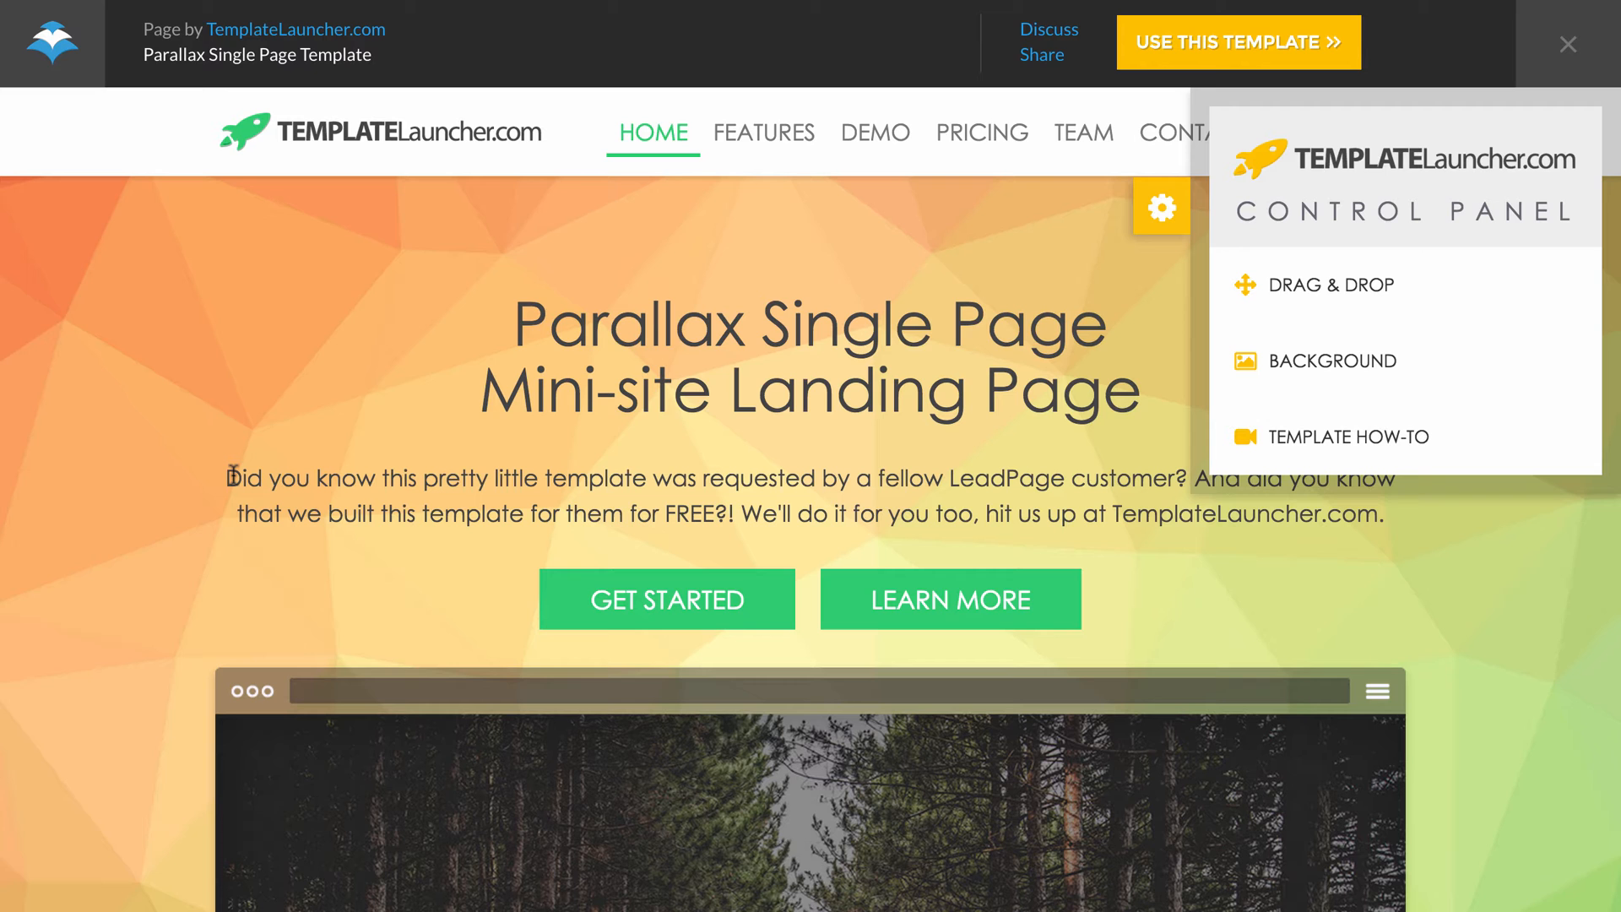
{"action": "scroll", "coordinate": [233, 473], "scroll_direction": "down", "scroll_amount": 1}
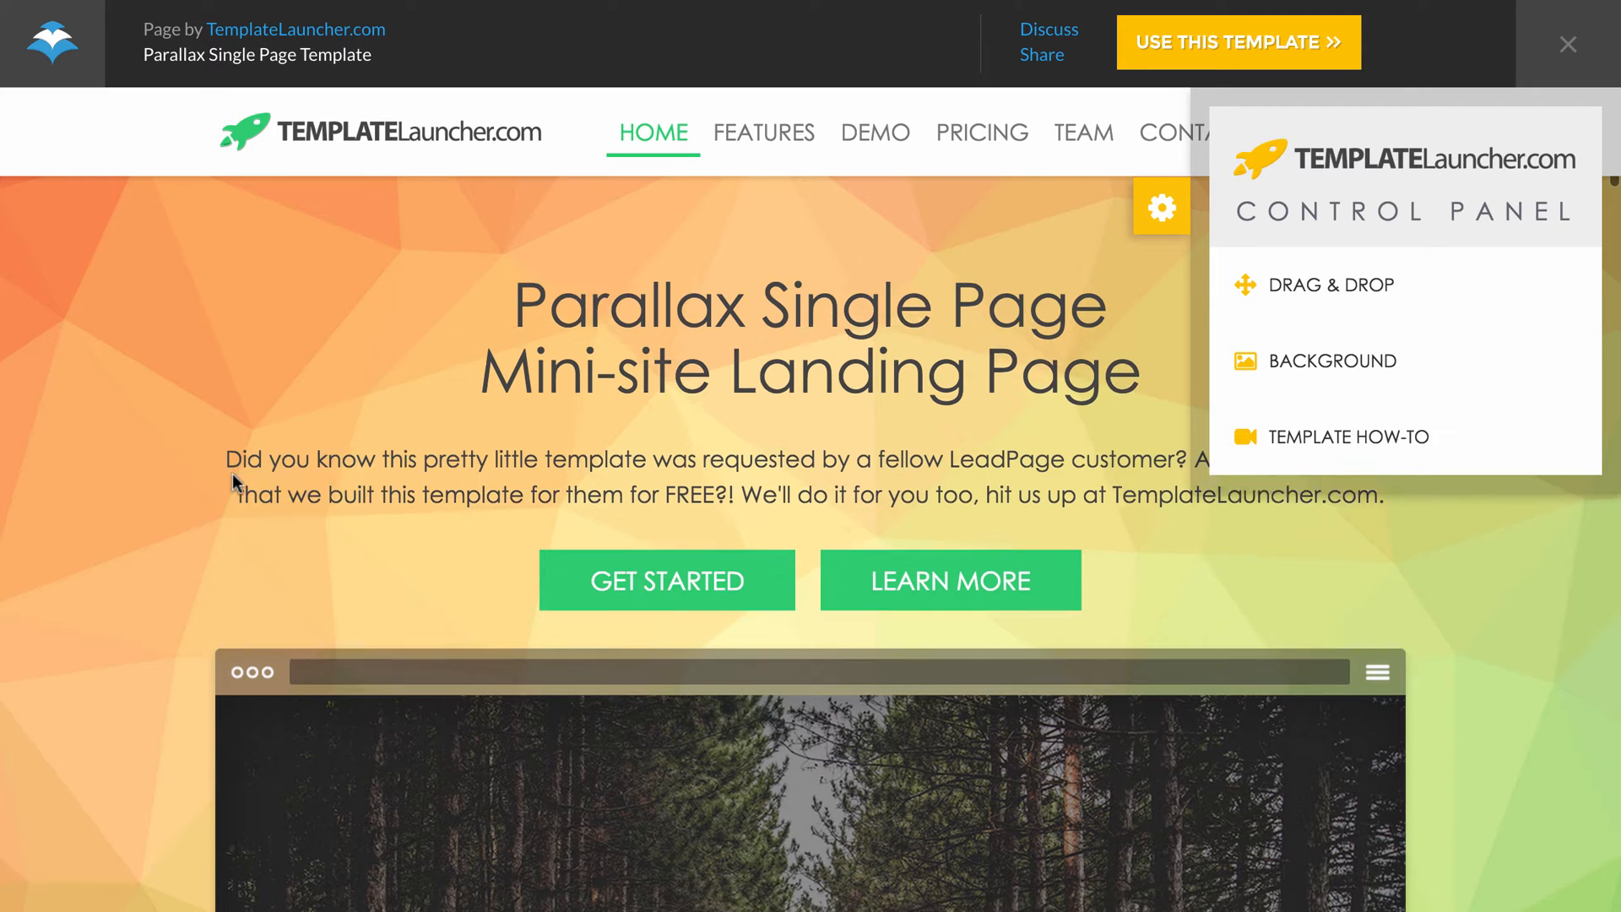
{"action": "scroll", "coordinate": [232, 473], "scroll_direction": "up", "scroll_amount": 1}
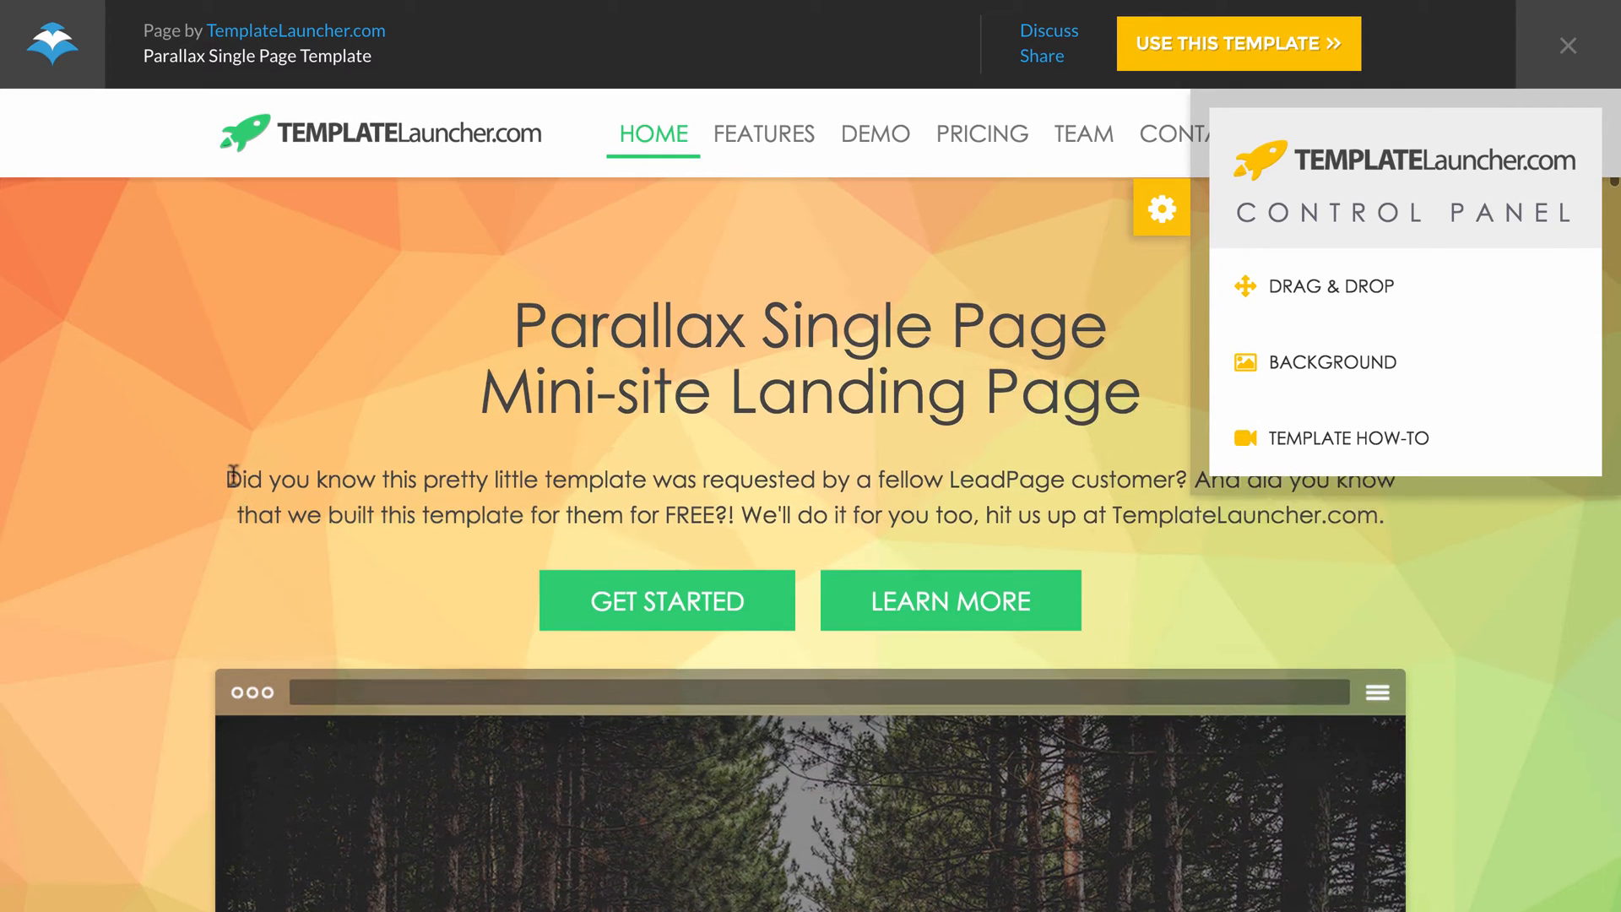
{"action": "scroll", "coordinate": [235, 482], "scroll_direction": "down", "scroll_amount": 1}
{"action": "scroll", "coordinate": [235, 482], "scroll_direction": "up", "scroll_amount": 1}
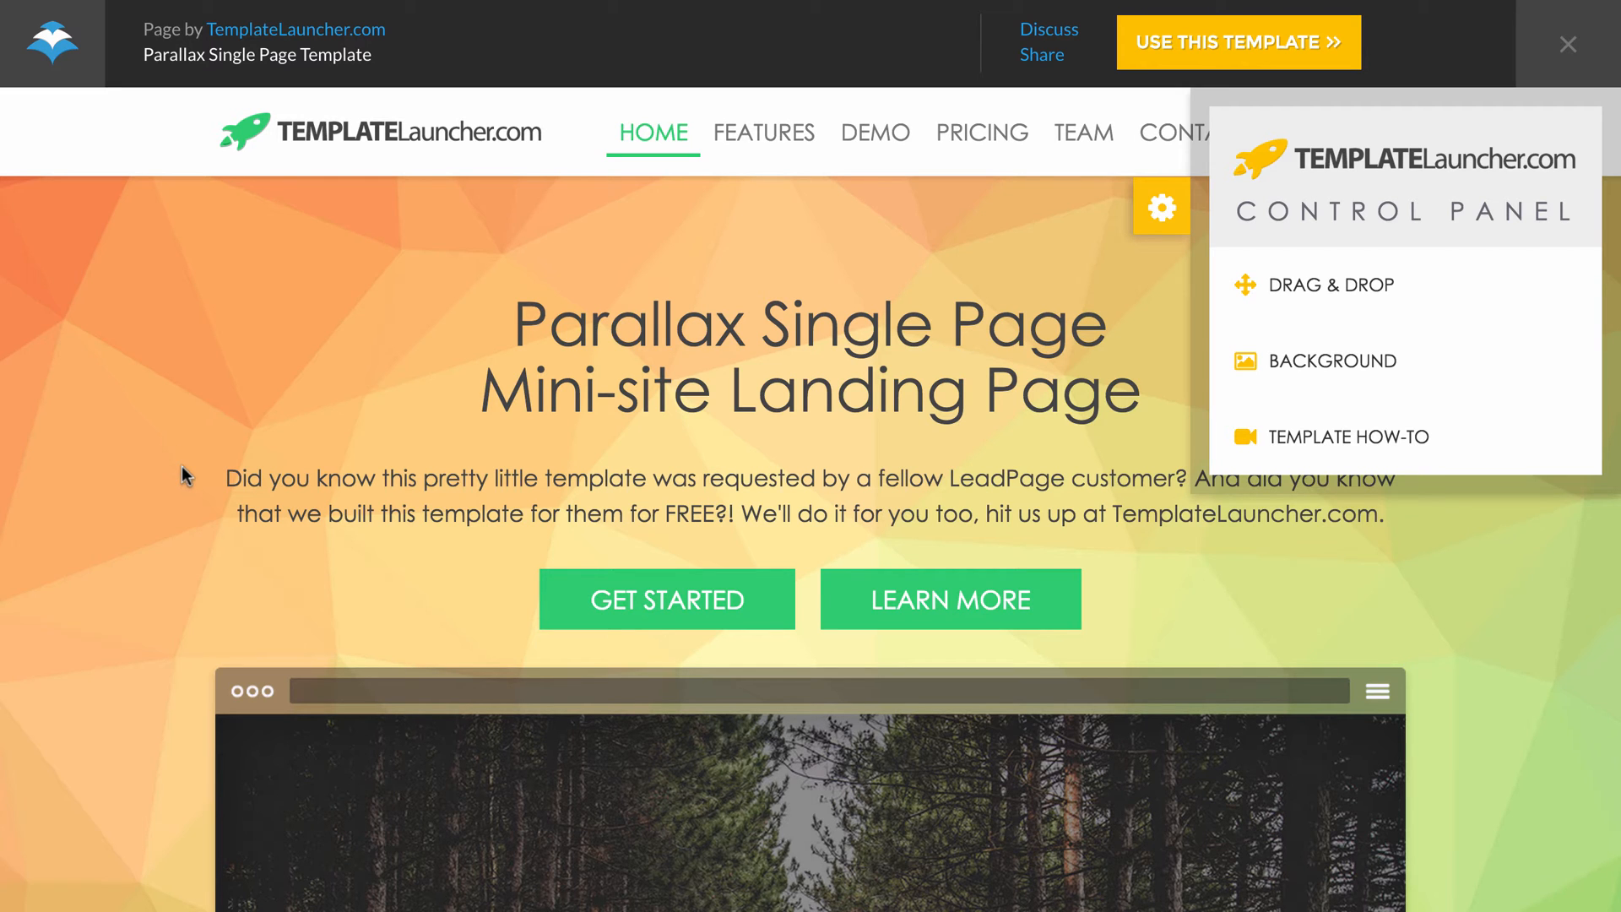
Step: Examine the template page from the header through the feature sections to the demo video
{"action": "scroll", "coordinate": [179, 467], "scroll_direction": "down", "scroll_amount": 15}
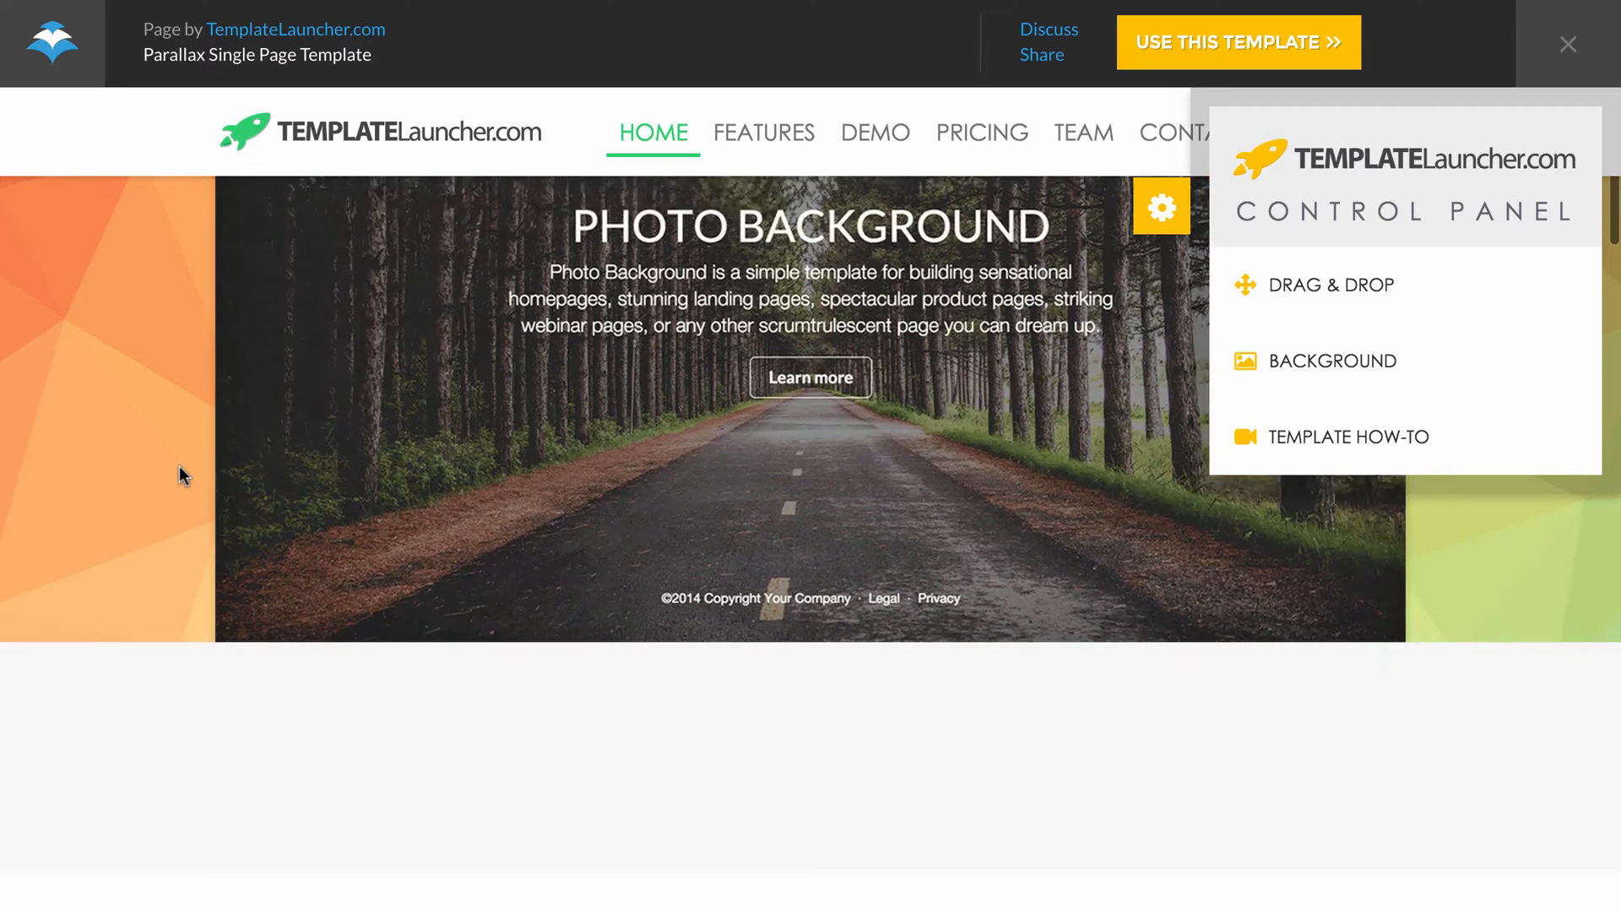
{"action": "scroll", "coordinate": [179, 466], "scroll_direction": "down", "scroll_amount": 5}
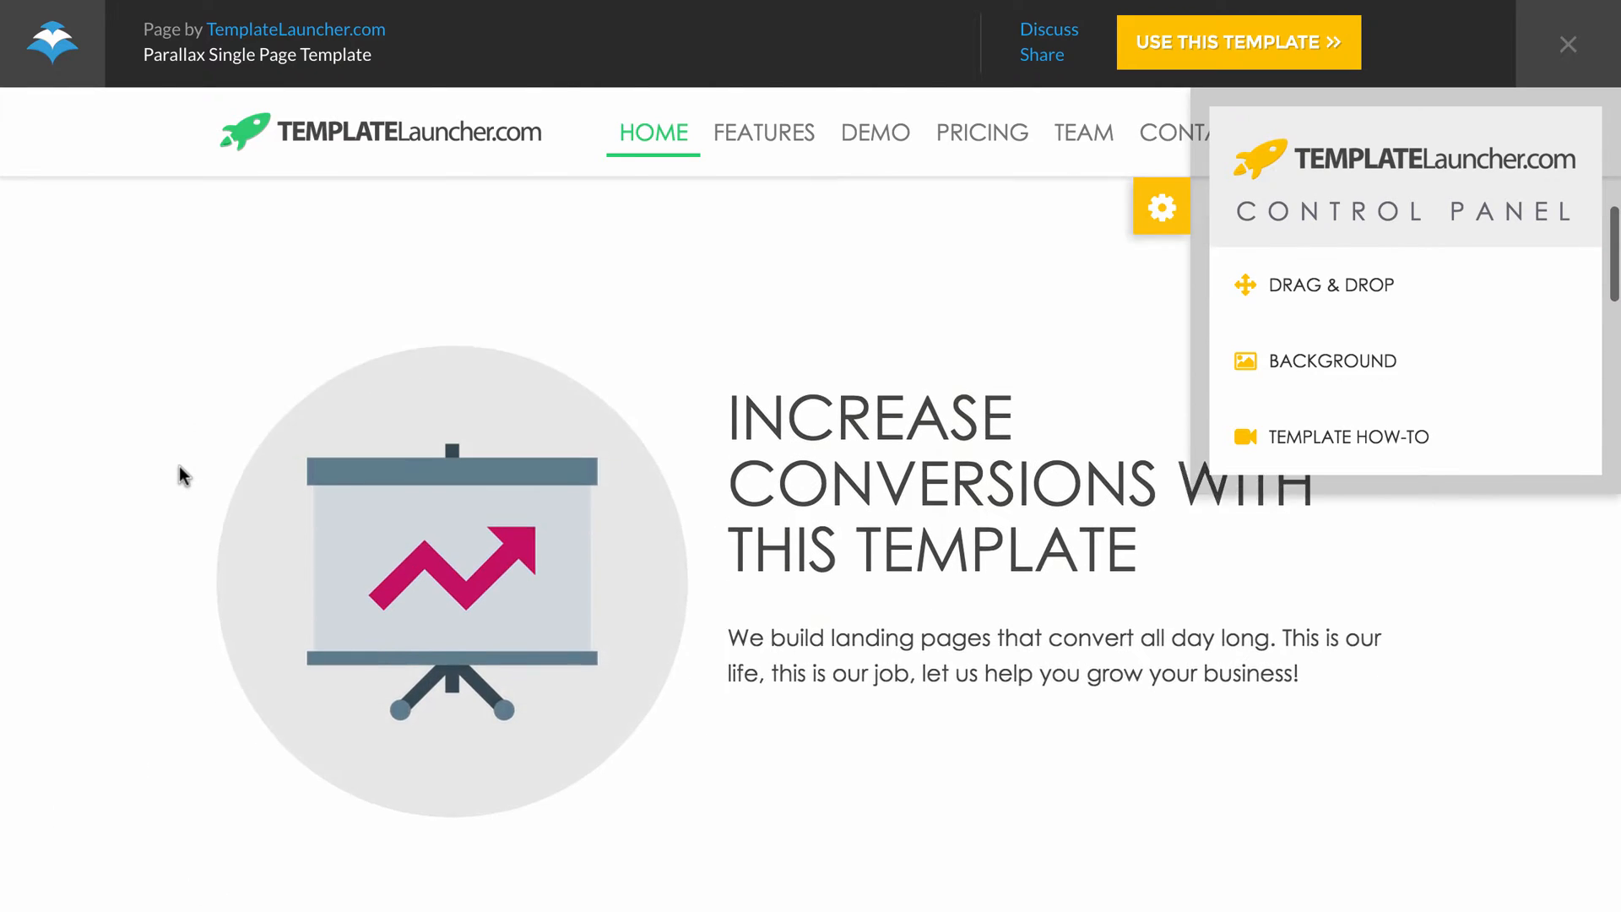
{"action": "scroll", "coordinate": [179, 466], "scroll_direction": "down", "scroll_amount": 8}
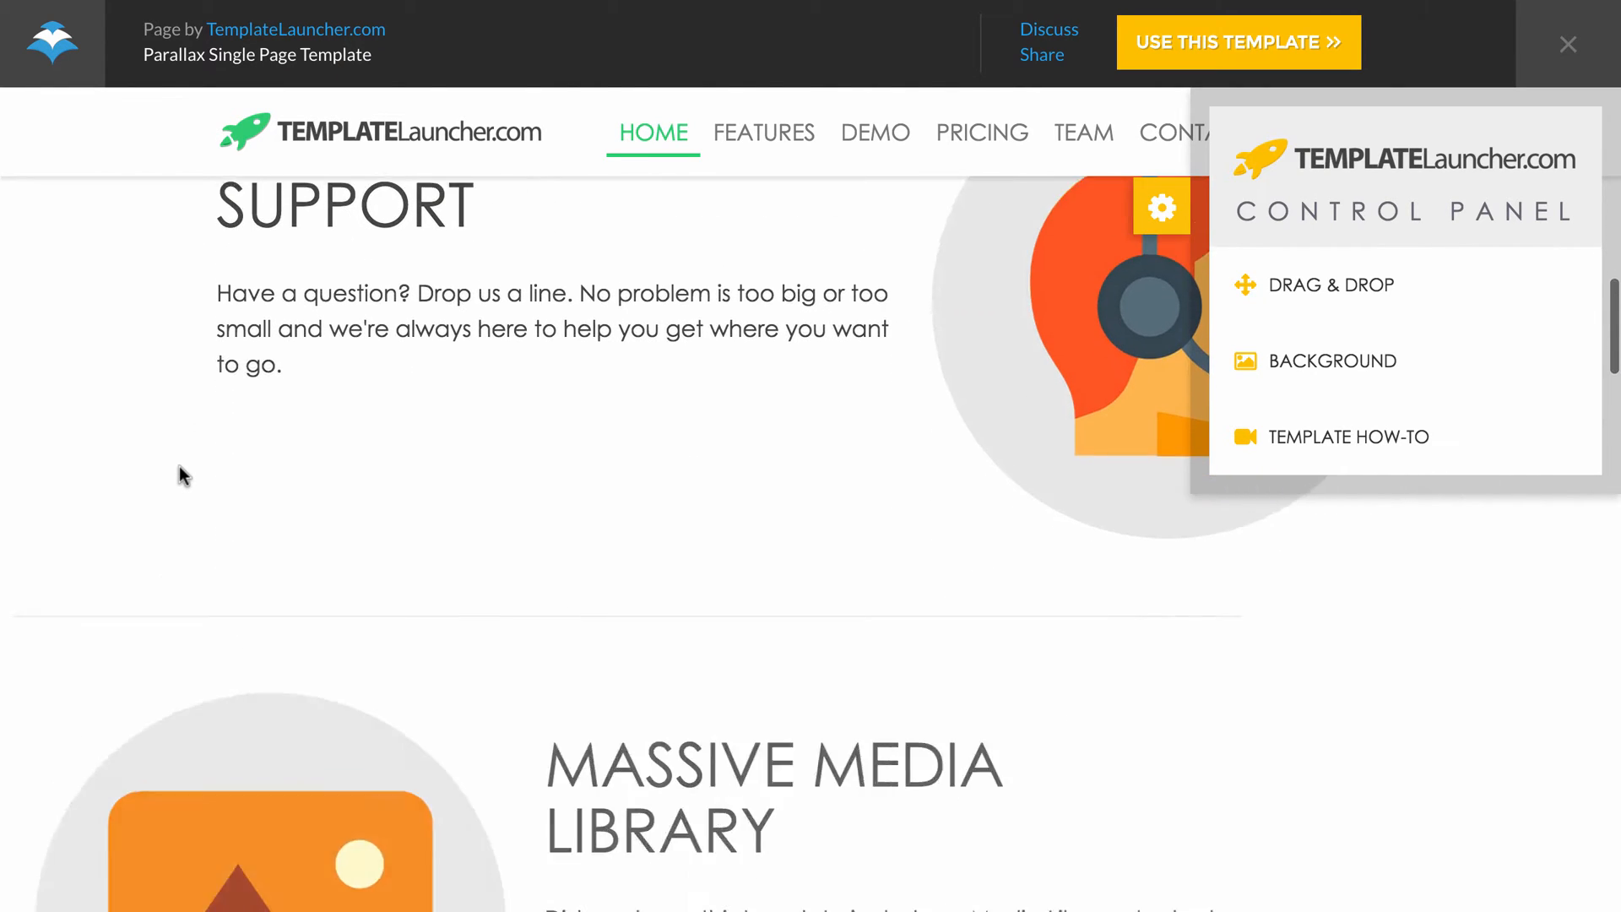
{"action": "scroll", "coordinate": [179, 466], "scroll_direction": "down", "scroll_amount": 7}
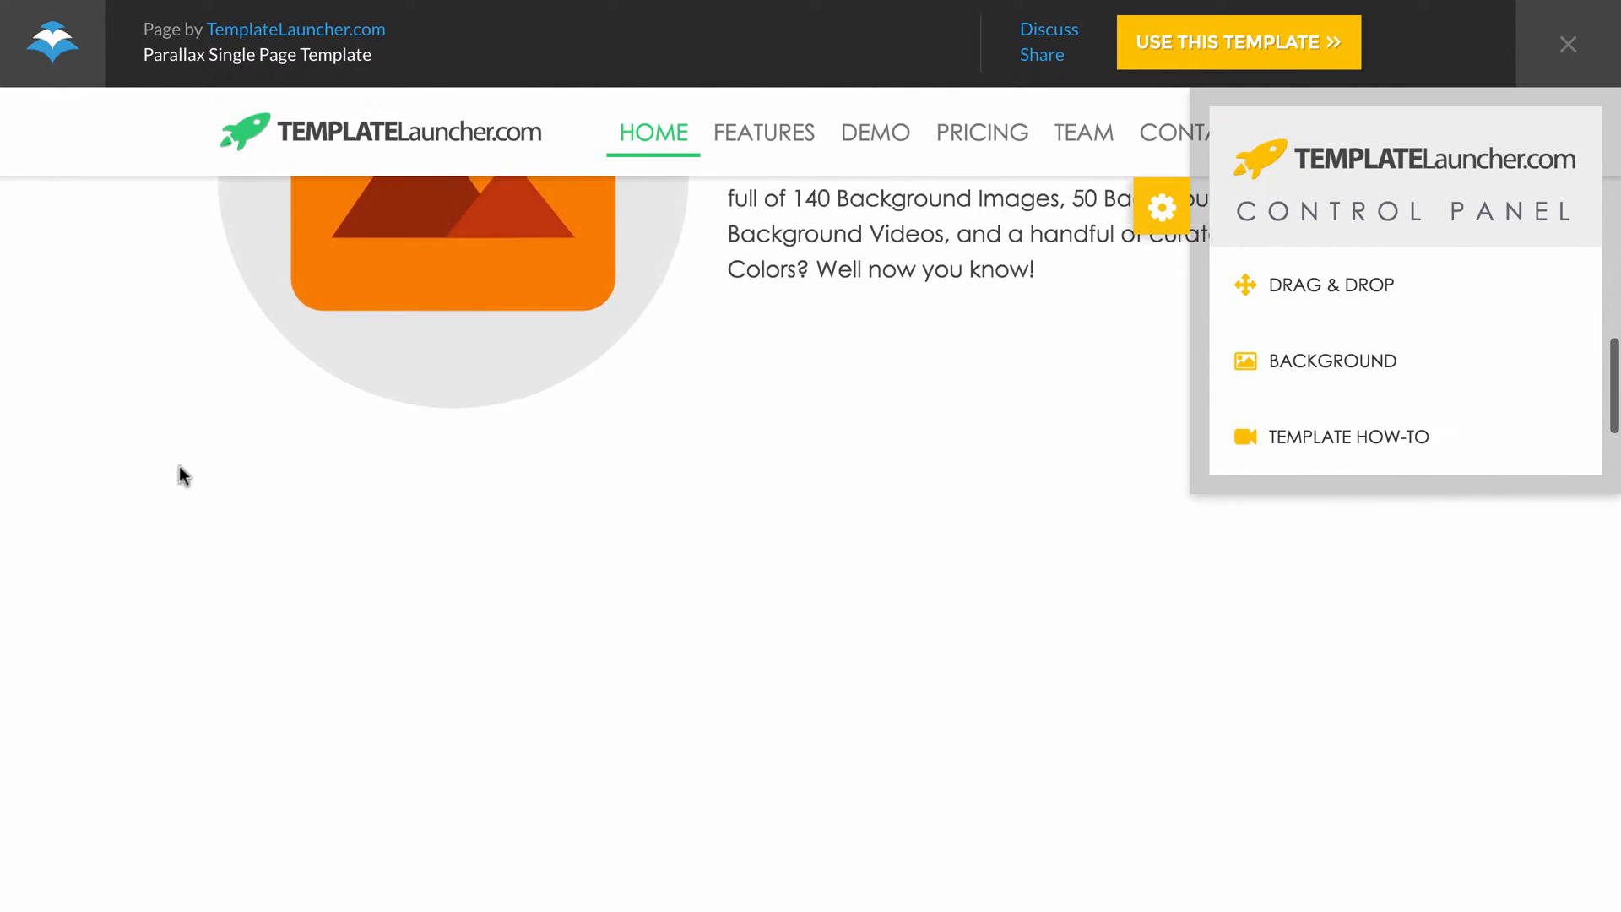
{"action": "scroll", "coordinate": [179, 467], "scroll_direction": "down", "scroll_amount": 10}
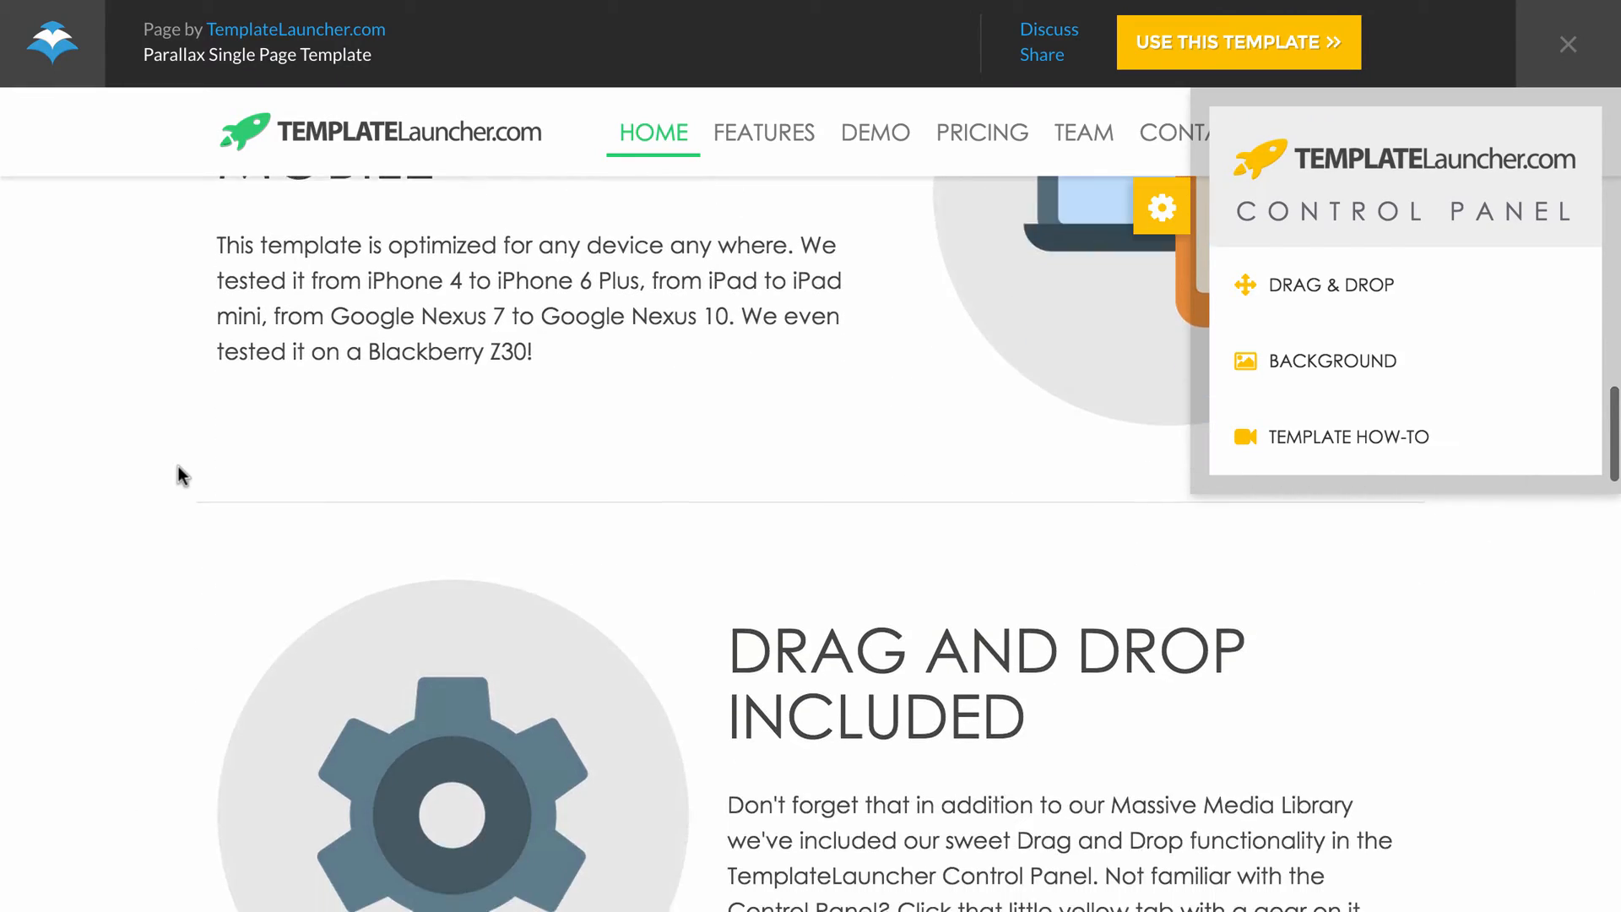
{"action": "scroll", "coordinate": [179, 466], "scroll_direction": "down", "scroll_amount": 10}
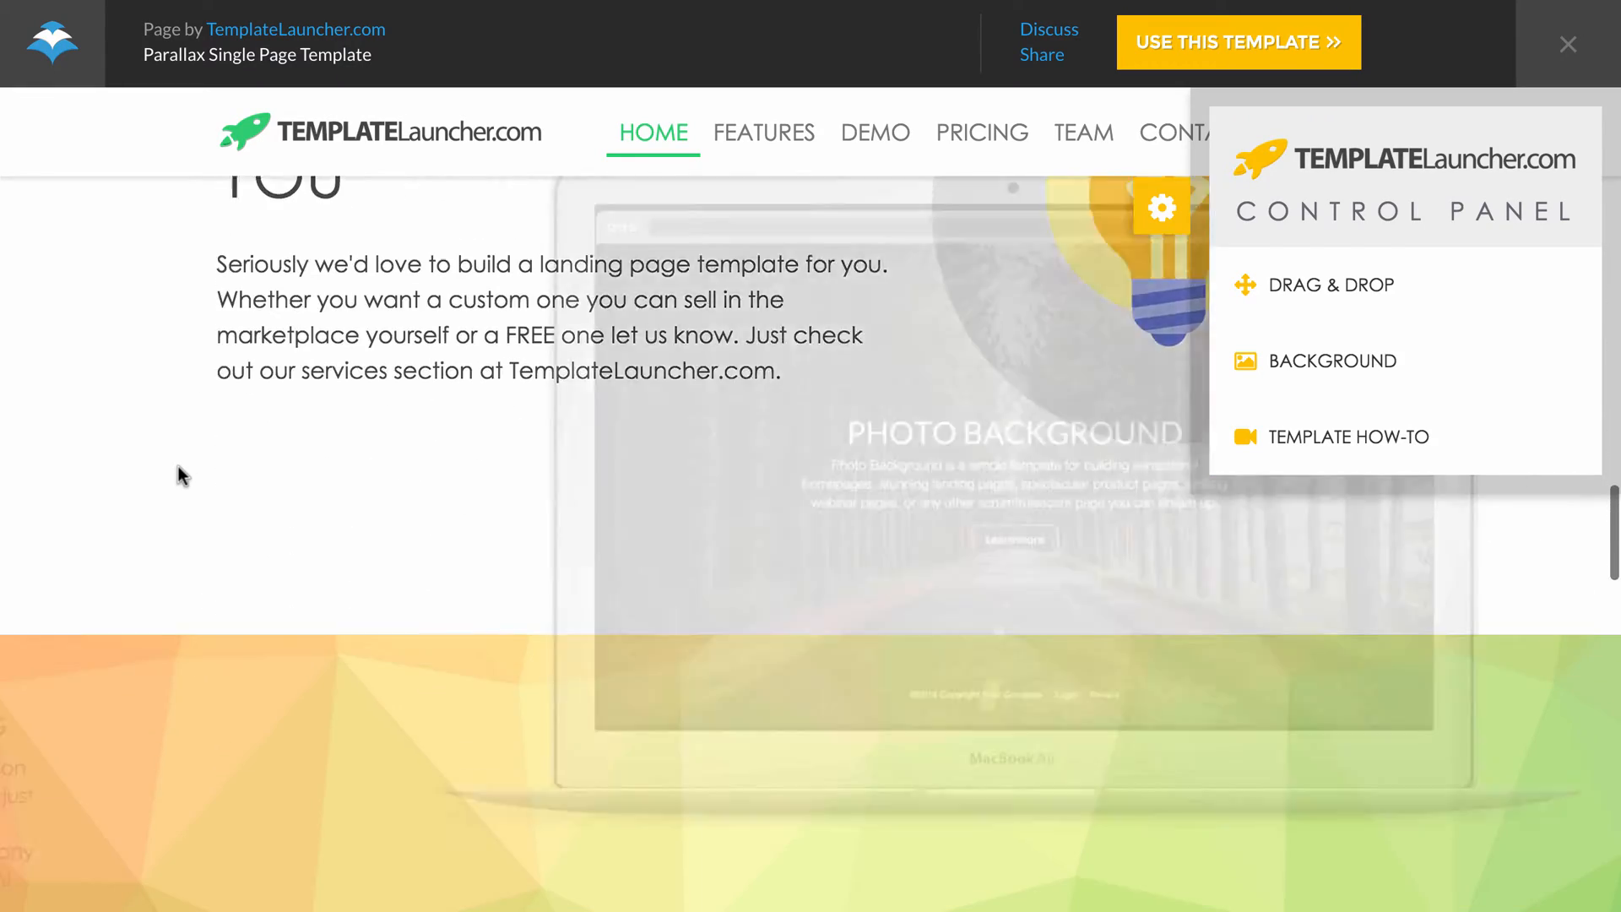
{"action": "scroll", "coordinate": [179, 466], "scroll_direction": "down", "scroll_amount": 10}
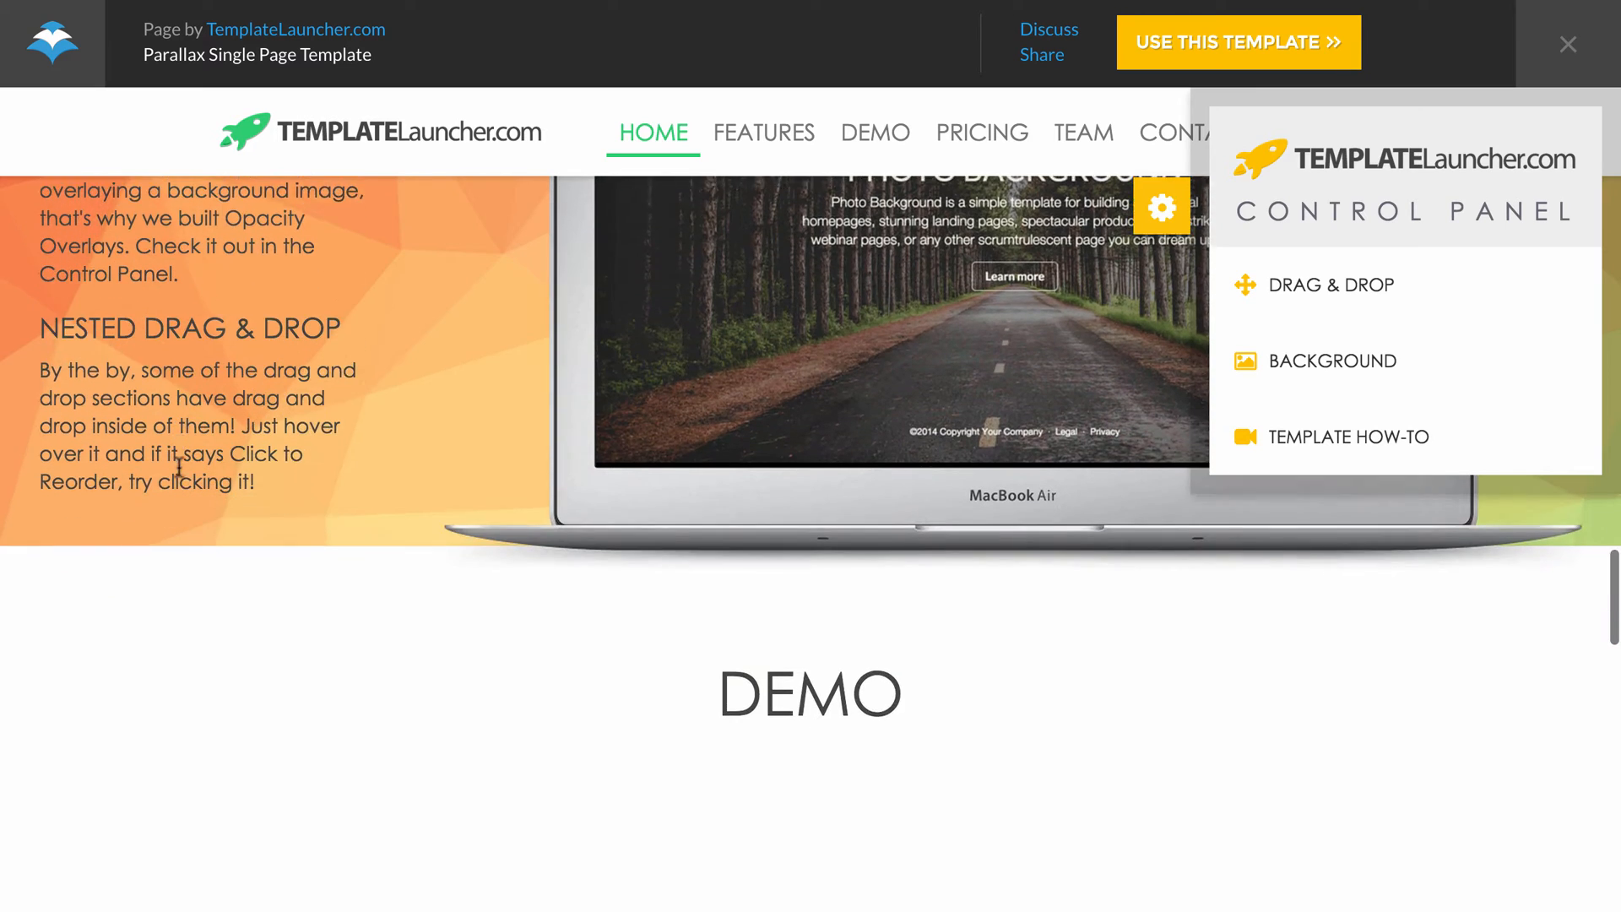
{"action": "scroll", "coordinate": [179, 466], "scroll_direction": "down", "scroll_amount": 10}
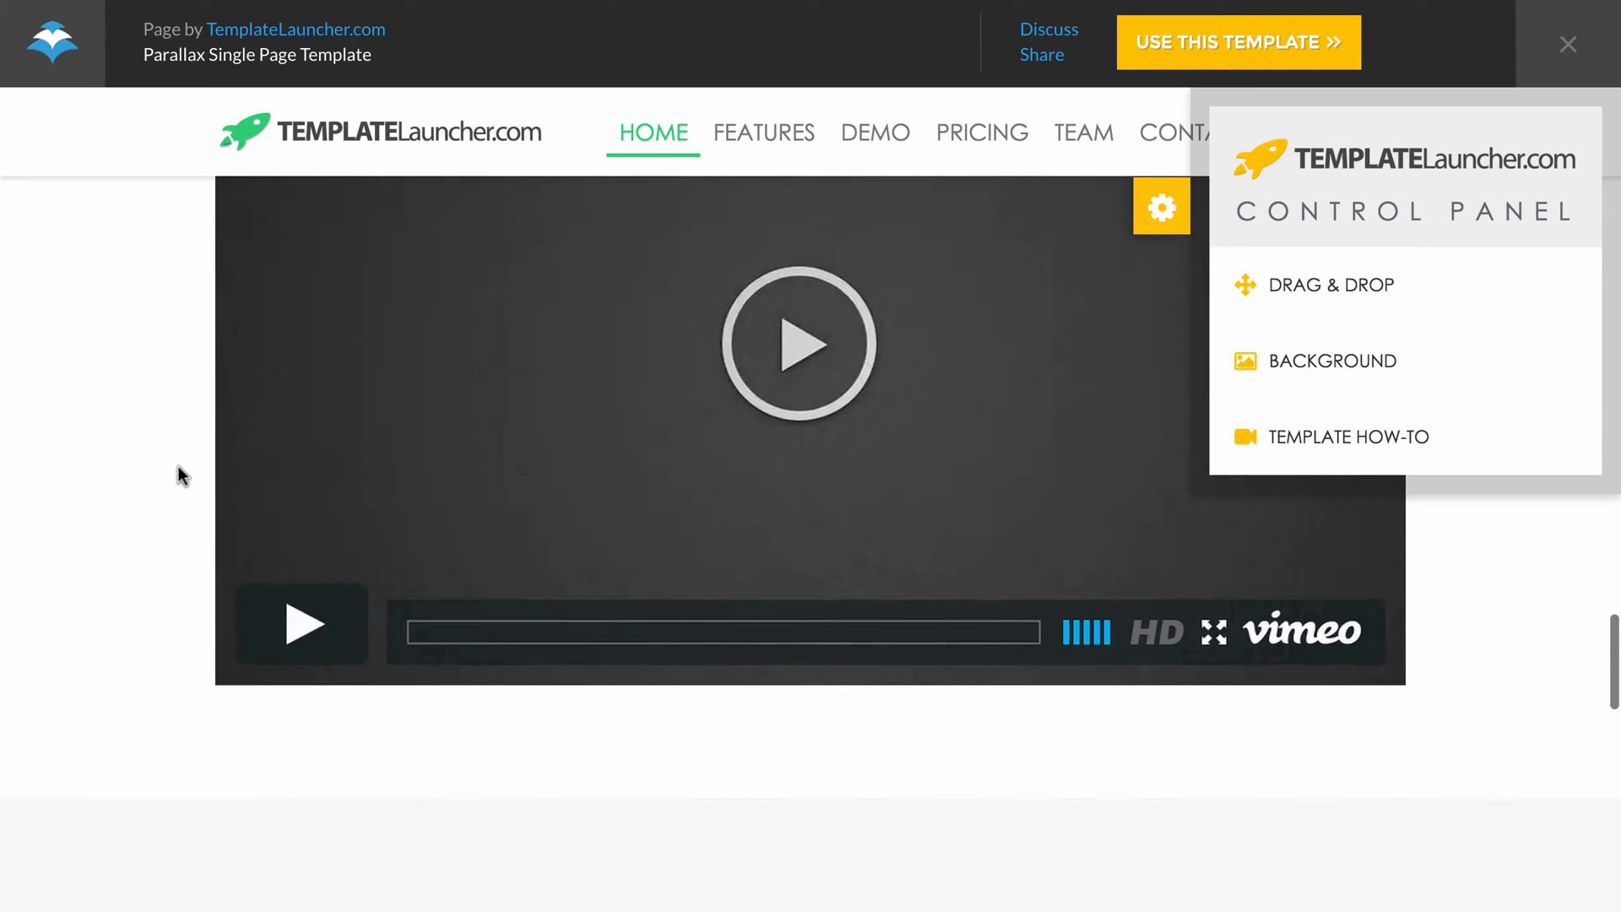
Step: Examine the template's included icons section and its pricing table
{"action": "scroll", "coordinate": [177, 469], "scroll_direction": "down", "scroll_amount": 4}
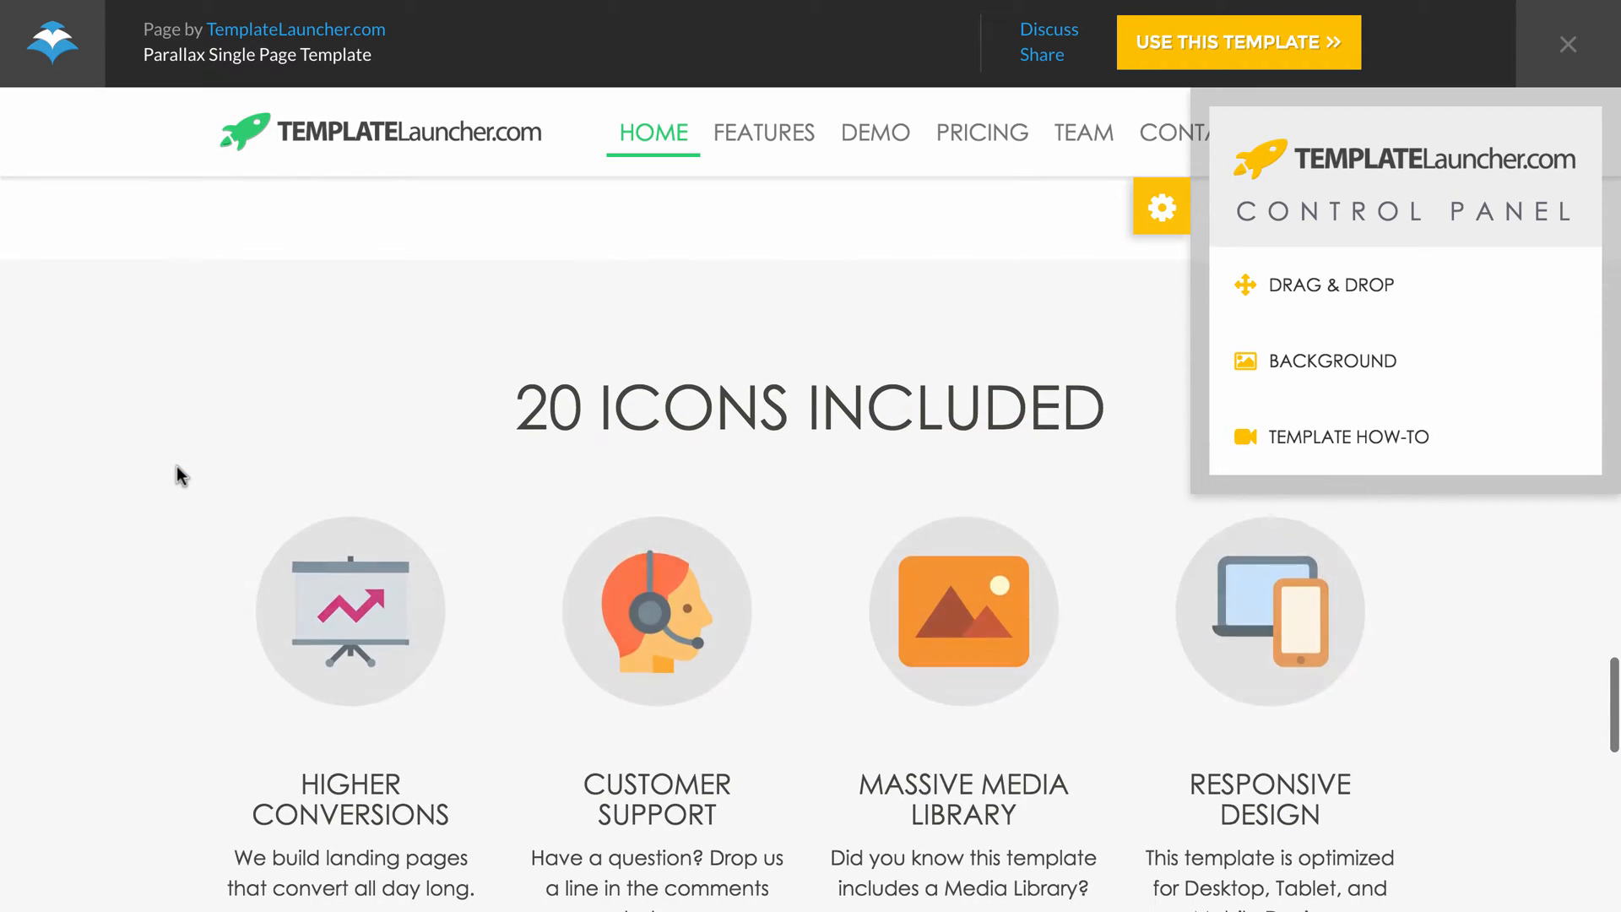
{"action": "scroll", "coordinate": [177, 470], "scroll_direction": "down", "scroll_amount": 12}
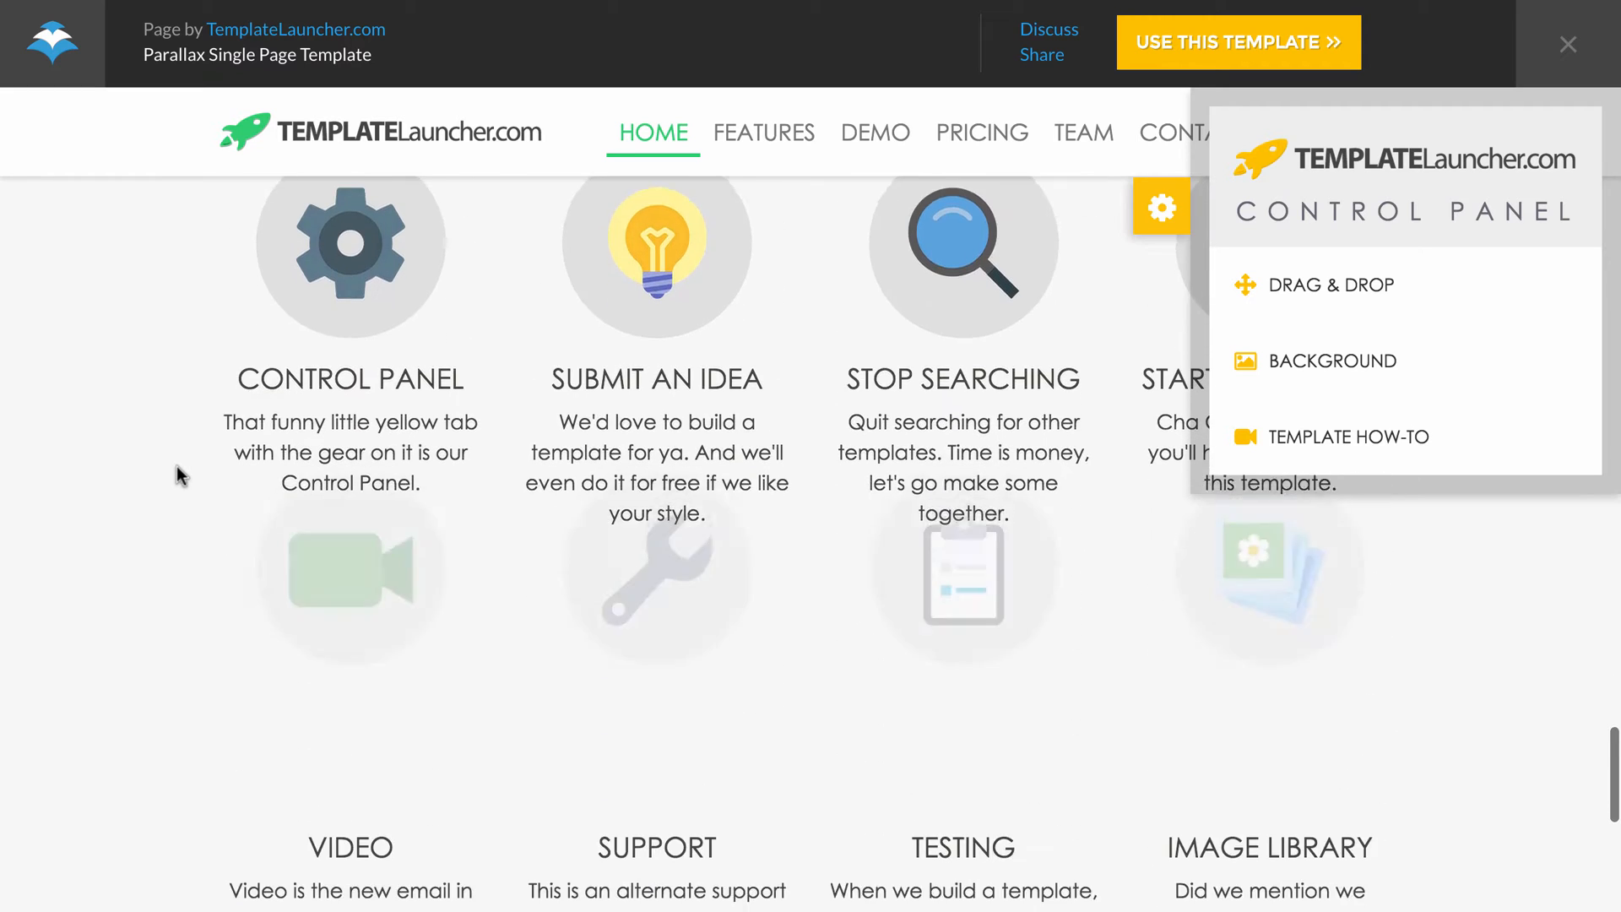
{"action": "scroll", "coordinate": [177, 473], "scroll_direction": "down", "scroll_amount": 7}
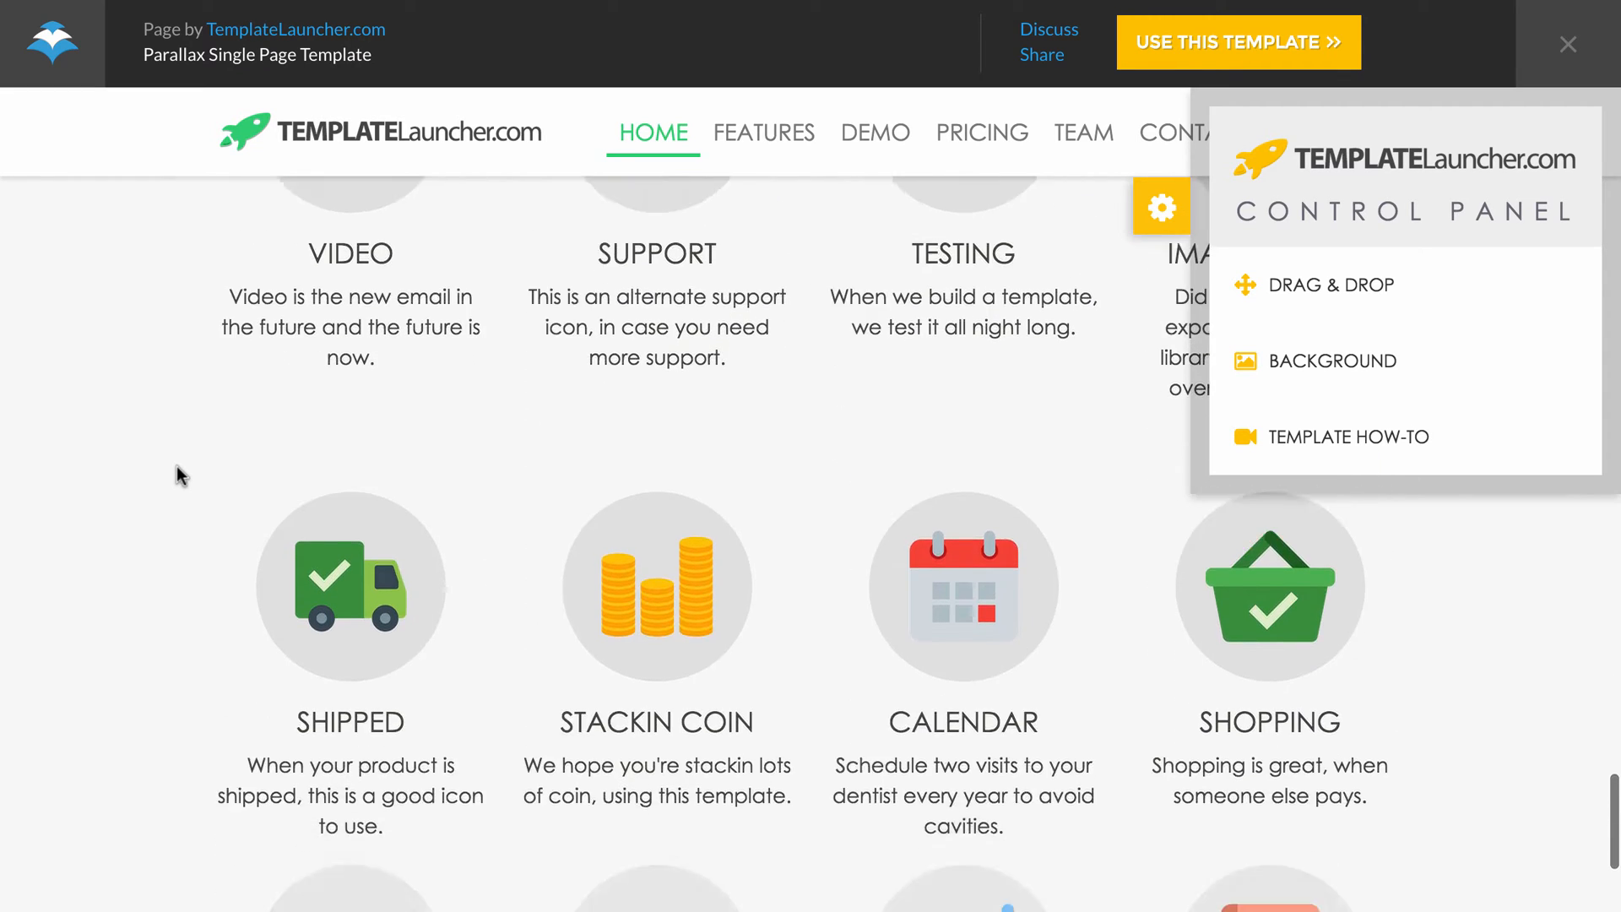
{"action": "scroll", "coordinate": [176, 468], "scroll_direction": "down", "scroll_amount": 10}
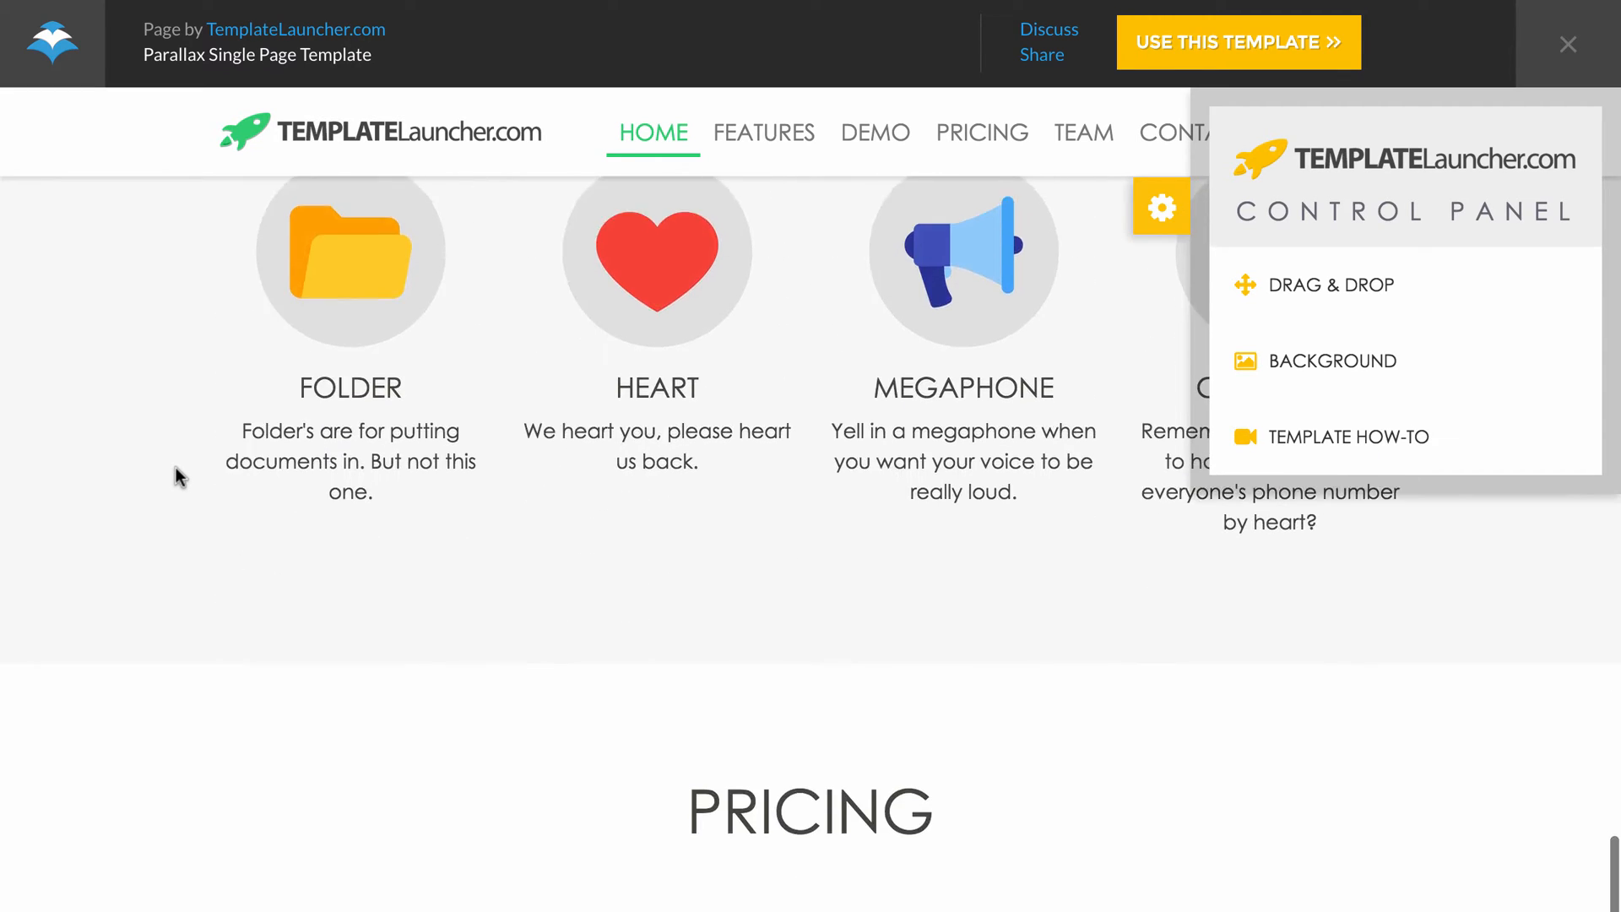
{"action": "scroll", "coordinate": [175, 468], "scroll_direction": "down", "scroll_amount": 9}
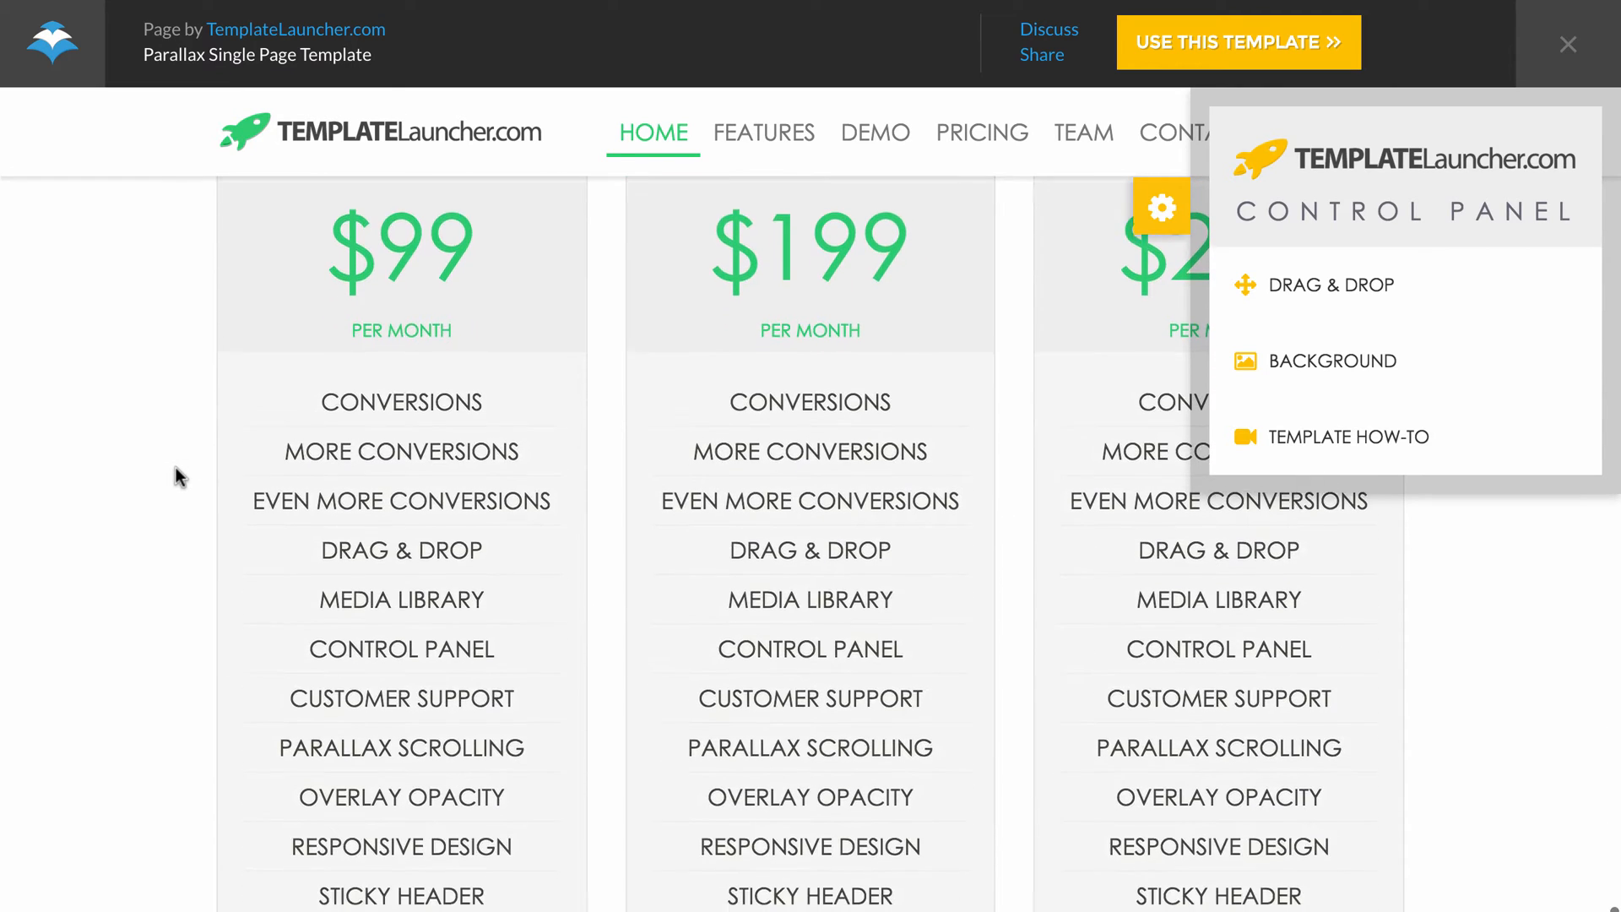
{"action": "scroll", "coordinate": [176, 468], "scroll_direction": "down", "scroll_amount": 6}
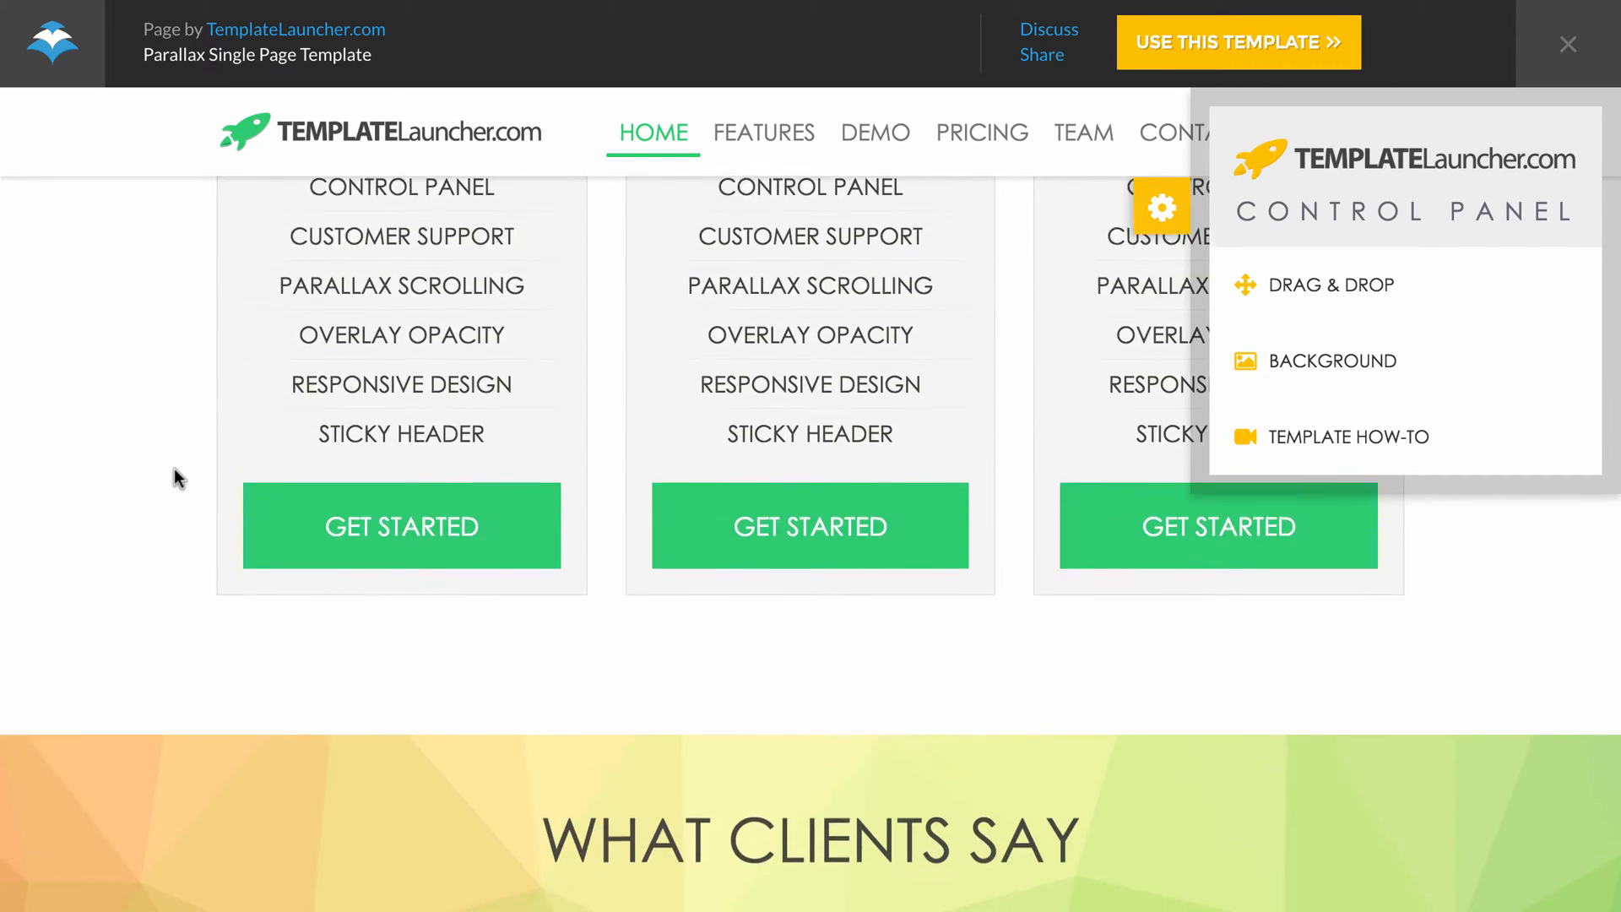
Step: Examine the client quote, testimonials, team, contact and footer sections, and return to the start of the page
{"action": "scroll", "coordinate": [176, 477], "scroll_direction": "down", "scroll_amount": 9}
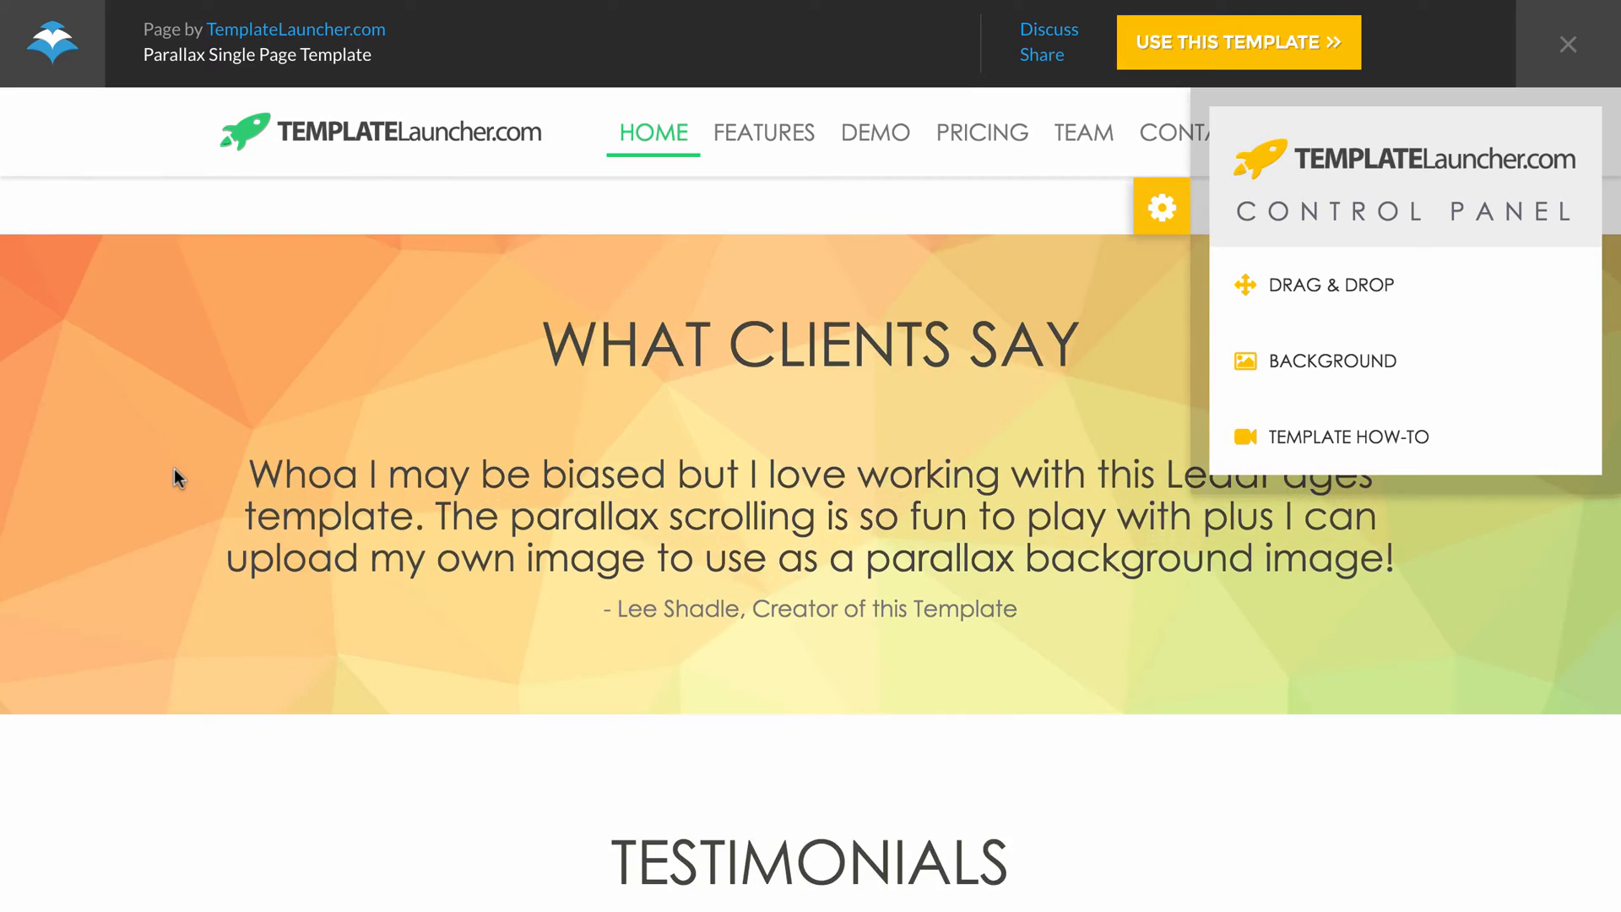
{"action": "scroll", "coordinate": [175, 469], "scroll_direction": "down", "scroll_amount": 9}
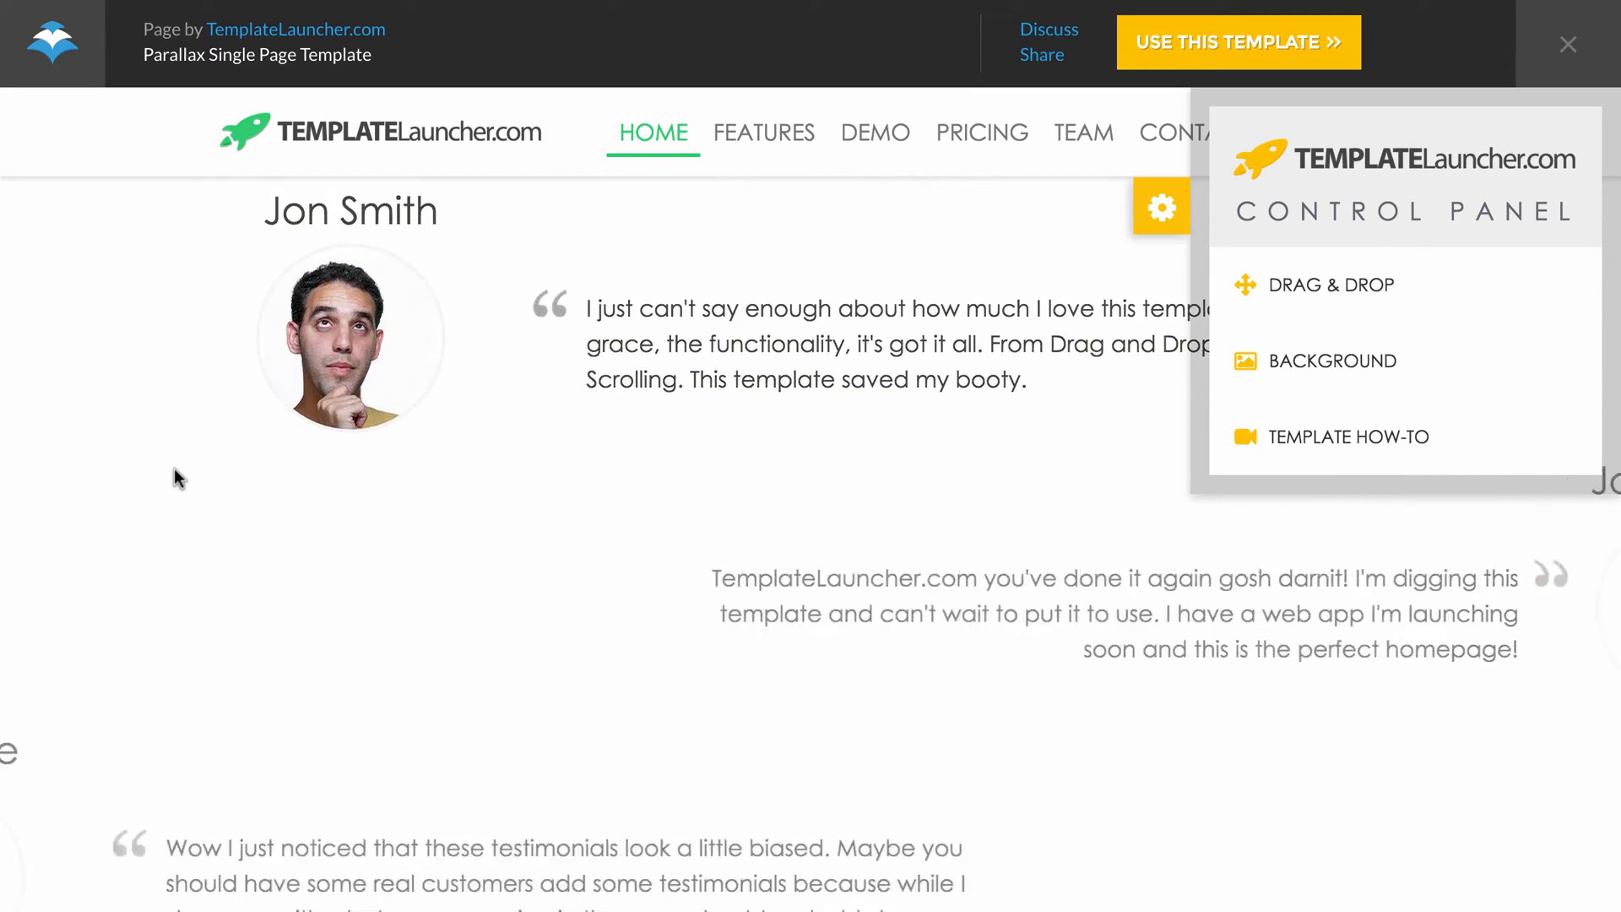
{"action": "scroll", "coordinate": [174, 470], "scroll_direction": "down", "scroll_amount": 10}
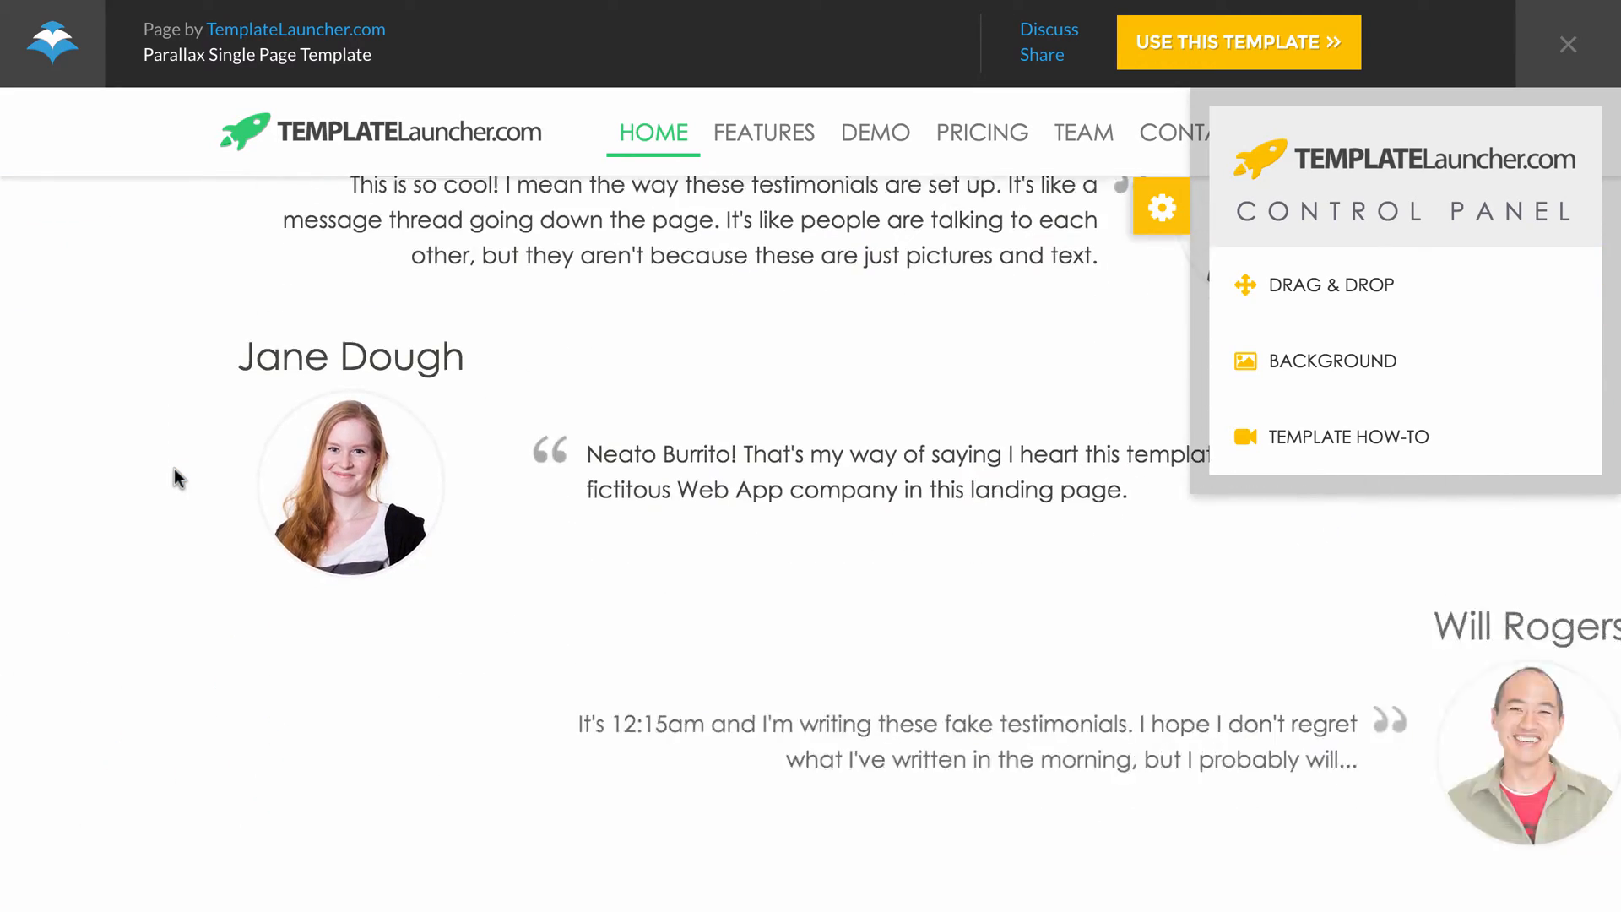
{"action": "scroll", "coordinate": [176, 478], "scroll_direction": "down", "scroll_amount": 9}
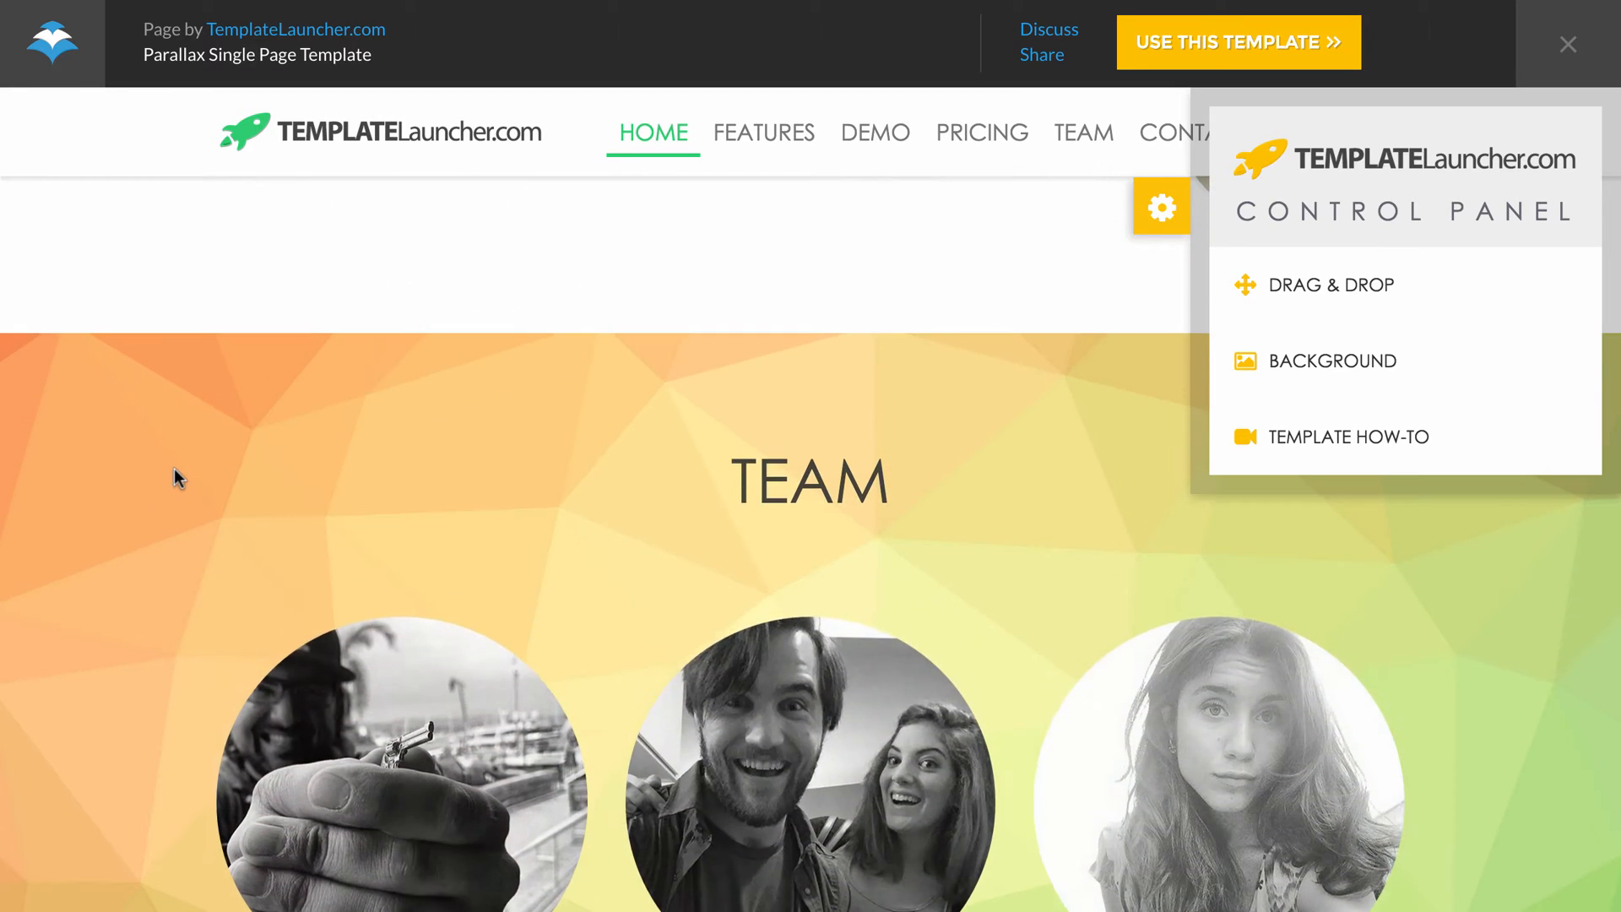
{"action": "scroll", "coordinate": [174, 468], "scroll_direction": "down", "scroll_amount": 1}
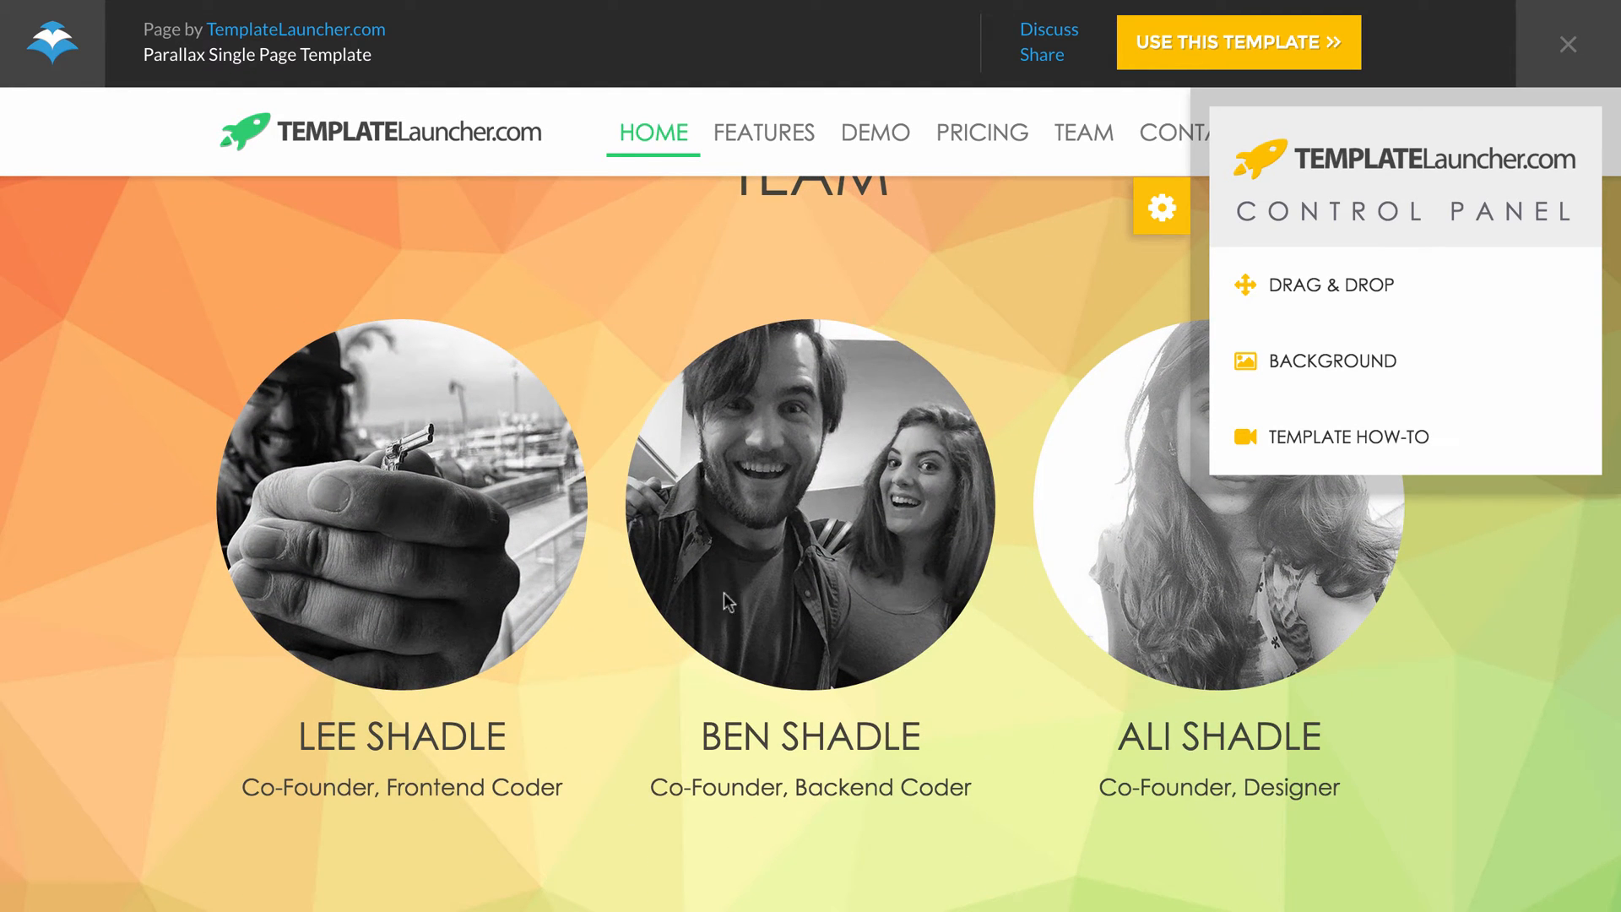
{"action": "scroll", "coordinate": [564, 549], "scroll_direction": "down", "scroll_amount": 7}
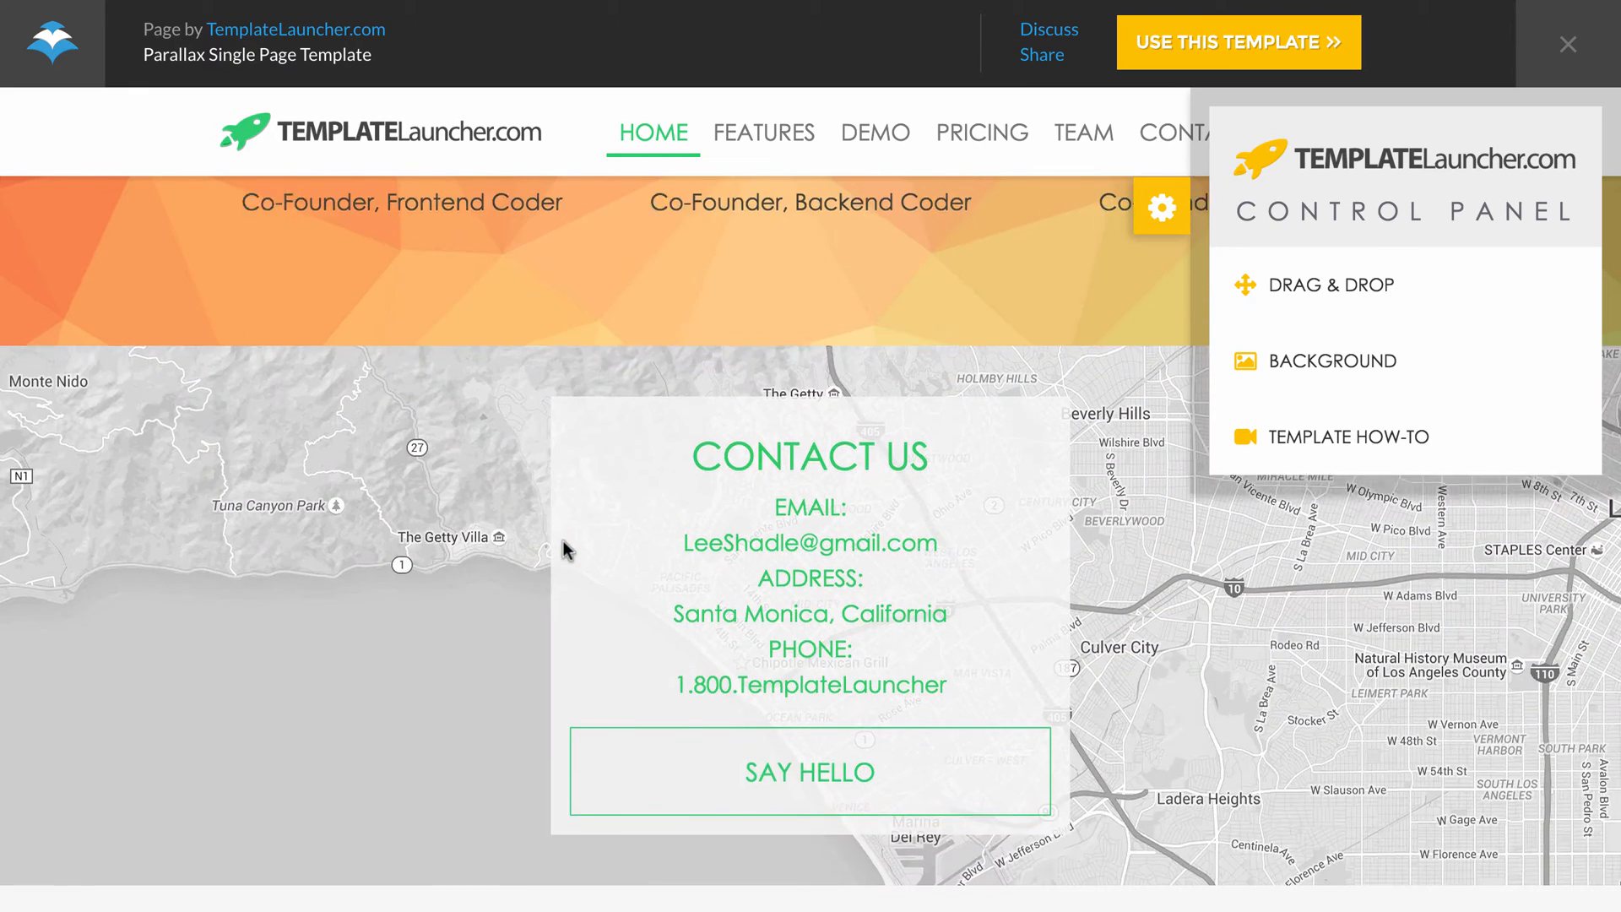
{"action": "scroll", "coordinate": [564, 549], "scroll_direction": "down", "scroll_amount": 1}
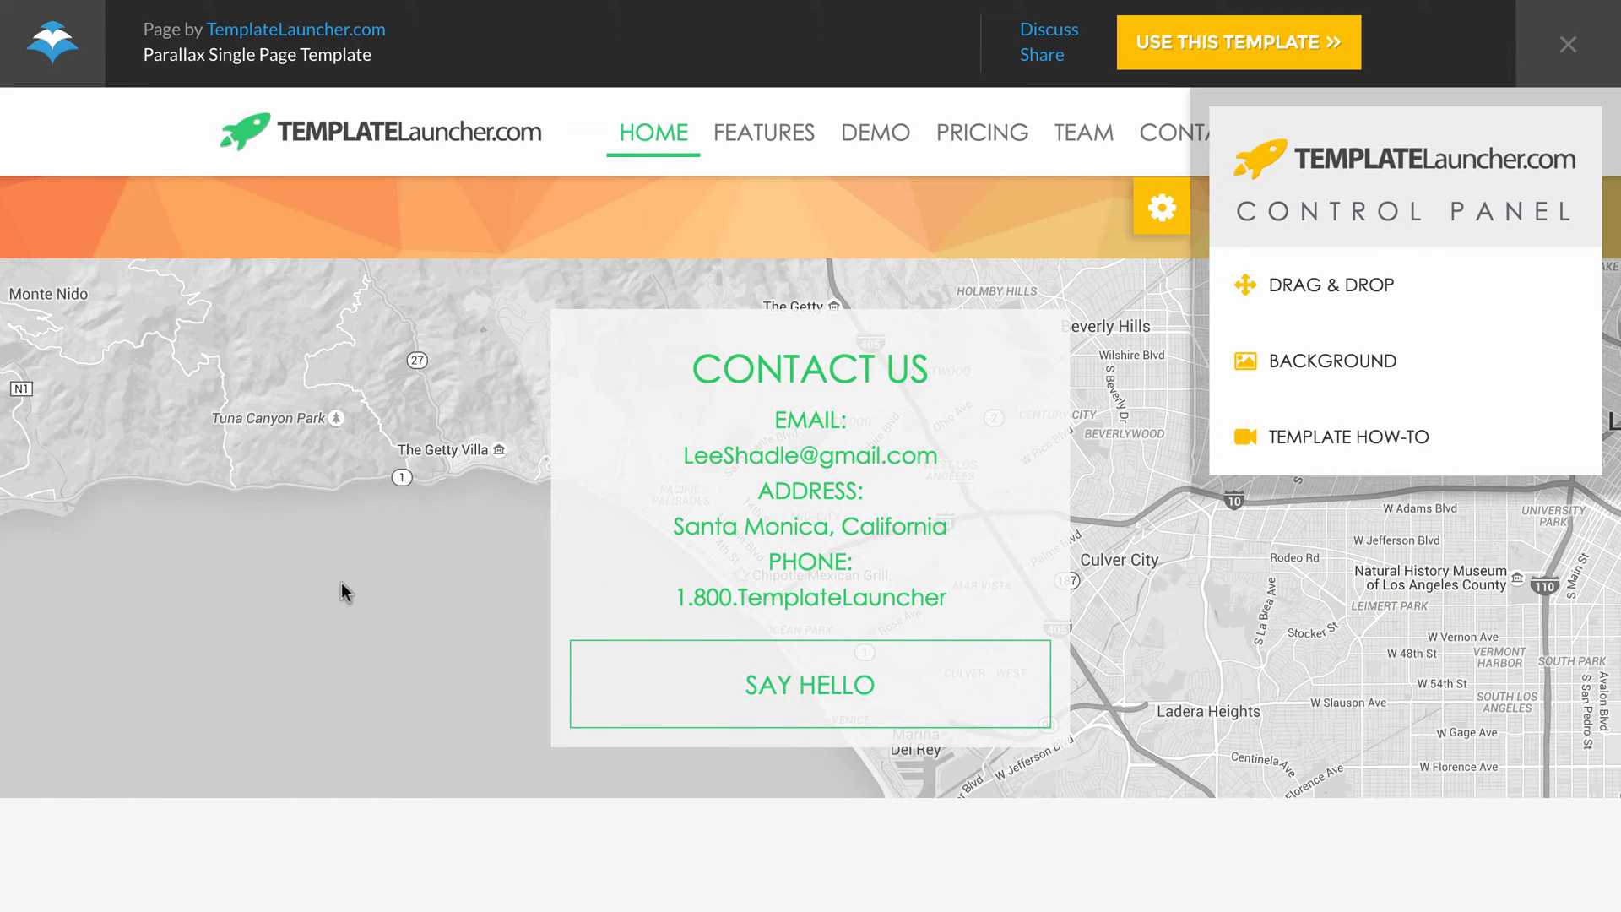
{"action": "scroll", "coordinate": [341, 581], "scroll_direction": "down", "scroll_amount": 5}
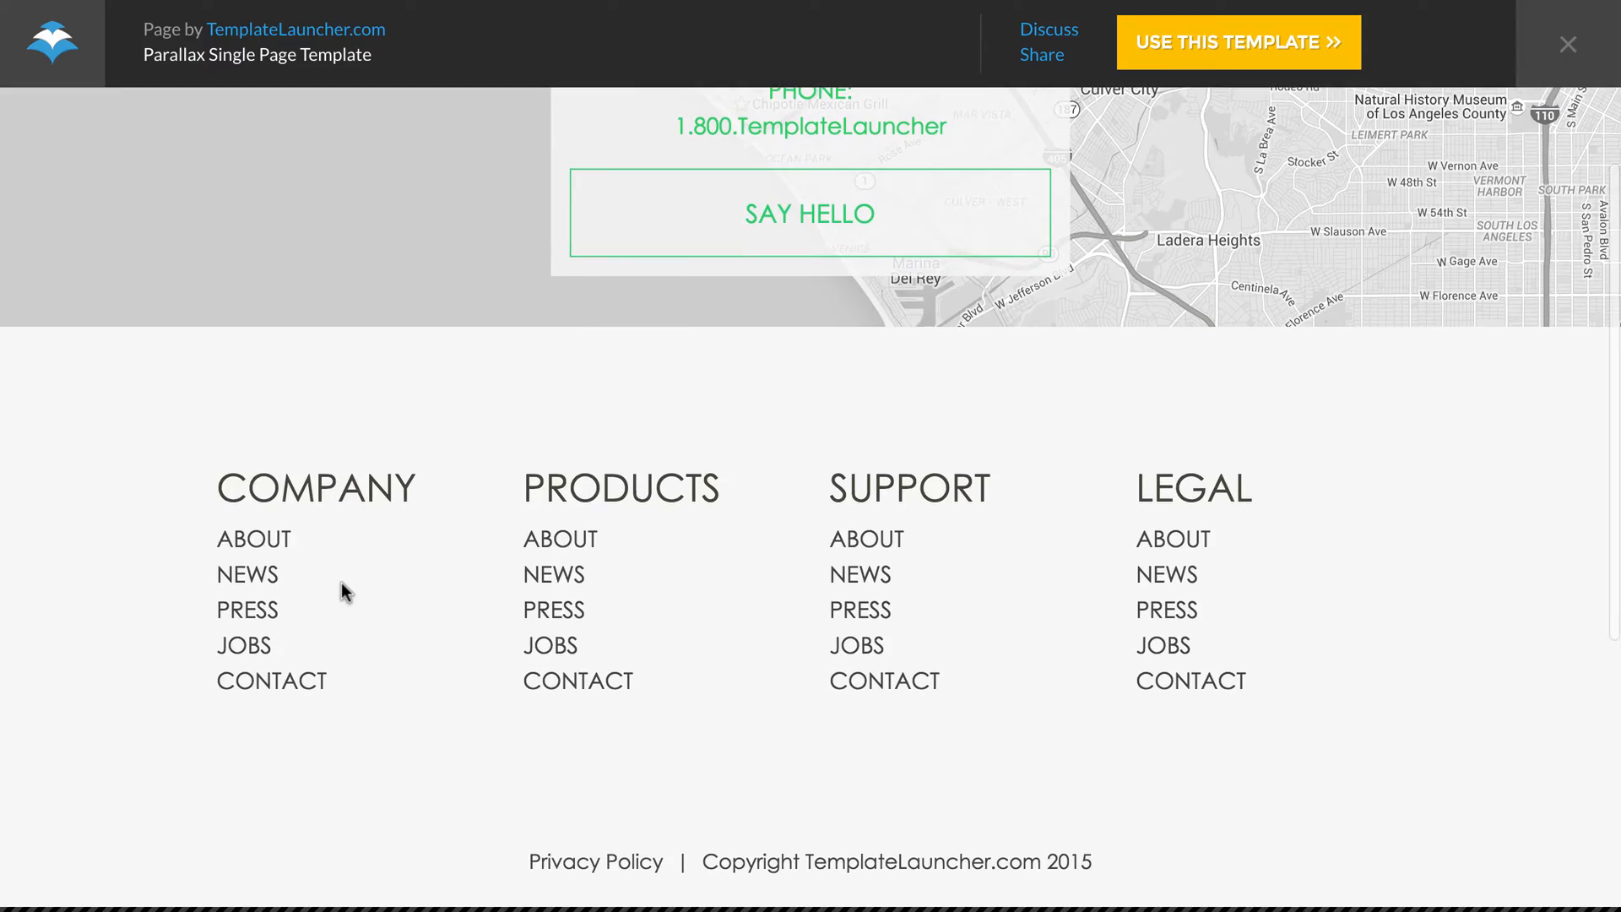
{"action": "scroll", "coordinate": [402, 783], "scroll_direction": "up", "scroll_amount": 20}
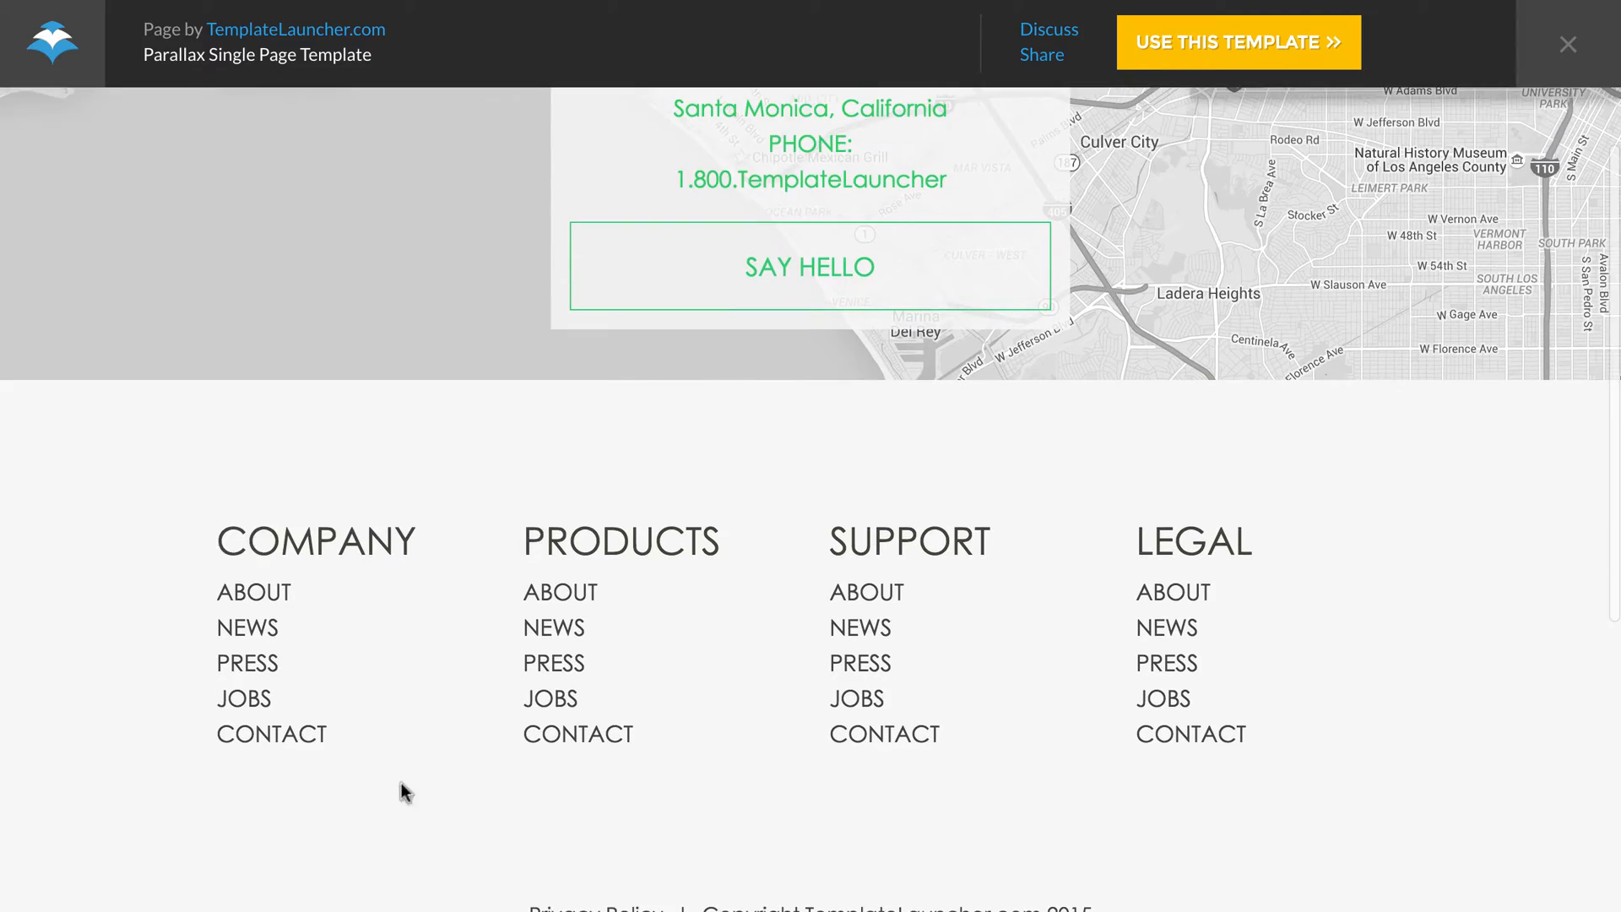
{"action": "scroll", "coordinate": [331, 637], "scroll_direction": "up", "scroll_amount": 15}
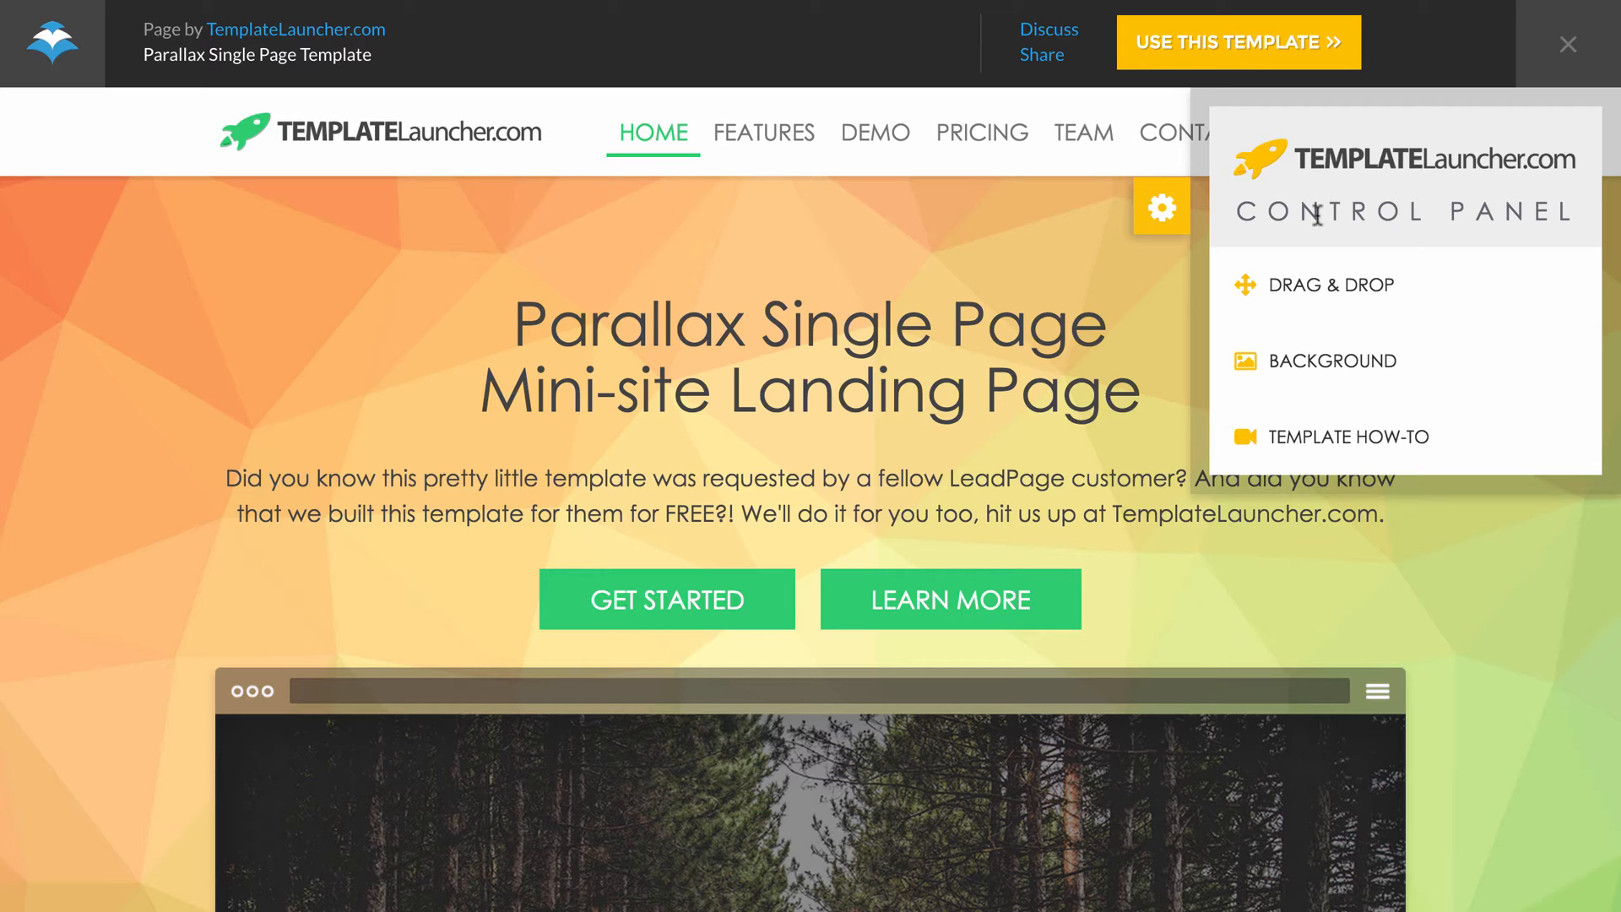
Step: Show the page sections available for reordering and move the Video section directly below the Menu Bar
{"action": "left_click", "coordinate": [1343, 296]}
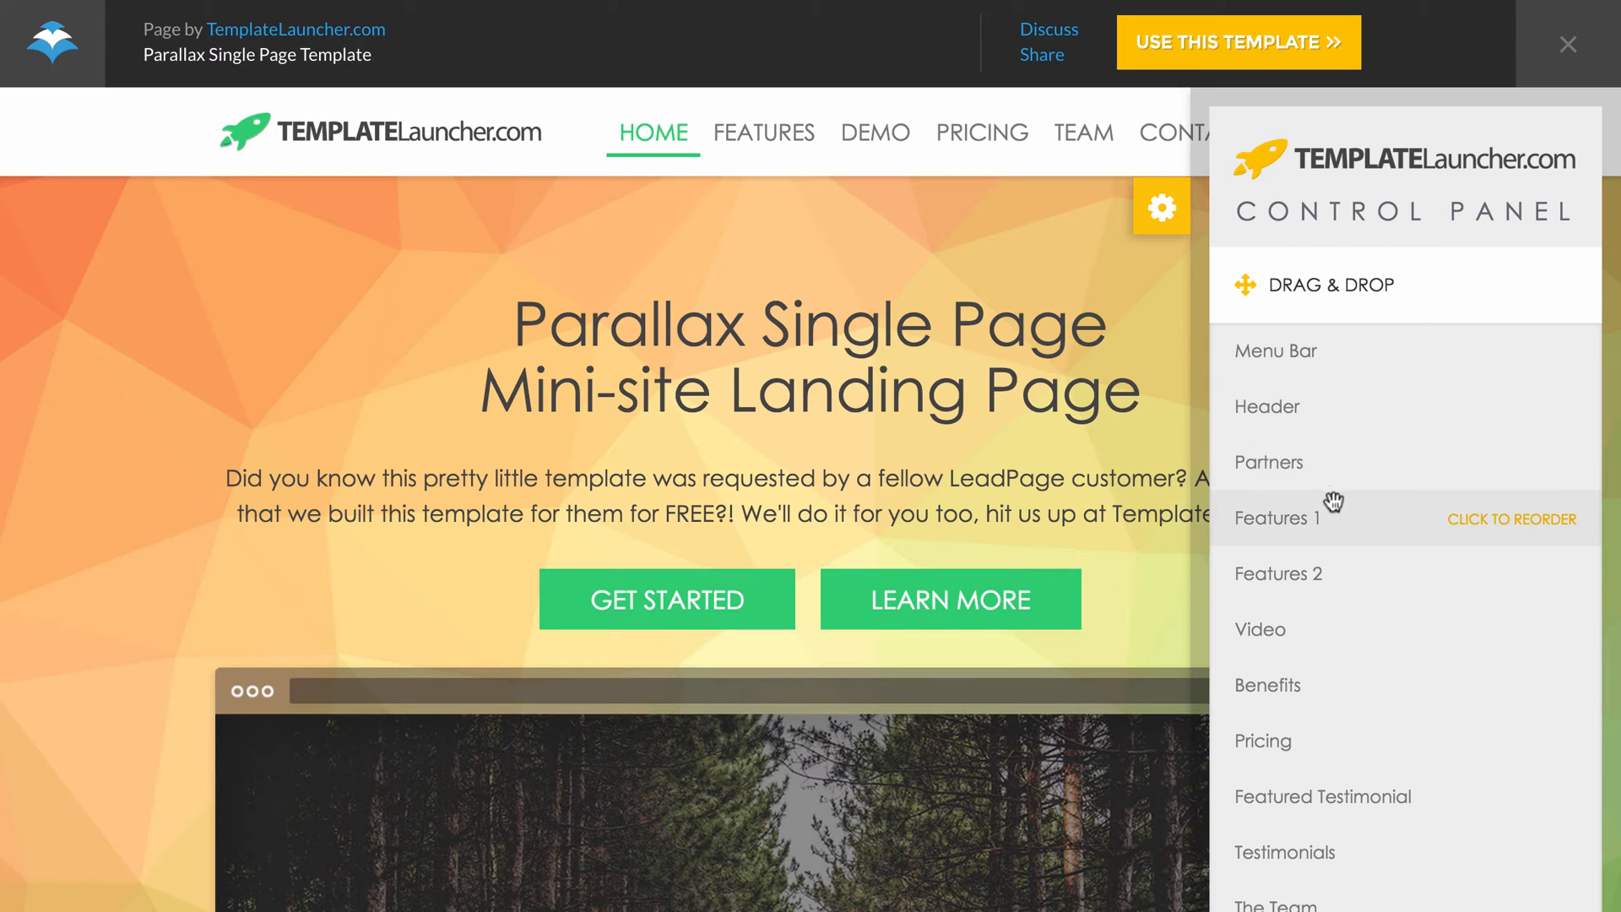
{"action": "left_click_drag", "start_coordinate": [1310, 625], "coordinate": [1323, 374]}
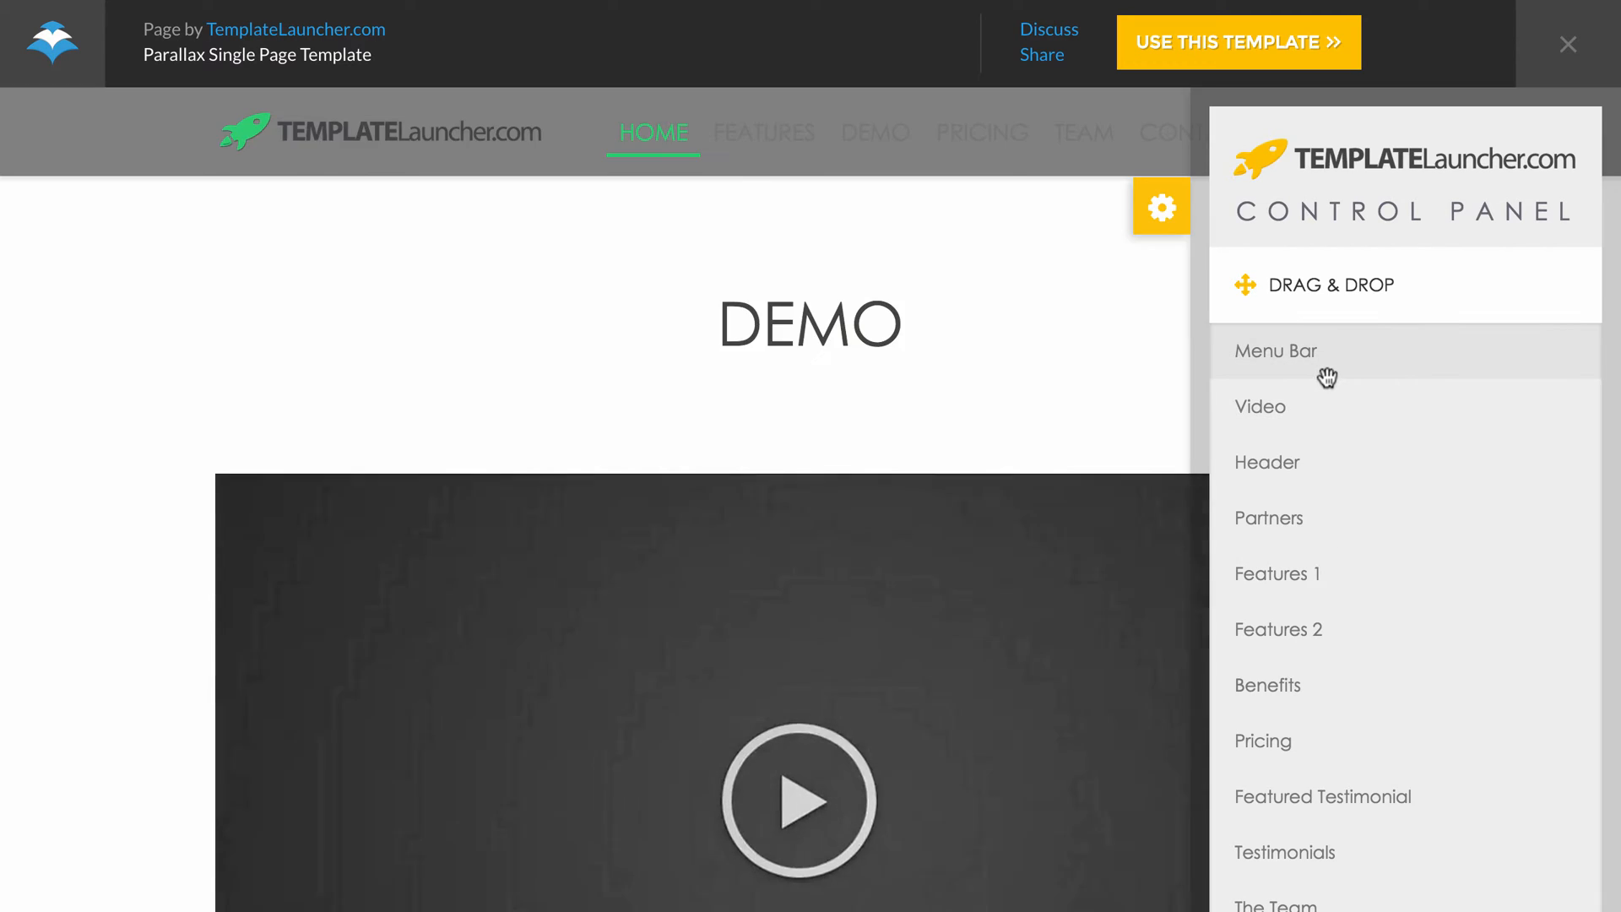
{"action": "scroll", "coordinate": [1010, 440], "scroll_direction": "down", "scroll_amount": 1}
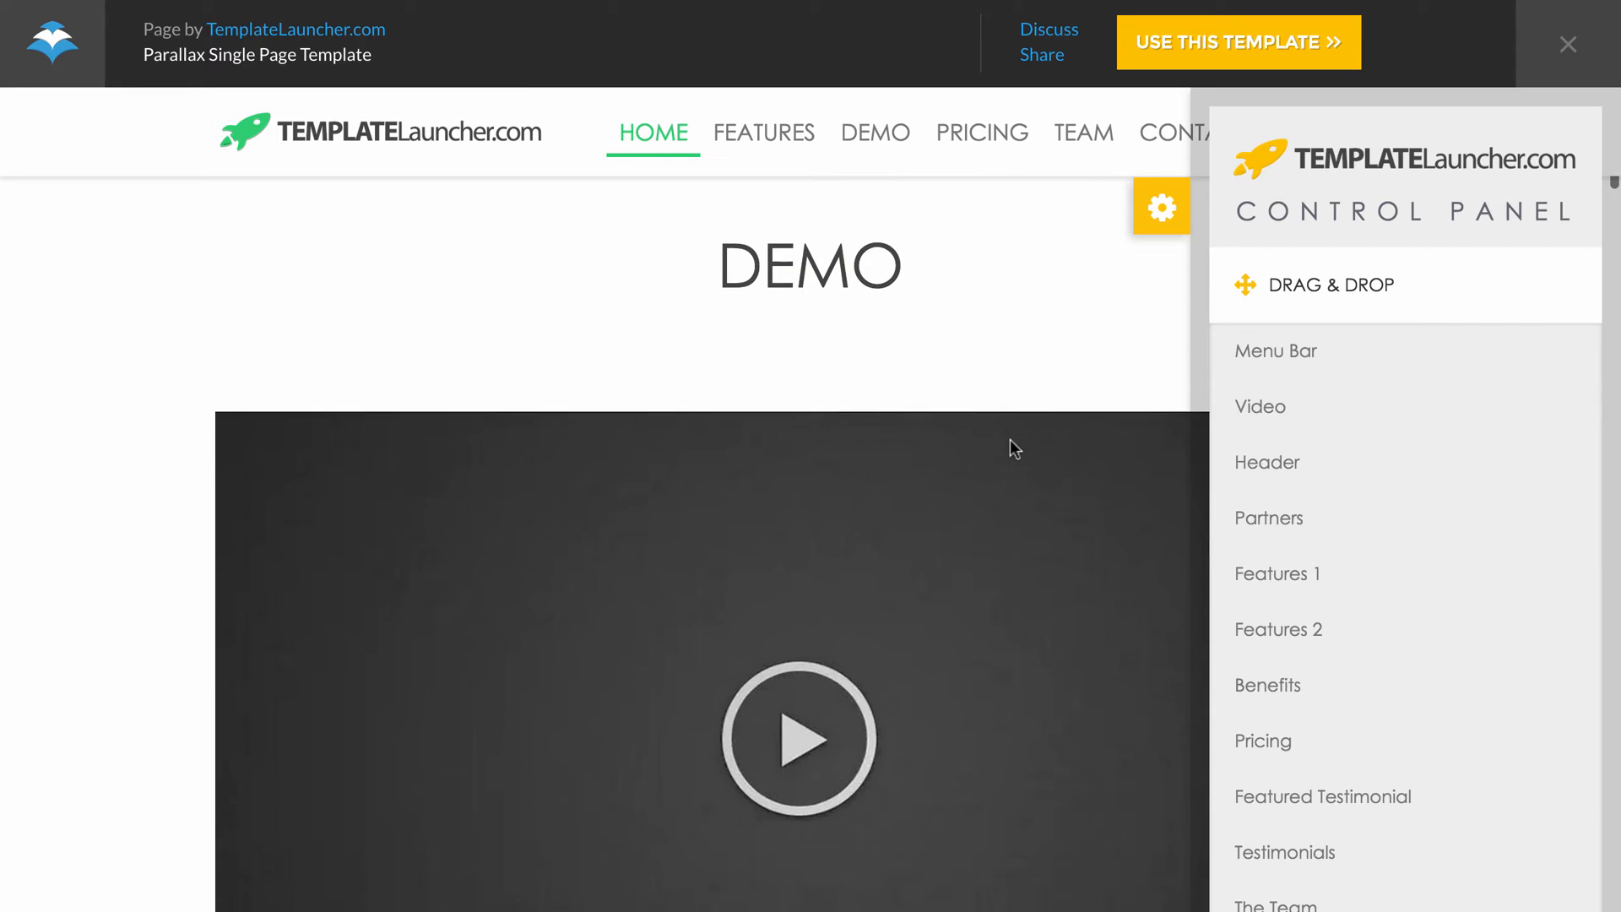
{"action": "scroll", "coordinate": [1010, 439], "scroll_direction": "up", "scroll_amount": 1}
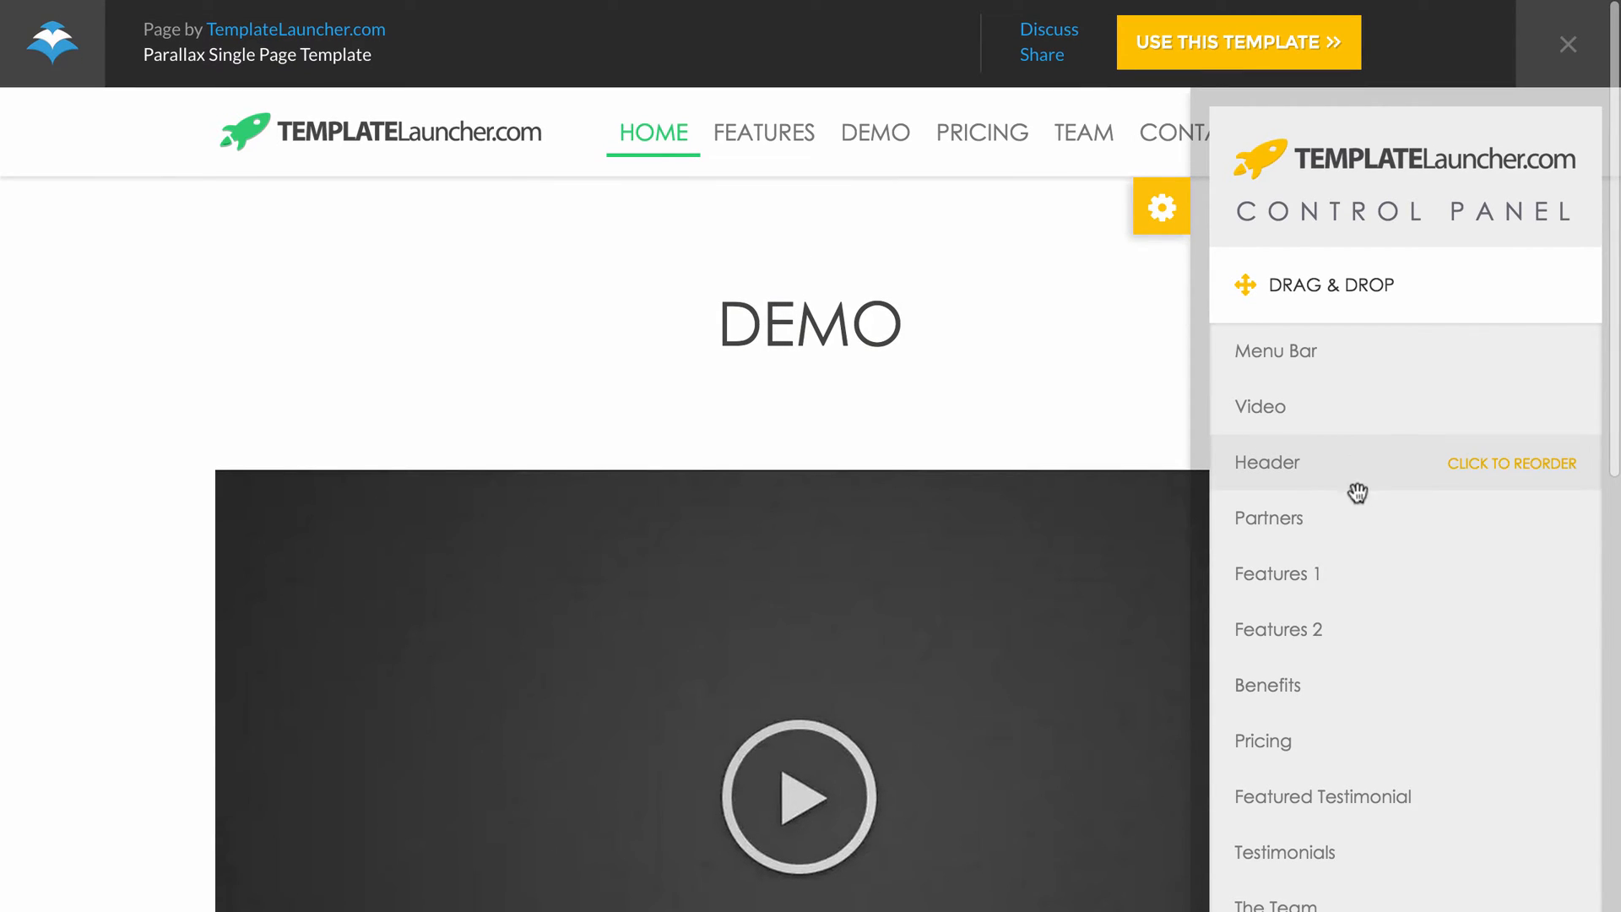
Step: Move the Pricing section directly below the Menu Bar, ahead of the Video section
{"action": "left_click_drag", "start_coordinate": [1322, 730], "coordinate": [1340, 384]}
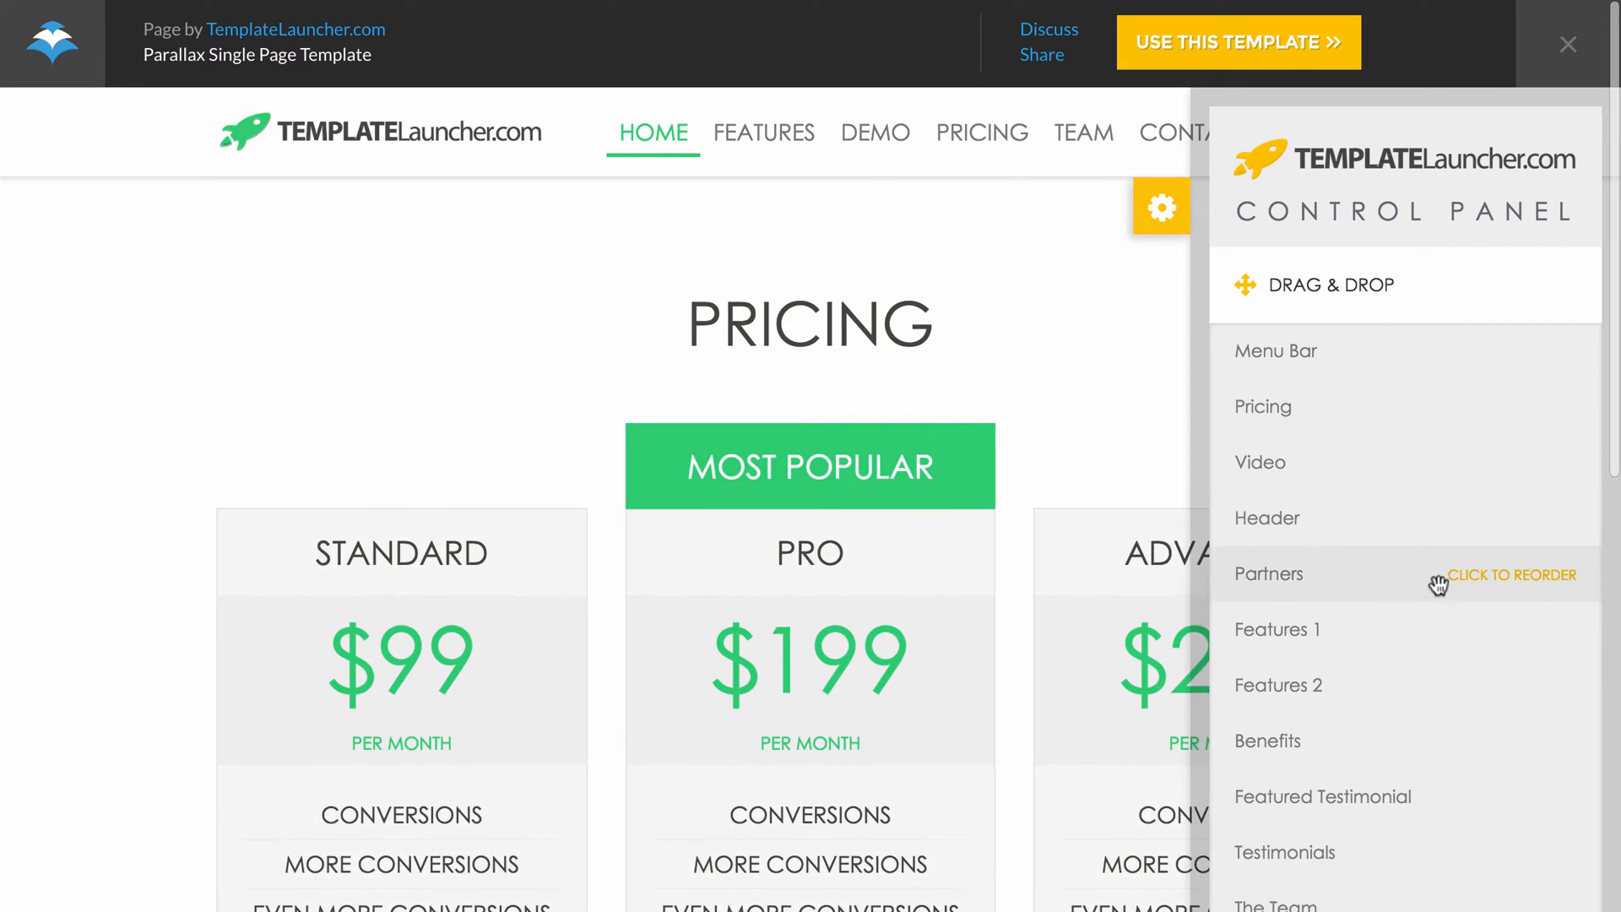
{"action": "scroll", "coordinate": [865, 680], "scroll_direction": "down", "scroll_amount": 2}
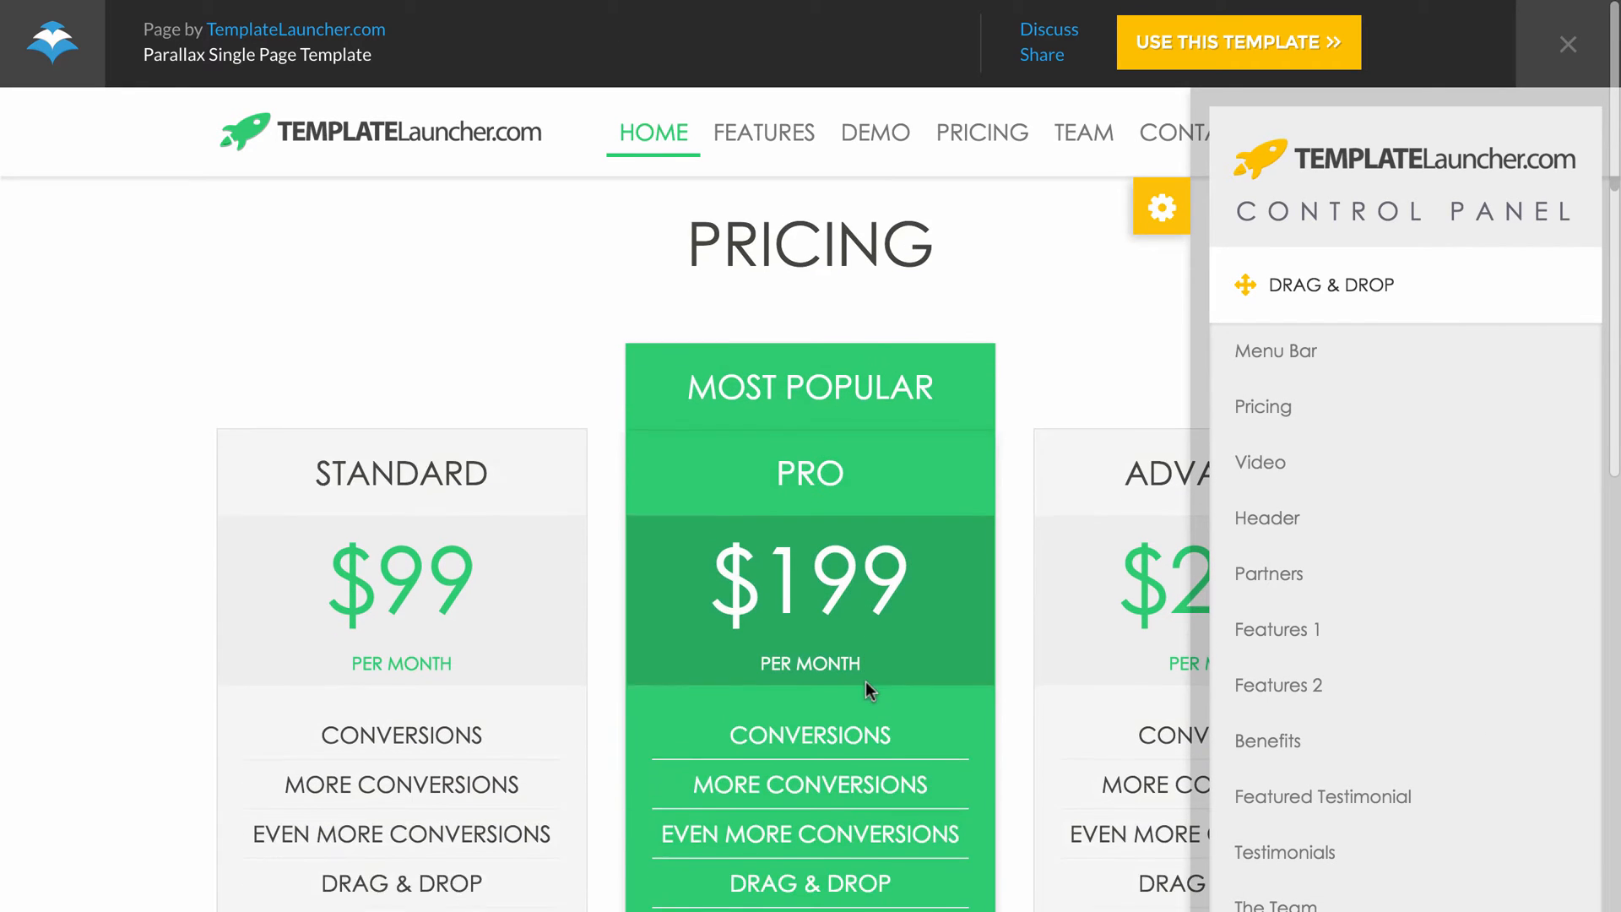
Step: Reorder the Pricing section's columns so that Column 2 - Most Popular comes before Column 1
{"action": "scroll", "coordinate": [865, 681], "scroll_direction": "up", "scroll_amount": 2}
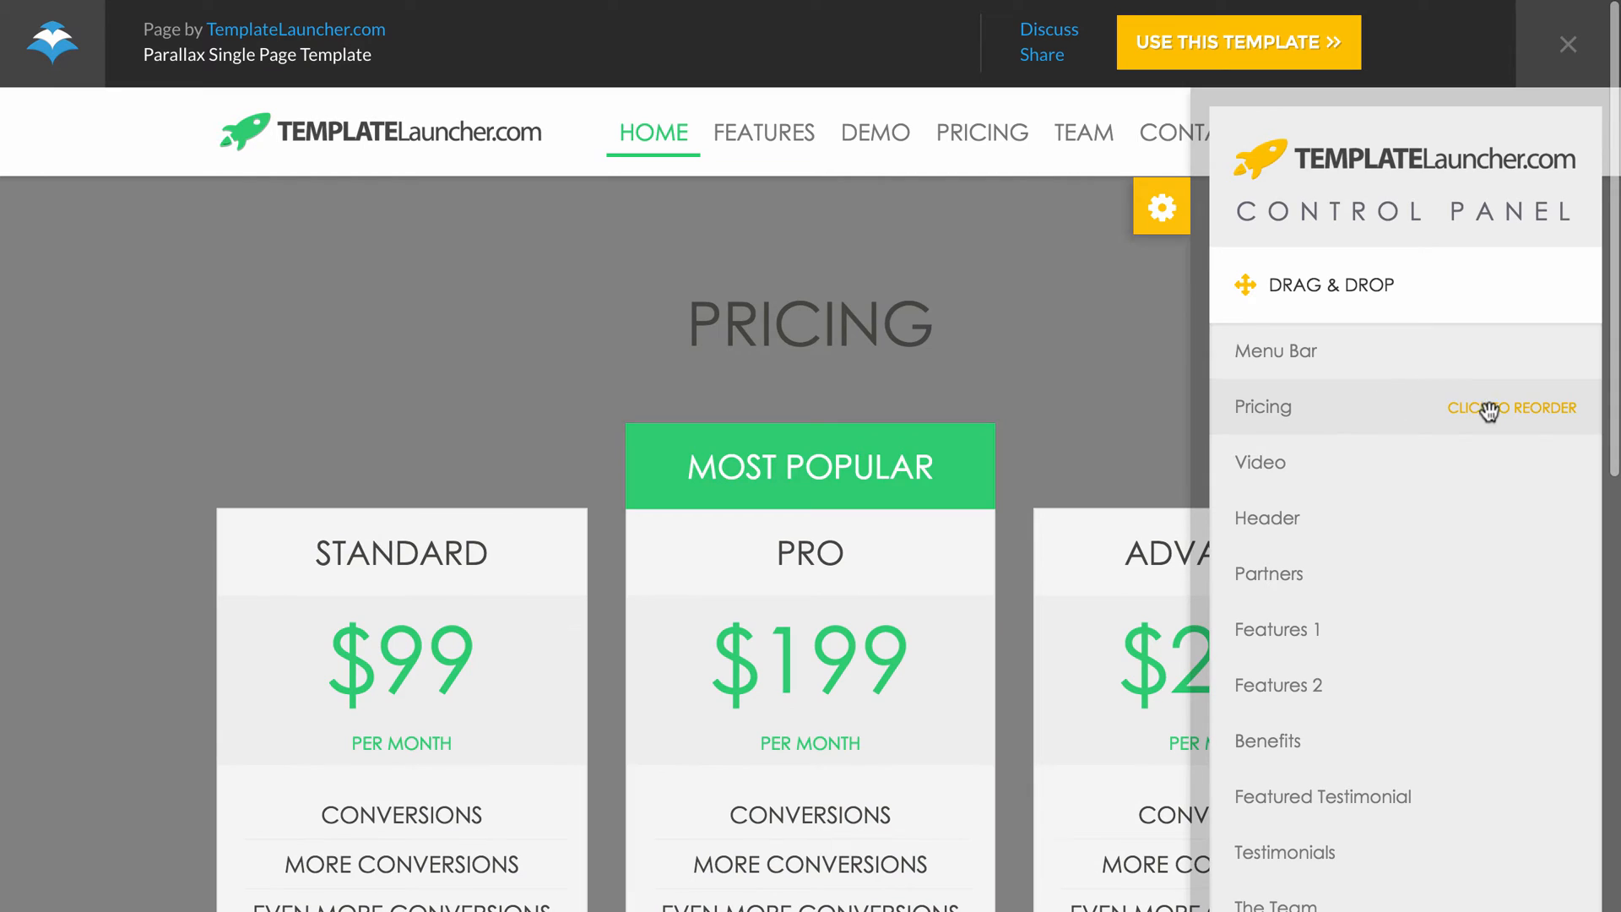
{"action": "left_click", "coordinate": [1488, 411]}
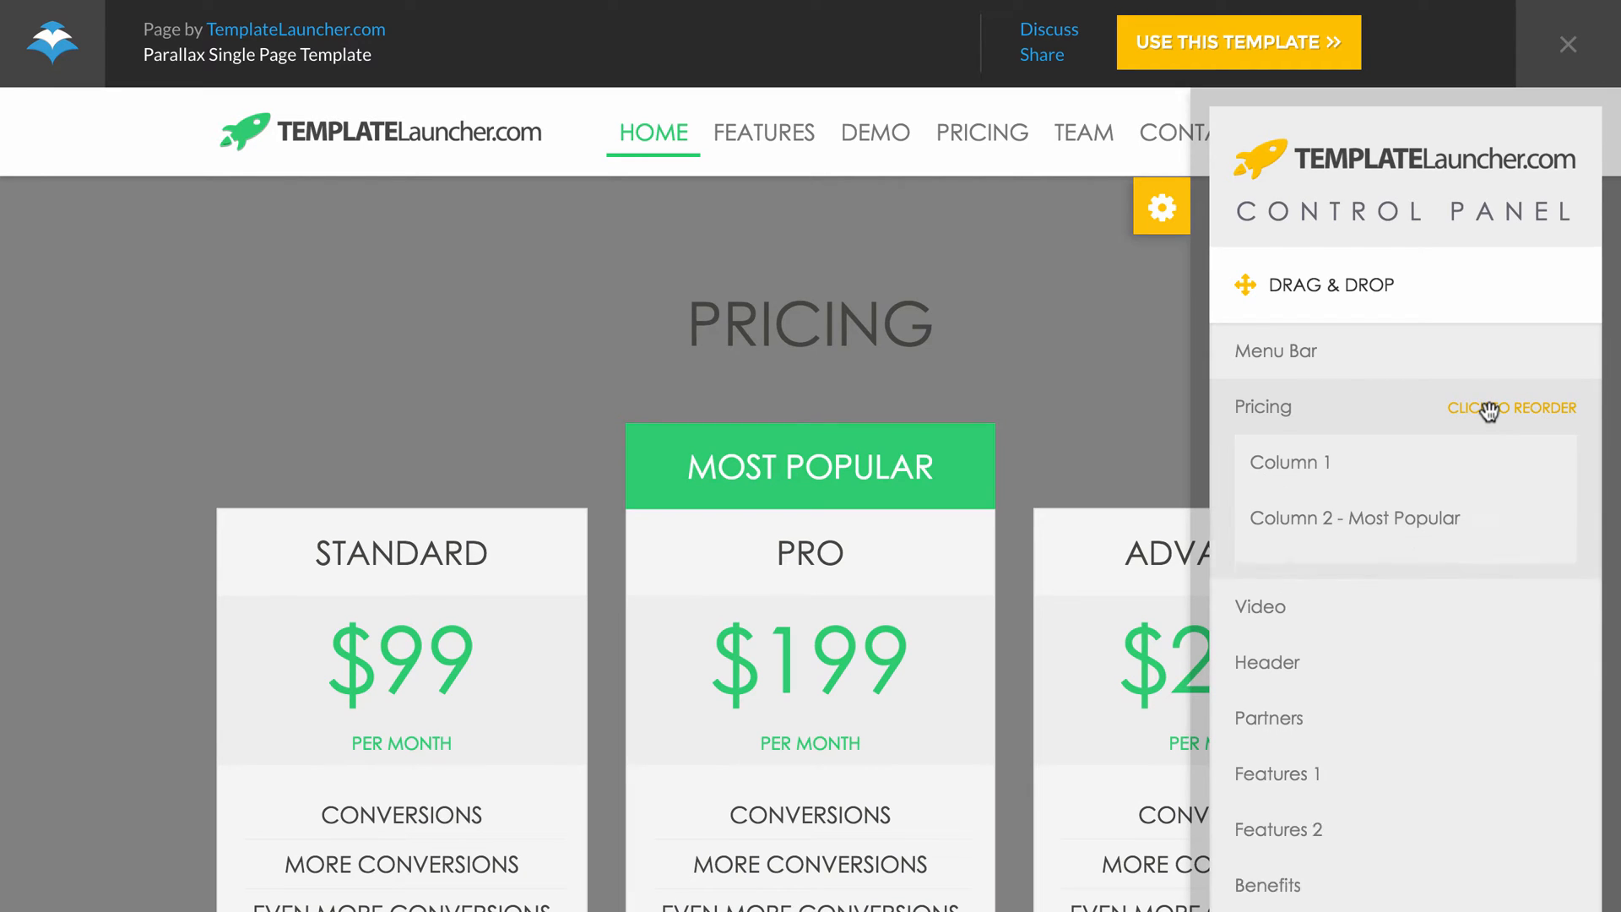
{"action": "left_click_drag", "start_coordinate": [1436, 521], "coordinate": [1441, 455]}
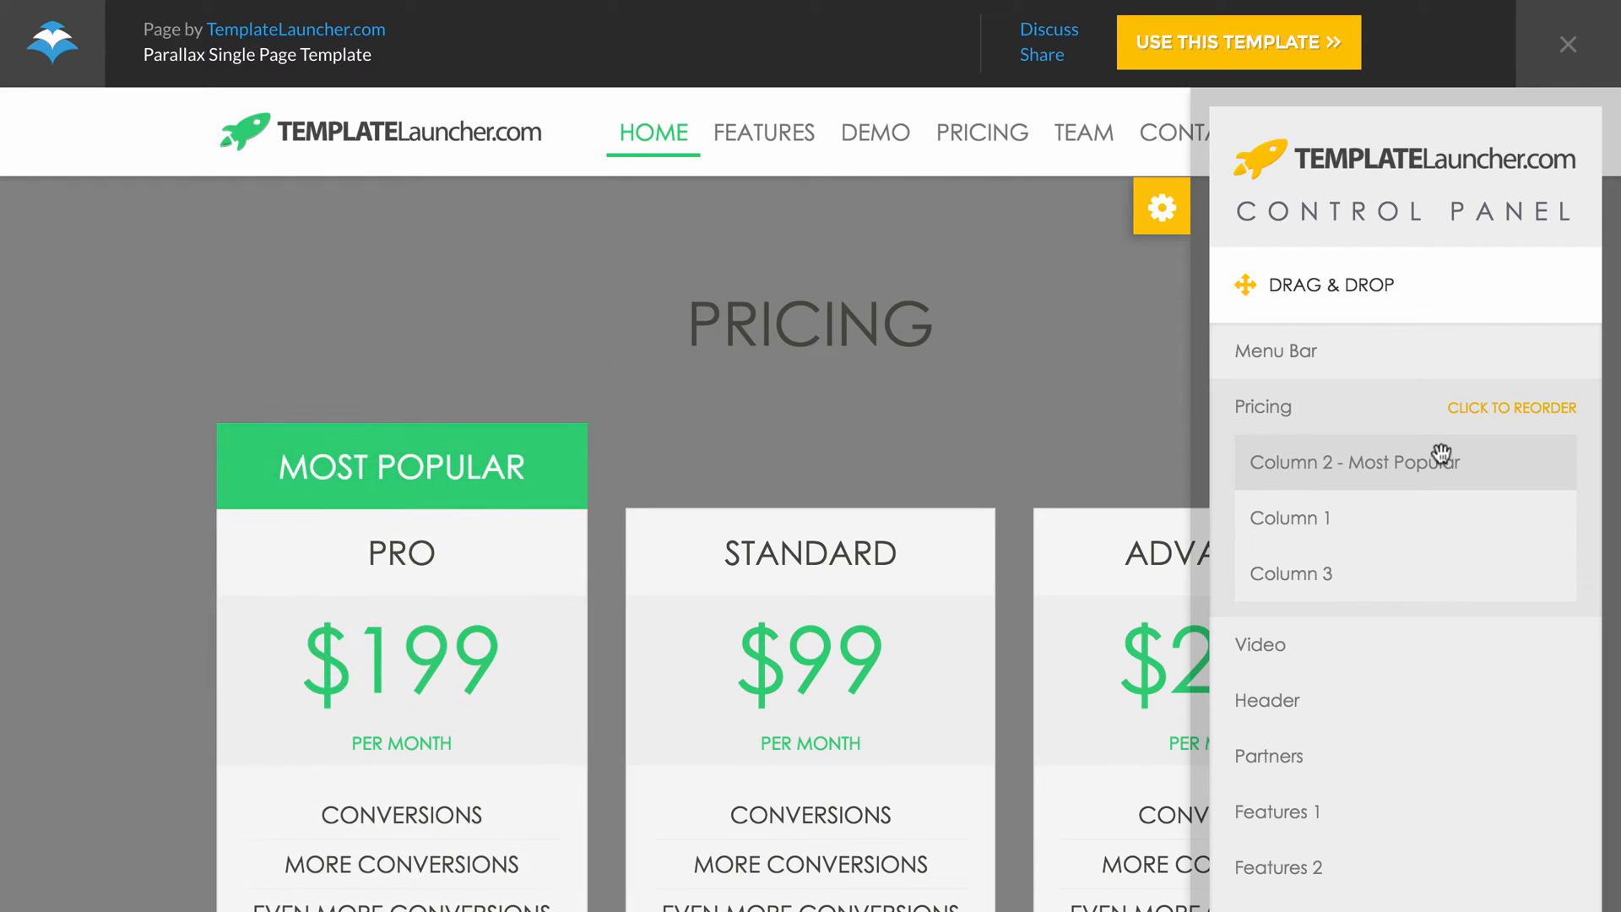
{"action": "left_click", "coordinate": [1347, 409]}
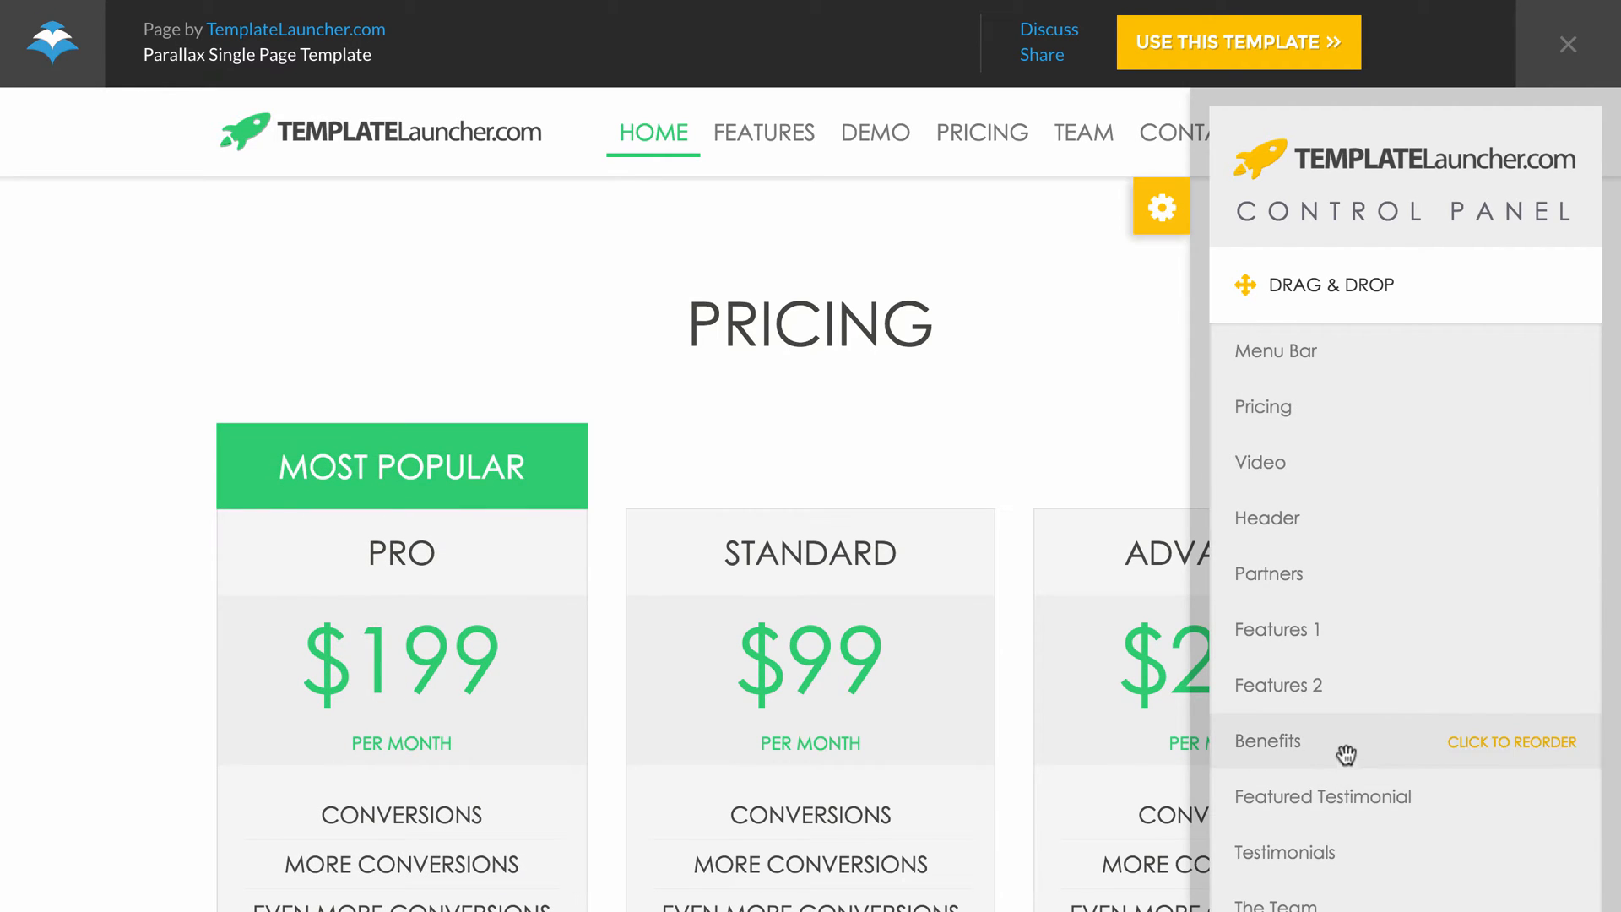
Step: Move the Featured Testimonial section directly below the Menu Bar and review the reordered page
{"action": "left_click_drag", "start_coordinate": [1373, 807], "coordinate": [1350, 397]}
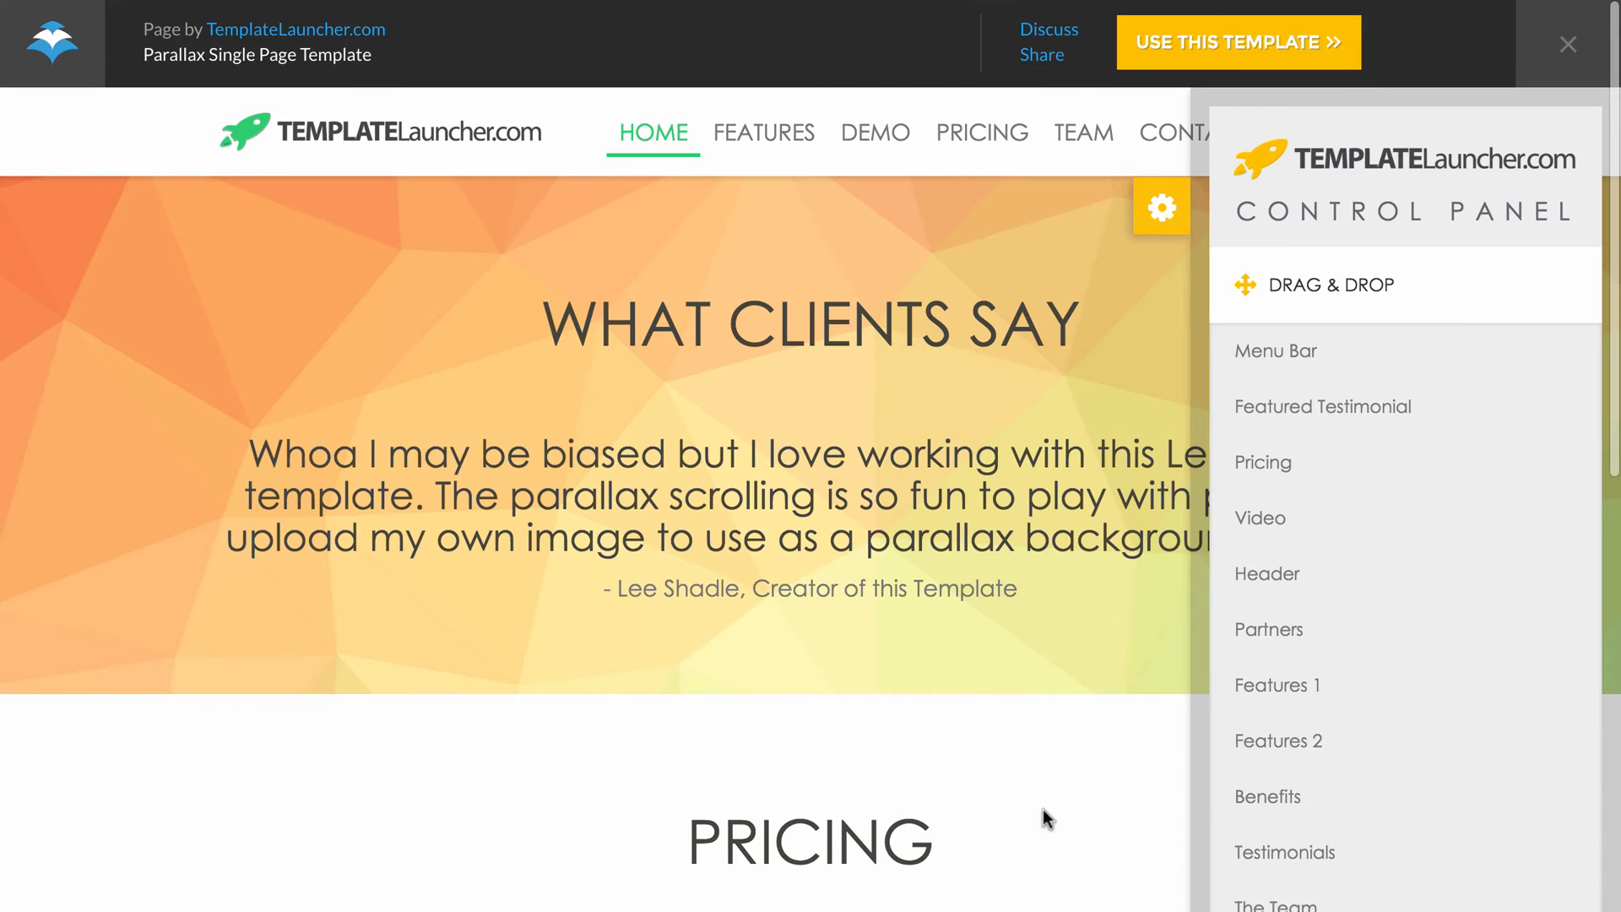
{"action": "scroll", "coordinate": [1032, 809], "scroll_direction": "down", "scroll_amount": 15}
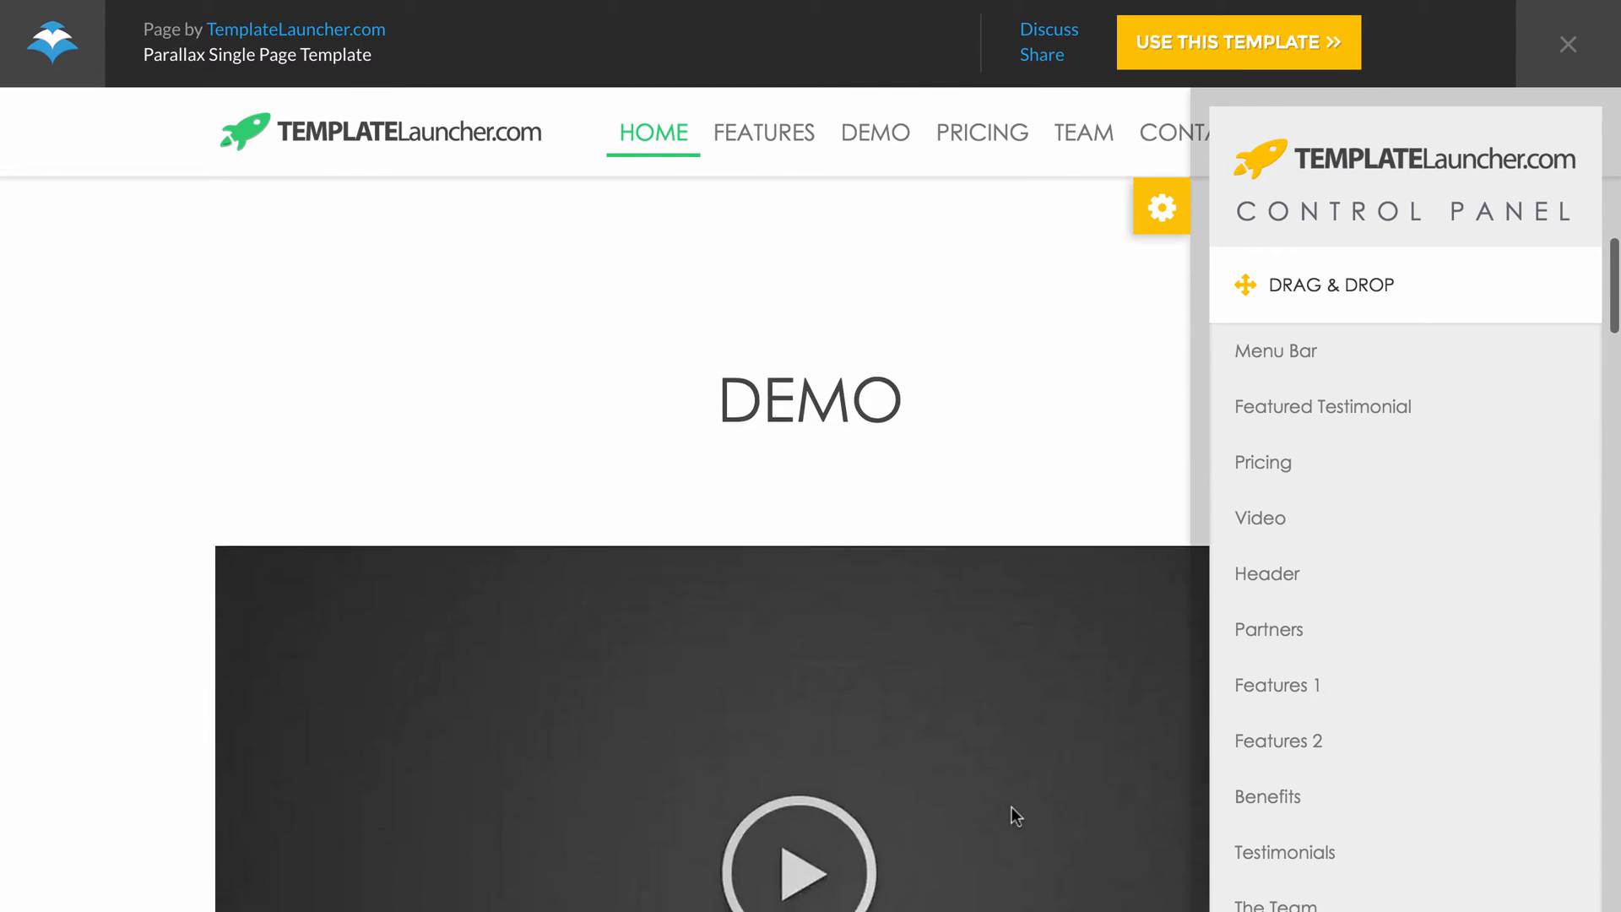
{"action": "scroll", "coordinate": [1011, 806], "scroll_direction": "down", "scroll_amount": 15}
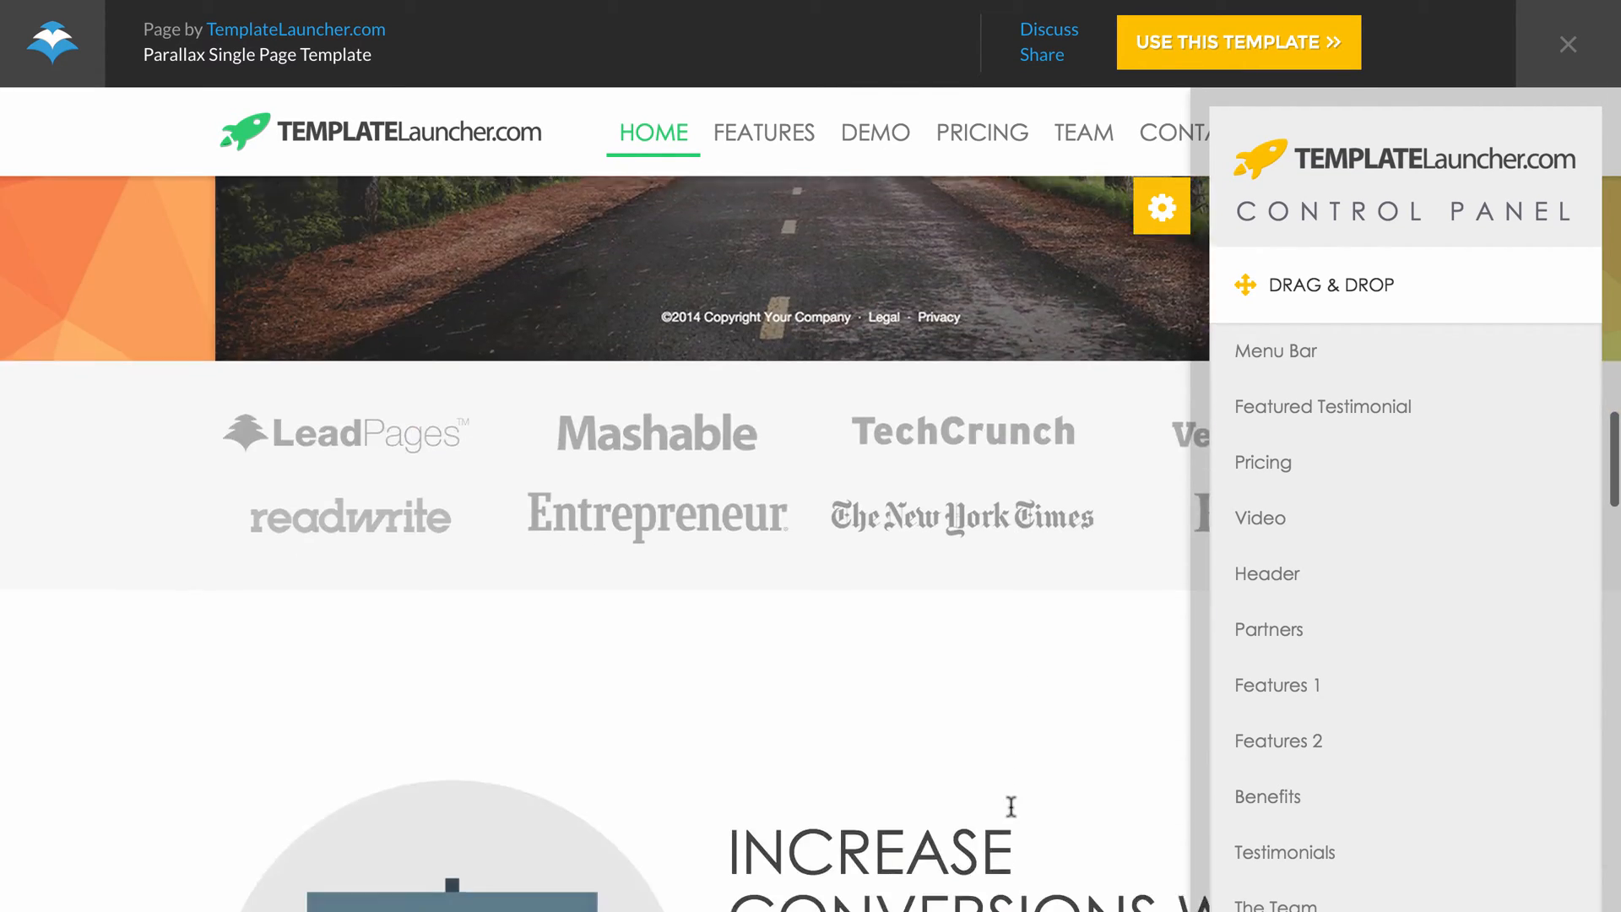
{"action": "scroll", "coordinate": [1014, 815], "scroll_direction": "down", "scroll_amount": 15}
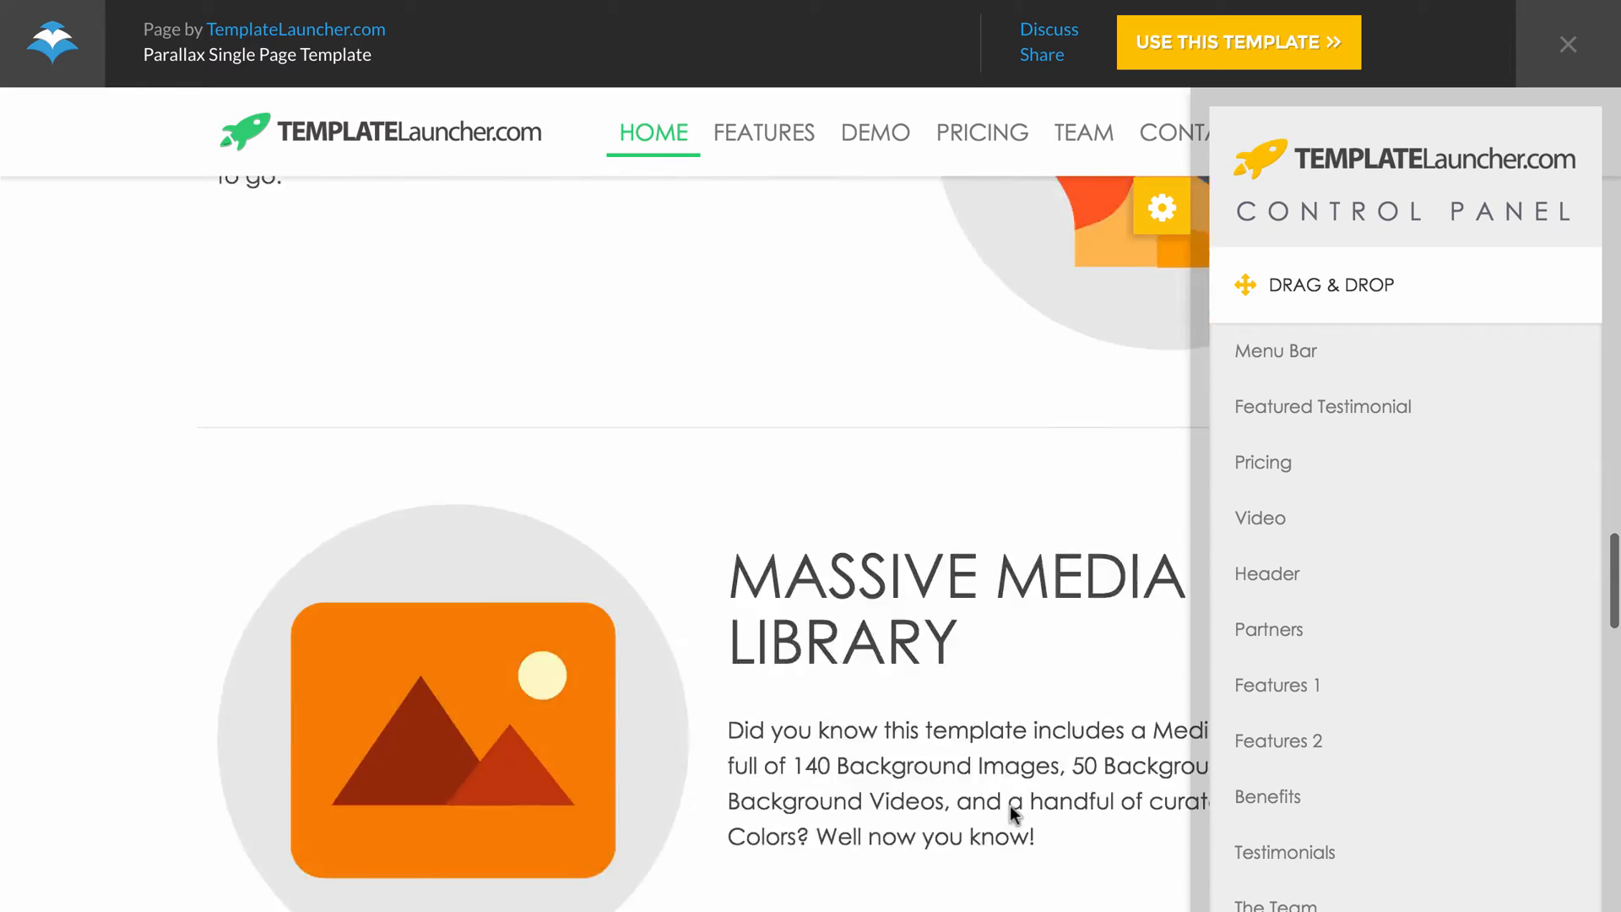
{"action": "scroll", "coordinate": [1010, 811], "scroll_direction": "down", "scroll_amount": 15}
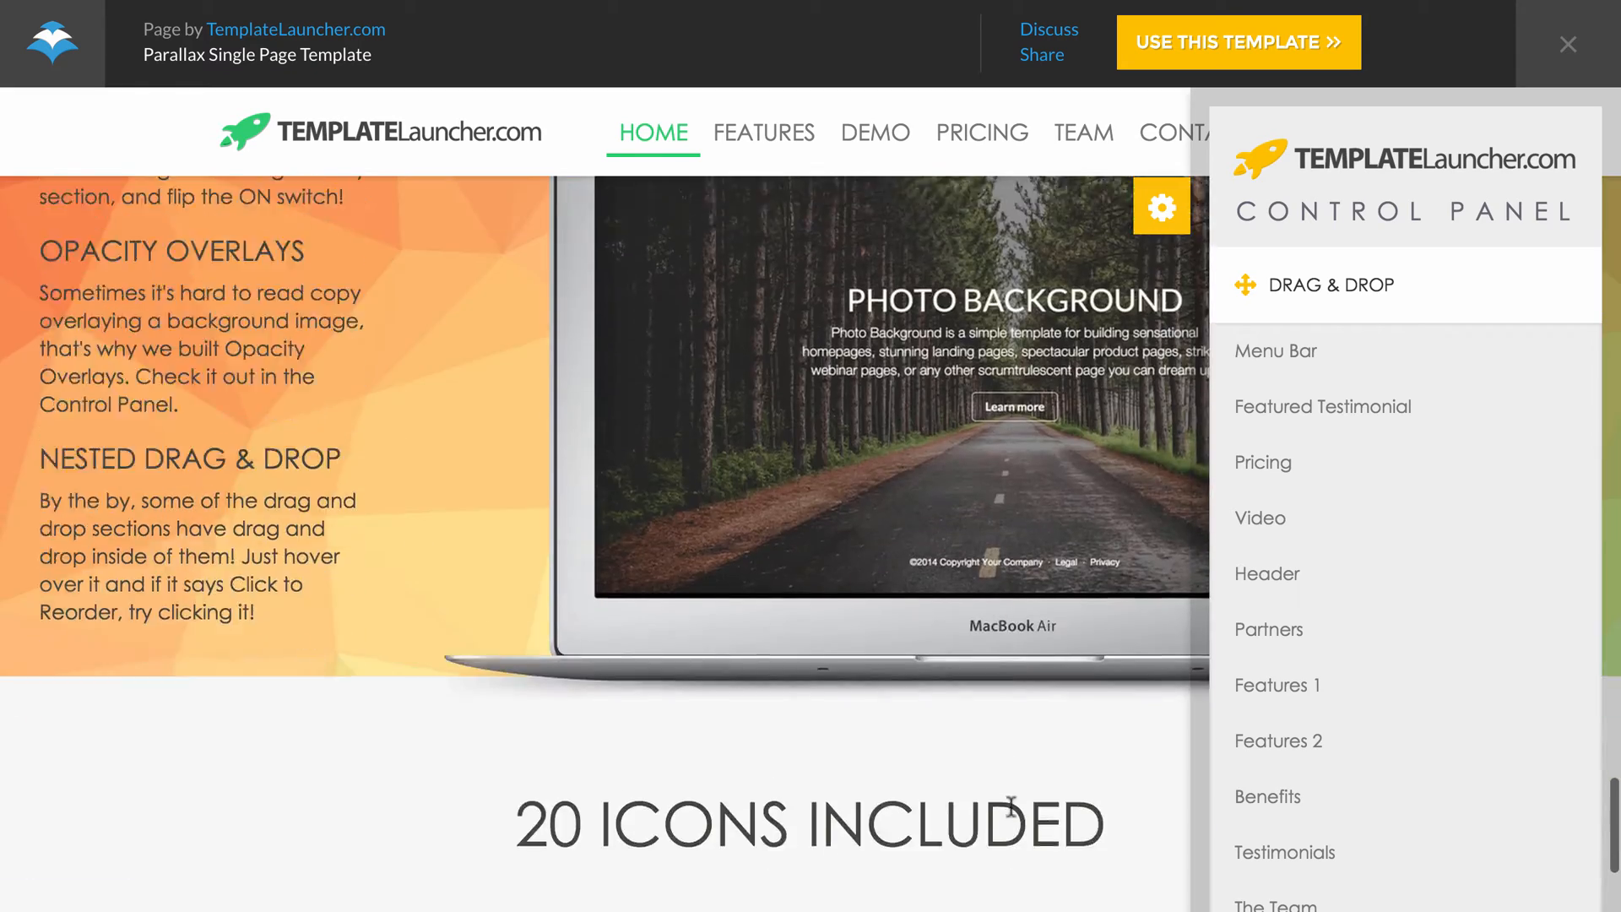
{"action": "scroll", "coordinate": [1010, 807], "scroll_direction": "down", "scroll_amount": 10}
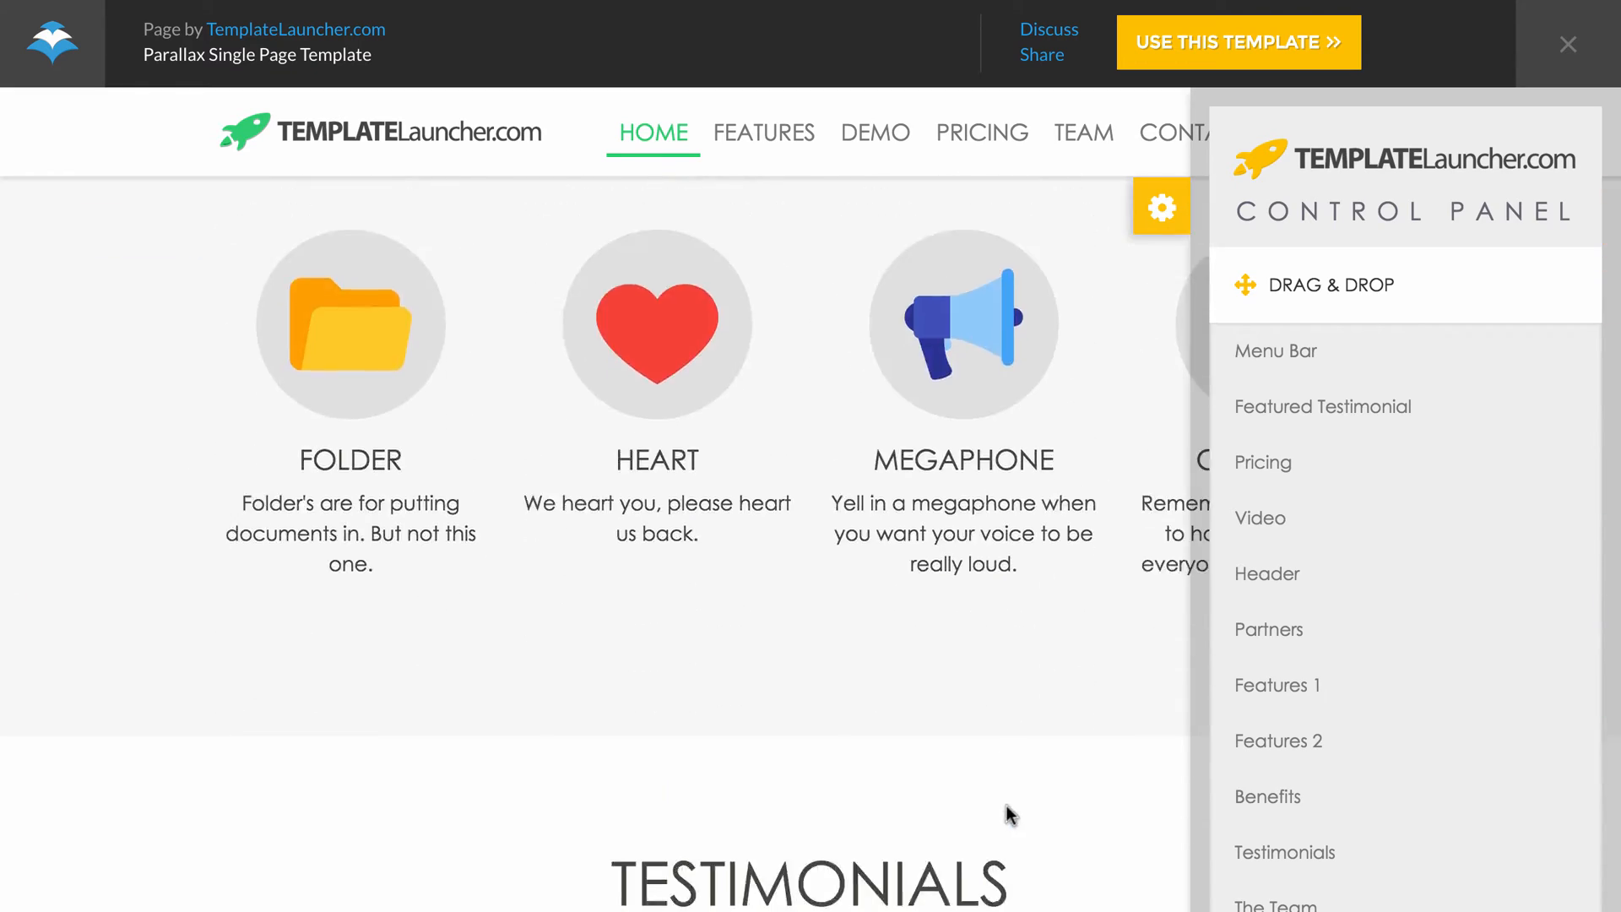
{"action": "scroll", "coordinate": [1005, 806], "scroll_direction": "up", "scroll_amount": 15}
{"action": "scroll", "coordinate": [1005, 806], "scroll_direction": "down", "scroll_amount": 10}
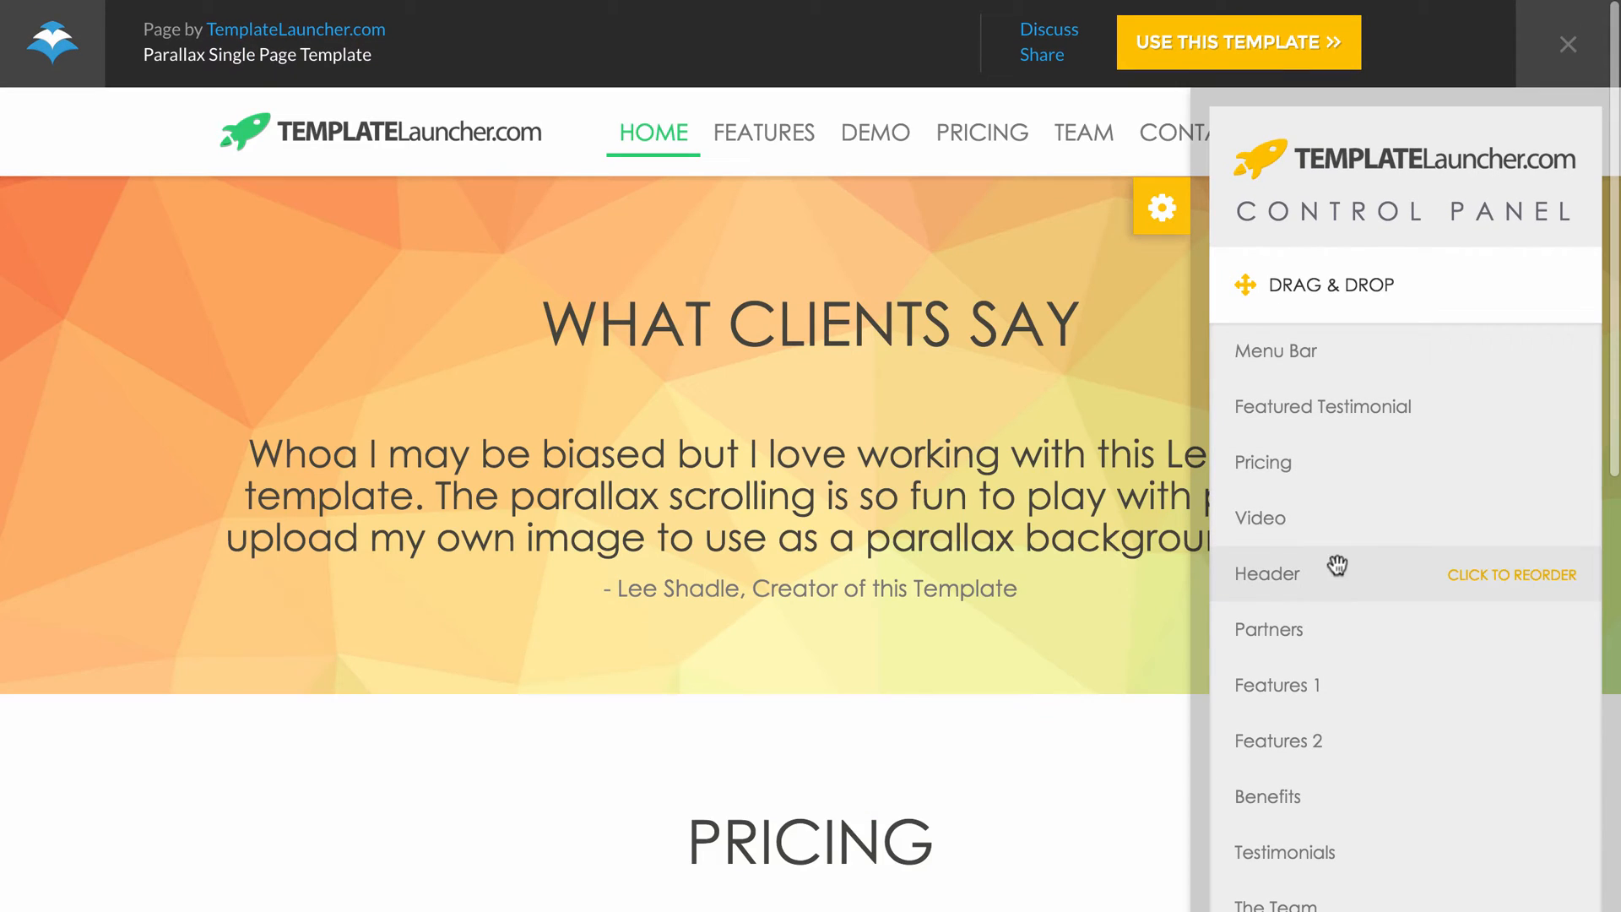
Step: Rearrange the sections so Header follows the Menu Bar, Pricing follows Benefits and Featured Testimonial follows Pricing, and close the section list
{"action": "left_click_drag", "start_coordinate": [1350, 576], "coordinate": [1351, 397]}
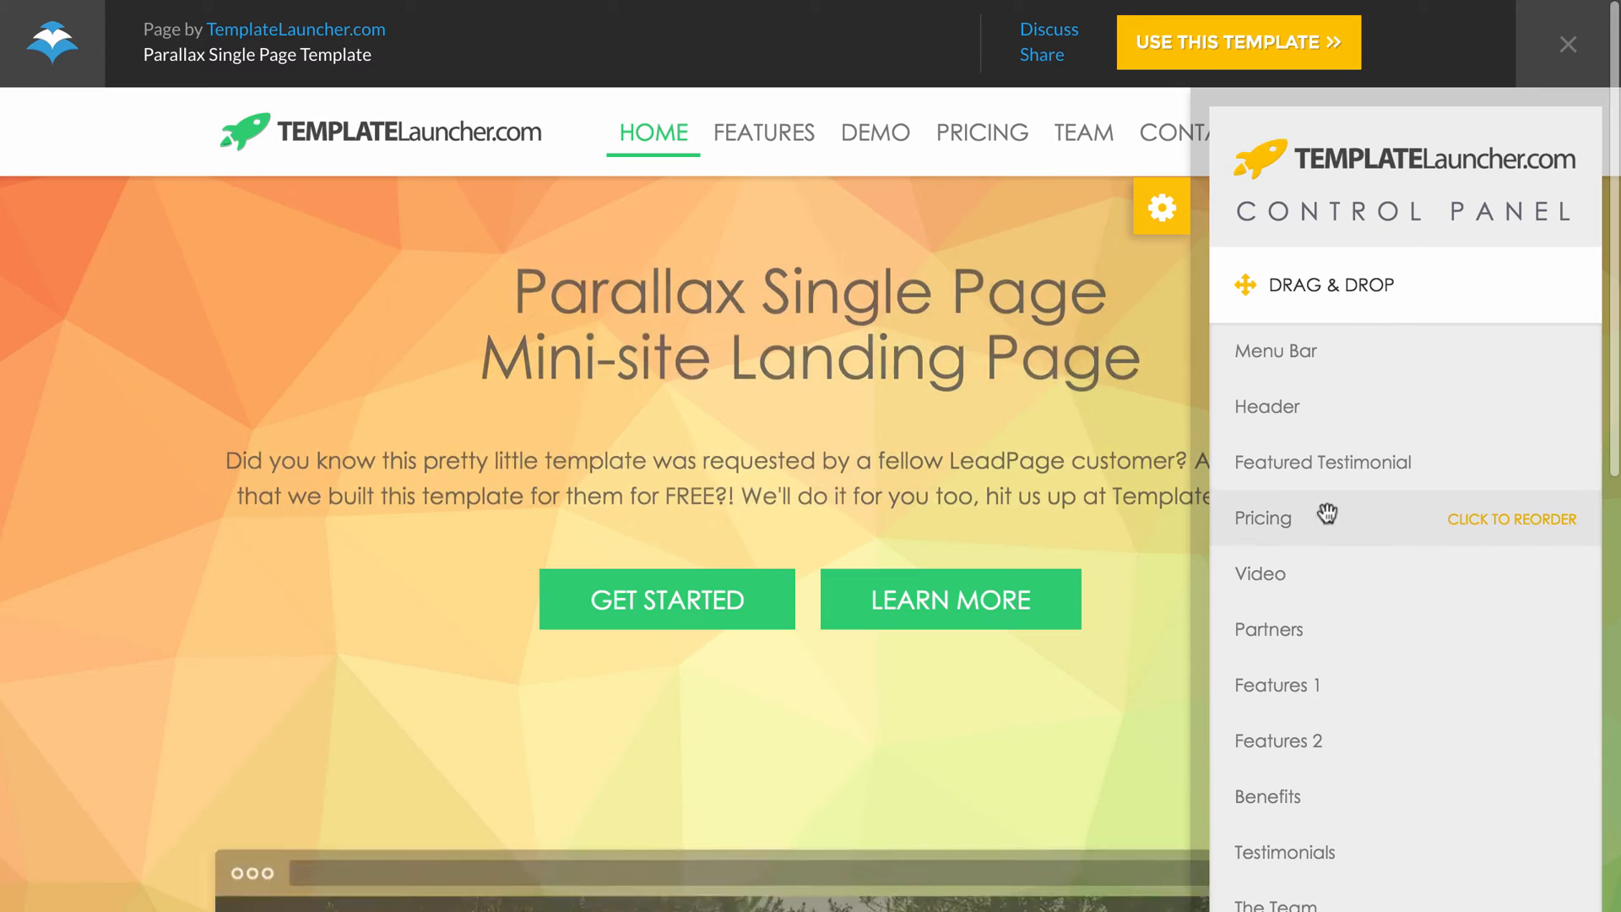
{"action": "left_click_drag", "start_coordinate": [1323, 529], "coordinate": [1330, 787]}
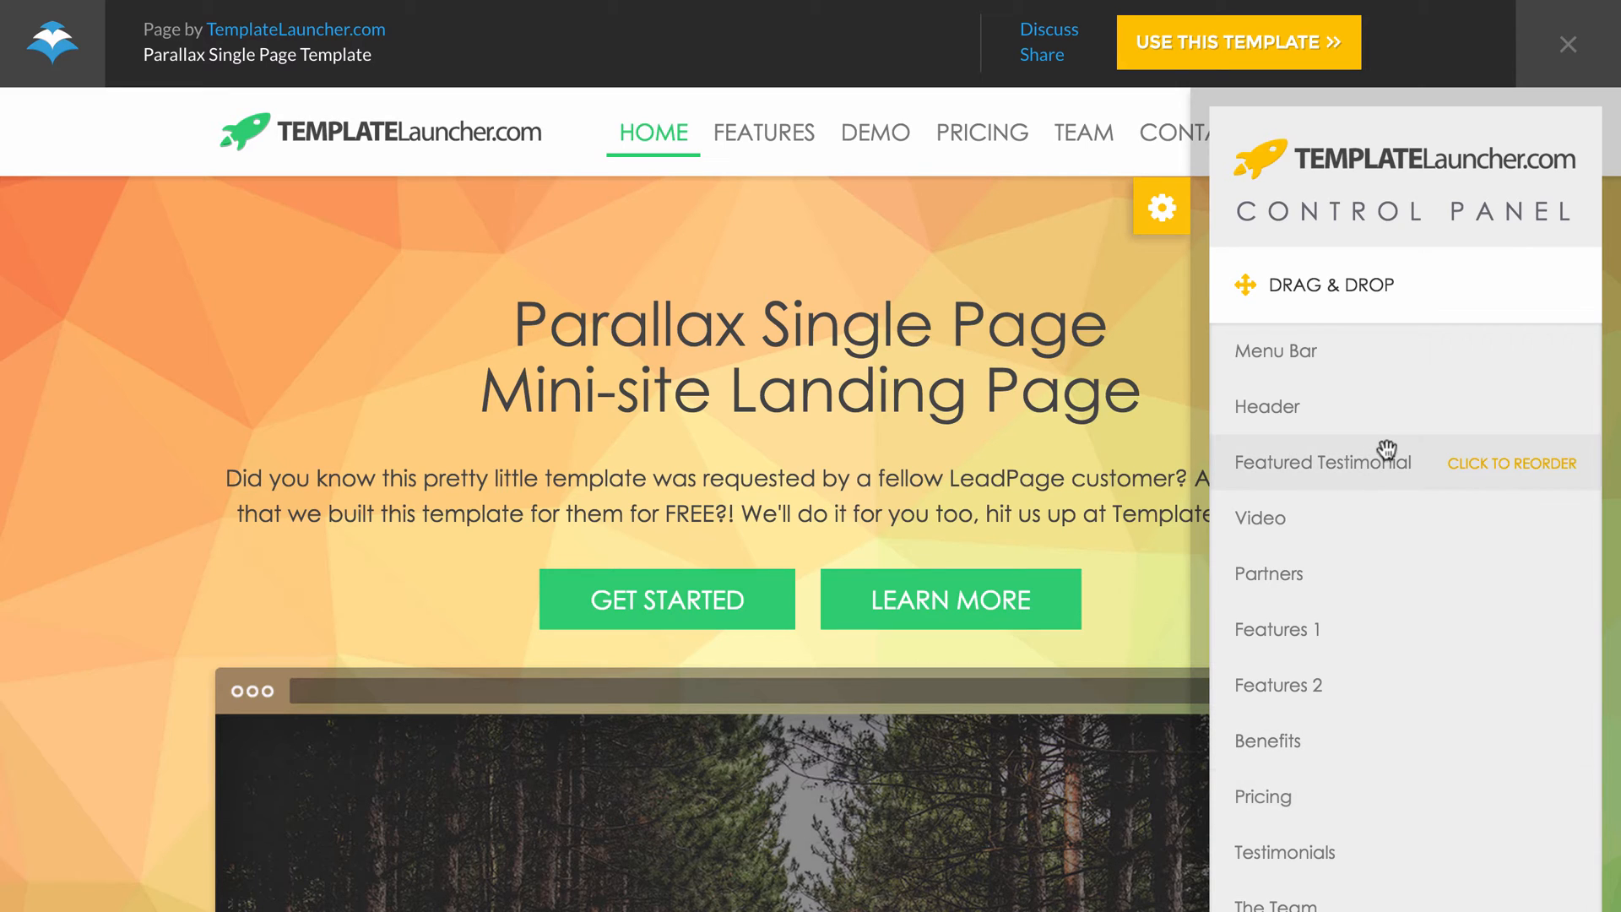
{"action": "left_click_drag", "start_coordinate": [1386, 449], "coordinate": [1400, 794]}
{"action": "left_click", "coordinate": [1348, 320]}
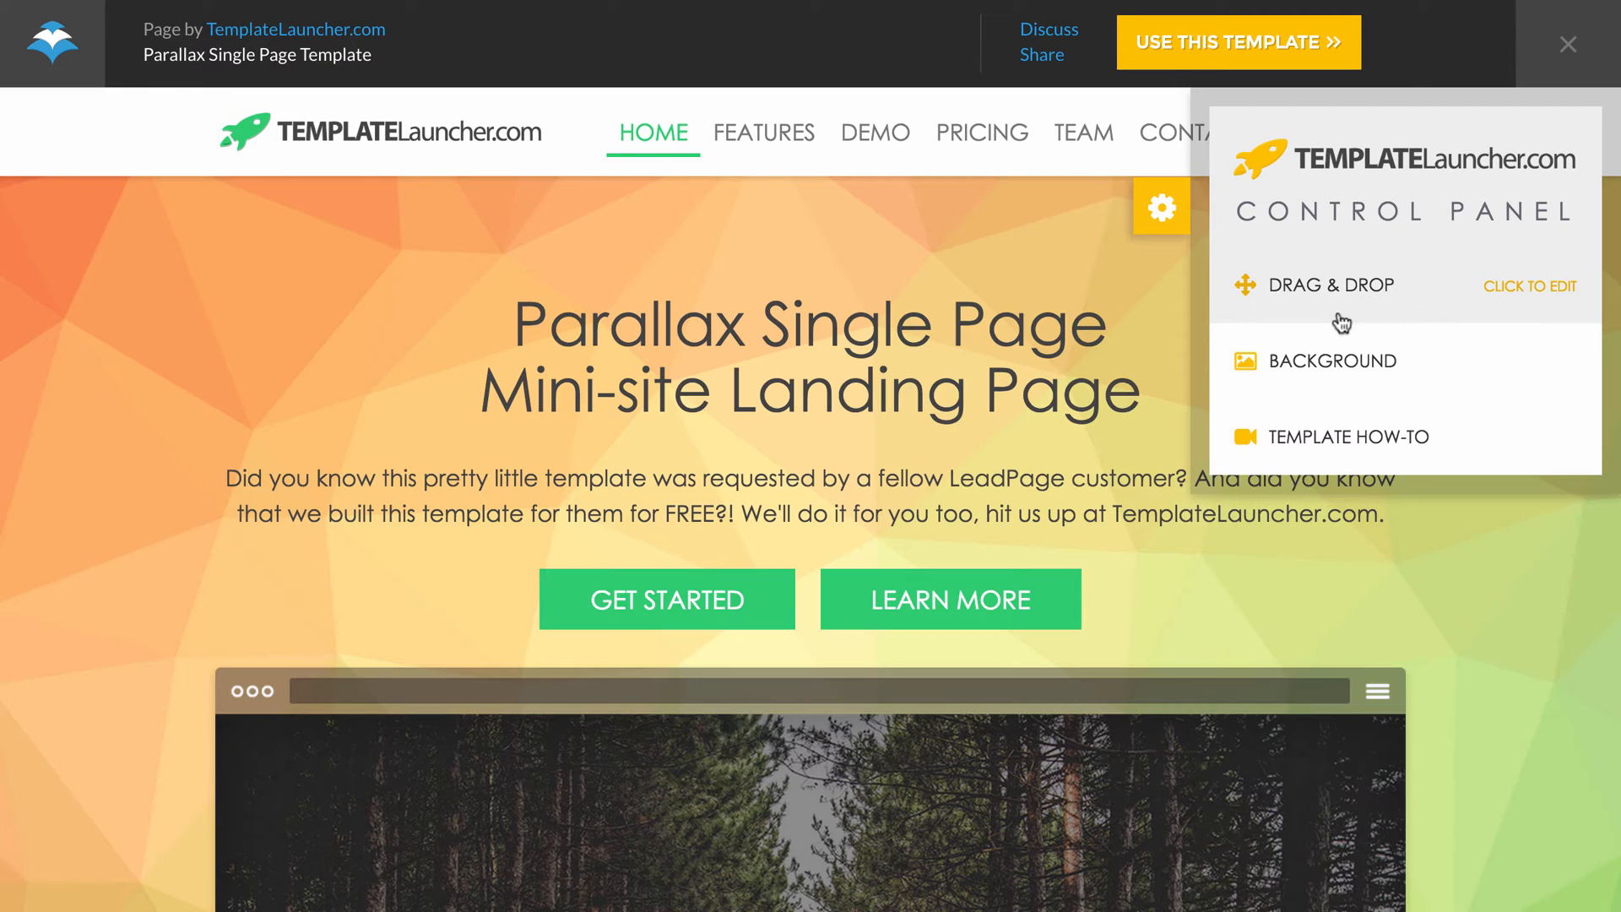
Step: Open the background settings and examine the list of sections, keeping Header selected
{"action": "left_click", "coordinate": [1356, 365]}
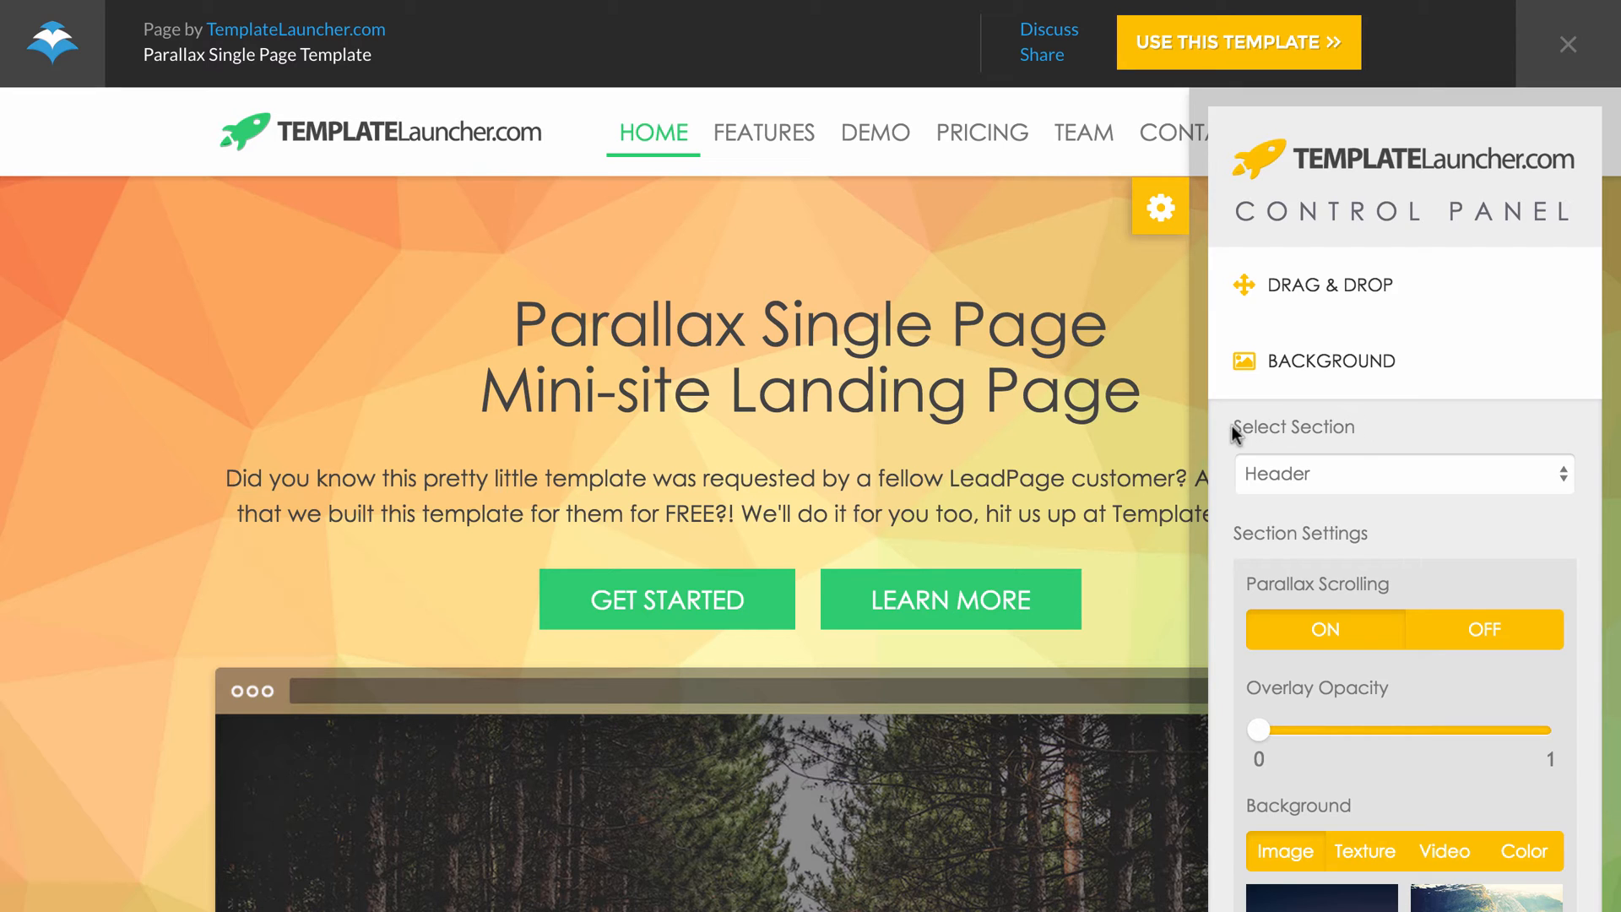
{"action": "left_click", "coordinate": [1309, 474]}
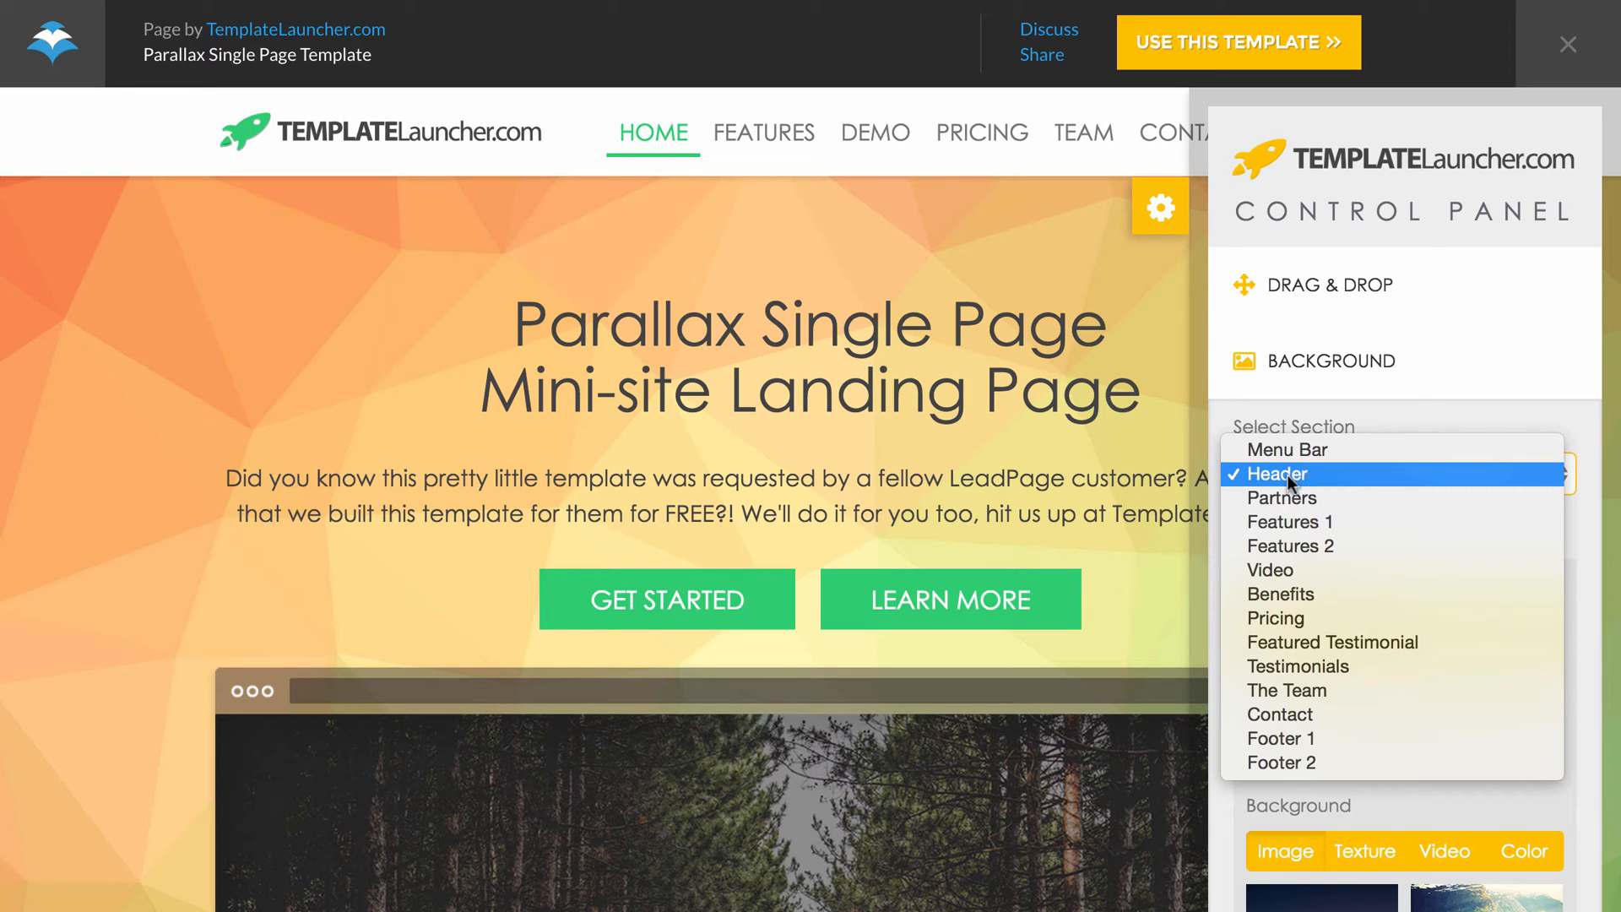
{"action": "left_click", "coordinate": [1487, 420]}
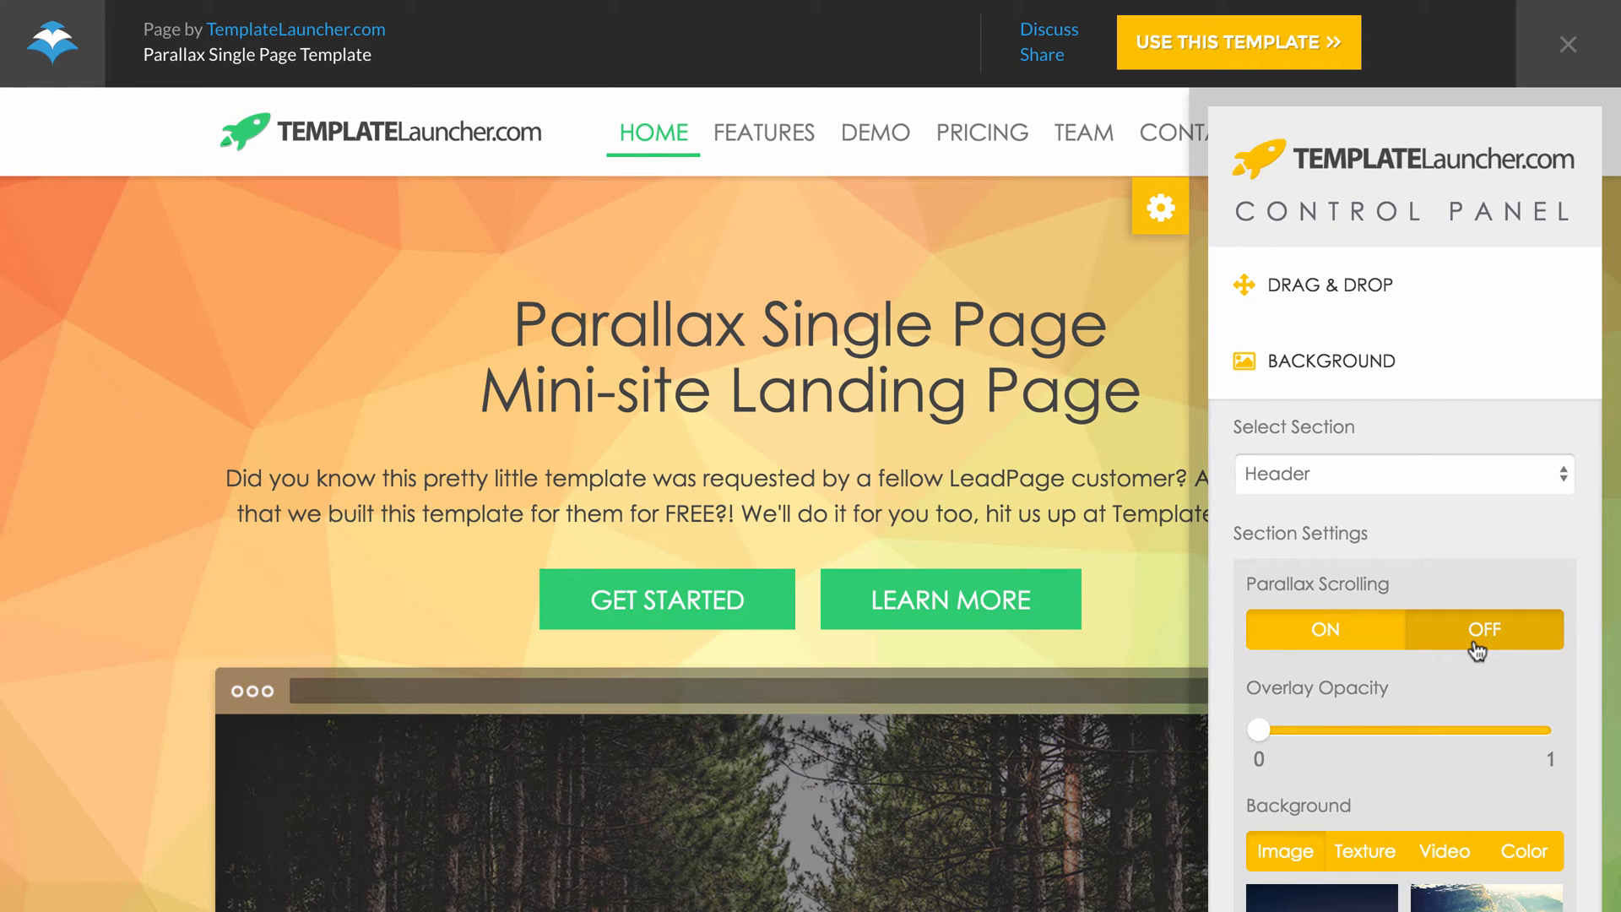
Step: Compare how the Header scrolls with Parallax Scrolling turned off and with it turned back on
{"action": "scroll", "coordinate": [434, 483], "scroll_direction": "down", "scroll_amount": 7}
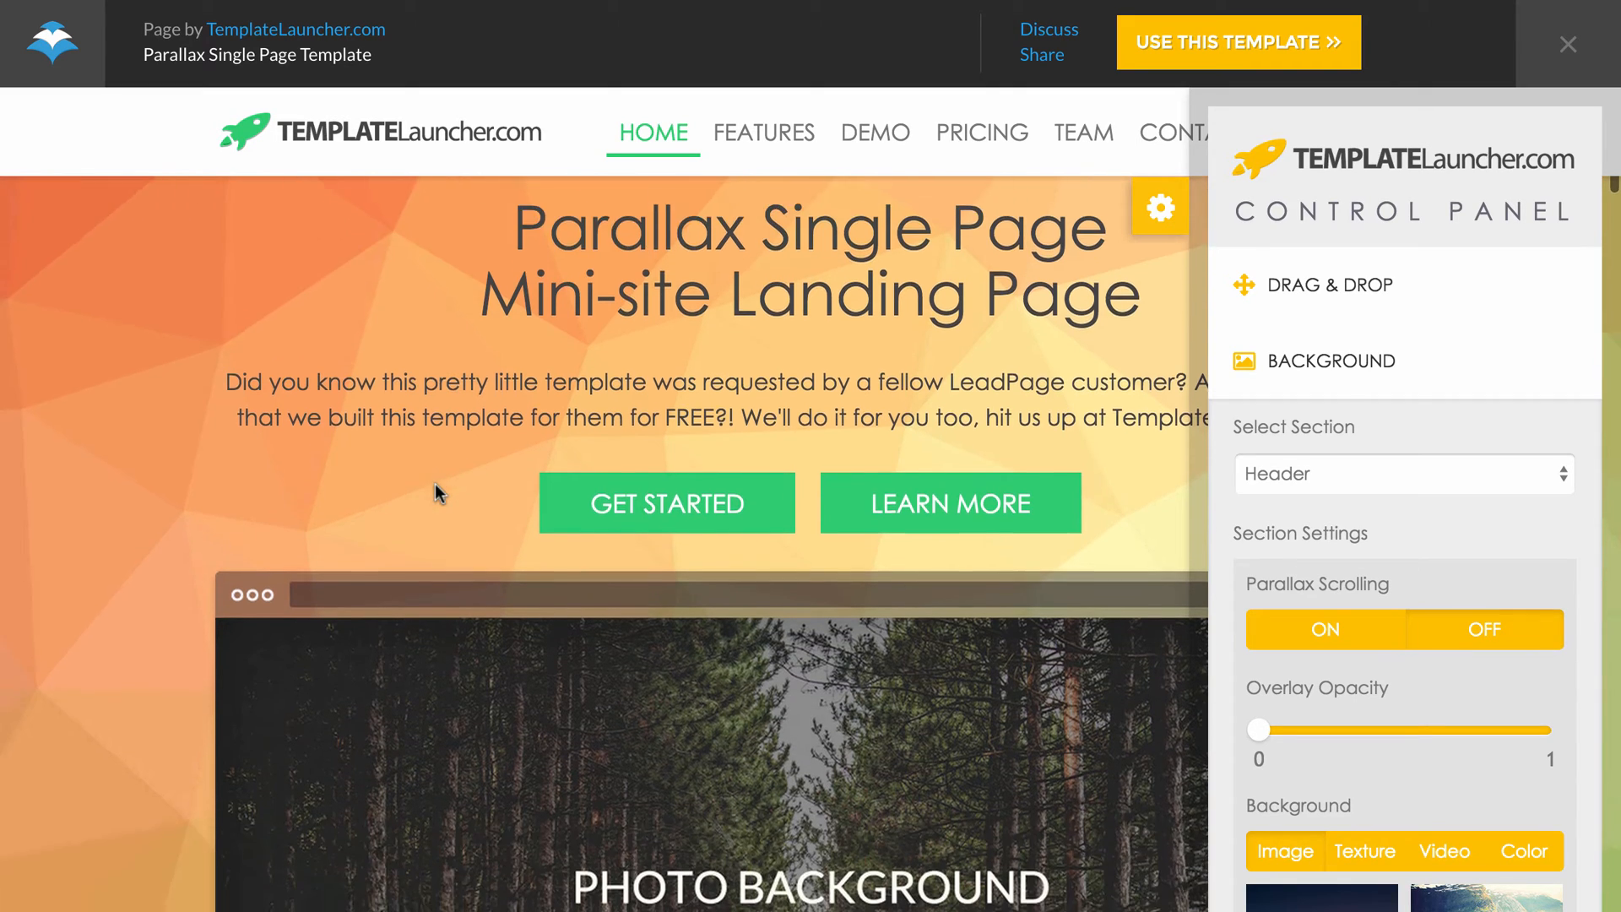
{"action": "scroll", "coordinate": [434, 483], "scroll_direction": "up", "scroll_amount": 6}
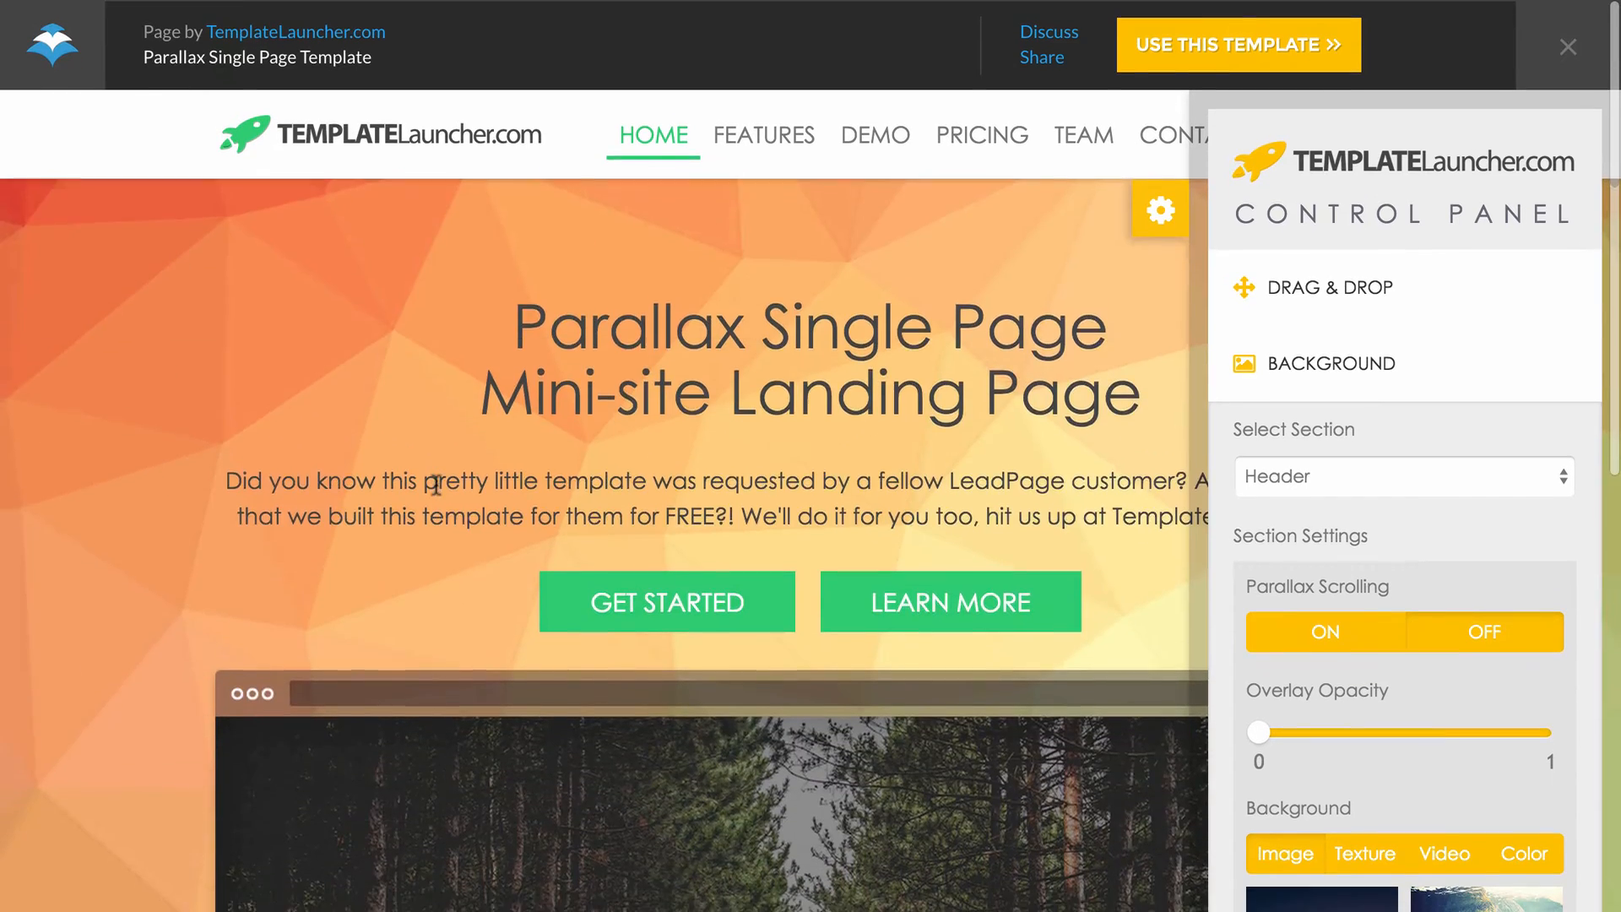
{"action": "scroll", "coordinate": [434, 483], "scroll_direction": "down", "scroll_amount": 6}
{"action": "scroll", "coordinate": [434, 483], "scroll_direction": "up", "scroll_amount": 4}
{"action": "scroll", "coordinate": [434, 483], "scroll_direction": "up", "scroll_amount": 3}
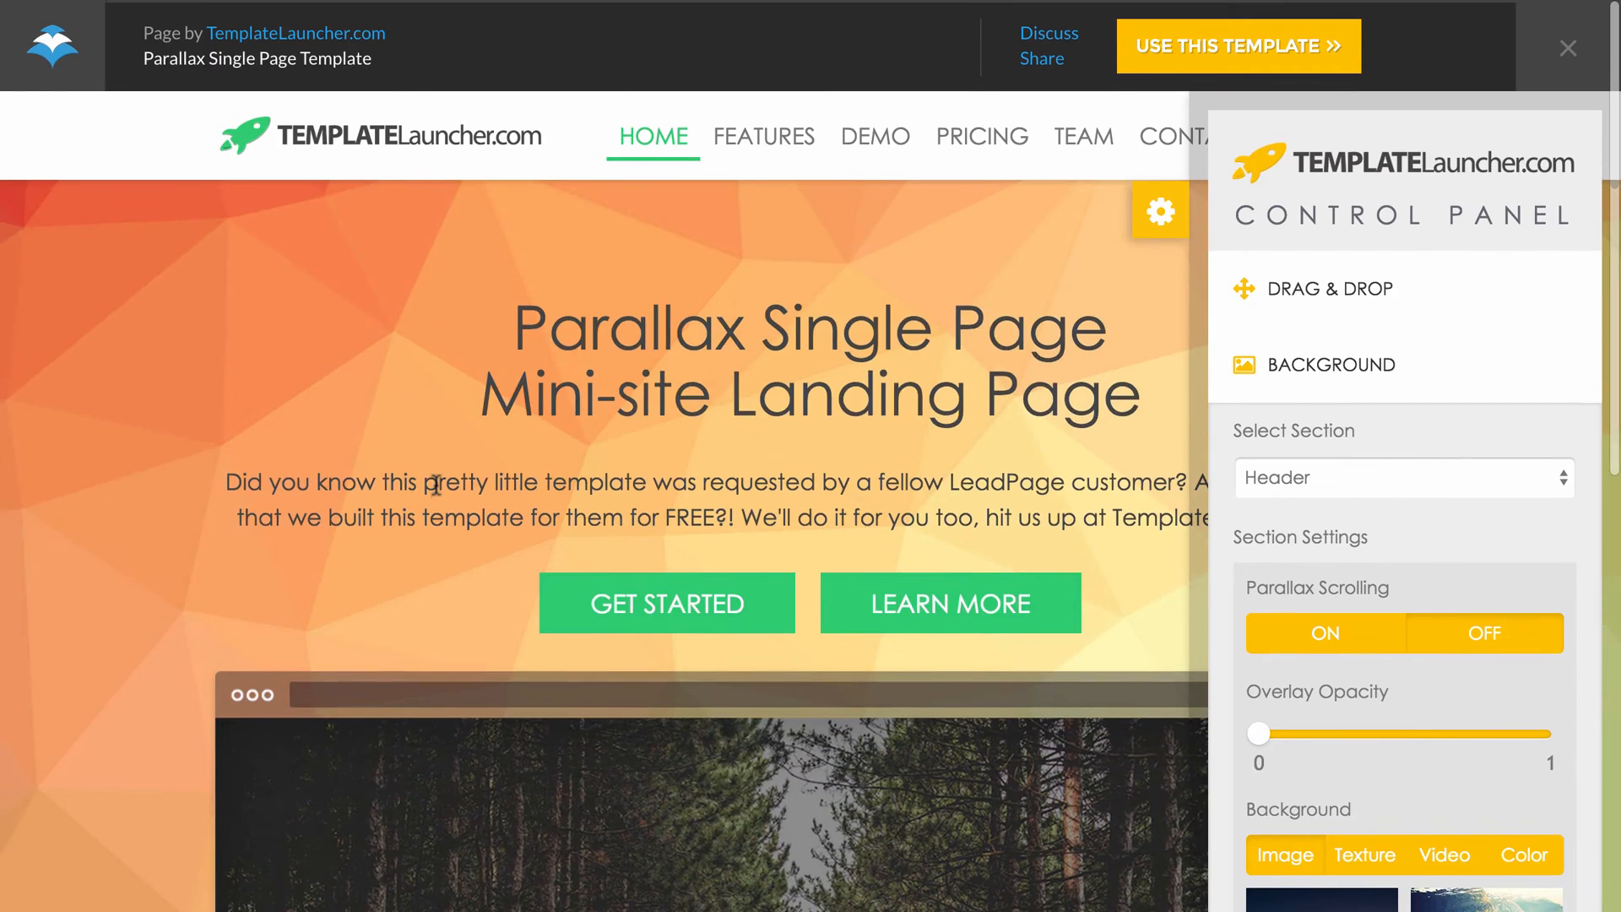
{"action": "scroll", "coordinate": [434, 483], "scroll_direction": "down", "scroll_amount": 7}
{"action": "scroll", "coordinate": [434, 483], "scroll_direction": "up", "scroll_amount": 8}
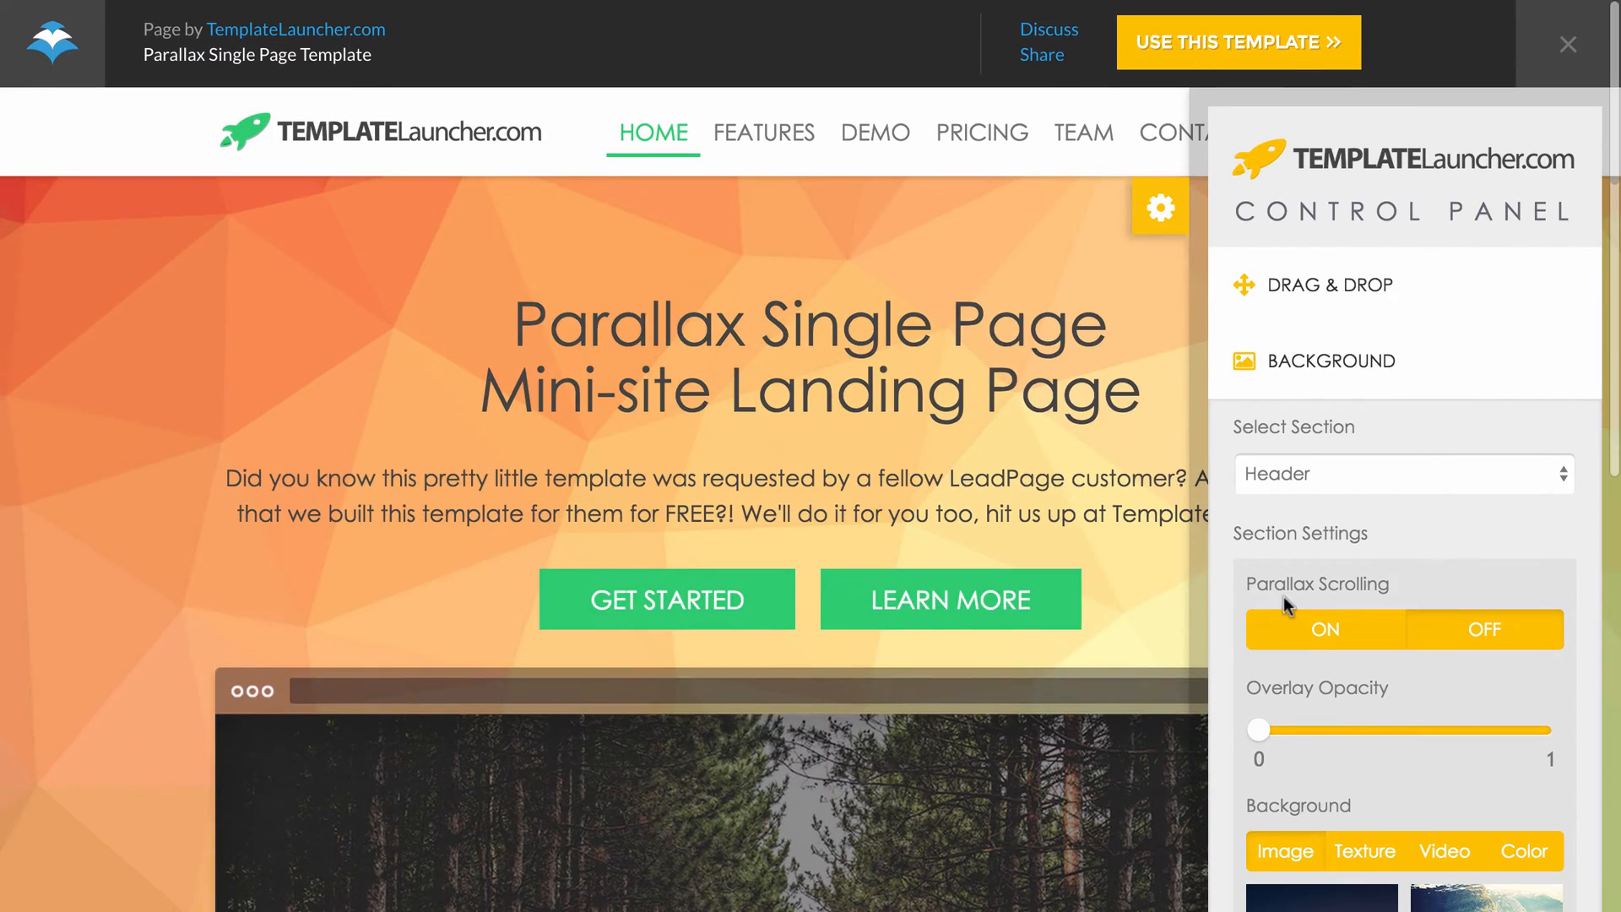
{"action": "scroll", "coordinate": [238, 509], "scroll_direction": "down", "scroll_amount": 6}
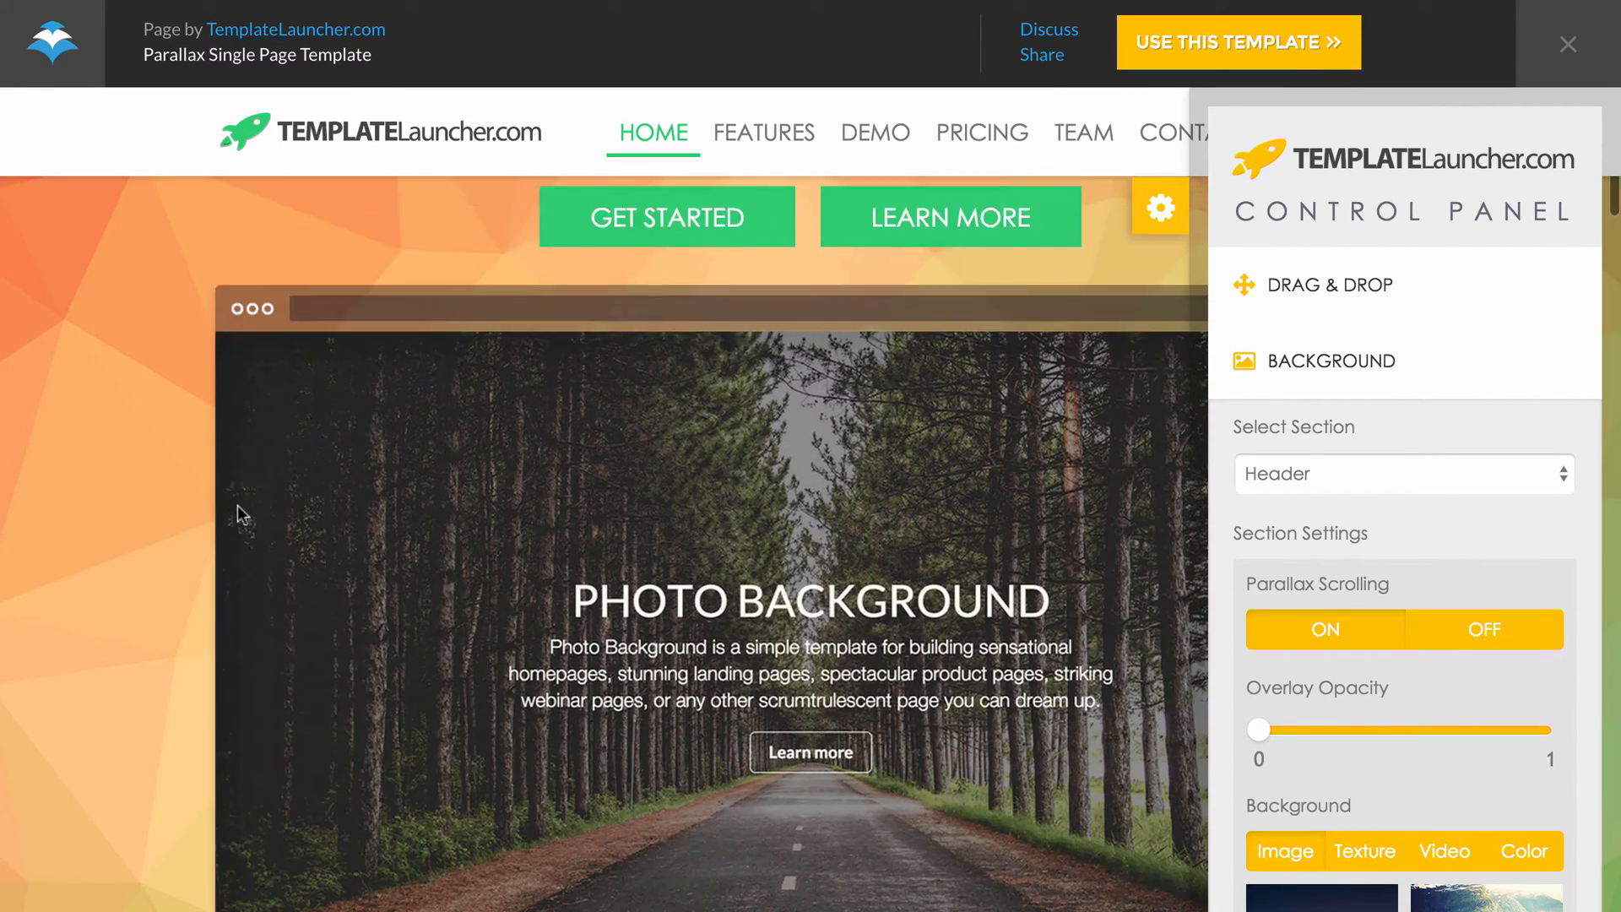
{"action": "scroll", "coordinate": [236, 514], "scroll_direction": "up", "scroll_amount": 6}
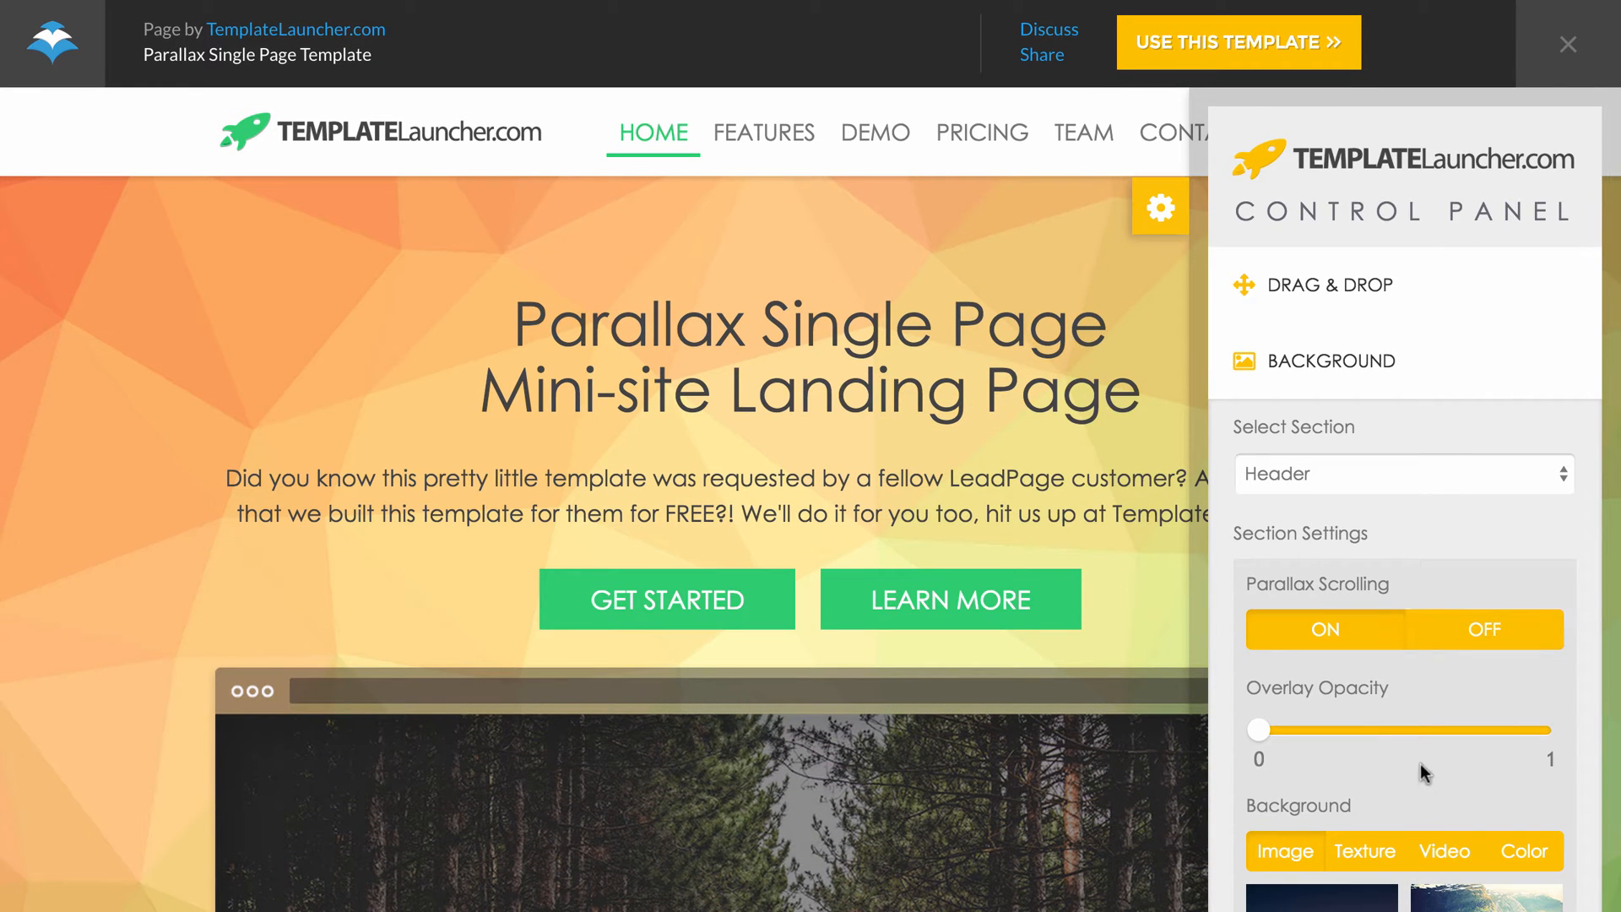
Step: Browse the background image library and apply the pink polygon image to the Header
{"action": "scroll", "coordinate": [1420, 770], "scroll_direction": "down", "scroll_amount": 5}
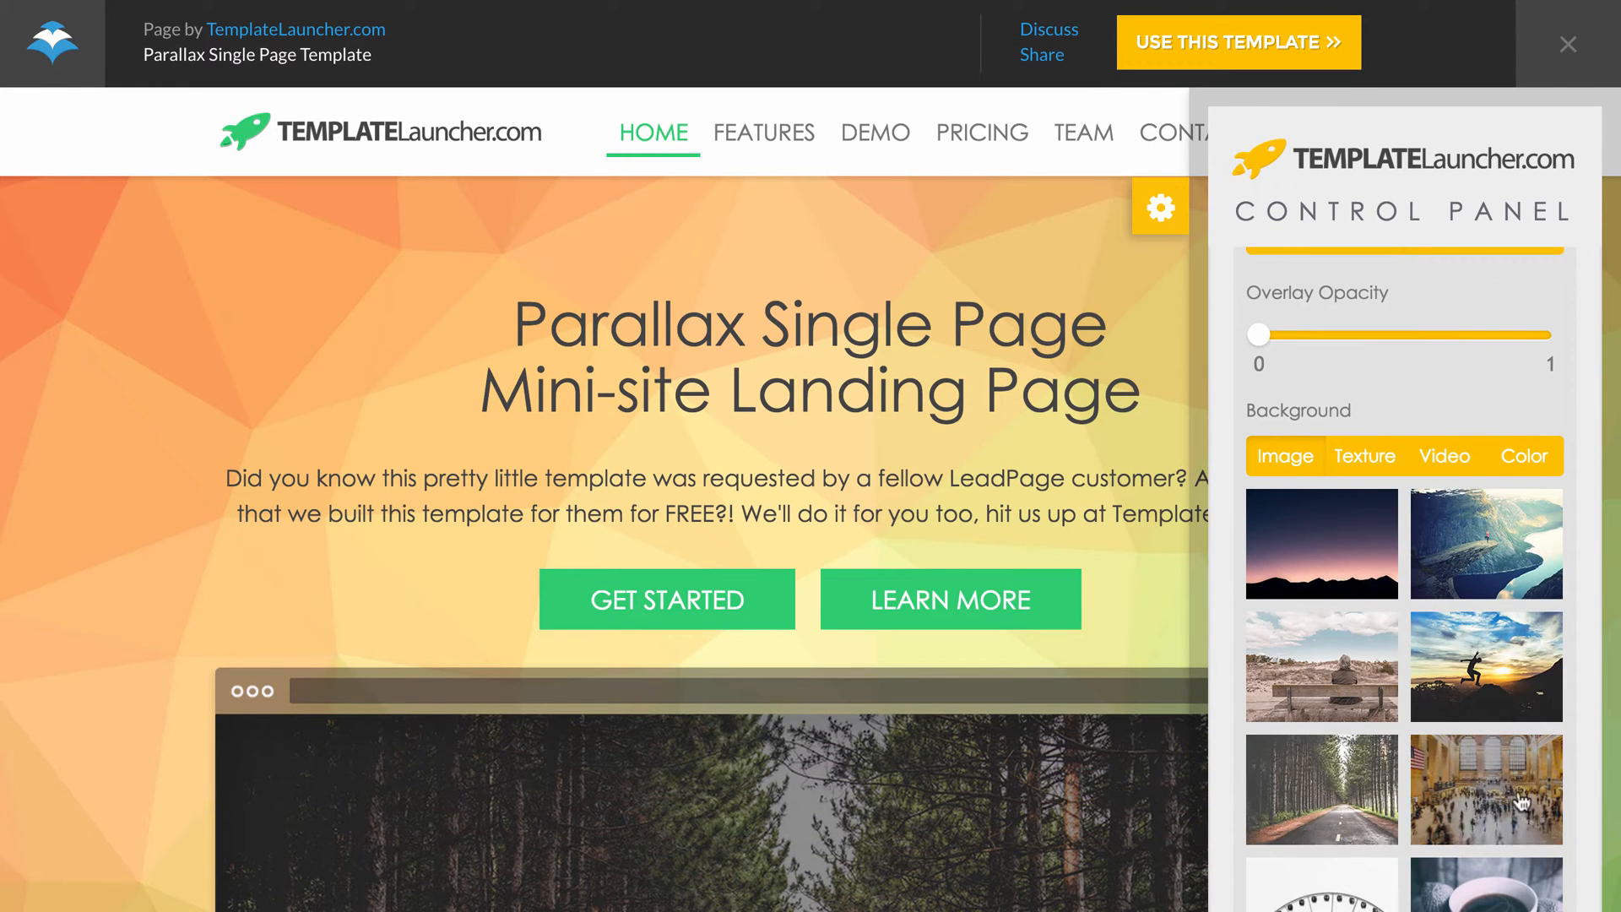
{"action": "scroll", "coordinate": [1402, 666], "scroll_direction": "up", "scroll_amount": 2}
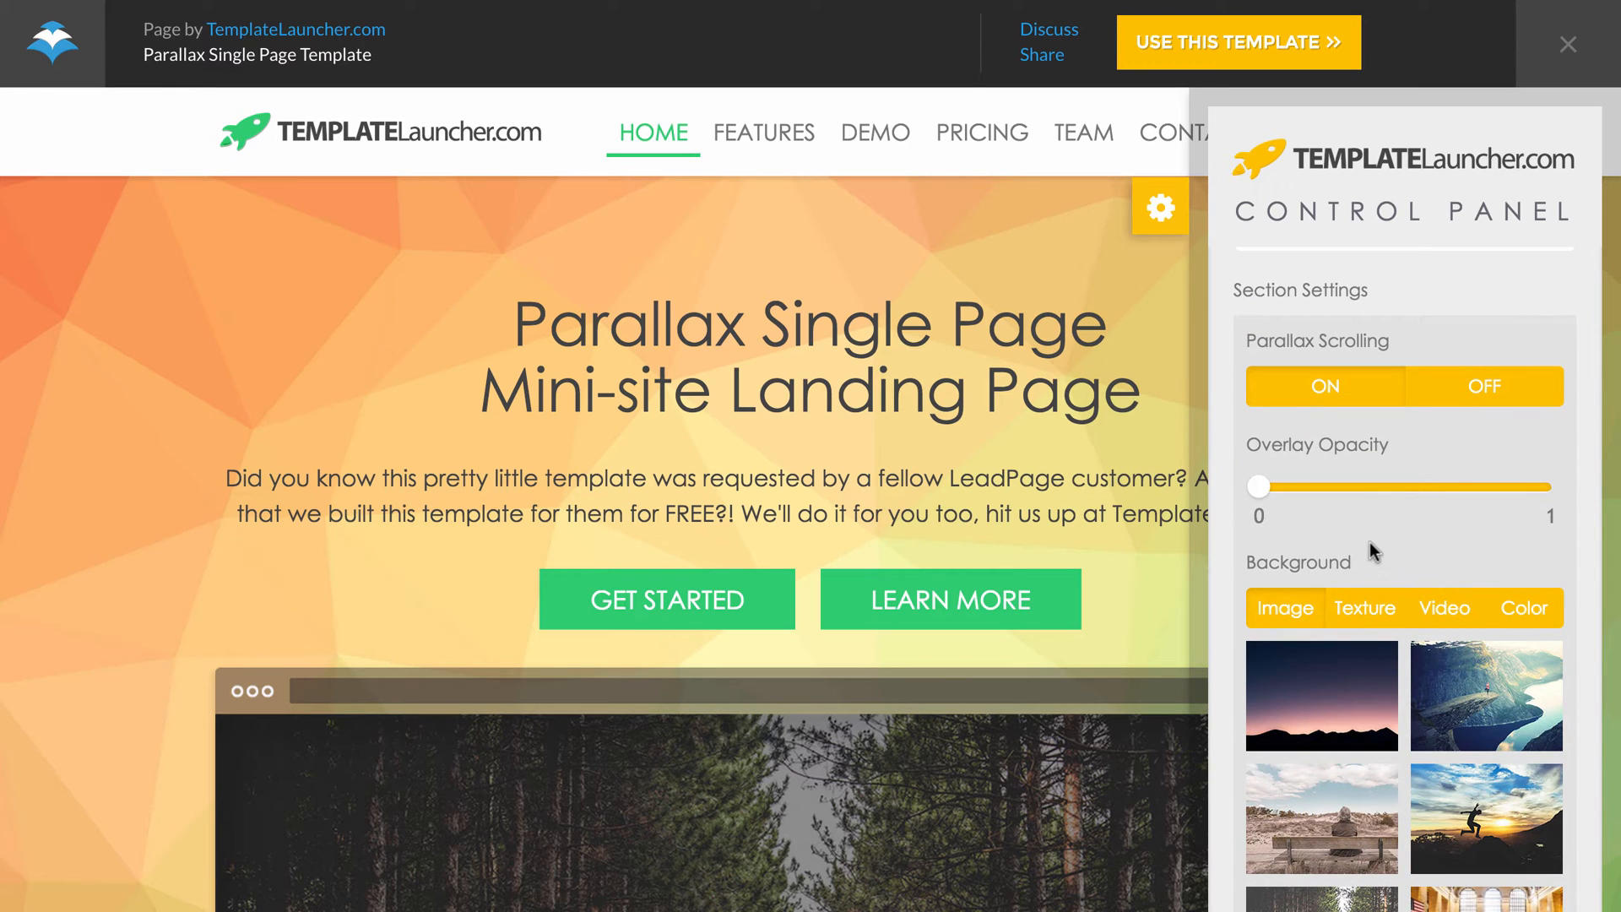
{"action": "scroll", "coordinate": [1365, 523], "scroll_direction": "down", "scroll_amount": 10}
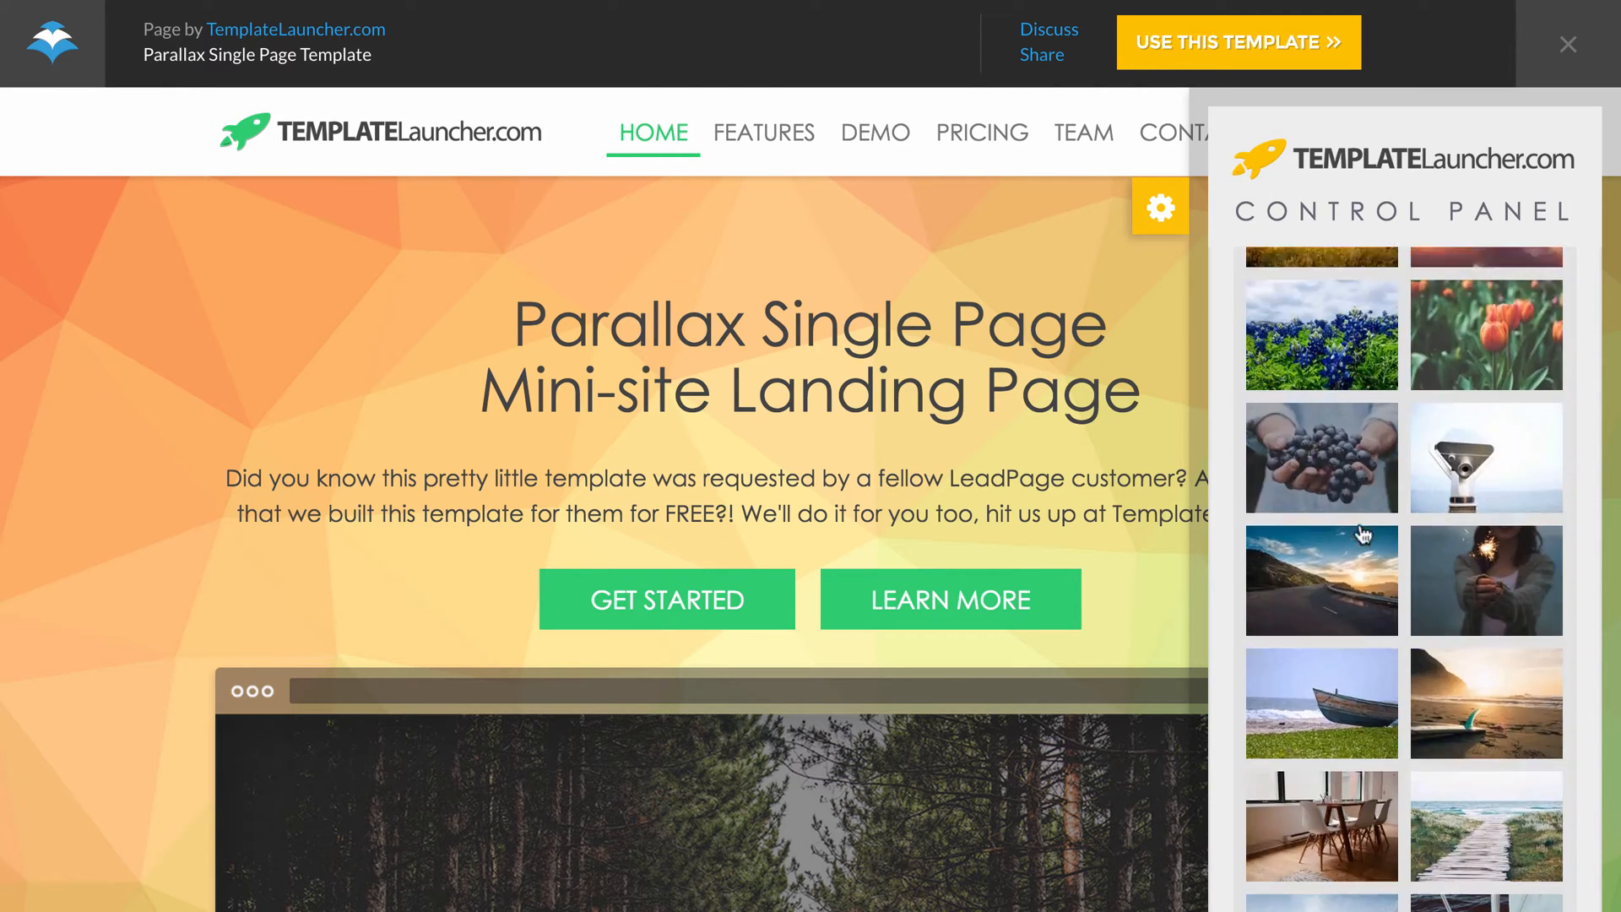
{"action": "scroll", "coordinate": [1362, 532], "scroll_direction": "down", "scroll_amount": 15}
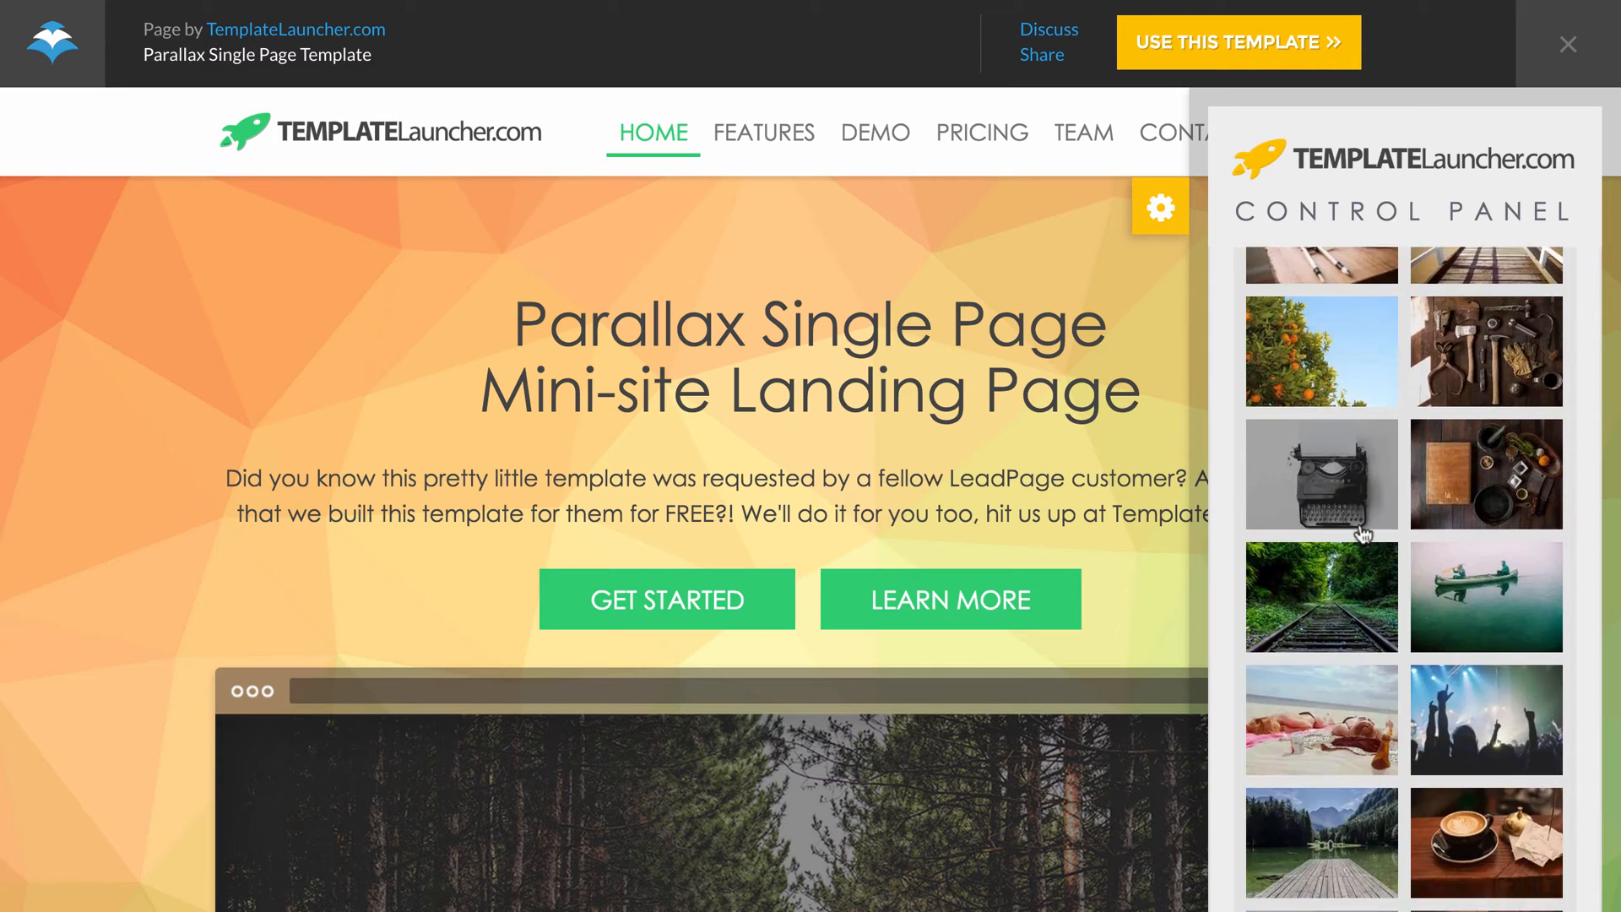
{"action": "scroll", "coordinate": [1363, 532], "scroll_direction": "down", "scroll_amount": 15}
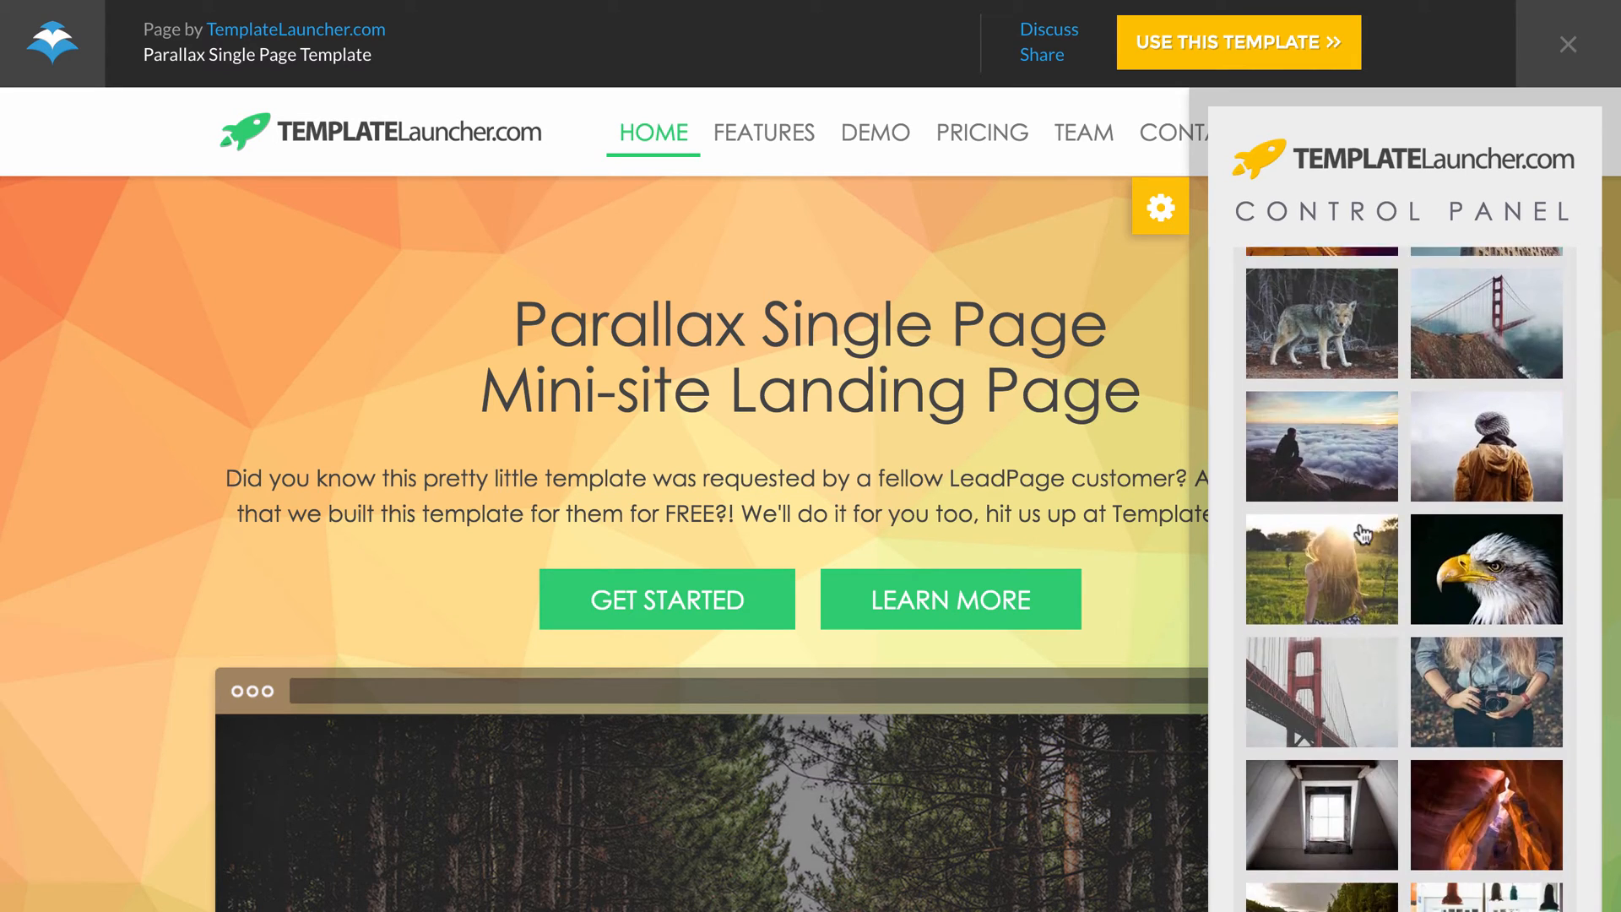
{"action": "scroll", "coordinate": [1363, 532], "scroll_direction": "down", "scroll_amount": 15}
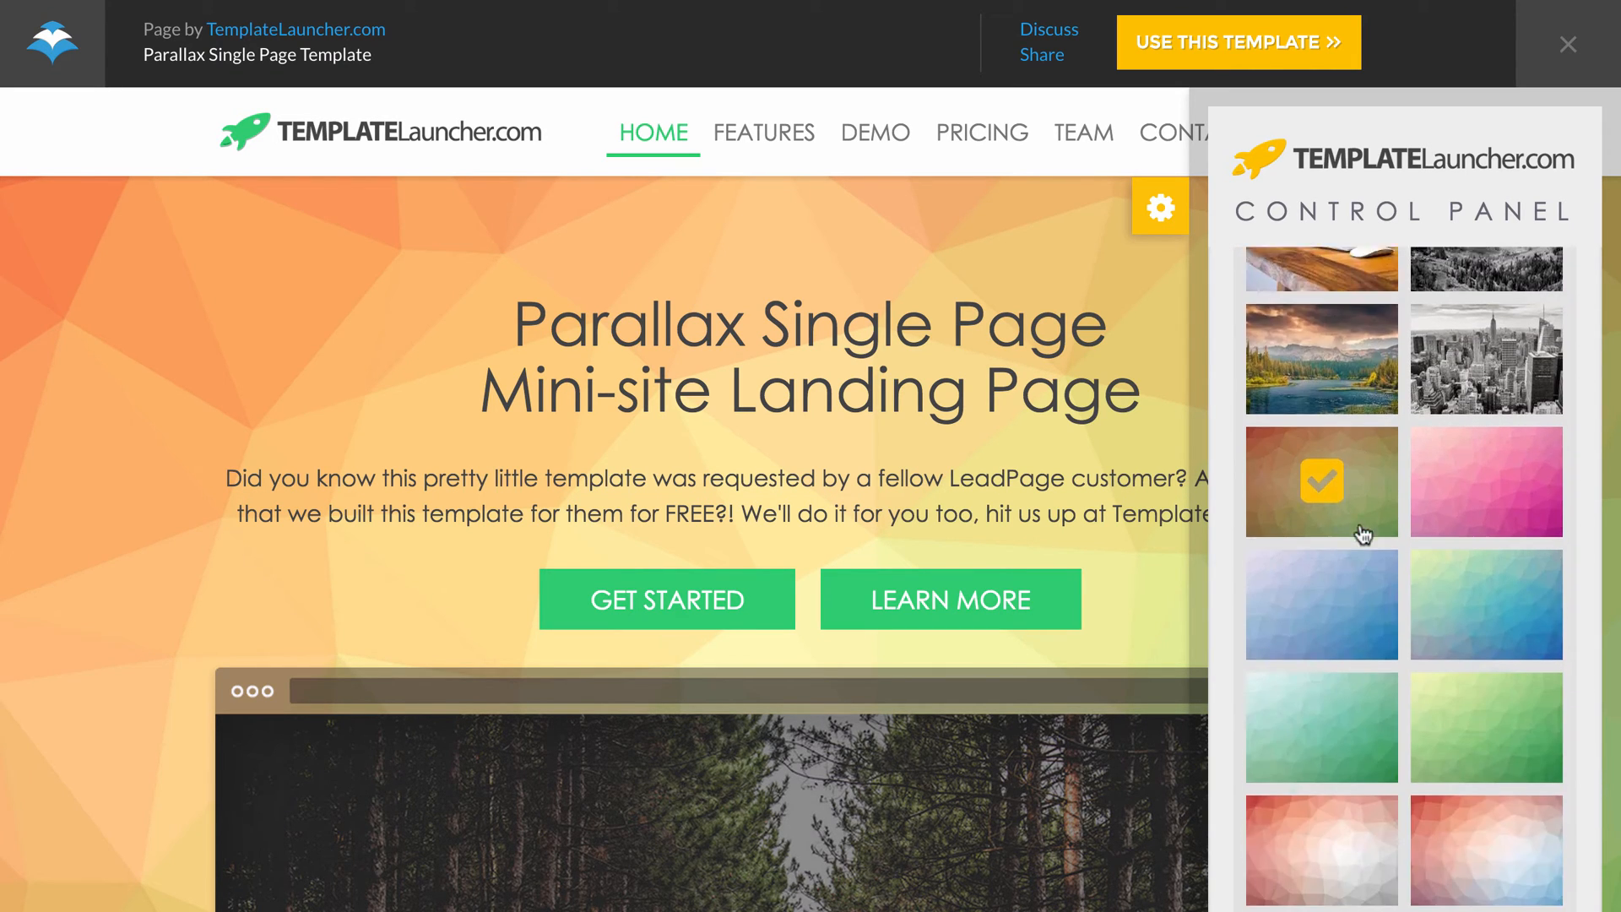
{"action": "scroll", "coordinate": [1363, 532], "scroll_direction": "down", "scroll_amount": 1}
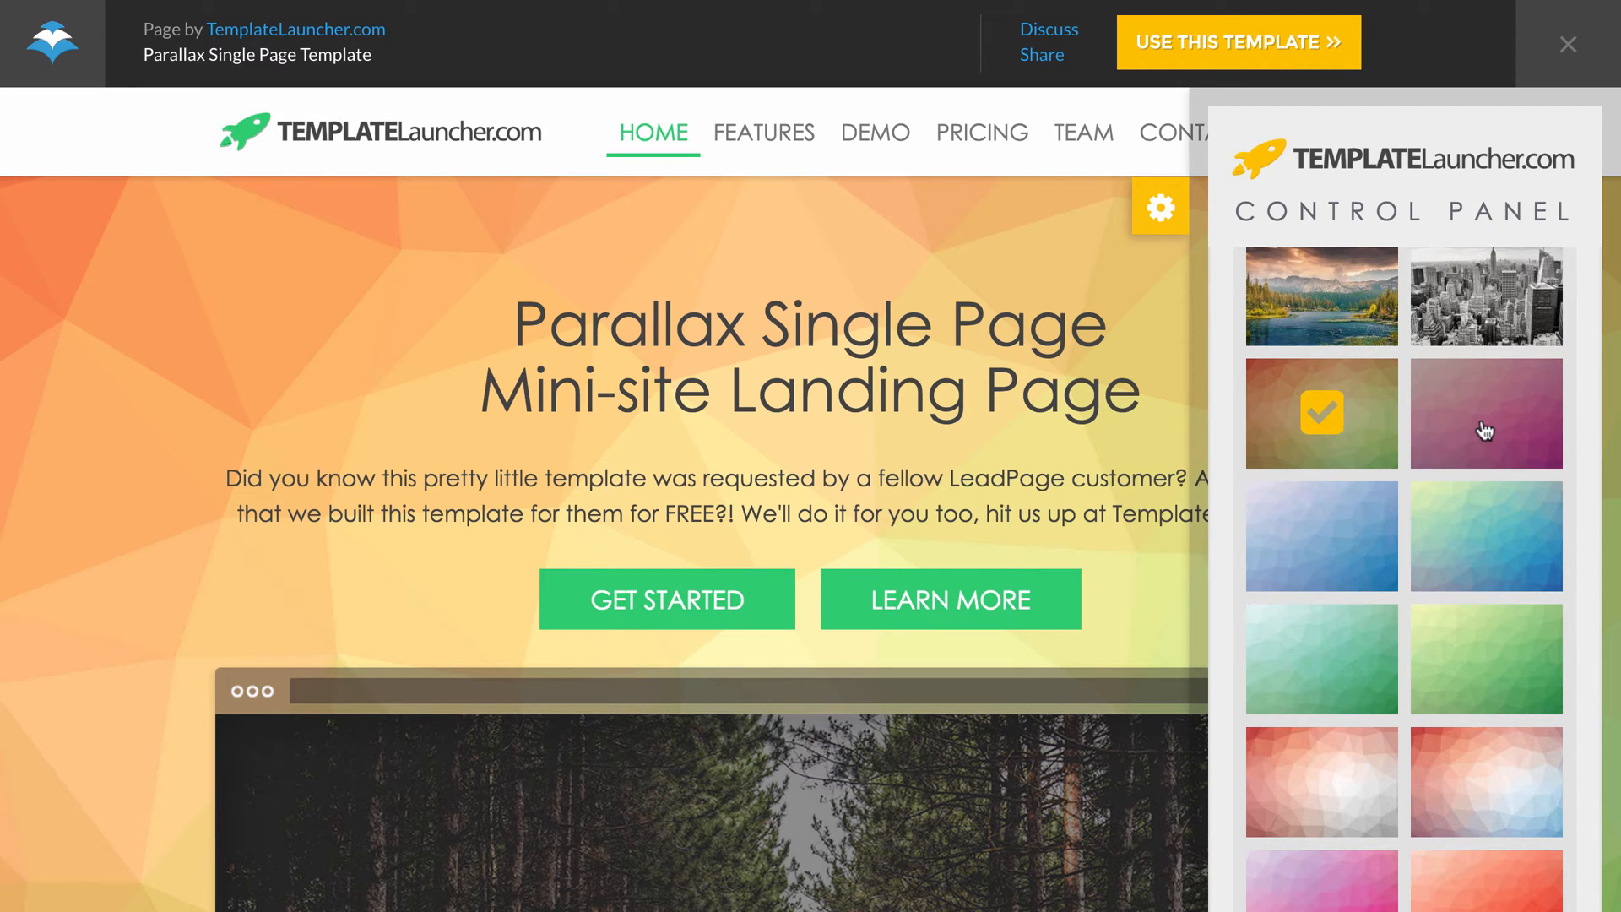
{"action": "left_click", "coordinate": [1485, 432]}
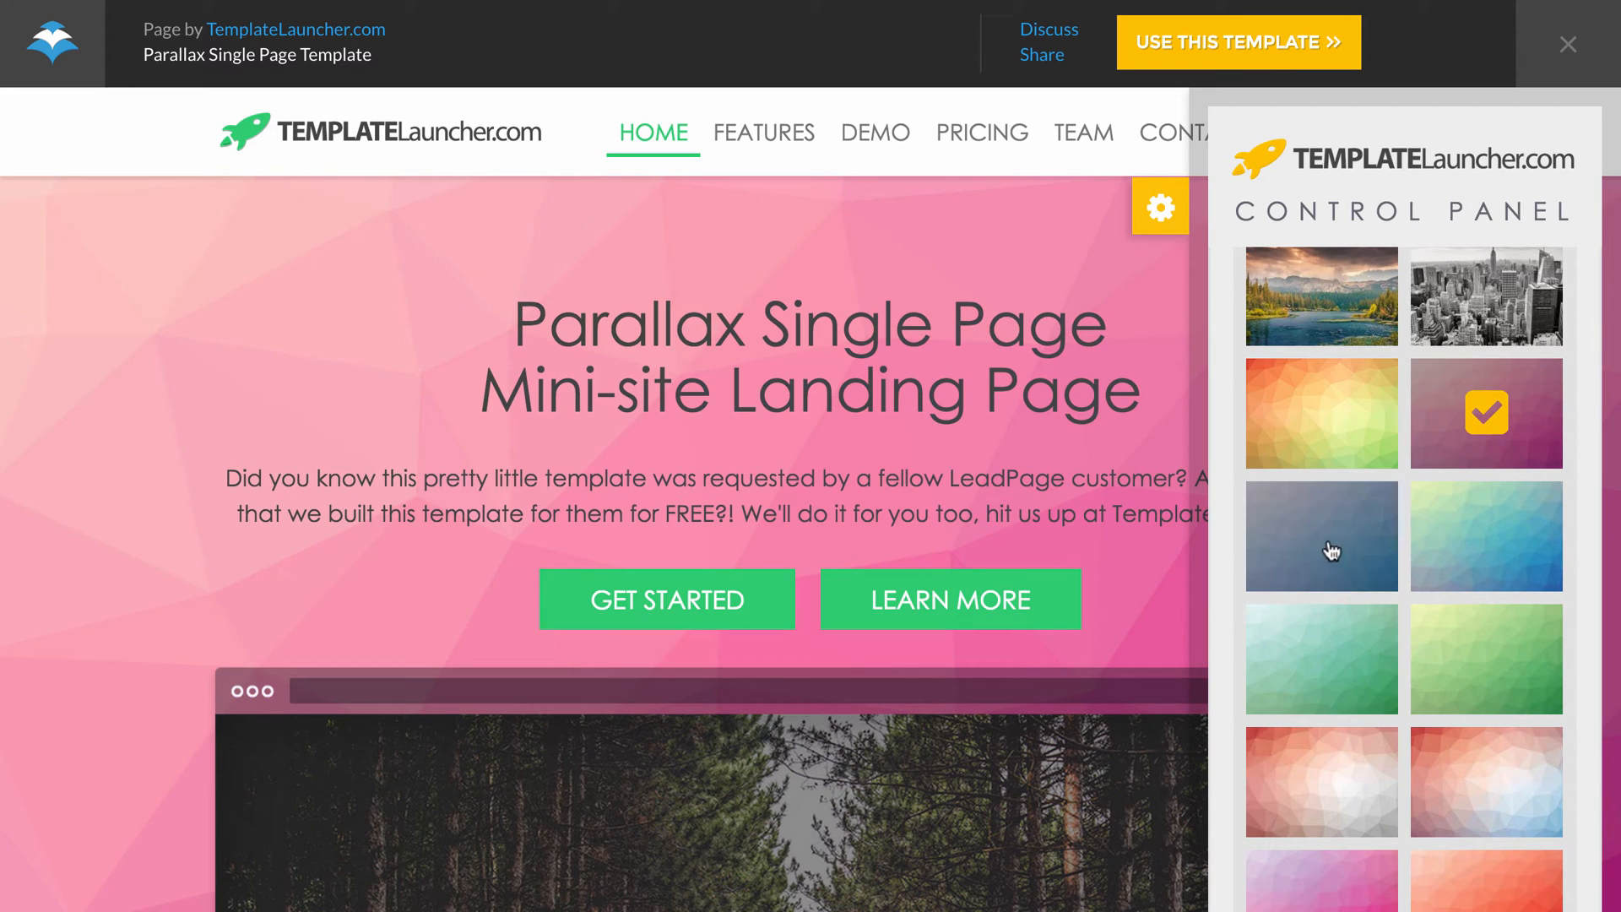
Step: Try the blue, green and orange polygon images in turn as the Header background
{"action": "left_click", "coordinate": [1328, 543]}
{"action": "left_click", "coordinate": [1507, 668]}
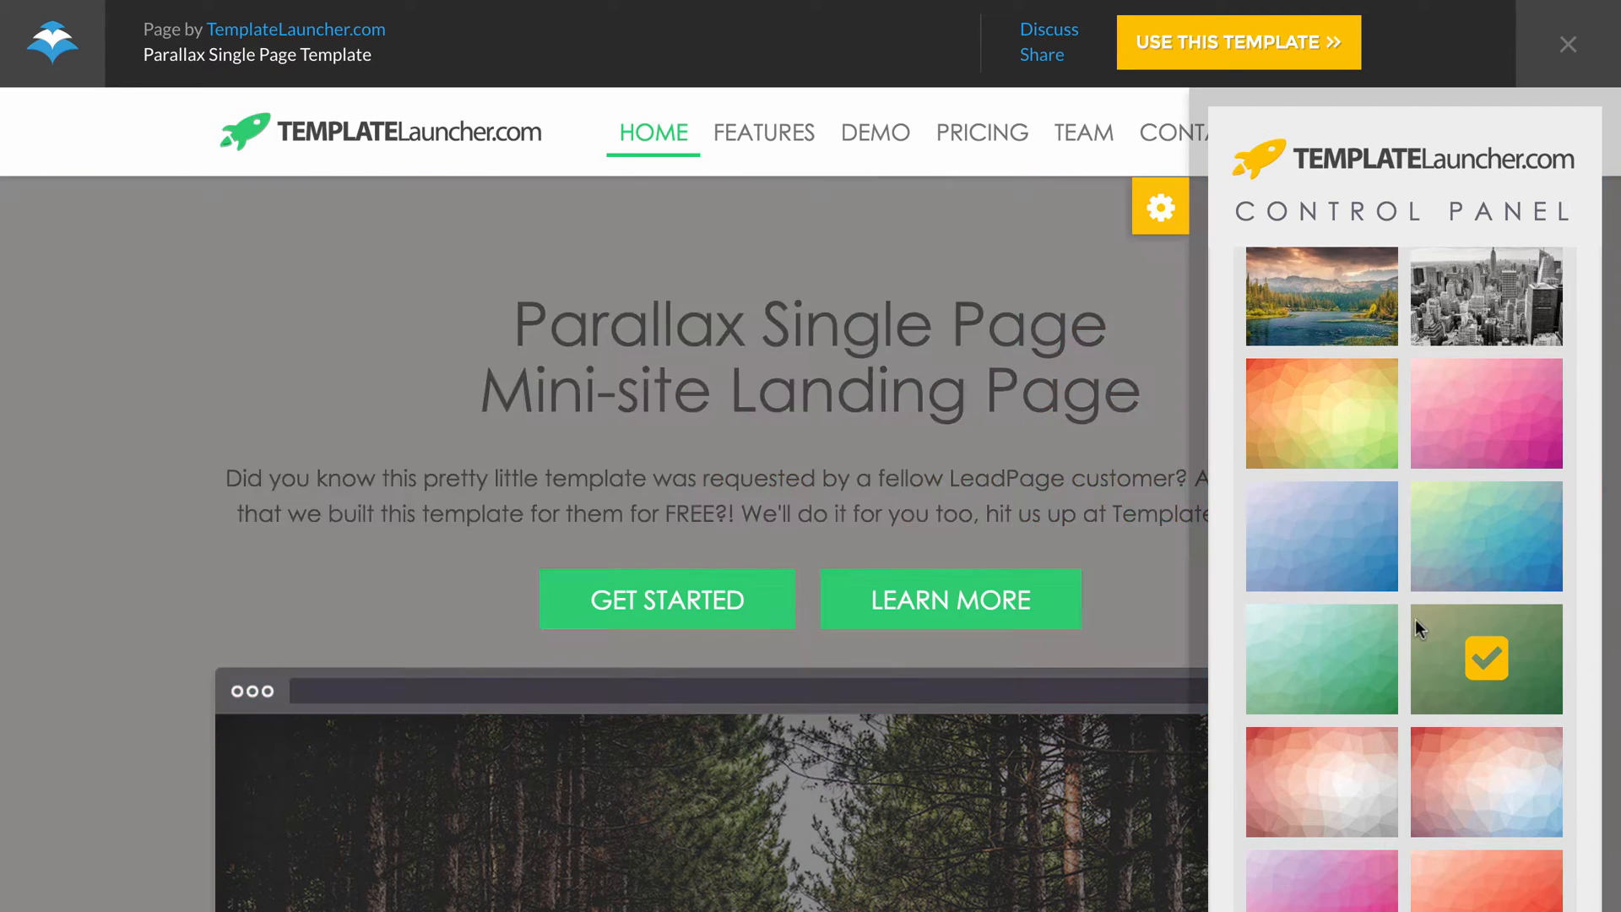
{"action": "scroll", "coordinate": [1411, 611], "scroll_direction": "down", "scroll_amount": 5}
{"action": "left_click", "coordinate": [1364, 676]}
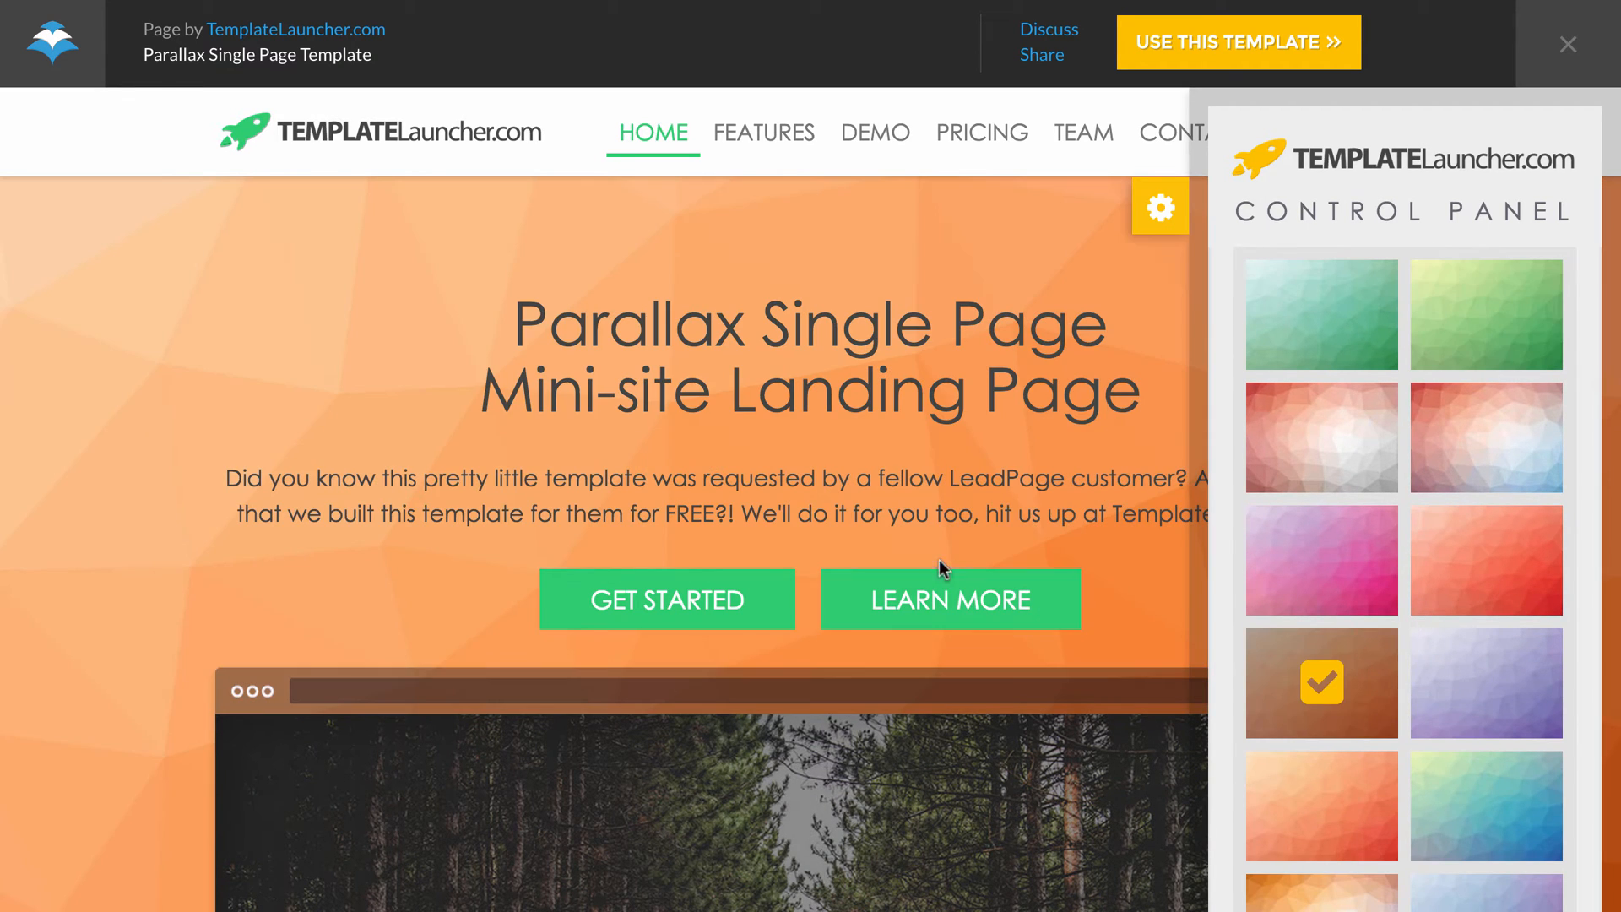
Step: Check the Header's orange background on the page and replace it with the dark purple triangle-pattern image
{"action": "scroll", "coordinate": [1055, 500], "scroll_direction": "down", "scroll_amount": 3}
{"action": "scroll", "coordinate": [1056, 500], "scroll_direction": "up", "scroll_amount": 3}
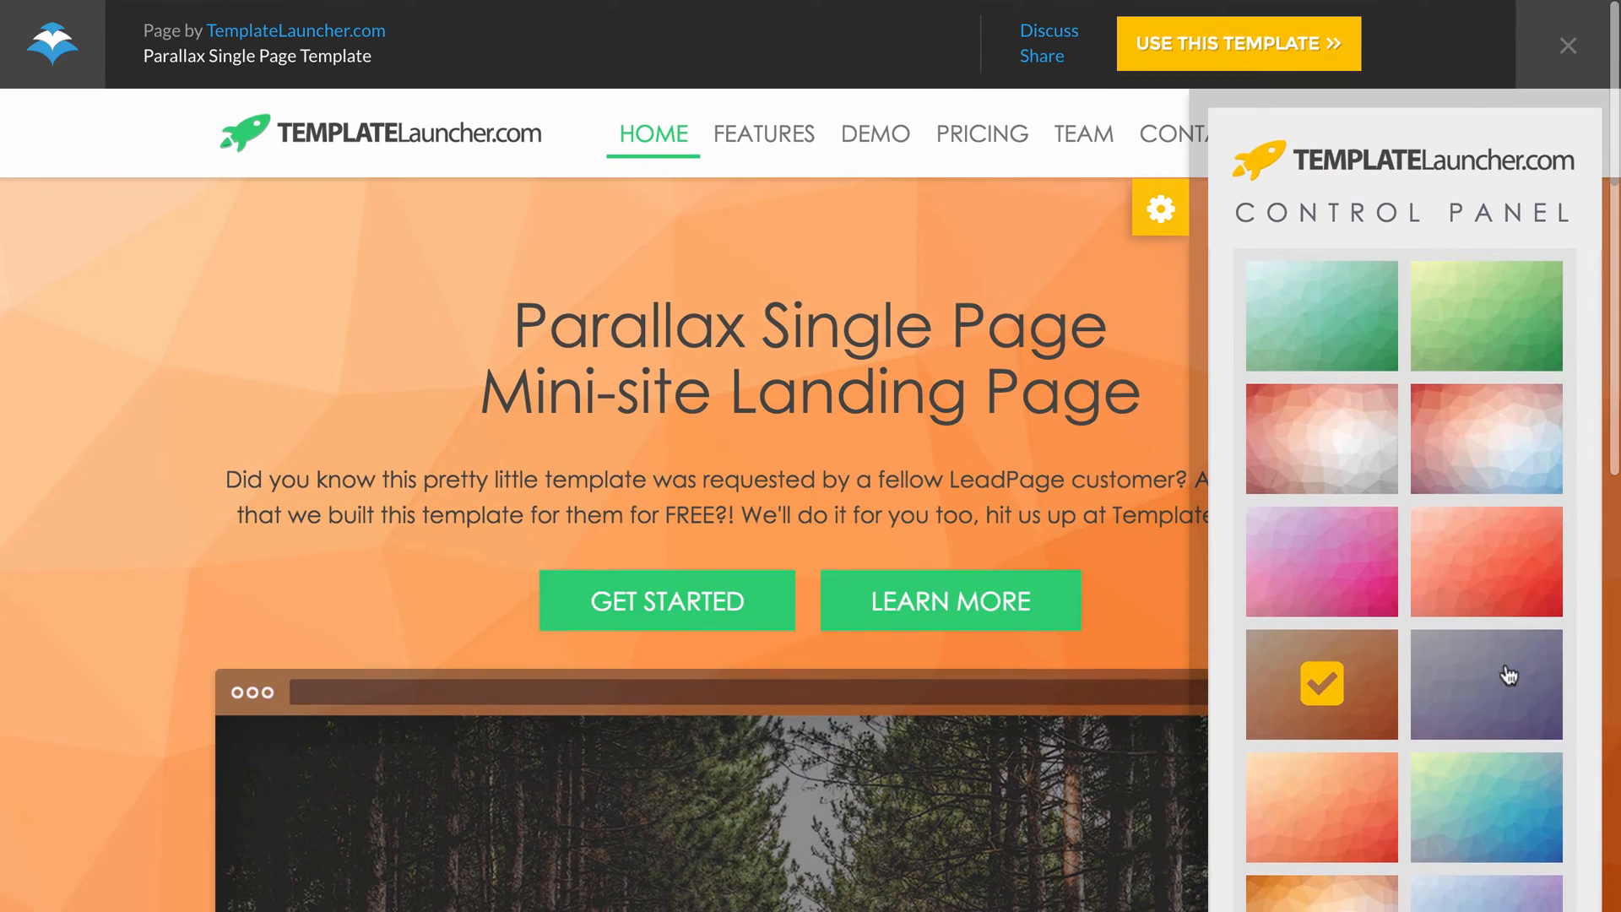
{"action": "scroll", "coordinate": [1512, 674], "scroll_direction": "down", "scroll_amount": 5}
{"action": "left_click", "coordinate": [1509, 676]}
{"action": "left_click", "coordinate": [1488, 779]}
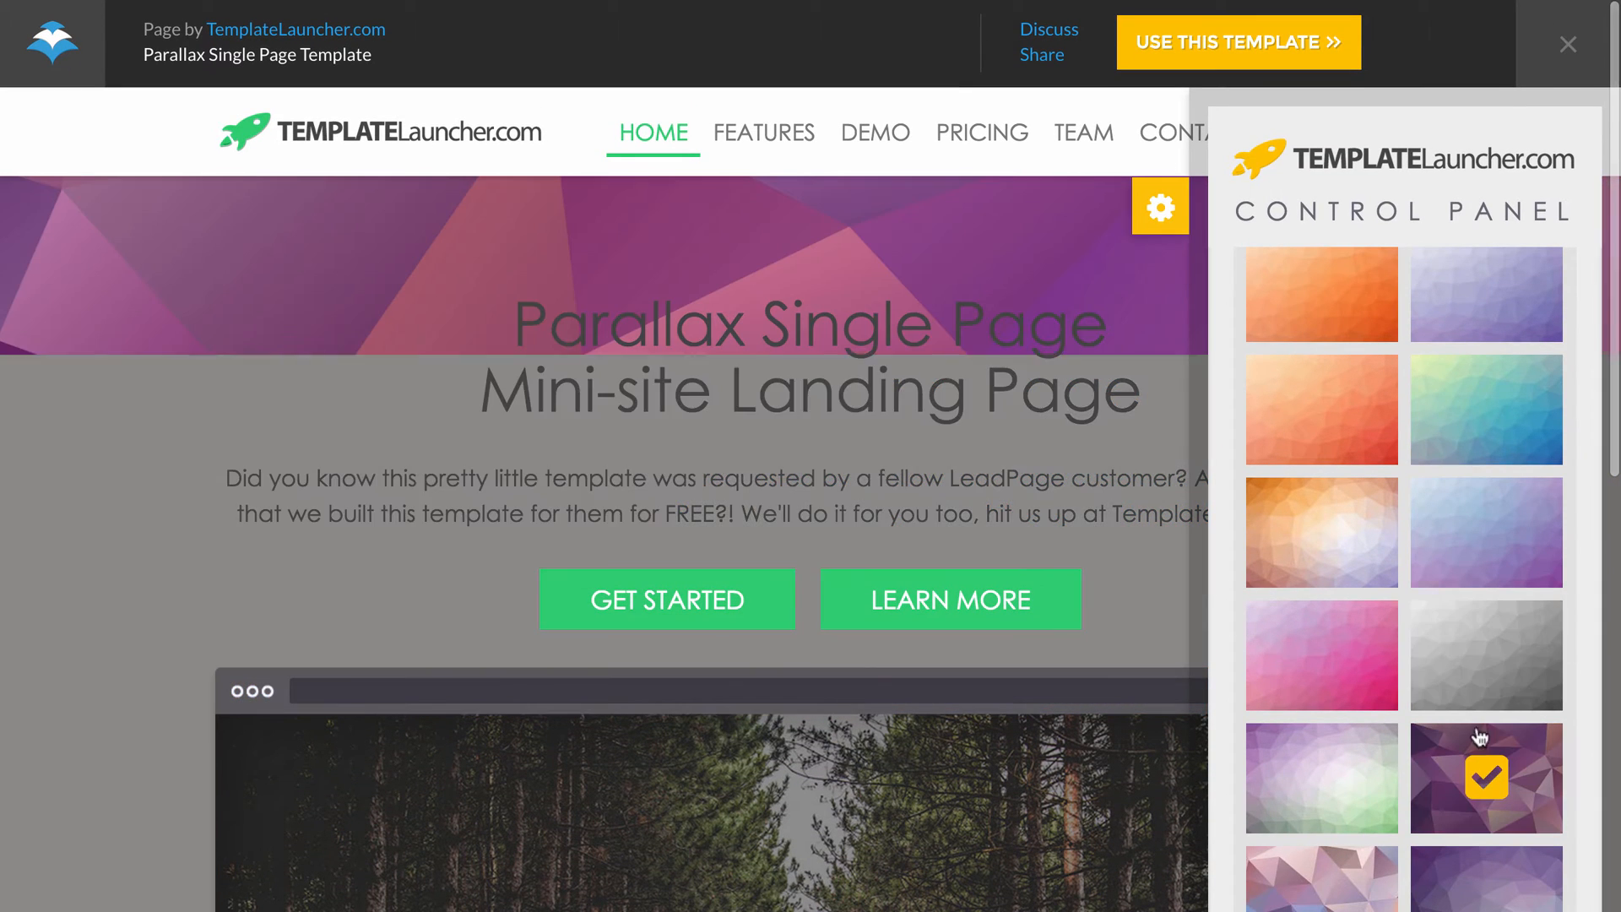
Step: Check the Header's purple triangle background on the page and look through the remaining background images and the list of sections
{"action": "scroll", "coordinate": [1458, 632], "scroll_direction": "down", "scroll_amount": 1}
{"action": "scroll", "coordinate": [877, 527], "scroll_direction": "down", "scroll_amount": 5}
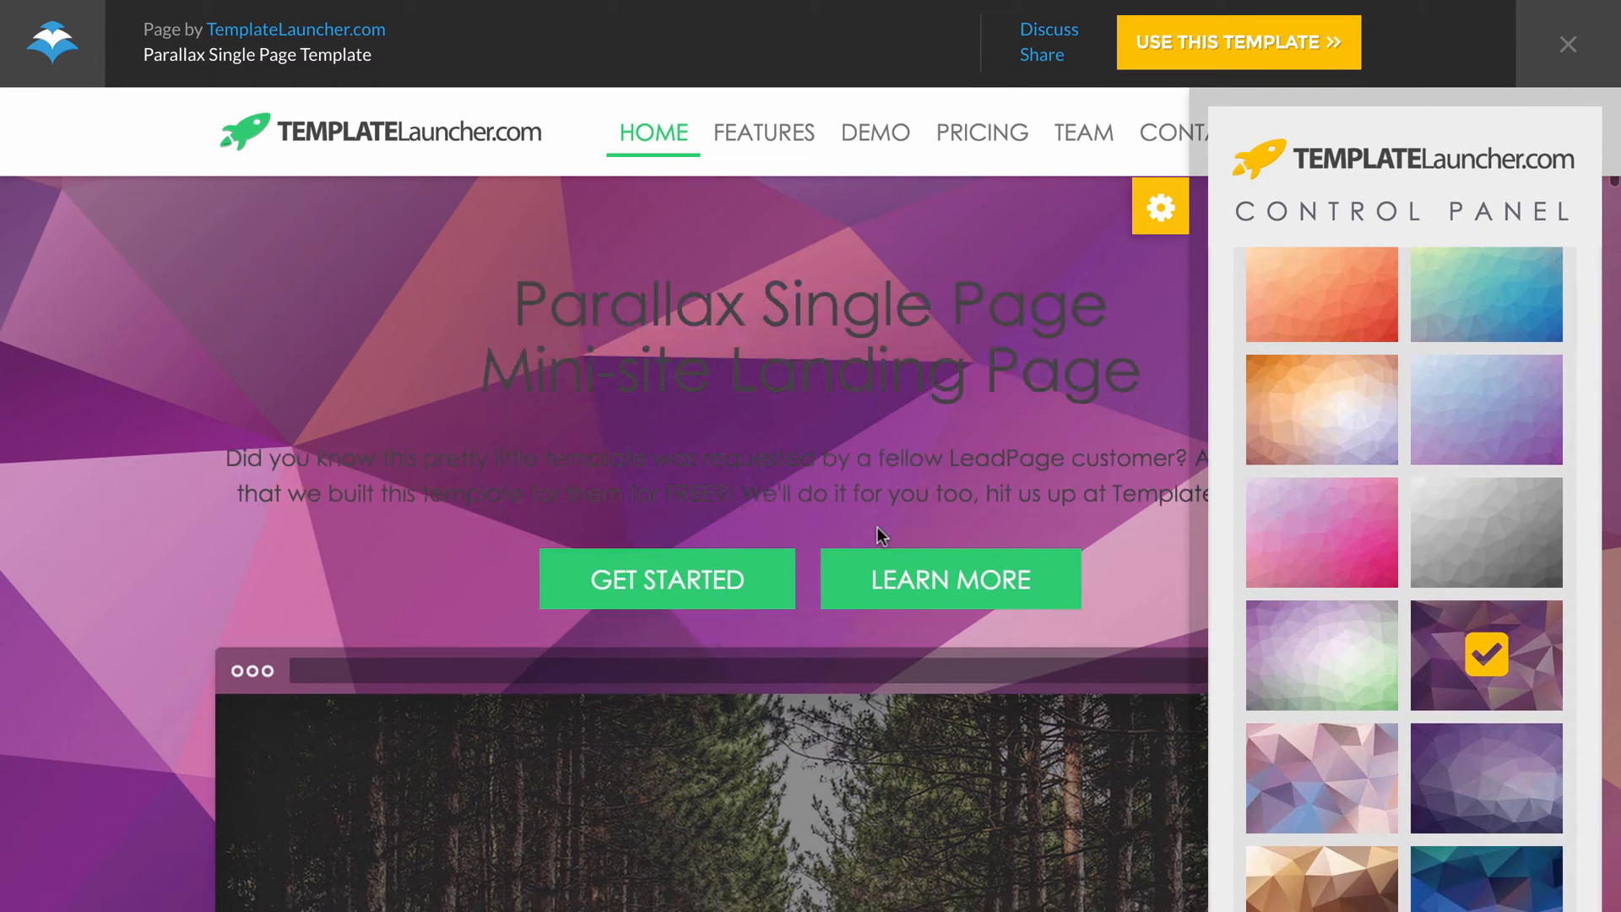
{"action": "scroll", "coordinate": [875, 525], "scroll_direction": "up", "scroll_amount": 5}
{"action": "scroll", "coordinate": [1451, 615], "scroll_direction": "down", "scroll_amount": 4}
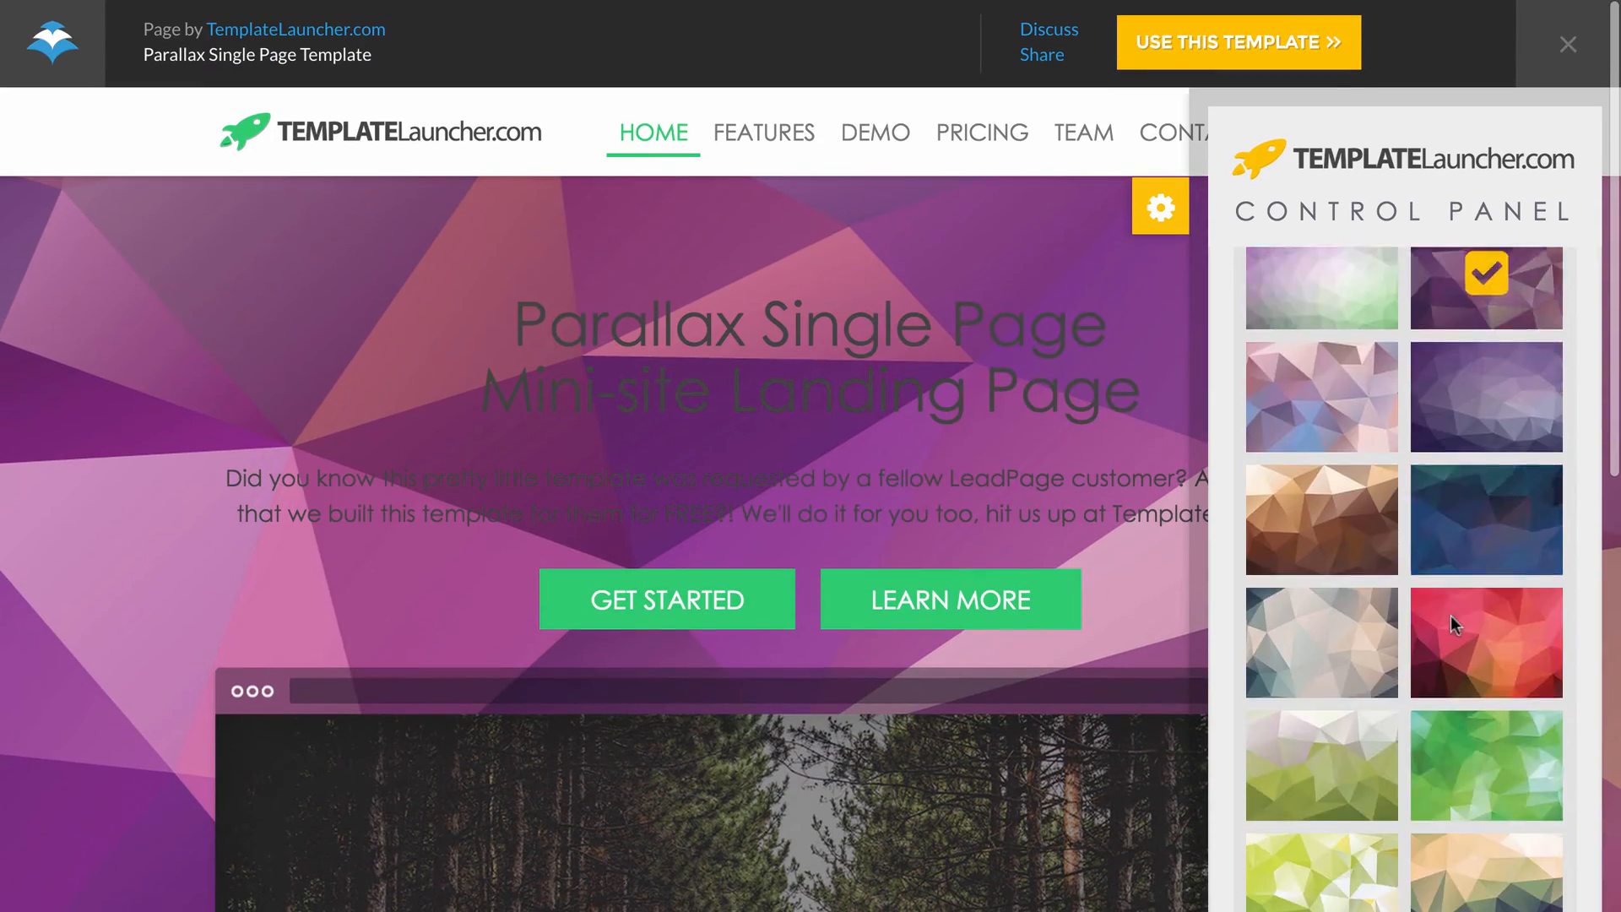
{"action": "scroll", "coordinate": [1437, 614], "scroll_direction": "up", "scroll_amount": 5}
{"action": "scroll", "coordinate": [1421, 615], "scroll_direction": "down", "scroll_amount": 8}
{"action": "scroll", "coordinate": [1421, 615], "scroll_direction": "up", "scroll_amount": 15}
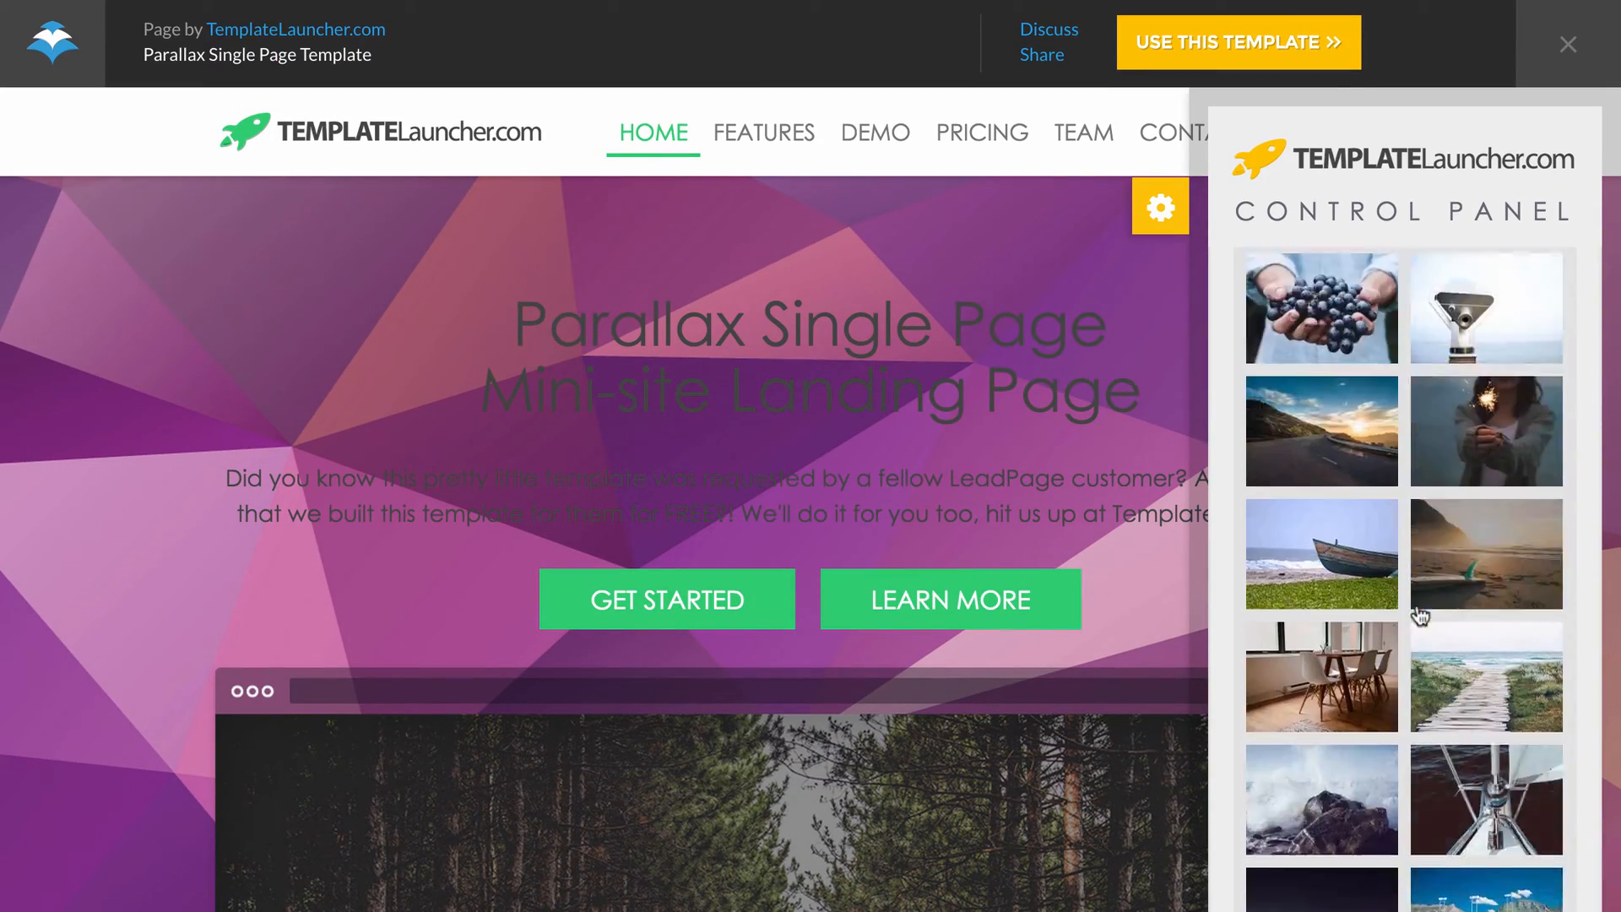
{"action": "left_click", "coordinate": [1331, 482]}
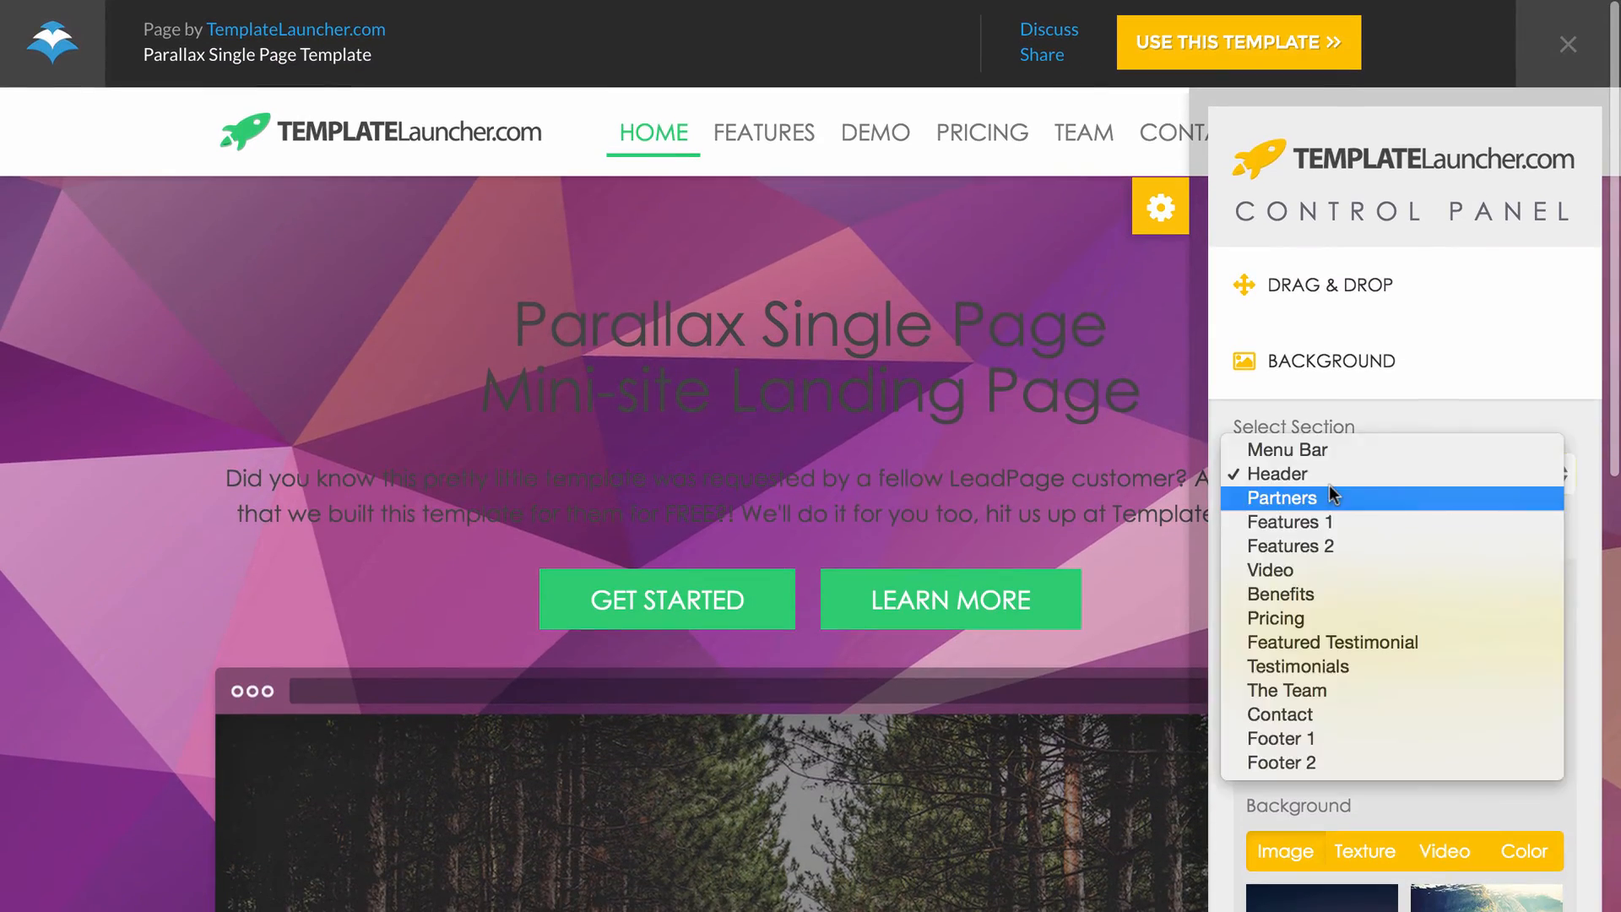
{"action": "left_click", "coordinate": [1437, 428]}
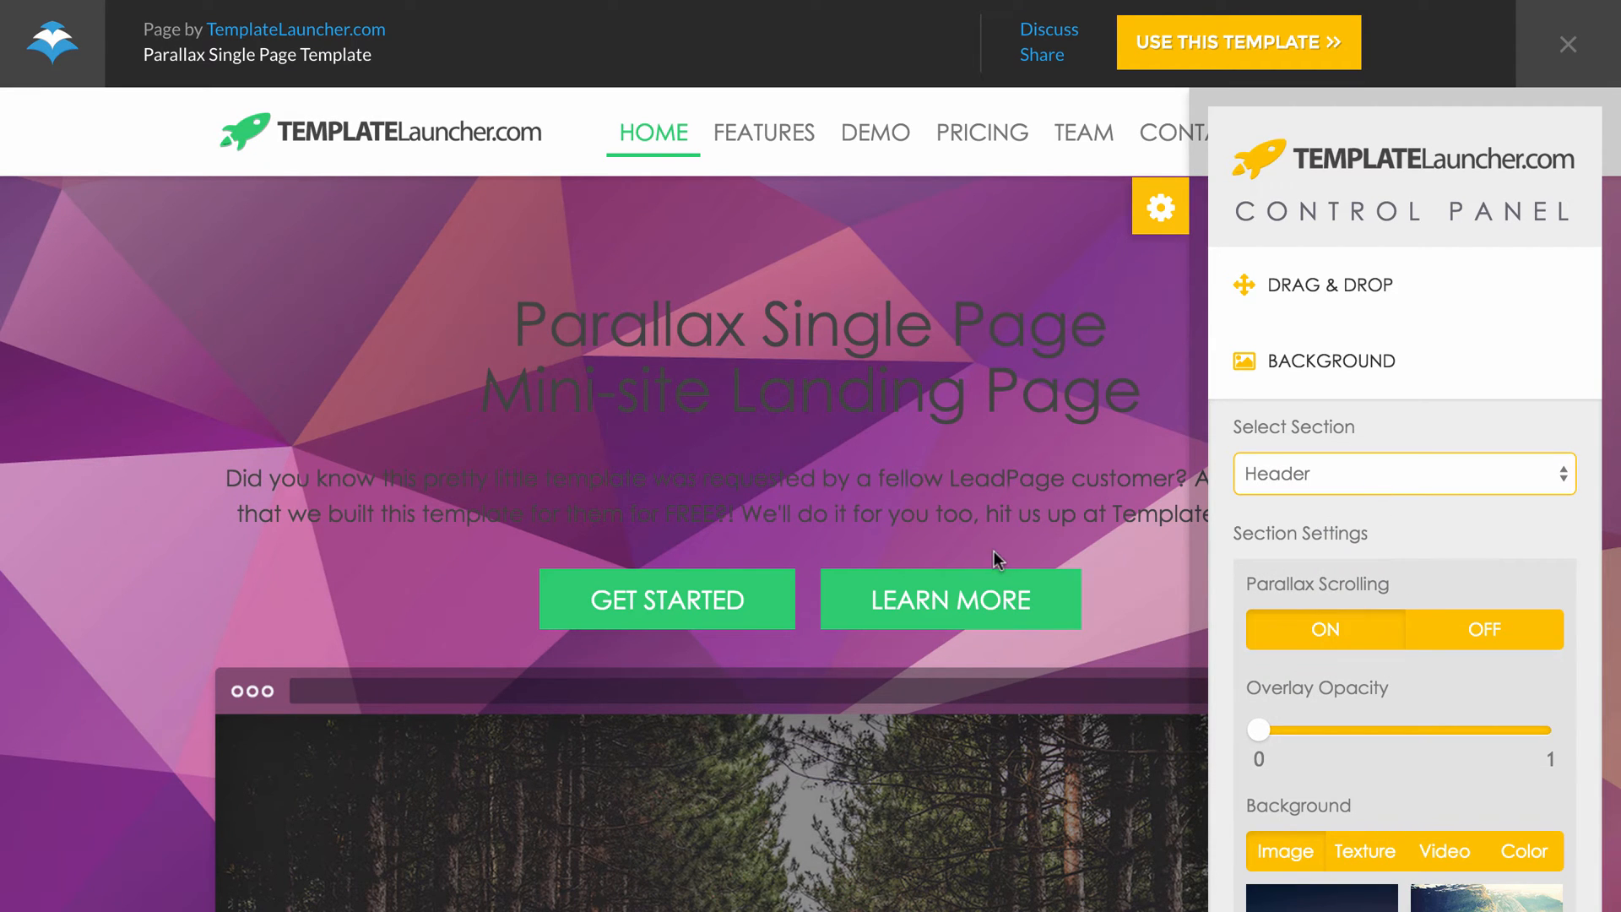
{"action": "scroll", "coordinate": [995, 551], "scroll_direction": "down", "scroll_amount": 2}
{"action": "scroll", "coordinate": [996, 551], "scroll_direction": "up", "scroll_amount": 2}
Step: Try the purple triangle-pattern image from the background library as the background of the Menu Bar section
{"action": "left_click", "coordinate": [1345, 480]}
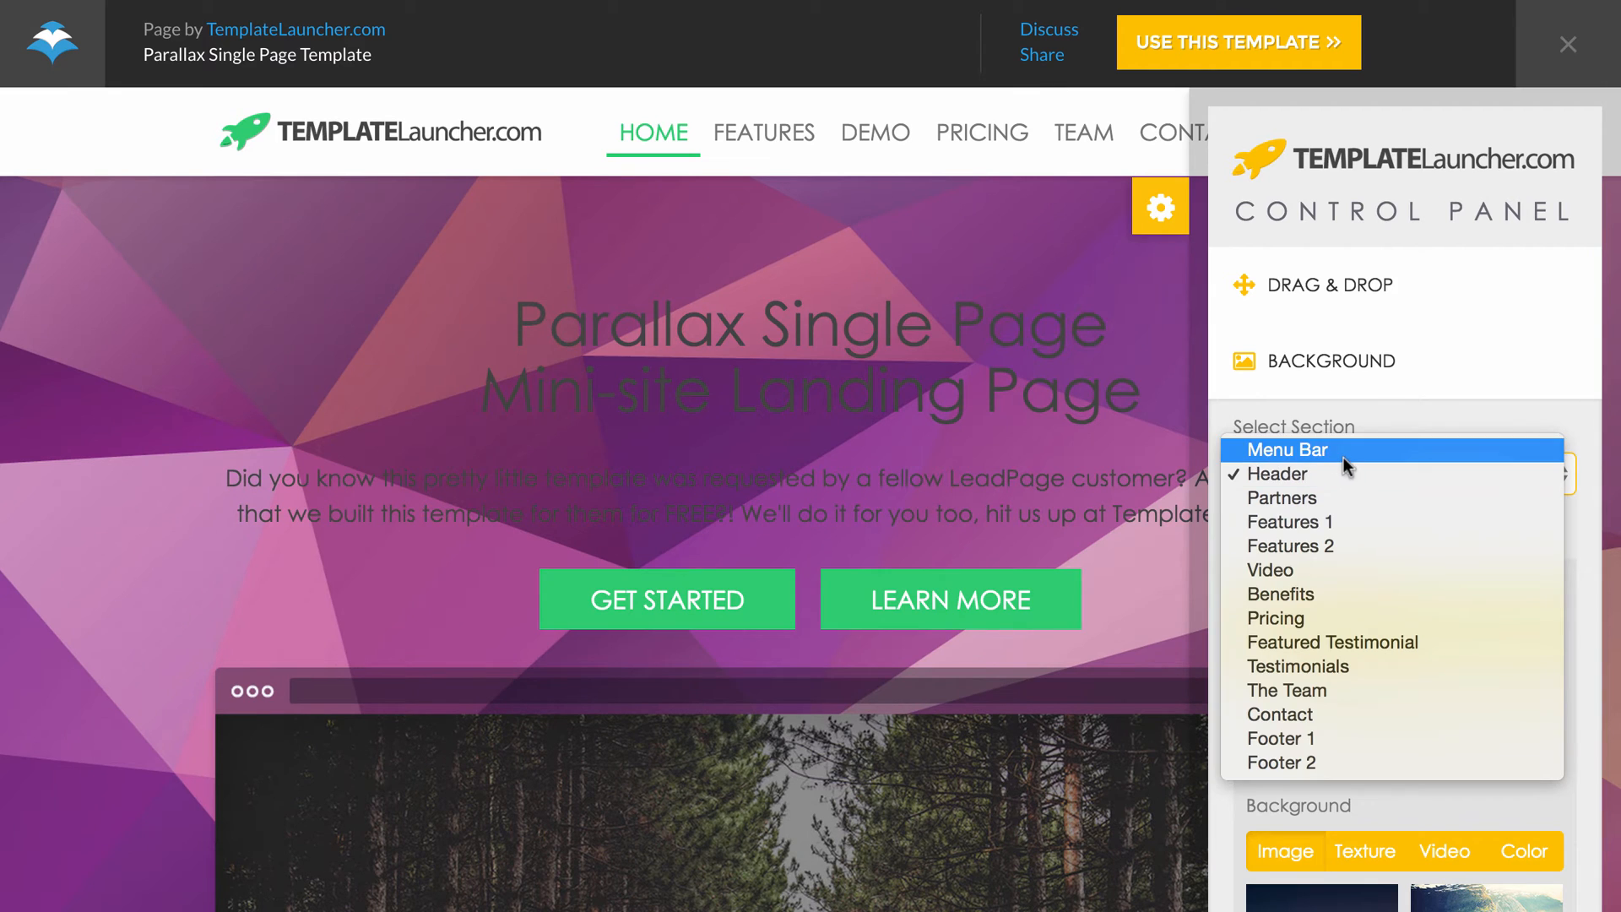
{"action": "left_click", "coordinate": [1344, 458]}
{"action": "scroll", "coordinate": [1372, 519], "scroll_direction": "down", "scroll_amount": 10}
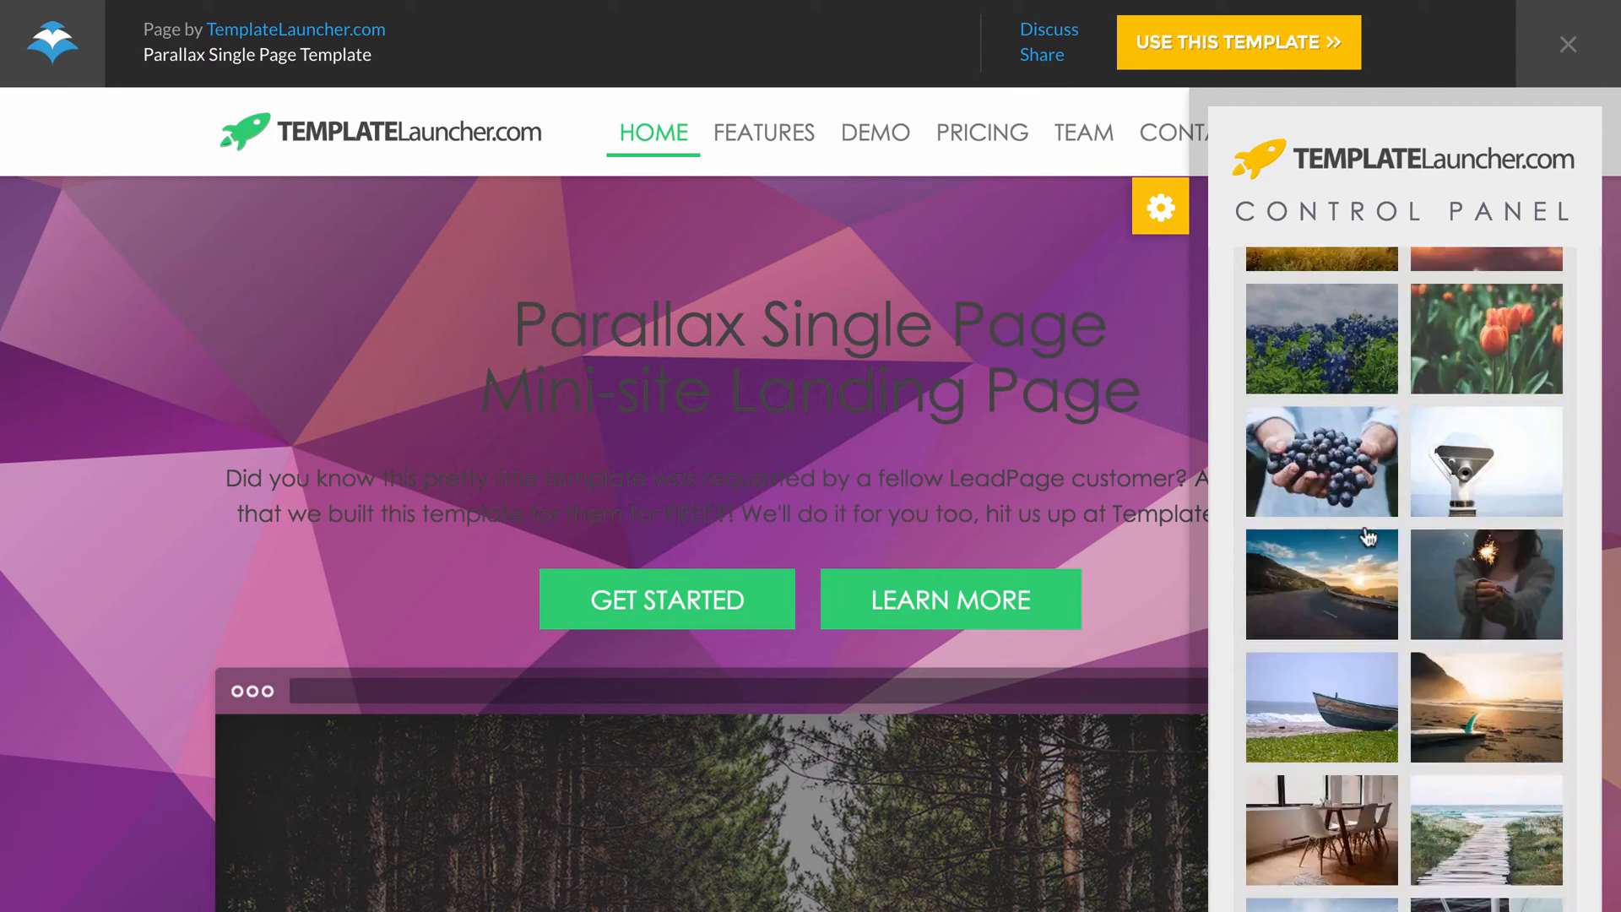
{"action": "scroll", "coordinate": [1368, 537], "scroll_direction": "down", "scroll_amount": 15}
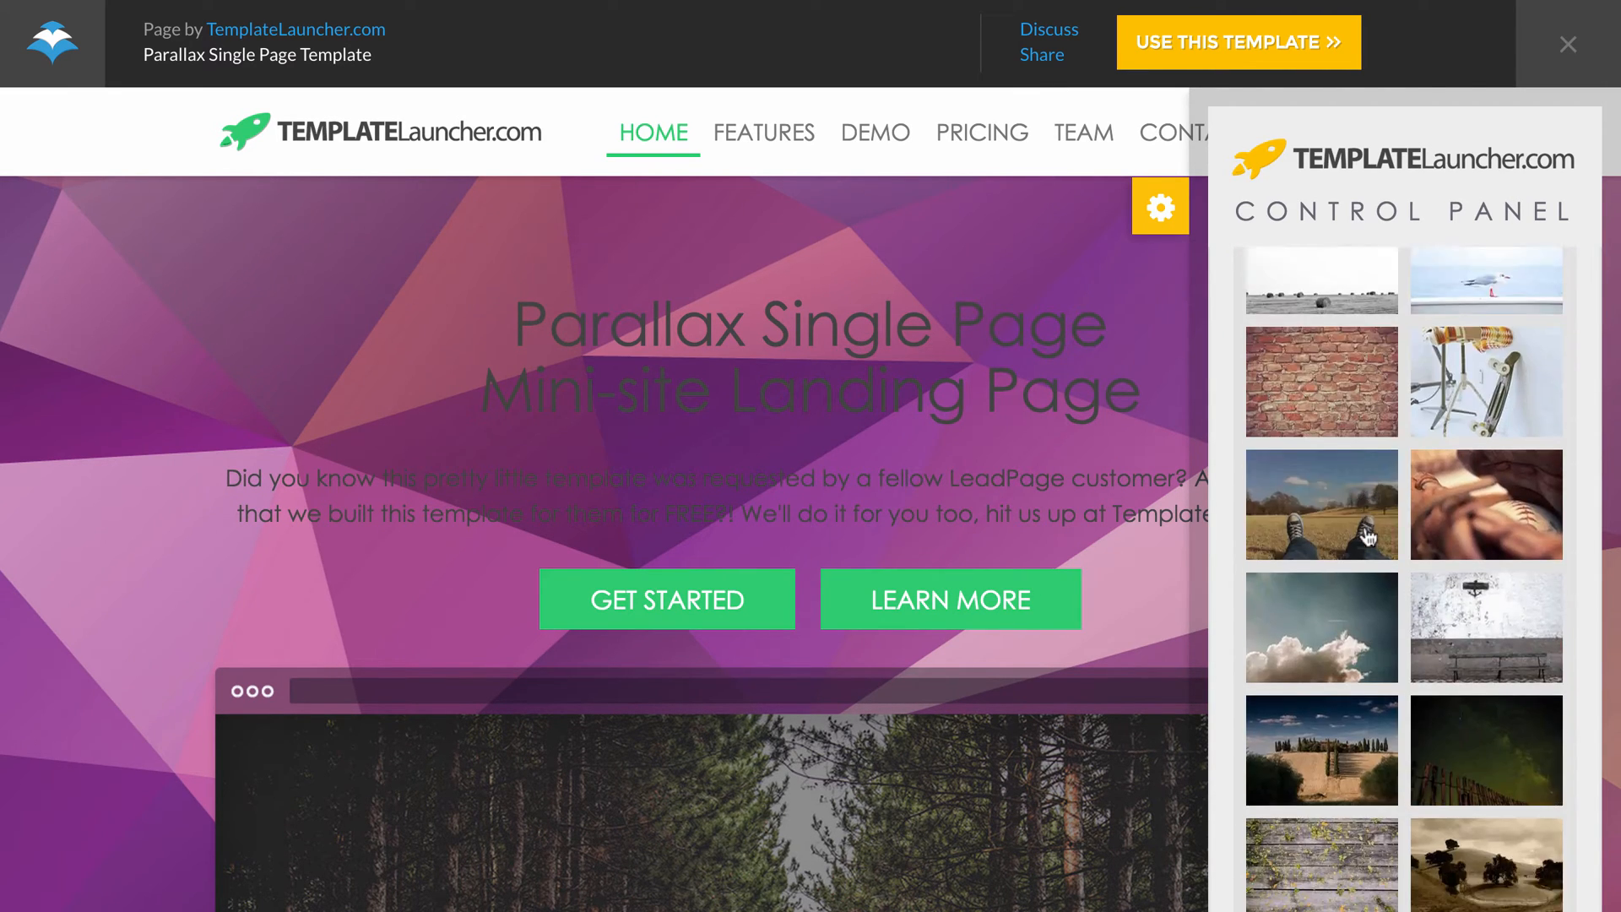
{"action": "scroll", "coordinate": [1368, 537], "scroll_direction": "down", "scroll_amount": 15}
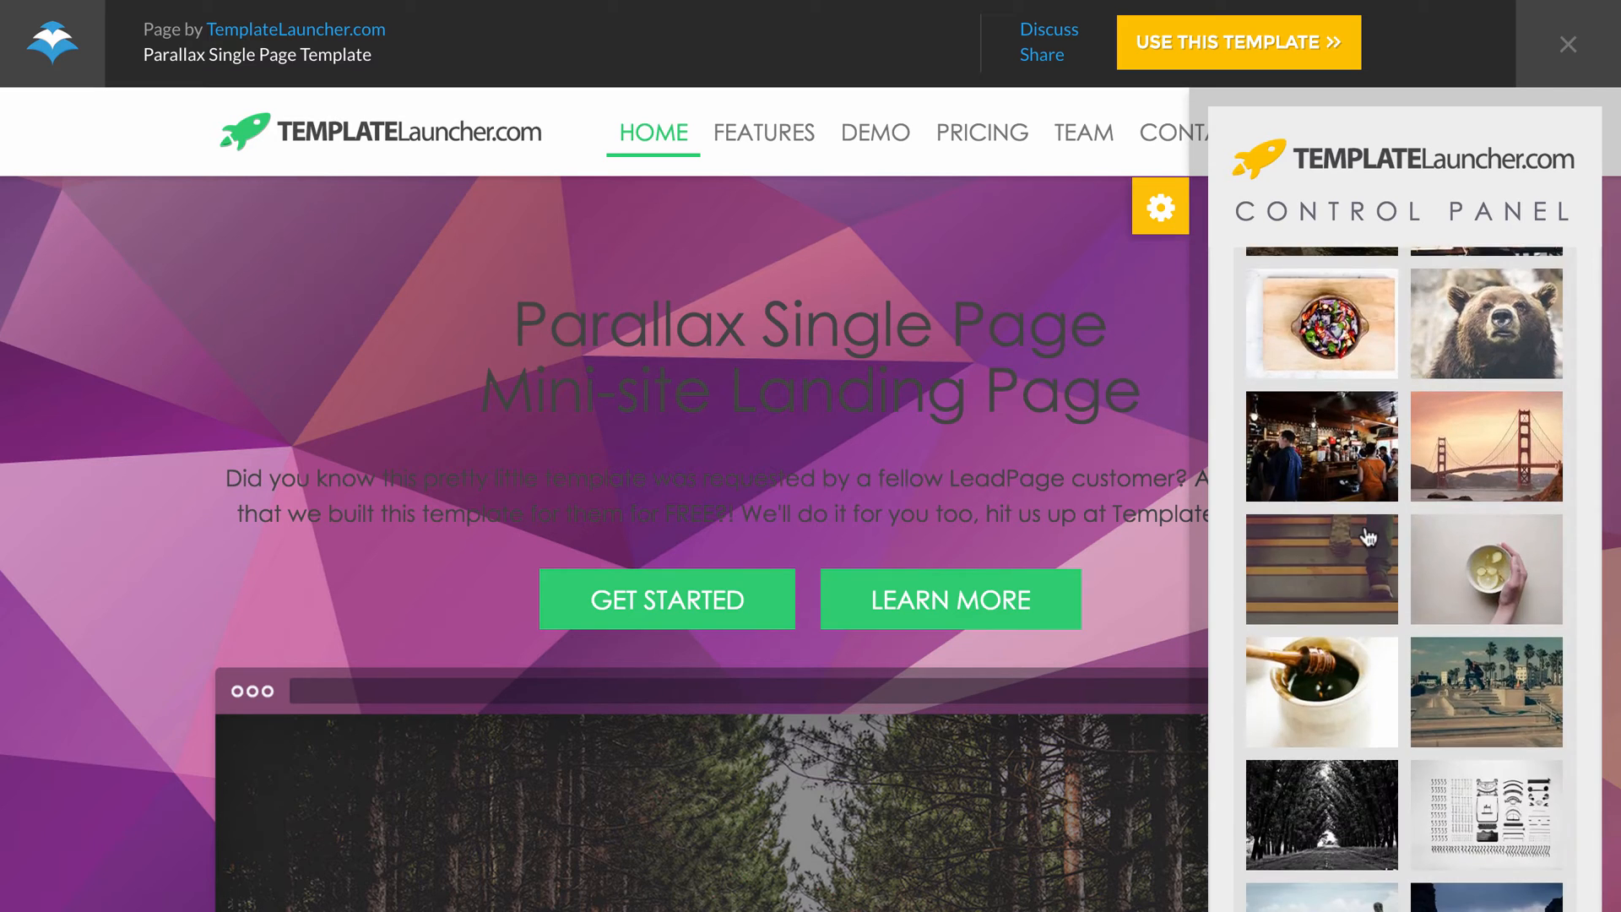
{"action": "scroll", "coordinate": [1368, 537], "scroll_direction": "down", "scroll_amount": 15}
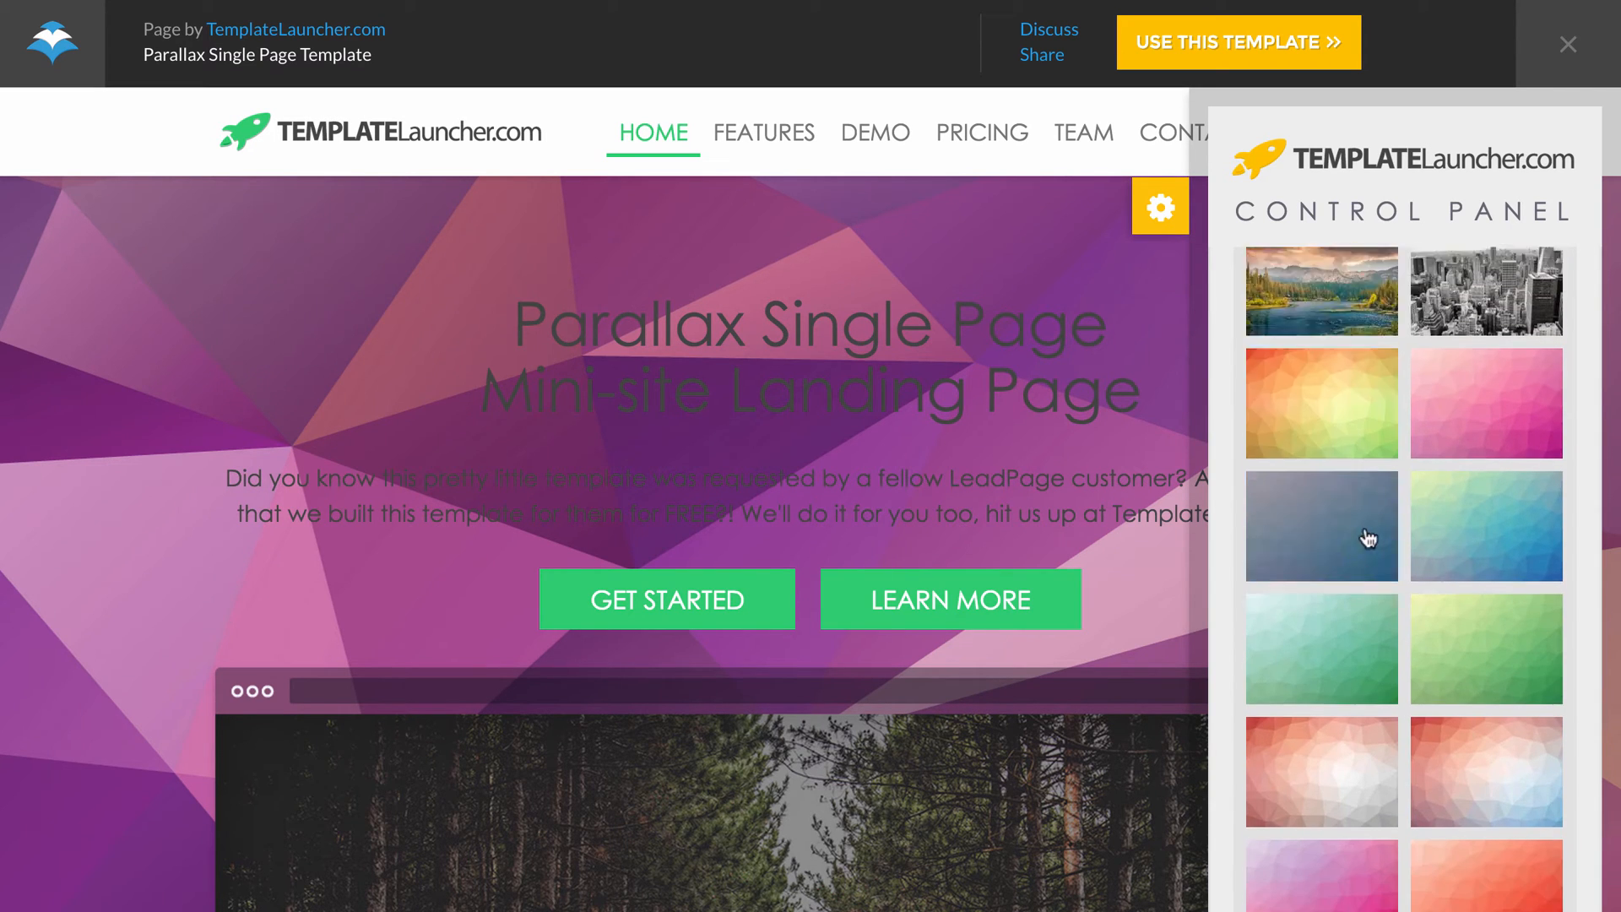
{"action": "scroll", "coordinate": [1368, 537], "scroll_direction": "down", "scroll_amount": 15}
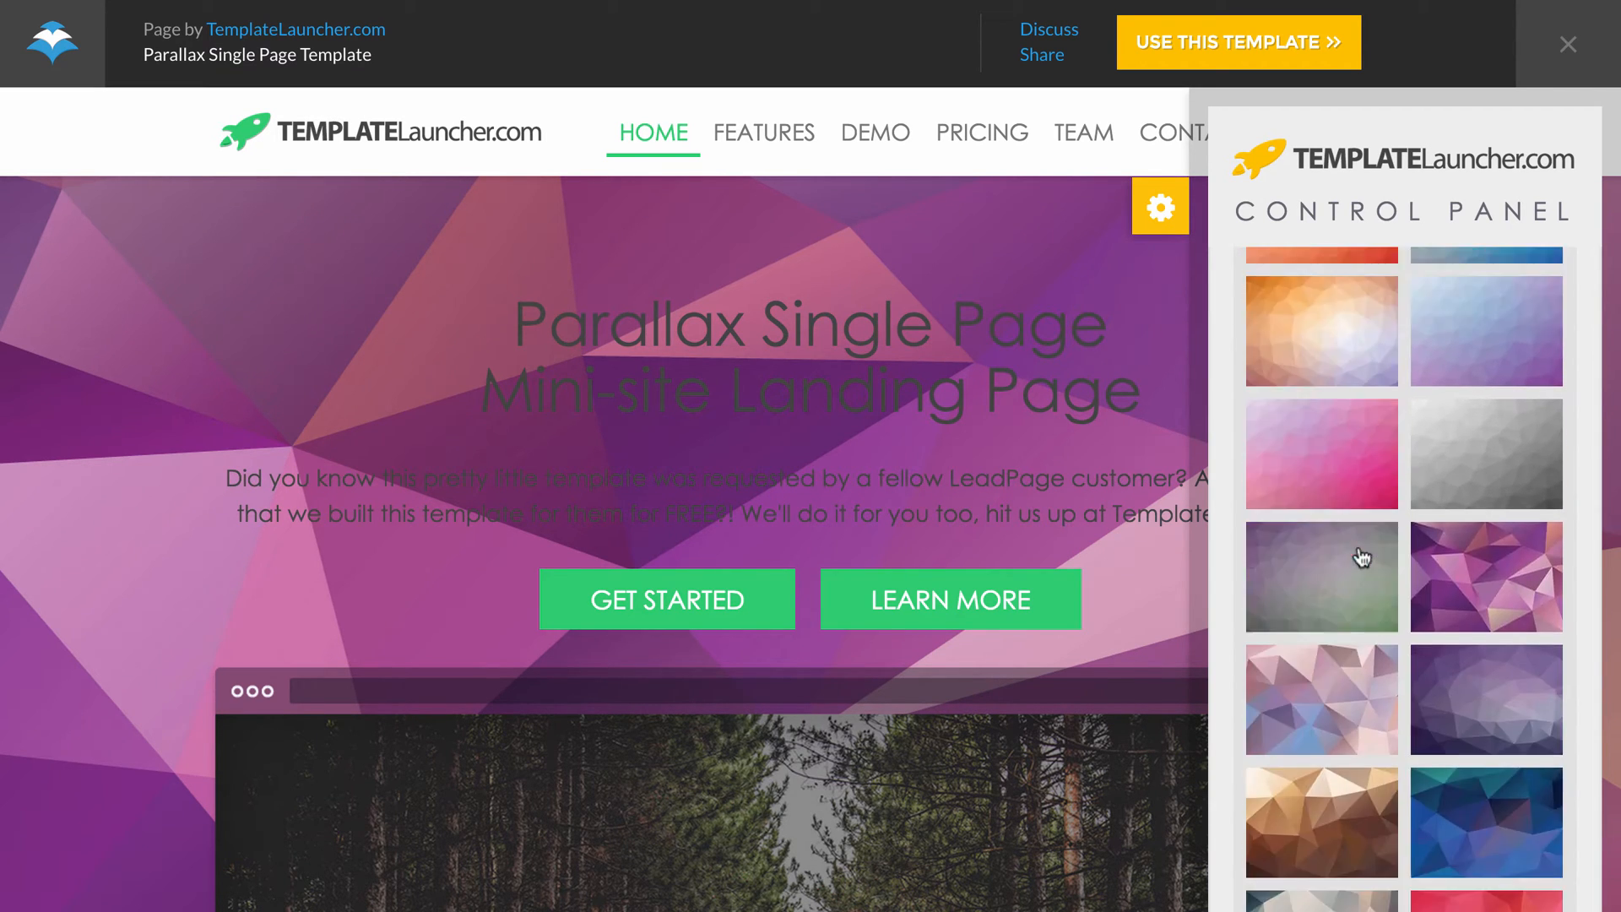
{"action": "left_click", "coordinate": [1535, 580]}
Step: Compare how the Menu Bar background behaves while scrolling the page before and after turning its Parallax Scrolling on
{"action": "scroll", "coordinate": [1466, 505], "scroll_direction": "up", "scroll_amount": 20}
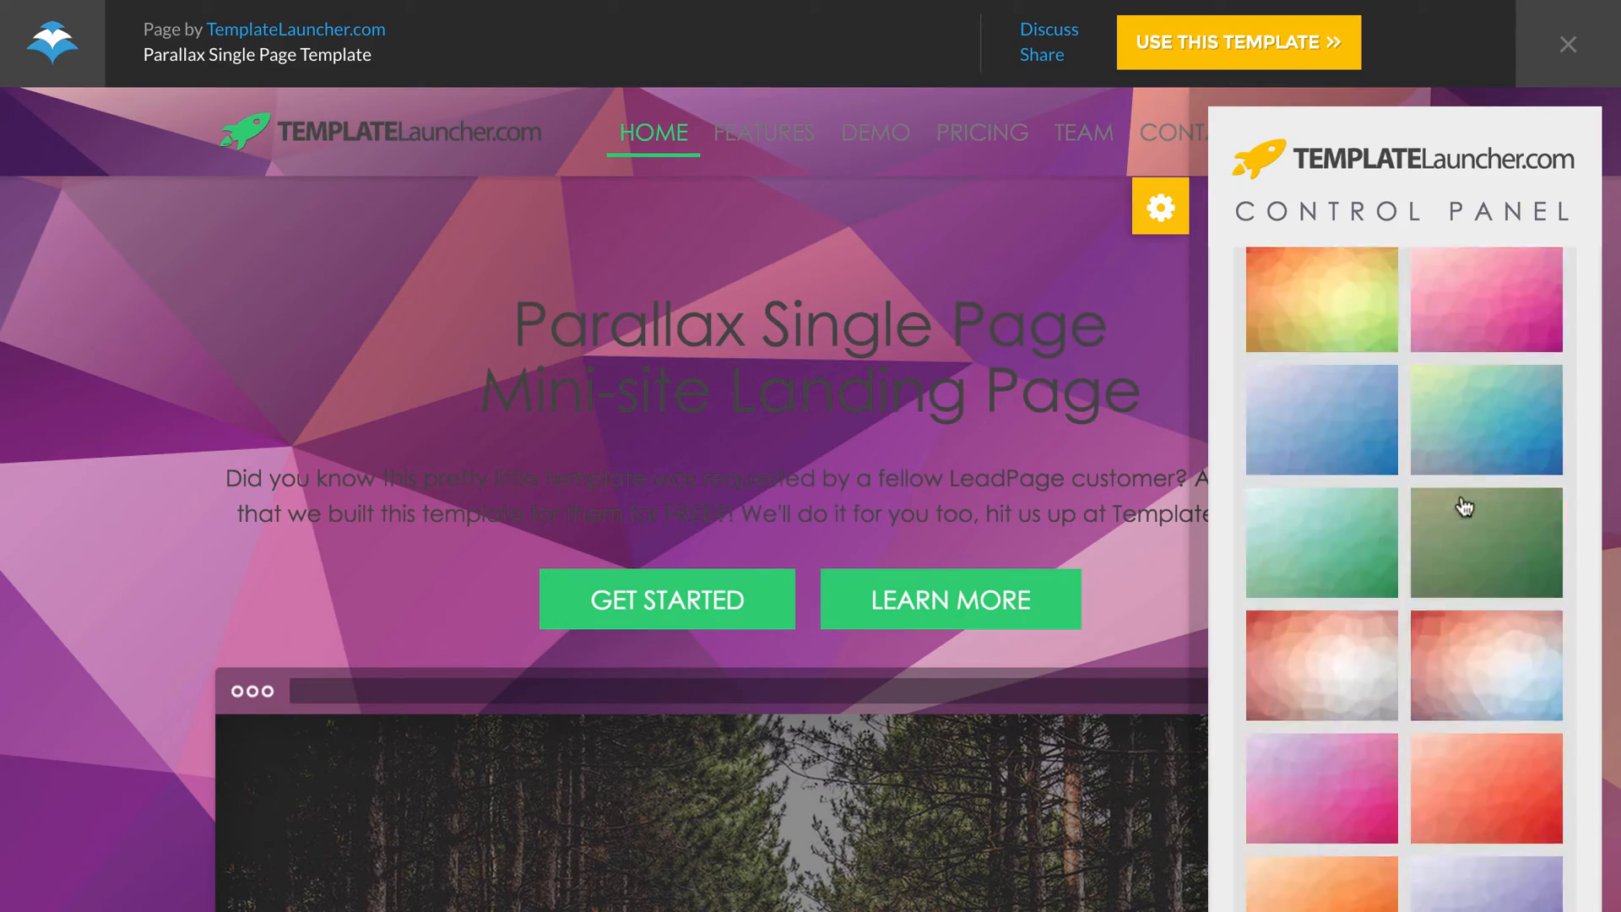
{"action": "scroll", "coordinate": [817, 449], "scroll_direction": "down", "scroll_amount": 10}
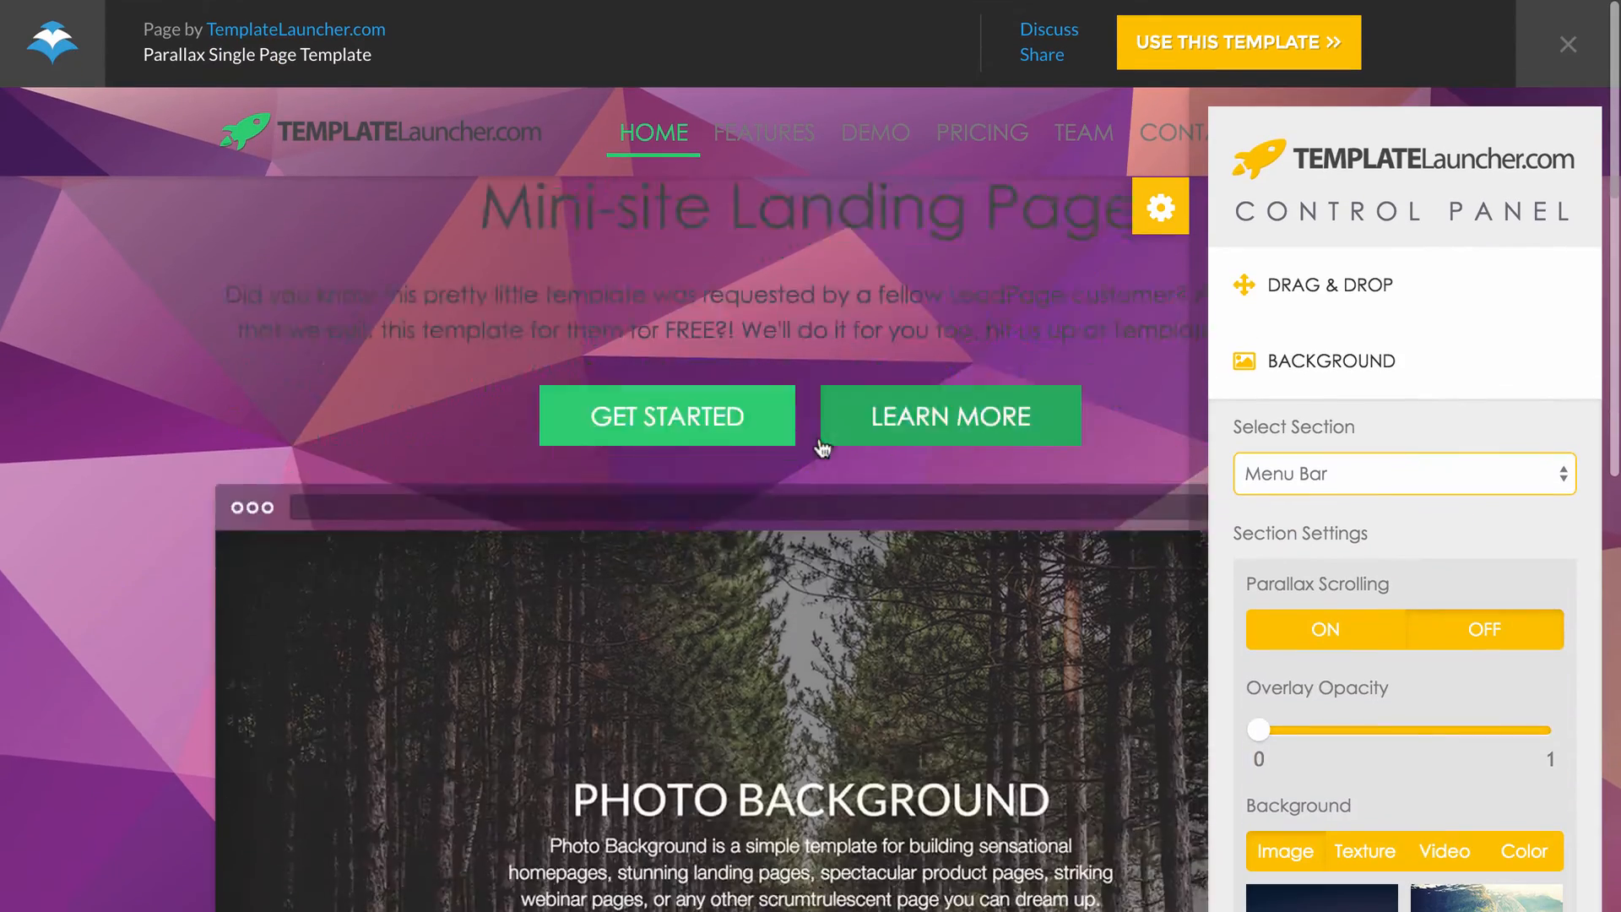
{"action": "scroll", "coordinate": [818, 438], "scroll_direction": "up", "scroll_amount": 10}
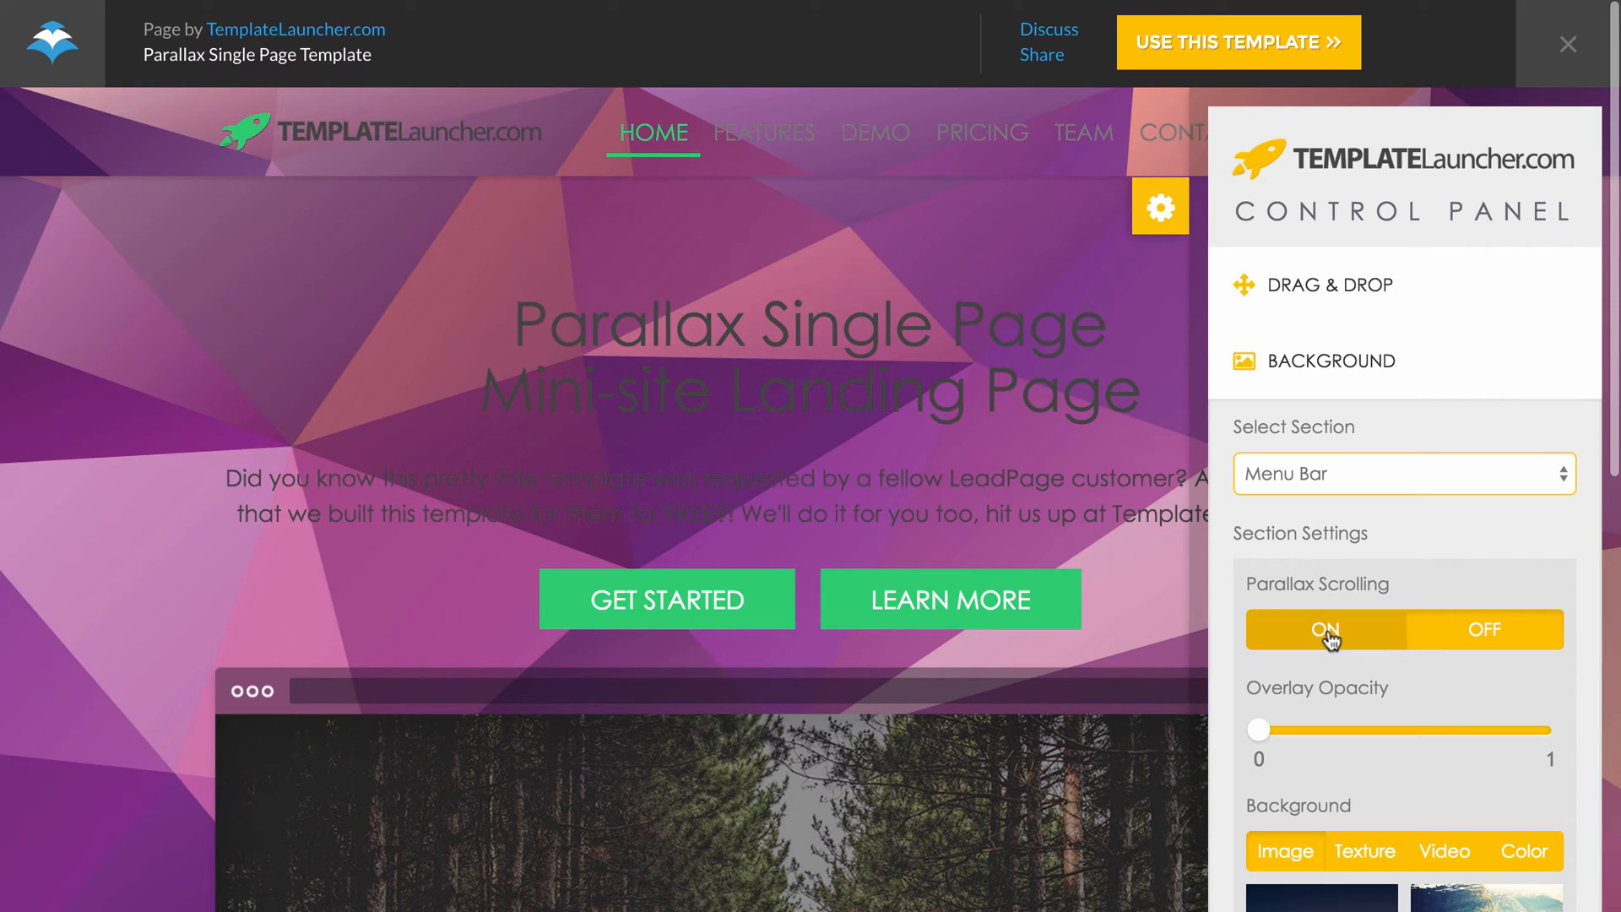
{"action": "left_click", "coordinate": [1325, 630]}
{"action": "scroll", "coordinate": [160, 475], "scroll_direction": "down", "scroll_amount": 10}
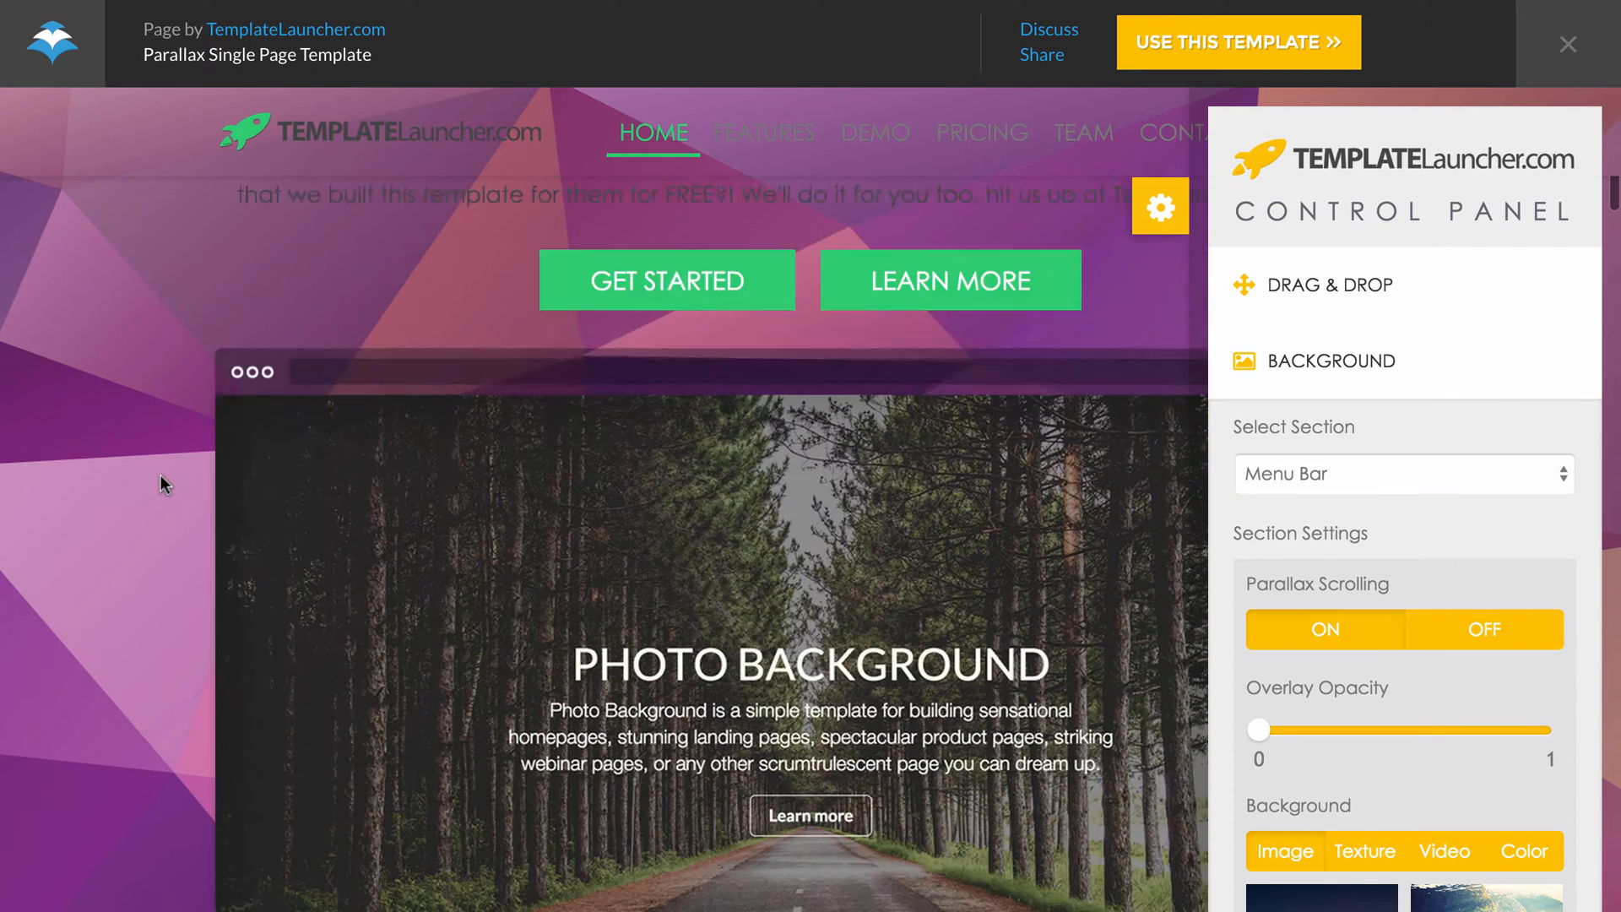
{"action": "scroll", "coordinate": [155, 473], "scroll_direction": "up", "scroll_amount": 10}
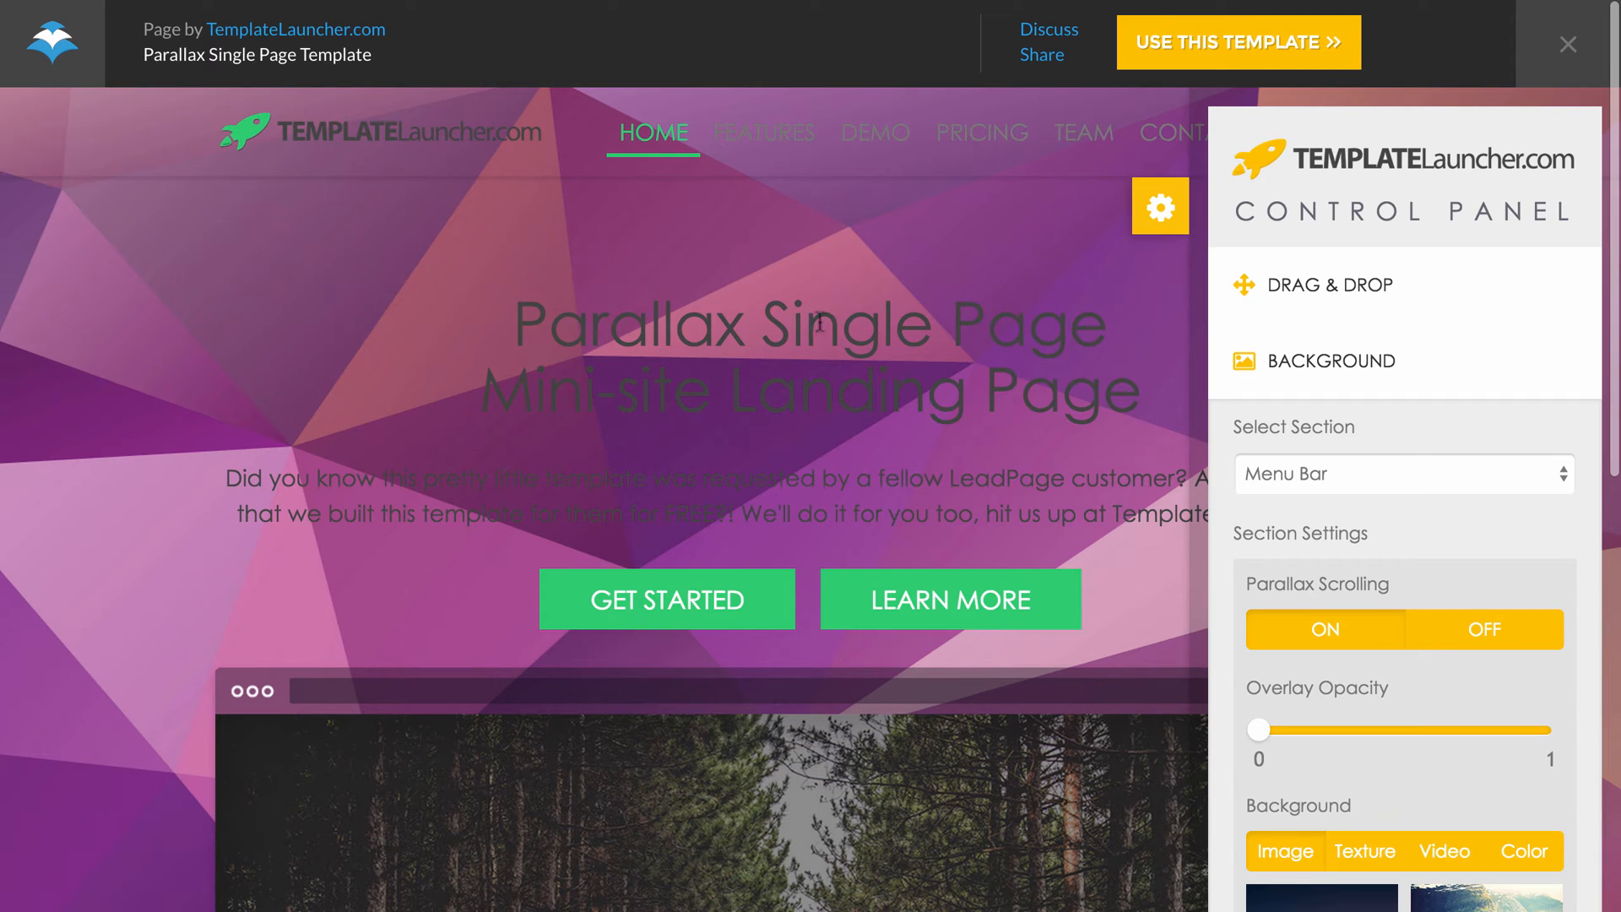
Step: Set the Menu Bar's background to solid white and turn its Parallax Scrolling off
{"action": "left_click", "coordinate": [1436, 488]}
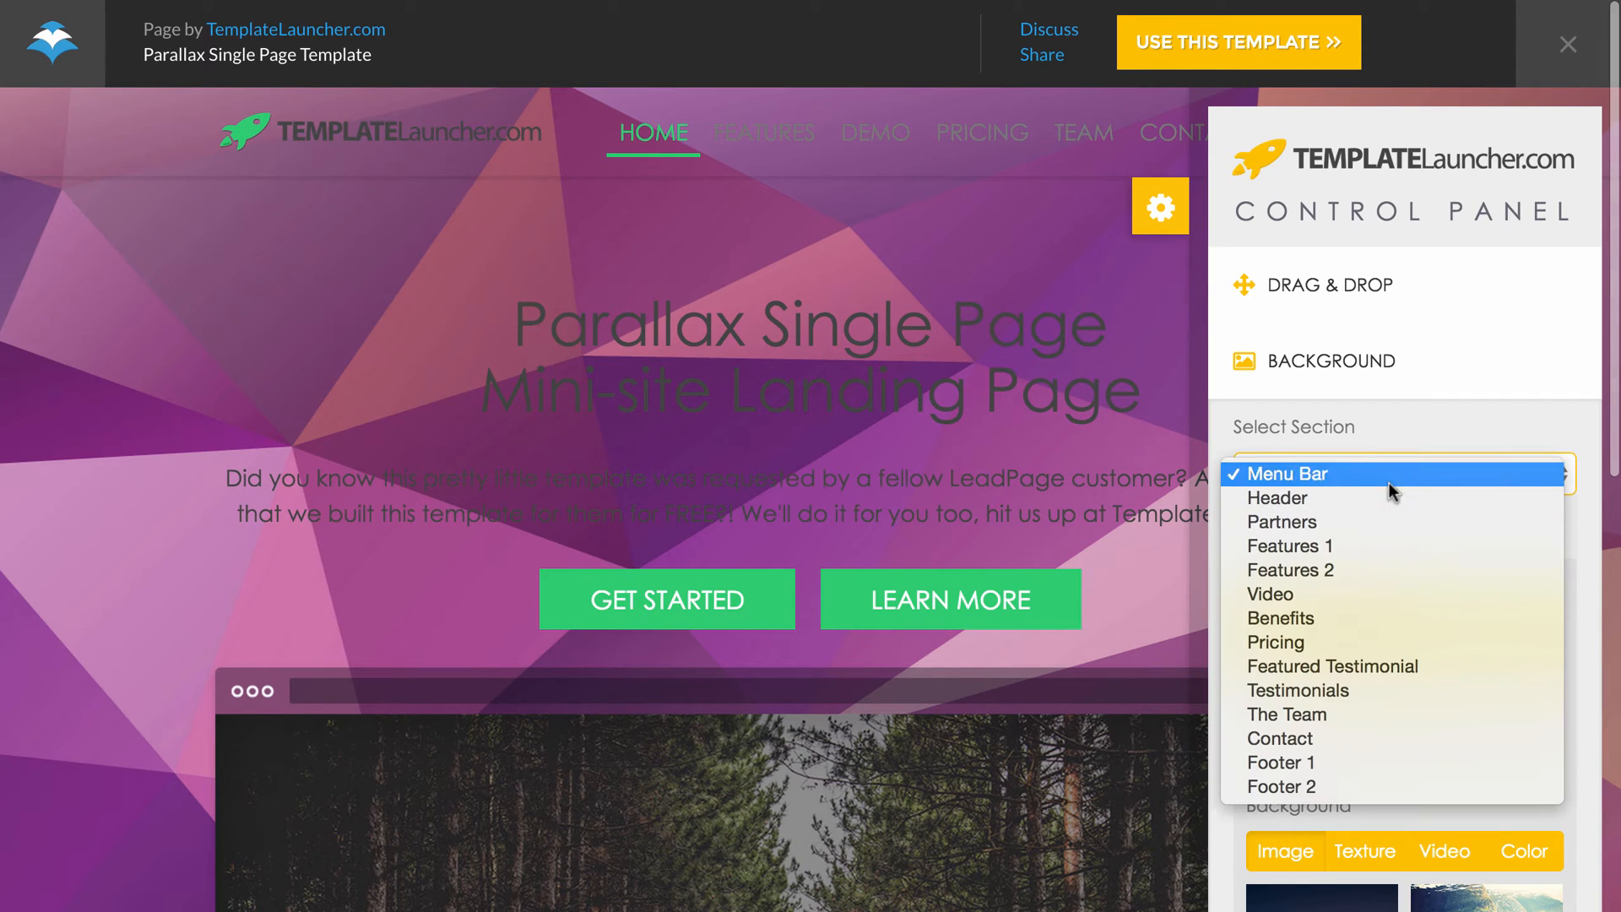
{"action": "left_click", "coordinate": [1431, 425]}
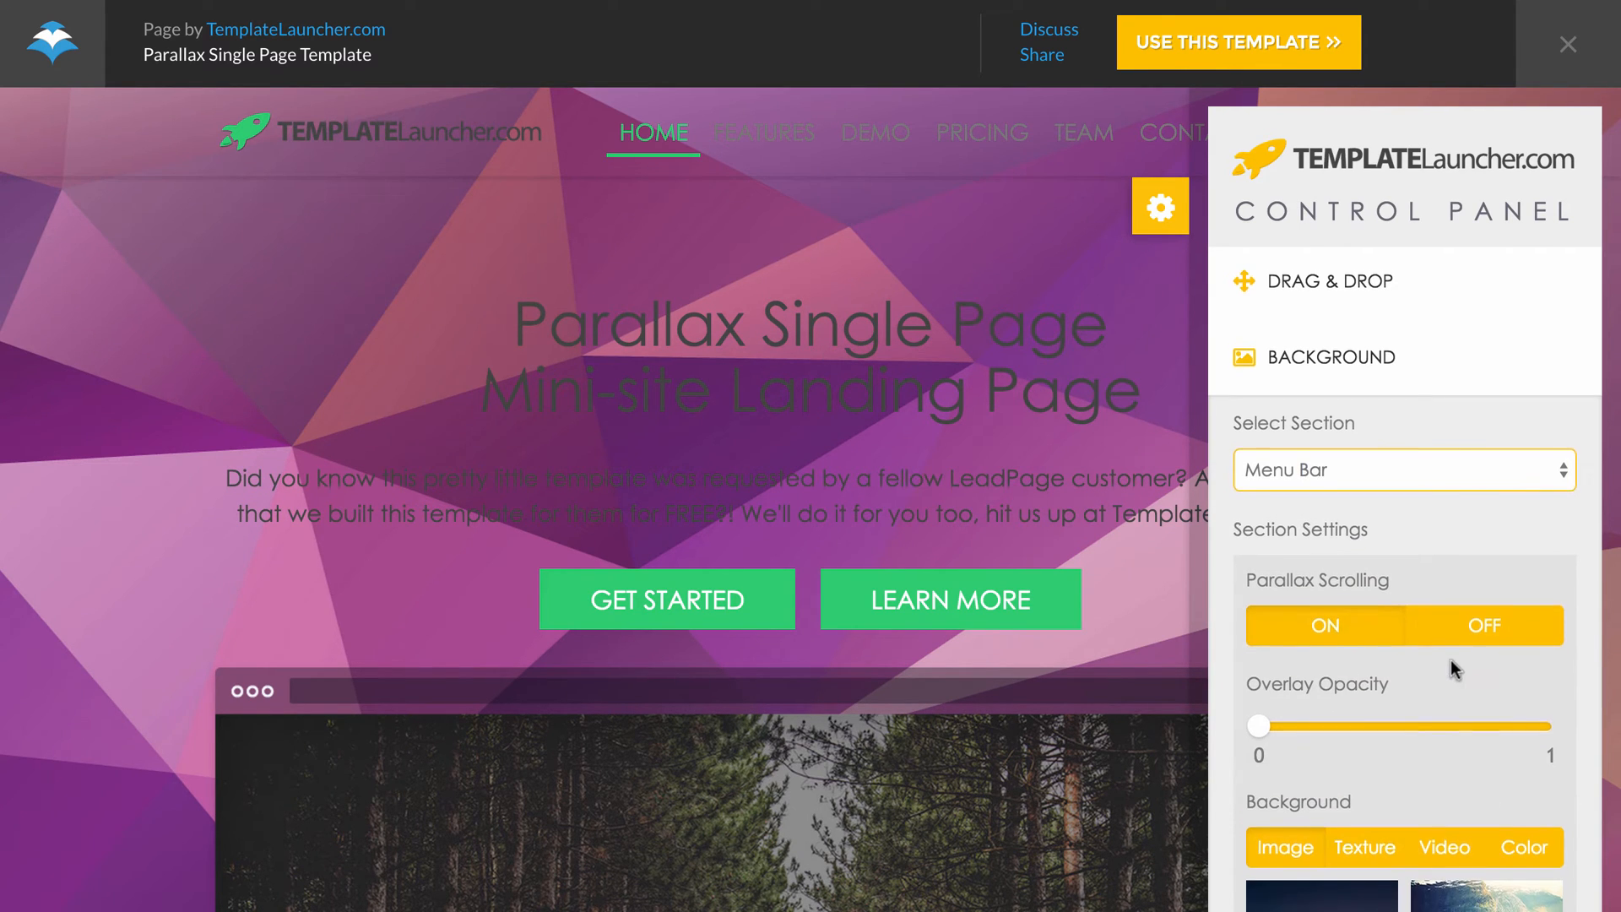
{"action": "scroll", "coordinate": [1450, 661], "scroll_direction": "down", "scroll_amount": 3}
{"action": "left_click", "coordinate": [1530, 593]}
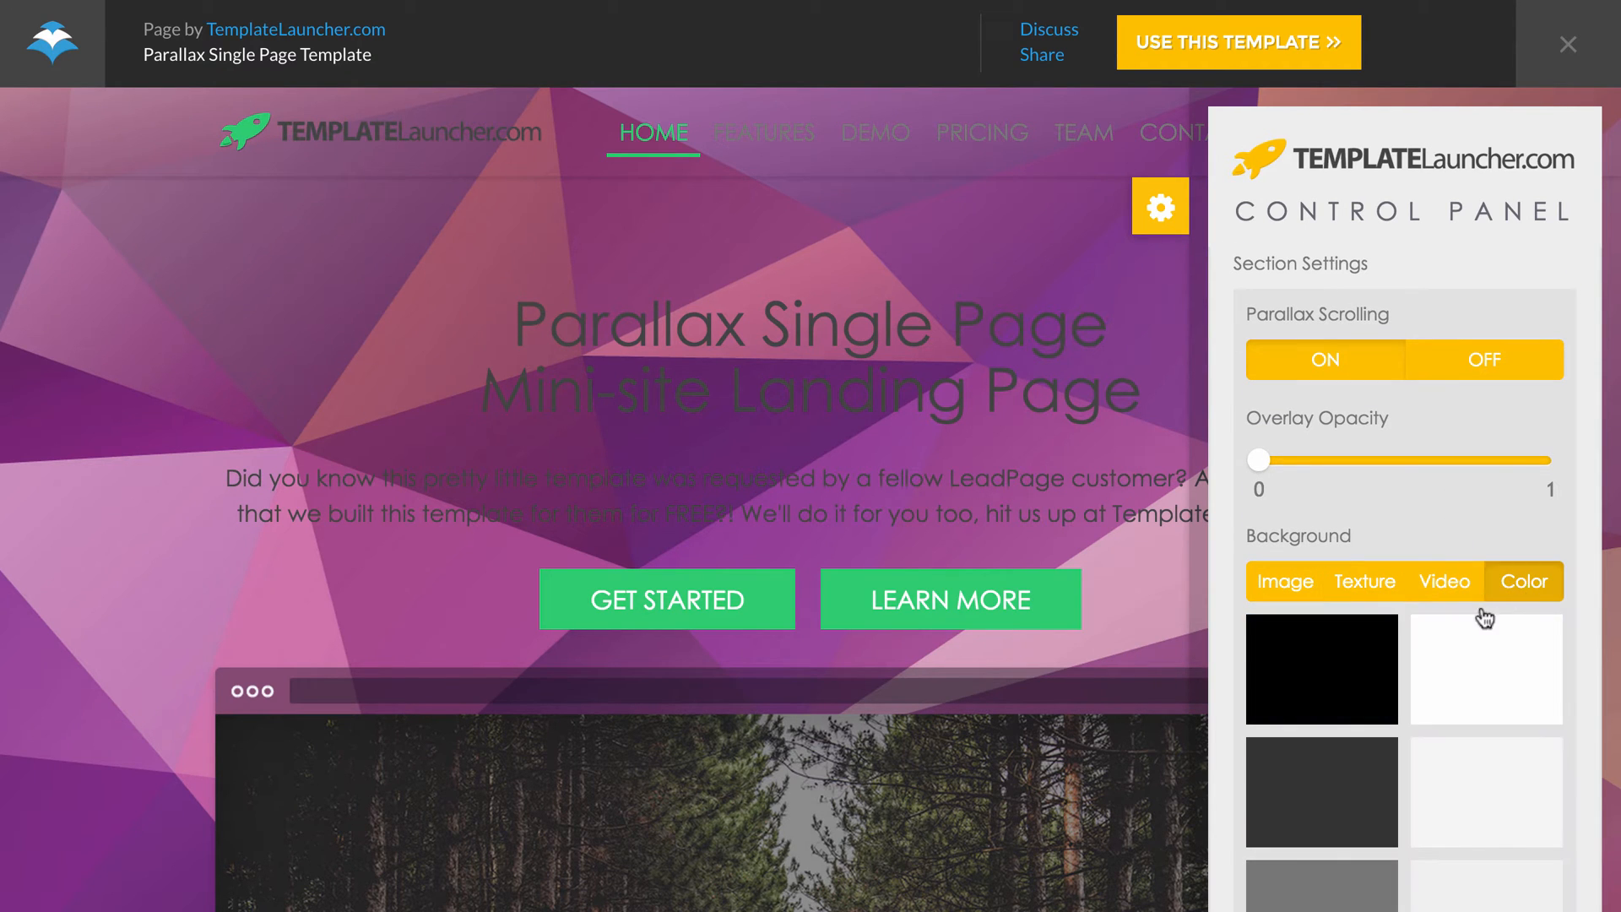
{"action": "left_click", "coordinate": [1441, 662]}
{"action": "scroll", "coordinate": [1453, 527], "scroll_direction": "up", "scroll_amount": 5}
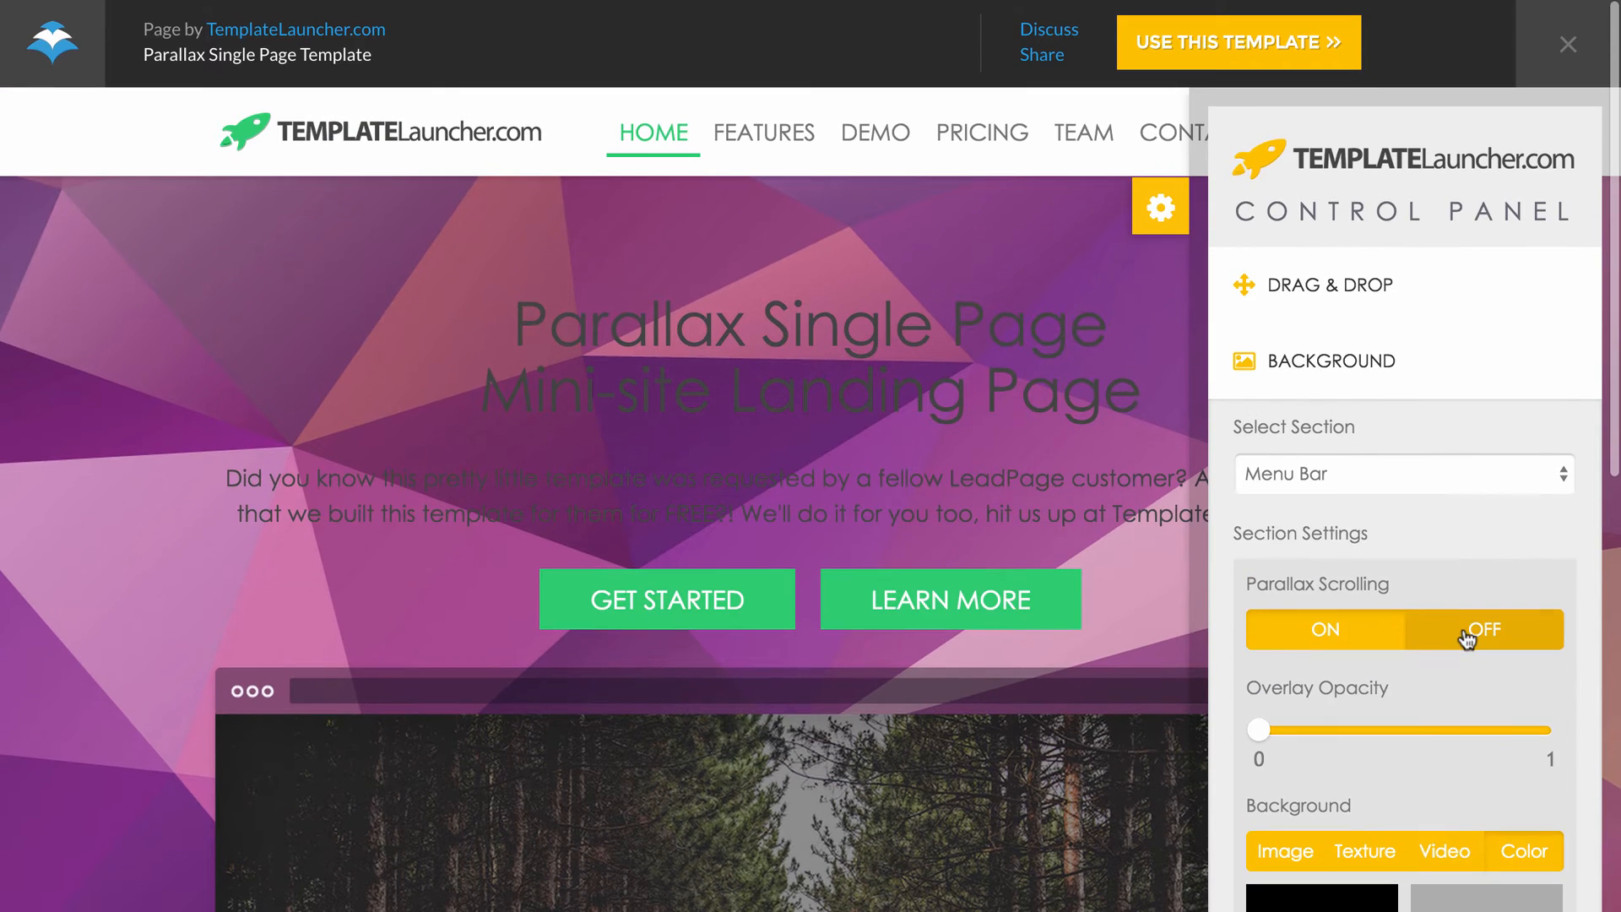
{"action": "left_click", "coordinate": [1467, 635]}
Step: Apply the photo of a person sitting on a bench under a cloudy sky as the Header section's background image
{"action": "left_click", "coordinate": [1342, 483]}
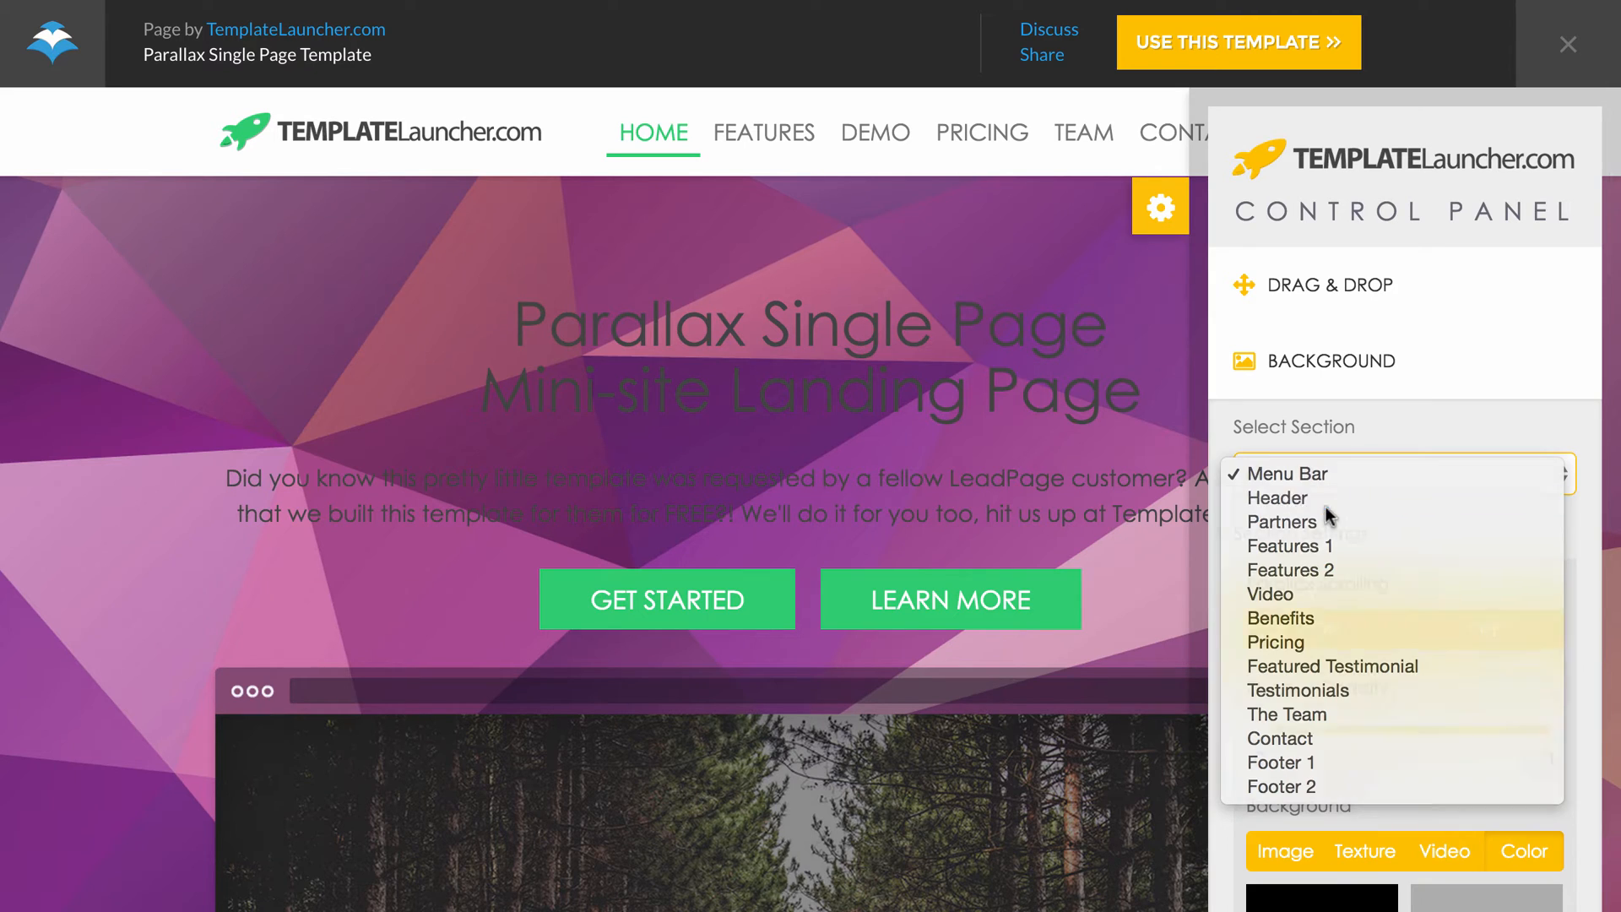
{"action": "left_click", "coordinate": [1305, 493]}
{"action": "scroll", "coordinate": [1377, 532], "scroll_direction": "down", "scroll_amount": 5}
{"action": "scroll", "coordinate": [1375, 532], "scroll_direction": "up", "scroll_amount": 2}
{"action": "left_click", "coordinate": [1284, 549]}
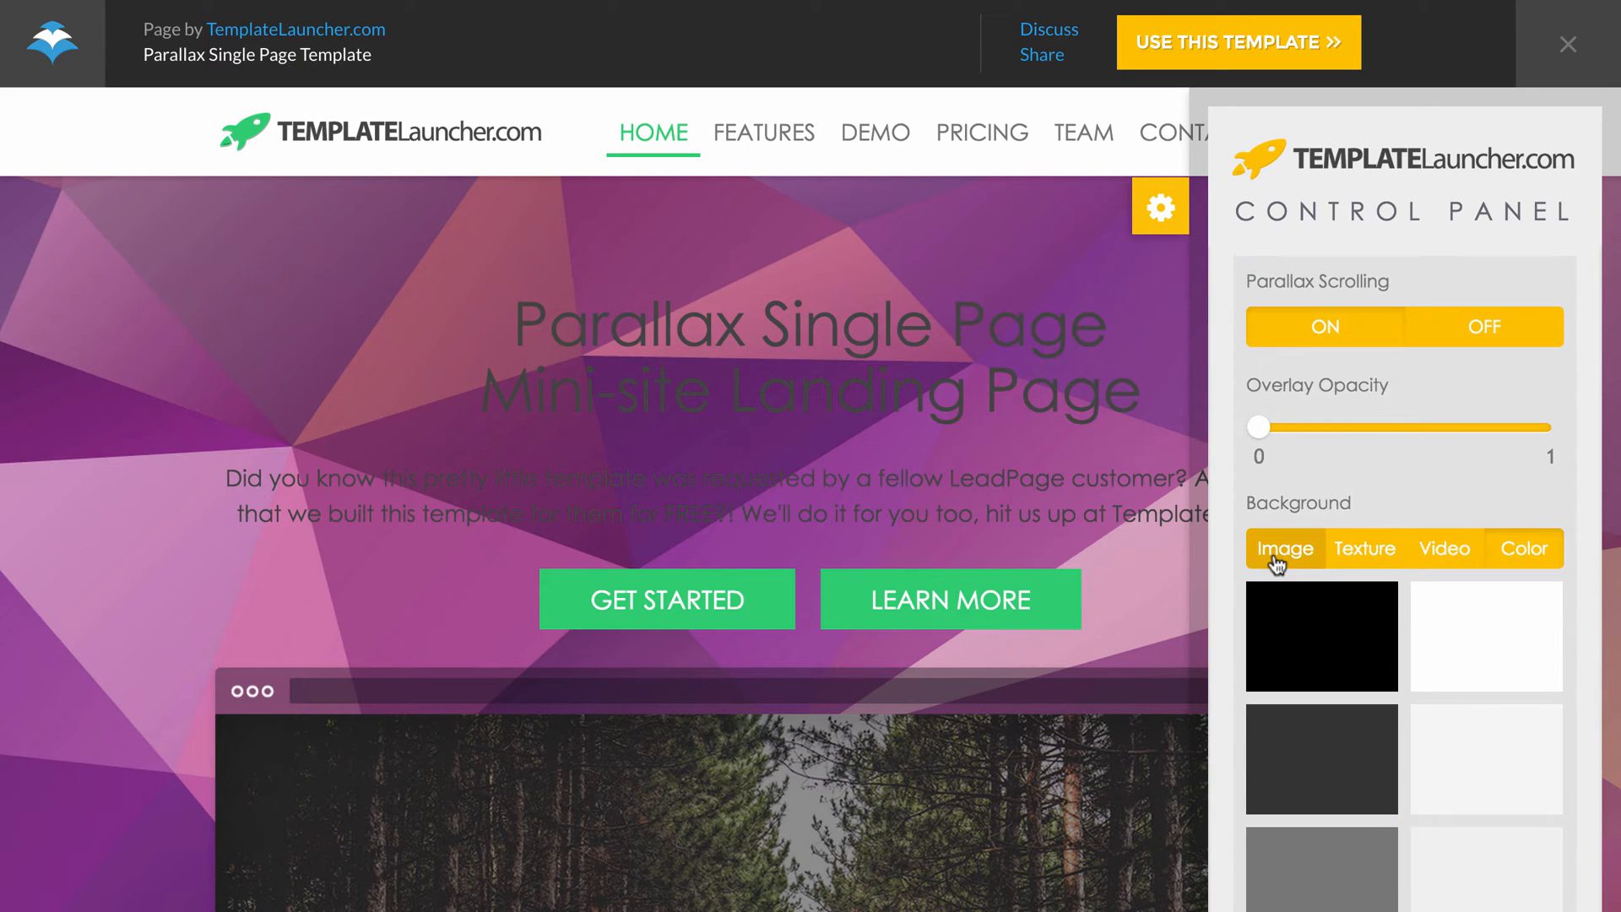
{"action": "scroll", "coordinate": [1356, 506], "scroll_direction": "down", "scroll_amount": 2}
{"action": "left_click", "coordinate": [1319, 582]}
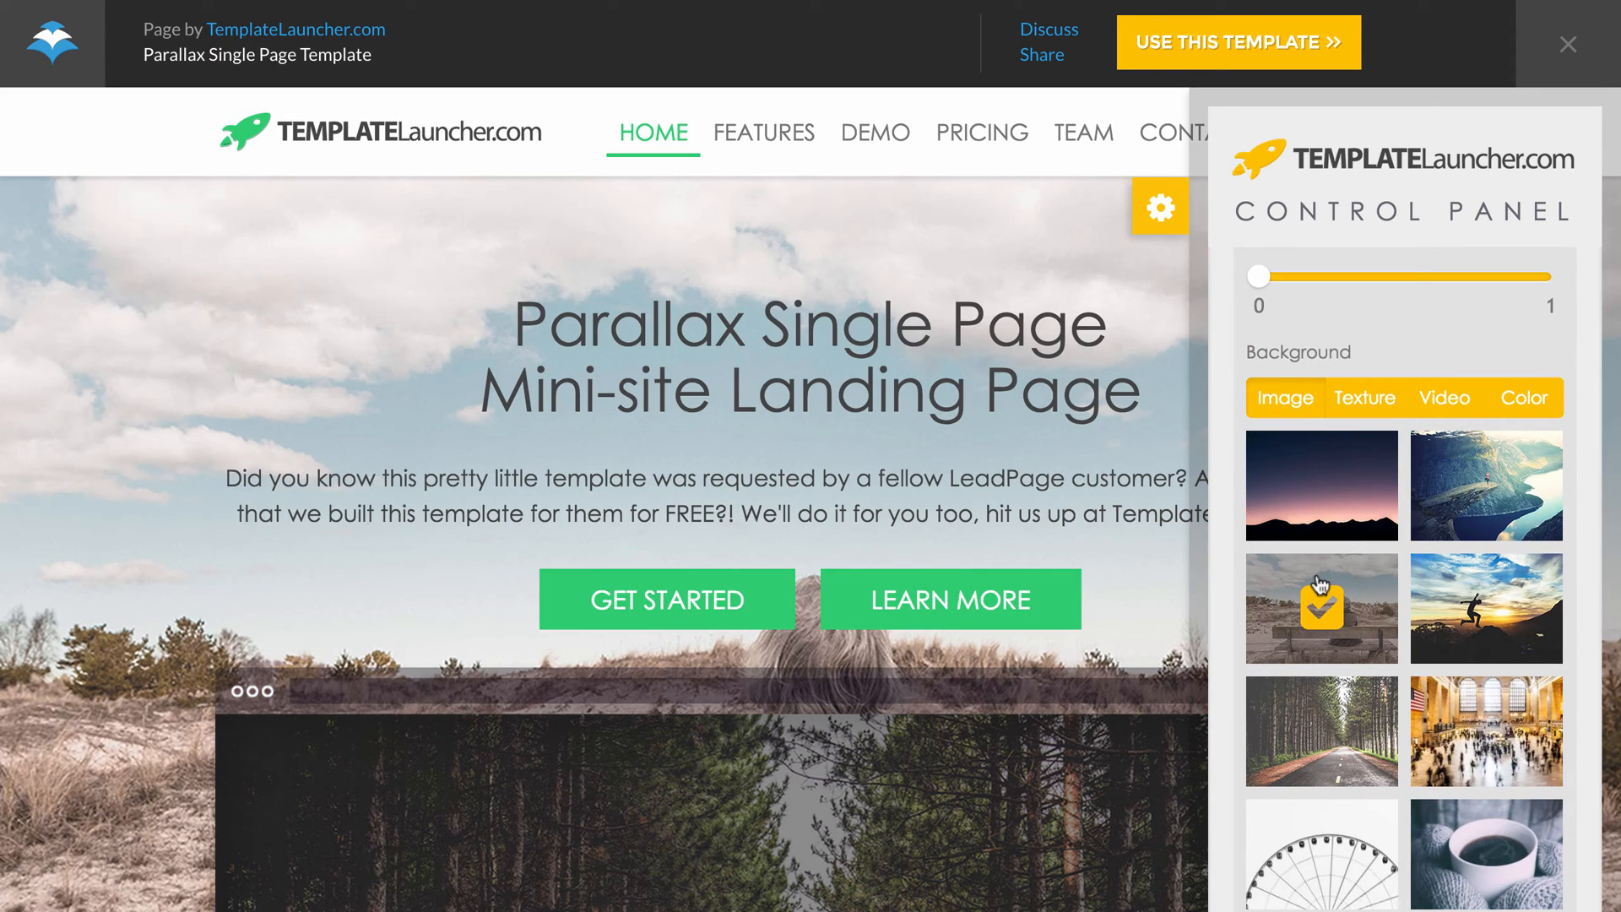
Step: Check how the Header's bench photo scrolls with parallax, turn Parallax Scrolling off for the Header and check the scrolling again
{"action": "scroll", "coordinate": [845, 463], "scroll_direction": "down", "scroll_amount": 10}
{"action": "scroll", "coordinate": [849, 460], "scroll_direction": "up", "scroll_amount": 10}
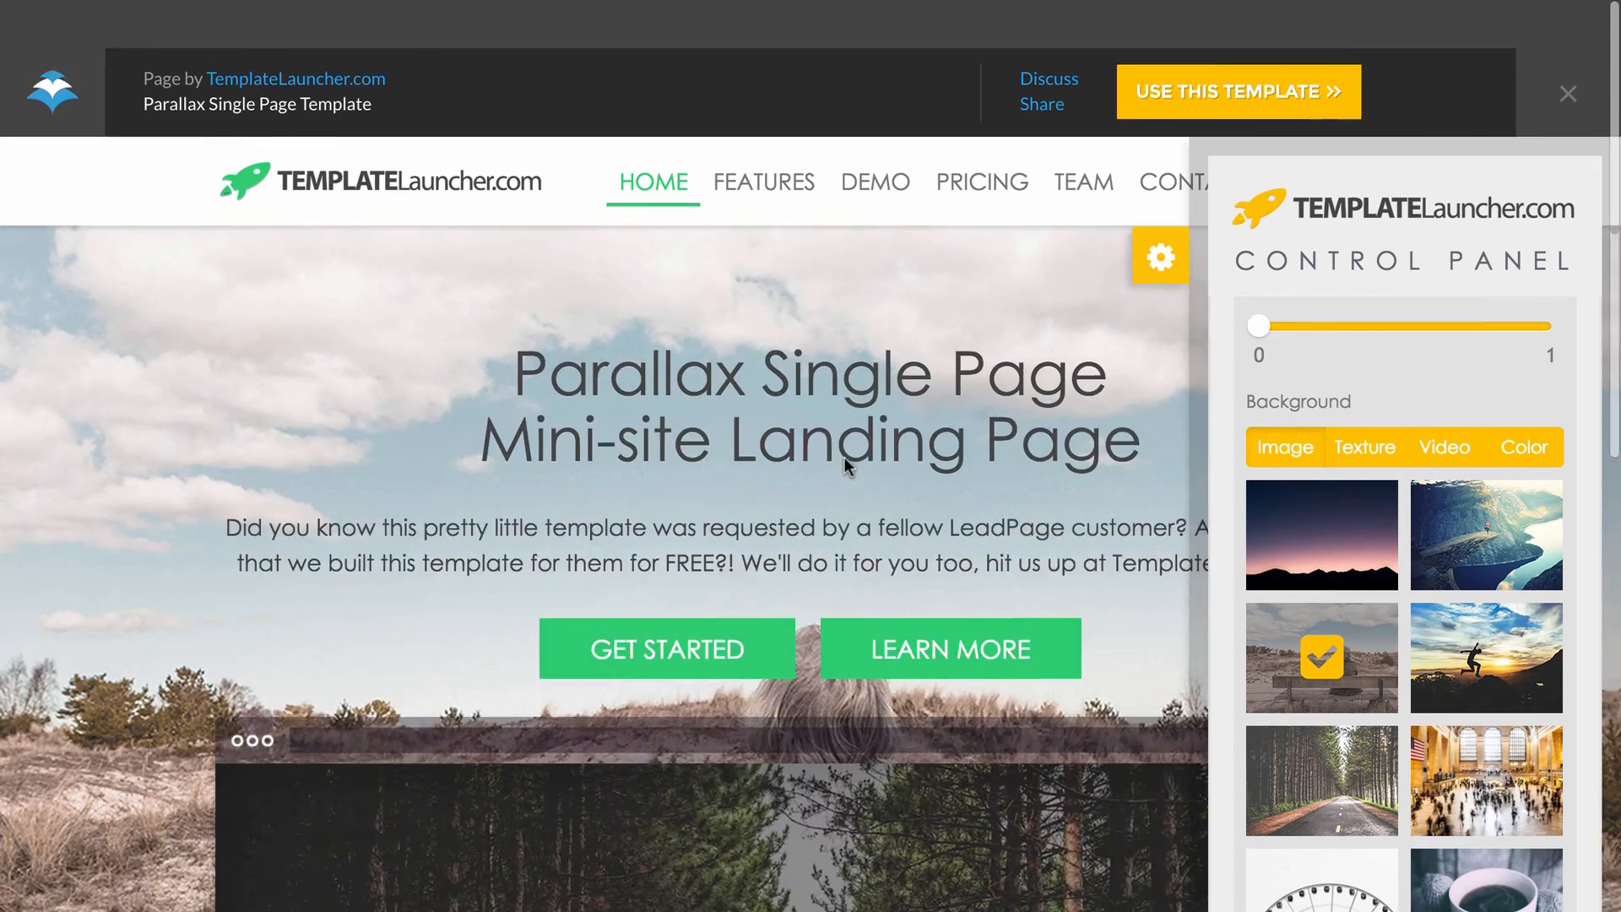
{"action": "scroll", "coordinate": [1427, 452], "scroll_direction": "up", "scroll_amount": 4}
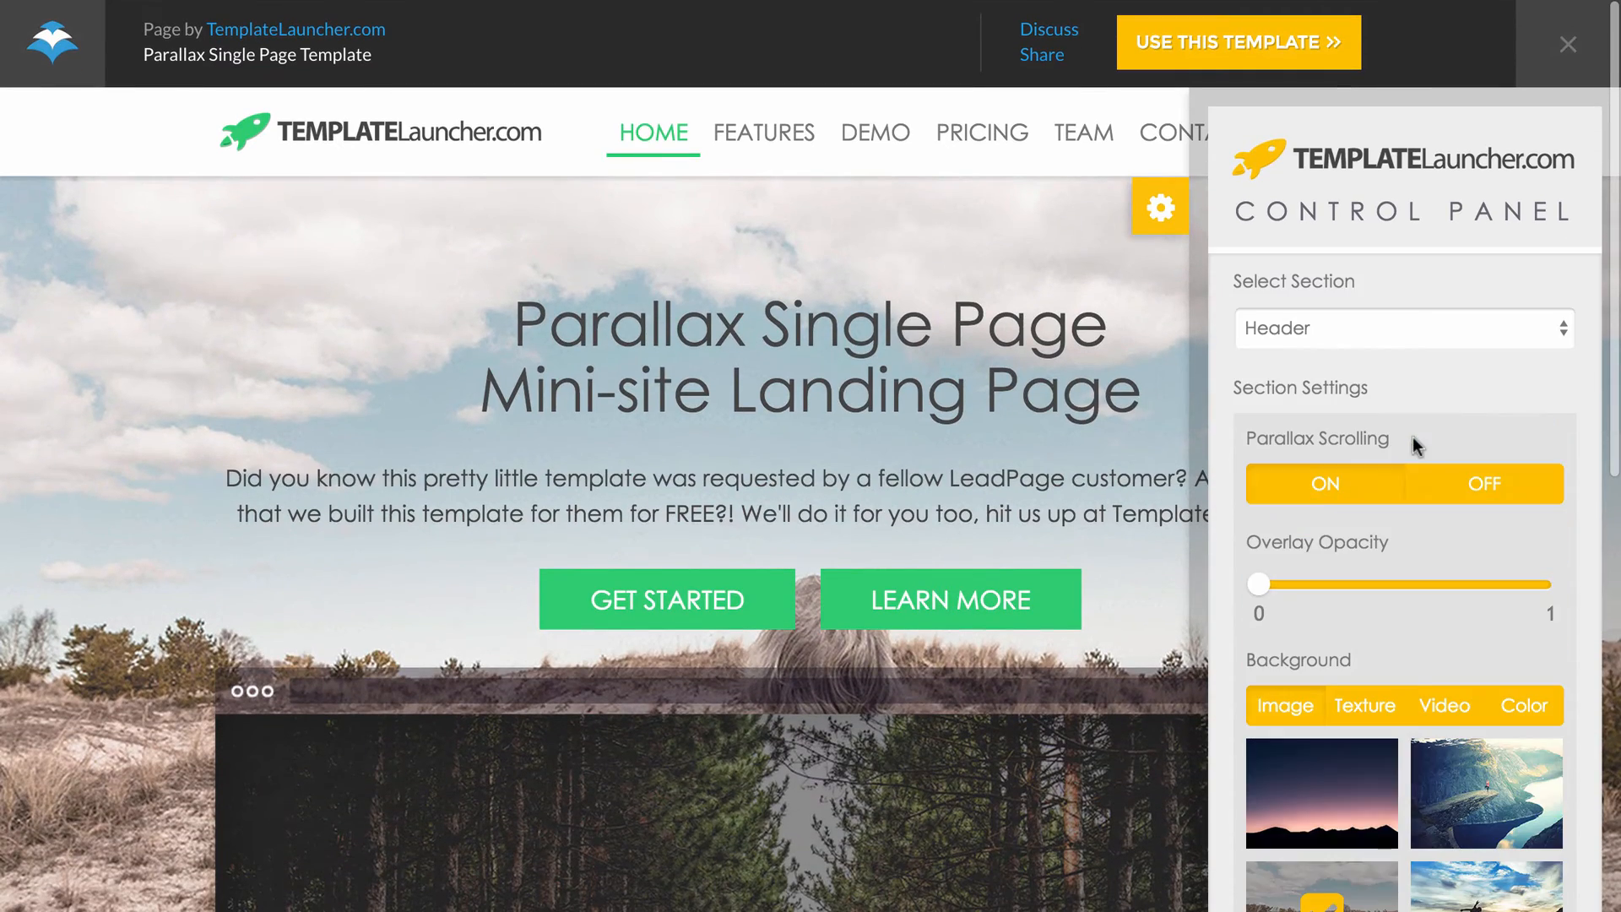
{"action": "left_click", "coordinate": [1472, 486]}
{"action": "scroll", "coordinate": [930, 480], "scroll_direction": "down", "scroll_amount": 4}
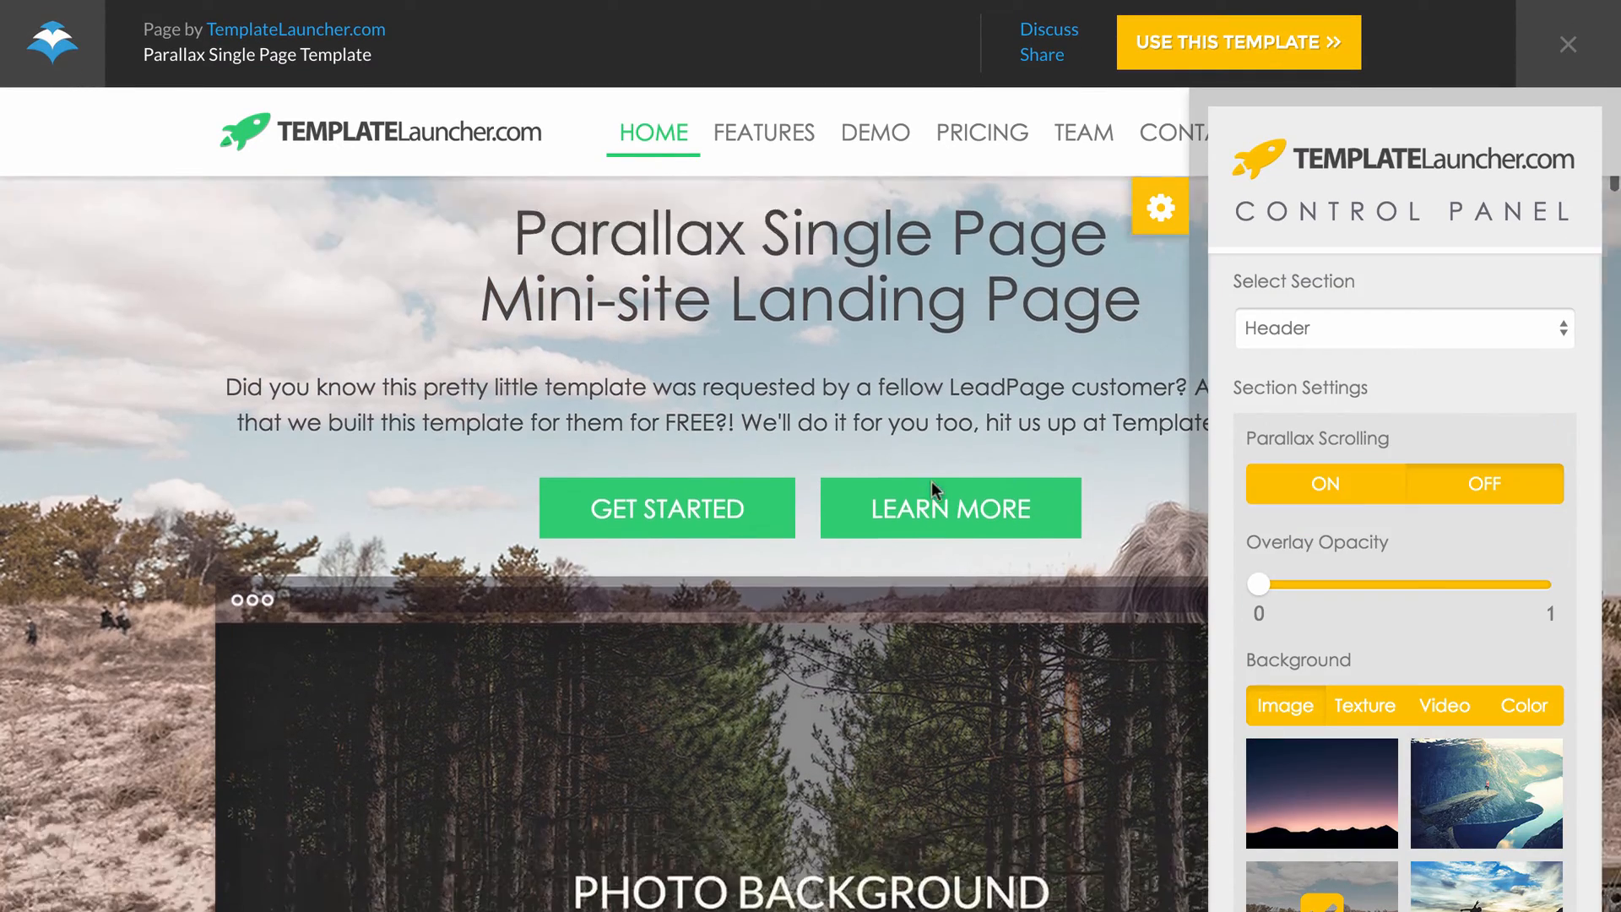
{"action": "scroll", "coordinate": [930, 480], "scroll_direction": "up", "scroll_amount": 4}
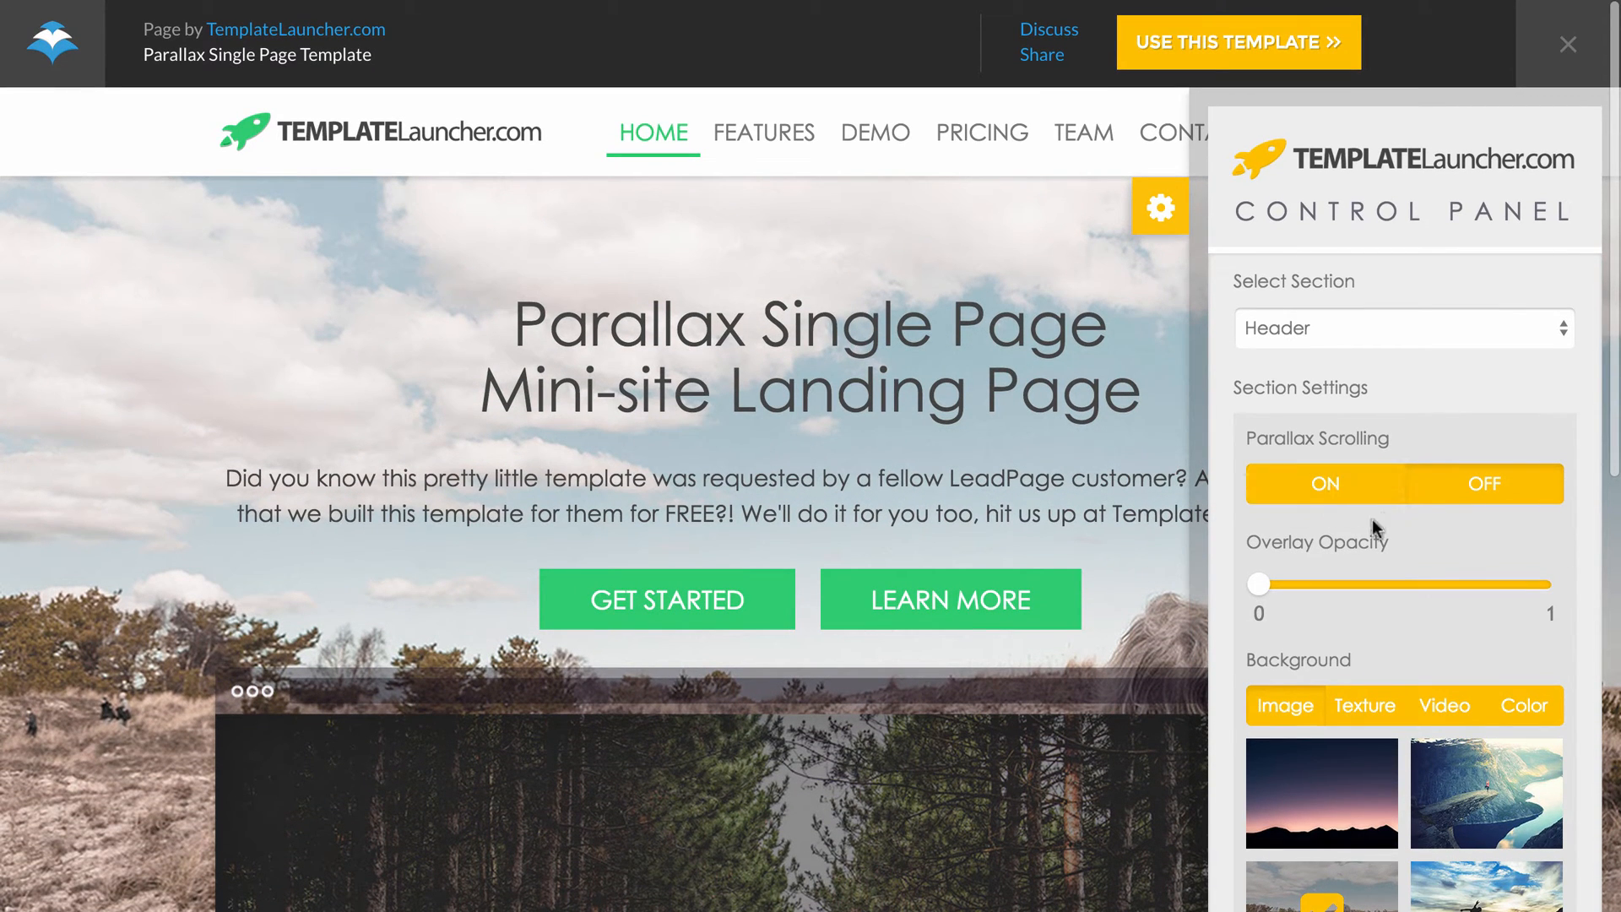
Step: Try the dusk sky and cliff-over-fjord photos as the Header background, returning to the bench photo
{"action": "scroll", "coordinate": [1323, 510], "scroll_direction": "down", "scroll_amount": 1}
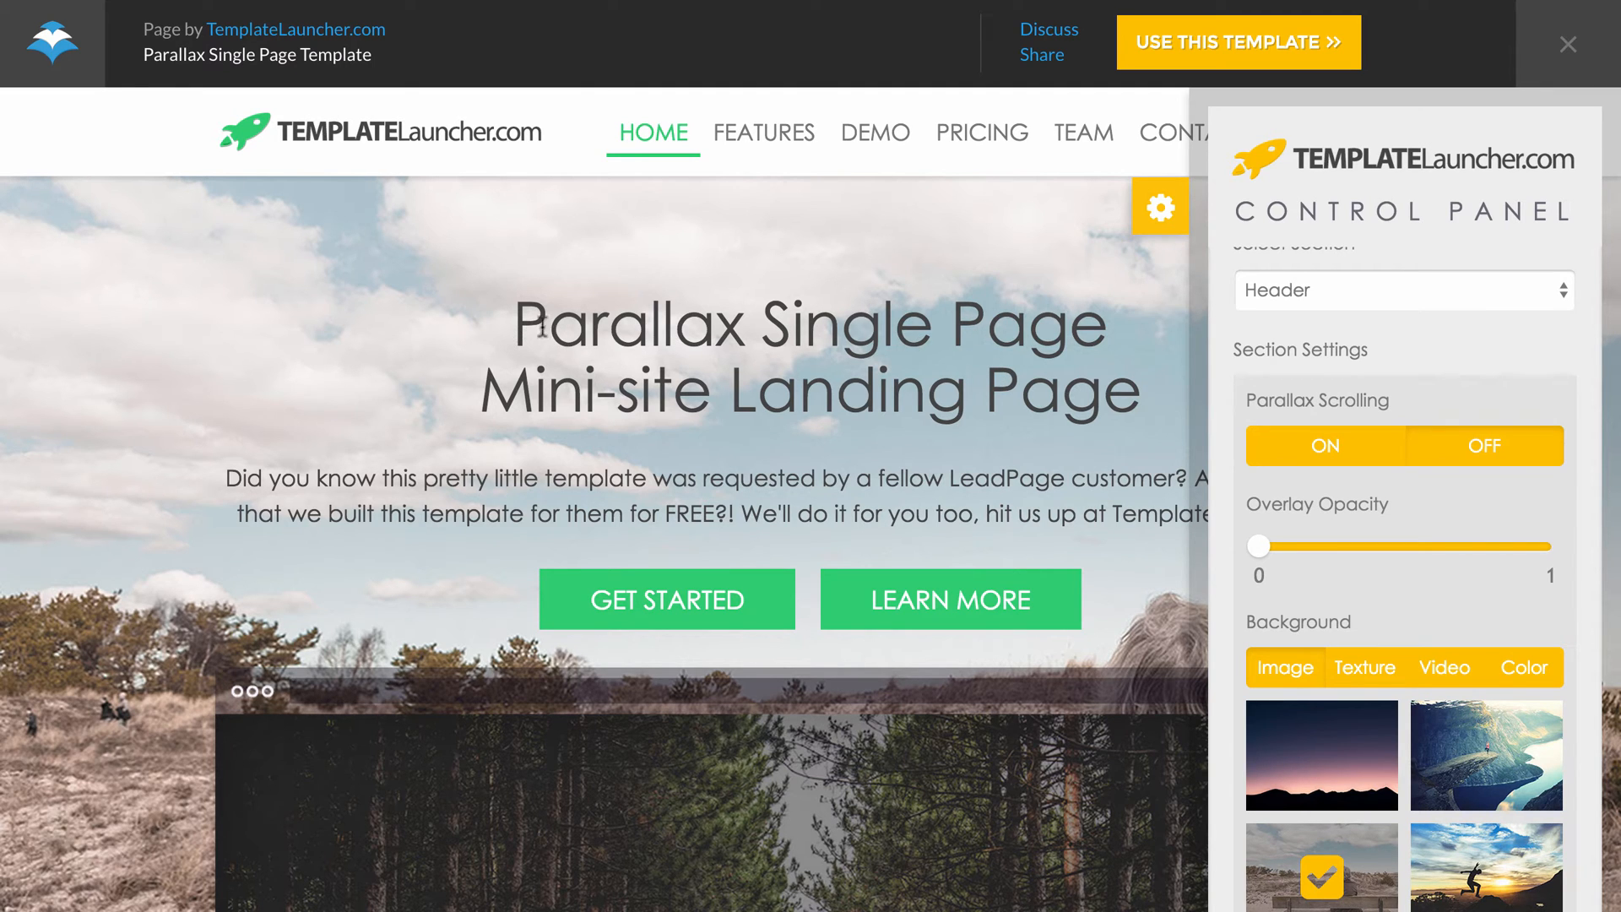
{"action": "scroll", "coordinate": [1339, 561], "scroll_direction": "down", "scroll_amount": 5}
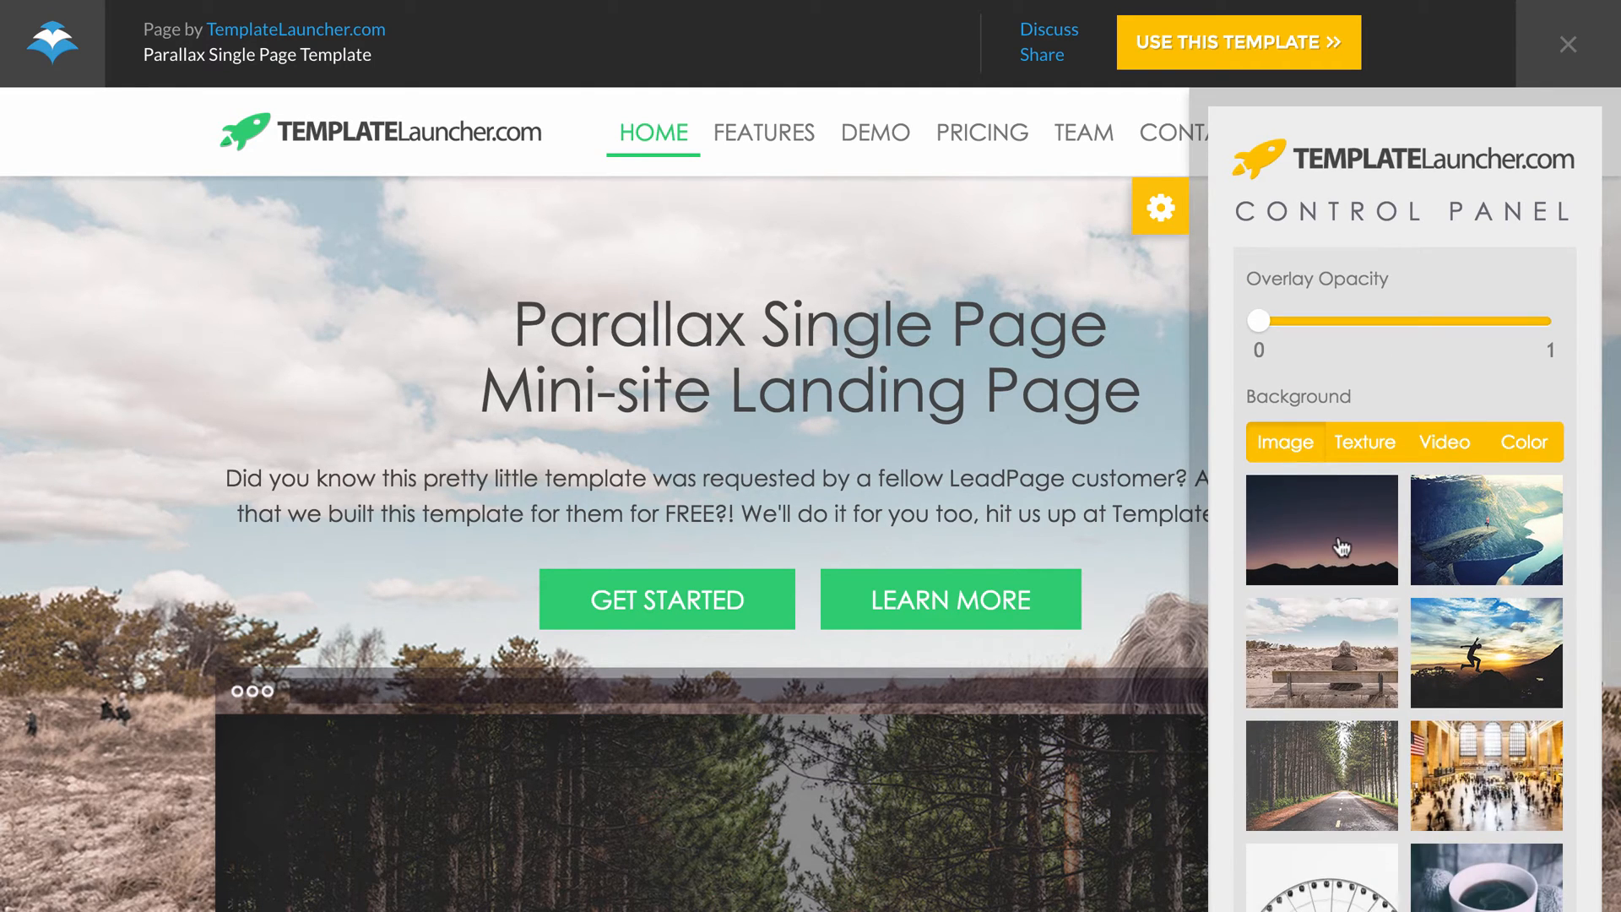
{"action": "left_click", "coordinate": [1342, 548]}
{"action": "scroll", "coordinate": [1383, 586], "scroll_direction": "down", "scroll_amount": 1}
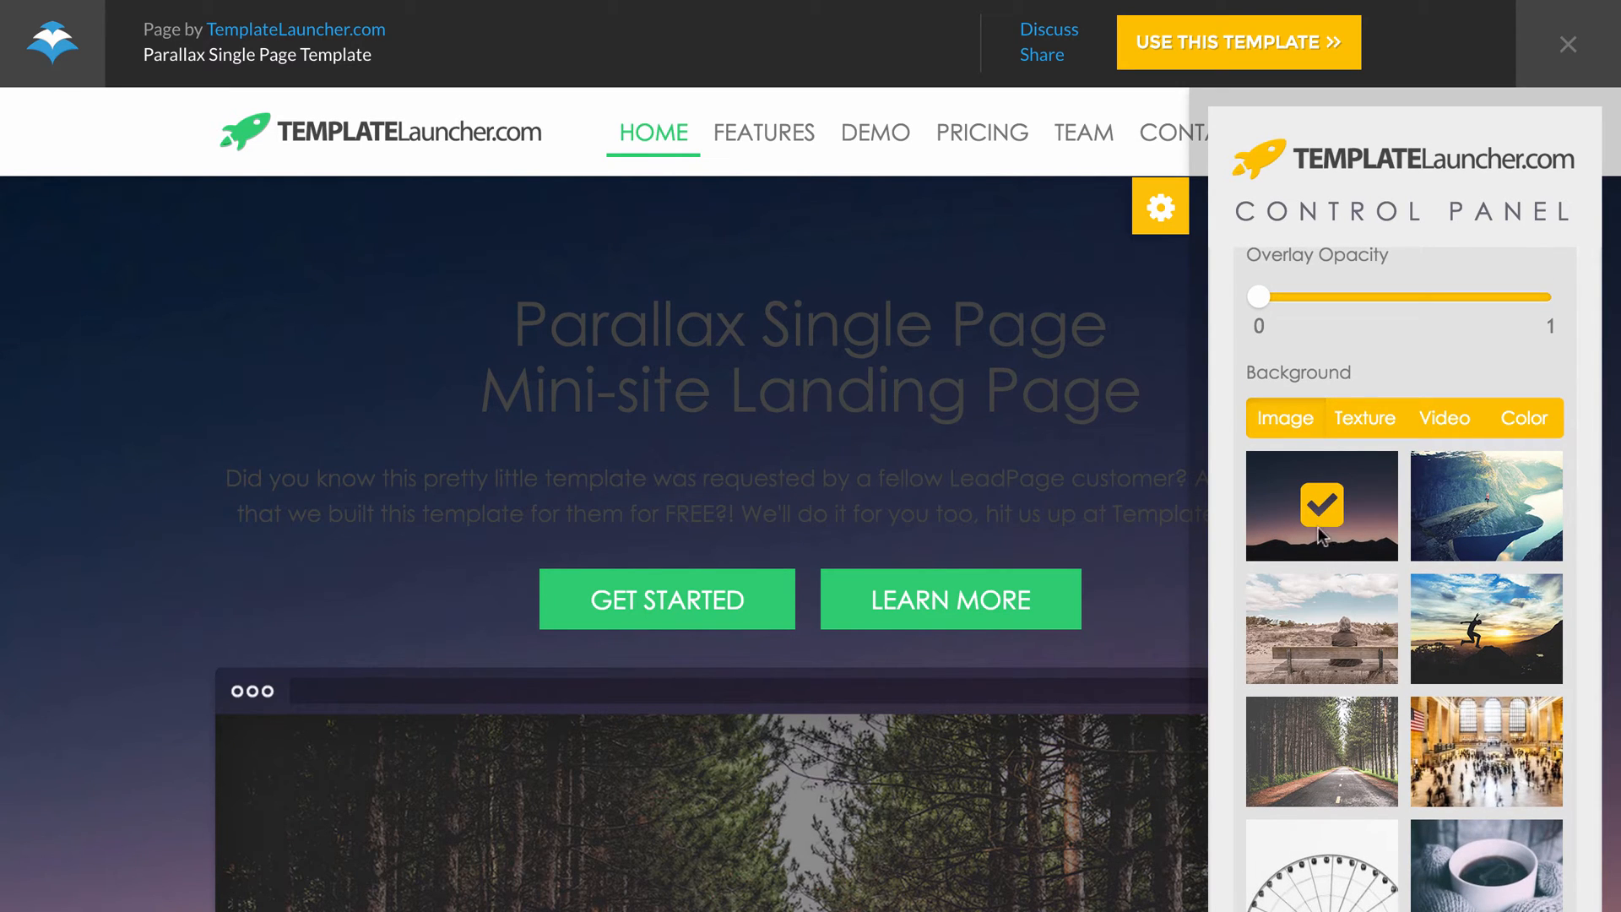
{"action": "left_click", "coordinate": [1456, 518]}
{"action": "left_click", "coordinate": [1323, 625]}
Step: Raise the Header's Overlay Opacity to about 0.3 and check the legibility of the page's main heading against the darkened photo
{"action": "scroll", "coordinate": [1325, 548], "scroll_direction": "up", "scroll_amount": 6}
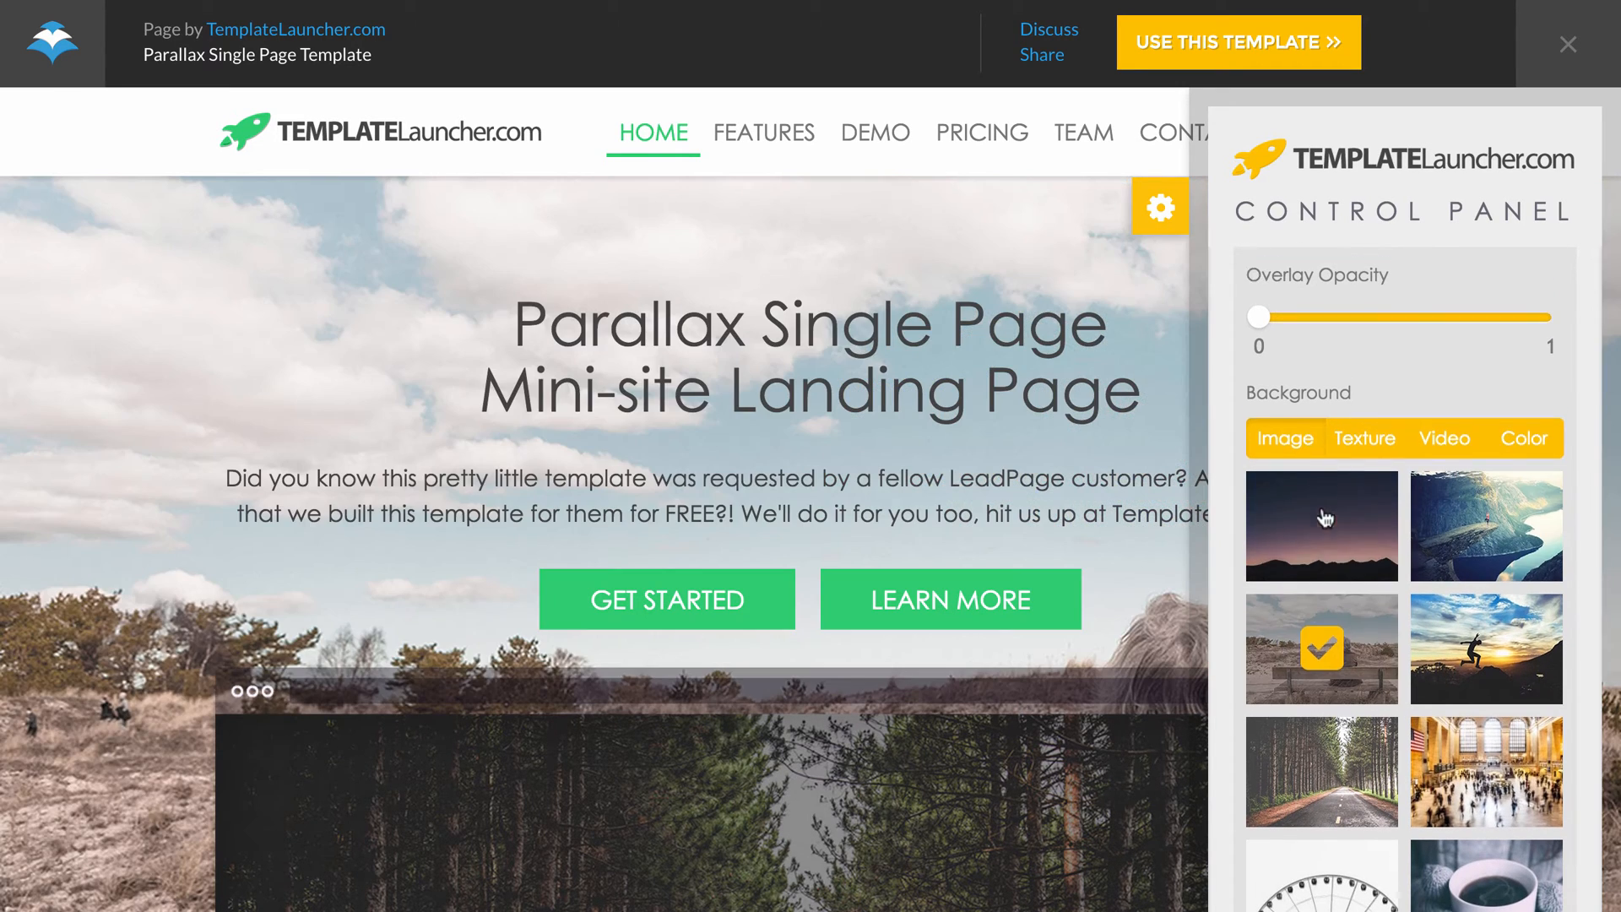
{"action": "left_click_drag", "start_coordinate": [1266, 565], "coordinate": [1349, 575]}
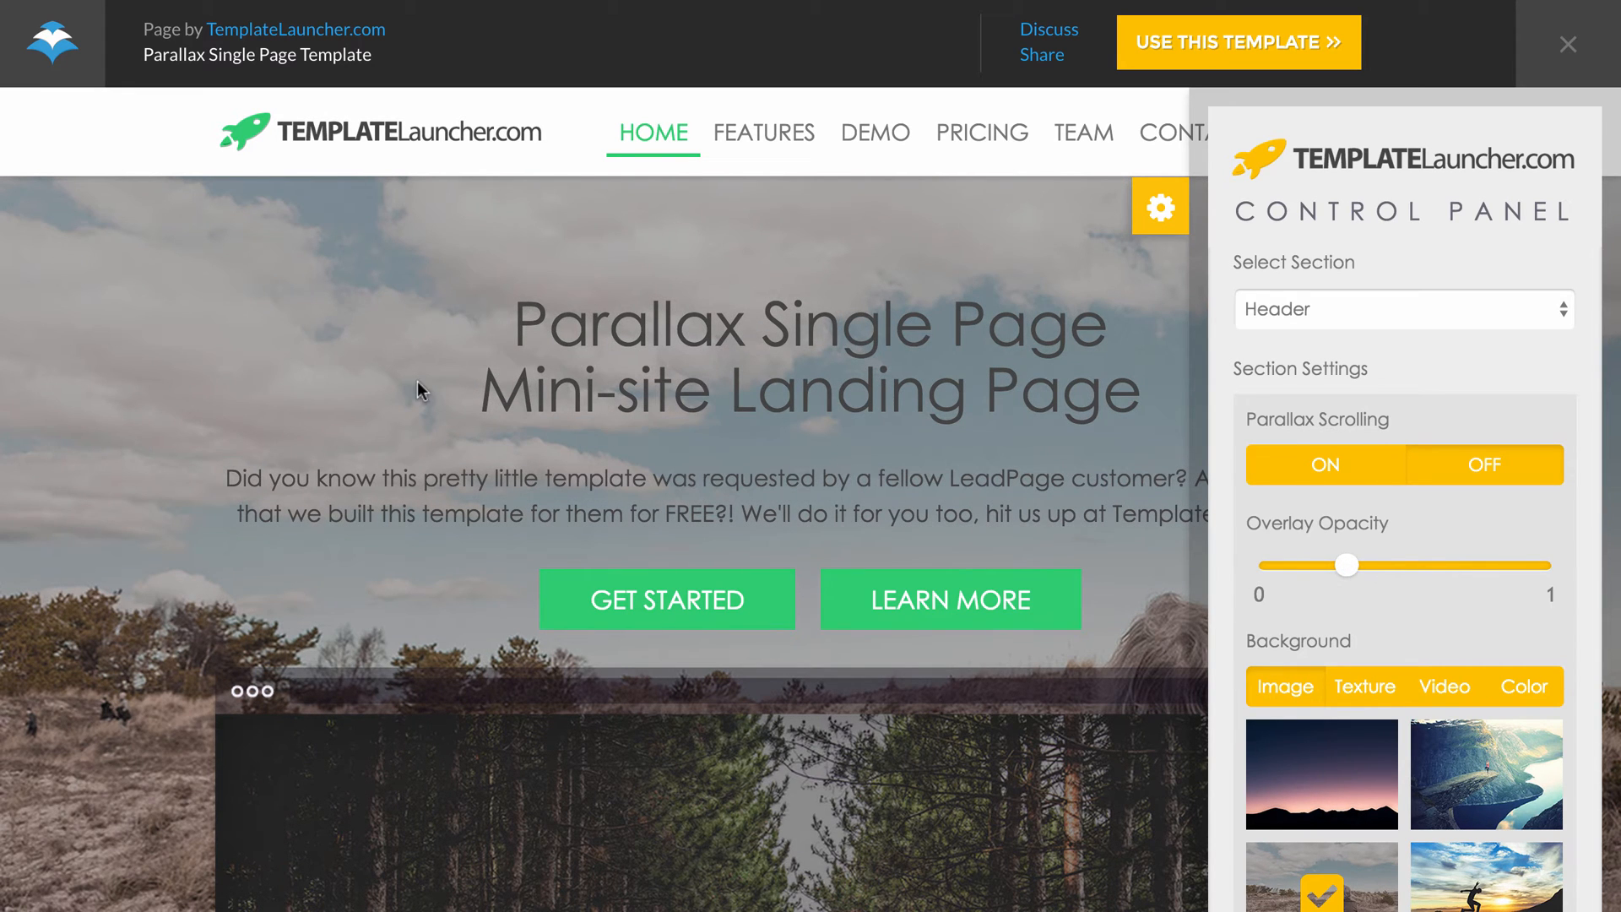
{"action": "left_click_drag", "start_coordinate": [537, 324], "coordinate": [997, 371]}
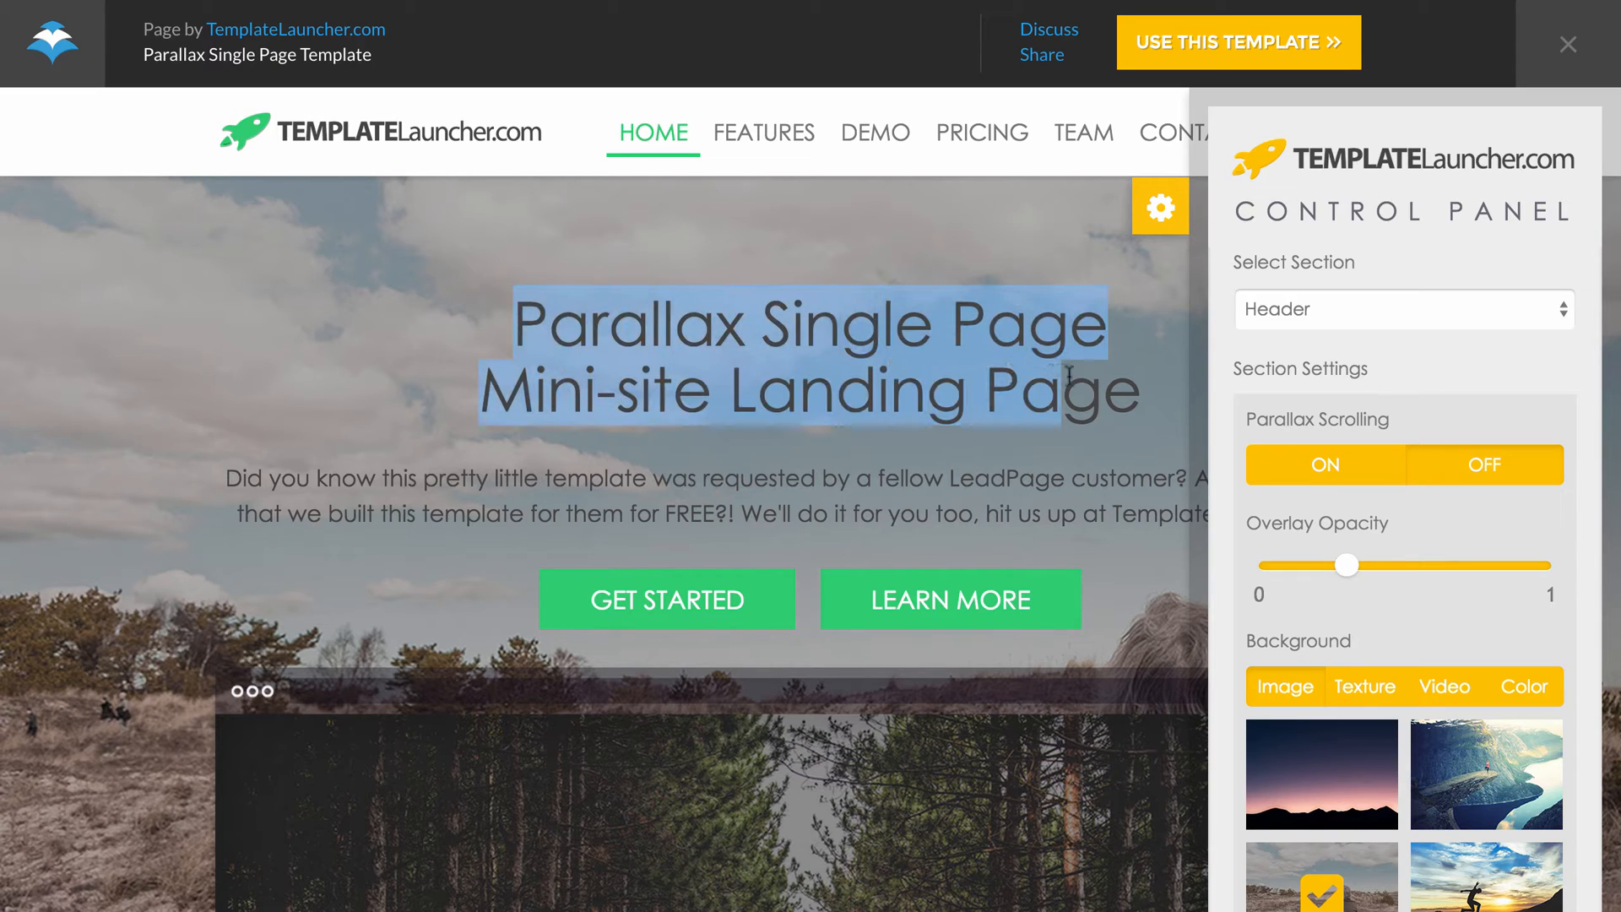
{"action": "left_click_drag", "start_coordinate": [1140, 385], "coordinate": [571, 326]}
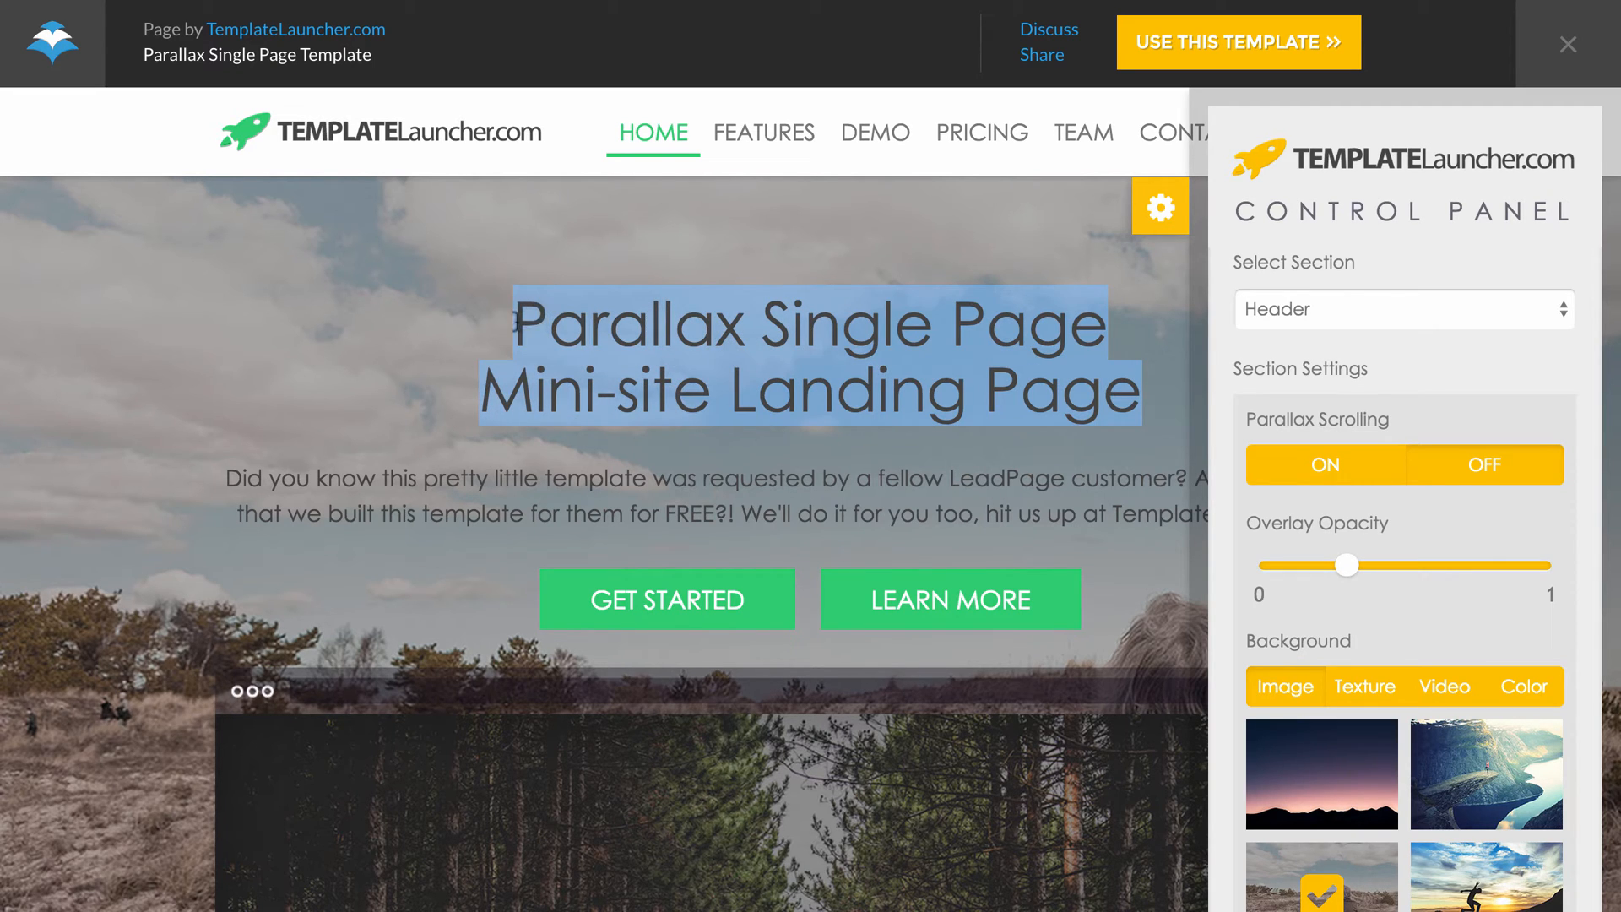
{"action": "left_click", "coordinate": [613, 329]}
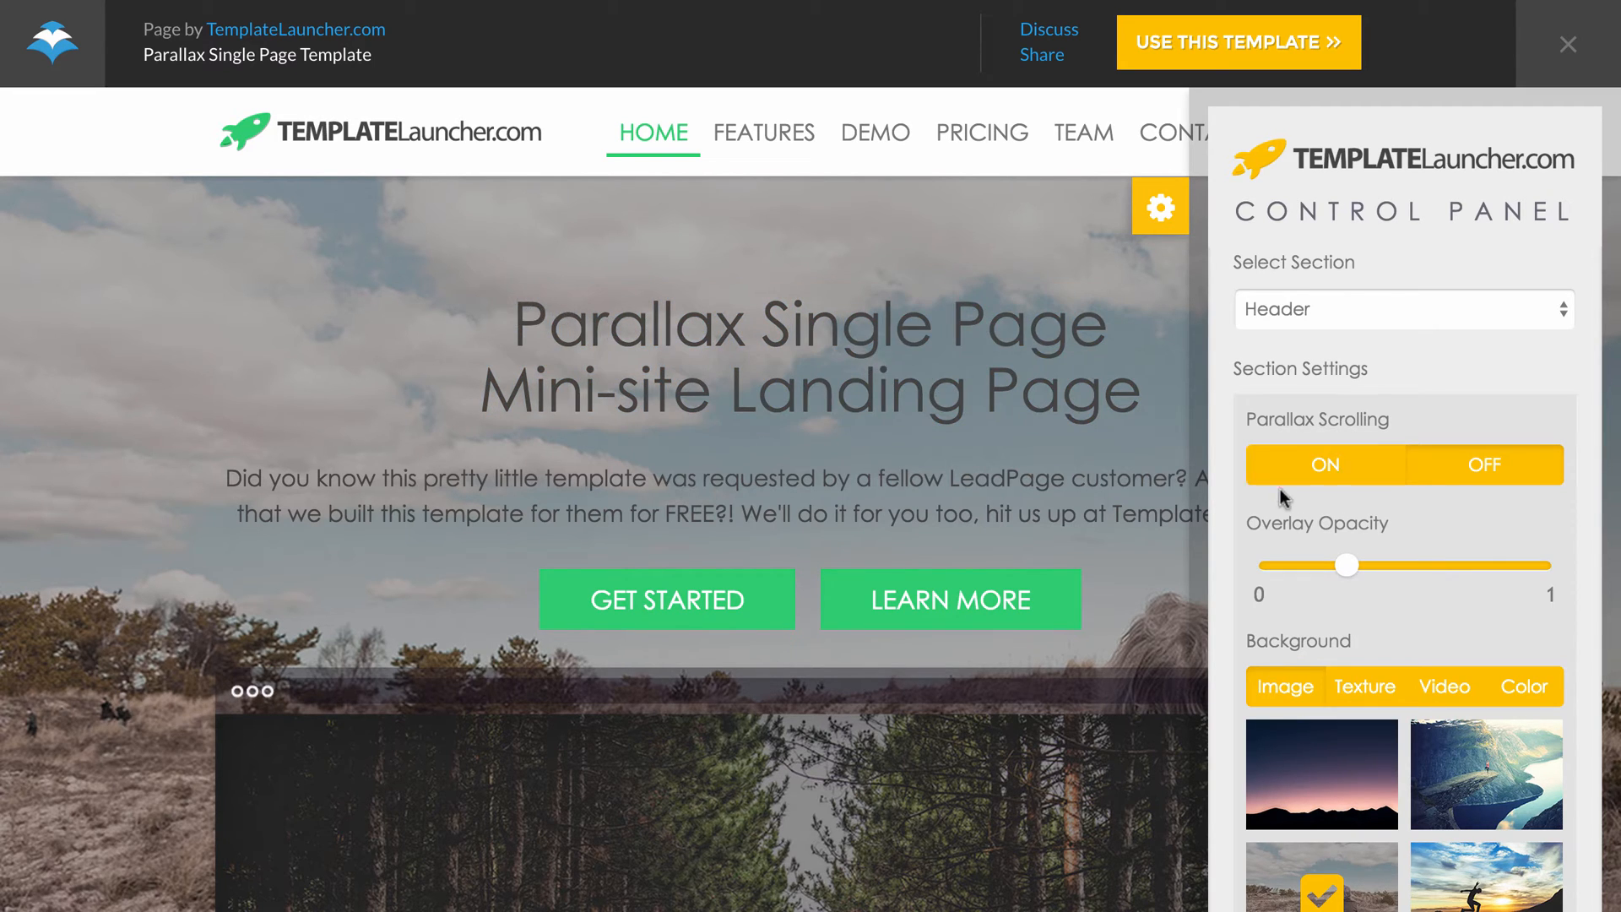
Step: Reset the Header's Overlay Opacity to 0 and apply the dark geometric line texture as its background
{"action": "left_click_drag", "start_coordinate": [1345, 565], "coordinate": [1223, 565]}
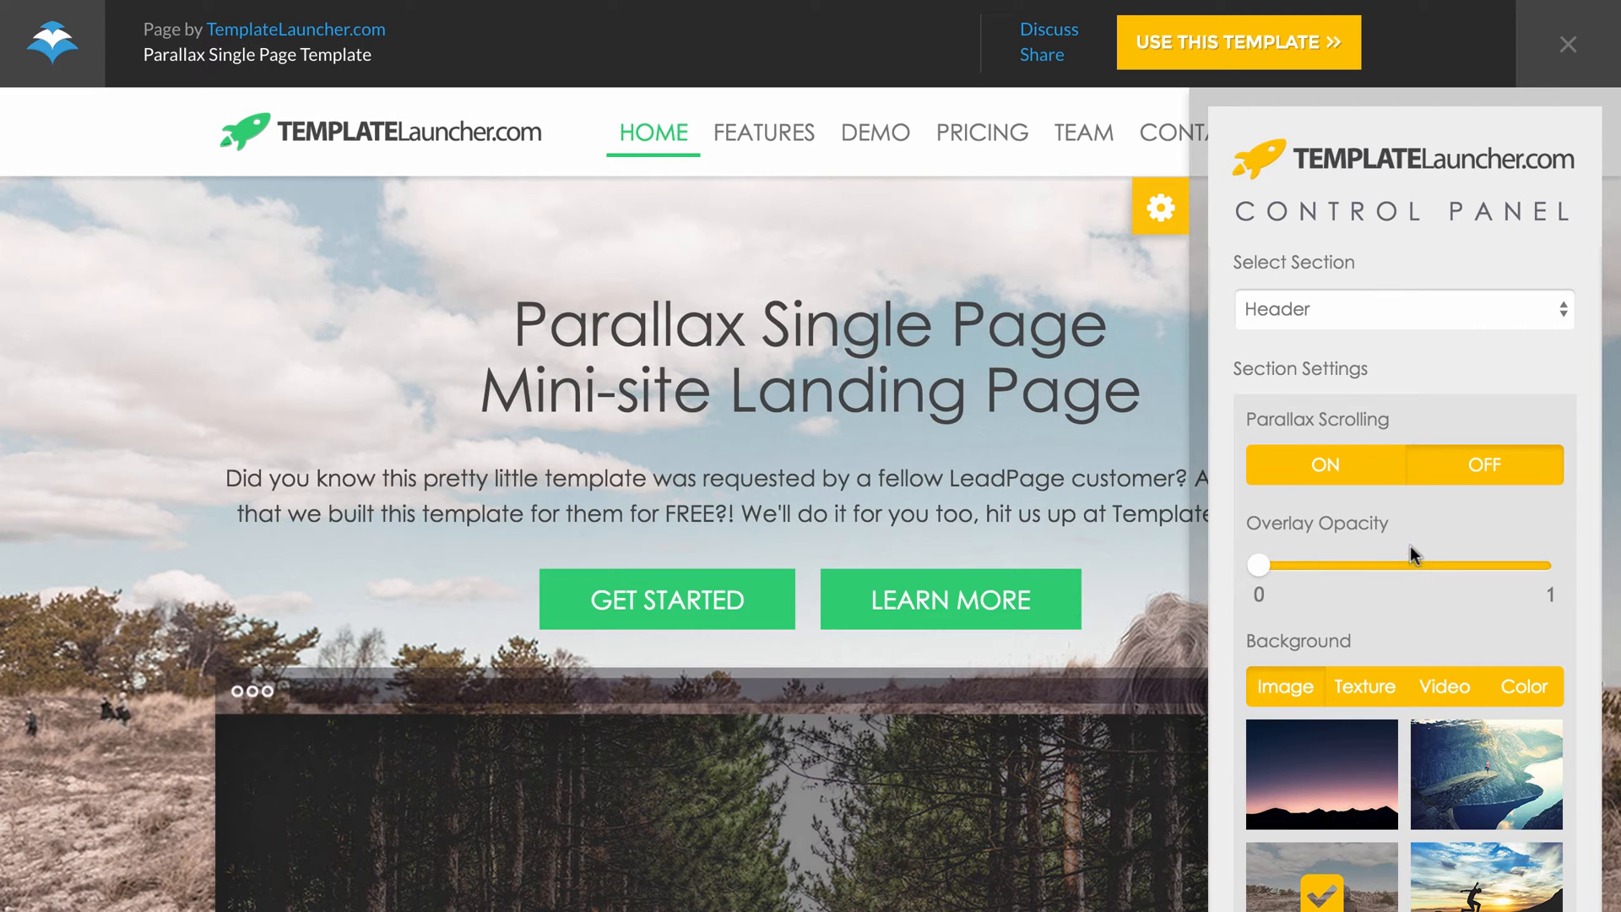
{"action": "scroll", "coordinate": [1402, 544], "scroll_direction": "down", "scroll_amount": 3}
{"action": "left_click", "coordinate": [1378, 548]}
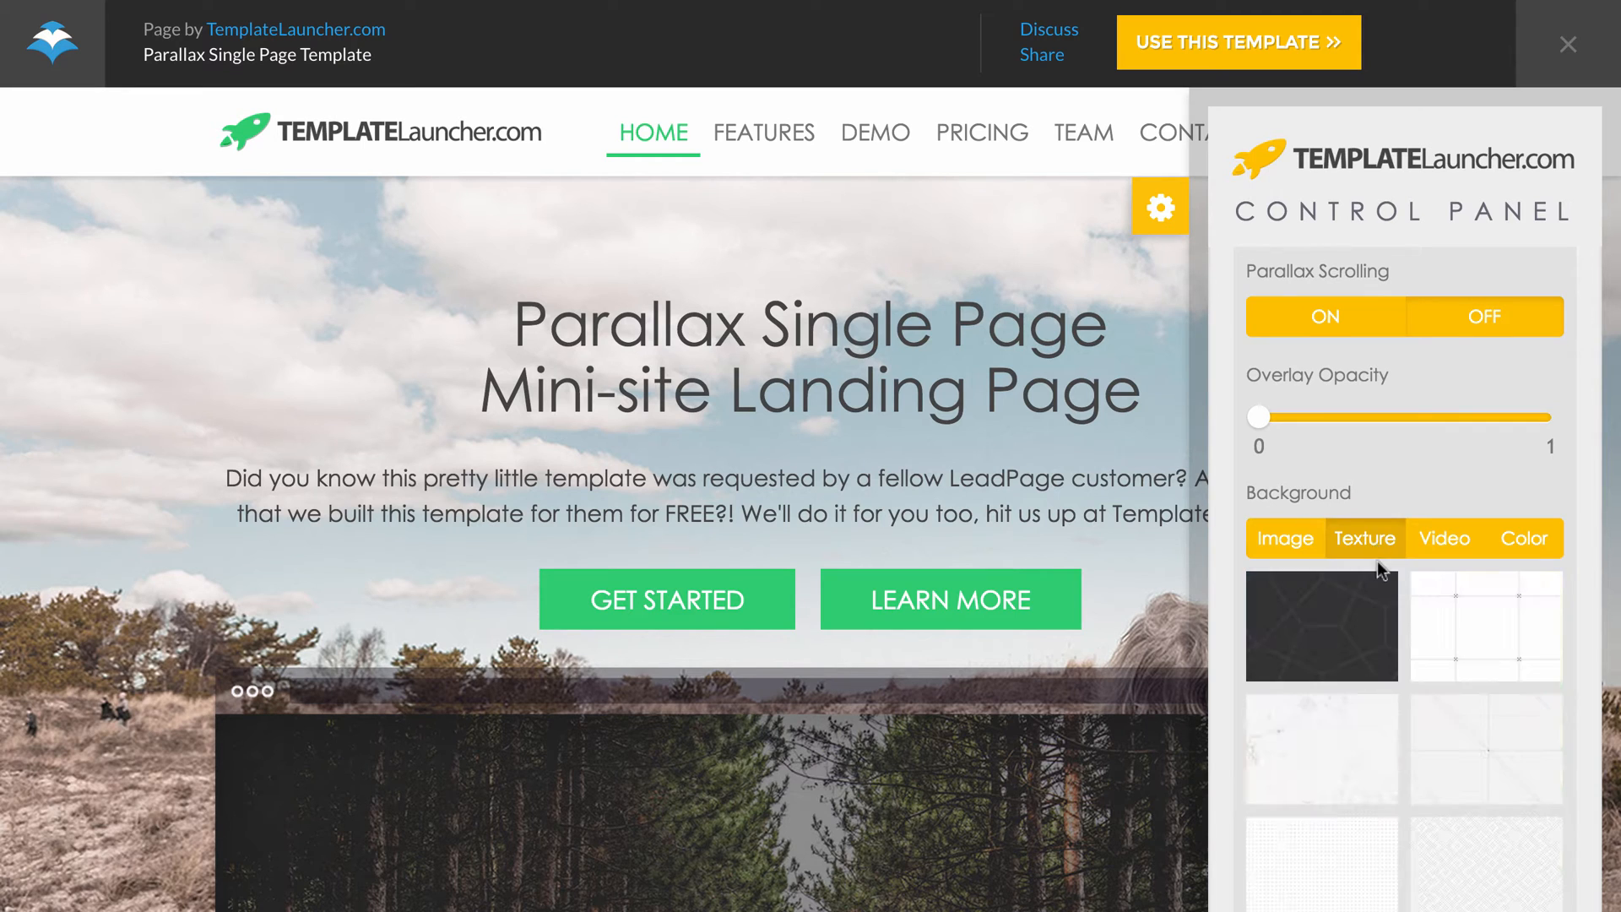
{"action": "scroll", "coordinate": [1376, 561], "scroll_direction": "down", "scroll_amount": 1}
{"action": "left_click", "coordinate": [1379, 574]}
{"action": "scroll", "coordinate": [929, 463], "scroll_direction": "down", "scroll_amount": 3}
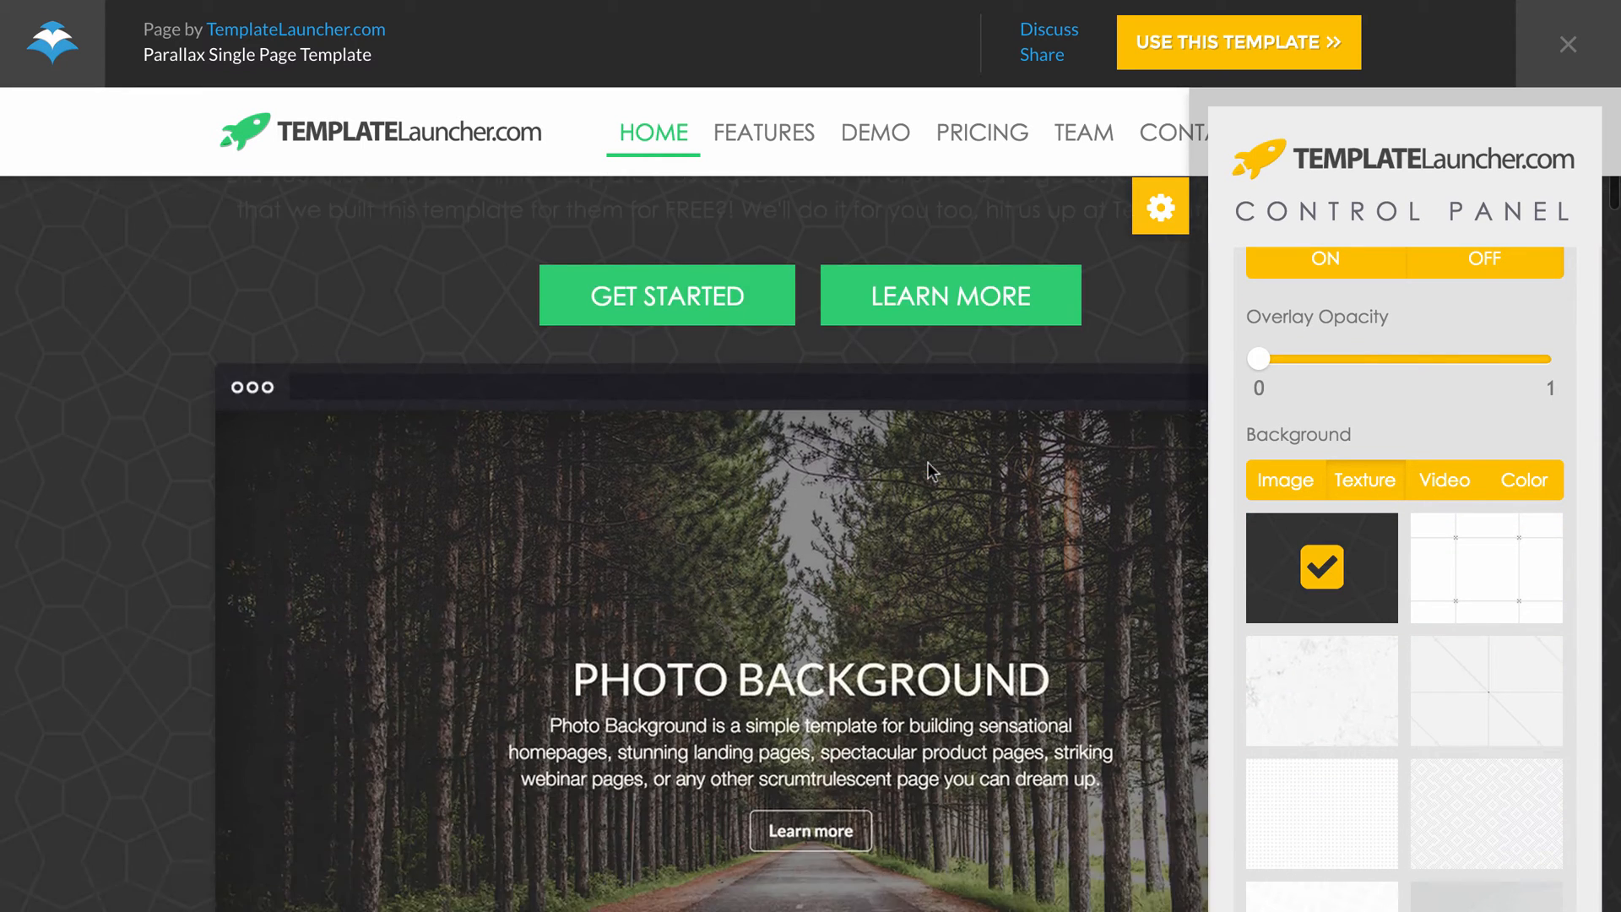
{"action": "scroll", "coordinate": [929, 463], "scroll_direction": "up", "scroll_amount": 3}
{"action": "scroll", "coordinate": [1456, 464], "scroll_direction": "up", "scroll_amount": 3}
{"action": "scroll", "coordinate": [1436, 489], "scroll_direction": "down", "scroll_amount": 2}
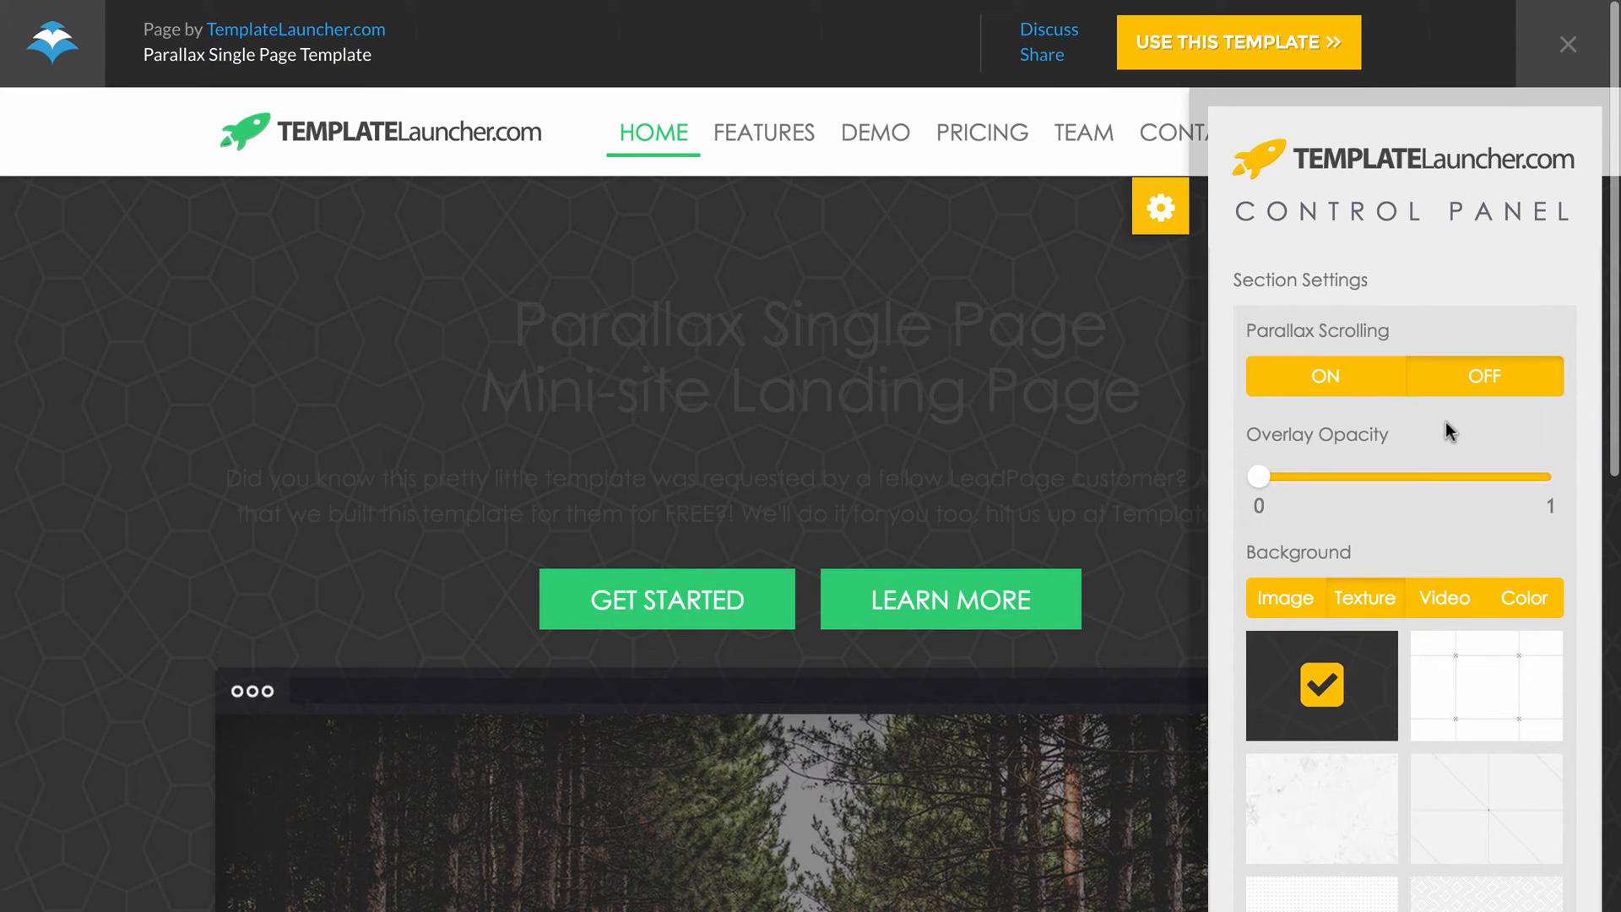
{"action": "scroll", "coordinate": [923, 442], "scroll_direction": "down", "scroll_amount": 3}
{"action": "scroll", "coordinate": [923, 442], "scroll_direction": "up", "scroll_amount": 3}
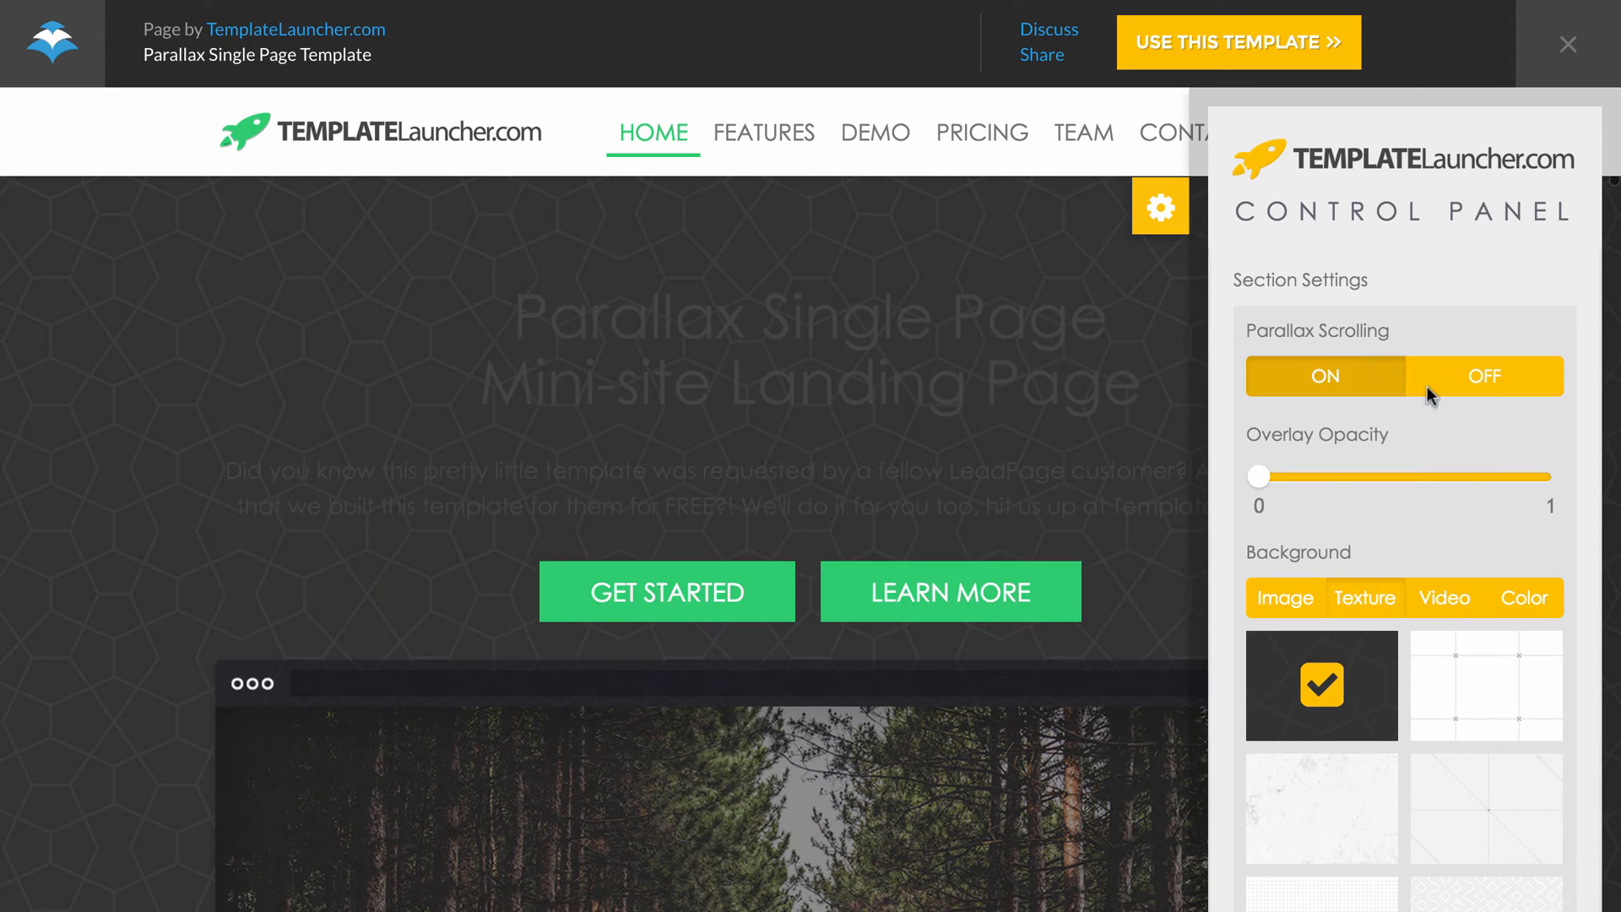
Step: Apply the autumn tree branches video as the Header's background and check how it scrolls with the page
{"action": "left_click", "coordinate": [1436, 601]}
{"action": "scroll", "coordinate": [1427, 599], "scroll_direction": "down", "scroll_amount": 1}
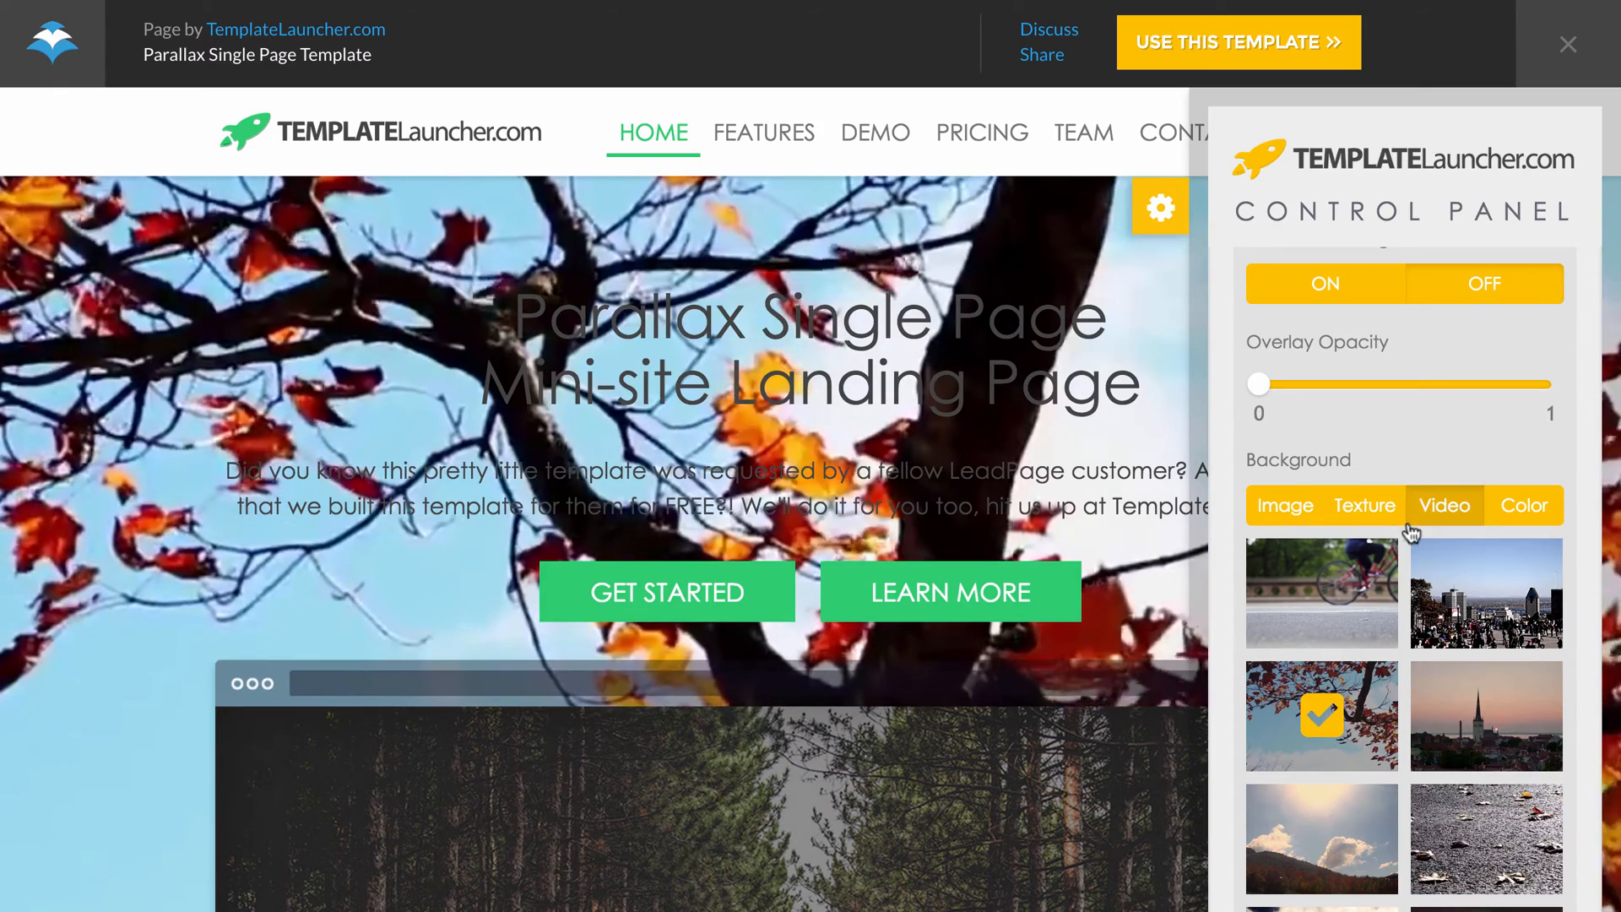
{"action": "scroll", "coordinate": [804, 475], "scroll_direction": "down", "scroll_amount": 1}
{"action": "scroll", "coordinate": [806, 476], "scroll_direction": "down", "scroll_amount": 3}
{"action": "scroll", "coordinate": [807, 476], "scroll_direction": "up", "scroll_amount": 2}
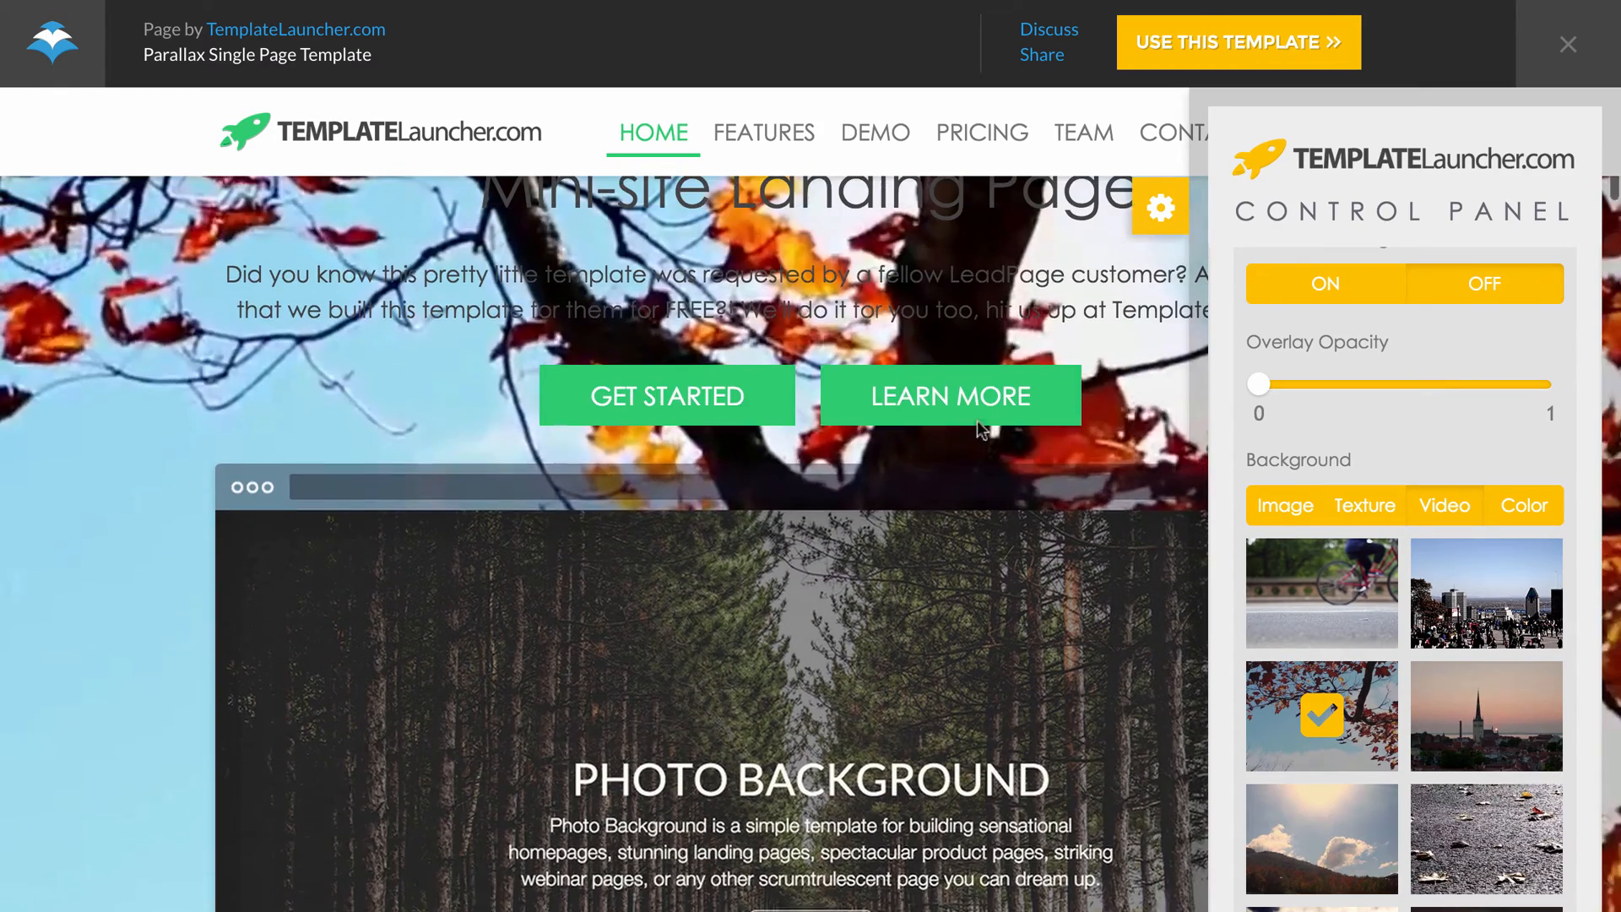
{"action": "scroll", "coordinate": [1324, 472], "scroll_direction": "up", "scroll_amount": 1}
{"action": "scroll", "coordinate": [1113, 478], "scroll_direction": "up", "scroll_amount": 2}
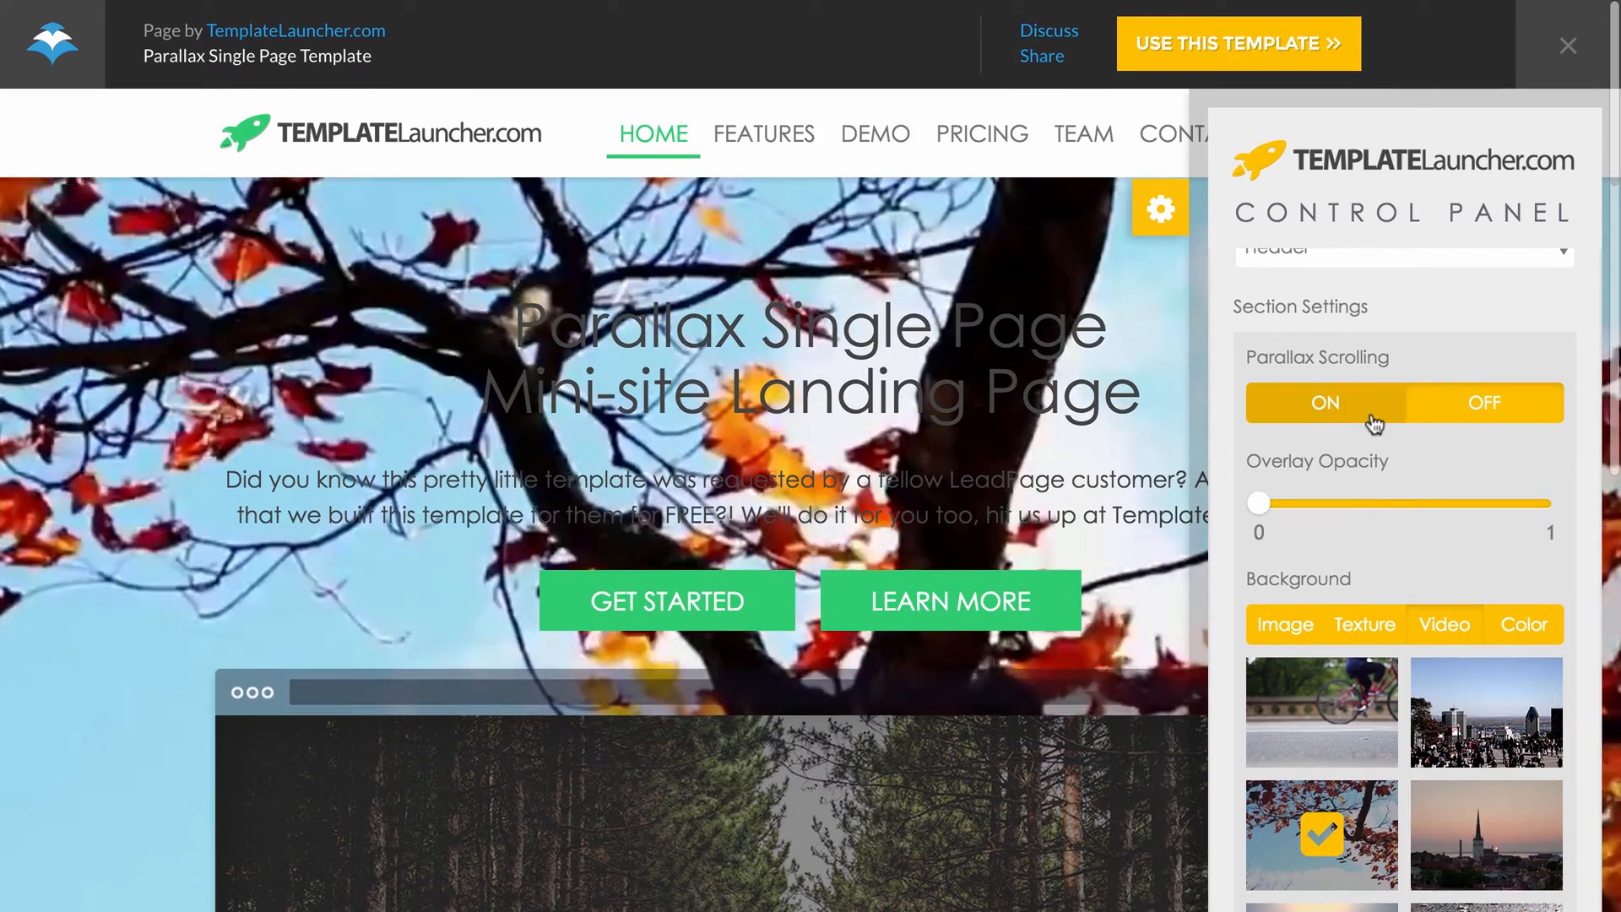
Step: Turn Parallax Scrolling on for the Header and check how the video background scrolls
{"action": "left_click", "coordinate": [1353, 419]}
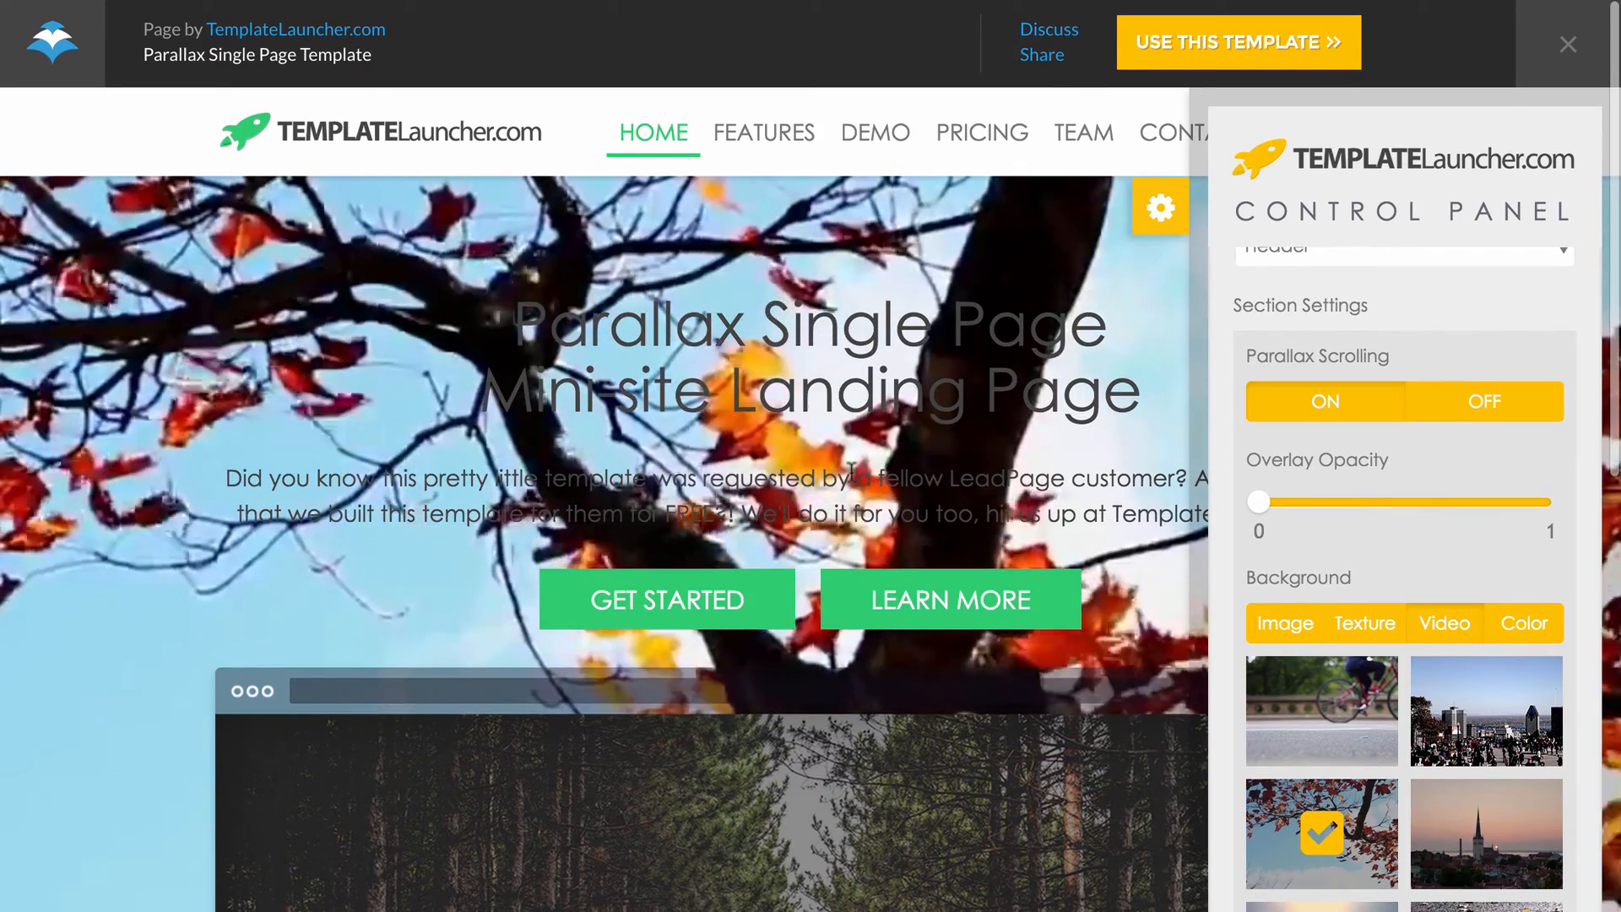
{"action": "scroll", "coordinate": [852, 473], "scroll_direction": "down", "scroll_amount": 10}
{"action": "scroll", "coordinate": [849, 470], "scroll_direction": "up", "scroll_amount": 10}
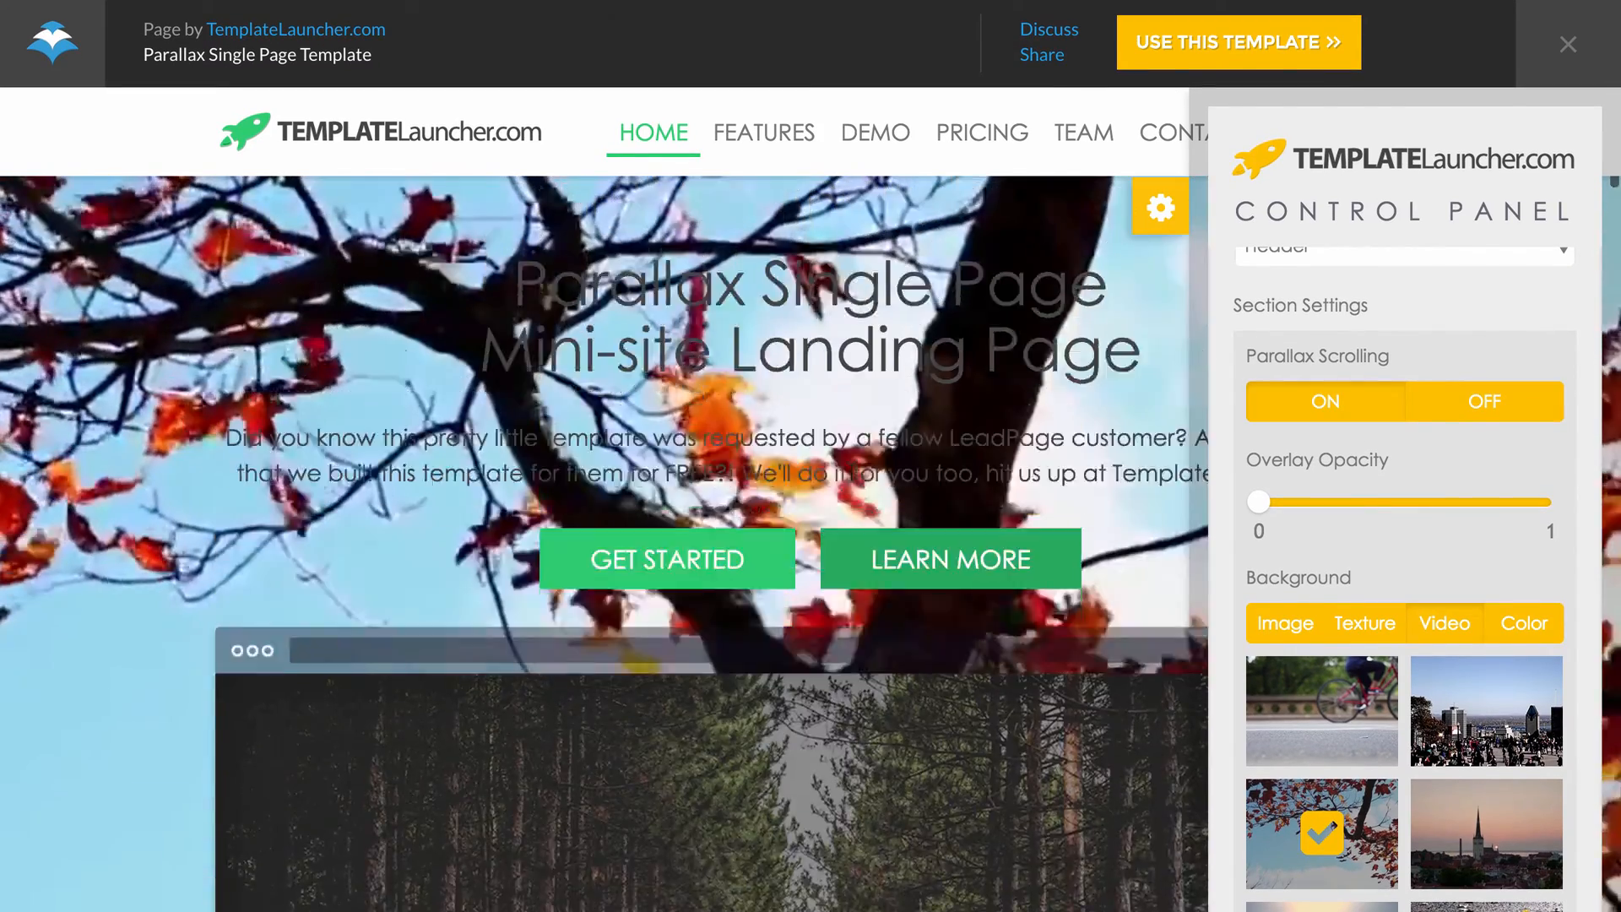
{"action": "scroll", "coordinate": [1258, 421], "scroll_direction": "up", "scroll_amount": 2}
{"action": "scroll", "coordinate": [1258, 421], "scroll_direction": "up", "scroll_amount": 2}
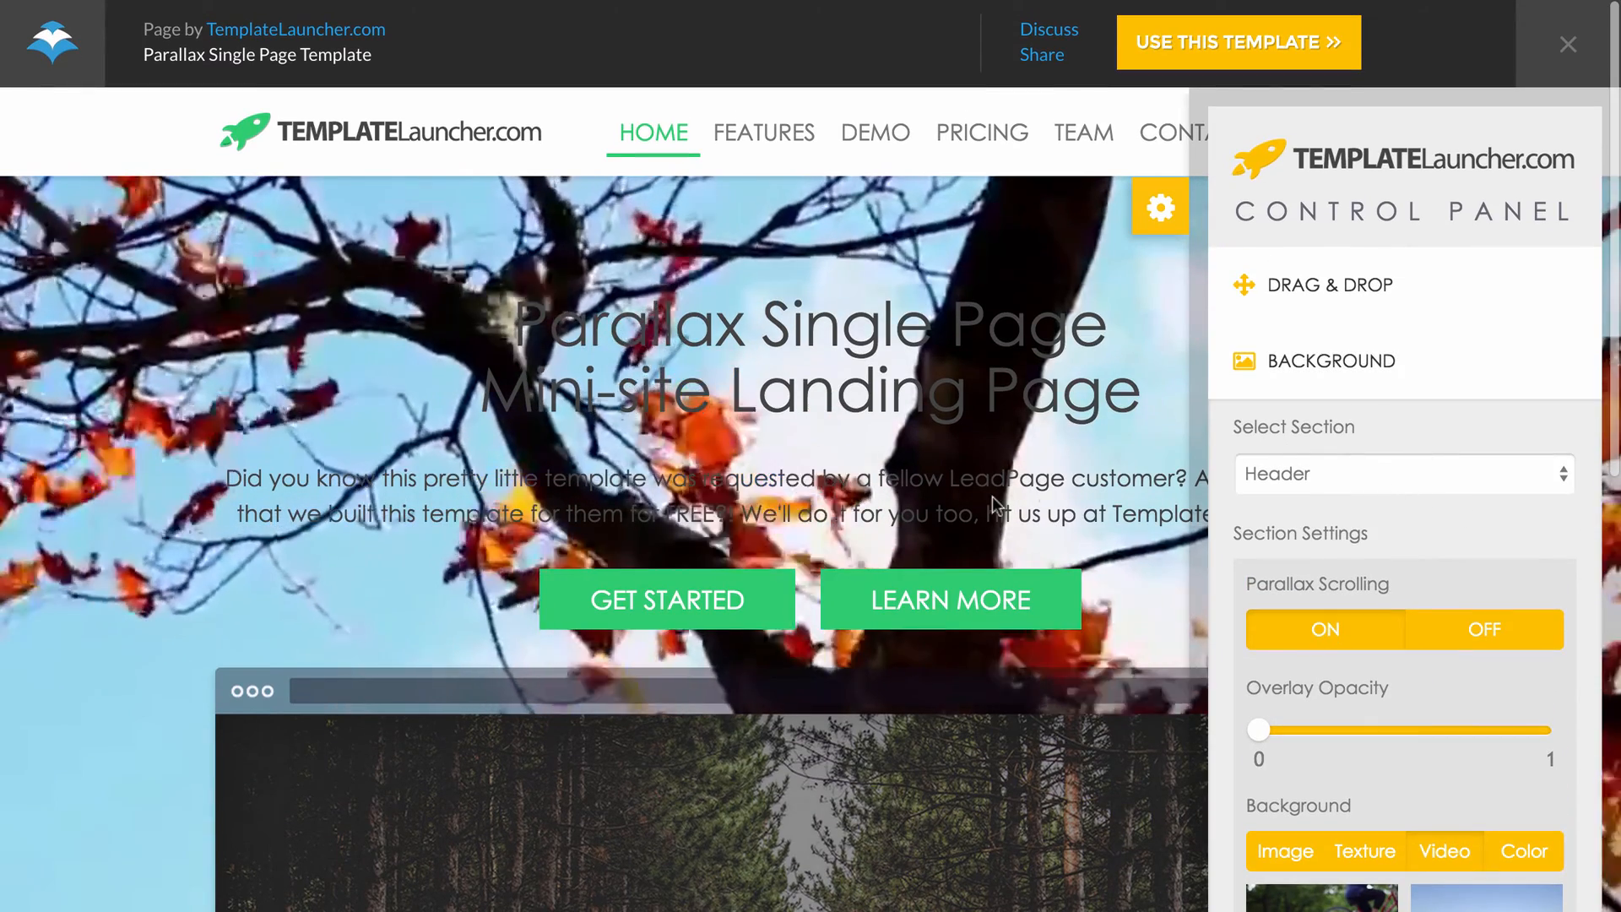
Step: Select the Pricing section for background editing and examine its pricing columns on the page
{"action": "left_click", "coordinate": [1419, 477]}
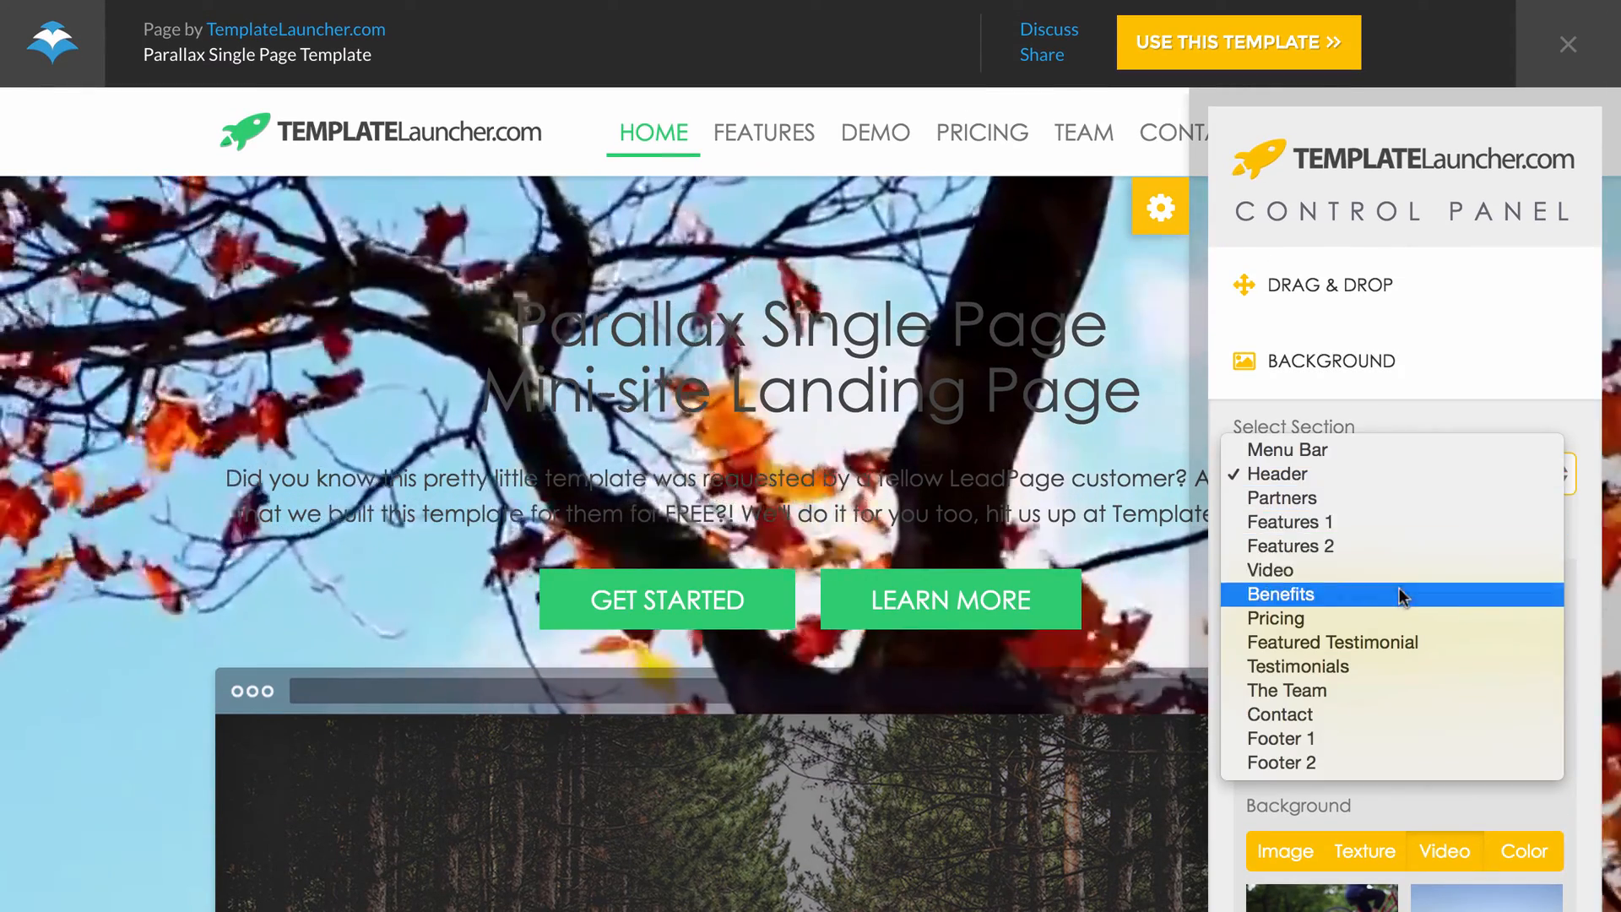
{"action": "left_click", "coordinate": [1395, 619]}
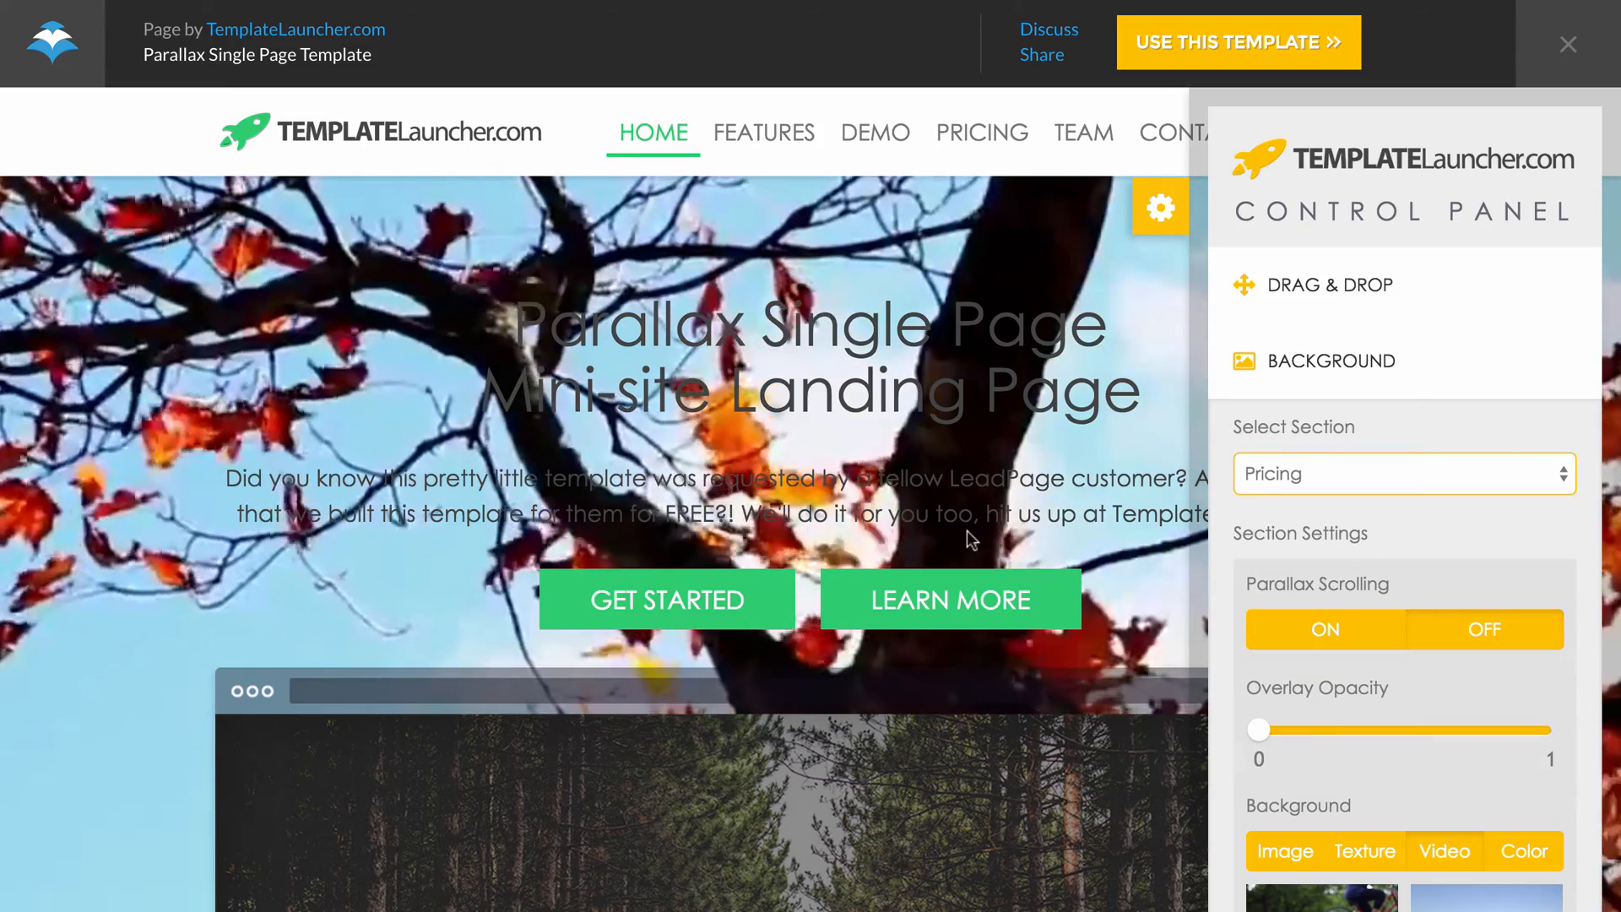
{"action": "scroll", "coordinate": [1065, 437], "scroll_direction": "down", "scroll_amount": 20}
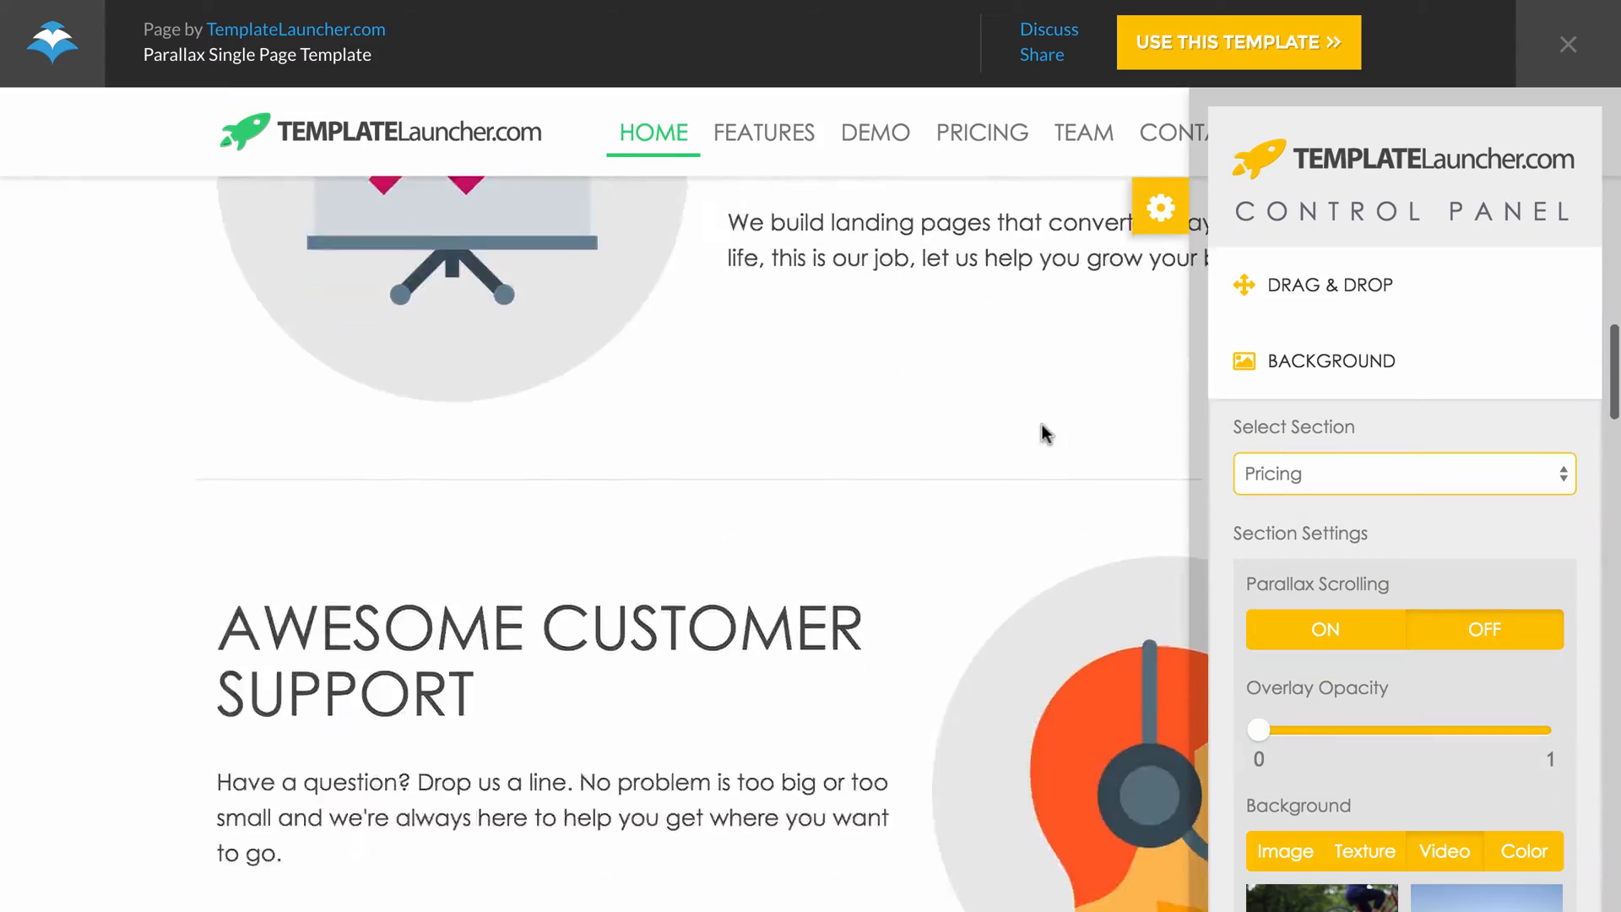
{"action": "scroll", "coordinate": [1040, 422], "scroll_direction": "down", "scroll_amount": 20}
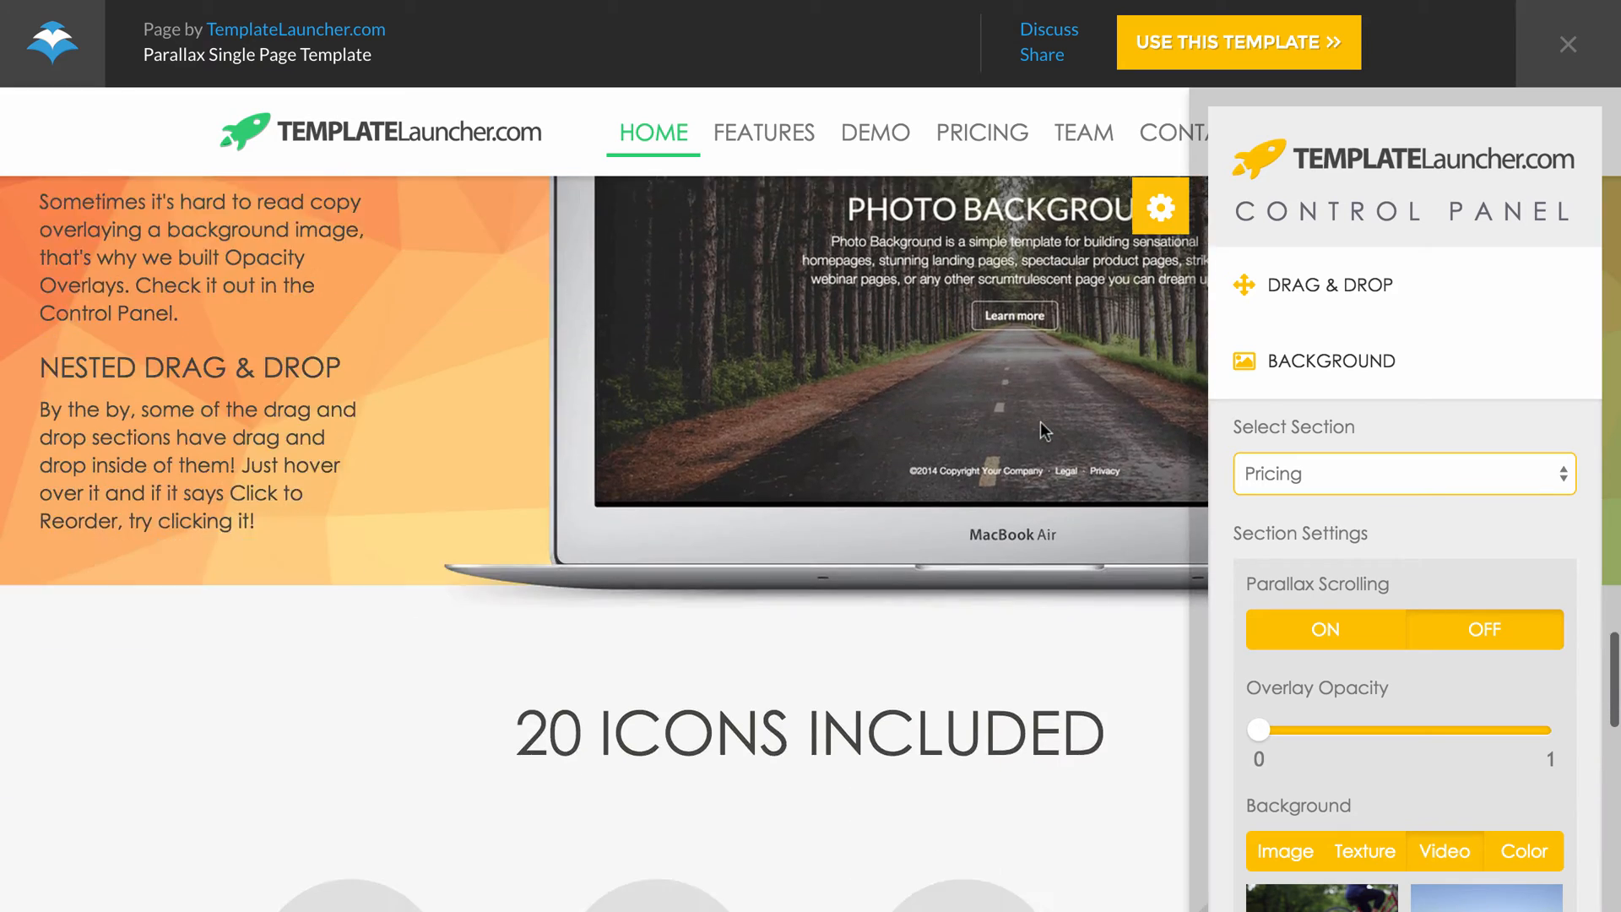
{"action": "scroll", "coordinate": [1041, 422], "scroll_direction": "down", "scroll_amount": 20}
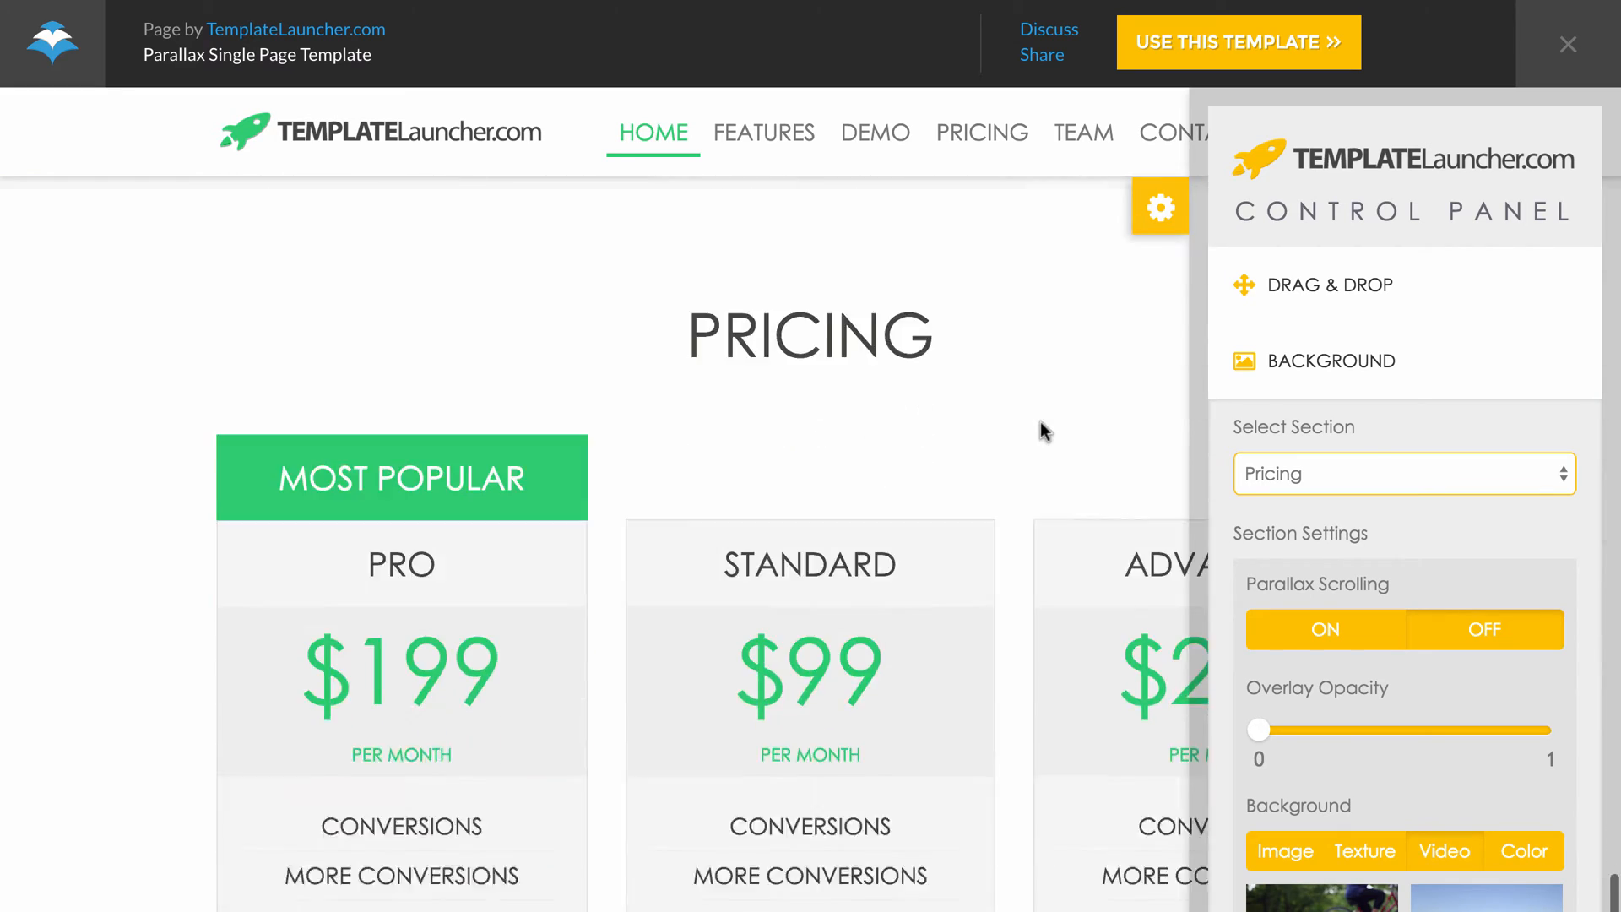
{"action": "scroll", "coordinate": [1040, 422], "scroll_direction": "down", "scroll_amount": 5}
{"action": "scroll", "coordinate": [1040, 423], "scroll_direction": "up", "scroll_amount": 7}
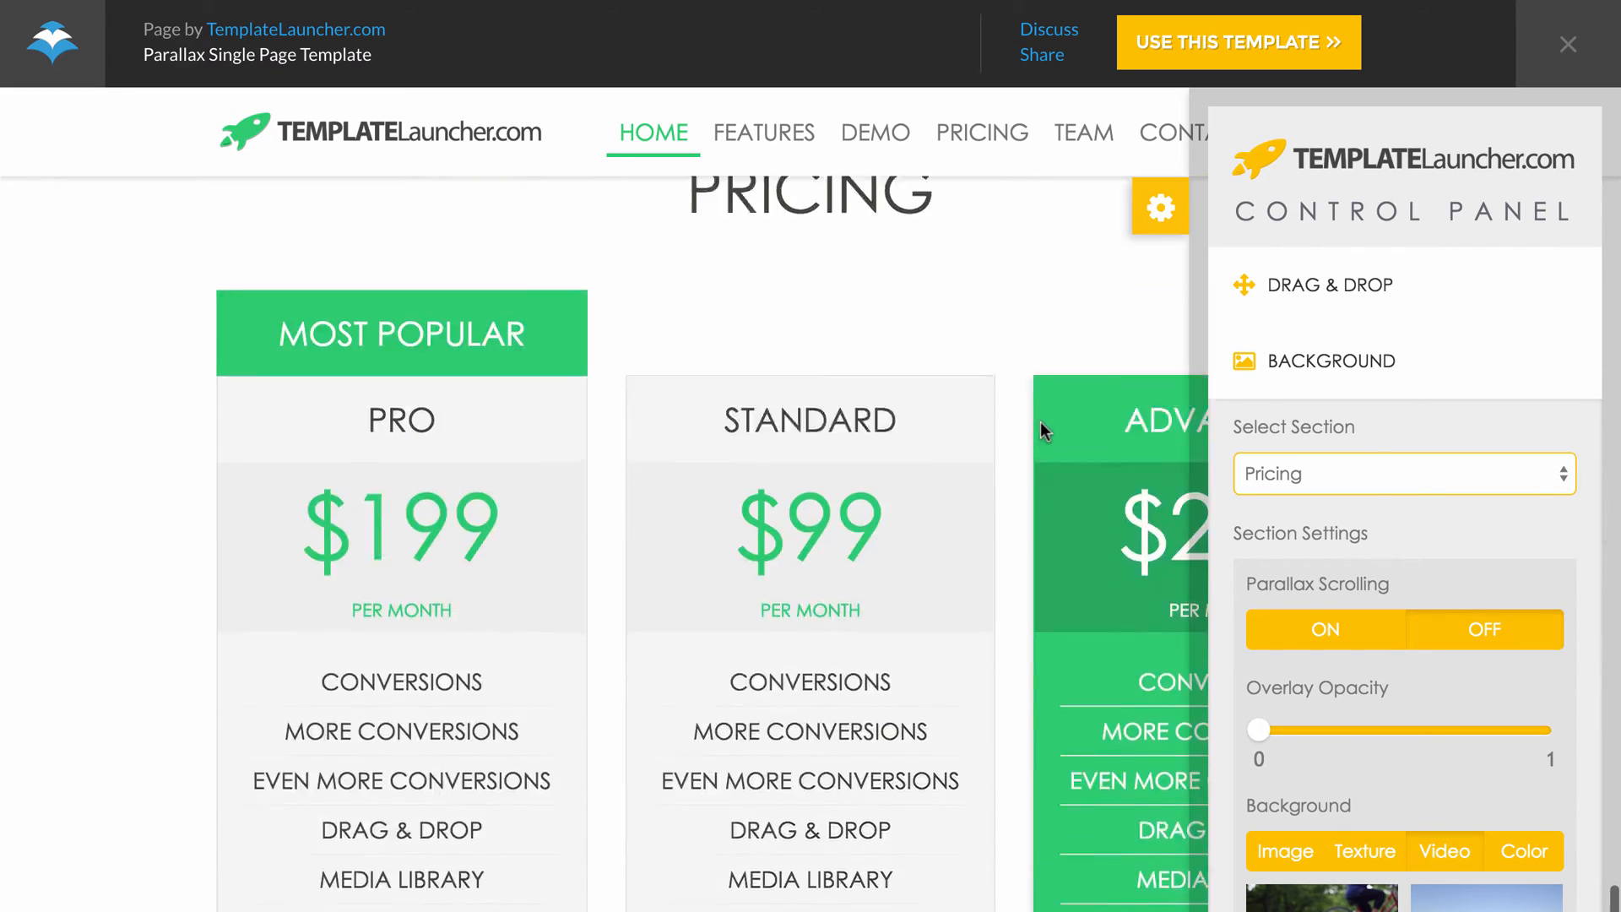
{"action": "scroll", "coordinate": [1041, 422], "scroll_direction": "down", "scroll_amount": 1}
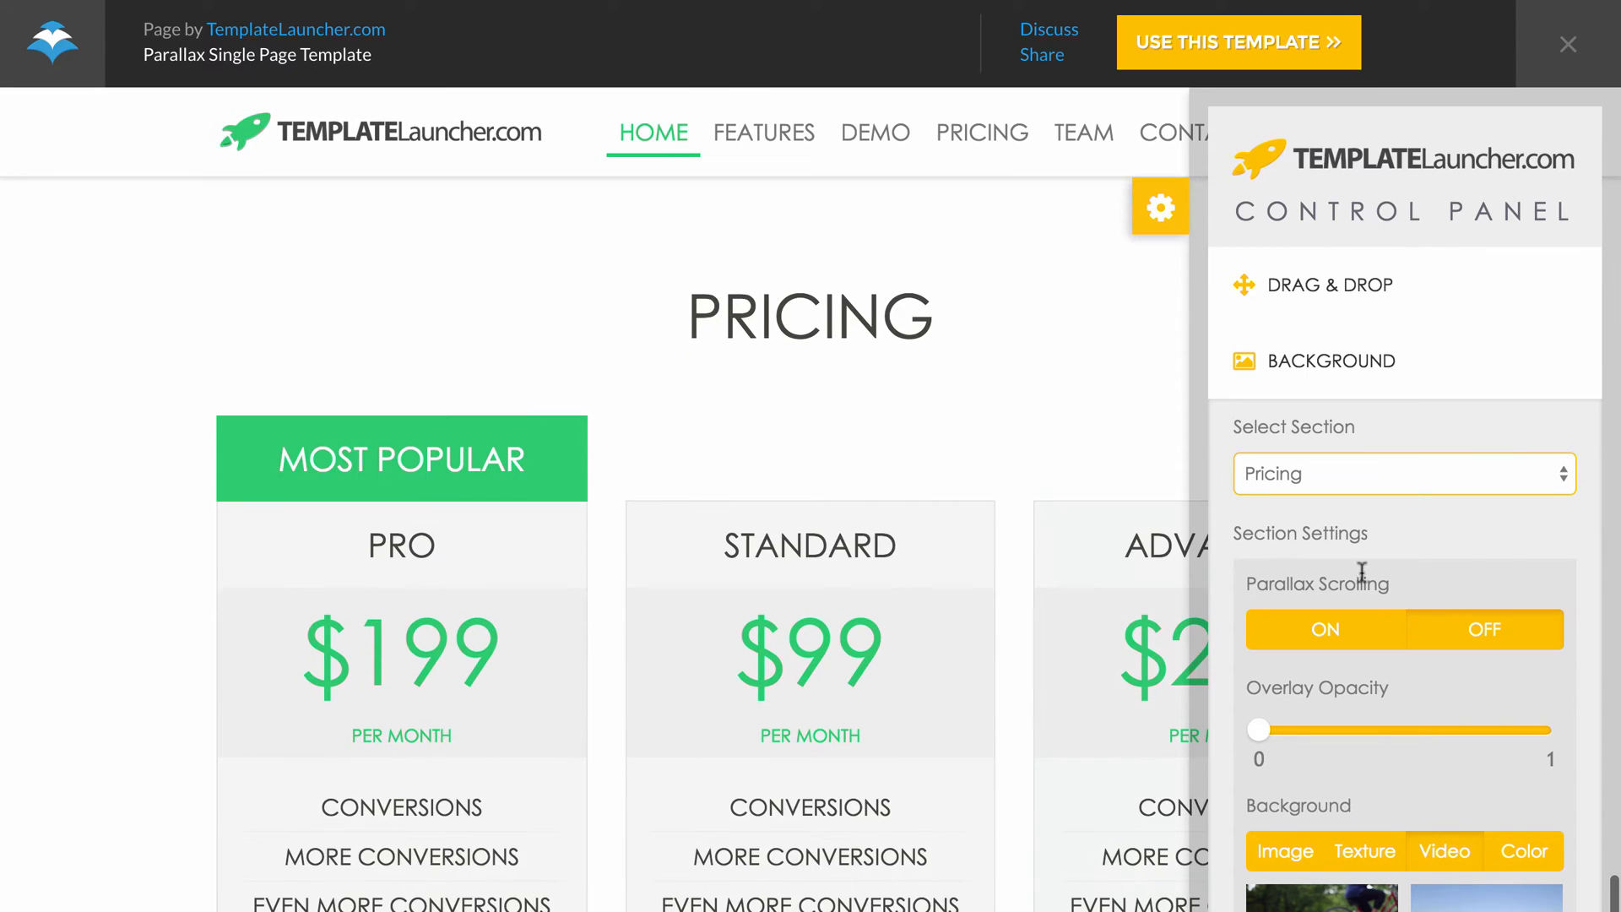
Step: Apply the dark underwater diver photo as the Pricing section's background image and check it behind the pricing columns
{"action": "scroll", "coordinate": [1431, 596], "scroll_direction": "down", "scroll_amount": 2}
{"action": "scroll", "coordinate": [1430, 596], "scroll_direction": "down", "scroll_amount": 3}
{"action": "left_click", "coordinate": [1292, 472]}
{"action": "scroll", "coordinate": [1365, 521], "scroll_direction": "down", "scroll_amount": 10}
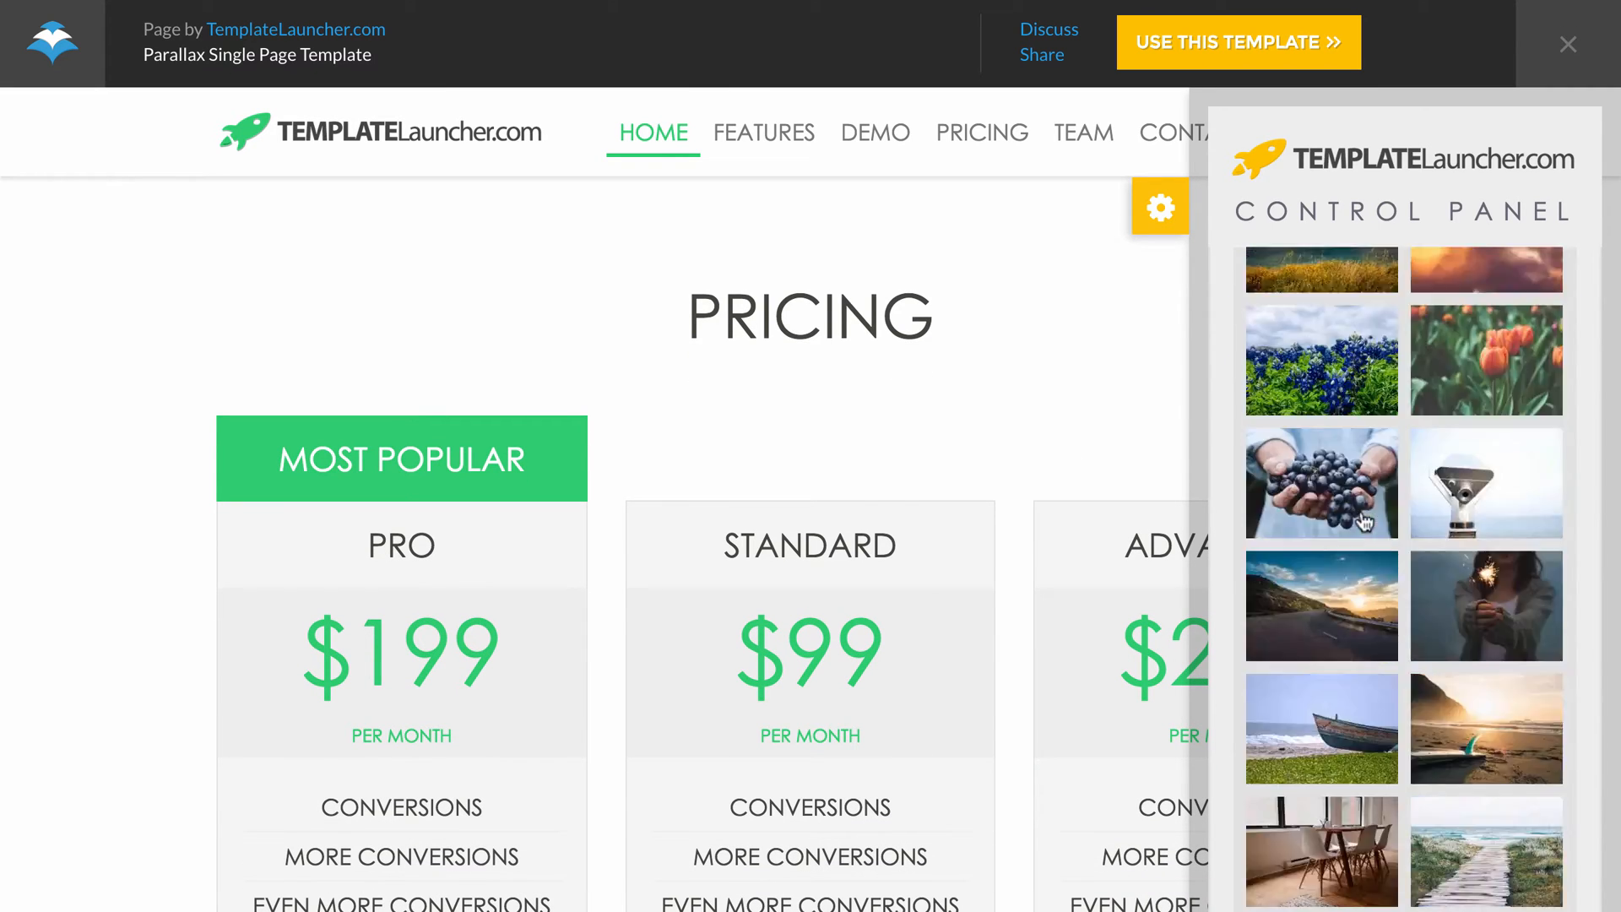
{"action": "scroll", "coordinate": [1366, 521], "scroll_direction": "down", "scroll_amount": 3}
{"action": "left_click", "coordinate": [1345, 511]}
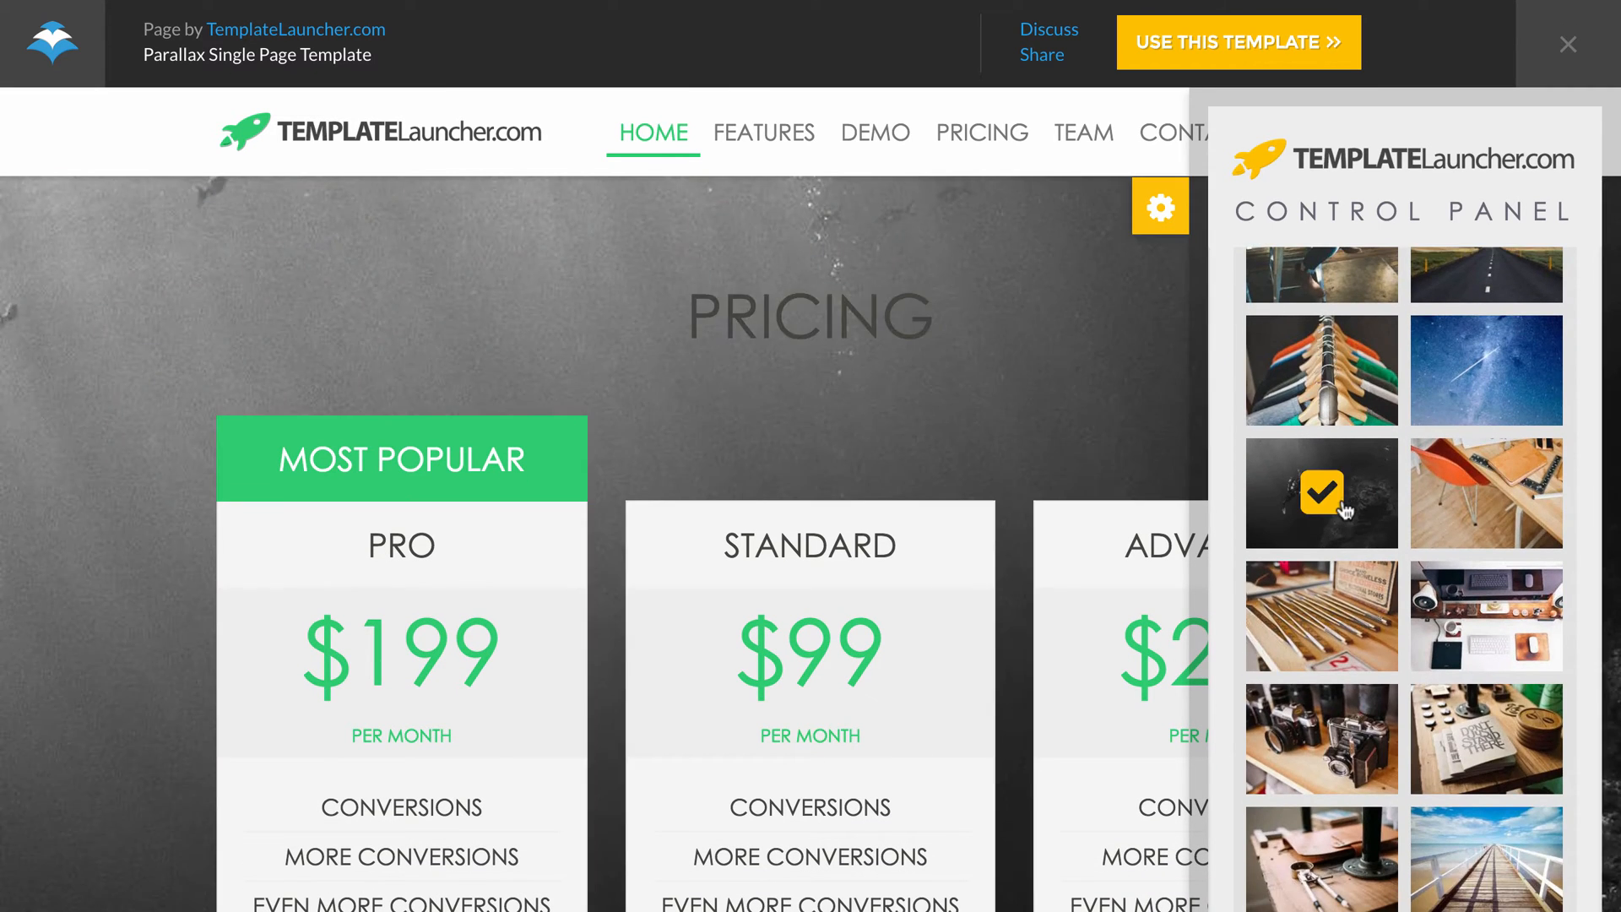
{"action": "scroll", "coordinate": [899, 519], "scroll_direction": "down", "scroll_amount": 5}
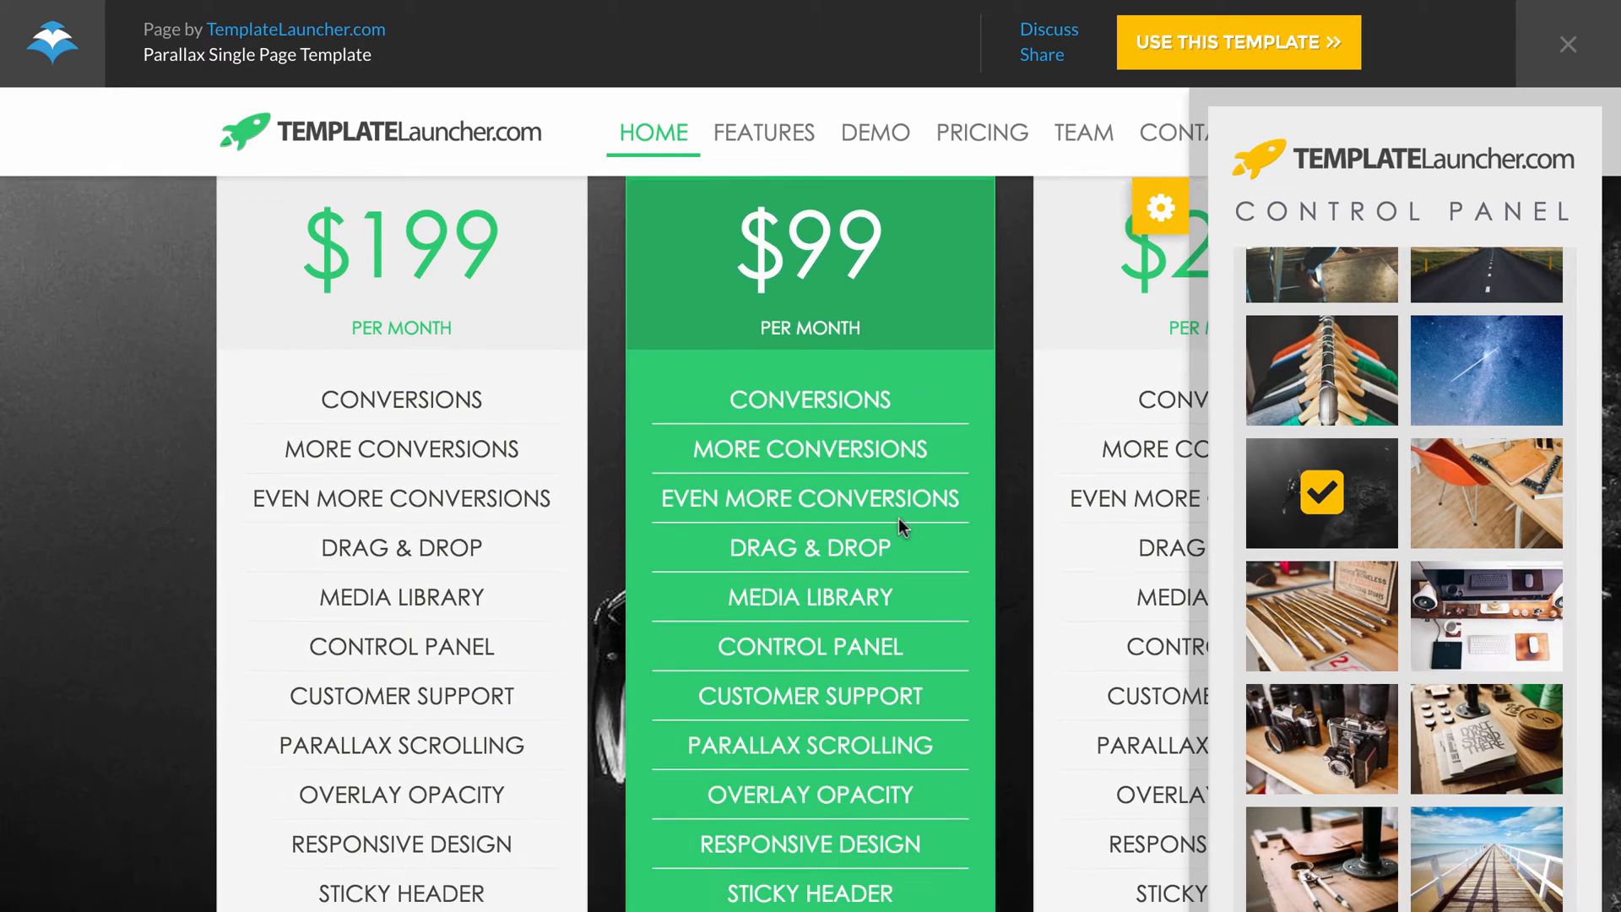
{"action": "scroll", "coordinate": [899, 518], "scroll_direction": "up", "scroll_amount": 5}
Step: Switch the Pricing section's background image to the blue starry sky photo
{"action": "left_click", "coordinate": [1486, 492]}
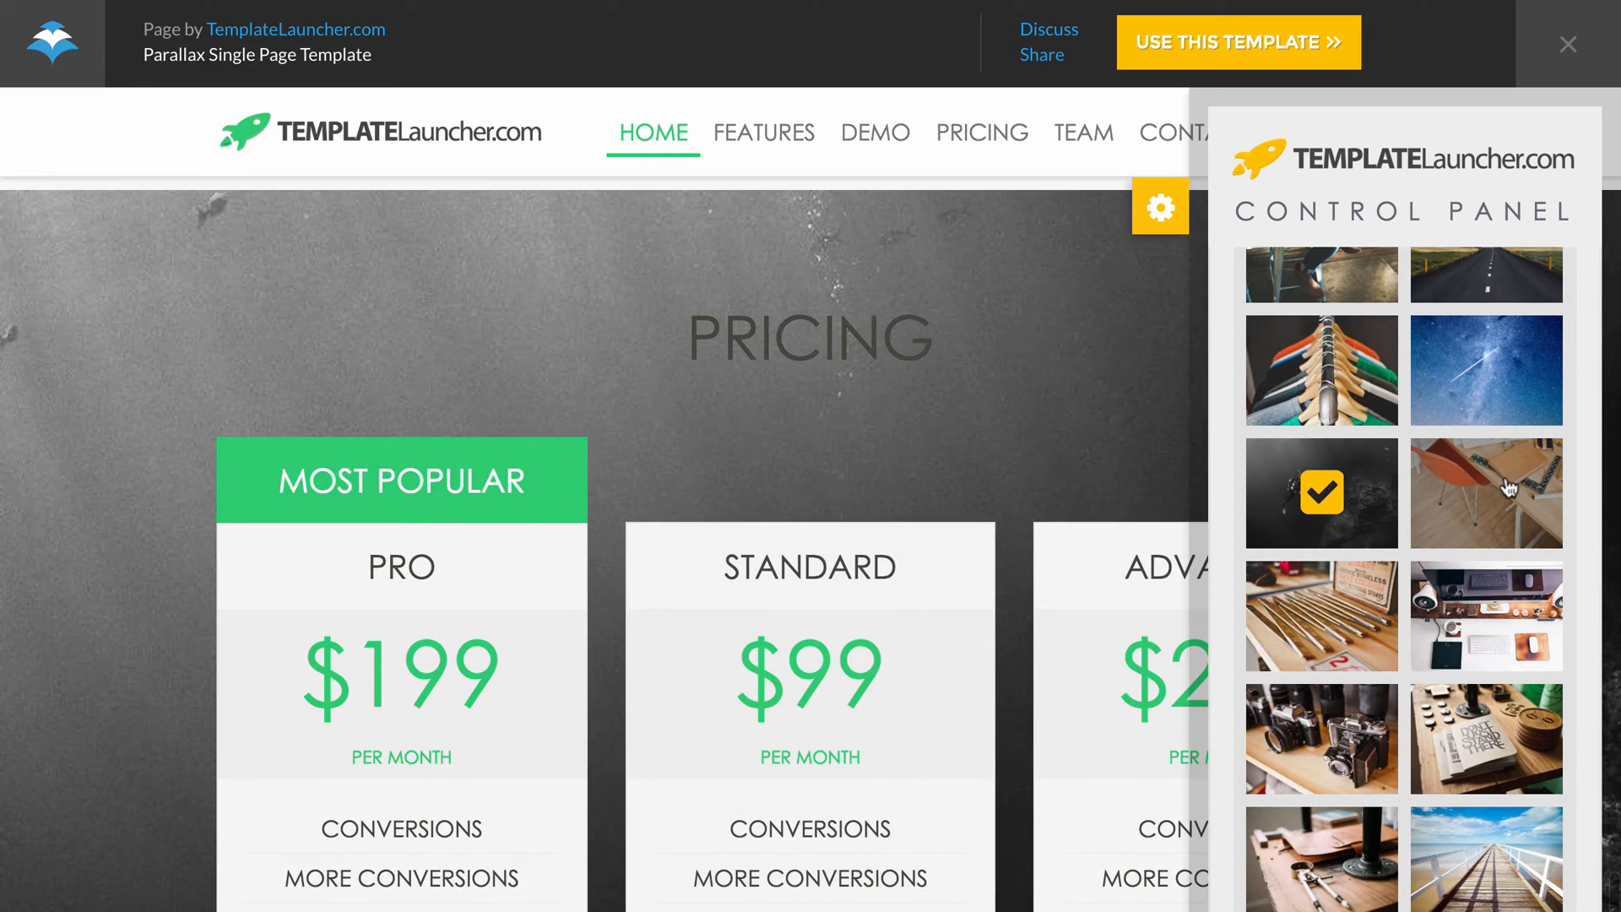
{"action": "left_click", "coordinate": [1516, 397]}
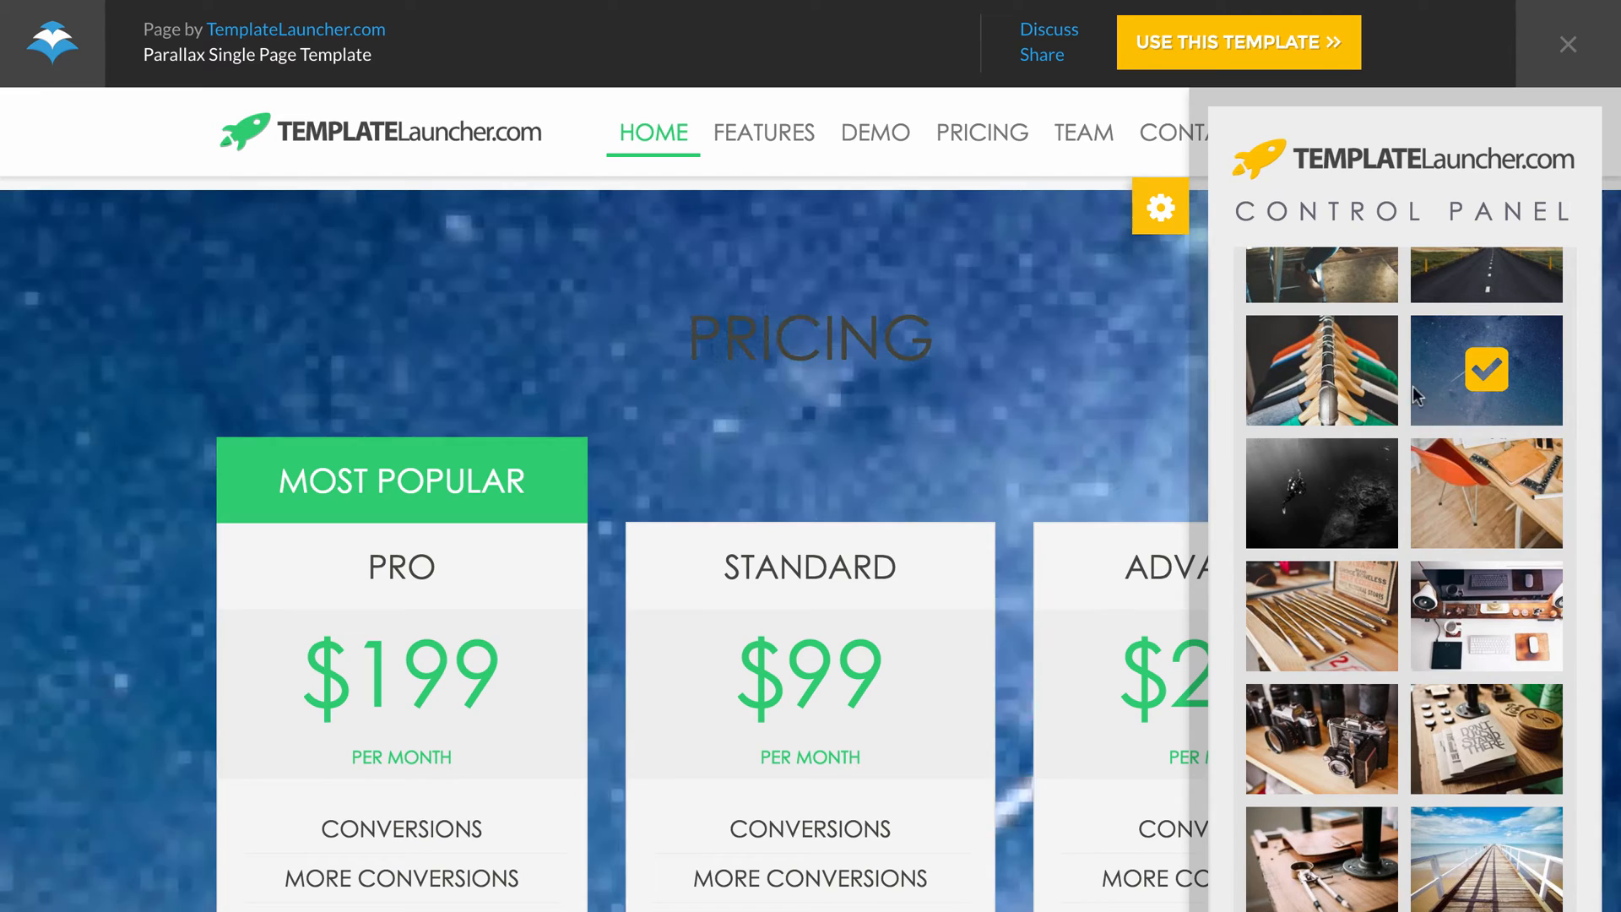
{"action": "scroll", "coordinate": [1005, 410], "scroll_direction": "up", "scroll_amount": 2}
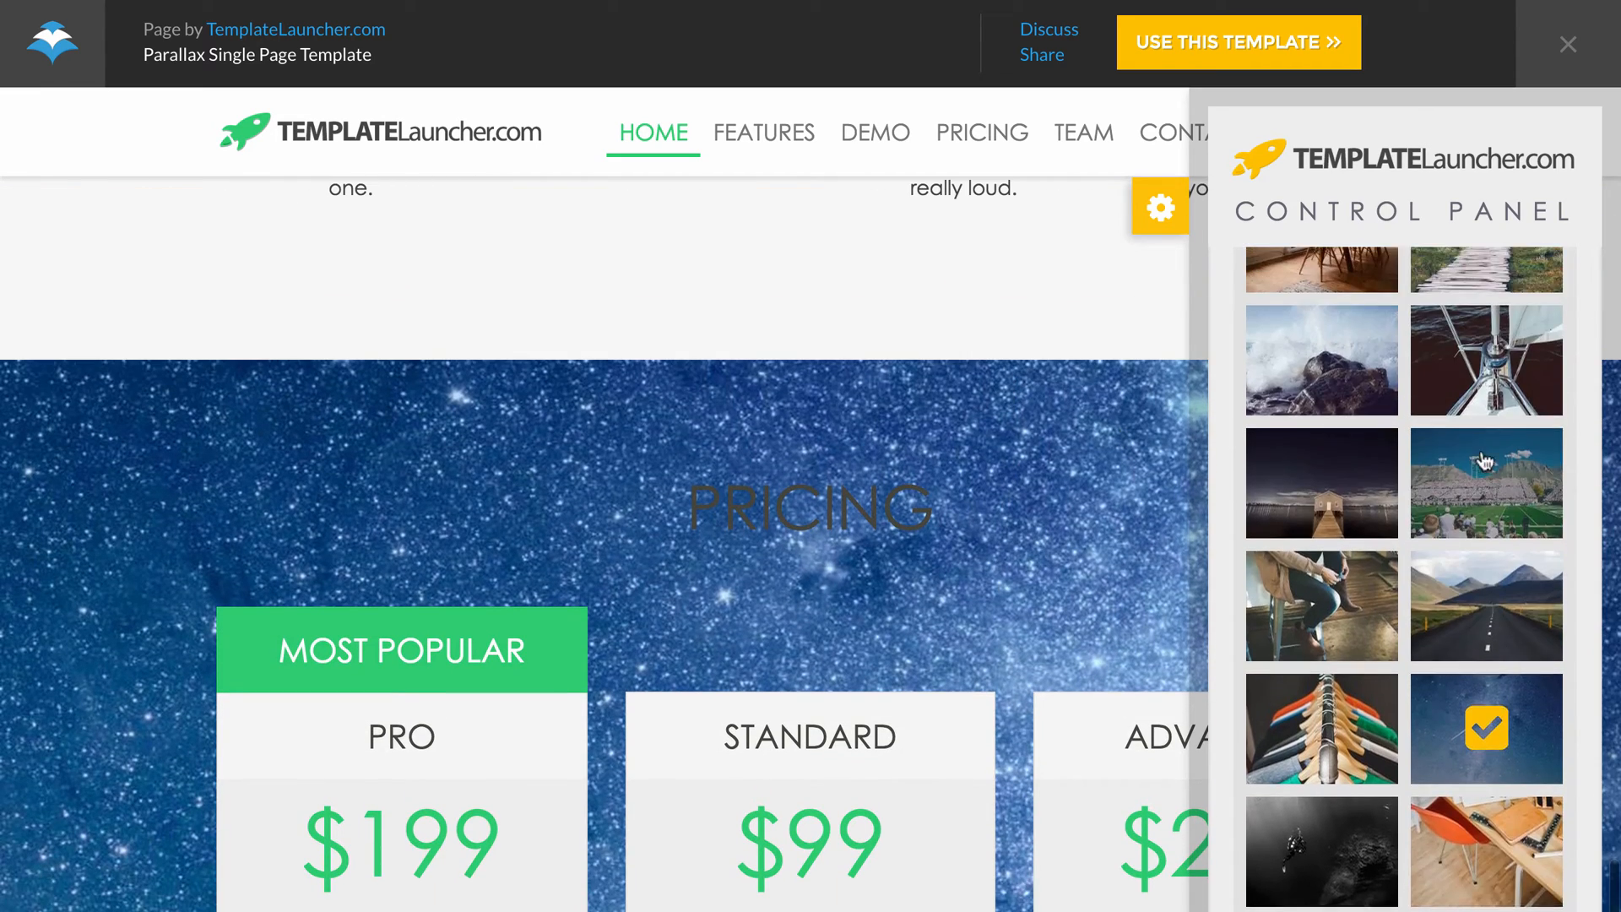
Step: Turn Parallax Scrolling on for the Pricing section, check how the starry sky scrolls, and turn parallax off again
{"action": "scroll", "coordinate": [1362, 474], "scroll_direction": "up", "scroll_amount": 10}
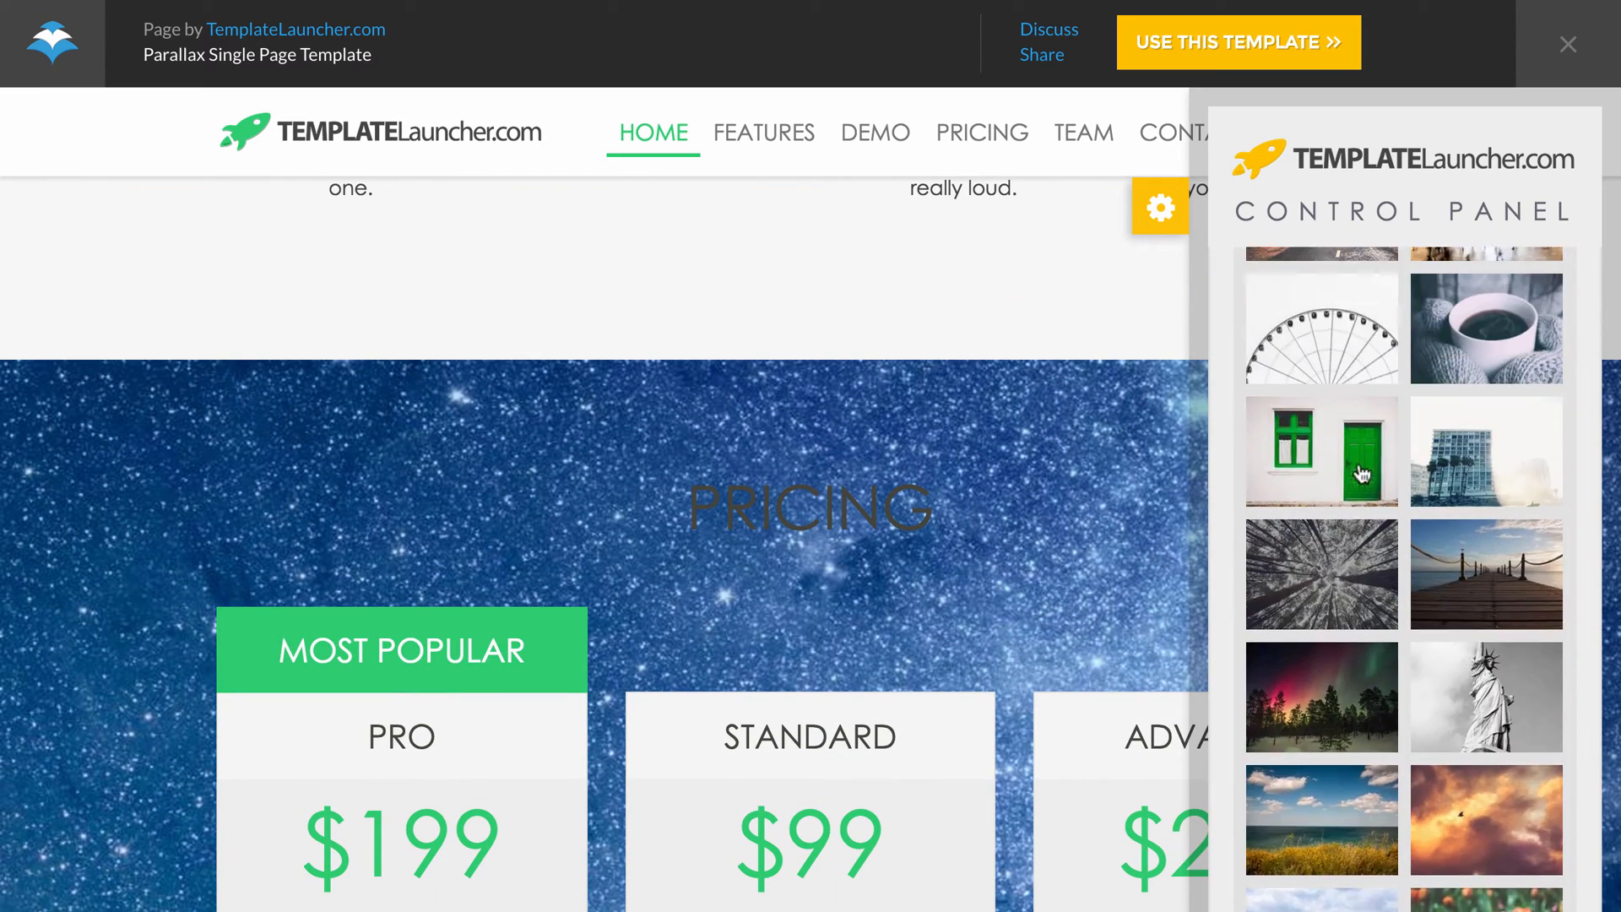
{"action": "scroll", "coordinate": [1362, 474], "scroll_direction": "up", "scroll_amount": 8}
{"action": "left_click", "coordinate": [1325, 626]}
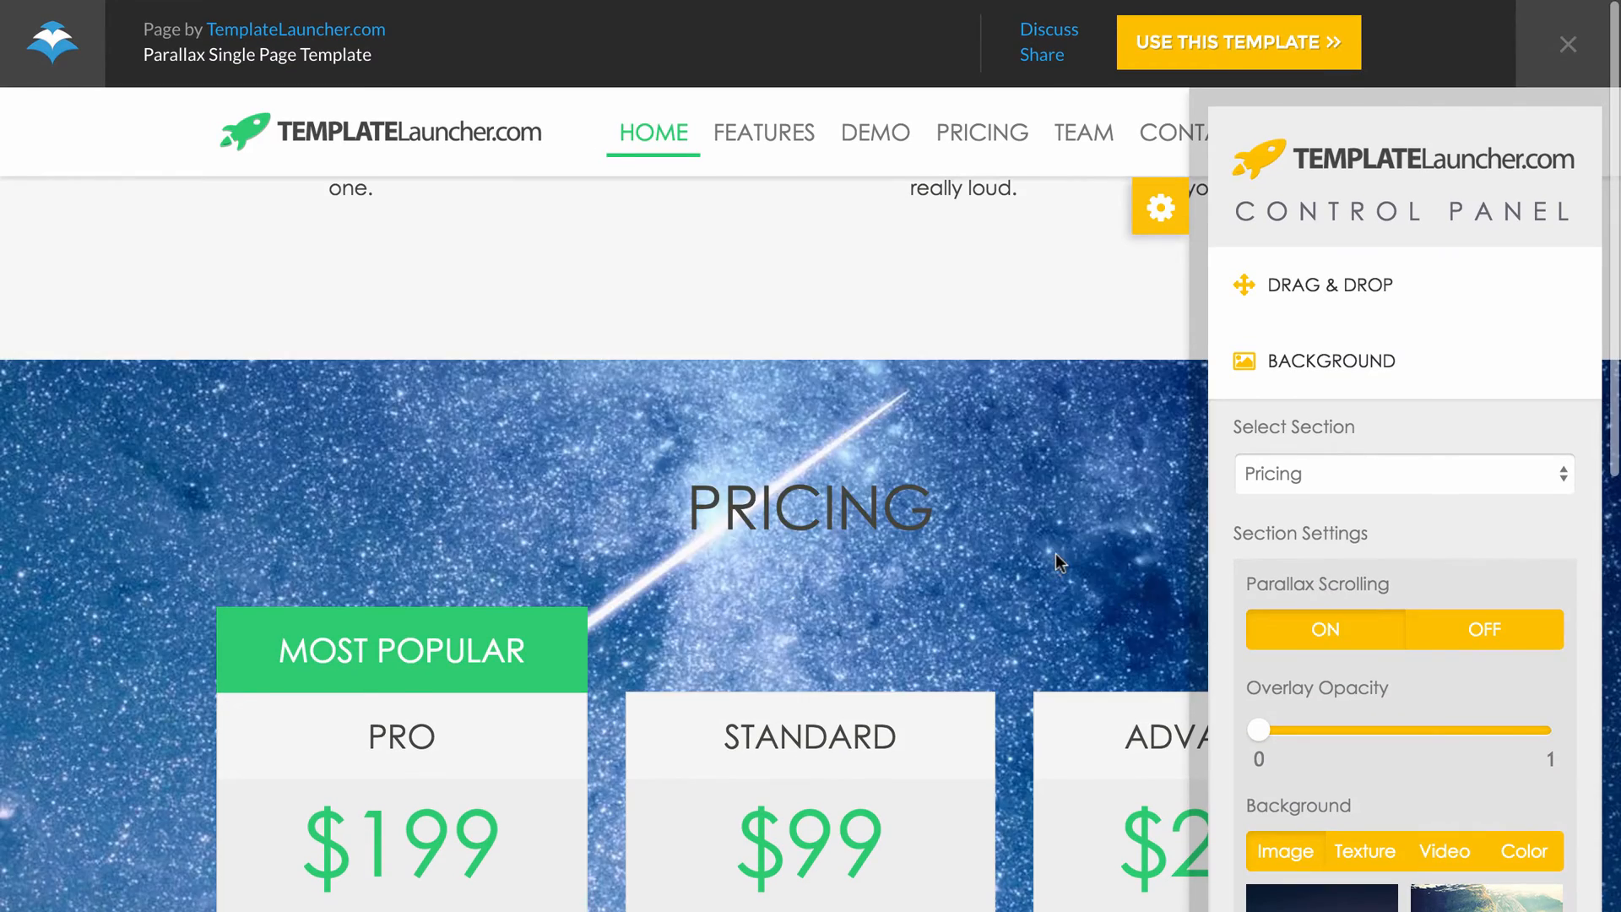
{"action": "scroll", "coordinate": [1060, 563], "scroll_direction": "down", "scroll_amount": 4}
{"action": "scroll", "coordinate": [1060, 562], "scroll_direction": "up", "scroll_amount": 4}
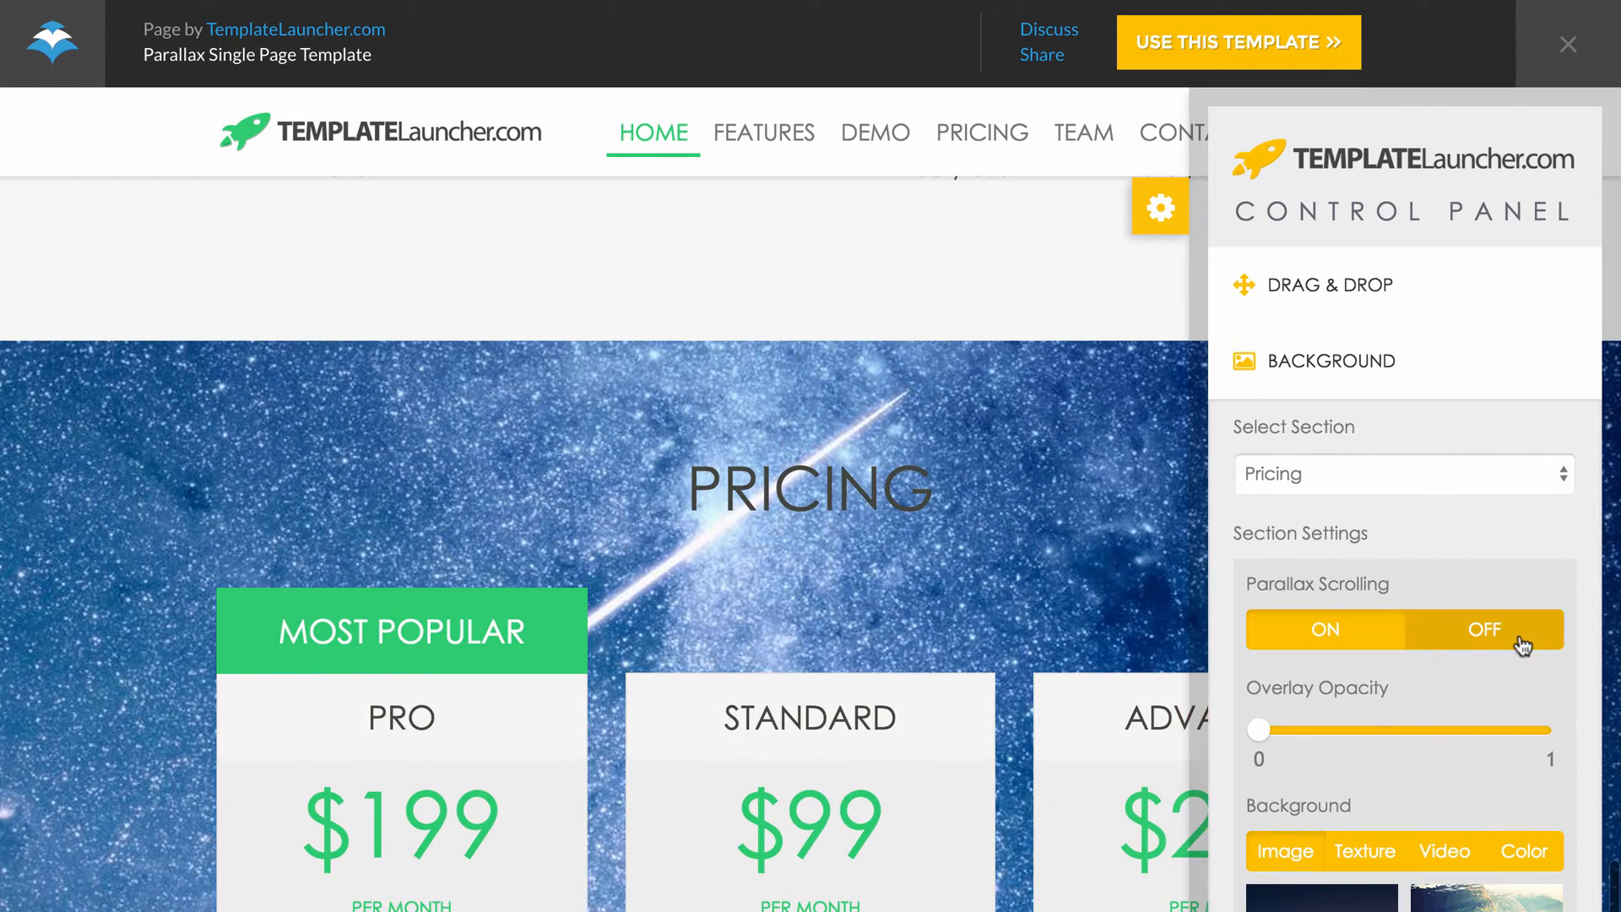
{"action": "left_click", "coordinate": [1523, 646]}
Step: Apply the orange-to-green polygon gradient as the Pricing section's background image and compare it with the client testimonial section below
{"action": "scroll", "coordinate": [1503, 633], "scroll_direction": "down", "scroll_amount": 10}
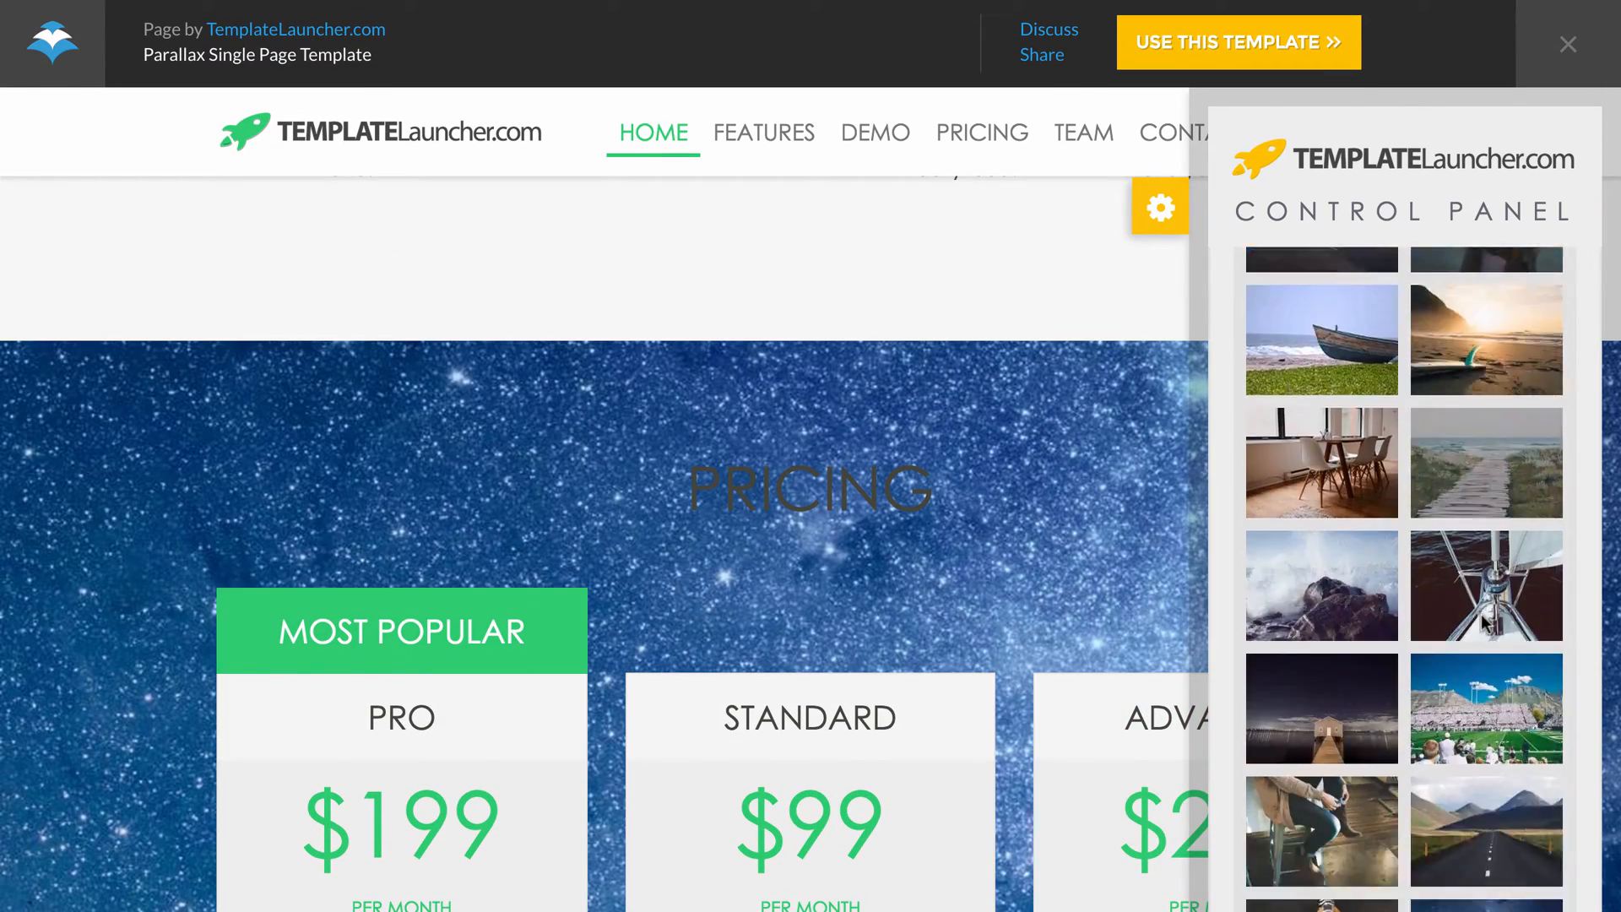
{"action": "scroll", "coordinate": [1486, 623], "scroll_direction": "down", "scroll_amount": 15}
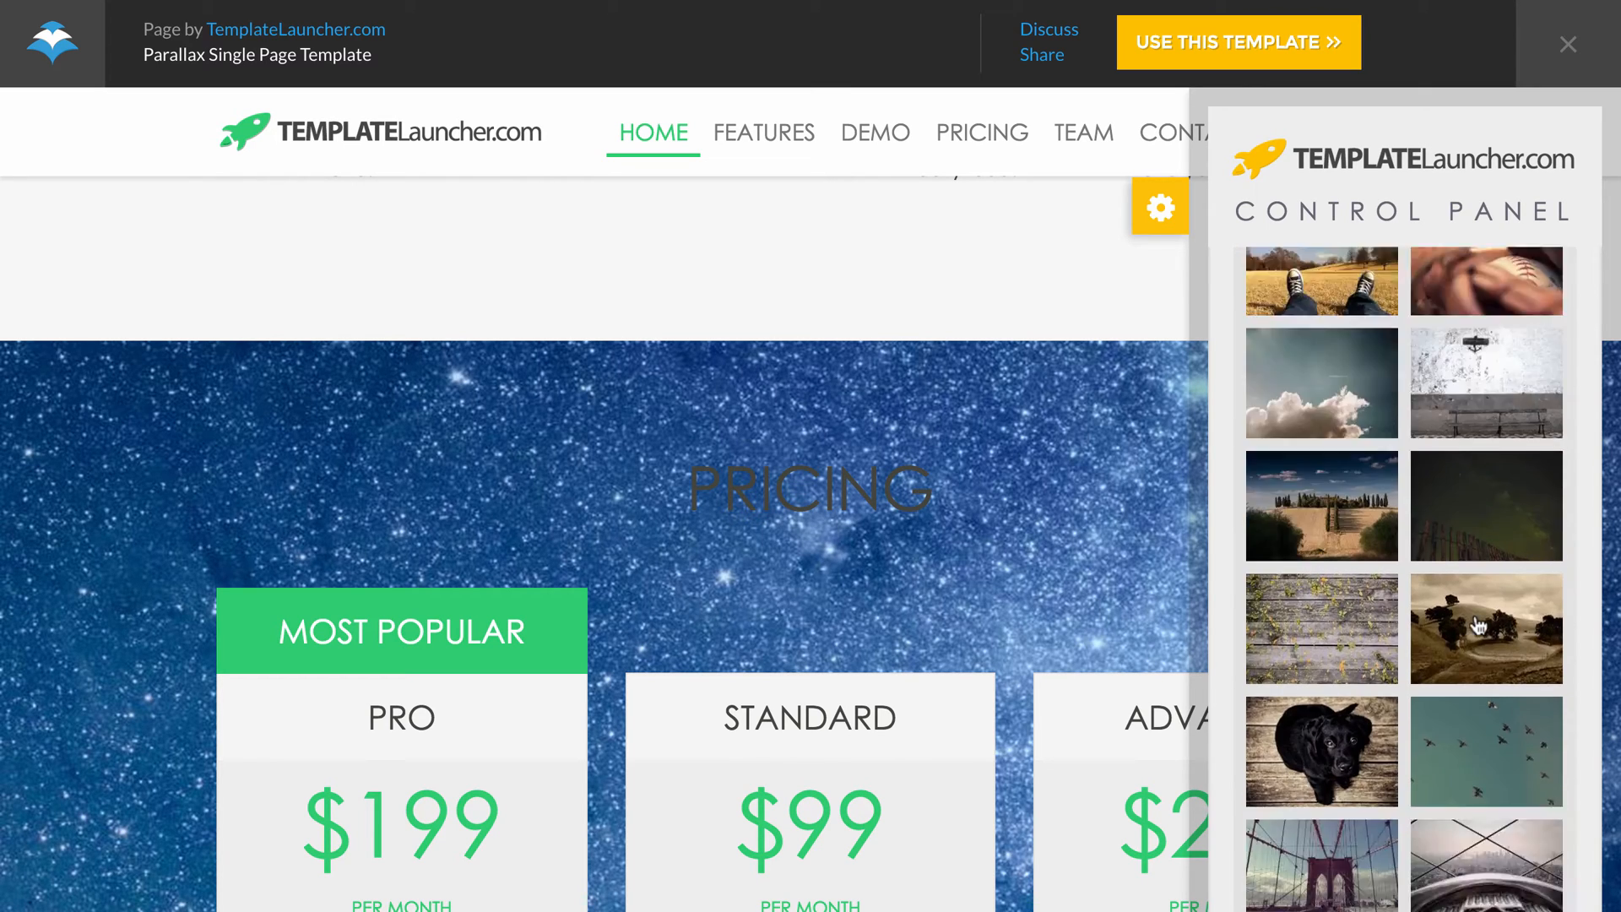
{"action": "scroll", "coordinate": [1478, 625], "scroll_direction": "down", "scroll_amount": 12}
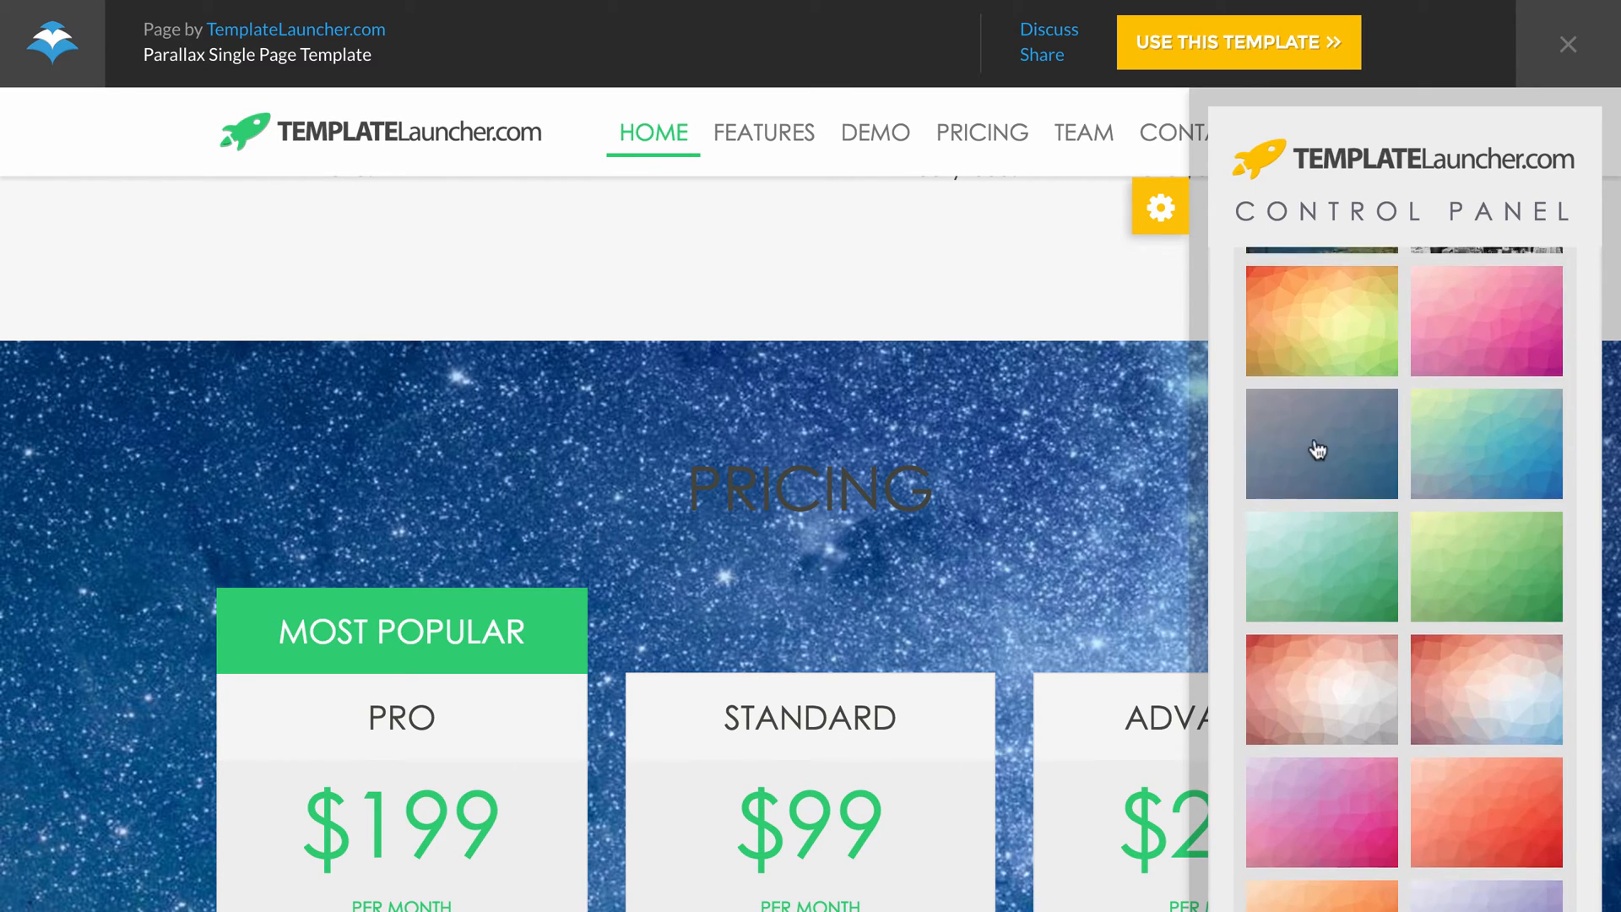
{"action": "scroll", "coordinate": [1319, 450], "scroll_direction": "up", "scroll_amount": 2}
{"action": "left_click", "coordinate": [1323, 418]}
{"action": "scroll", "coordinate": [974, 424], "scroll_direction": "down", "scroll_amount": 10}
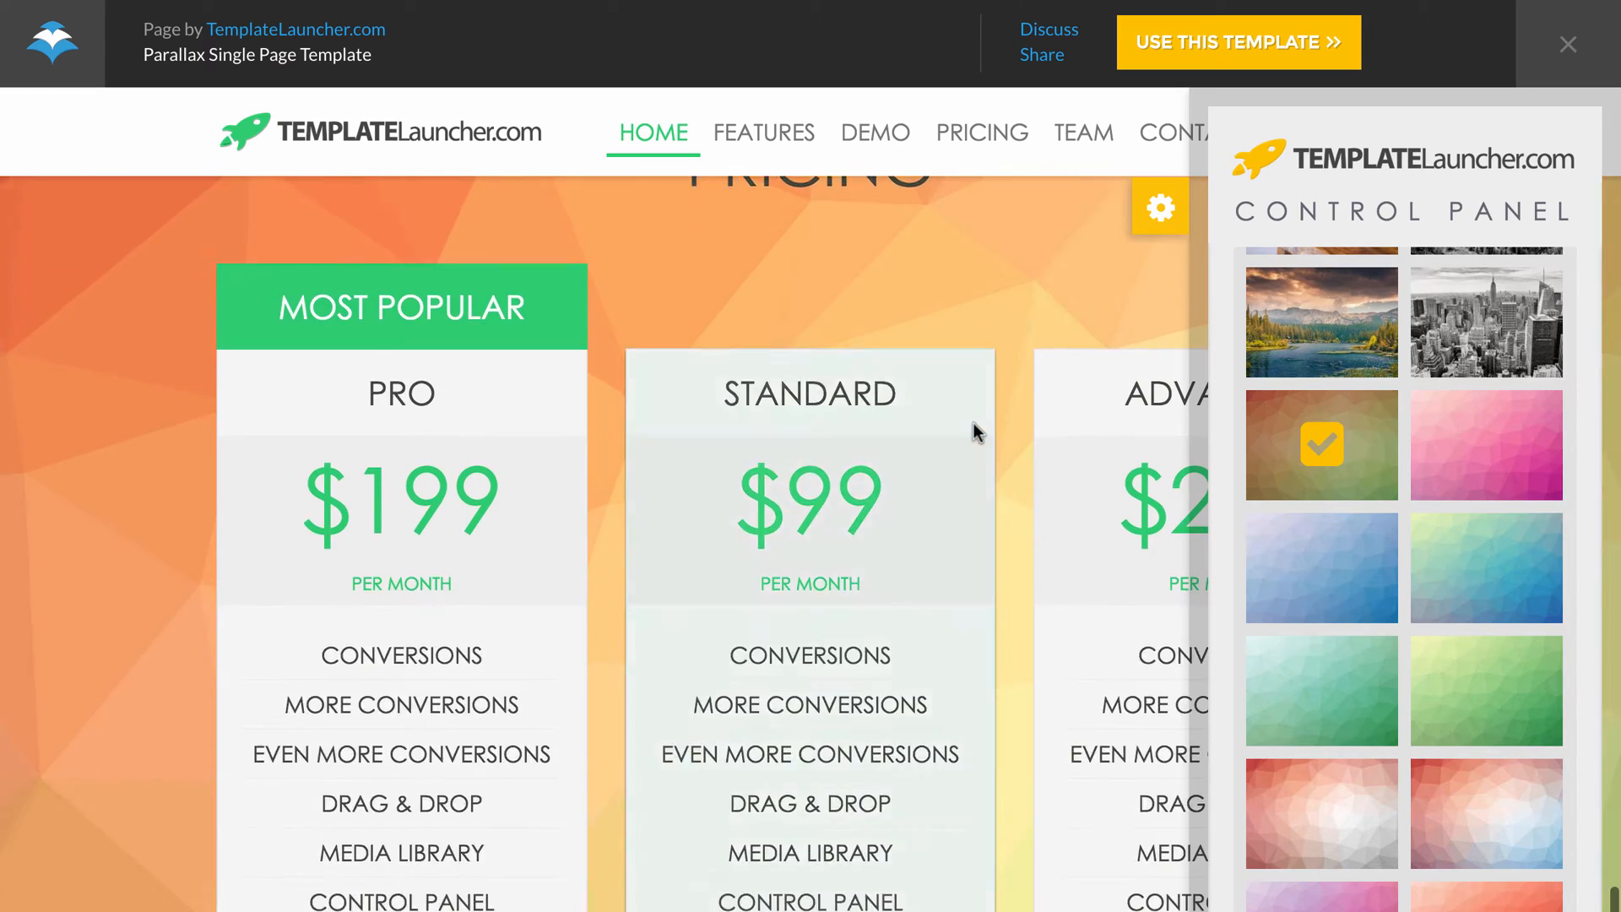
{"action": "scroll", "coordinate": [974, 423], "scroll_direction": "up", "scroll_amount": 8}
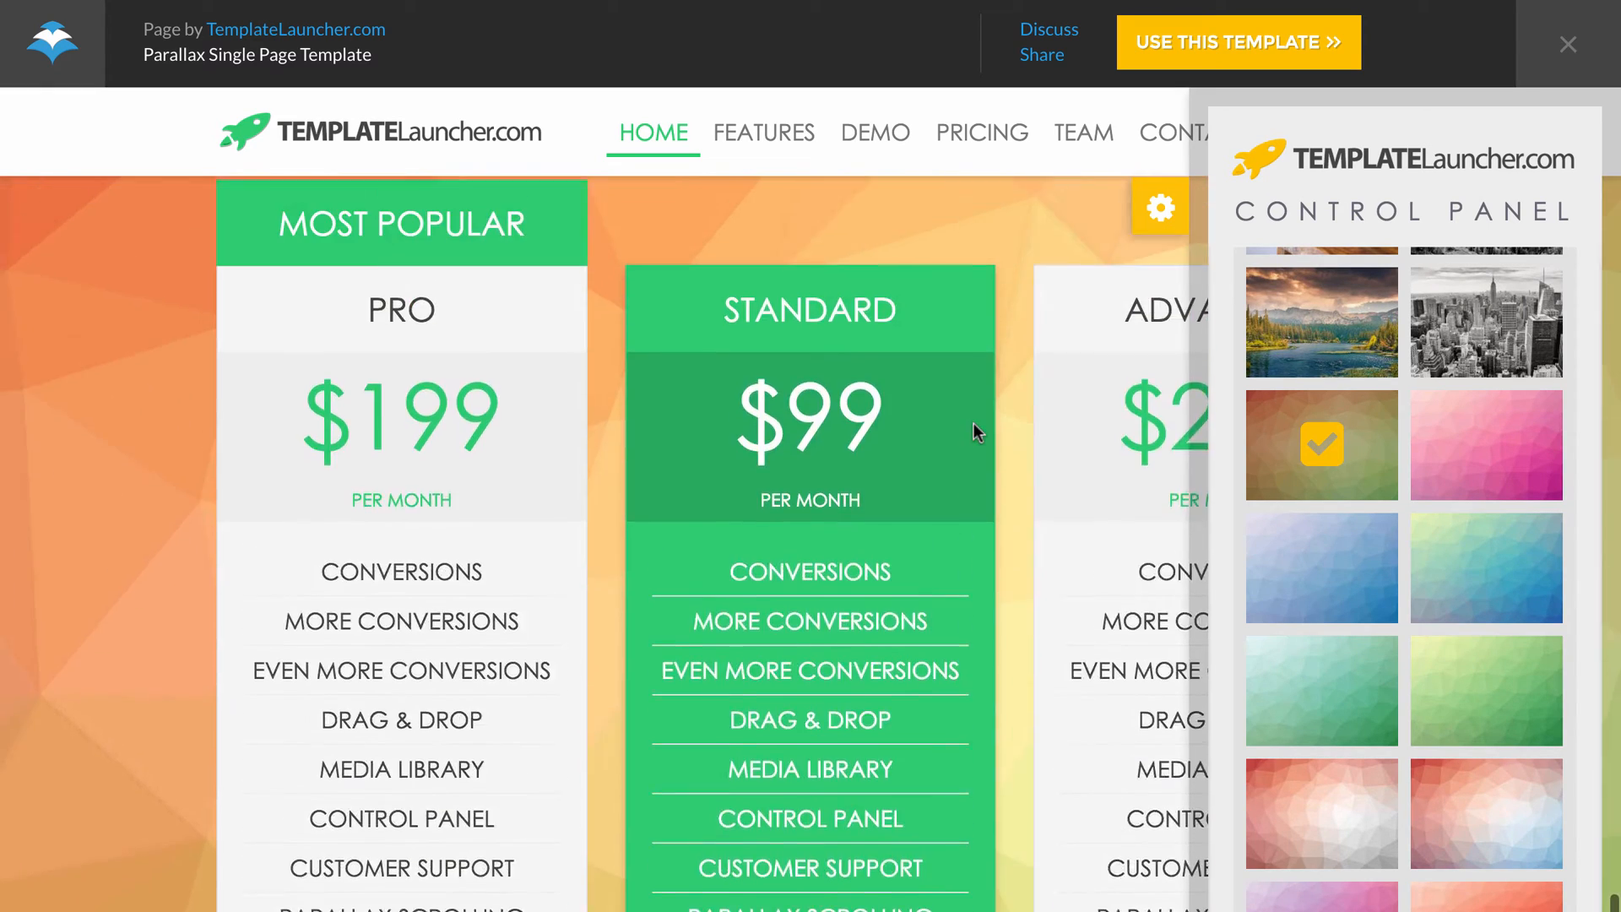
{"action": "scroll", "coordinate": [975, 423], "scroll_direction": "down", "scroll_amount": 5}
{"action": "scroll", "coordinate": [986, 438], "scroll_direction": "down", "scroll_amount": 5}
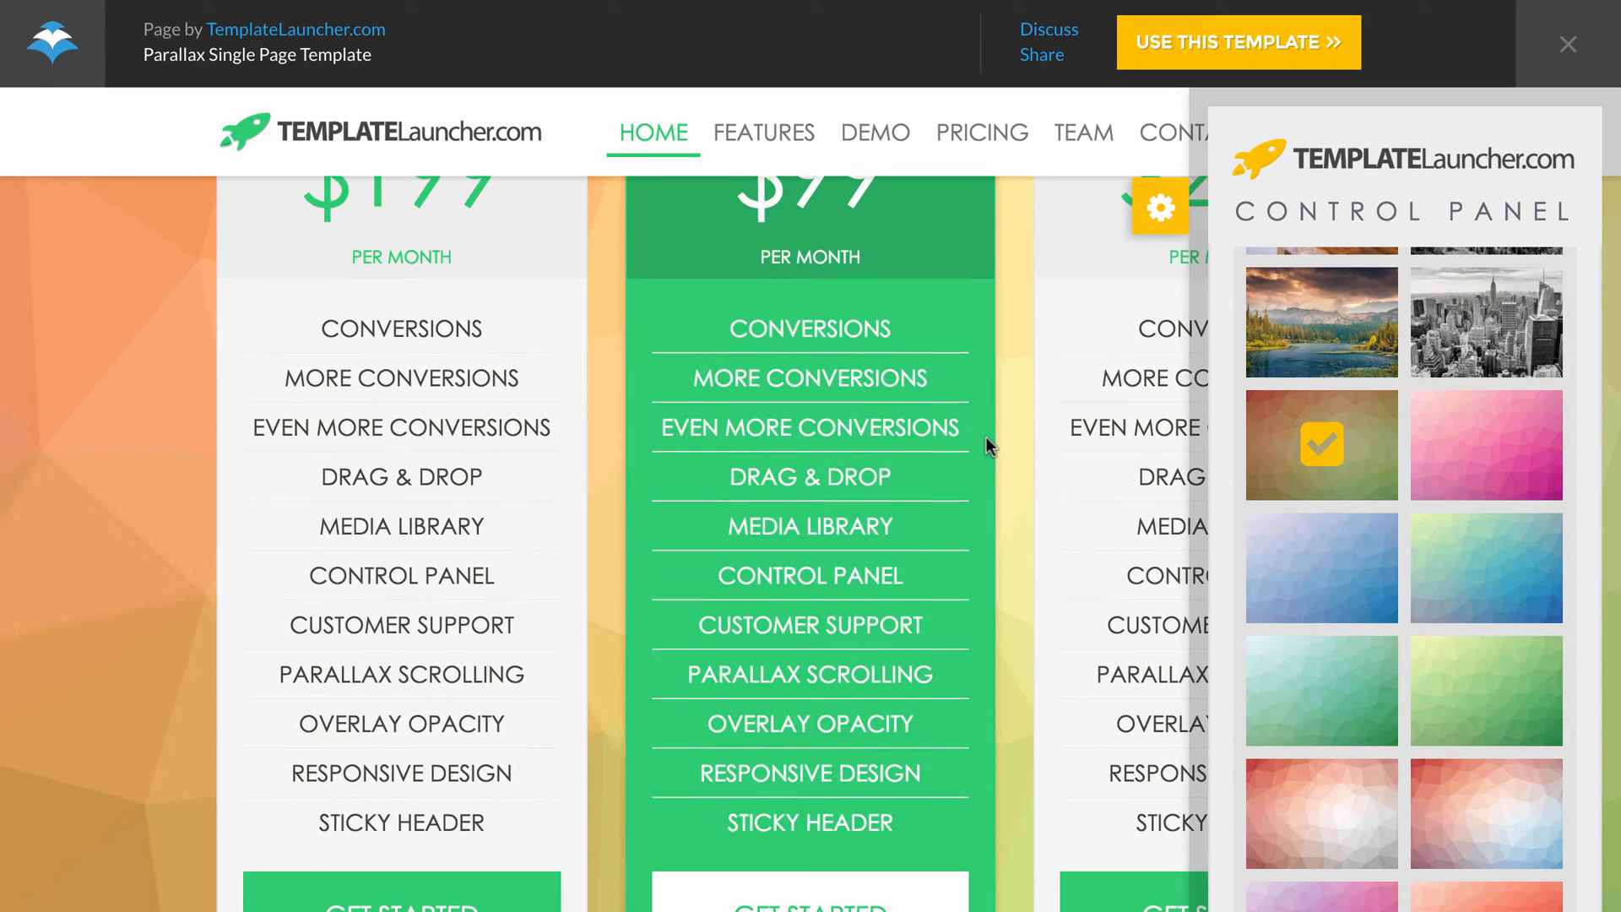
{"action": "scroll", "coordinate": [1000, 447], "scroll_direction": "down", "scroll_amount": 4}
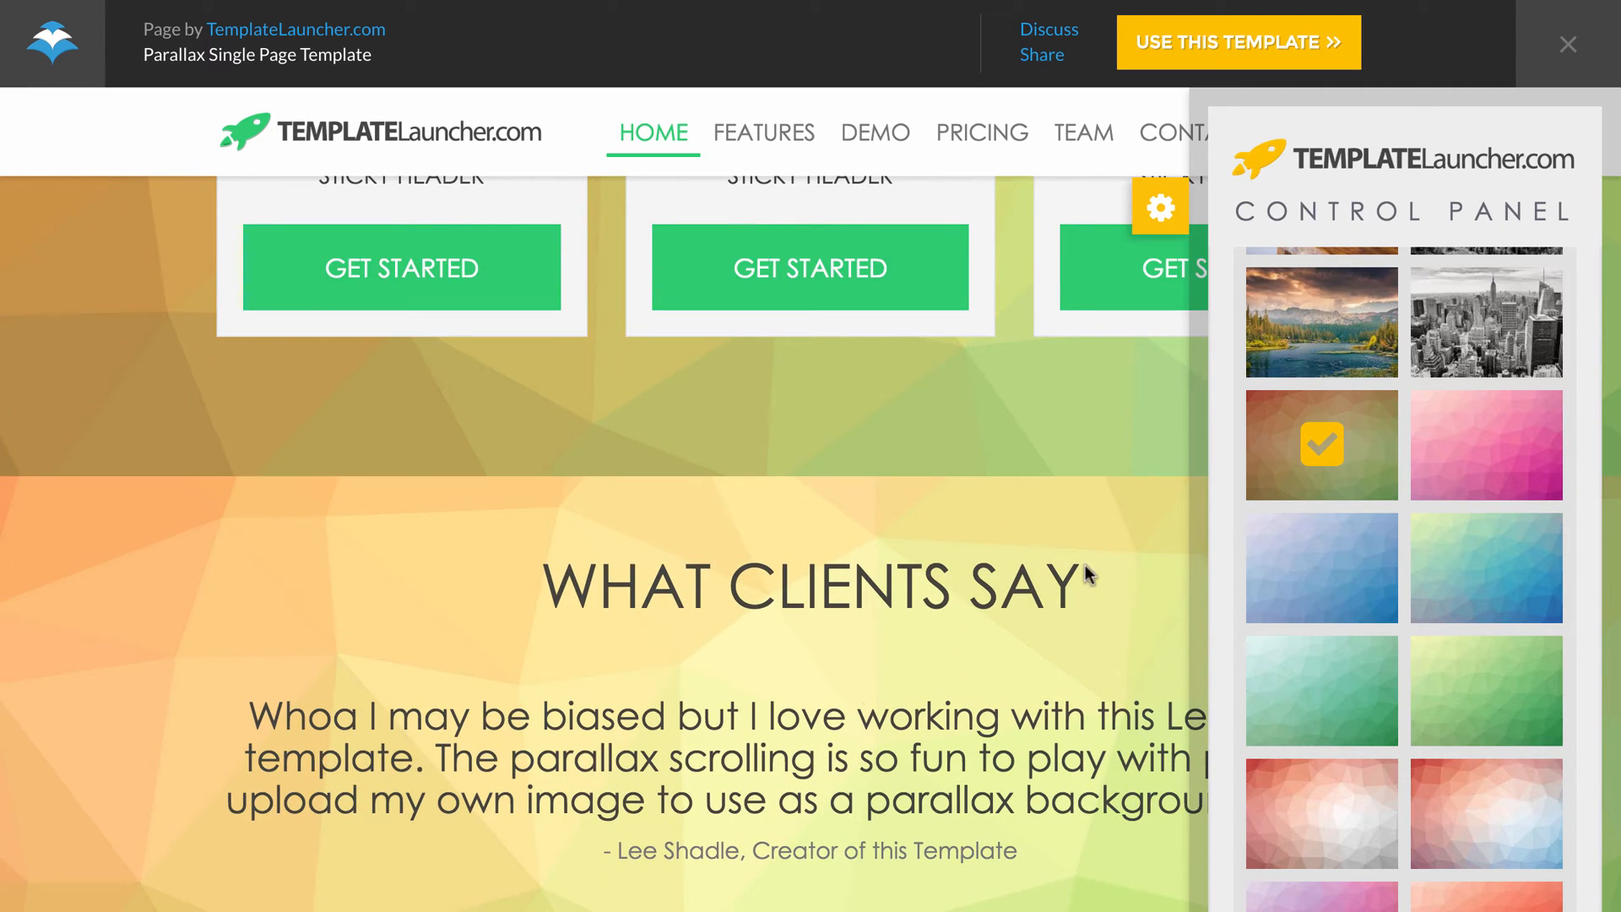
{"action": "scroll", "coordinate": [718, 540], "scroll_direction": "down", "scroll_amount": 1}
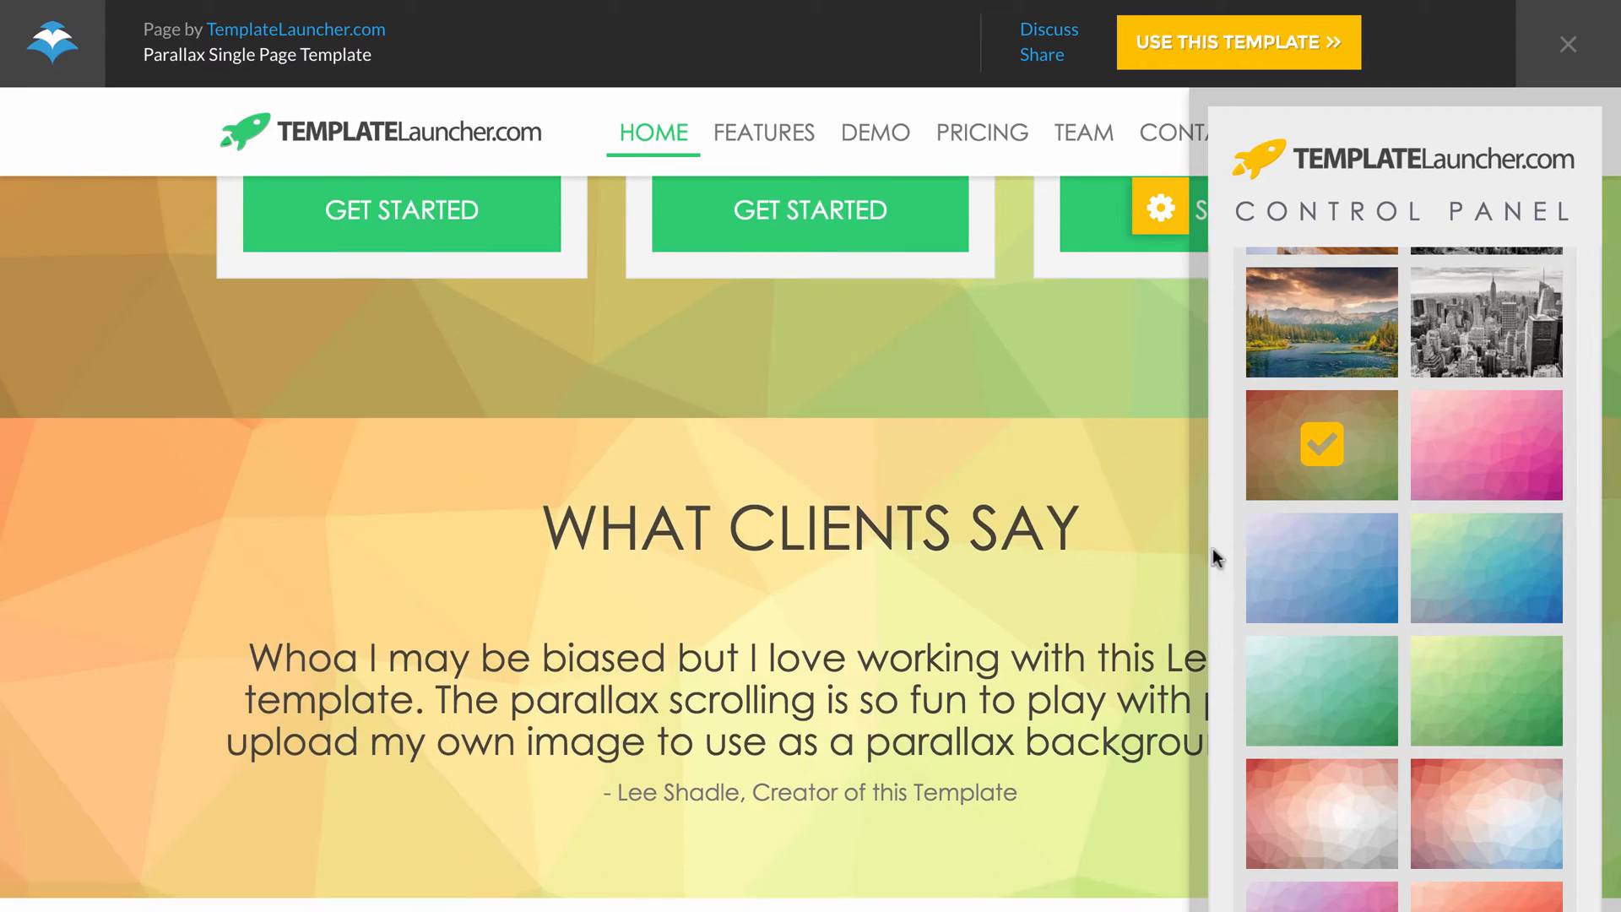
Step: Turn Parallax Scrolling on for the Pricing section and check how the polygon gradient scrolls into the client testimonial section
{"action": "scroll", "coordinate": [1317, 545], "scroll_direction": "down", "scroll_amount": 15}
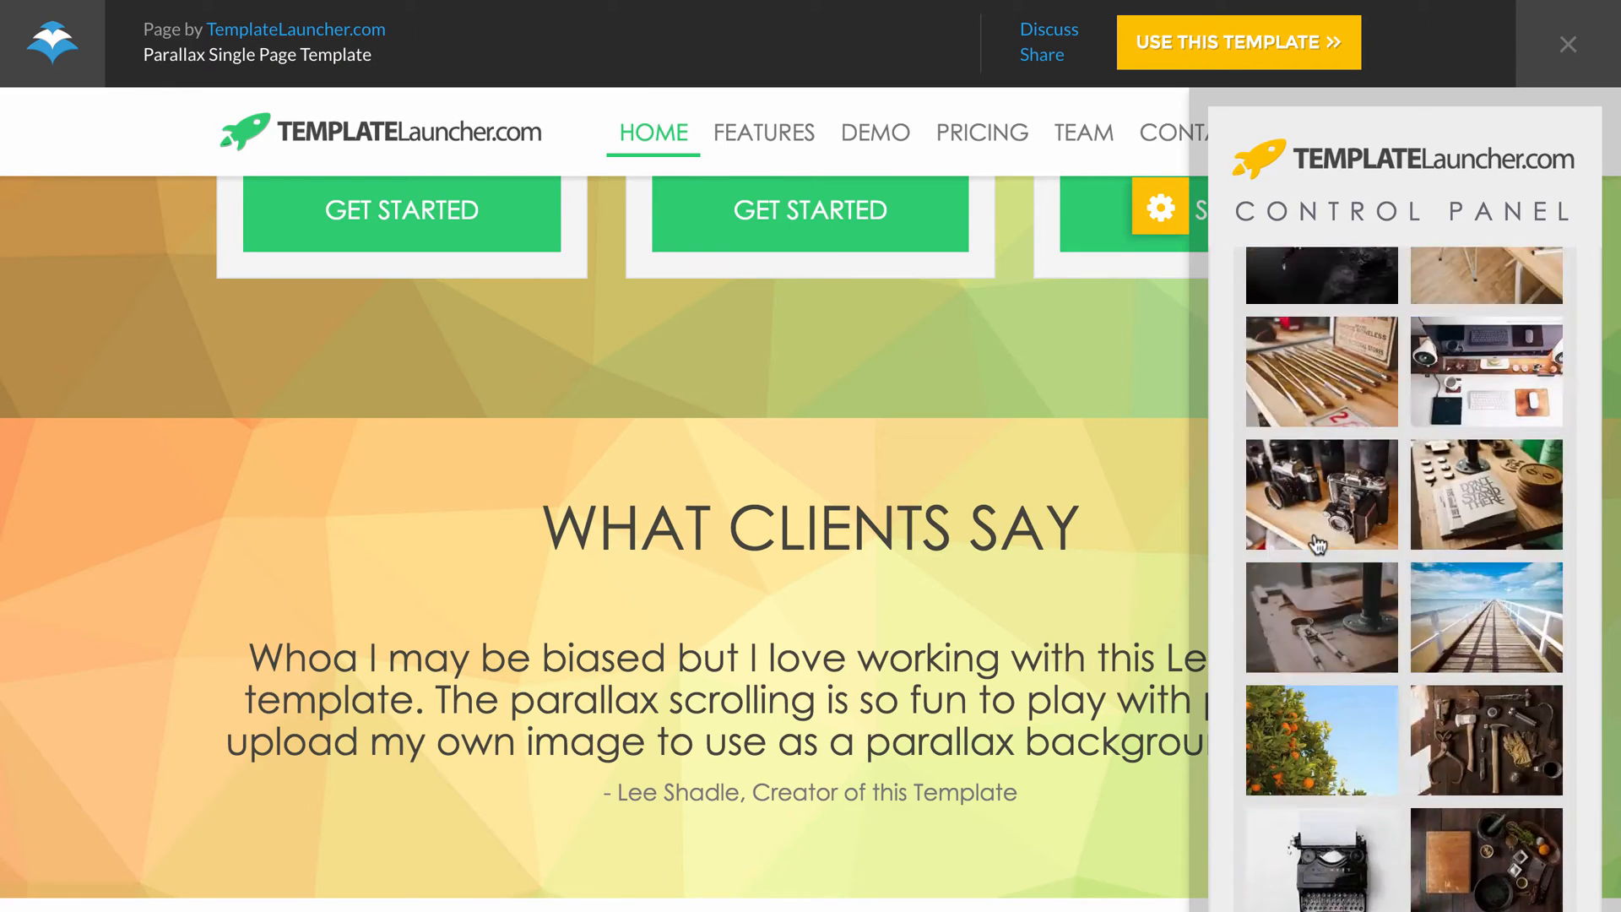
{"action": "scroll", "coordinate": [1317, 541], "scroll_direction": "up", "scroll_amount": 15}
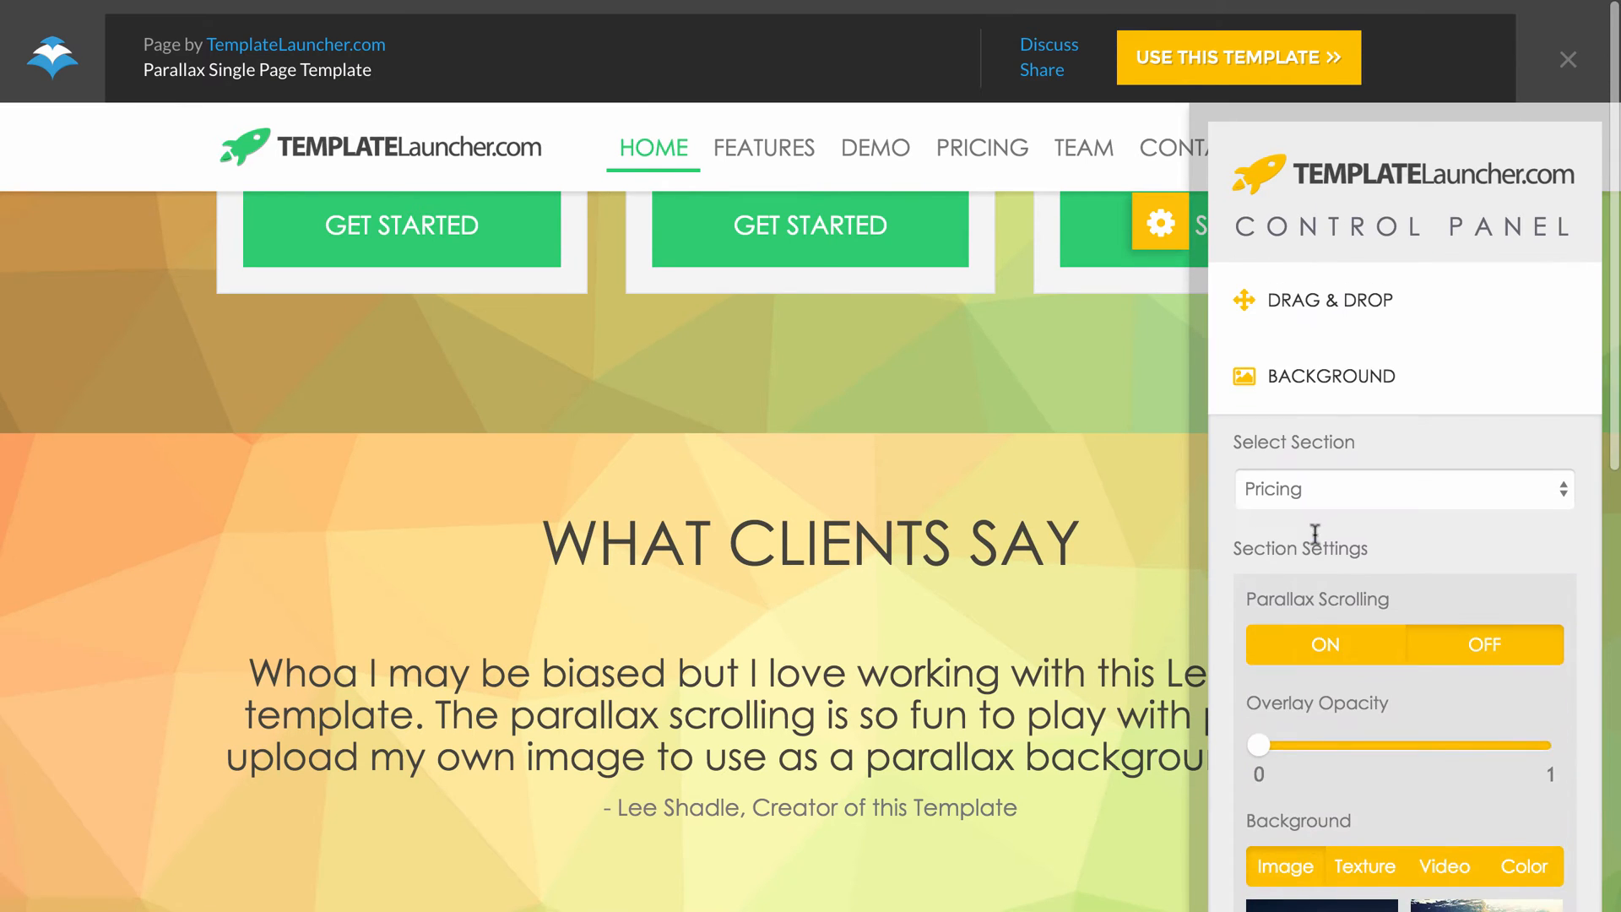
{"action": "scroll", "coordinate": [253, 524], "scroll_direction": "up", "scroll_amount": 3}
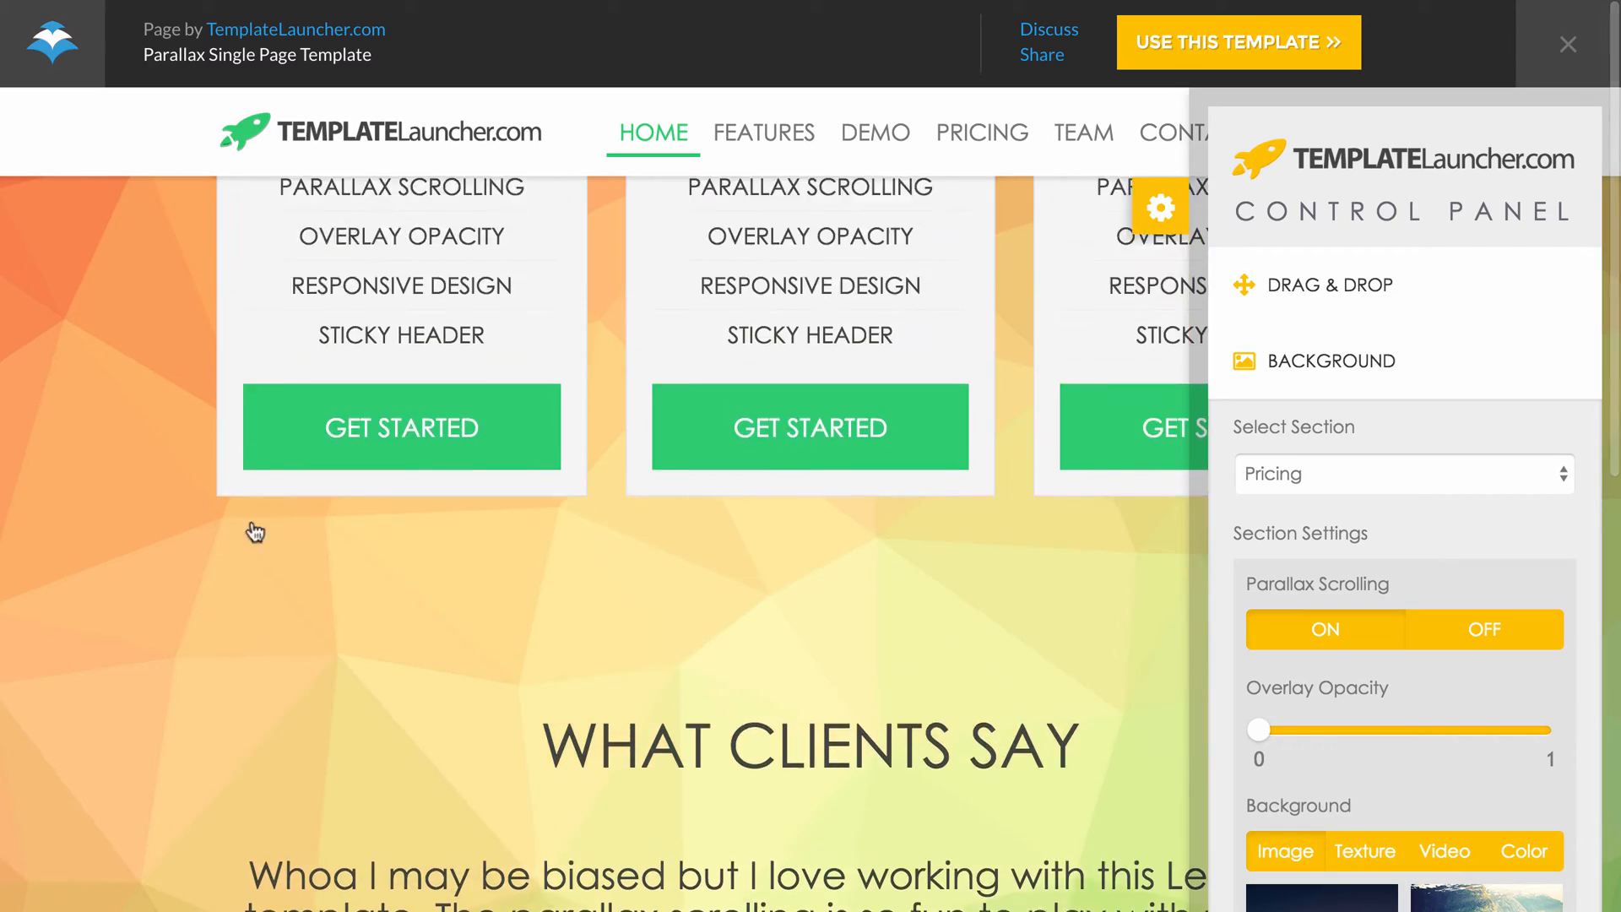
{"action": "scroll", "coordinate": [253, 524], "scroll_direction": "up", "scroll_amount": 10}
{"action": "scroll", "coordinate": [250, 522], "scroll_direction": "down", "scroll_amount": 8}
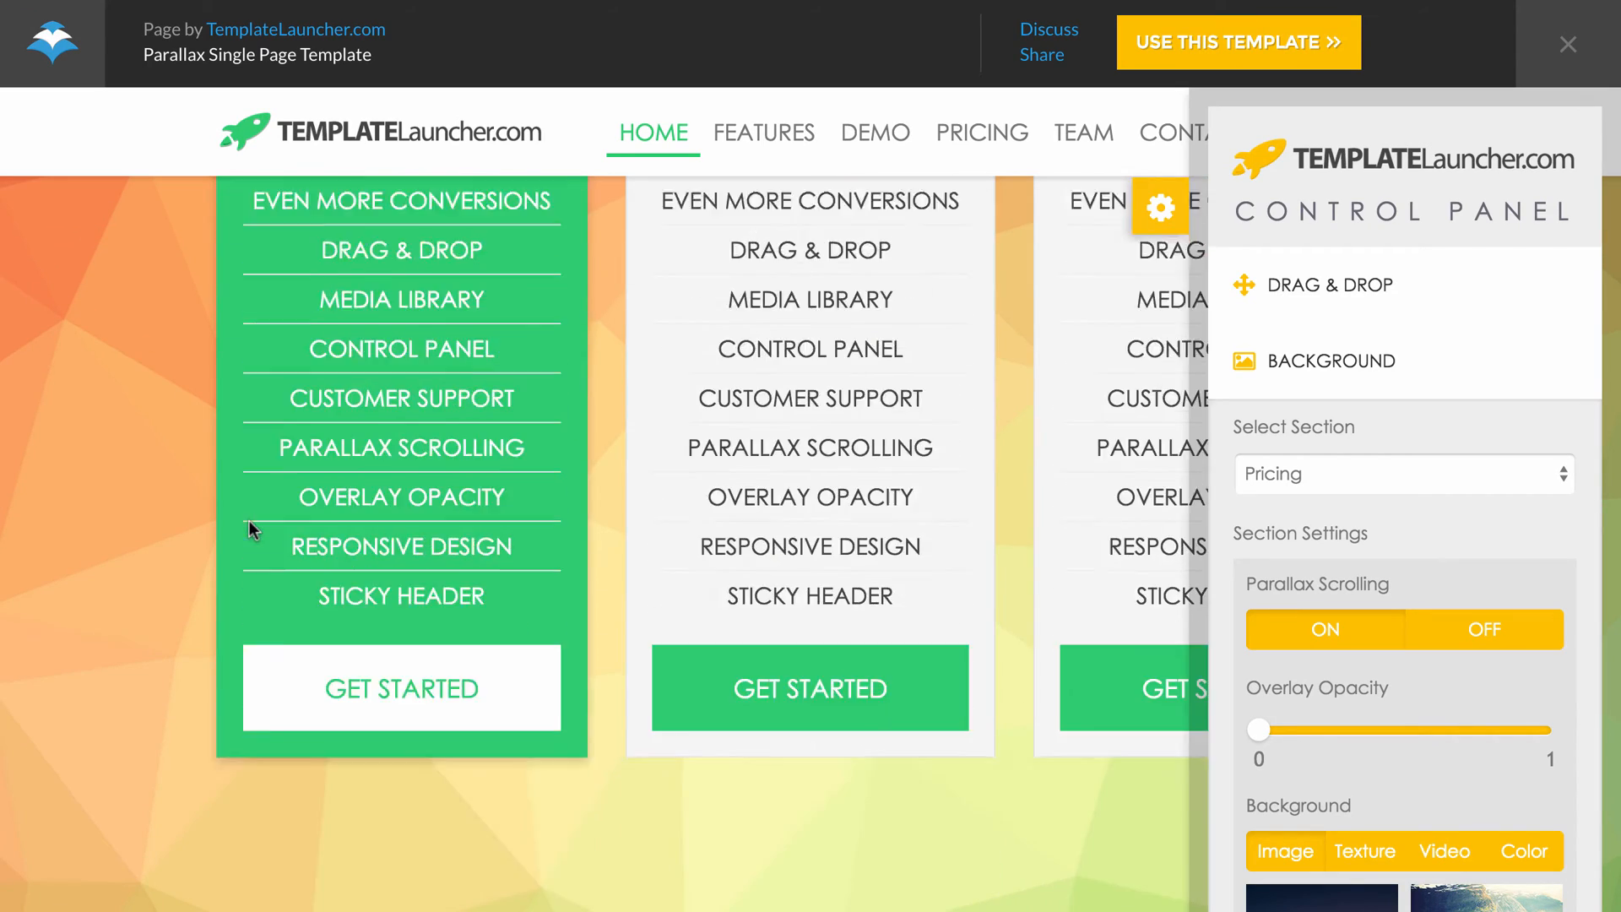
{"action": "scroll", "coordinate": [250, 520], "scroll_direction": "down", "scroll_amount": 10}
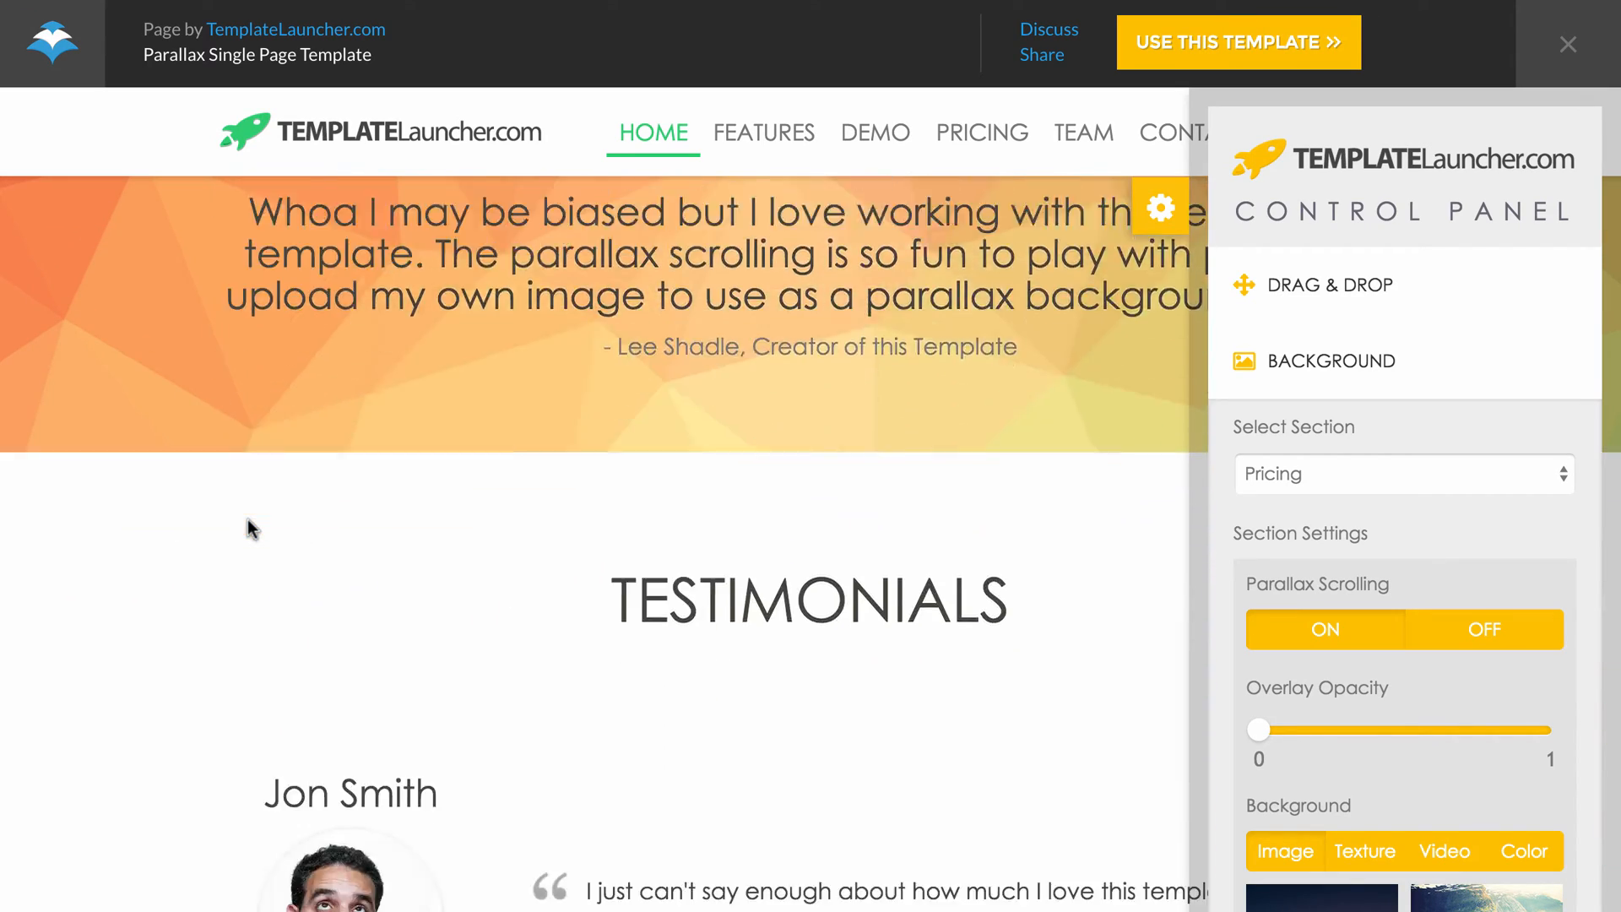
{"action": "scroll", "coordinate": [271, 515], "scroll_direction": "up", "scroll_amount": 2}
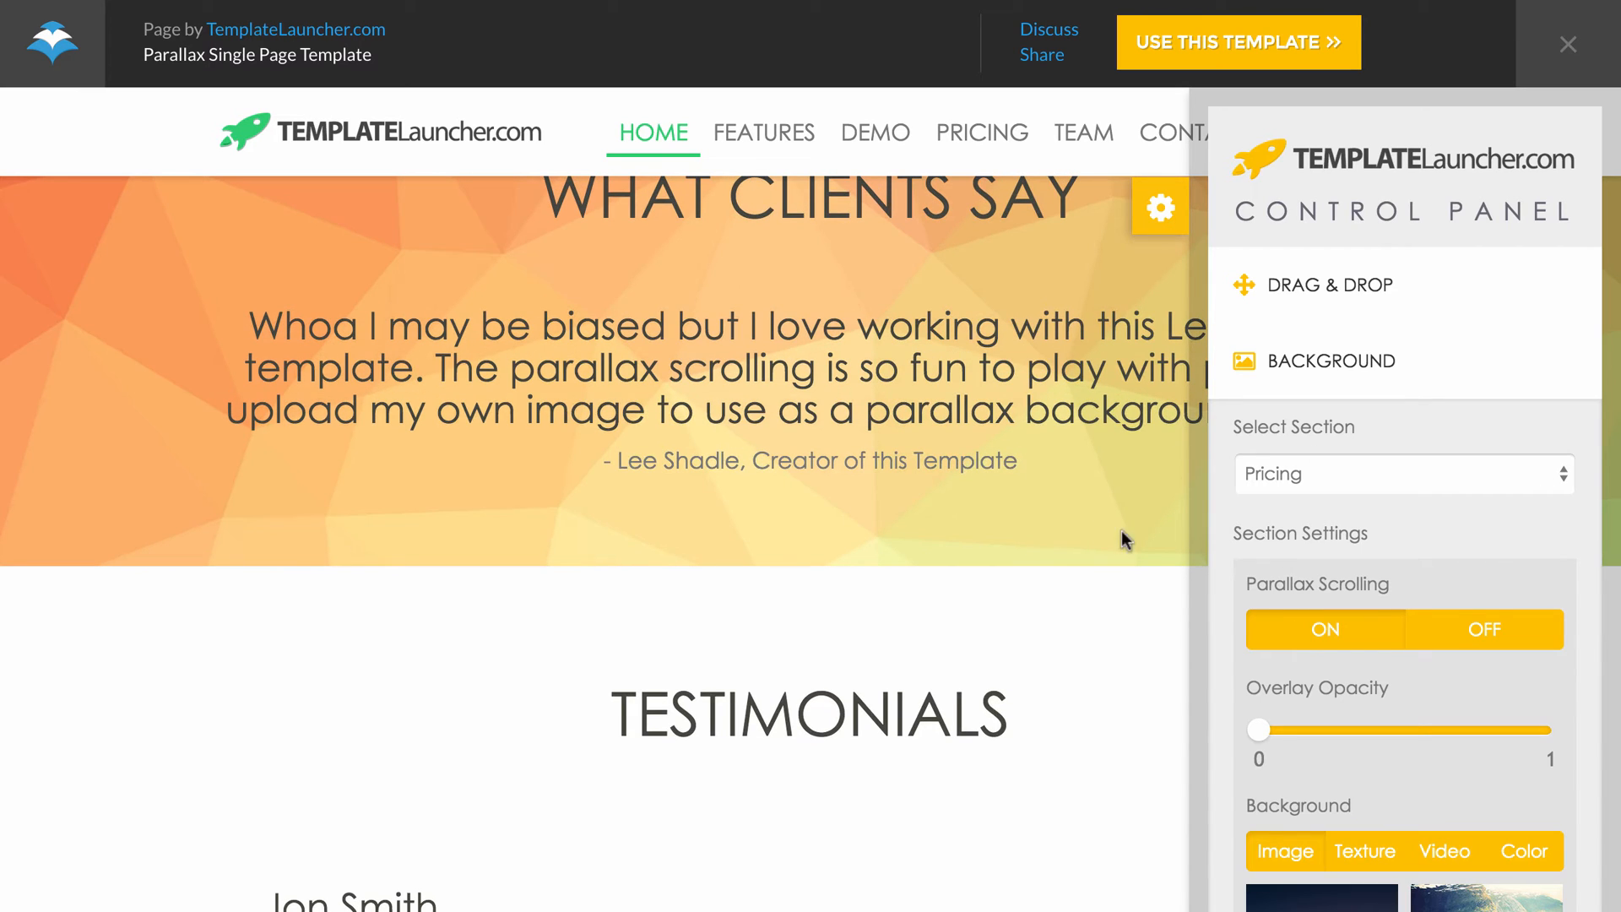
Step: Set the Featured Testimonial section's background to the solid white color and check it below the Pricing section
{"action": "left_click", "coordinate": [1397, 489]}
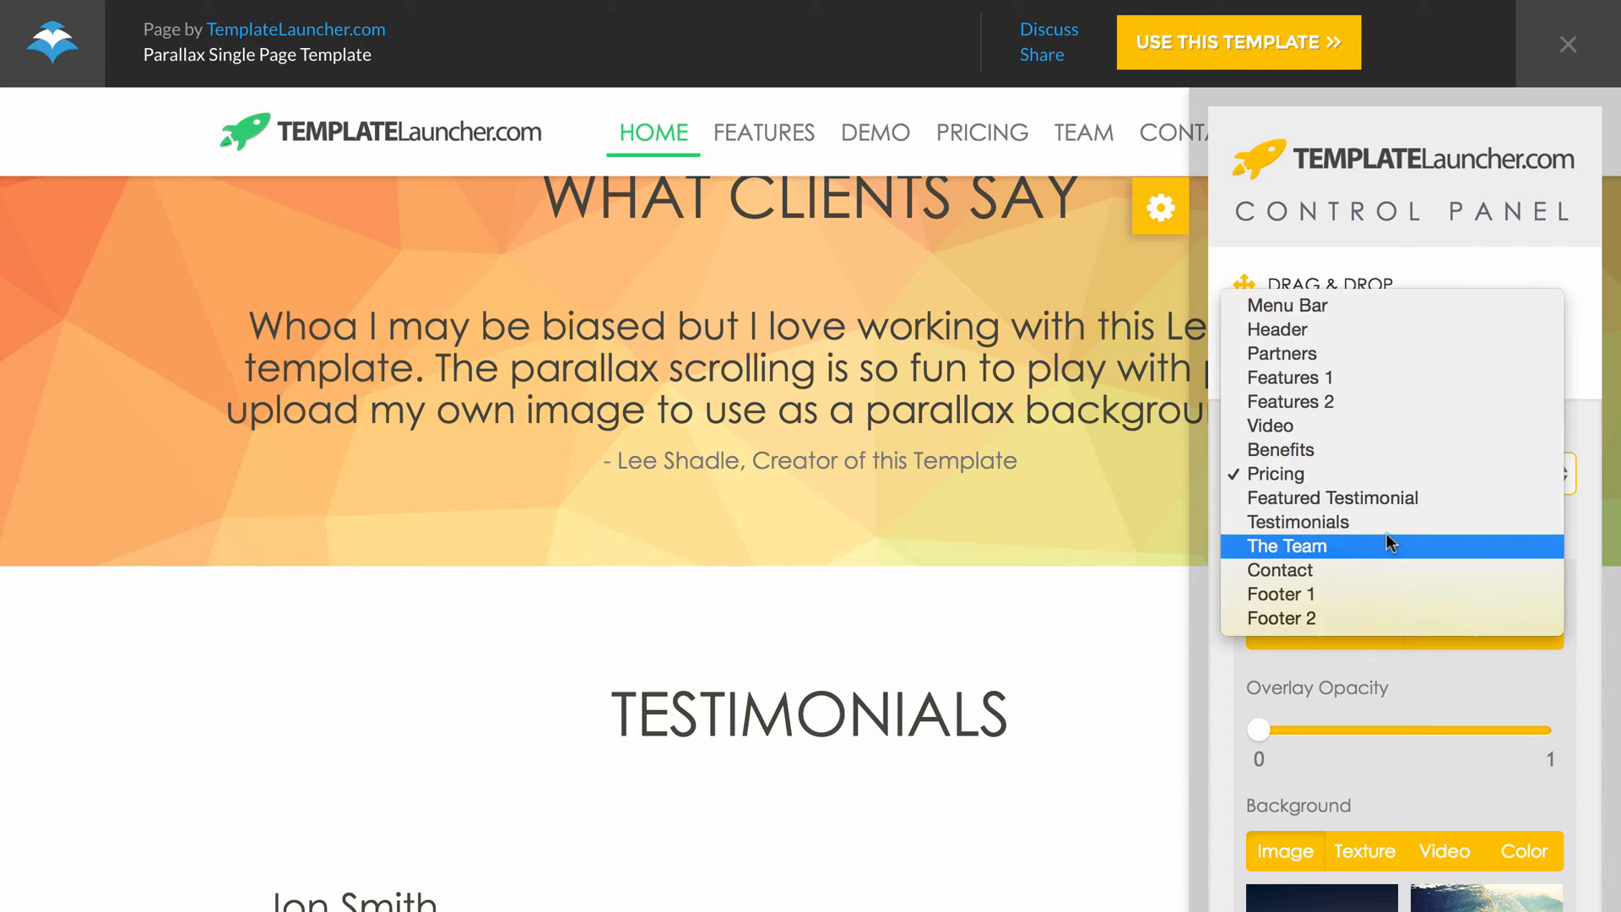
{"action": "left_click", "coordinate": [1397, 500]}
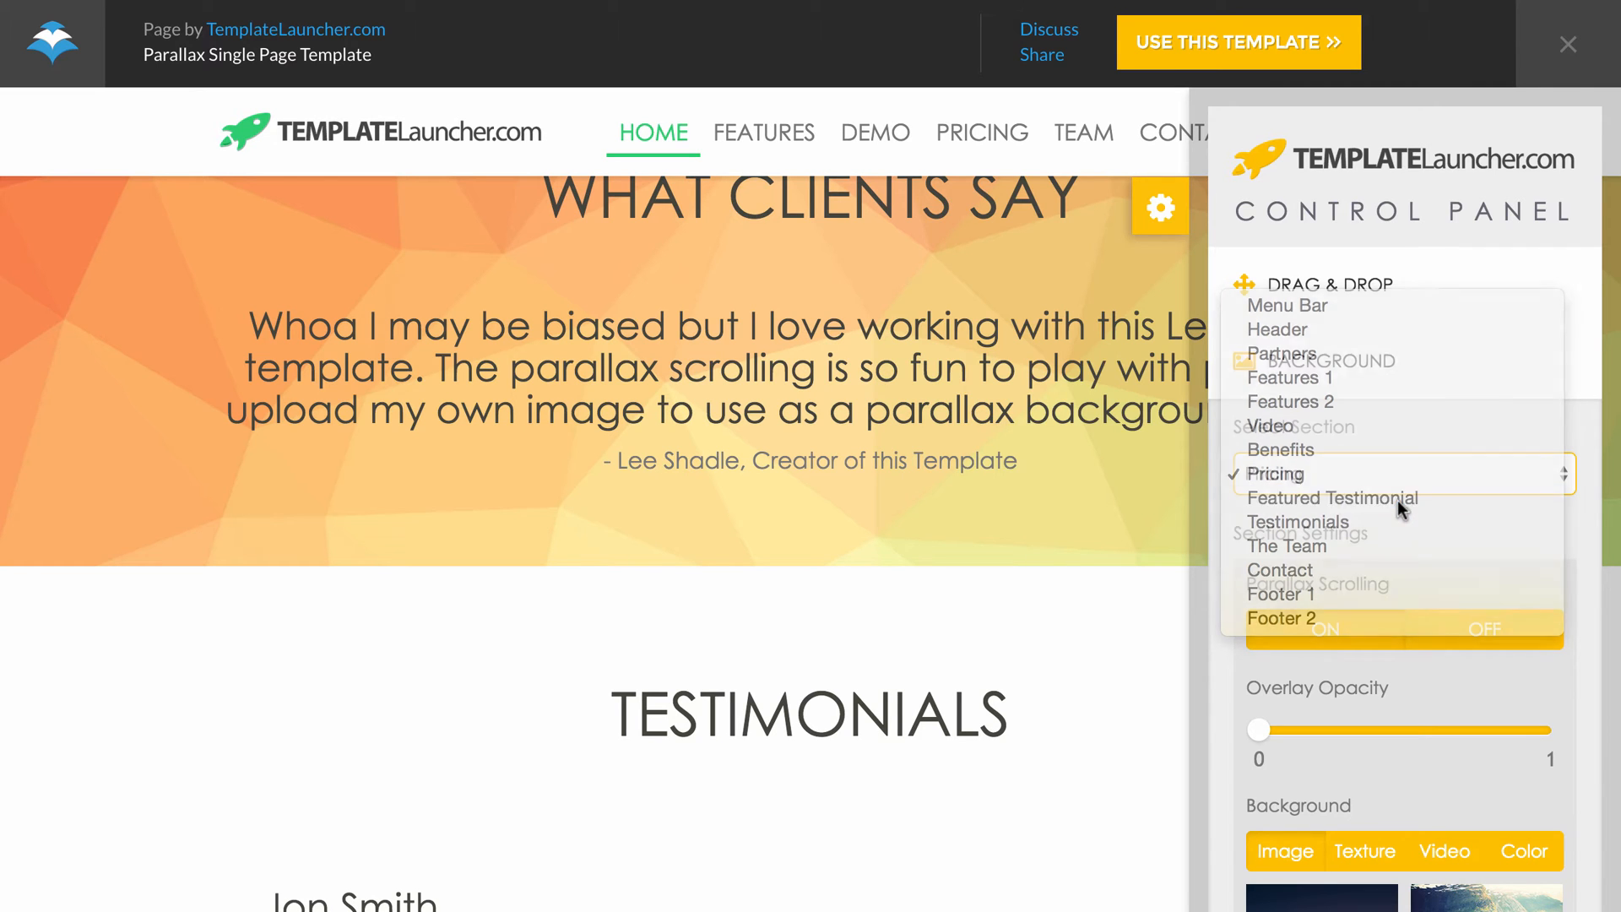
{"action": "scroll", "coordinate": [1451, 550], "scroll_direction": "down", "scroll_amount": 3}
{"action": "left_click", "coordinate": [1535, 746]}
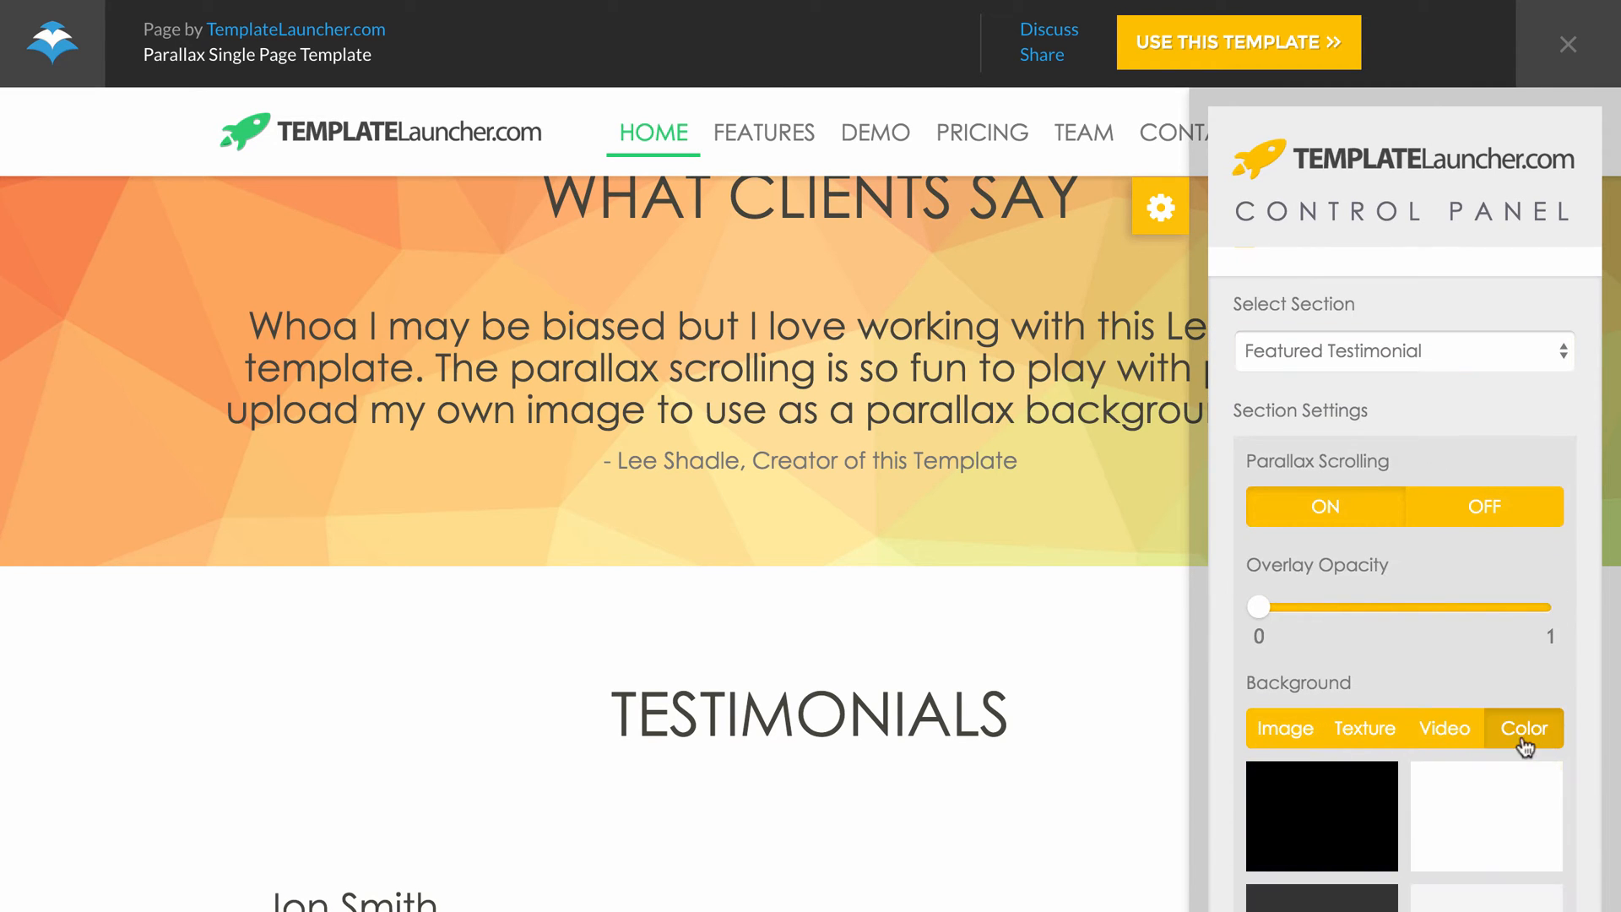
{"action": "left_click", "coordinate": [1479, 813]}
{"action": "scroll", "coordinate": [958, 595], "scroll_direction": "up", "scroll_amount": 2}
{"action": "scroll", "coordinate": [954, 589], "scroll_direction": "down", "scroll_amount": 6}
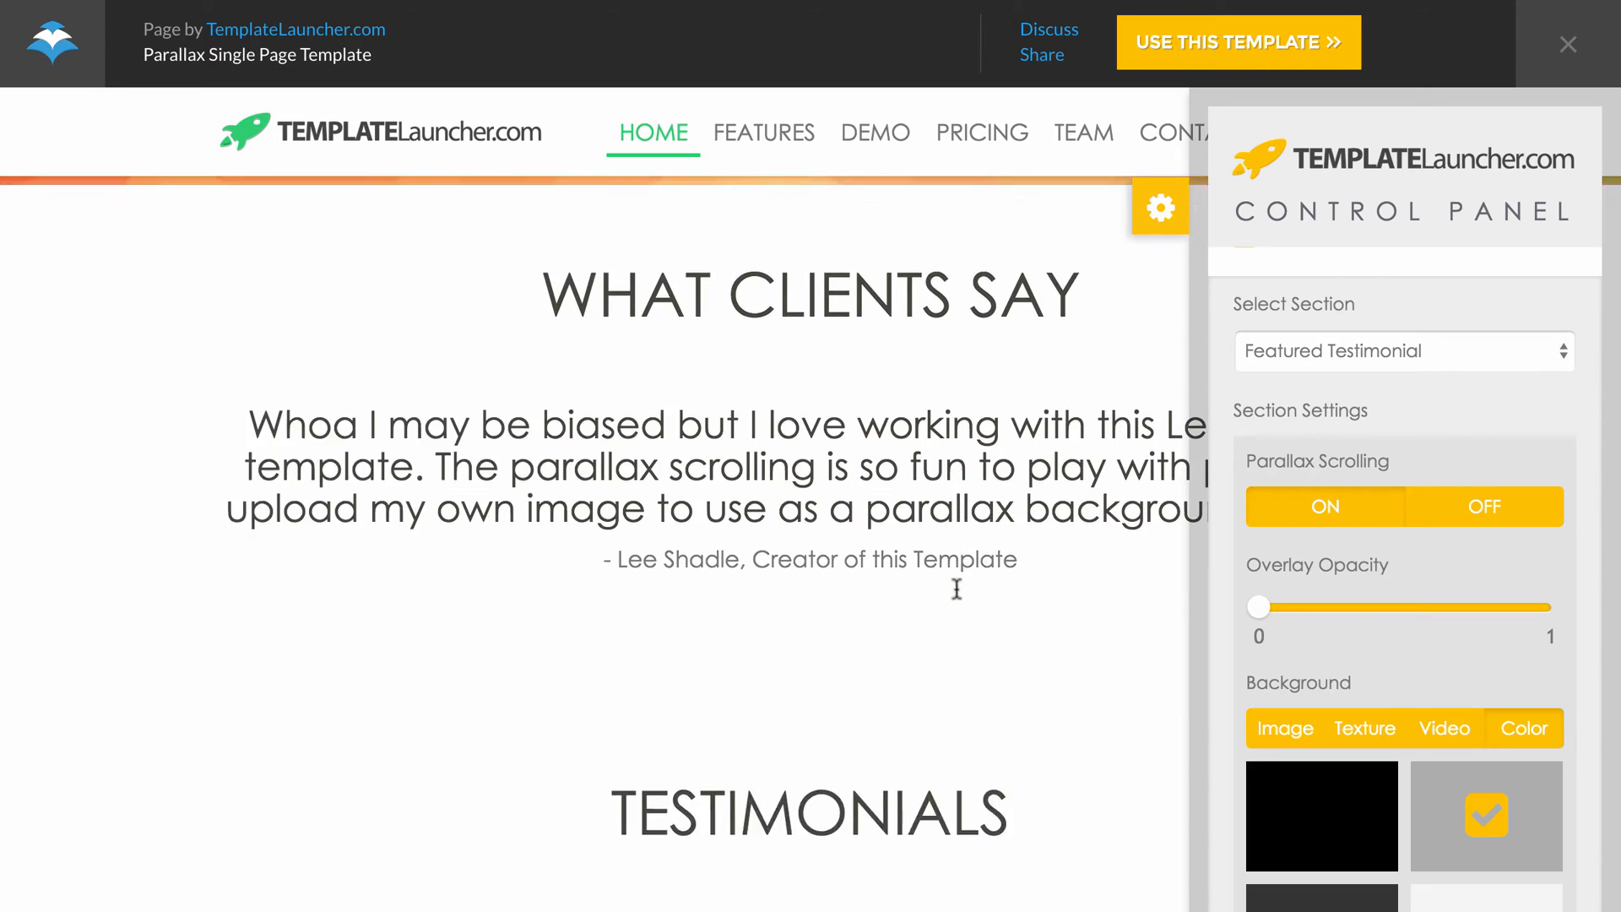
{"action": "scroll", "coordinate": [957, 588], "scroll_direction": "up", "scroll_amount": 3}
{"action": "scroll", "coordinate": [957, 588], "scroll_direction": "up", "scroll_amount": 5}
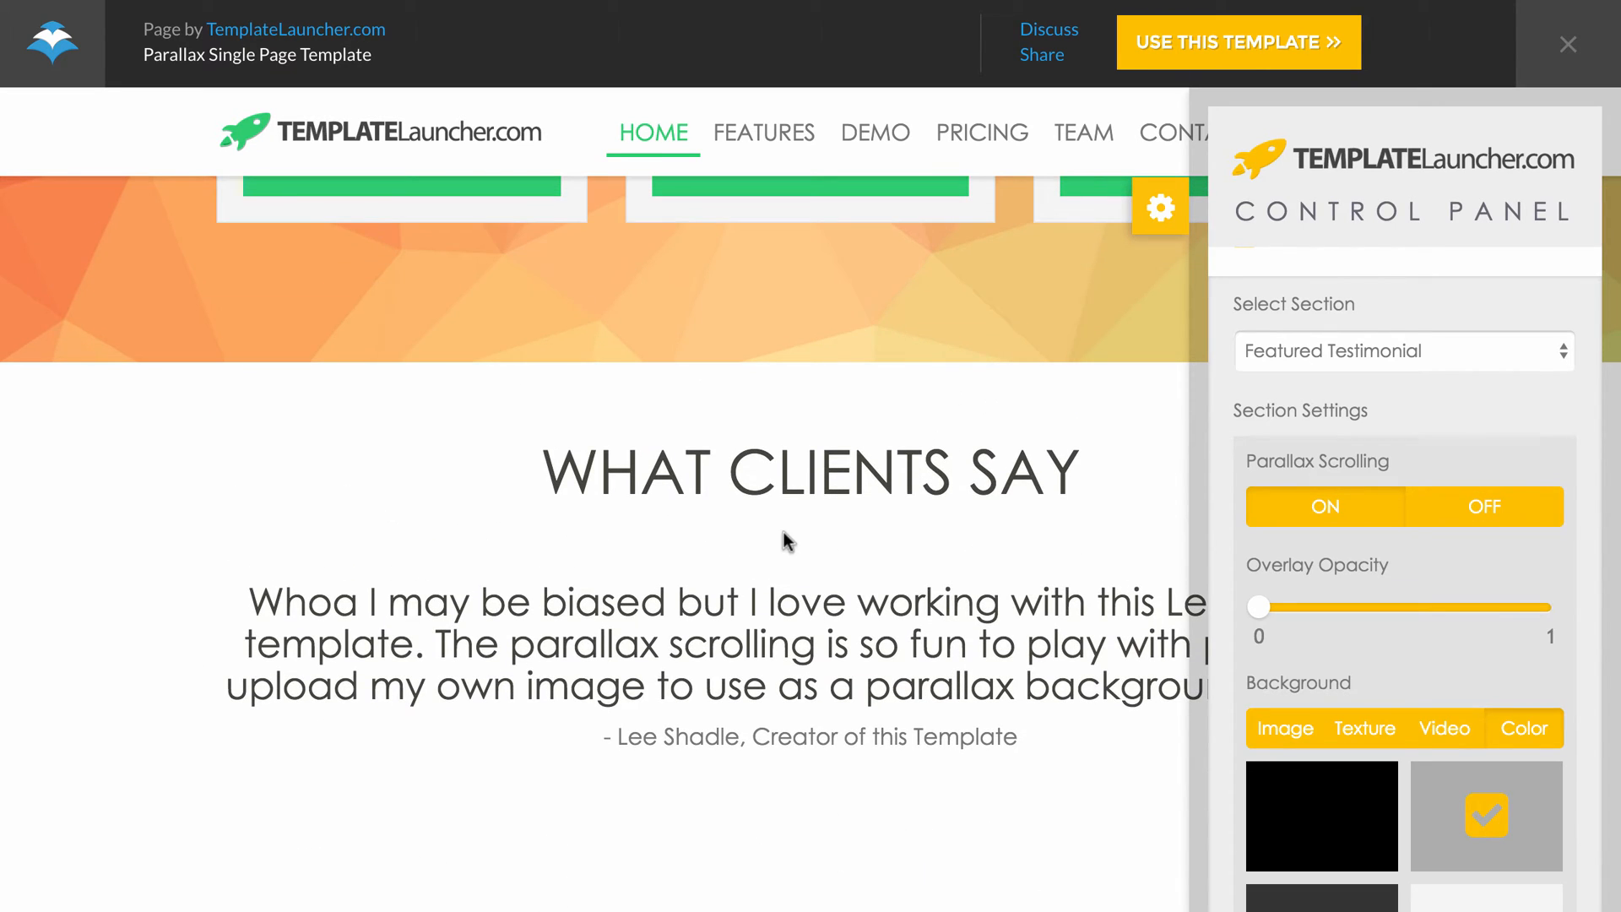
Step: Return to the header at the start of the page and close the control panel
{"action": "scroll", "coordinate": [838, 498], "scroll_direction": "up", "scroll_amount": 15}
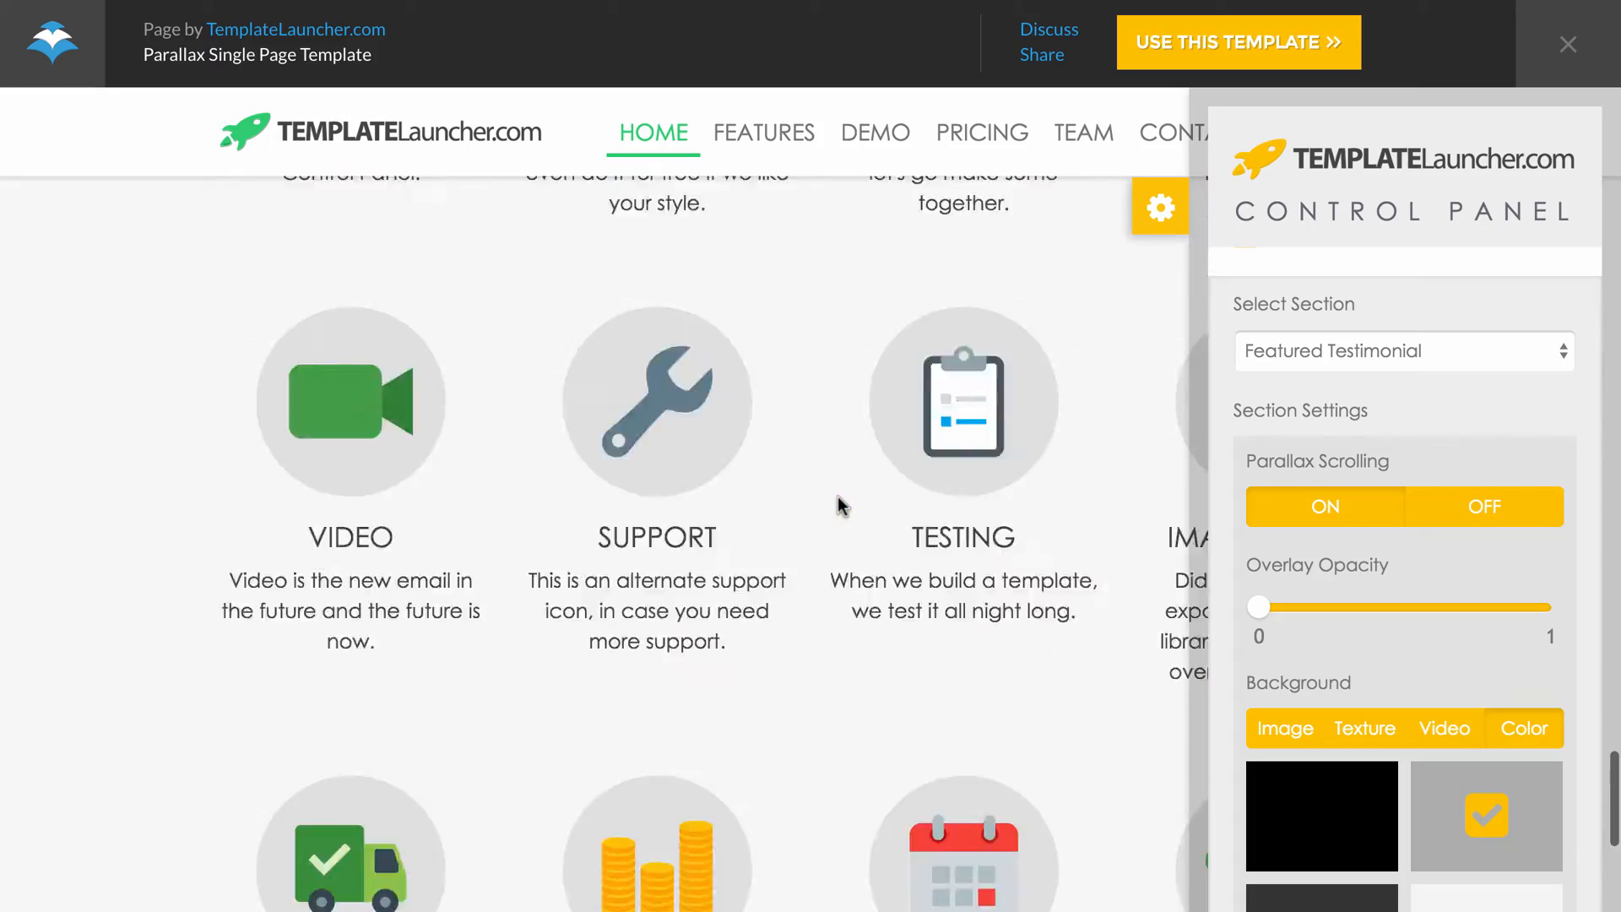
{"action": "scroll", "coordinate": [843, 507], "scroll_direction": "up", "scroll_amount": 10}
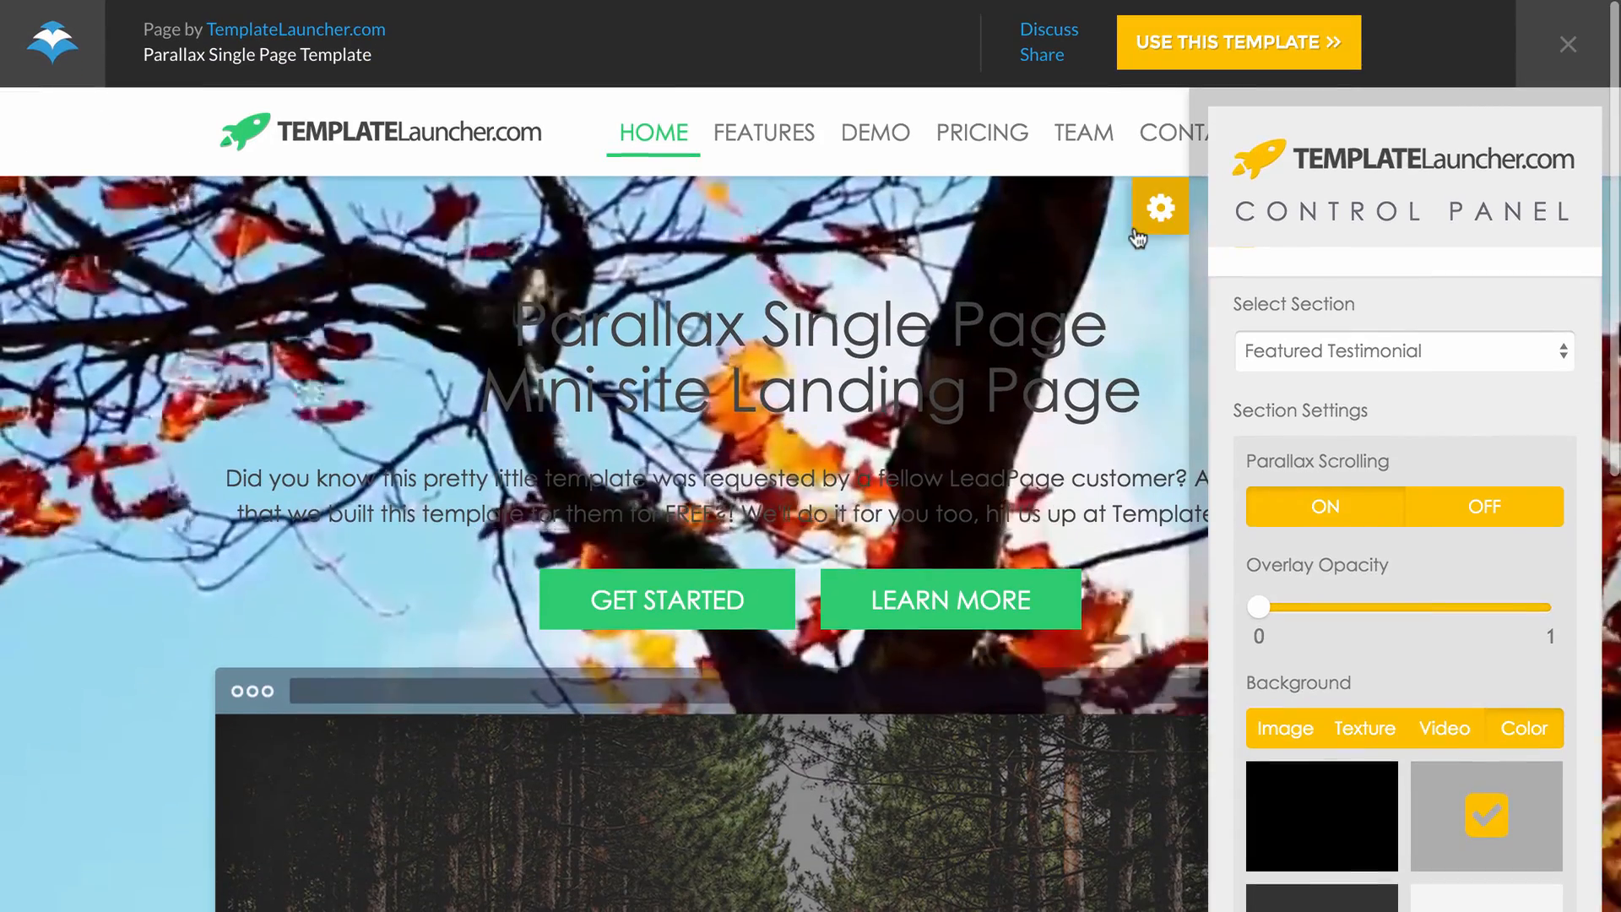
{"action": "left_click", "coordinate": [1159, 220]}
{"action": "left_click", "coordinate": [1591, 207]}
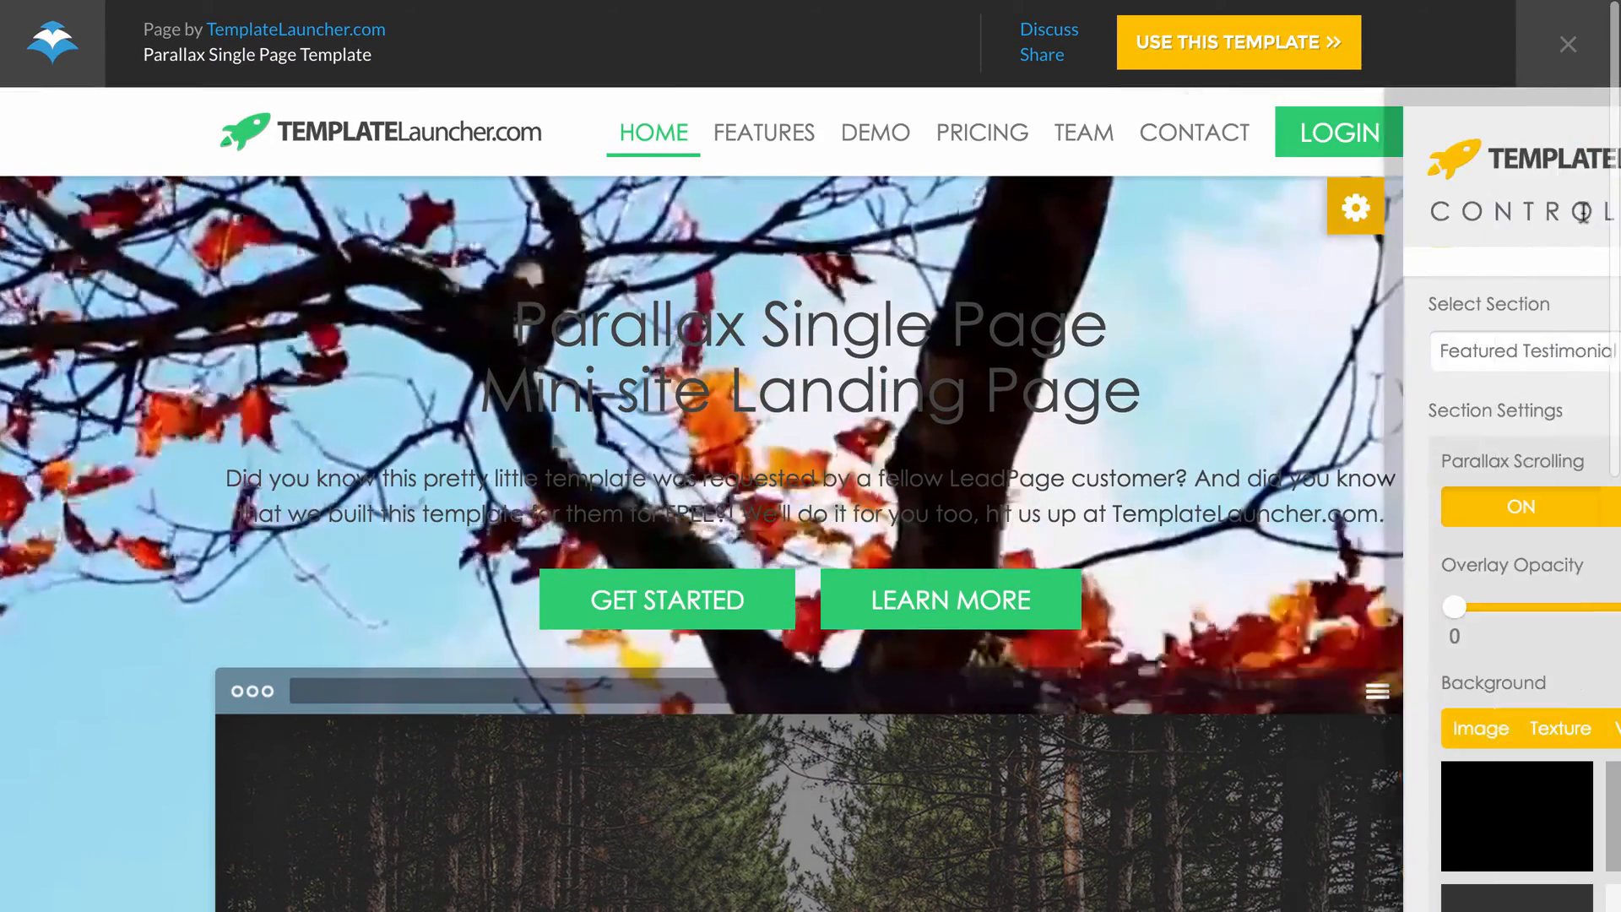
{"action": "left_click", "coordinate": [1163, 222]}
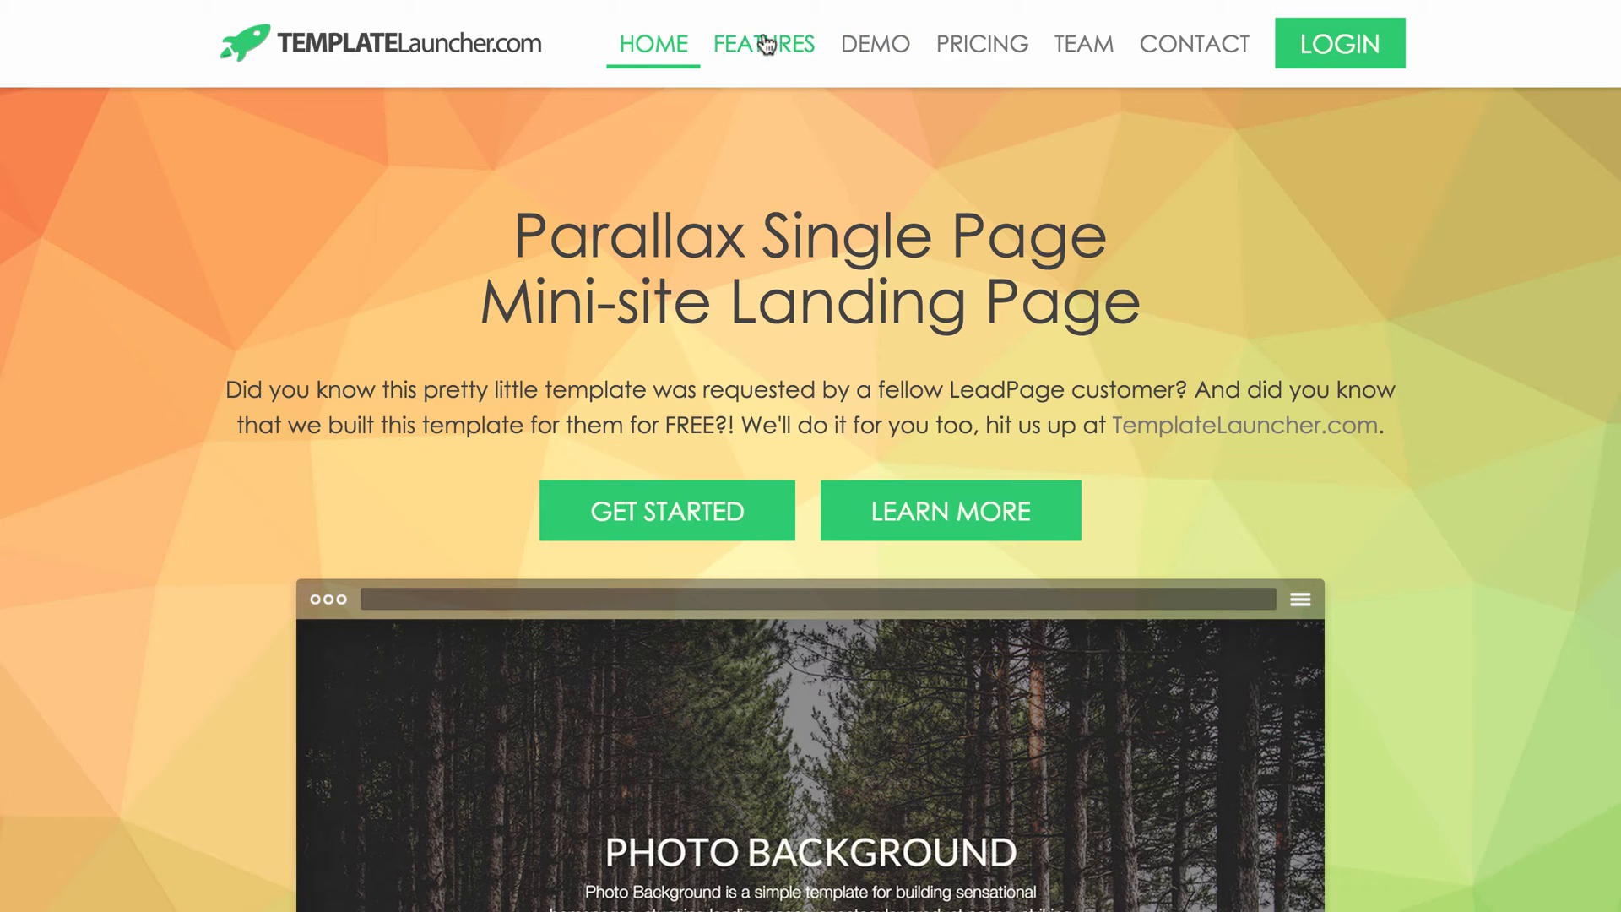
Step: Test the page's navigation links by visiting Pricing, Contact, Demo and Features and returning to Home
{"action": "left_click", "coordinate": [979, 57]}
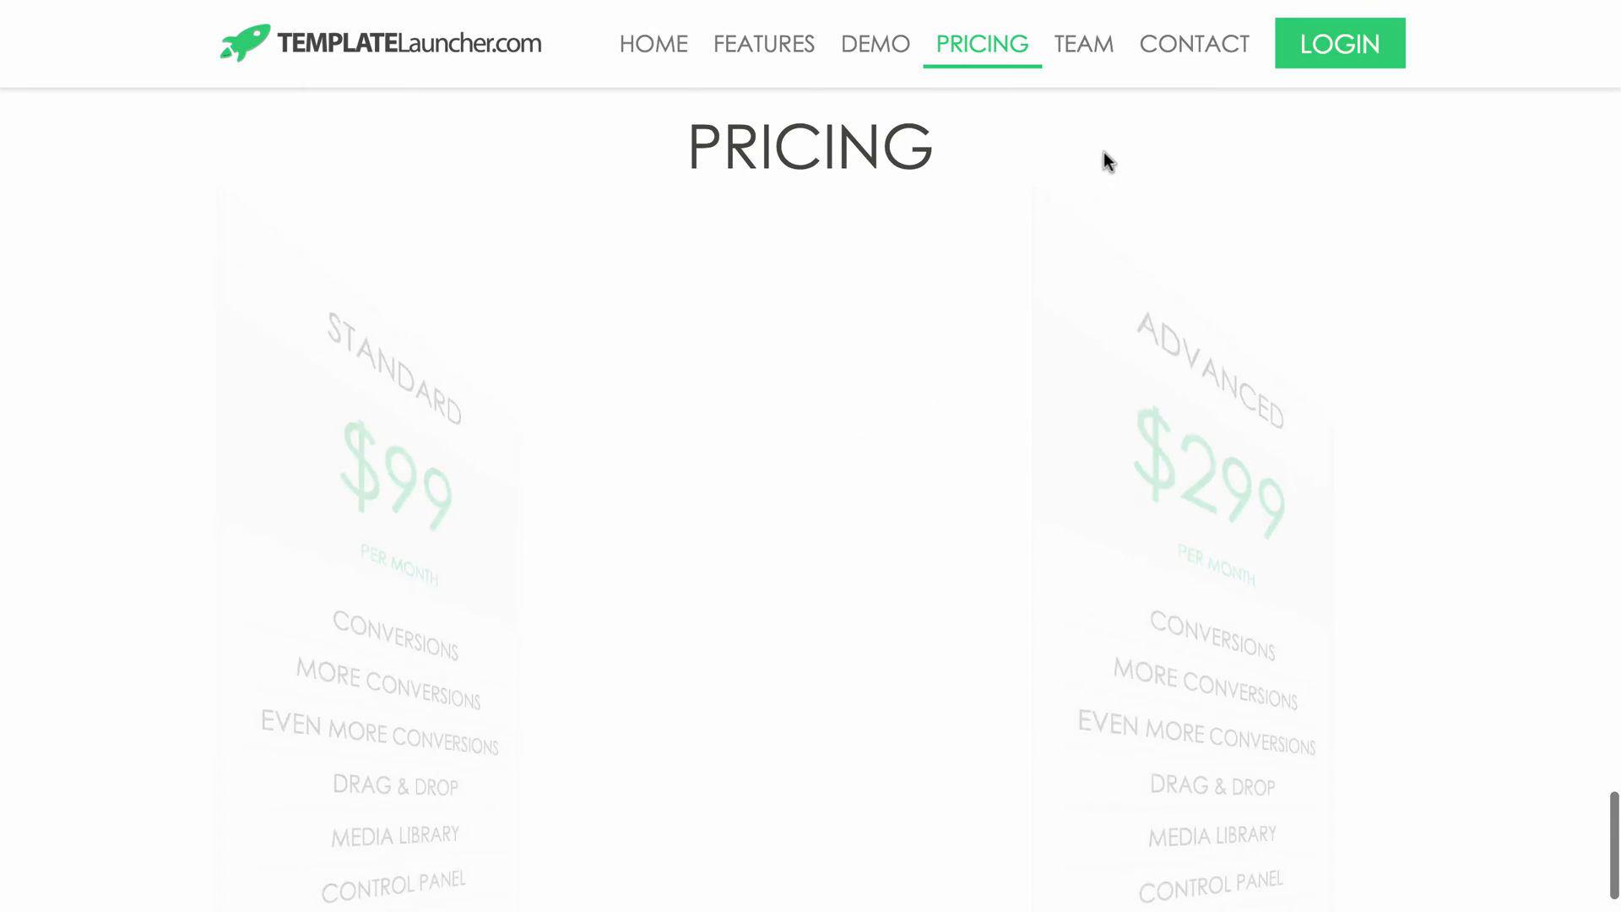
{"action": "left_click", "coordinate": [1156, 56]}
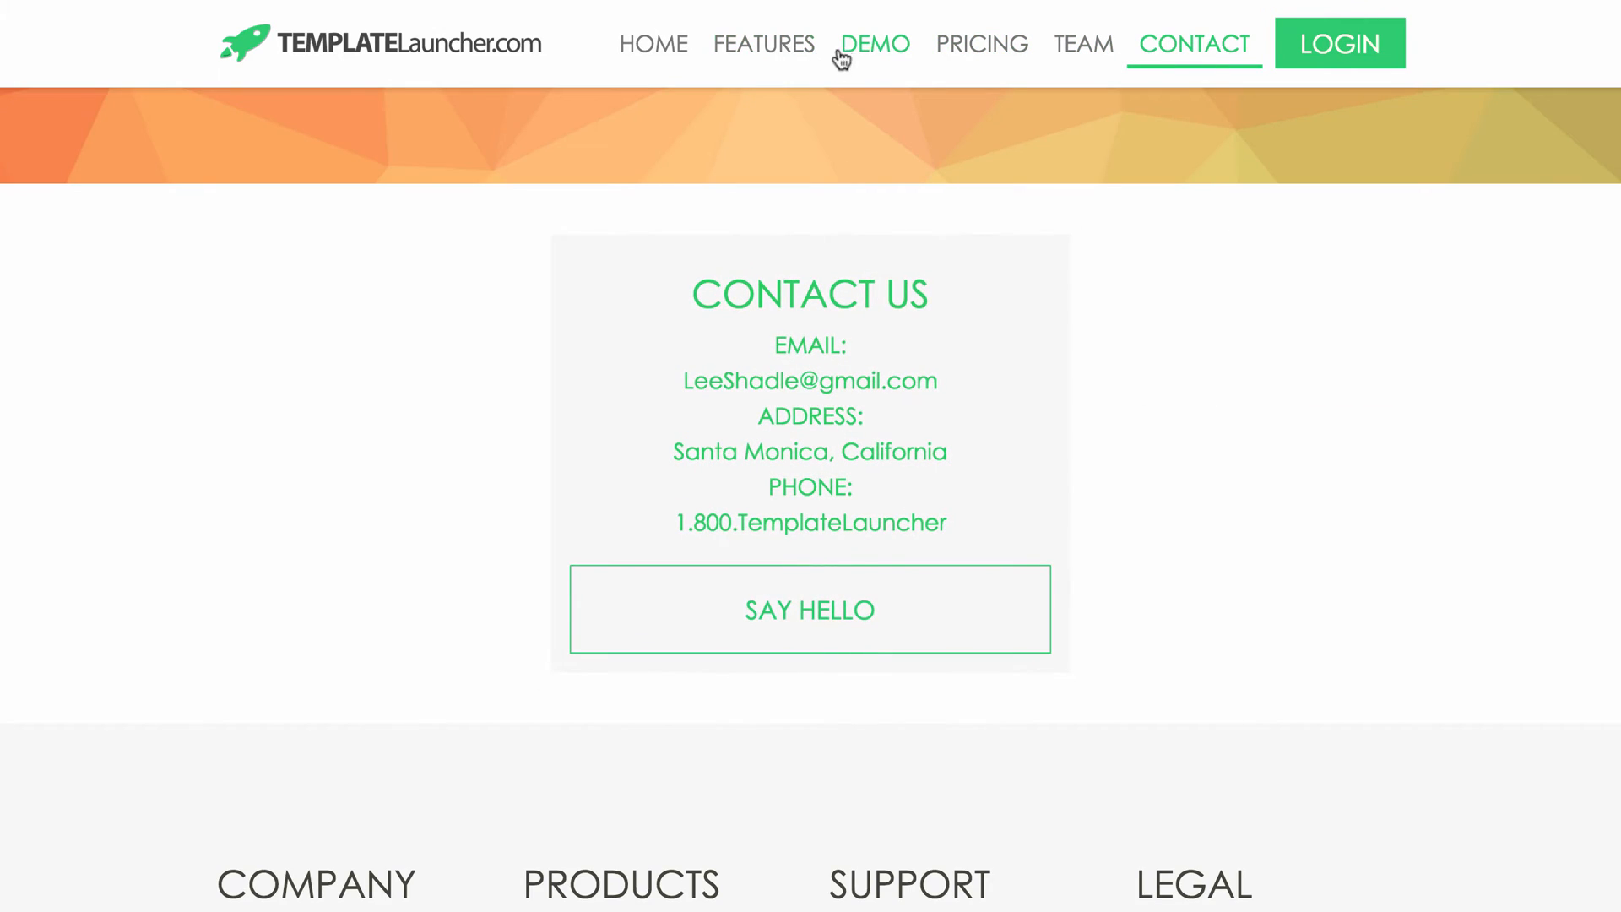
{"action": "left_click", "coordinate": [866, 52]}
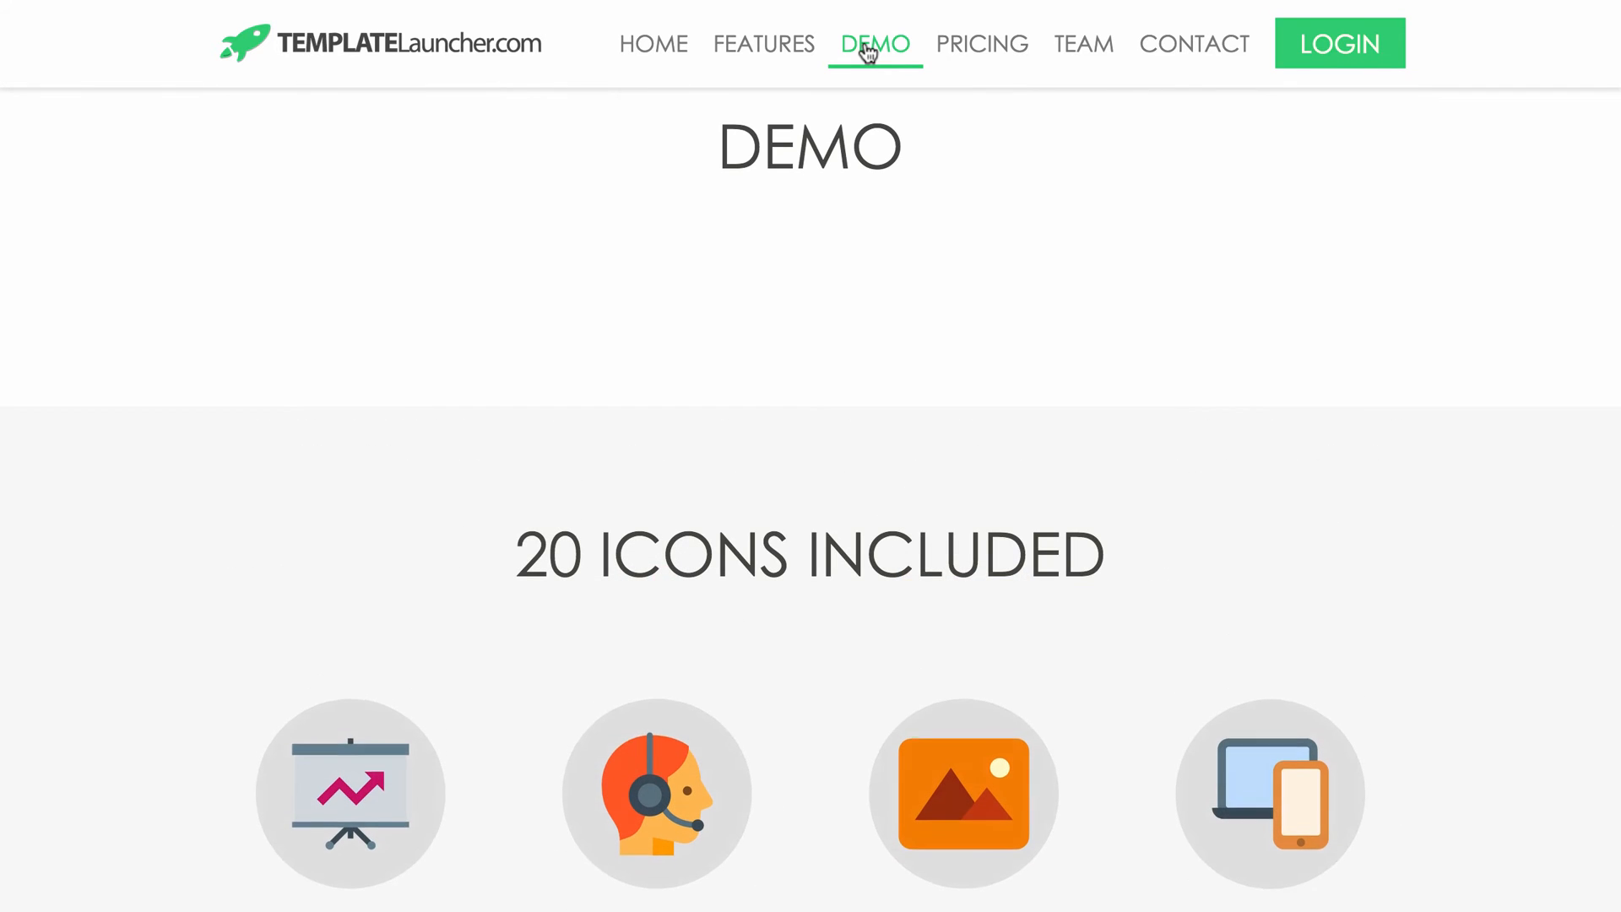
{"action": "left_click", "coordinate": [792, 53]}
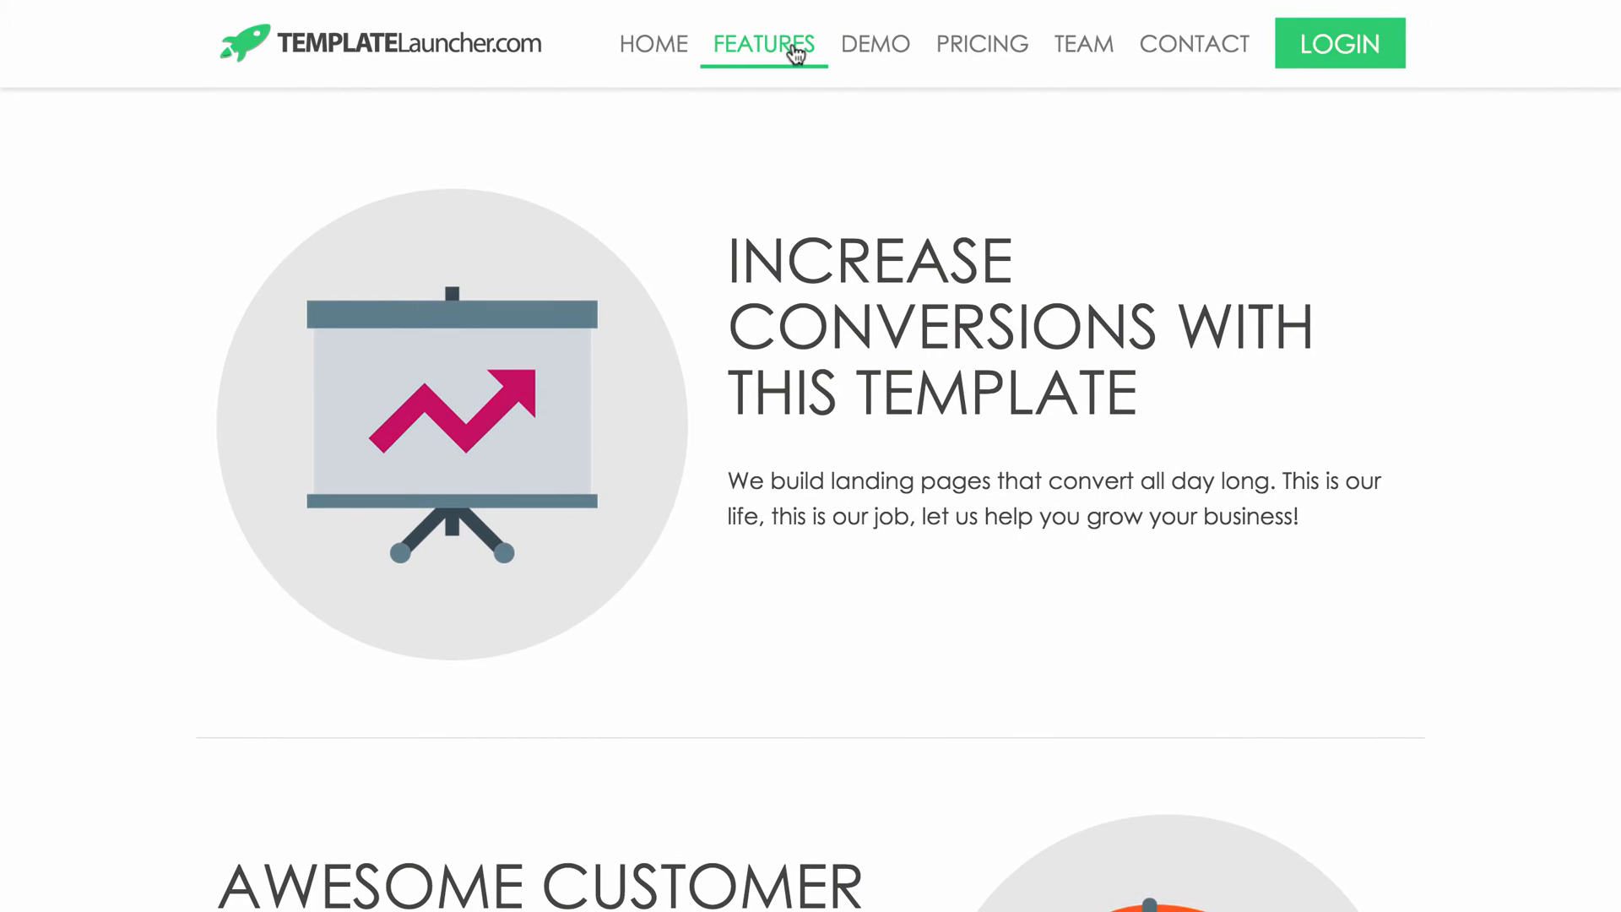
{"action": "left_click", "coordinate": [655, 49]}
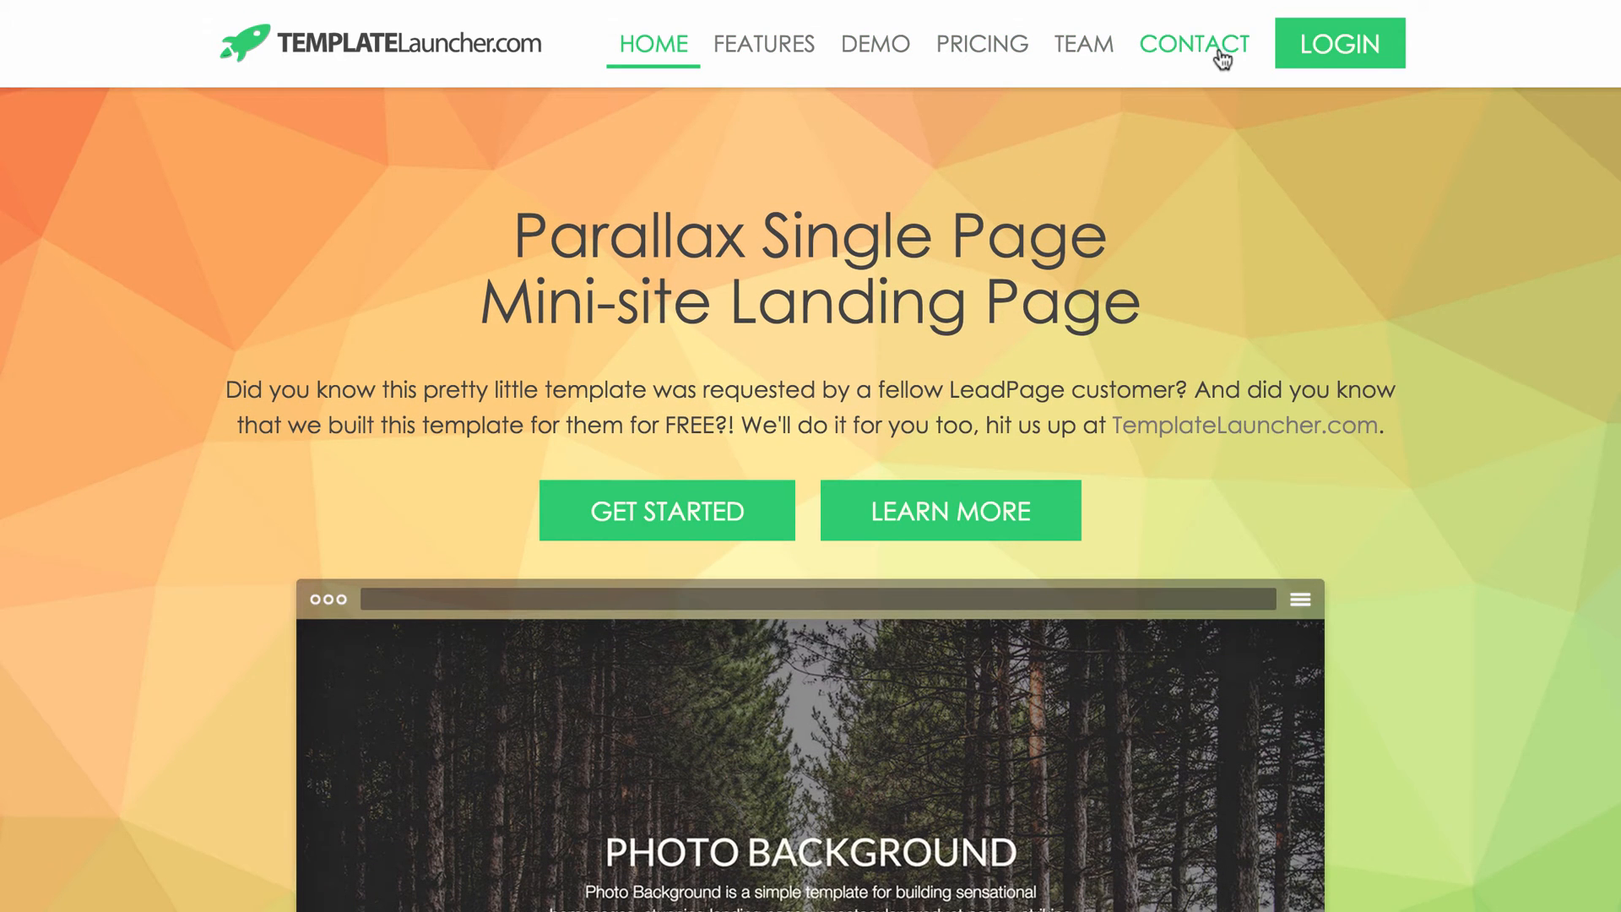
Step: Visit the Contact section, work back through Pricing, Demo and Features, and return to Home
{"action": "left_click", "coordinate": [1199, 51]}
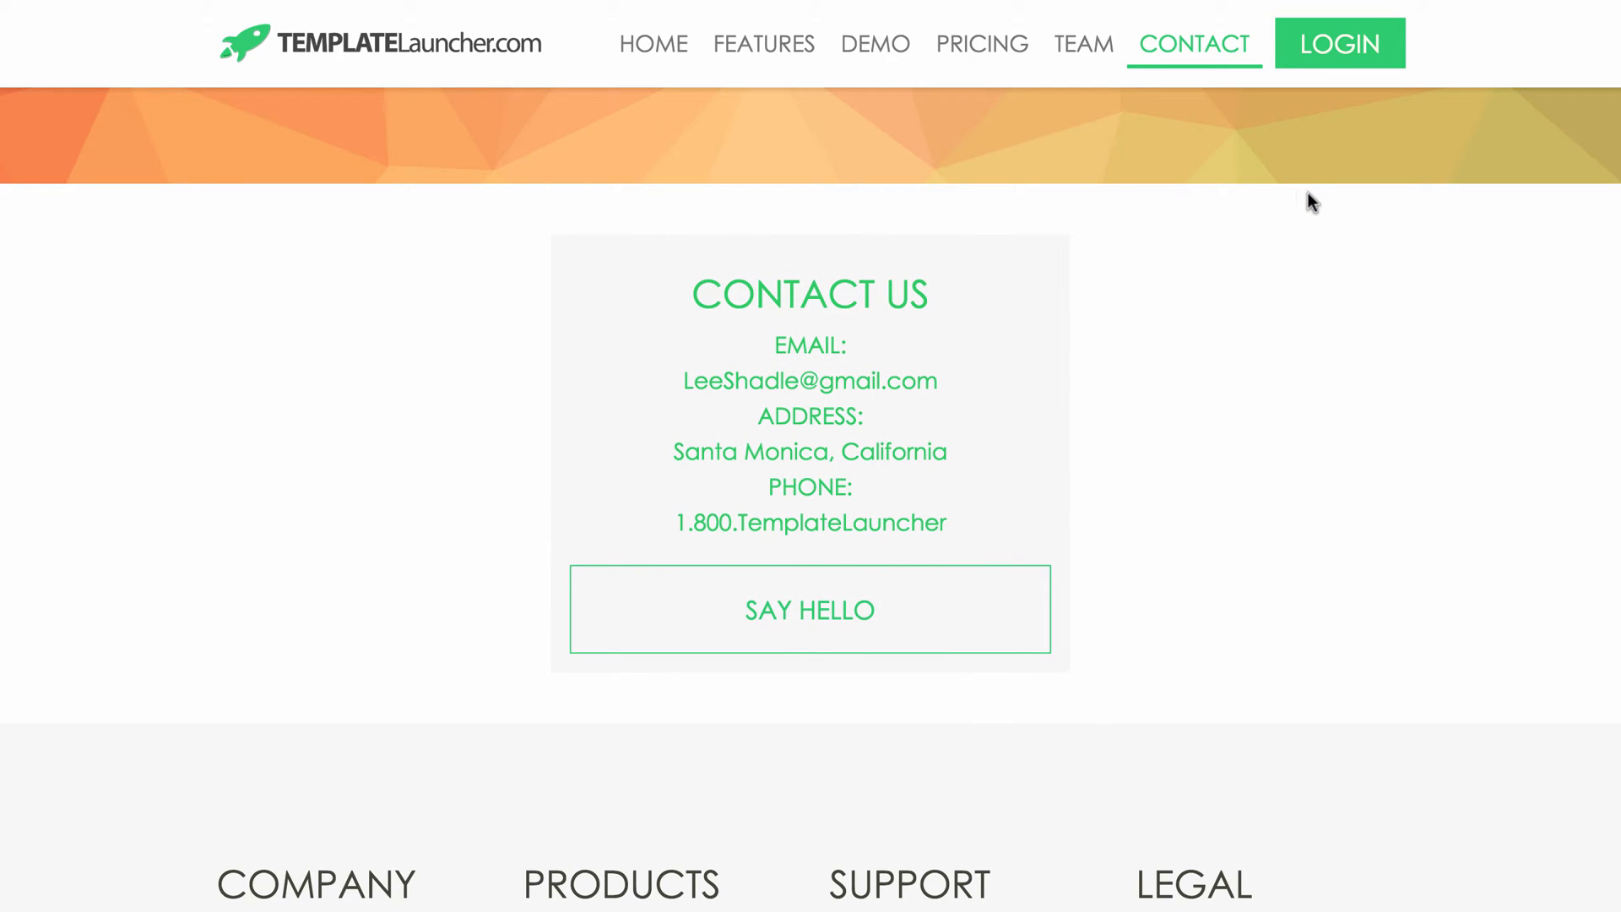
{"action": "left_click", "coordinate": [995, 56]}
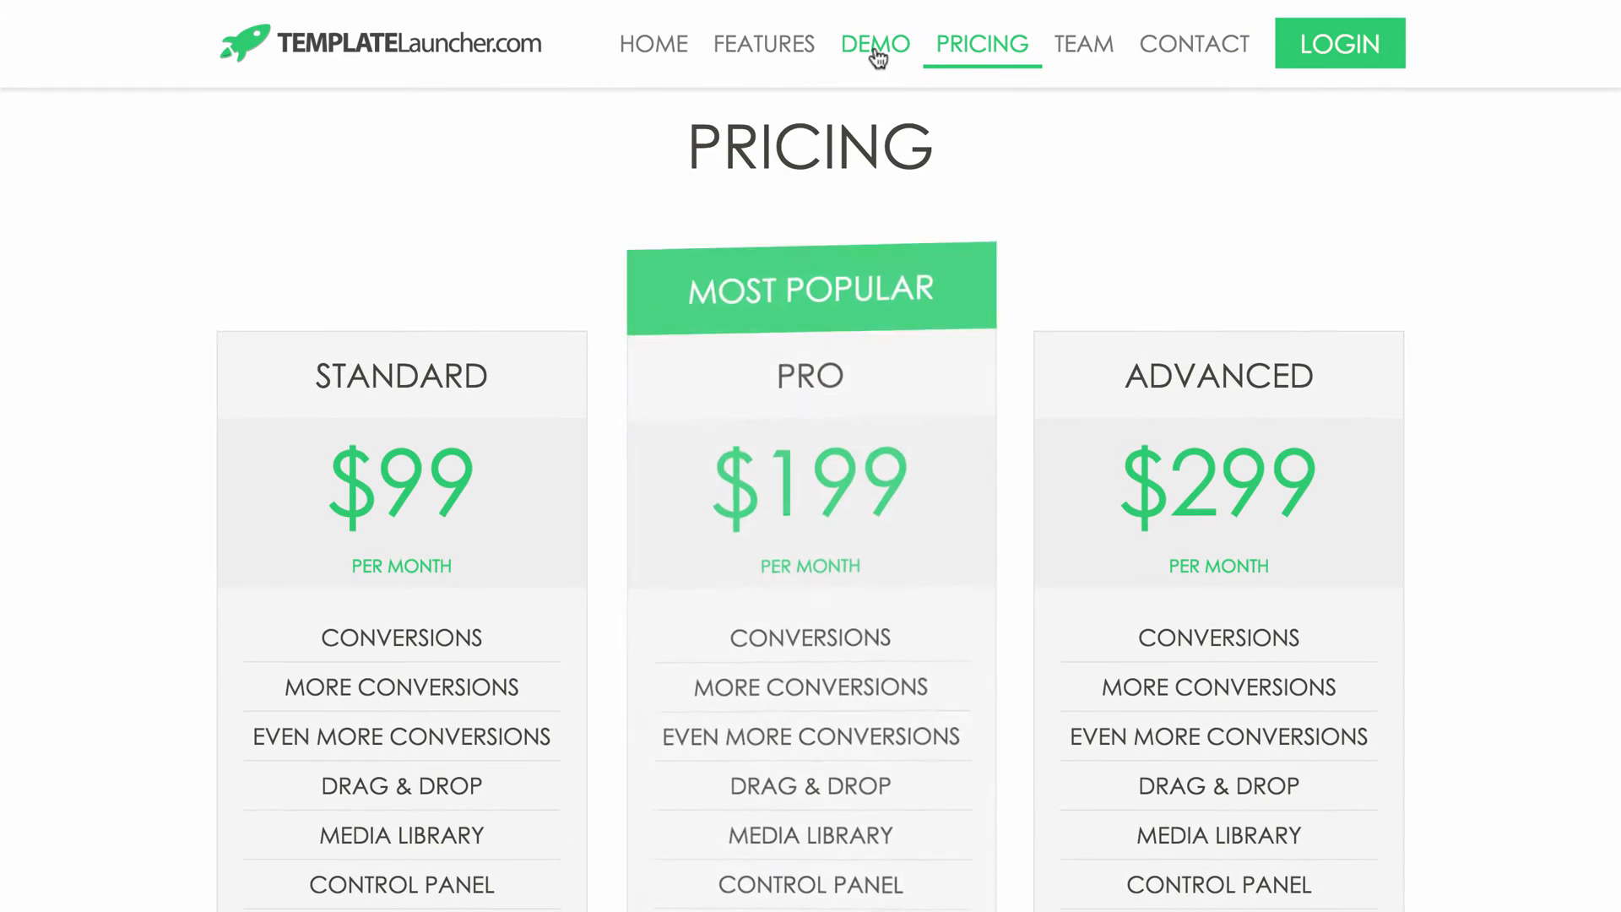
{"action": "left_click", "coordinate": [876, 52]}
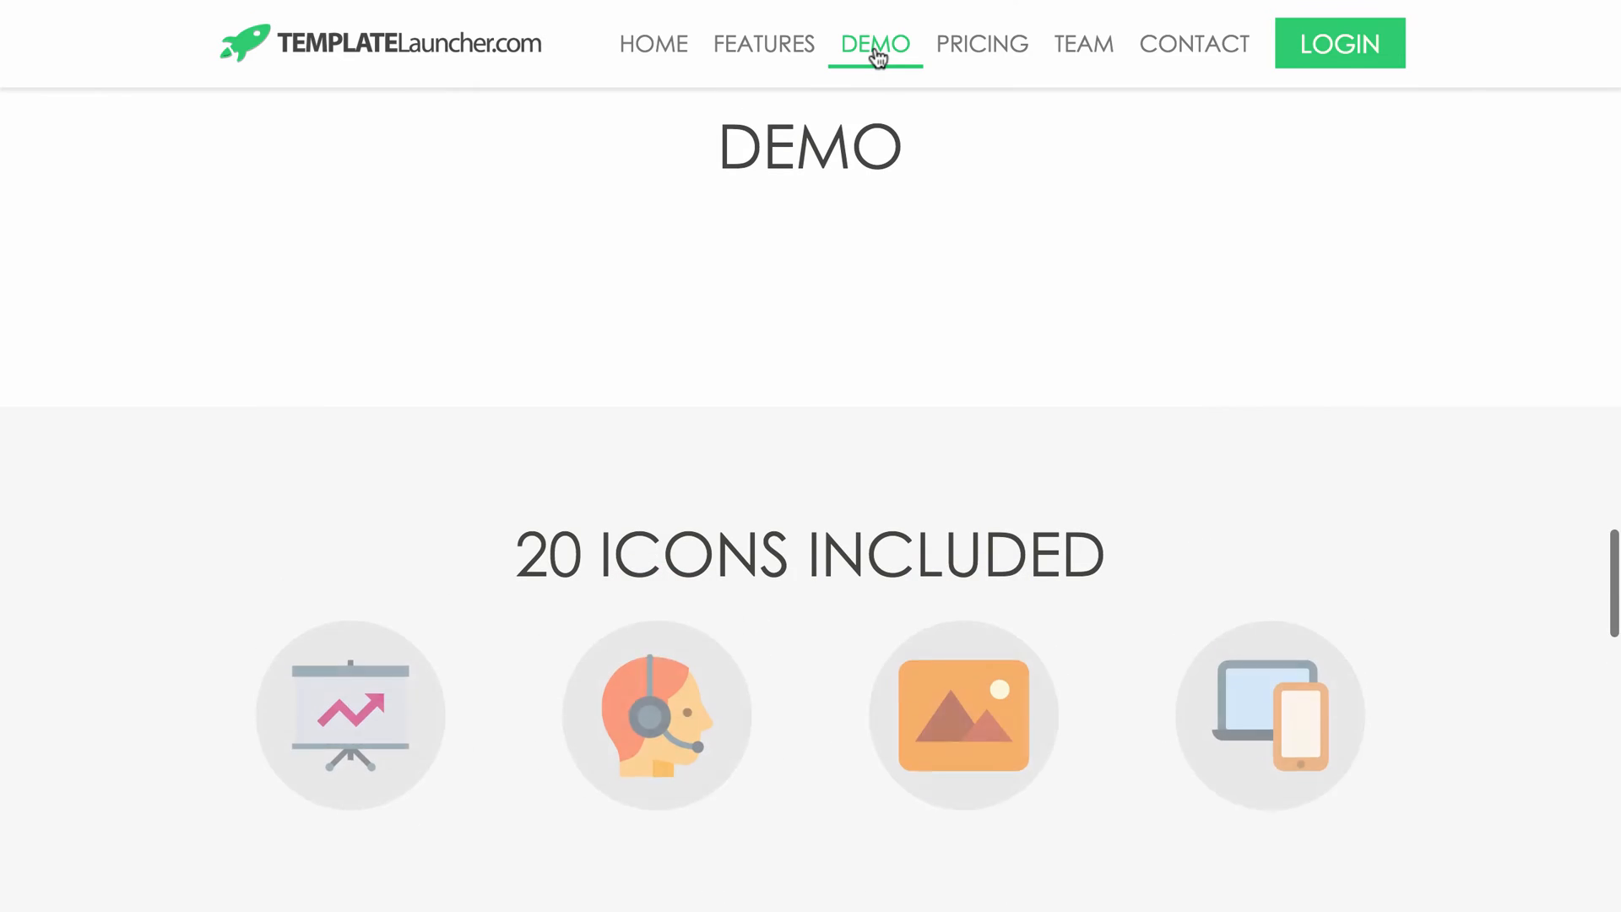
{"action": "left_click", "coordinate": [768, 57]}
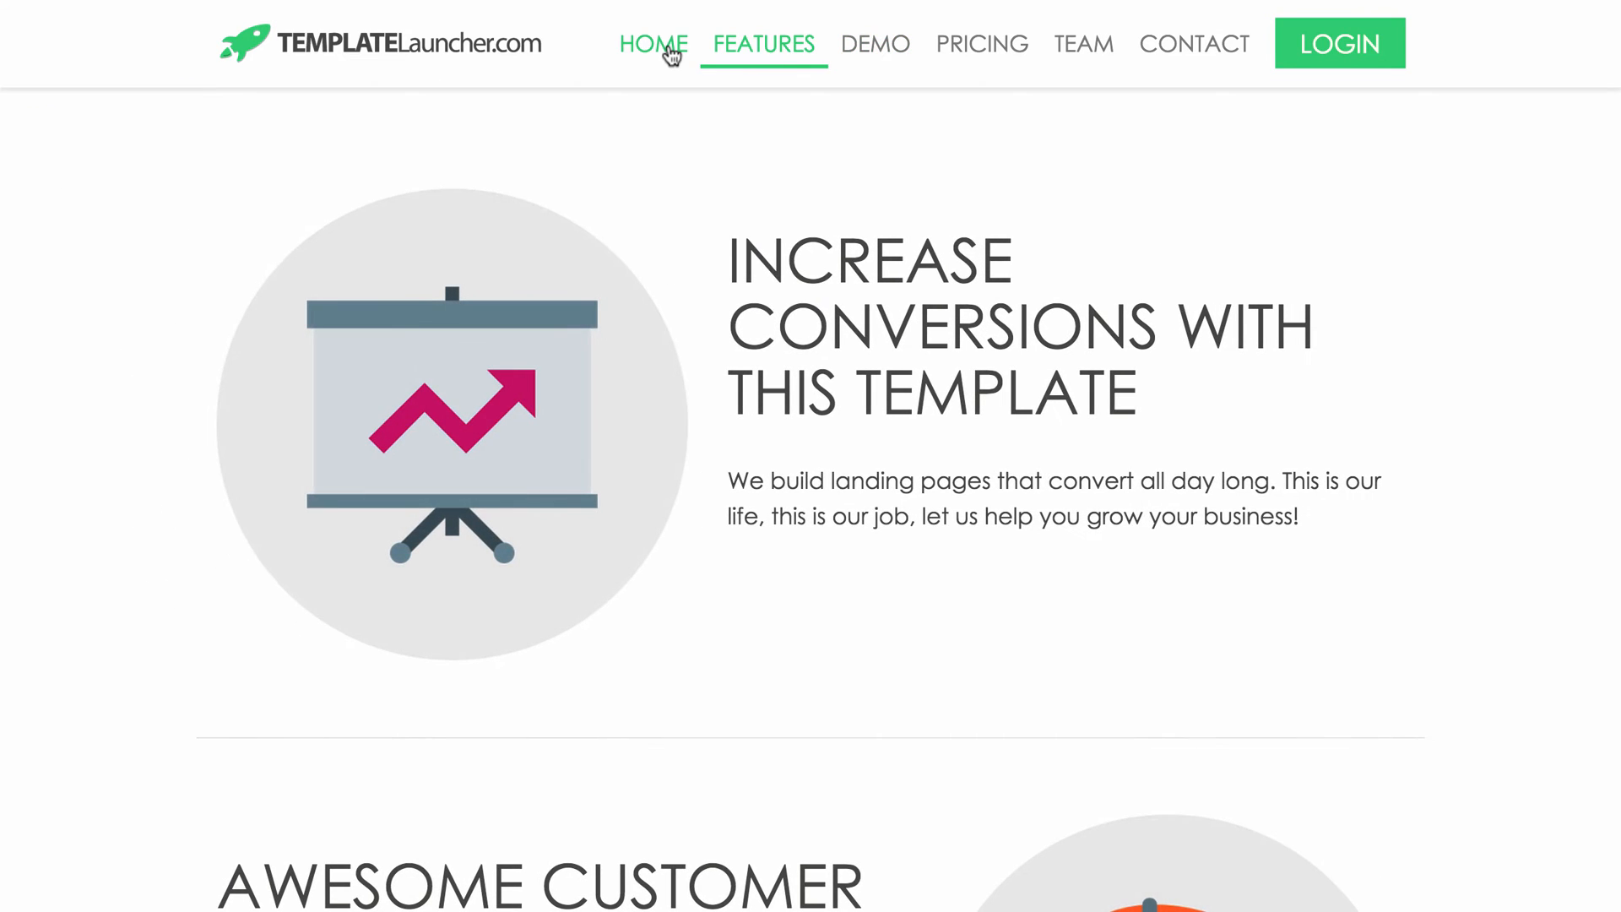
{"action": "left_click", "coordinate": [672, 54]}
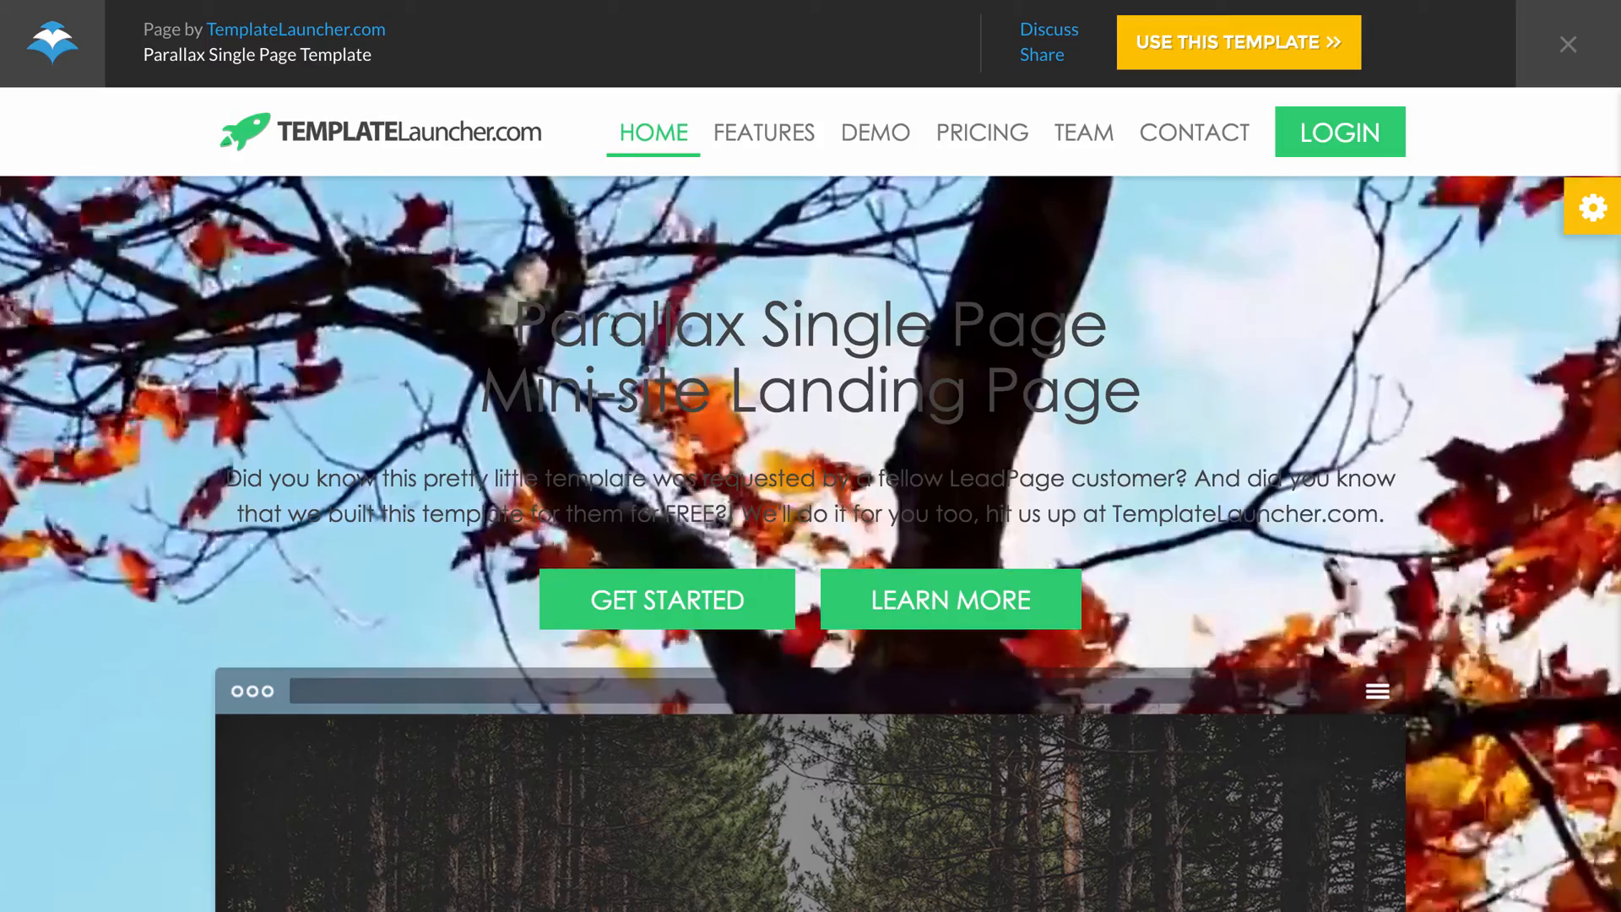
Step: Review the customized template preview from the header through the partners, features and pricing sections to the testimonials
{"action": "scroll", "coordinate": [608, 326], "scroll_direction": "down", "scroll_amount": 20}
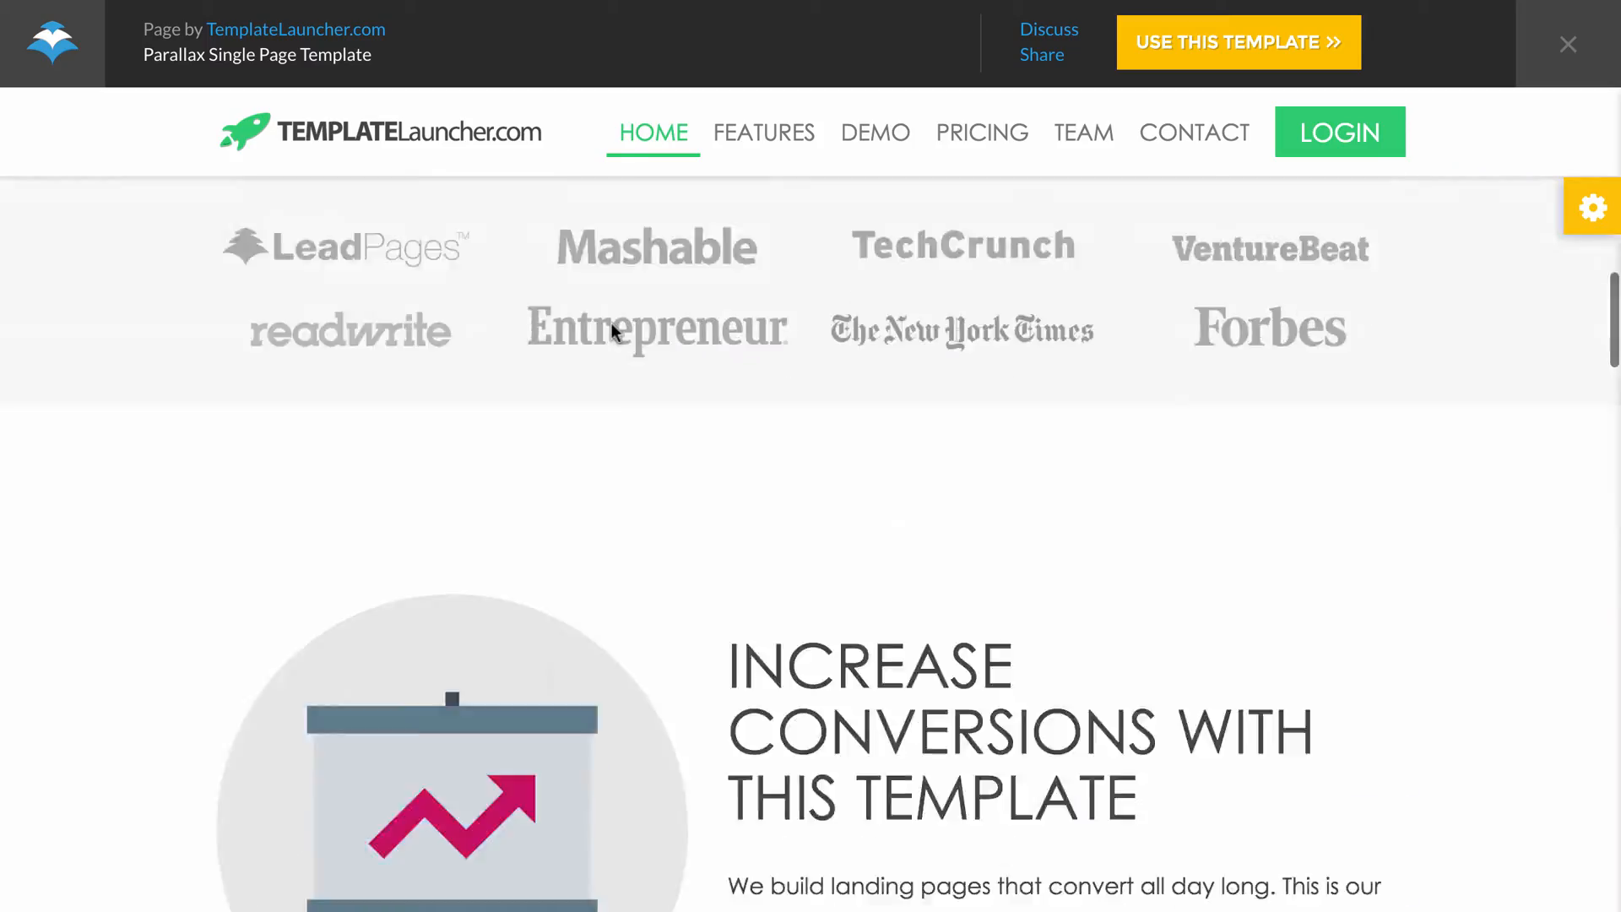
{"action": "scroll", "coordinate": [614, 331], "scroll_direction": "down", "scroll_amount": 20}
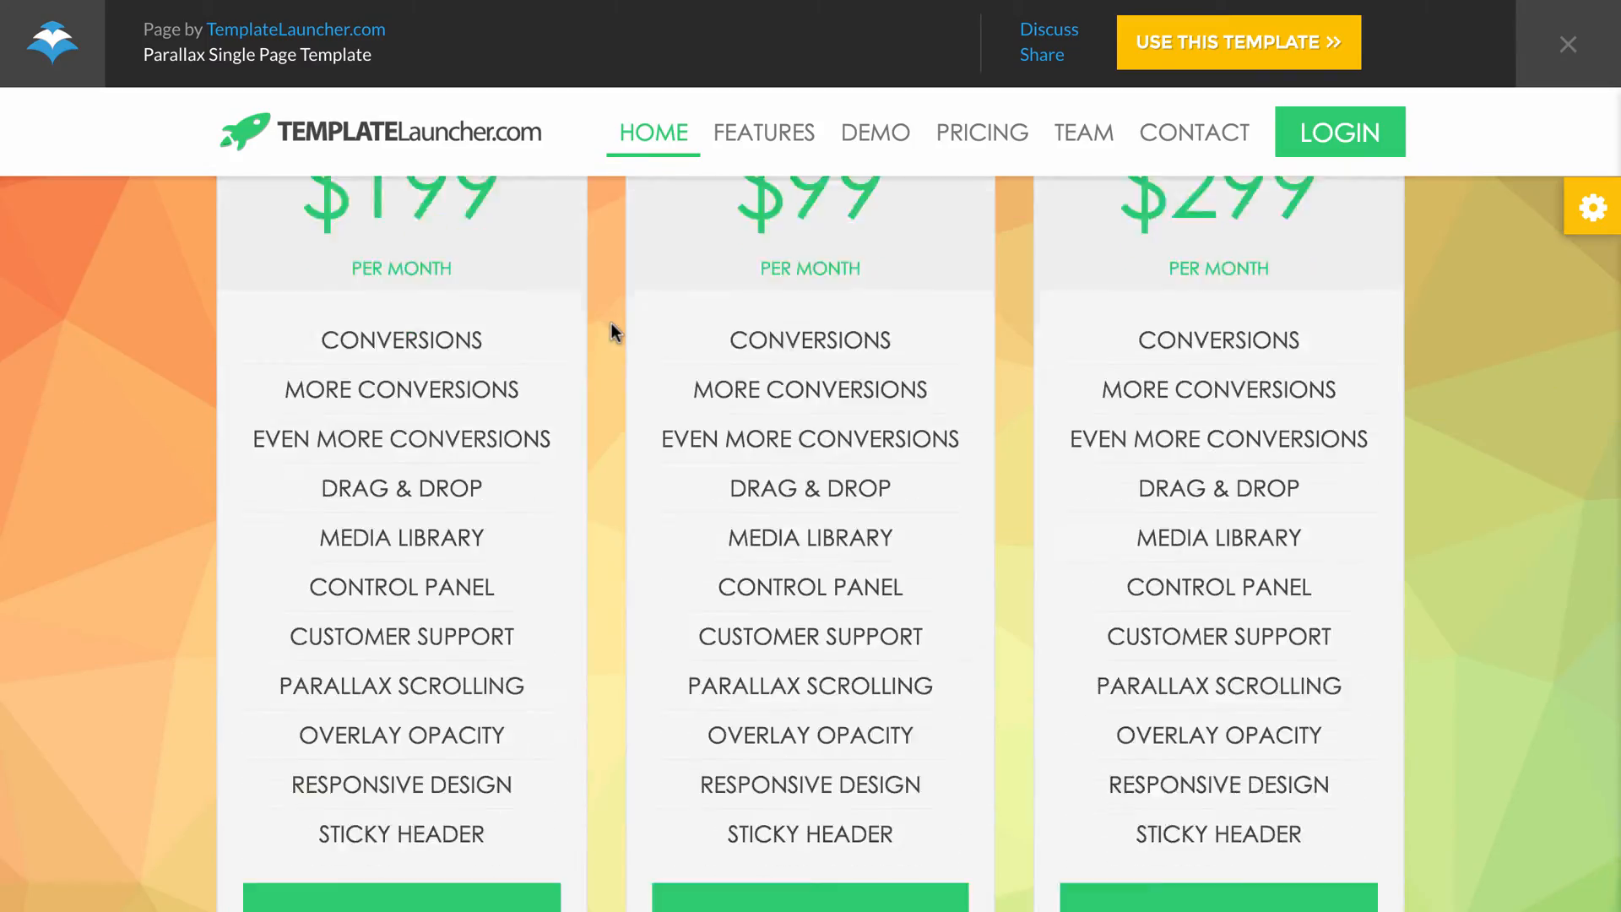
{"action": "scroll", "coordinate": [614, 331], "scroll_direction": "down", "scroll_amount": 20}
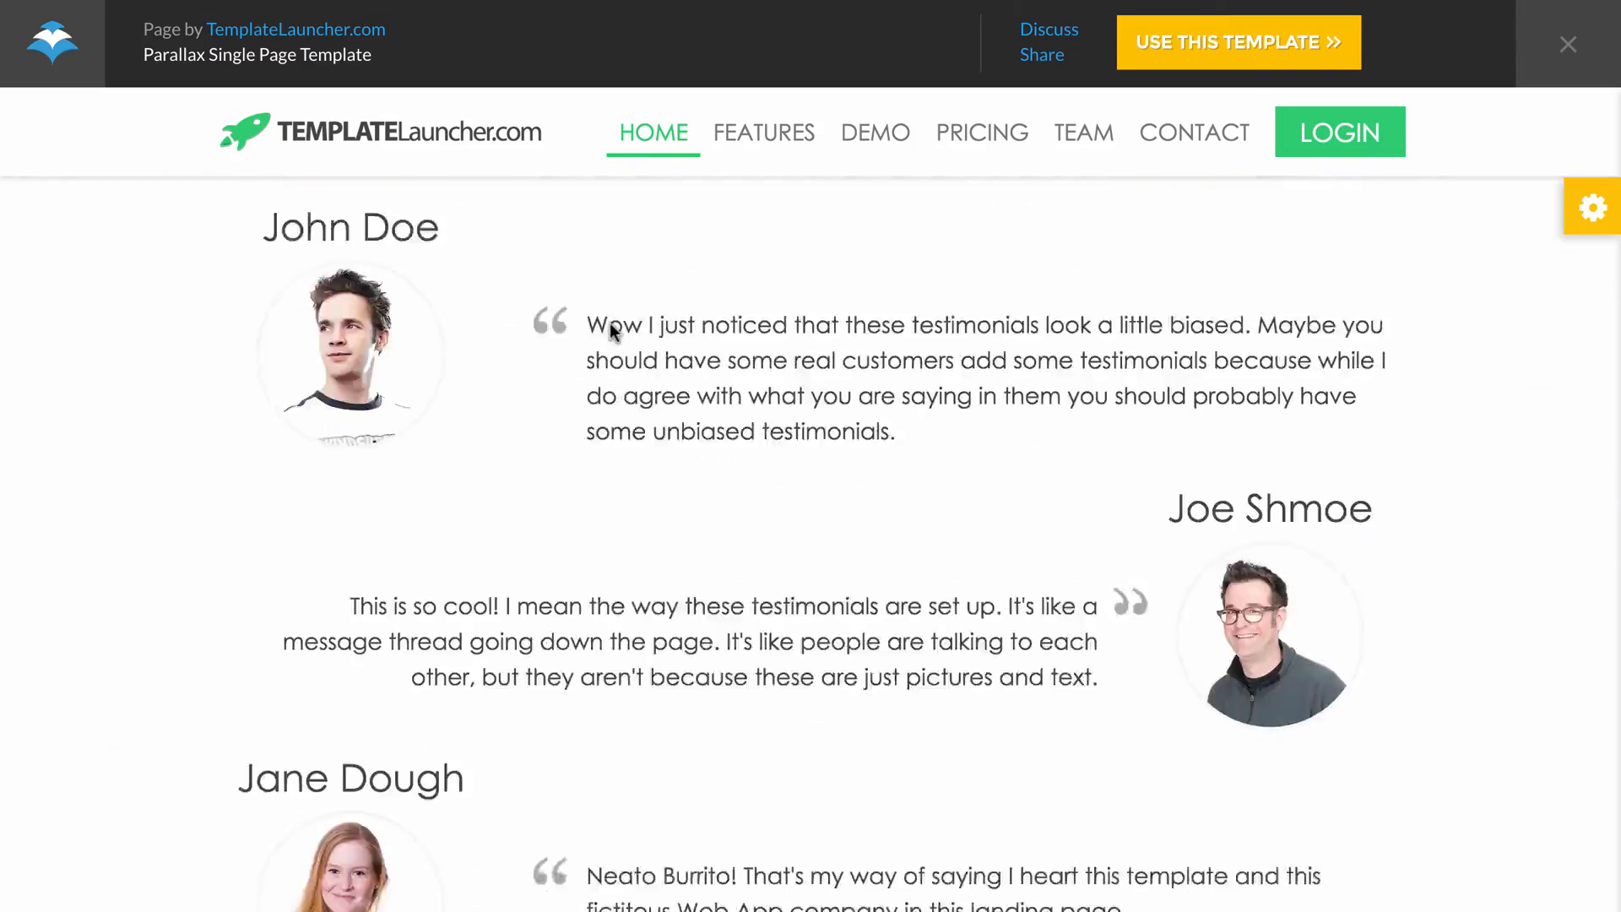
{"action": "scroll", "coordinate": [614, 331], "scroll_direction": "down", "scroll_amount": 10}
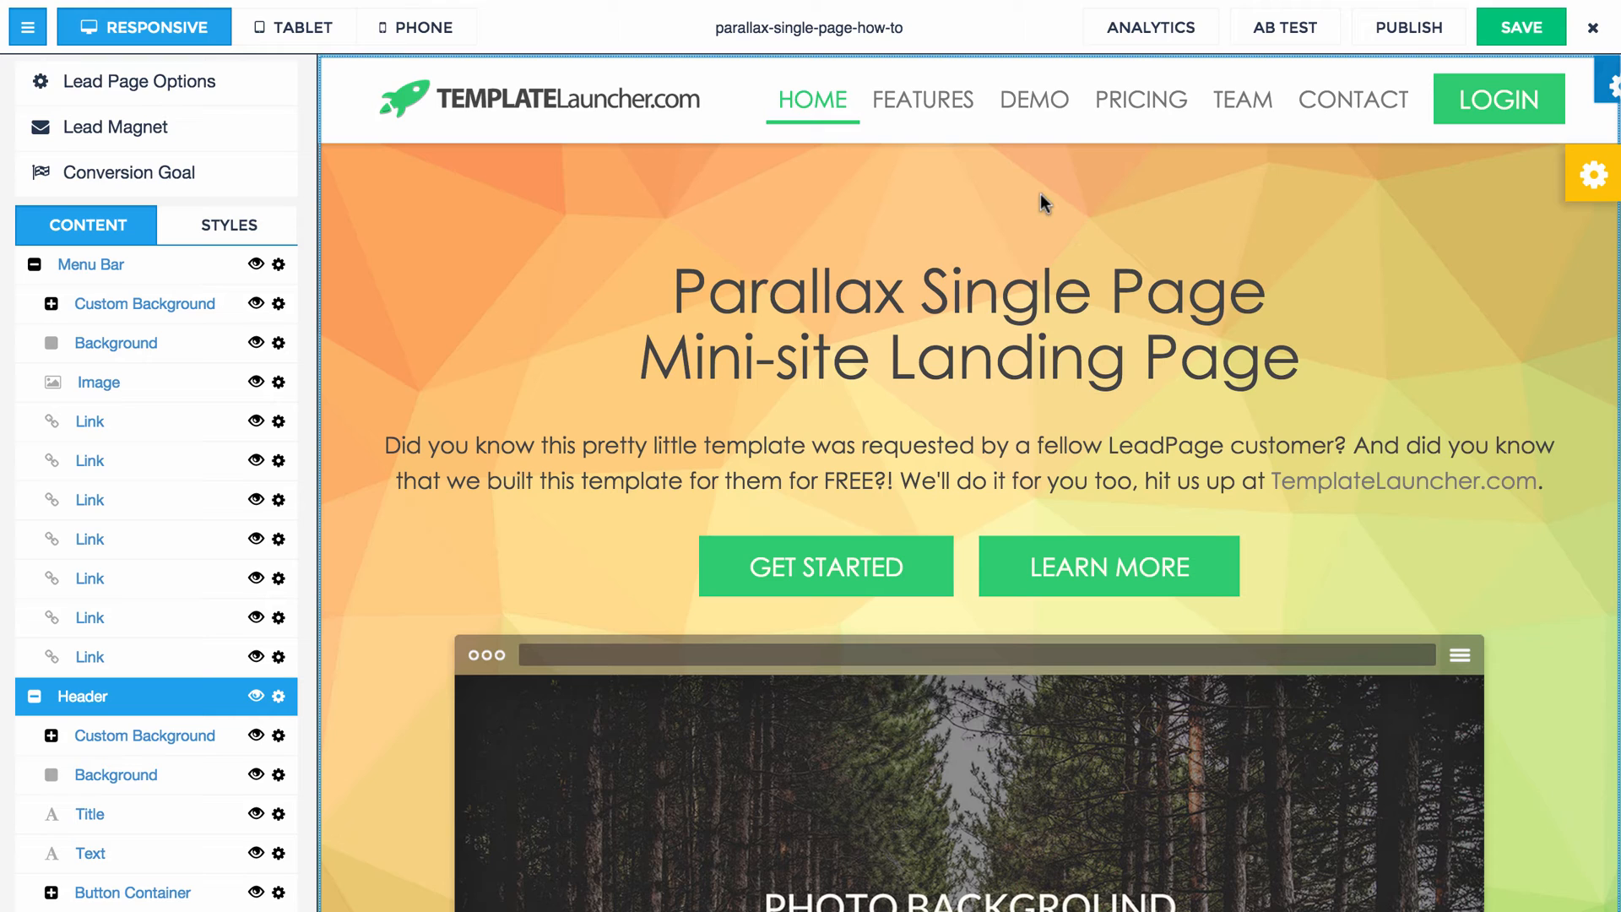
Step: In the LeadPages editor, open the template's control panel and move the Pricing section directly below the Menu Bar
{"action": "left_click", "coordinate": [929, 285]}
{"action": "left_click", "coordinate": [1582, 194]}
{"action": "left_click", "coordinate": [1325, 250]}
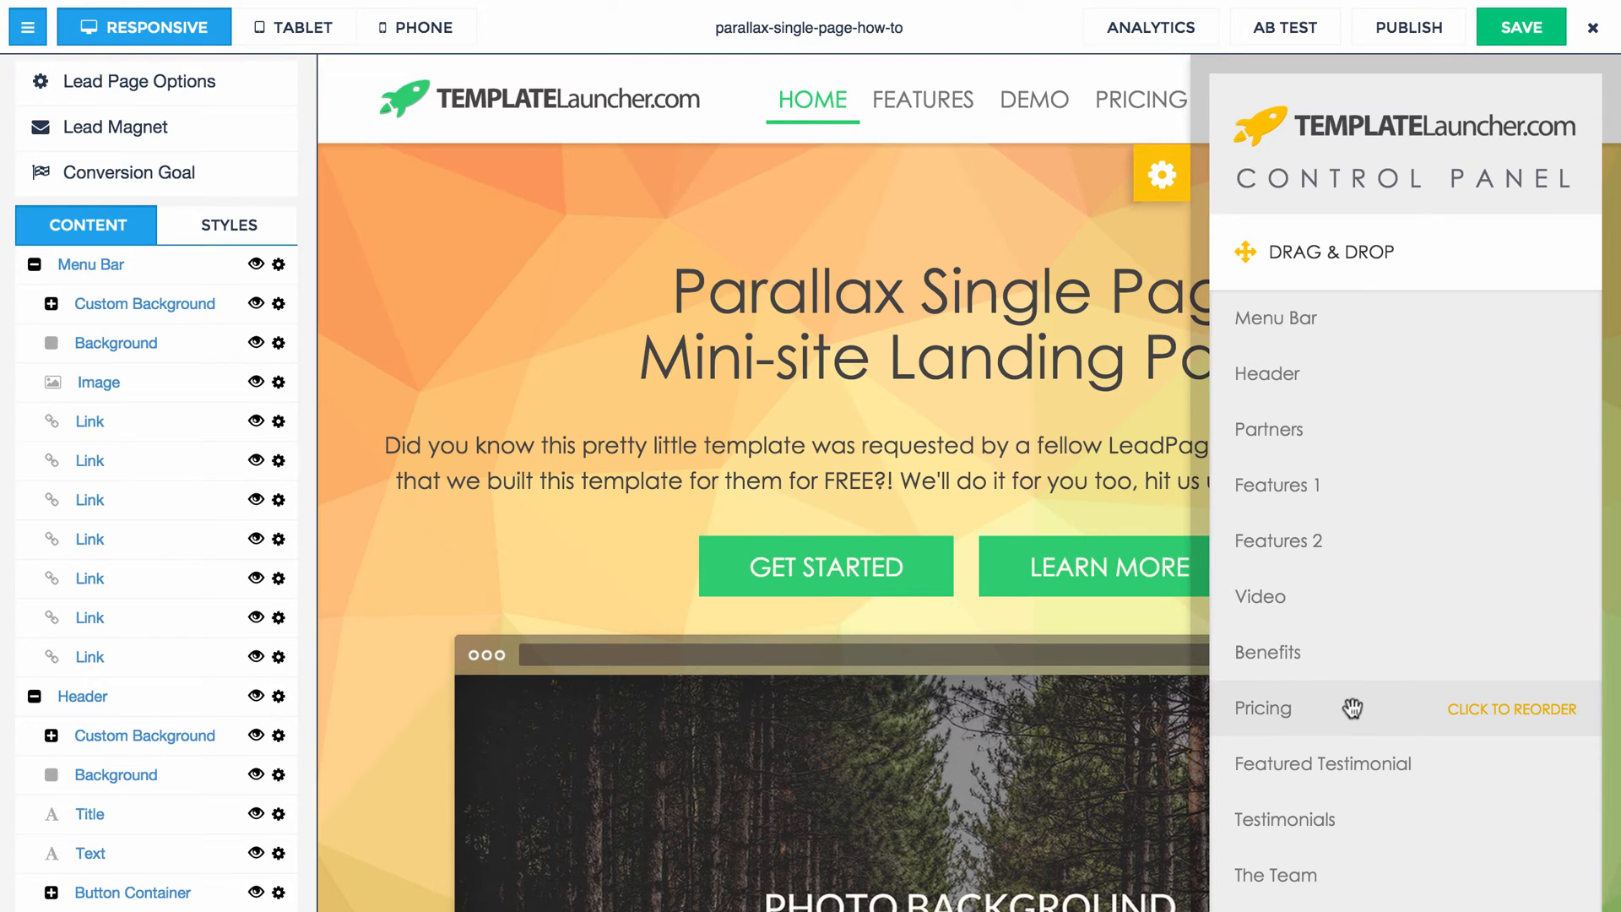
{"action": "left_click_drag", "start_coordinate": [1352, 708], "coordinate": [1352, 346]}
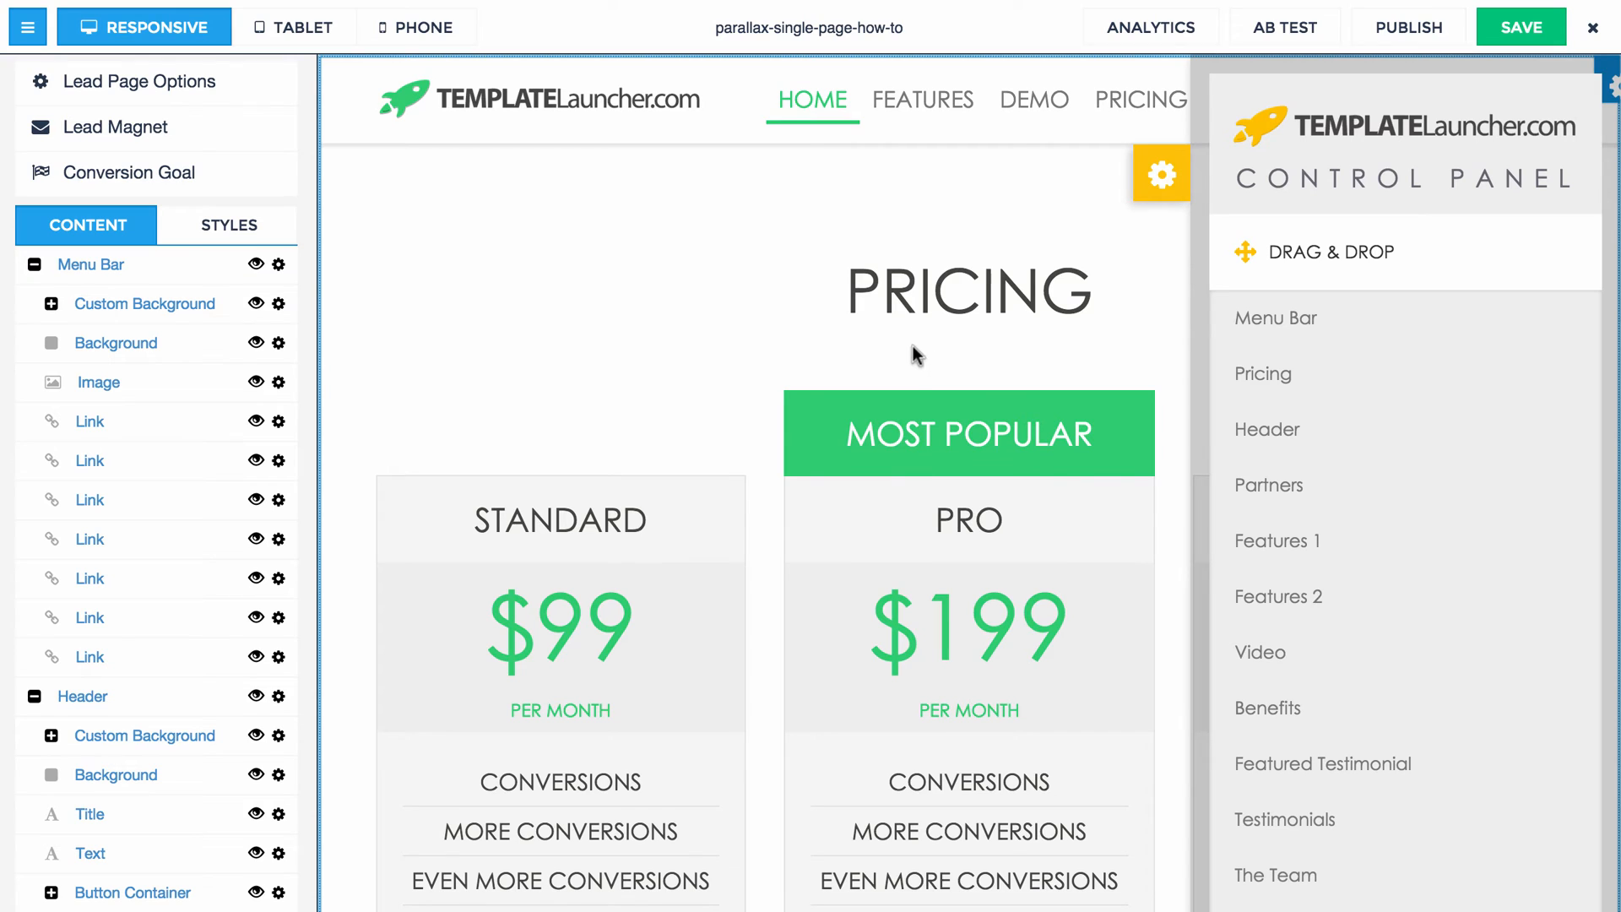
Step: Open the control panel's background settings and darken the Pricing section's background to grey
{"action": "left_click", "coordinate": [1304, 267]}
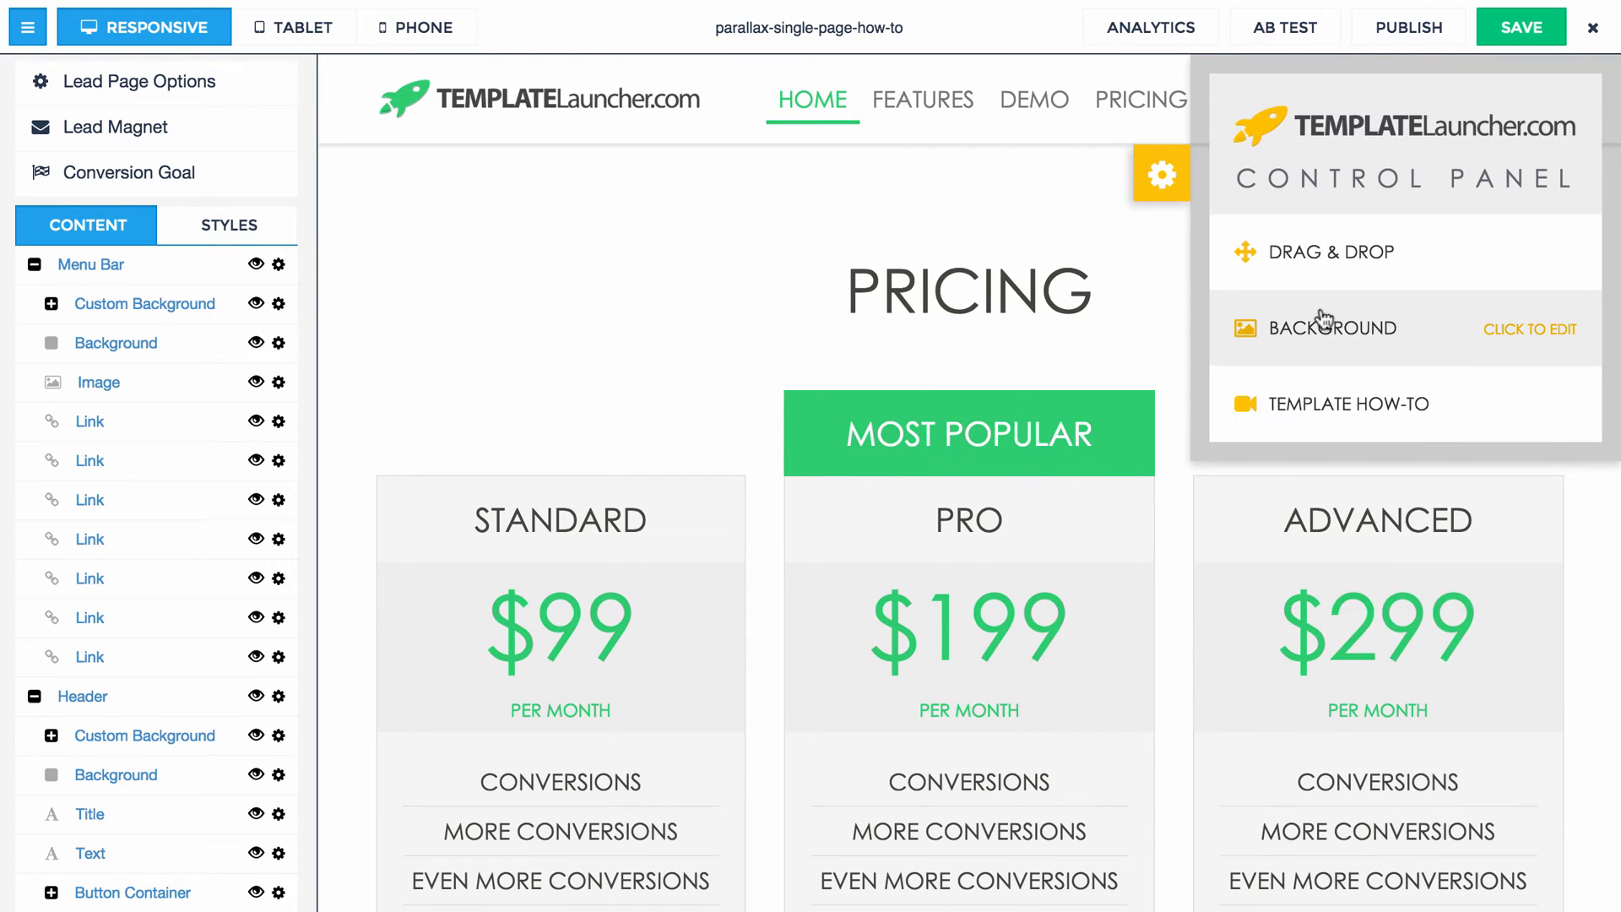
{"action": "left_click", "coordinate": [1334, 333]}
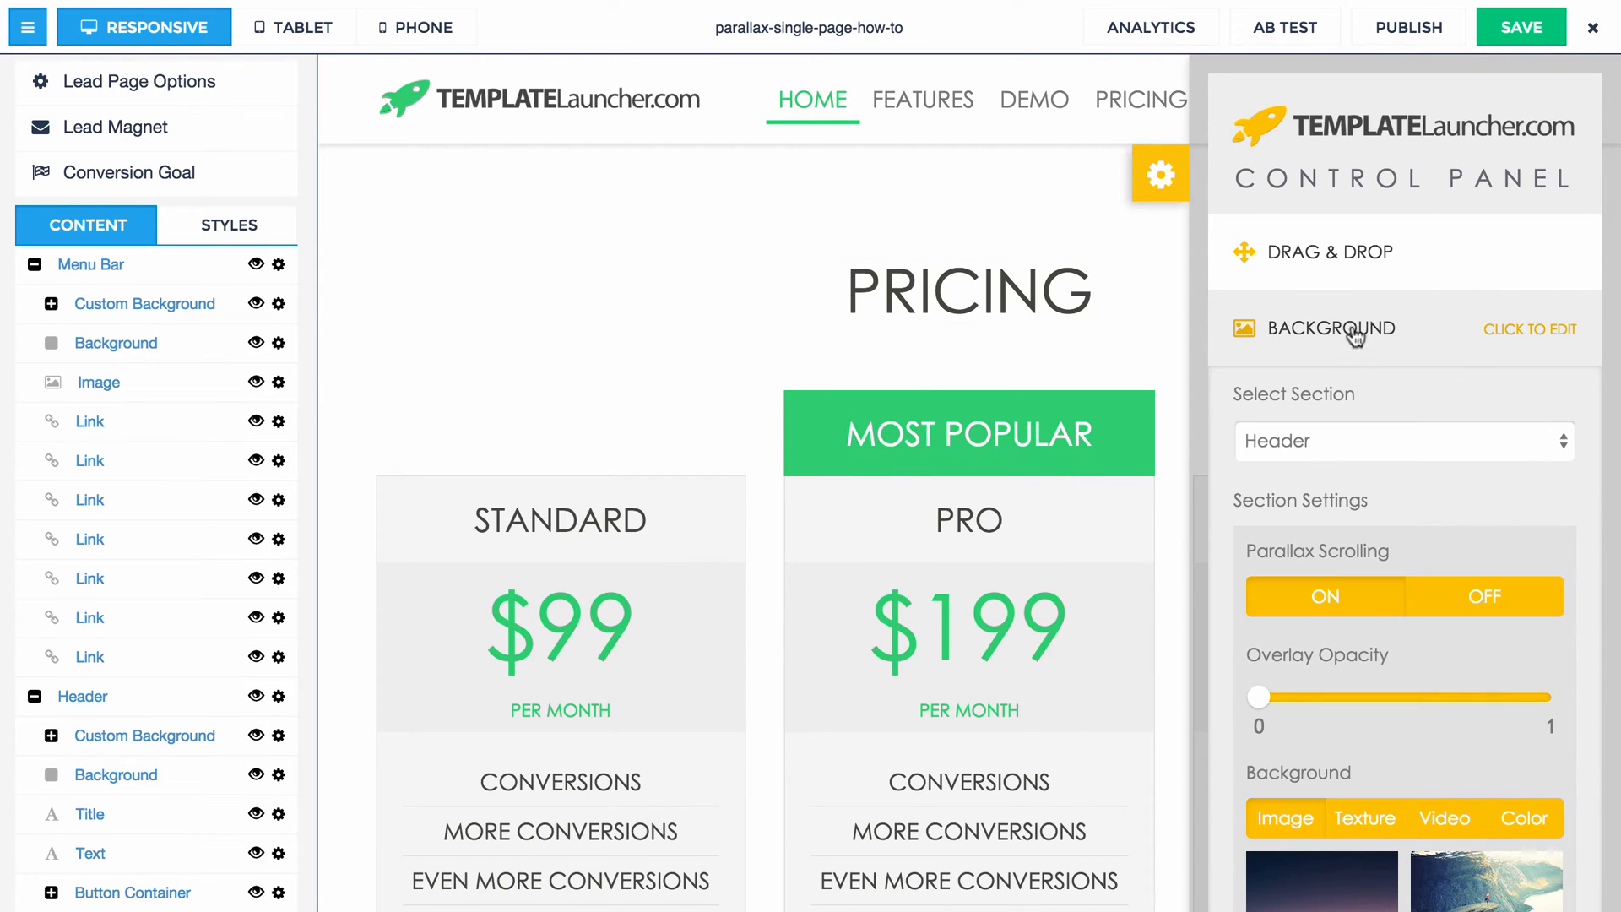
Step: Reorder the Pricing section's columns so that Column 2 - Most Popular comes before Column 1
{"action": "left_click", "coordinate": [1326, 253]}
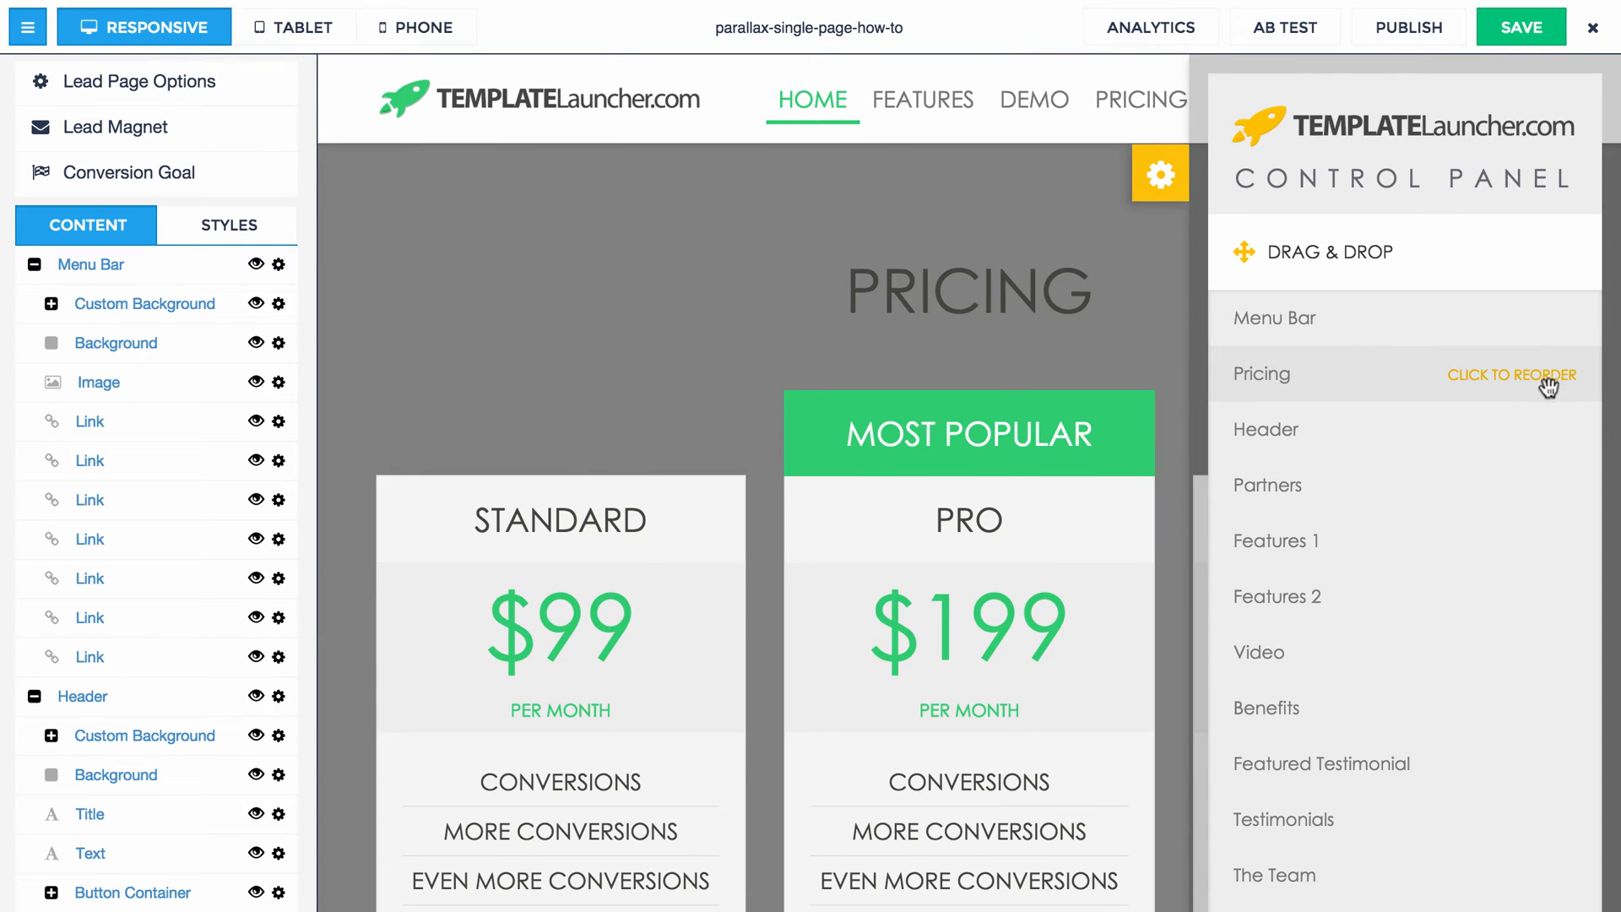
{"action": "left_click", "coordinate": [1292, 373]}
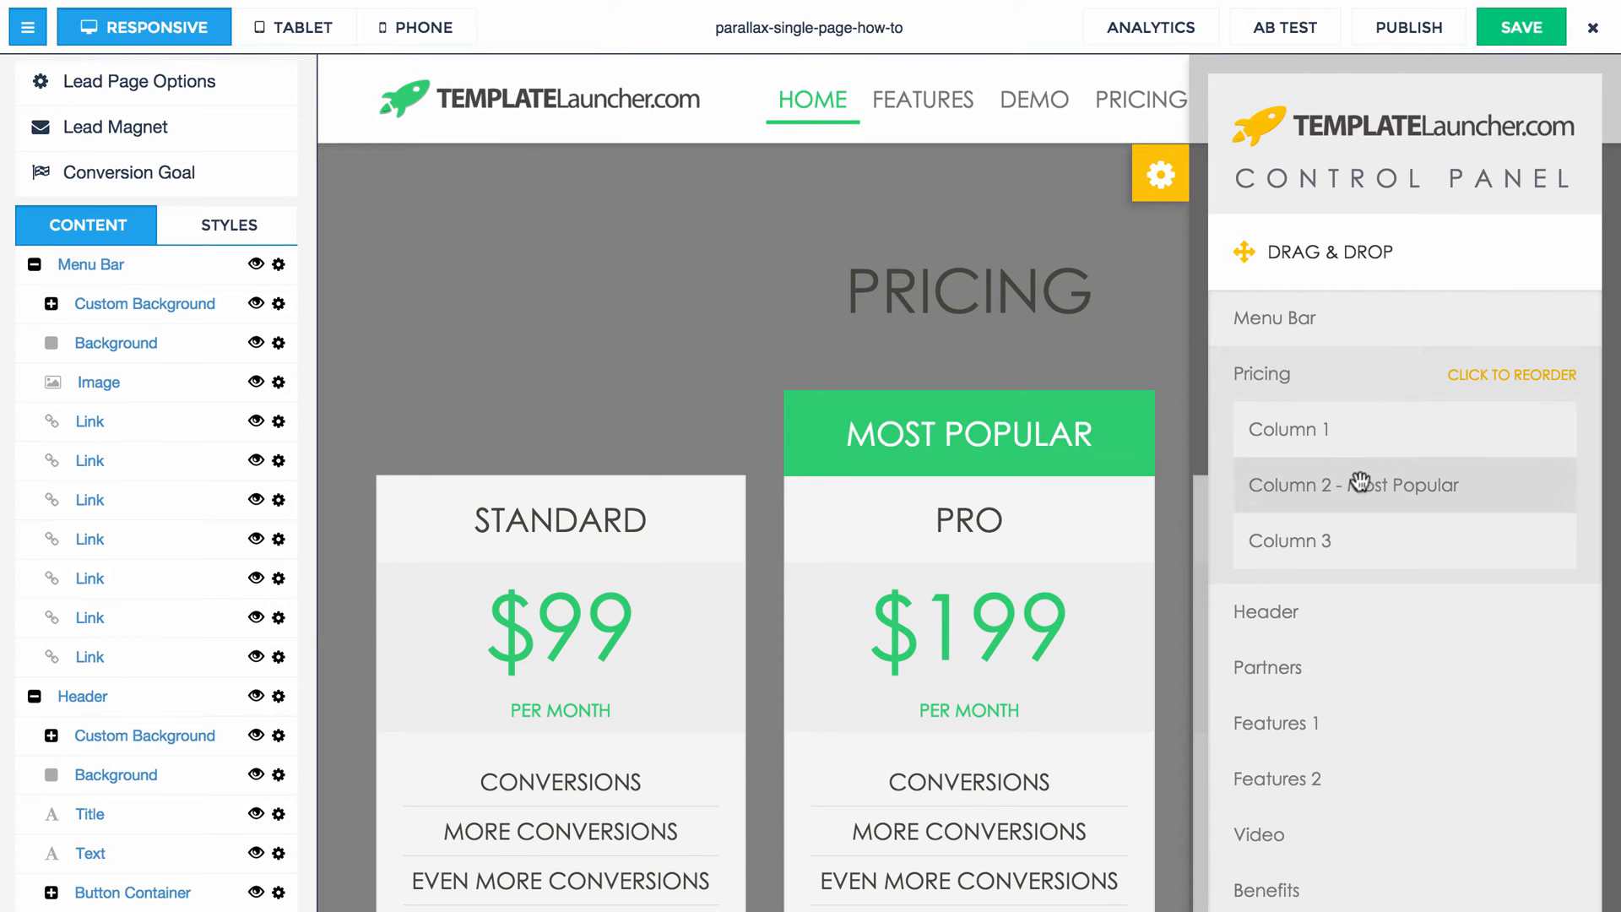
{"action": "left_click_drag", "start_coordinate": [1366, 483], "coordinate": [1392, 414]}
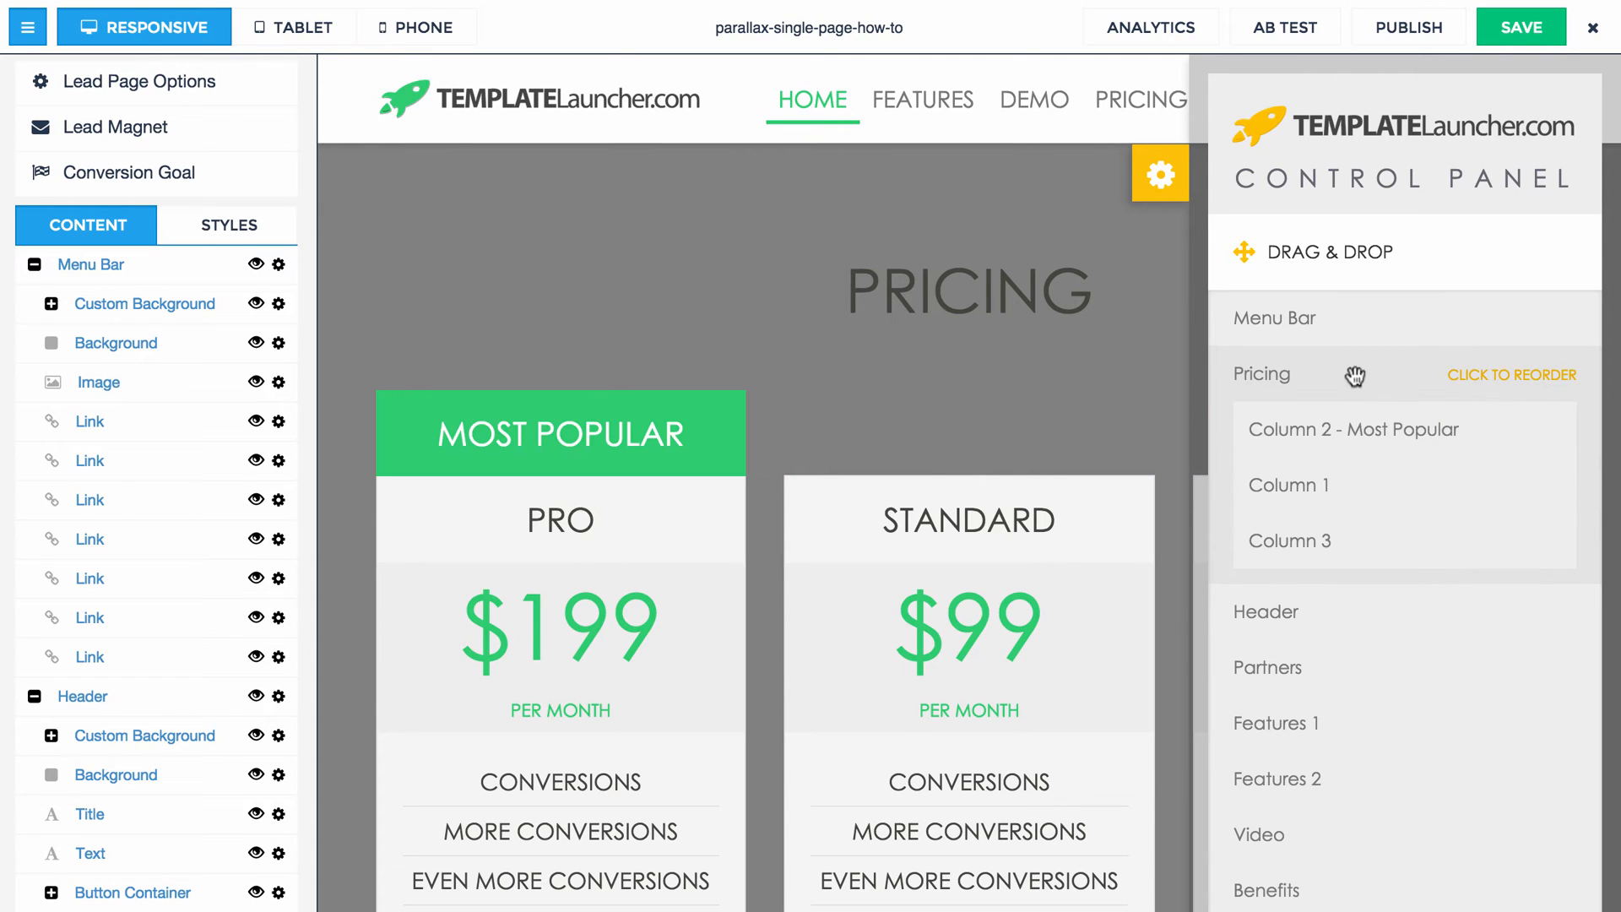
{"action": "left_click", "coordinate": [1352, 372]}
{"action": "left_click", "coordinate": [1361, 268]}
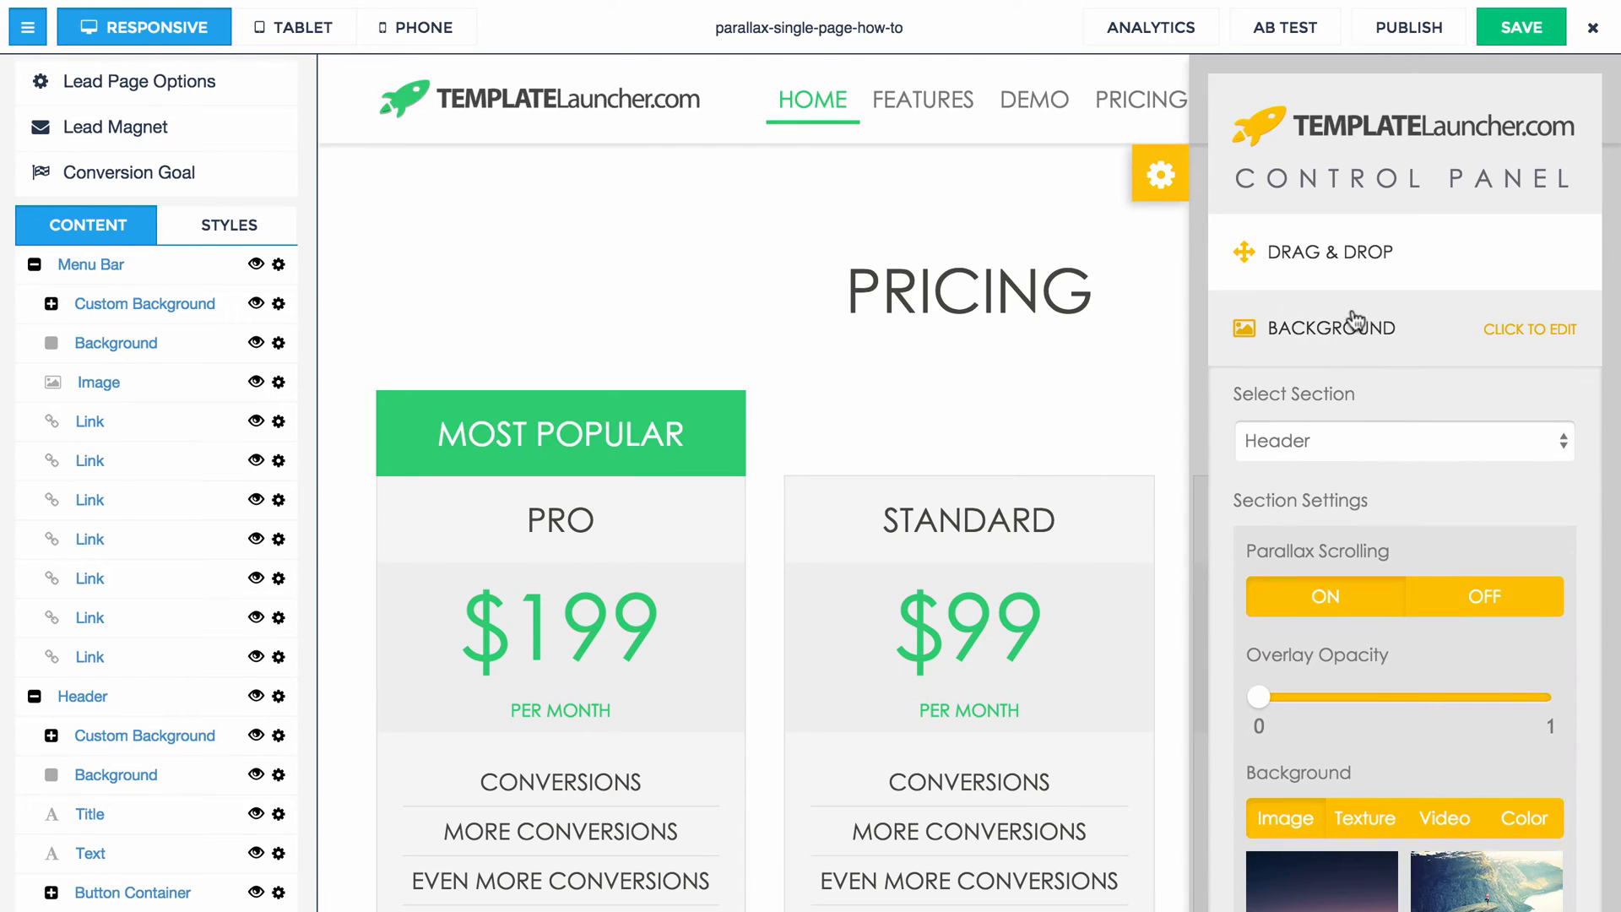
Step: Turn on parallax scrolling for the Pricing section and set its background to the image of wooden planks with green leaves
{"action": "left_click", "coordinate": [1319, 437]}
{"action": "left_click", "coordinate": [1341, 587]}
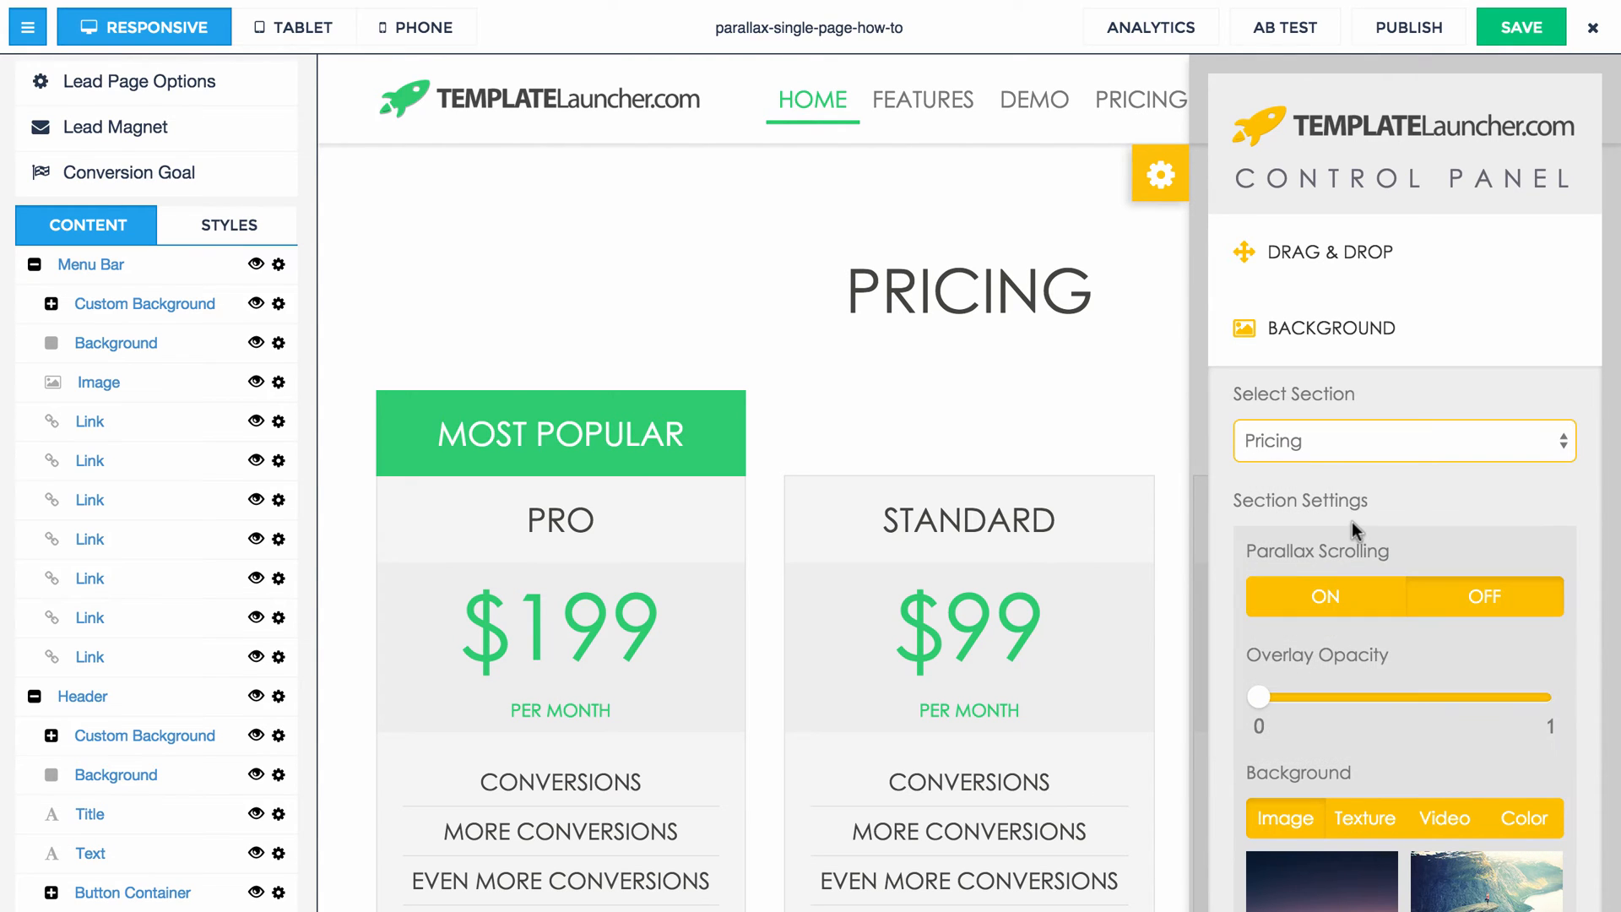
{"action": "scroll", "coordinate": [1351, 523], "scroll_direction": "down", "scroll_amount": 3}
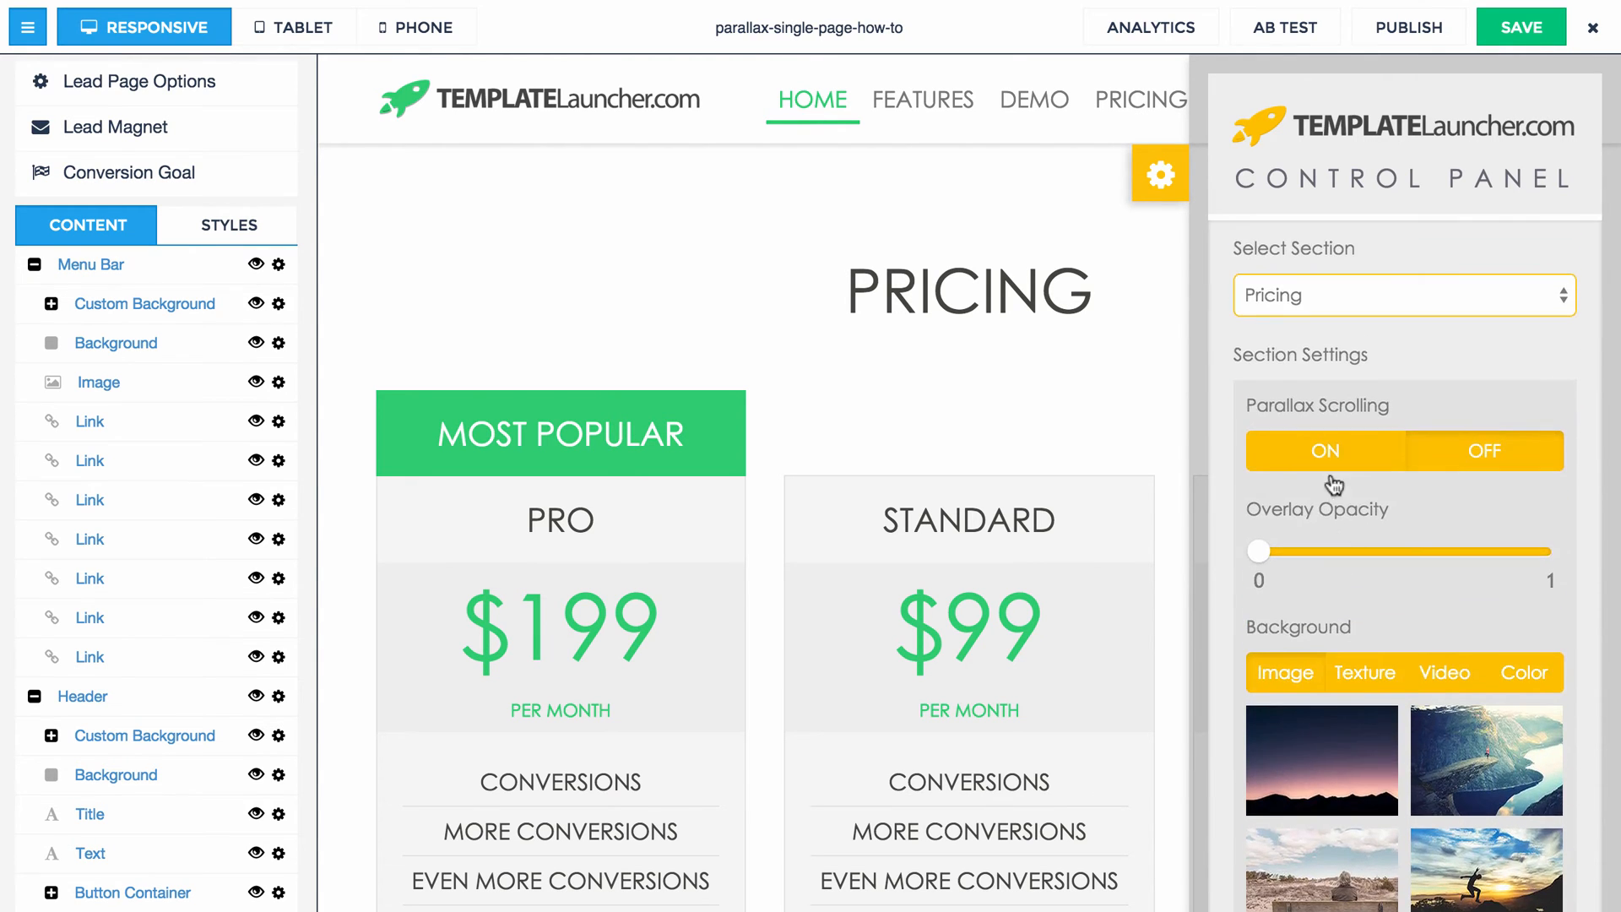
{"action": "scroll", "coordinate": [1327, 465], "scroll_direction": "down", "scroll_amount": 10}
{"action": "scroll", "coordinate": [1378, 508], "scroll_direction": "down", "scroll_amount": 15}
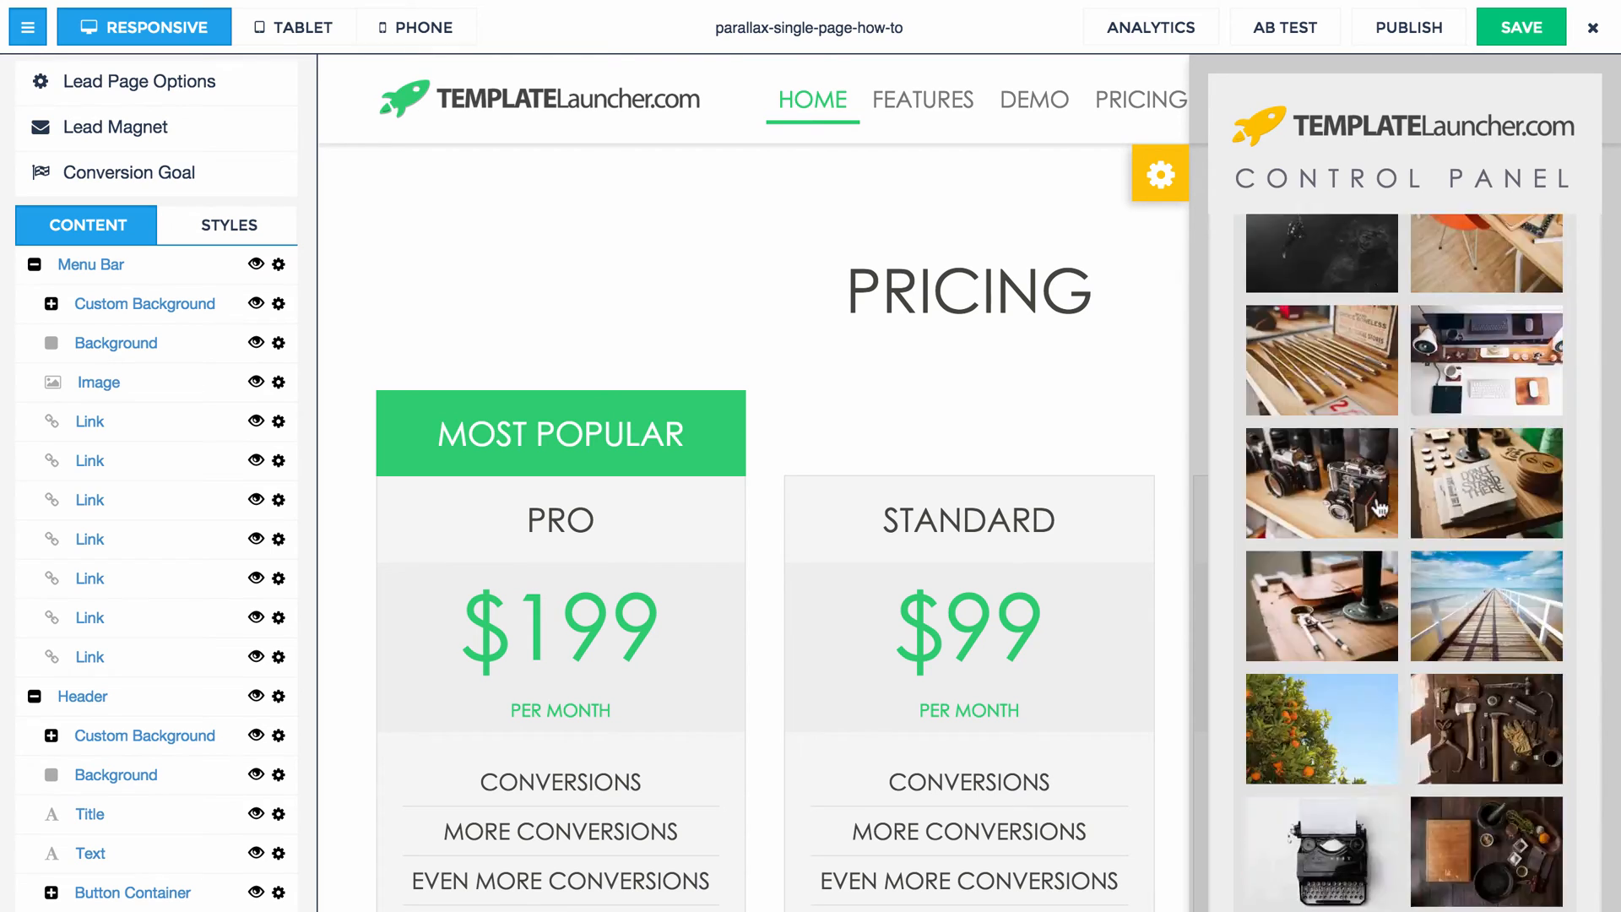
{"action": "scroll", "coordinate": [1380, 507], "scroll_direction": "down", "scroll_amount": 15}
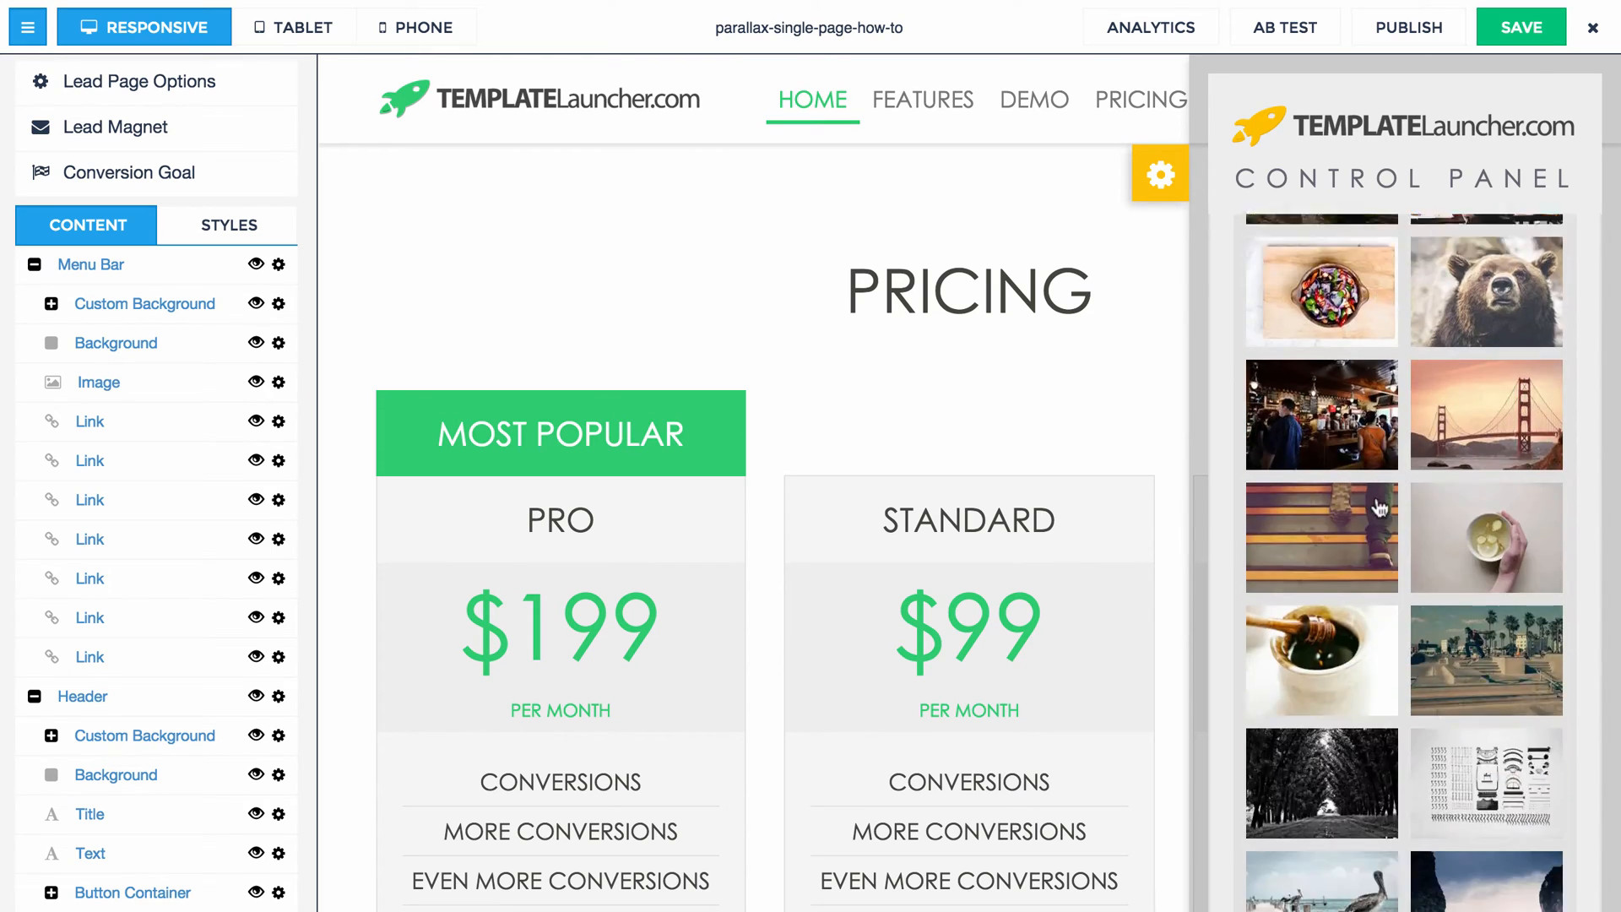
{"action": "scroll", "coordinate": [1377, 496], "scroll_direction": "down", "scroll_amount": 3}
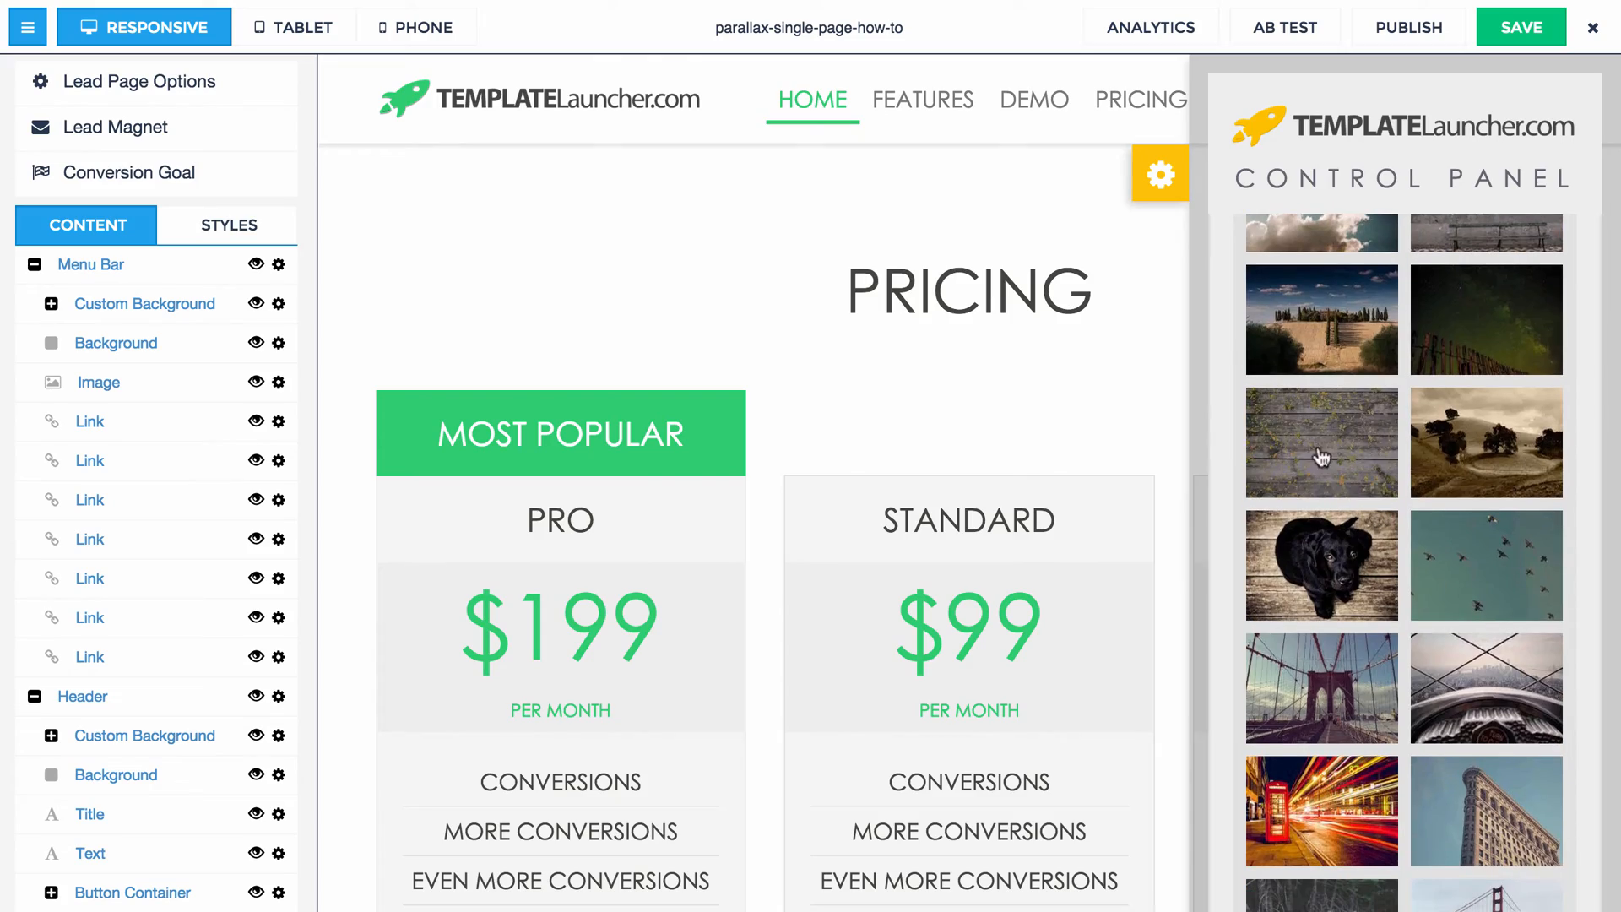
{"action": "left_click", "coordinate": [1322, 452]}
{"action": "scroll", "coordinate": [1089, 365], "scroll_direction": "down", "scroll_amount": 8}
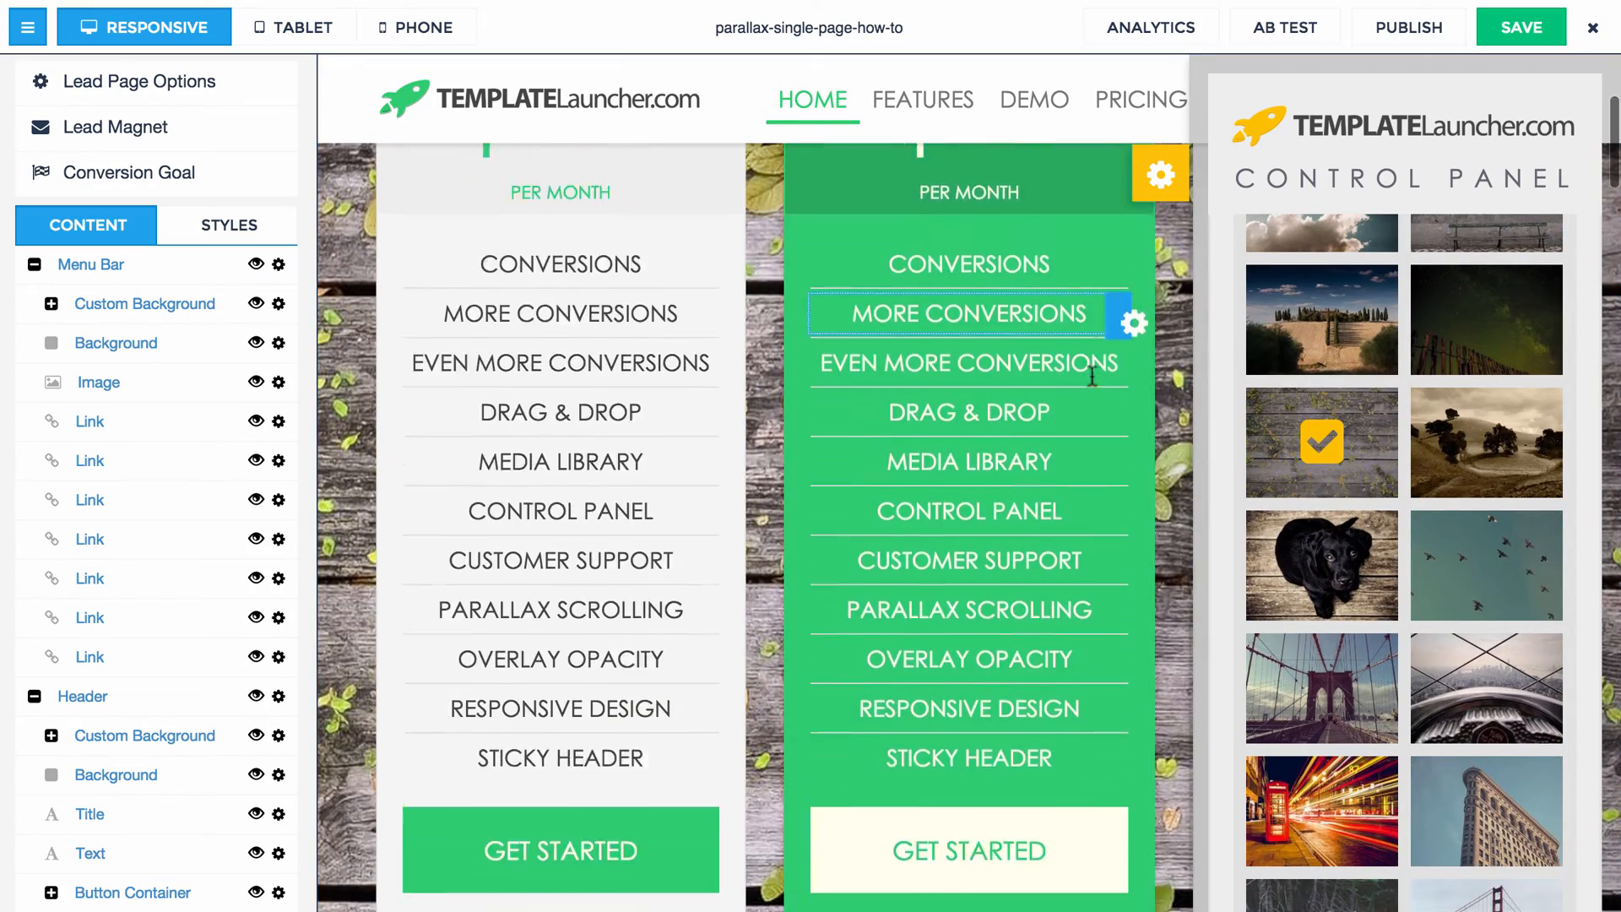
{"action": "scroll", "coordinate": [1090, 364], "scroll_direction": "up", "scroll_amount": 10}
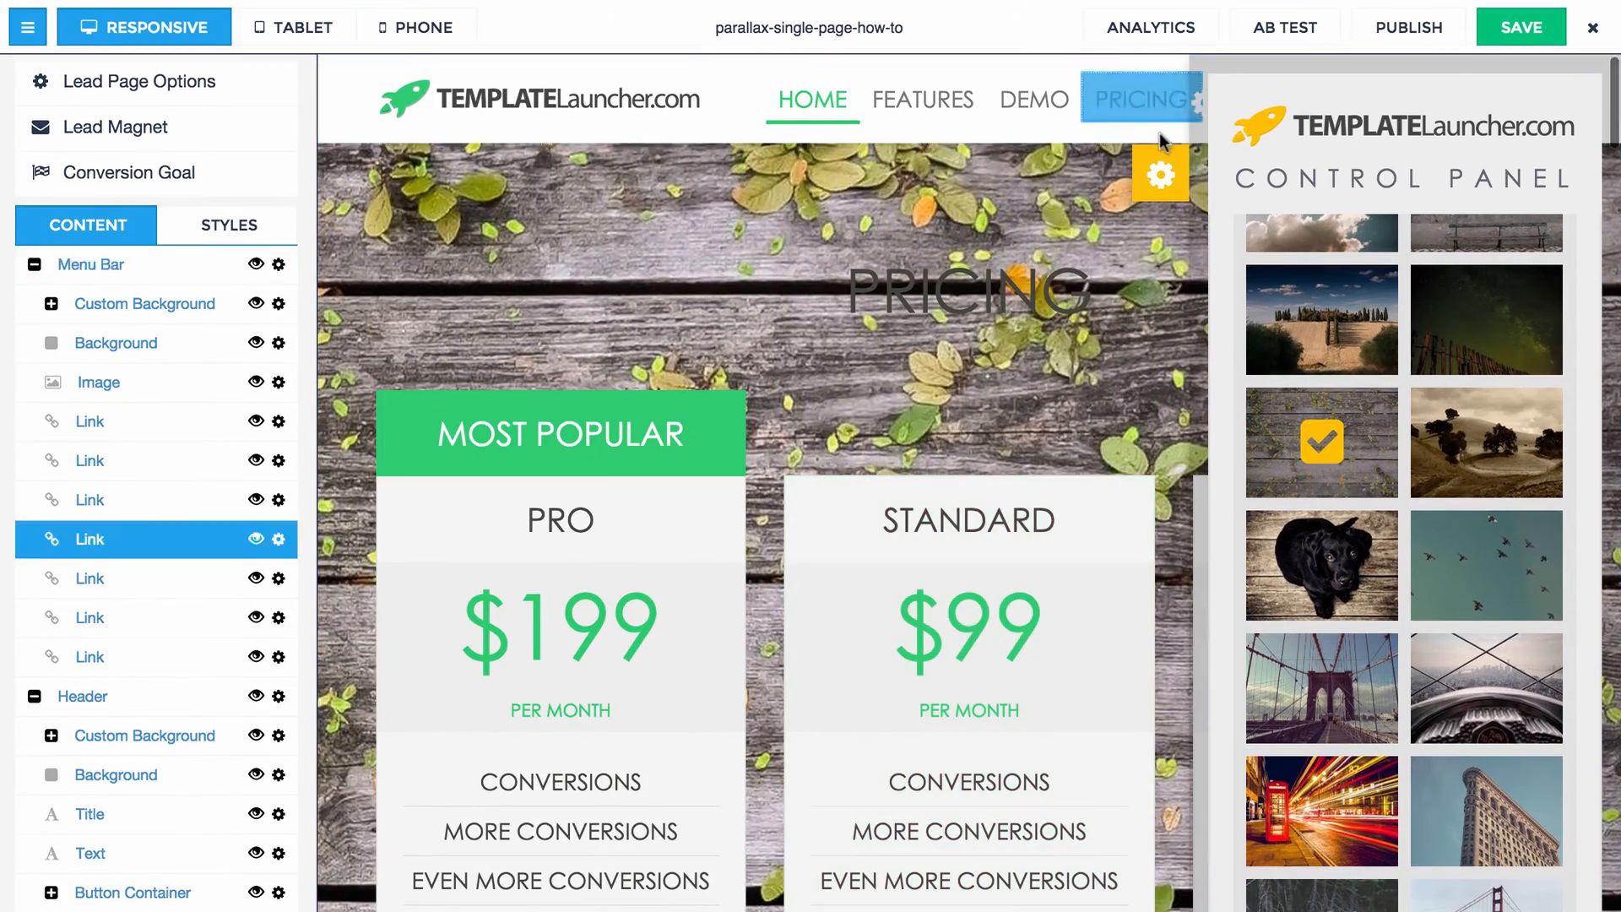
{"action": "left_click", "coordinate": [1161, 177]}
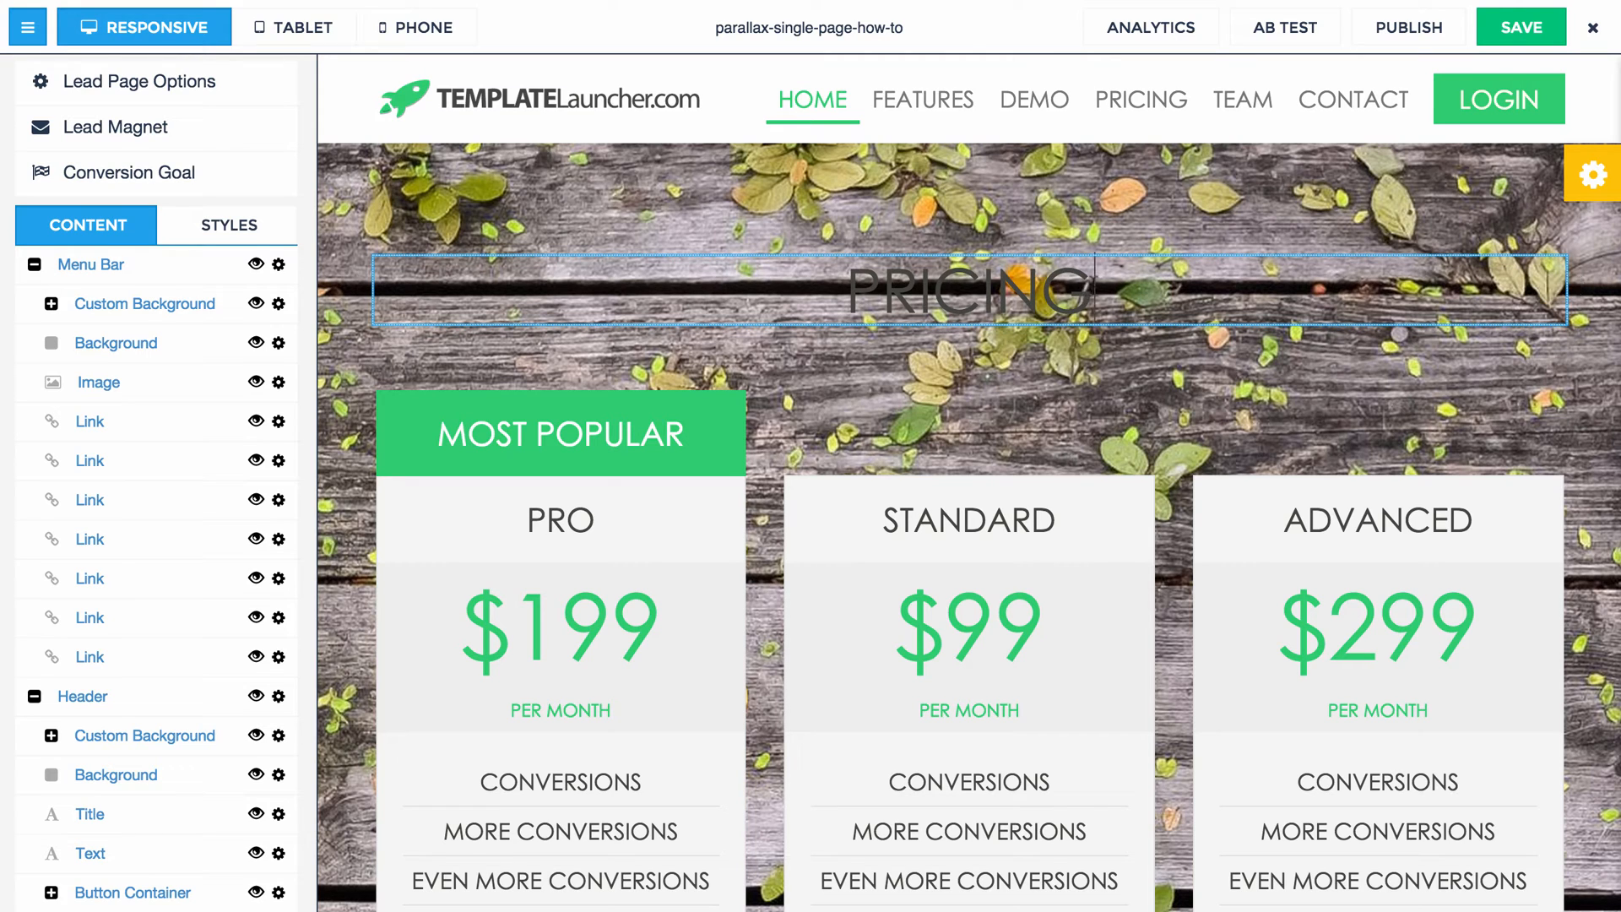
Step: Try a white highlight colour behind the PRICING heading text
{"action": "left_click_drag", "start_coordinate": [1095, 290], "coordinate": [845, 292]}
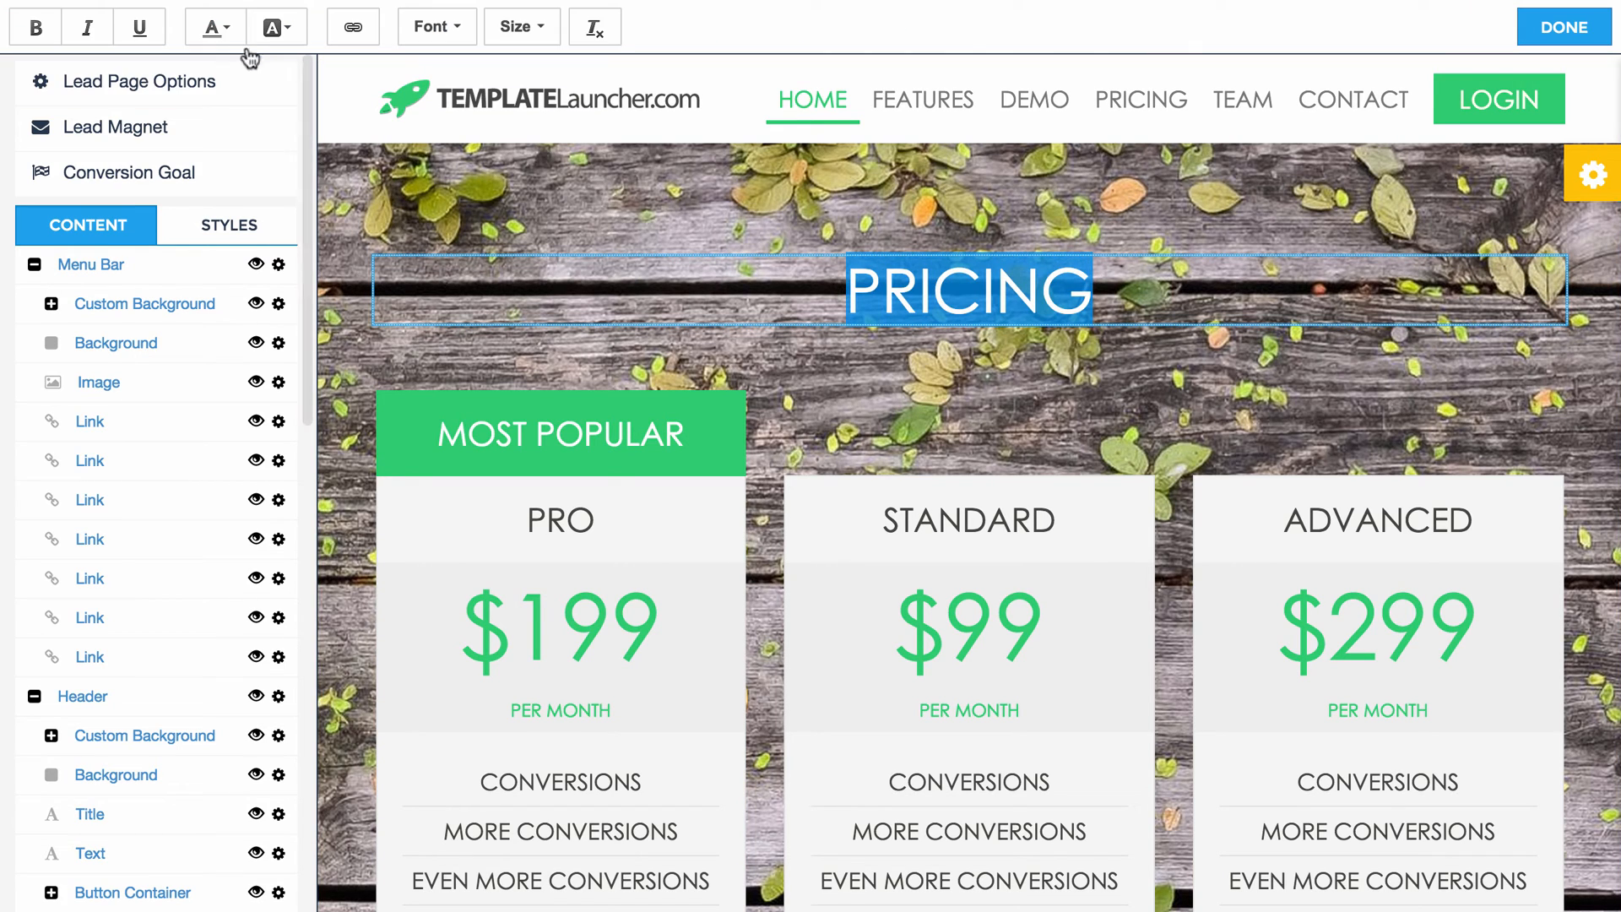
{"action": "left_click", "coordinate": [279, 28]}
{"action": "left_click", "coordinate": [271, 72]}
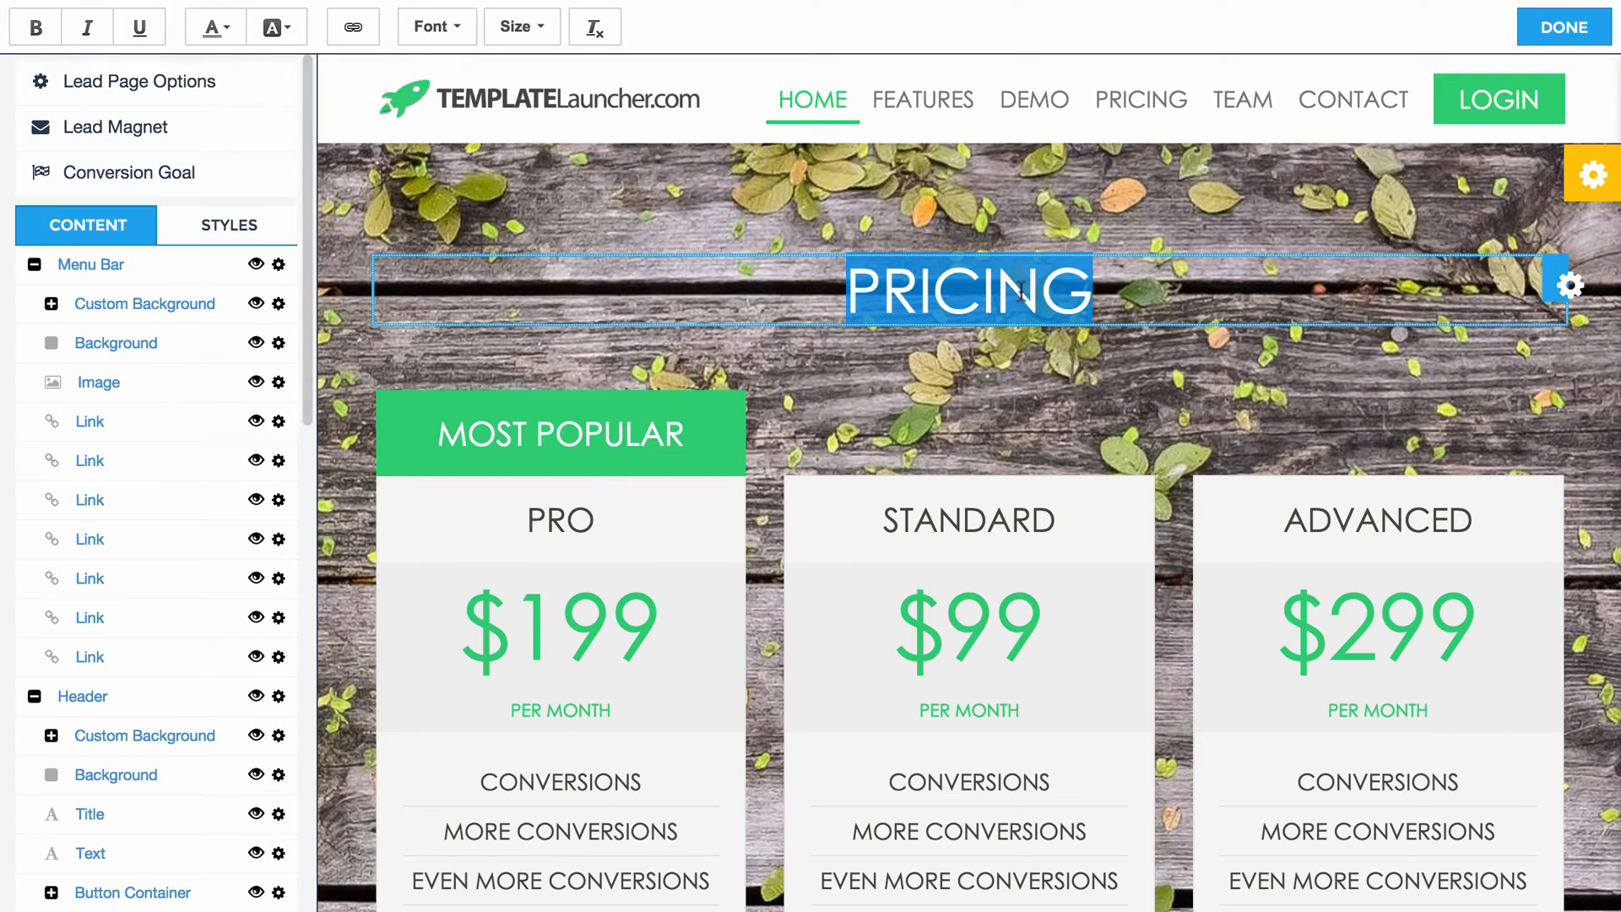
{"action": "left_click", "coordinate": [1109, 292]}
{"action": "key", "text": "ctrl+a"}
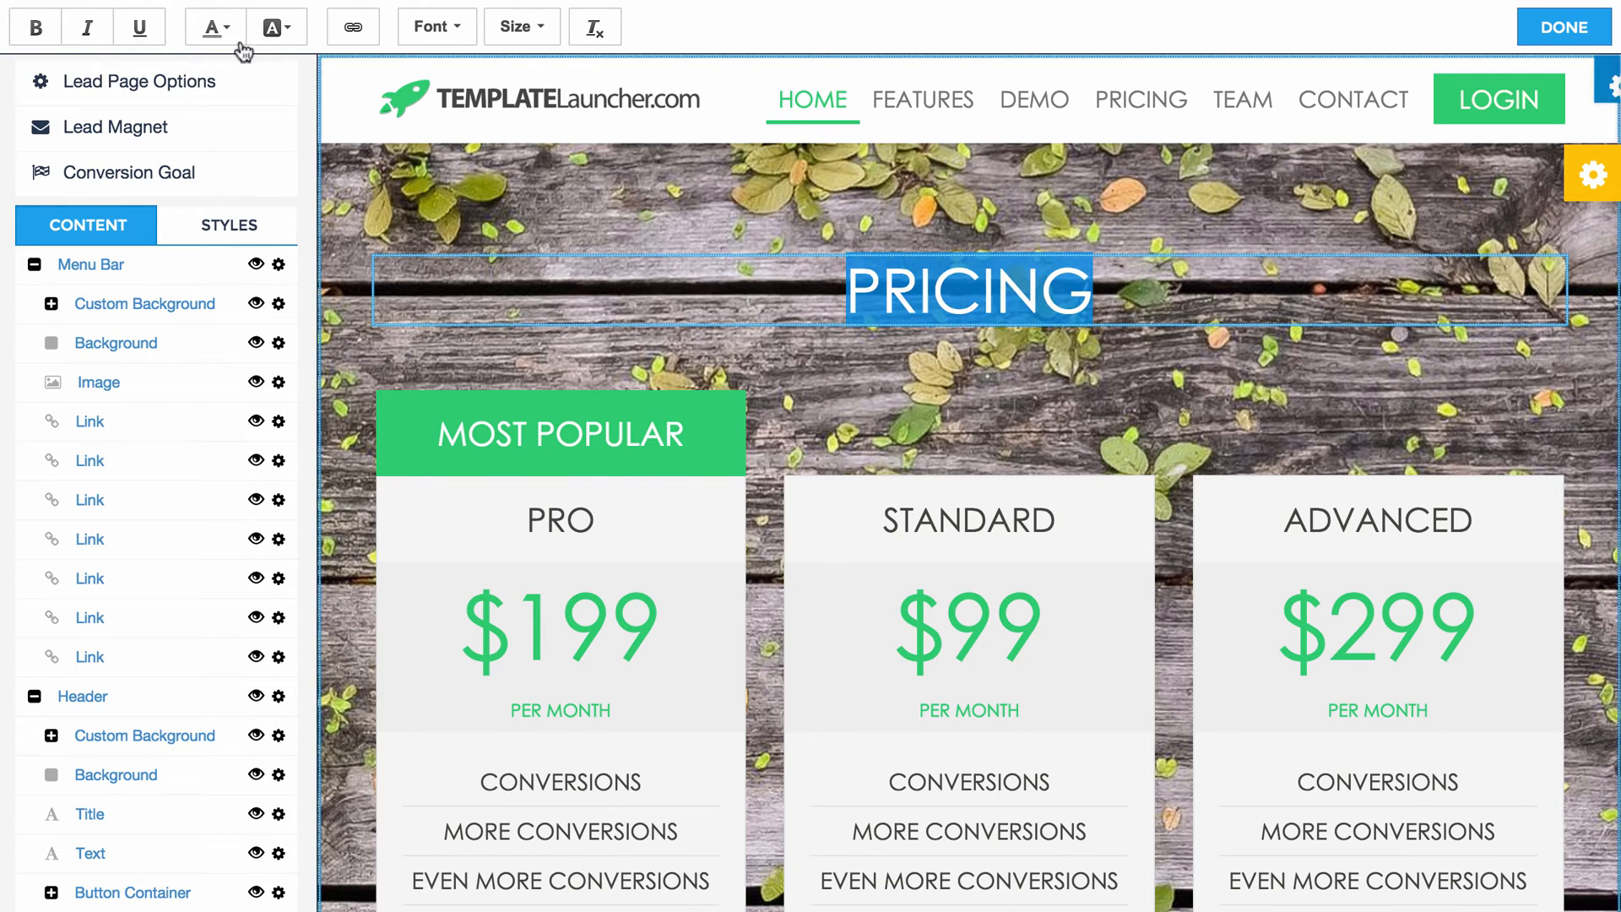
{"action": "left_click", "coordinate": [279, 29]}
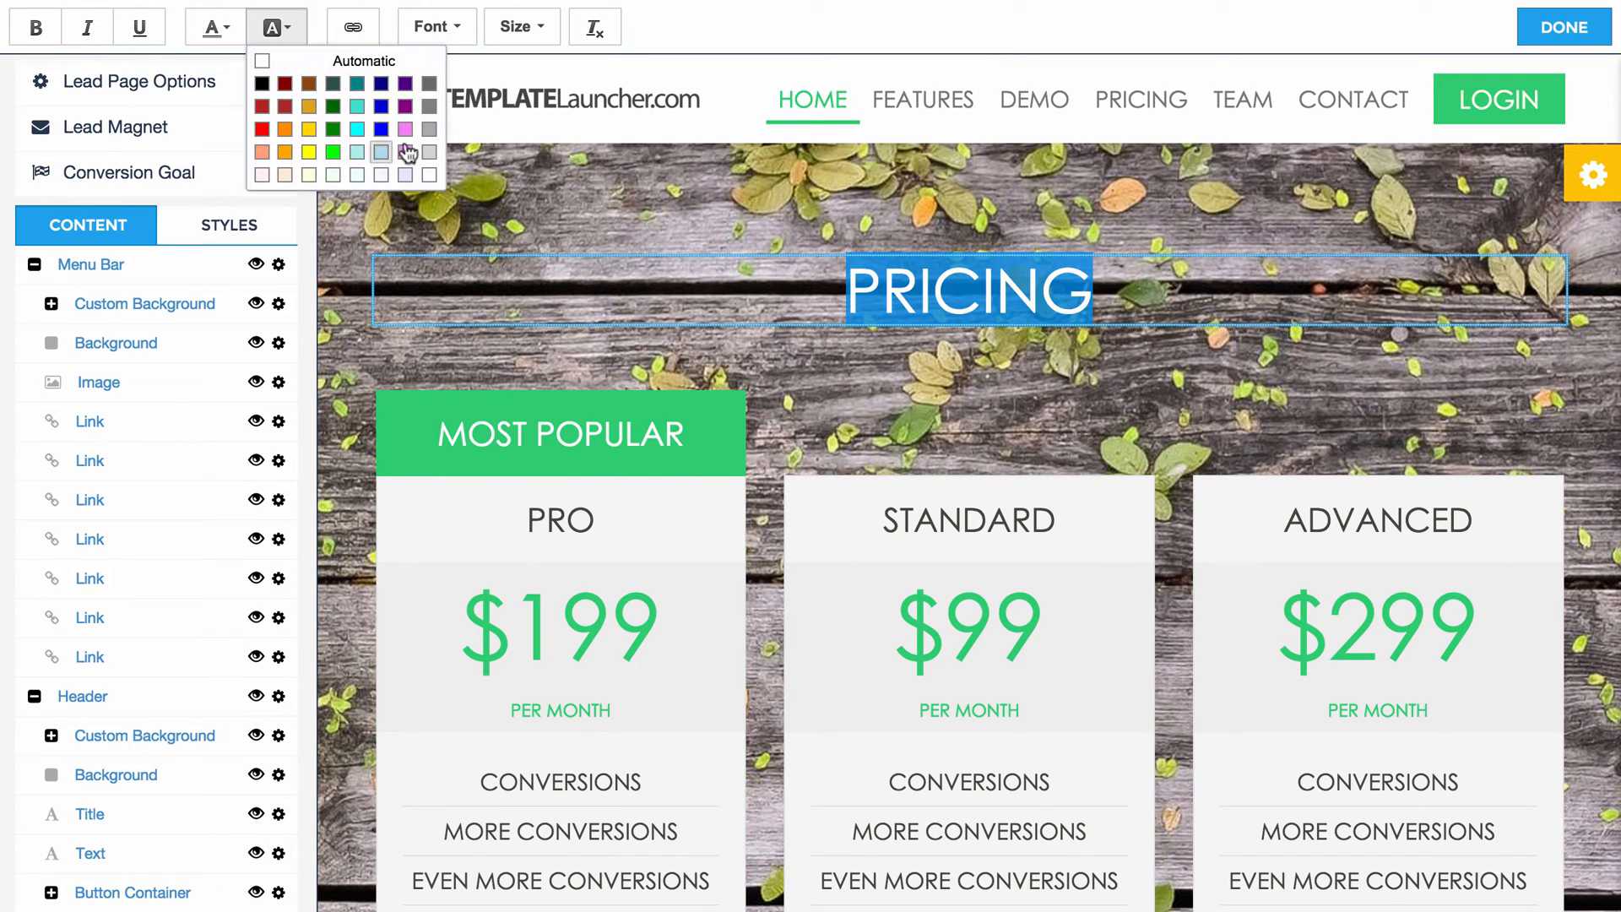
{"action": "left_click", "coordinate": [431, 175]}
{"action": "left_click", "coordinate": [763, 219]}
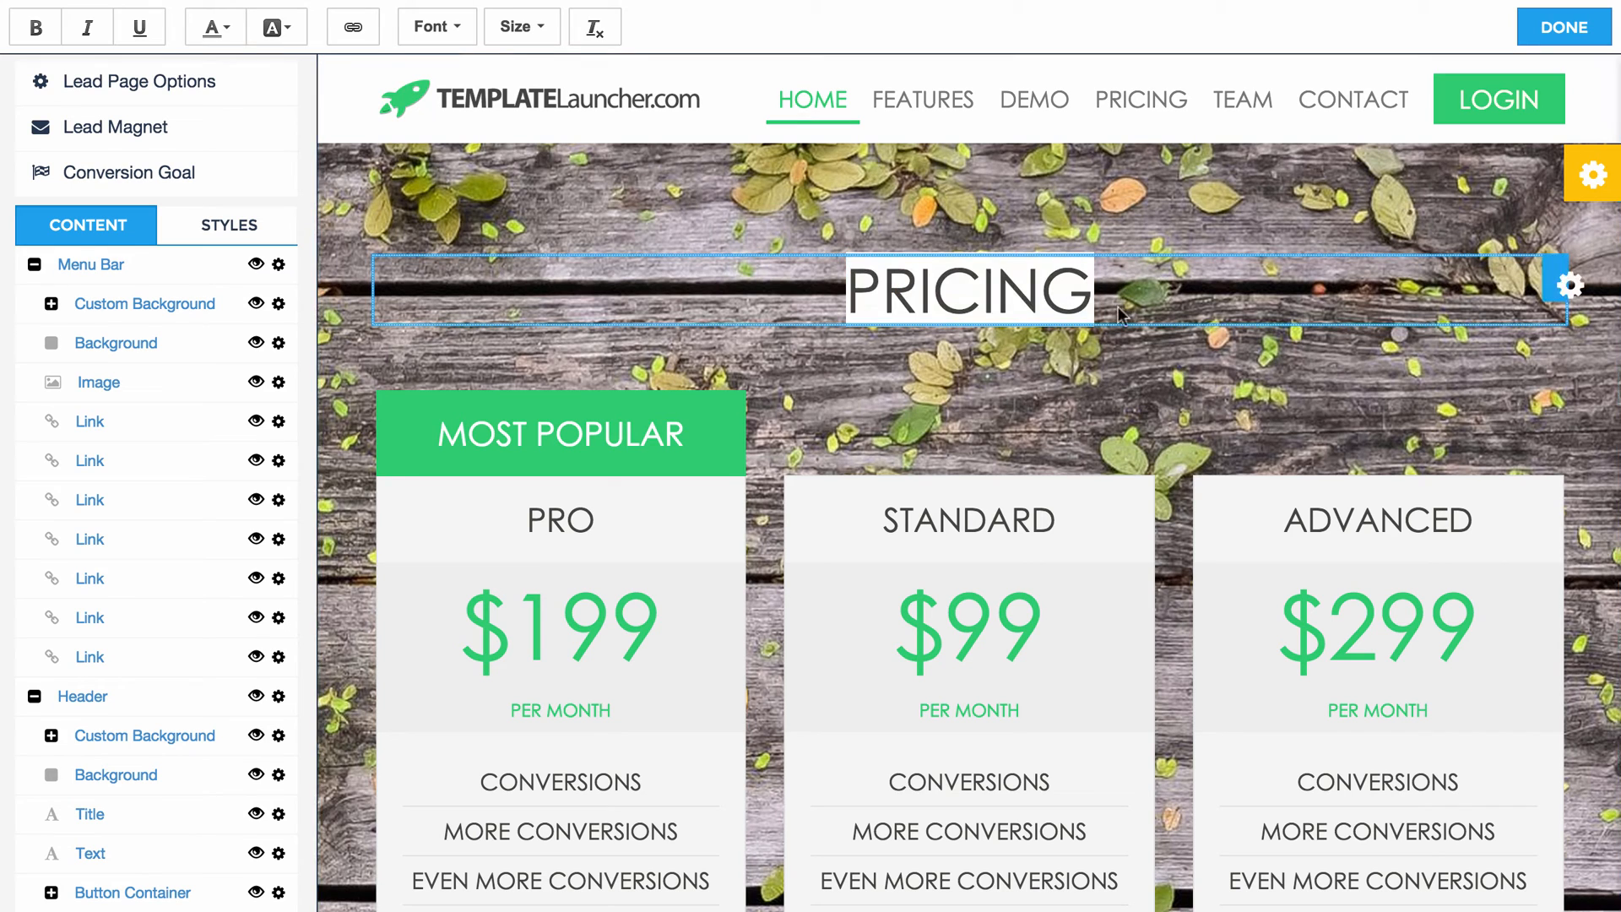
Step: Reset the PRICING heading's highlight colour to automatic
{"action": "key", "text": "ctrl+a"}
{"action": "left_click", "coordinate": [298, 32]}
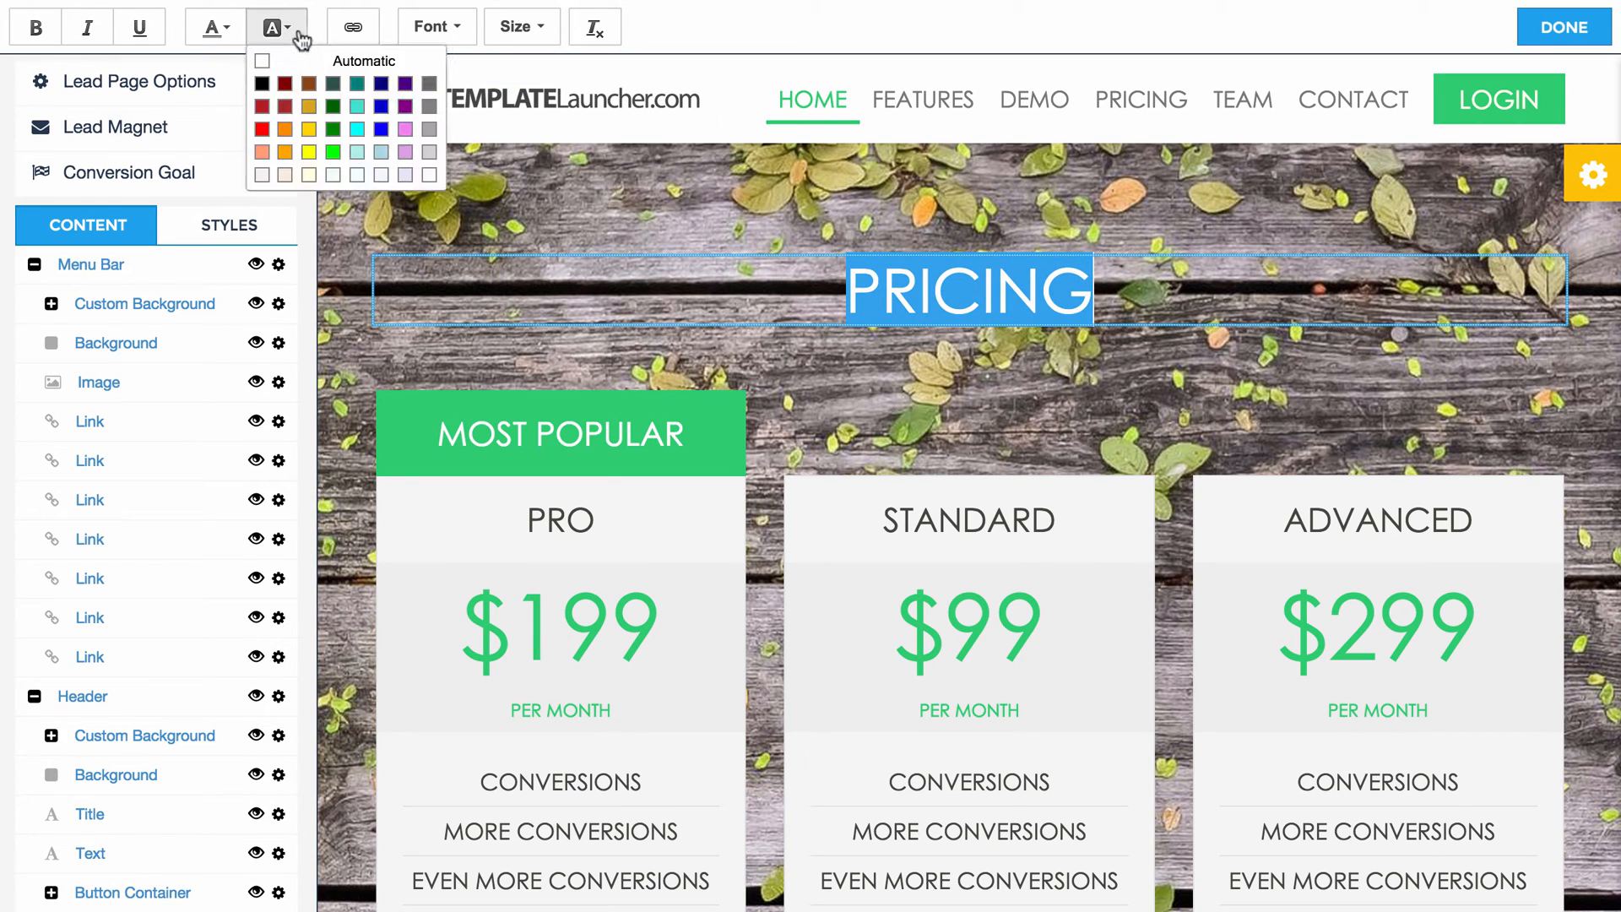
{"action": "left_click", "coordinate": [267, 68]}
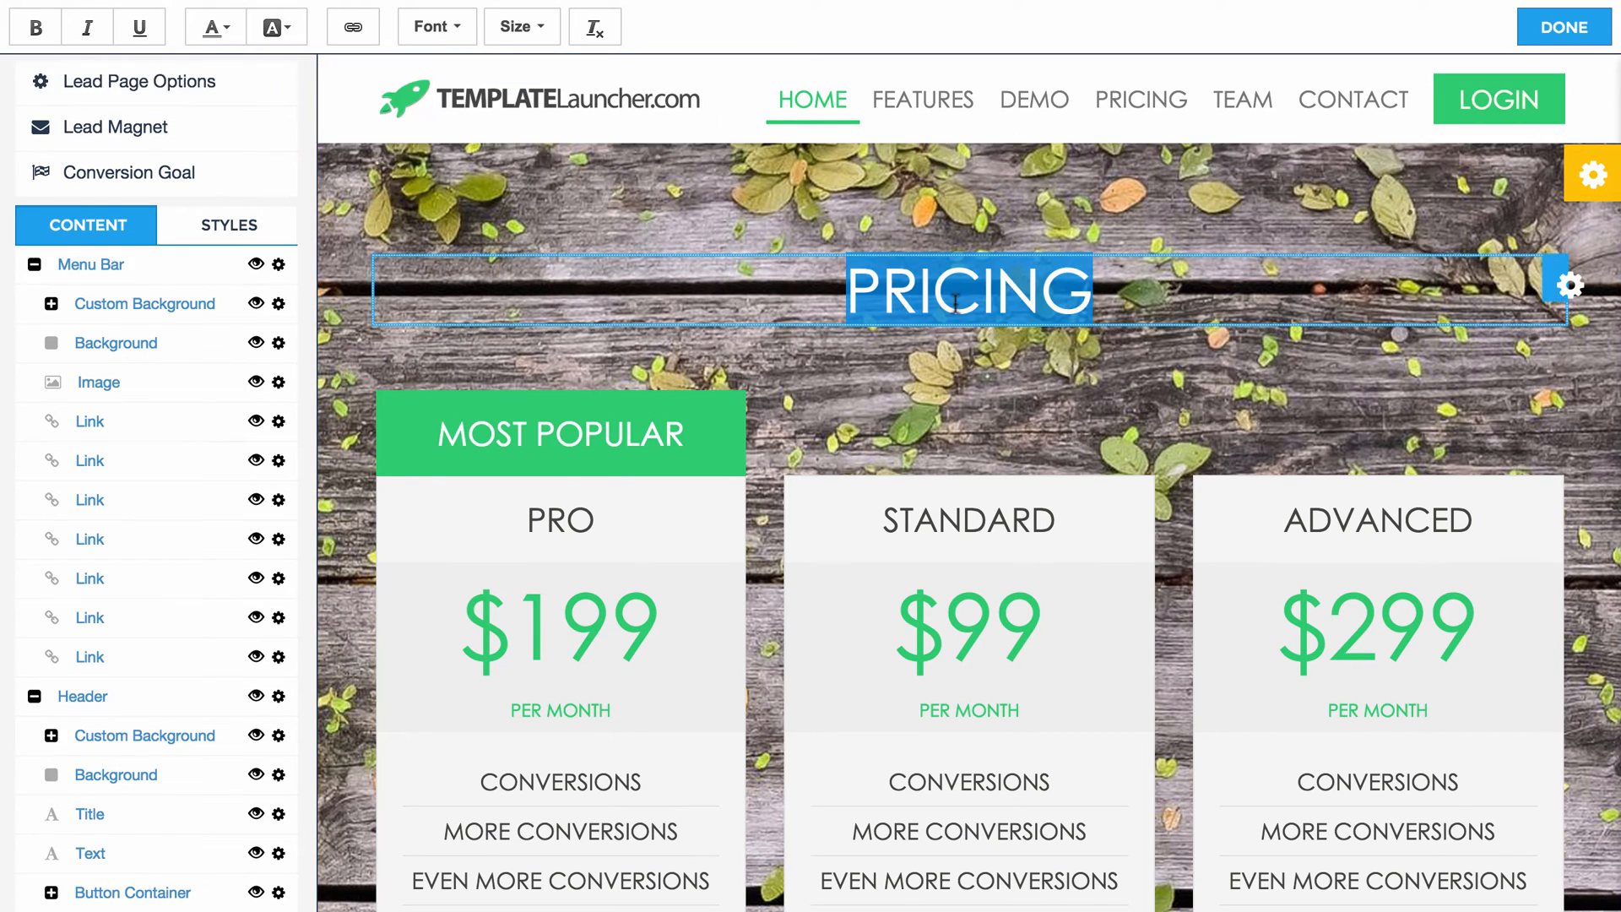
Step: Change the font colour of the whole PRICING heading to white
{"action": "left_click_drag", "start_coordinate": [1102, 294], "coordinate": [919, 294]}
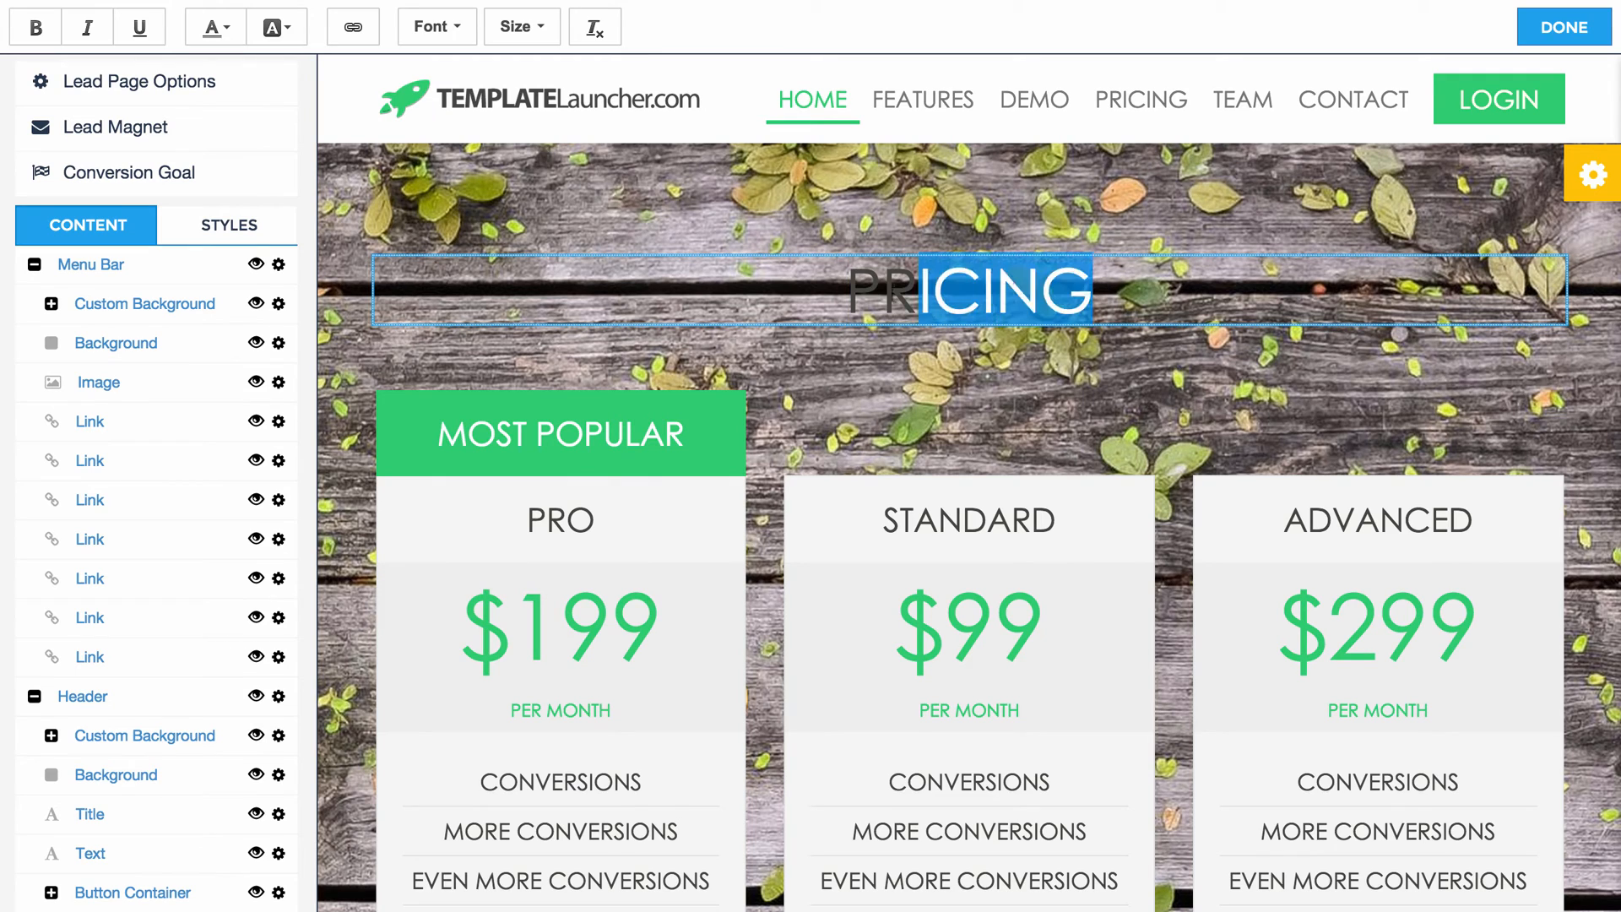
{"action": "left_click", "coordinate": [223, 31]}
{"action": "left_click", "coordinate": [368, 175]}
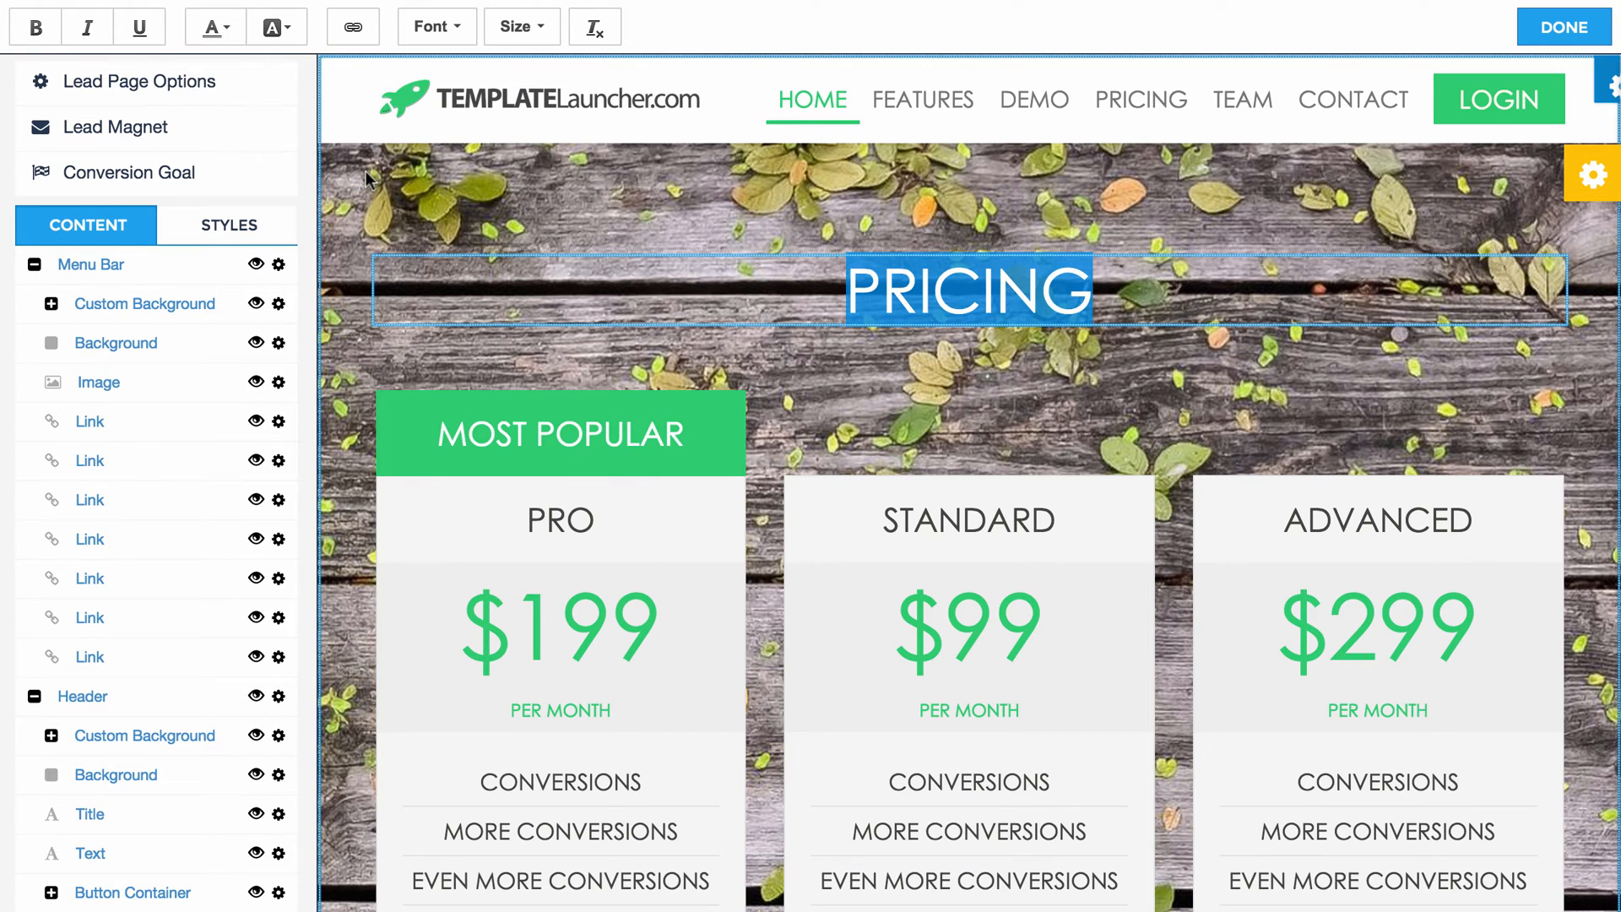
Step: Raise the Pricing background's overlay opacity to about 0.5 in the template's control panel, and close the panel
{"action": "left_click", "coordinate": [1593, 175]}
{"action": "scroll", "coordinate": [1394, 321], "scroll_direction": "up", "scroll_amount": 20}
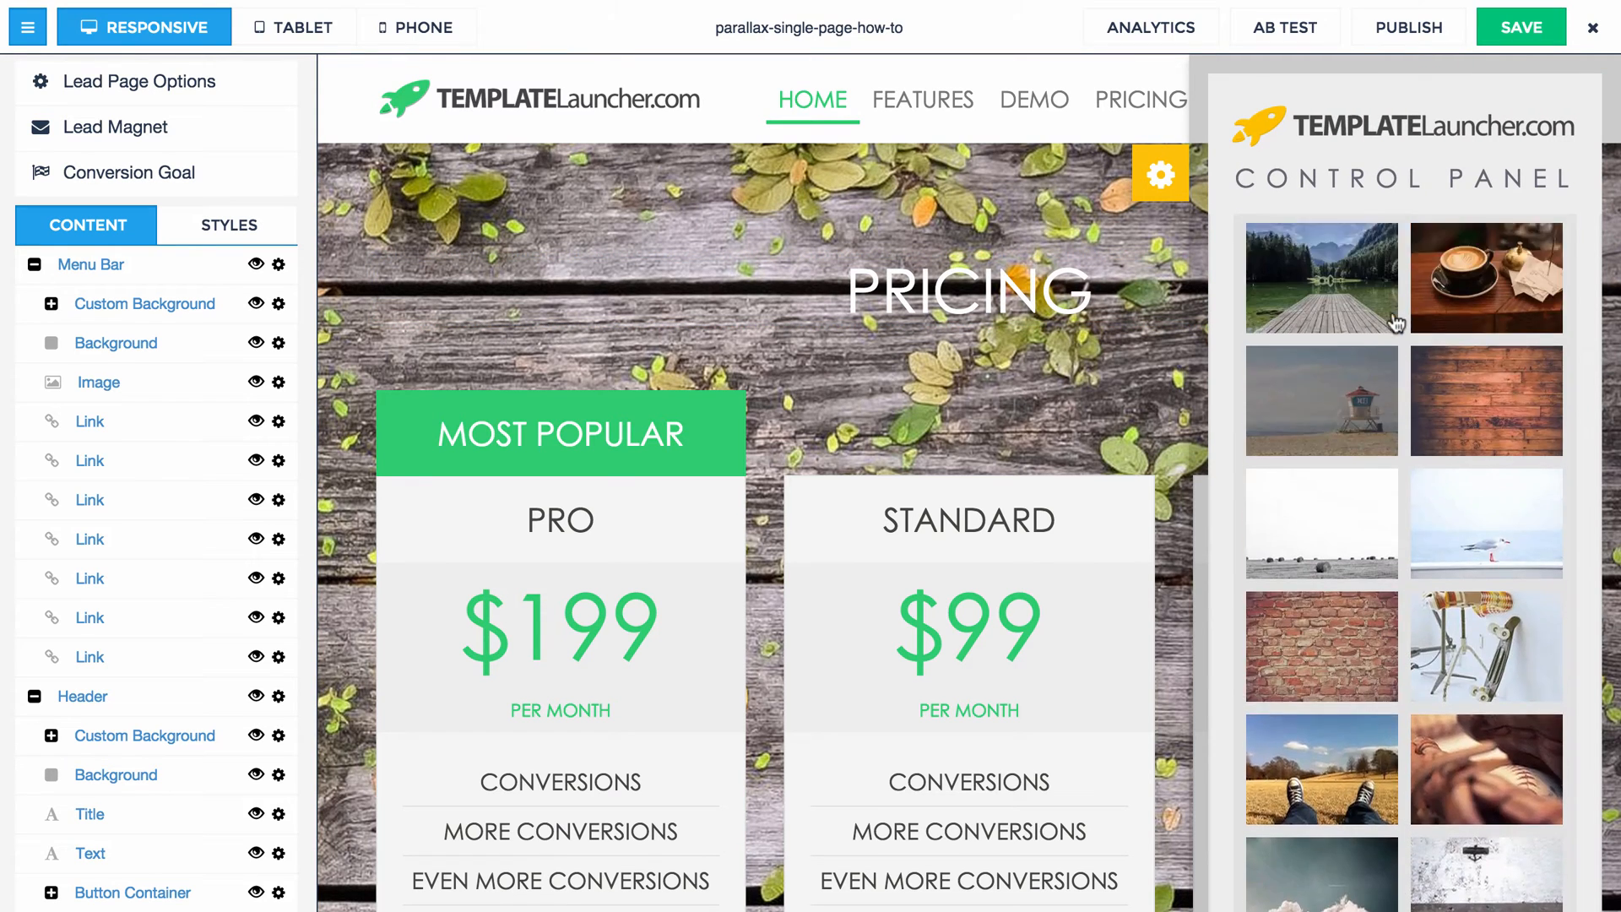
{"action": "scroll", "coordinate": [1385, 327], "scroll_direction": "up", "scroll_amount": 20}
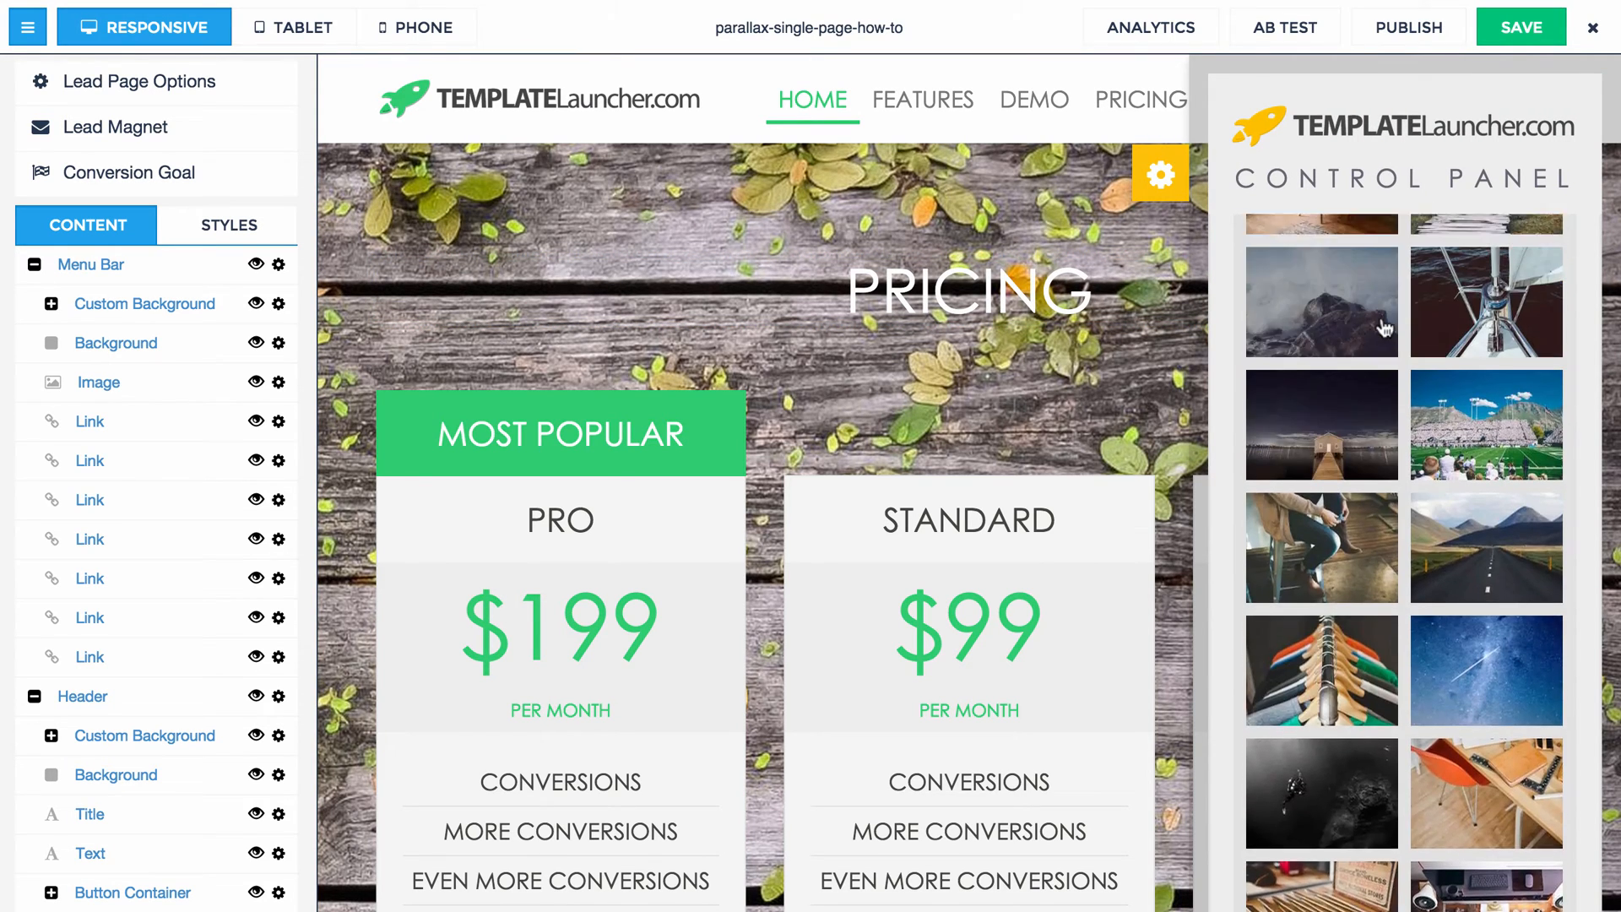
{"action": "scroll", "coordinate": [1385, 327], "scroll_direction": "up", "scroll_amount": 12}
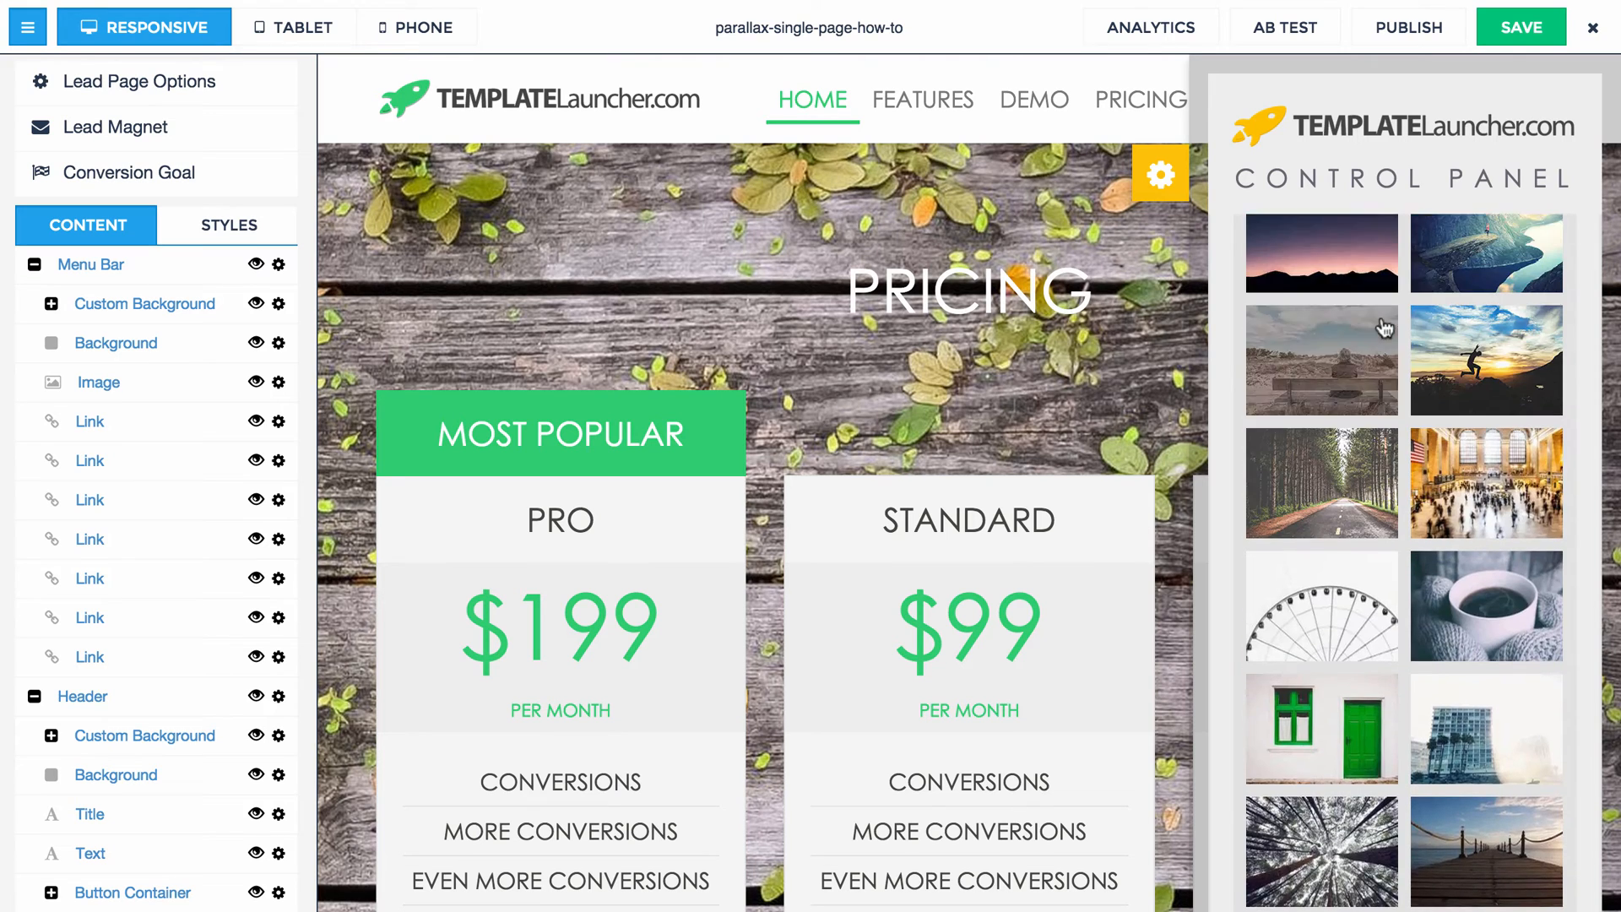
{"action": "left_click_drag", "start_coordinate": [1258, 372], "coordinate": [1408, 375]}
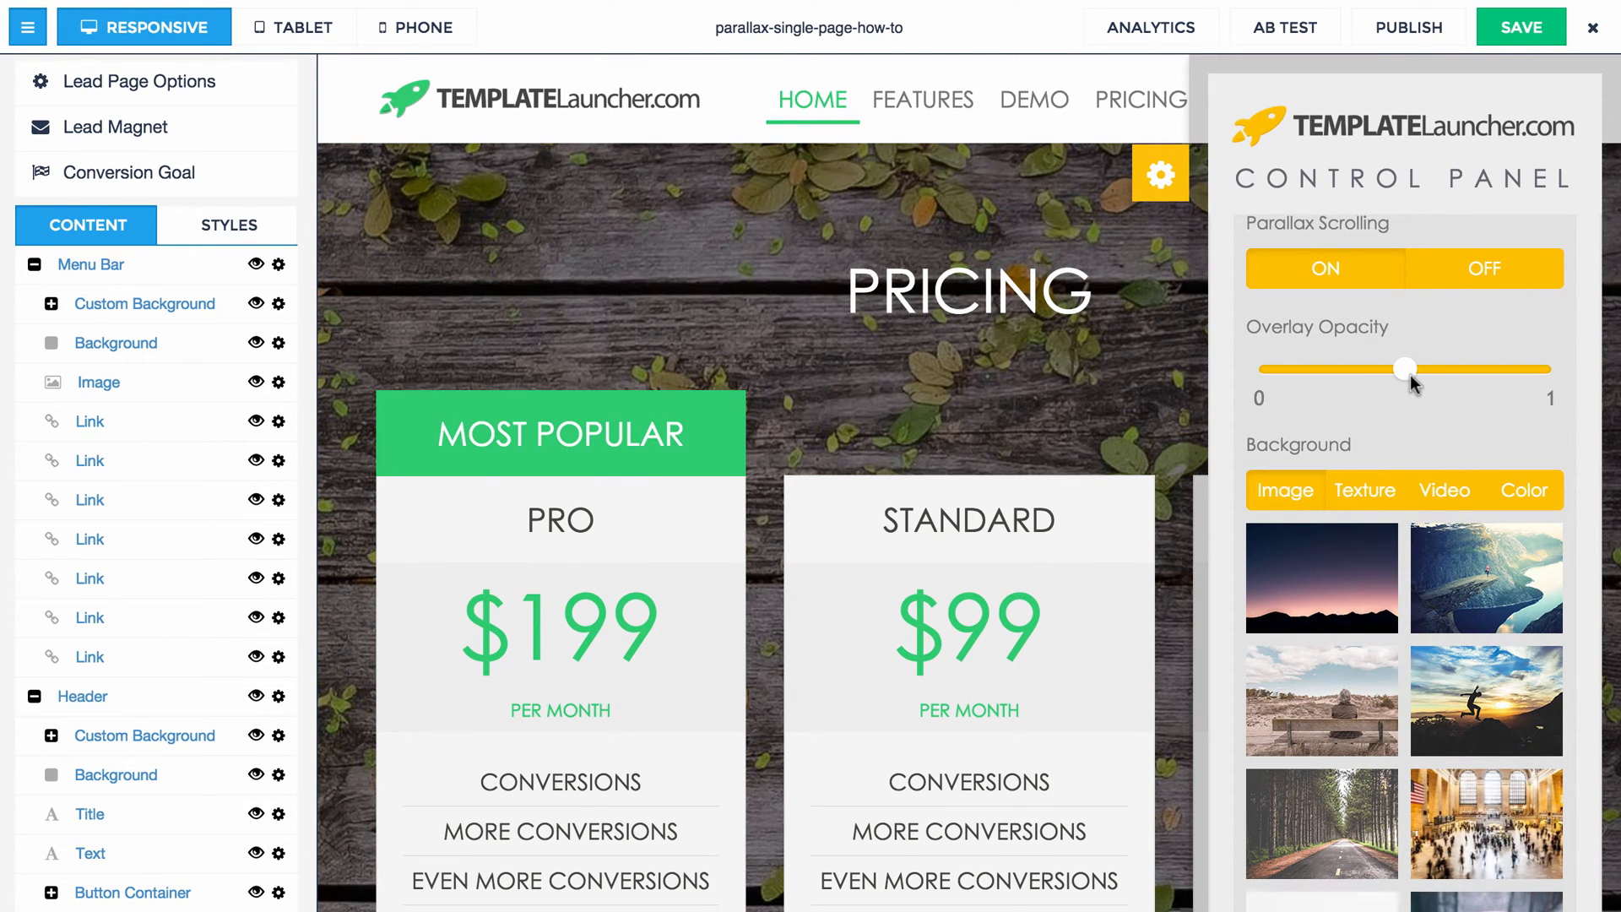
{"action": "left_click", "coordinate": [1164, 177]}
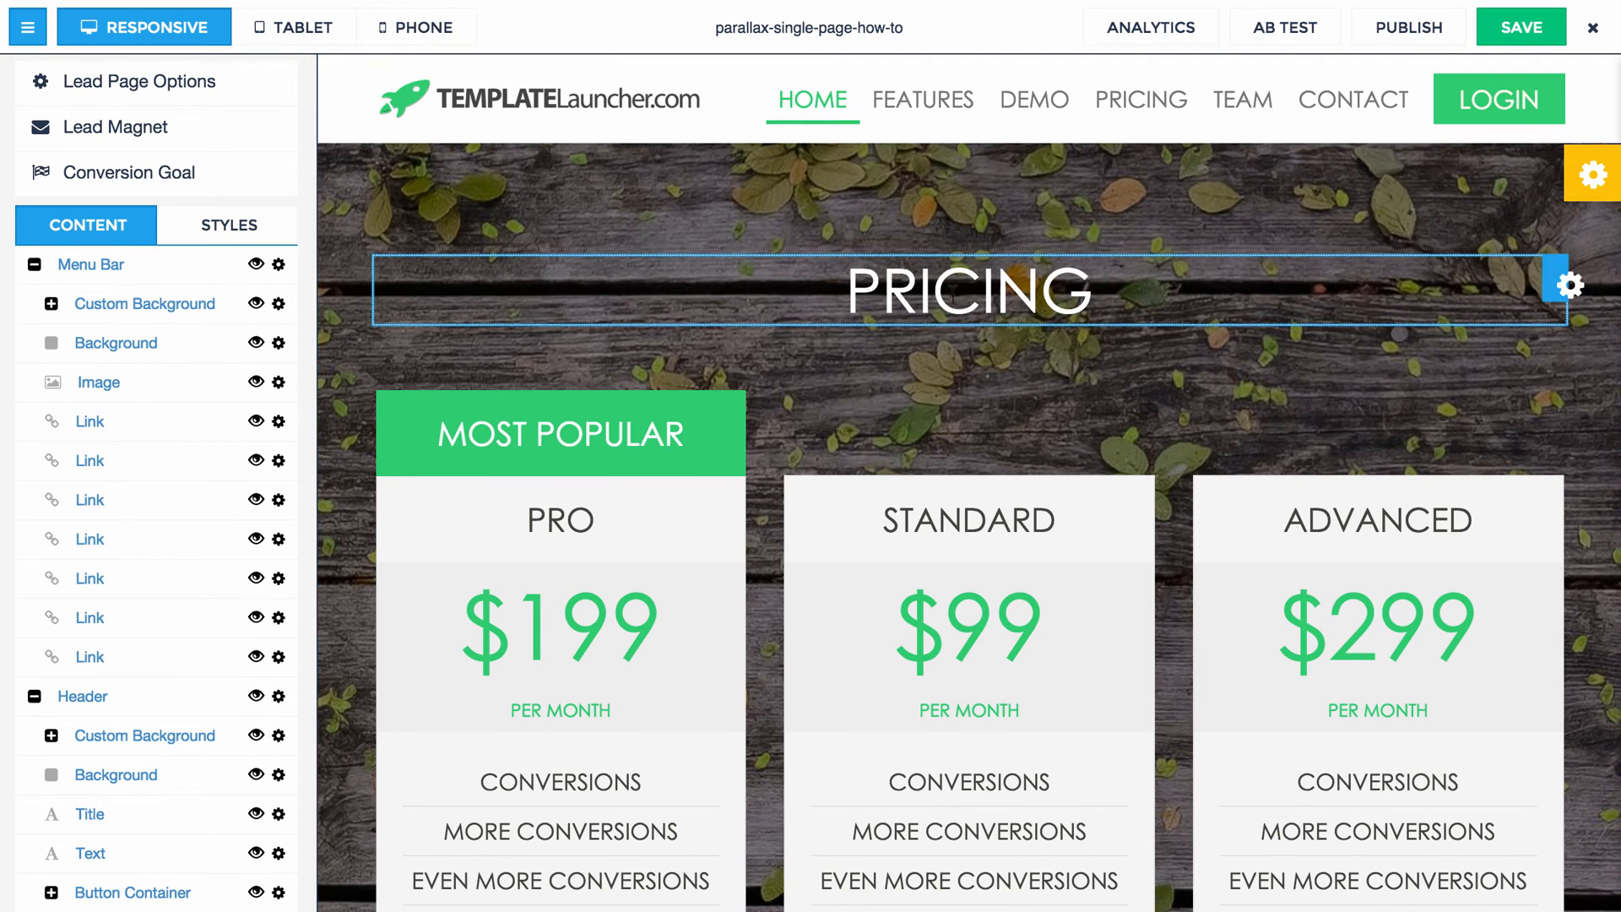
Step: Set the Pricing Font Color style to dark purple, #403257
{"action": "left_click", "coordinate": [250, 238]}
{"action": "scroll", "coordinate": [160, 399], "scroll_direction": "down", "scroll_amount": 4}
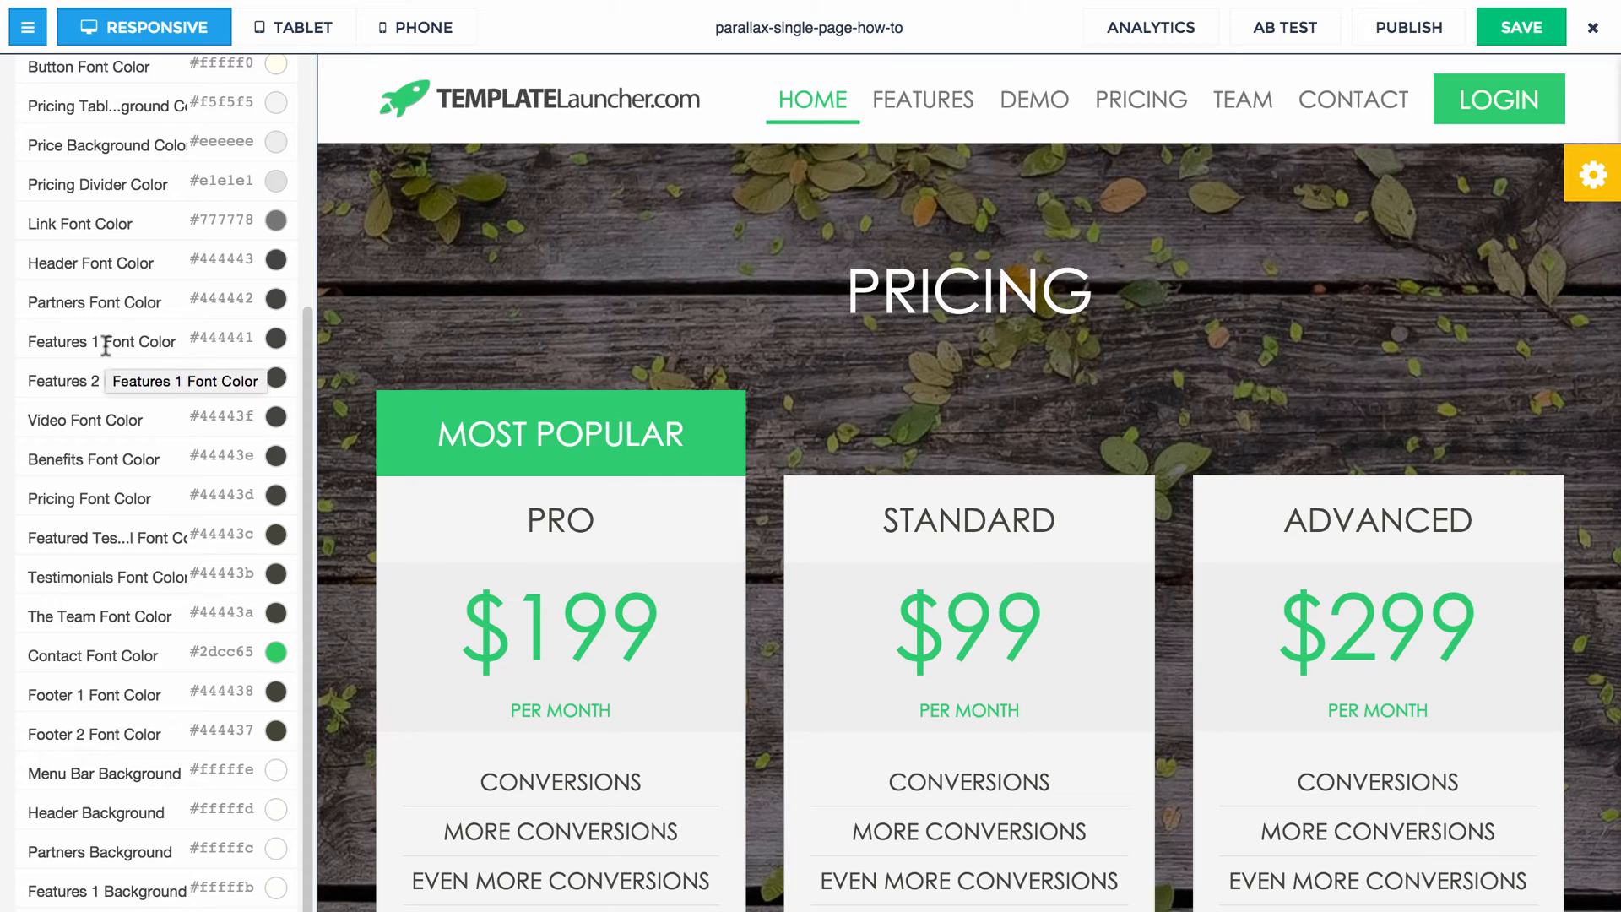
{"action": "left_click", "coordinate": [210, 494]}
{"action": "left_click", "coordinate": [210, 381]}
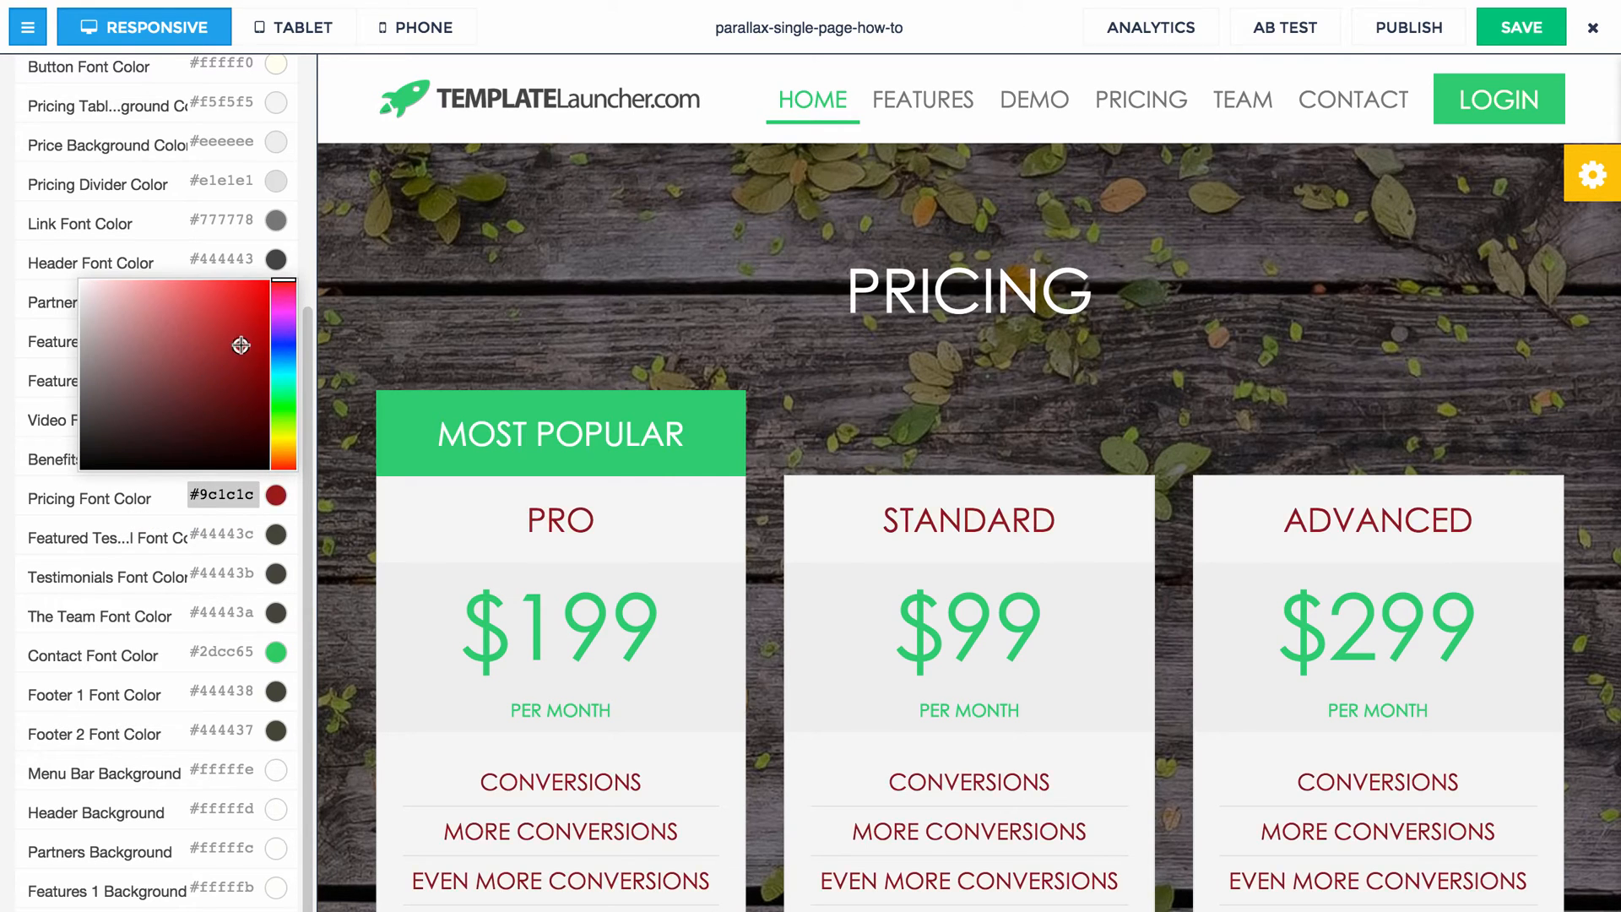
{"action": "left_click", "coordinate": [278, 308]}
{"action": "left_click", "coordinate": [279, 331]}
{"action": "left_click", "coordinate": [164, 404]}
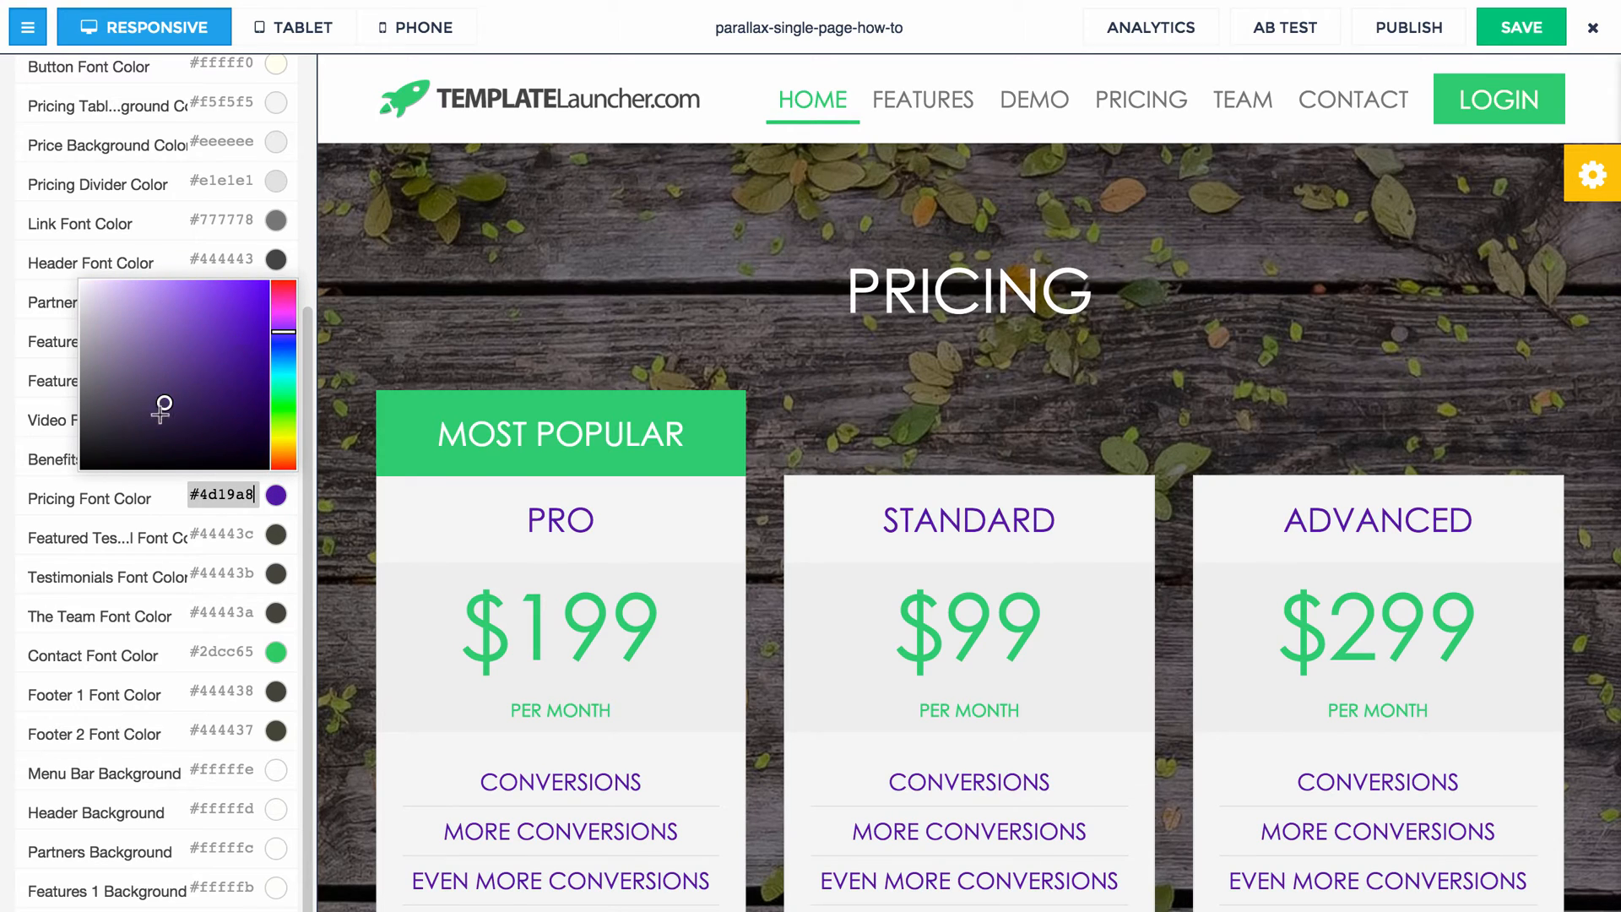
{"action": "left_click", "coordinate": [172, 510]}
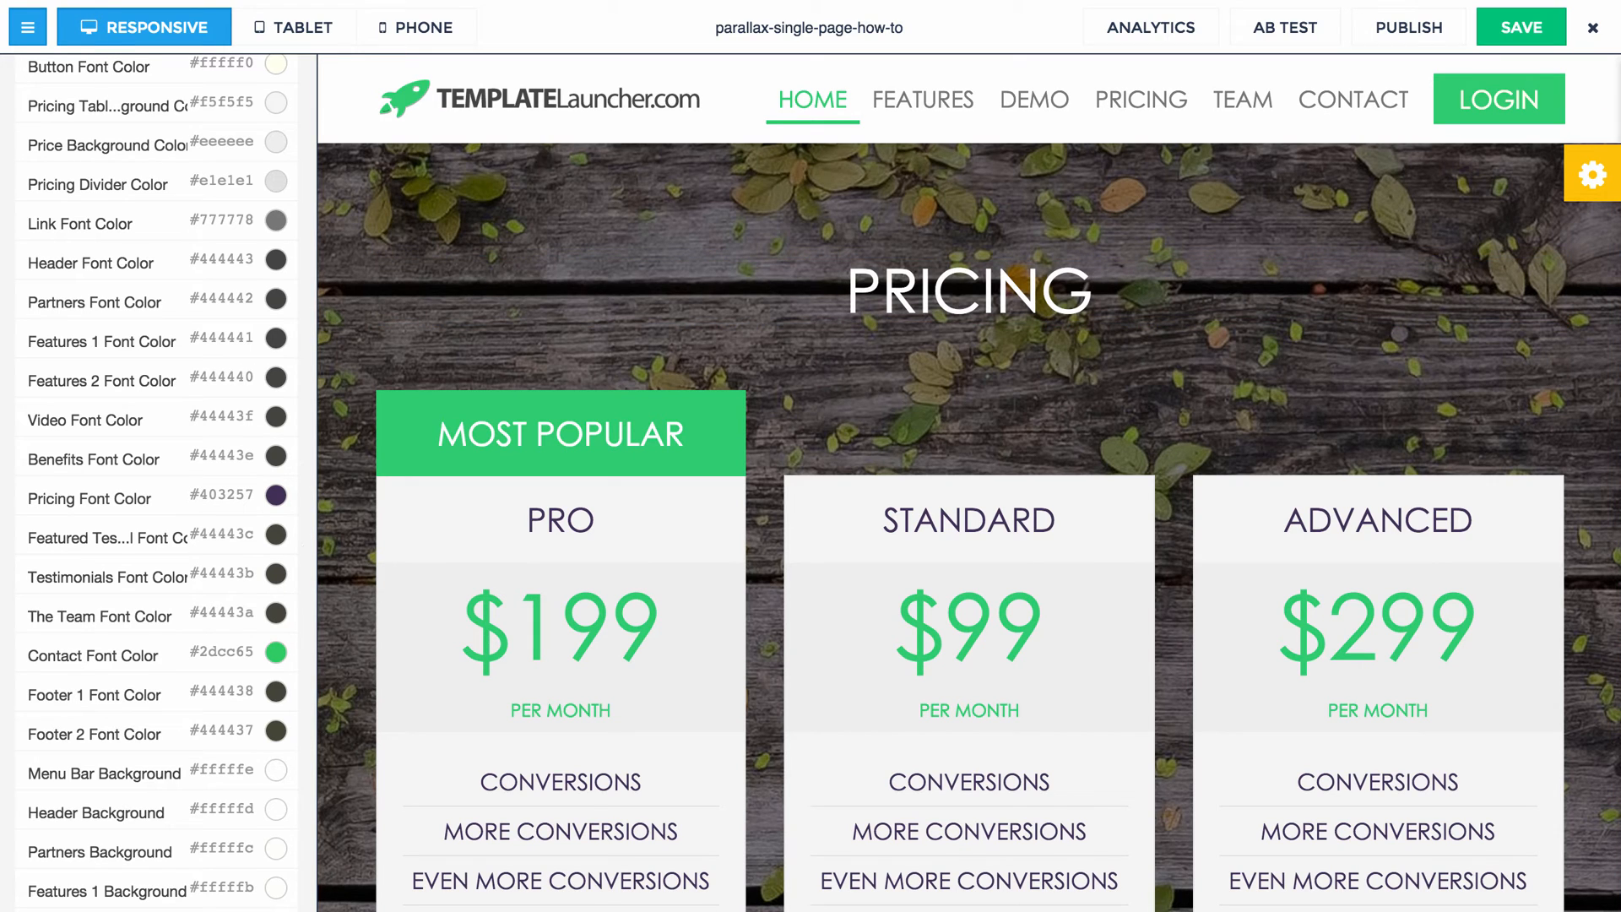
Step: Reload the editor page and discard the unsaved changes
{"action": "left_click", "coordinate": [90, 0]}
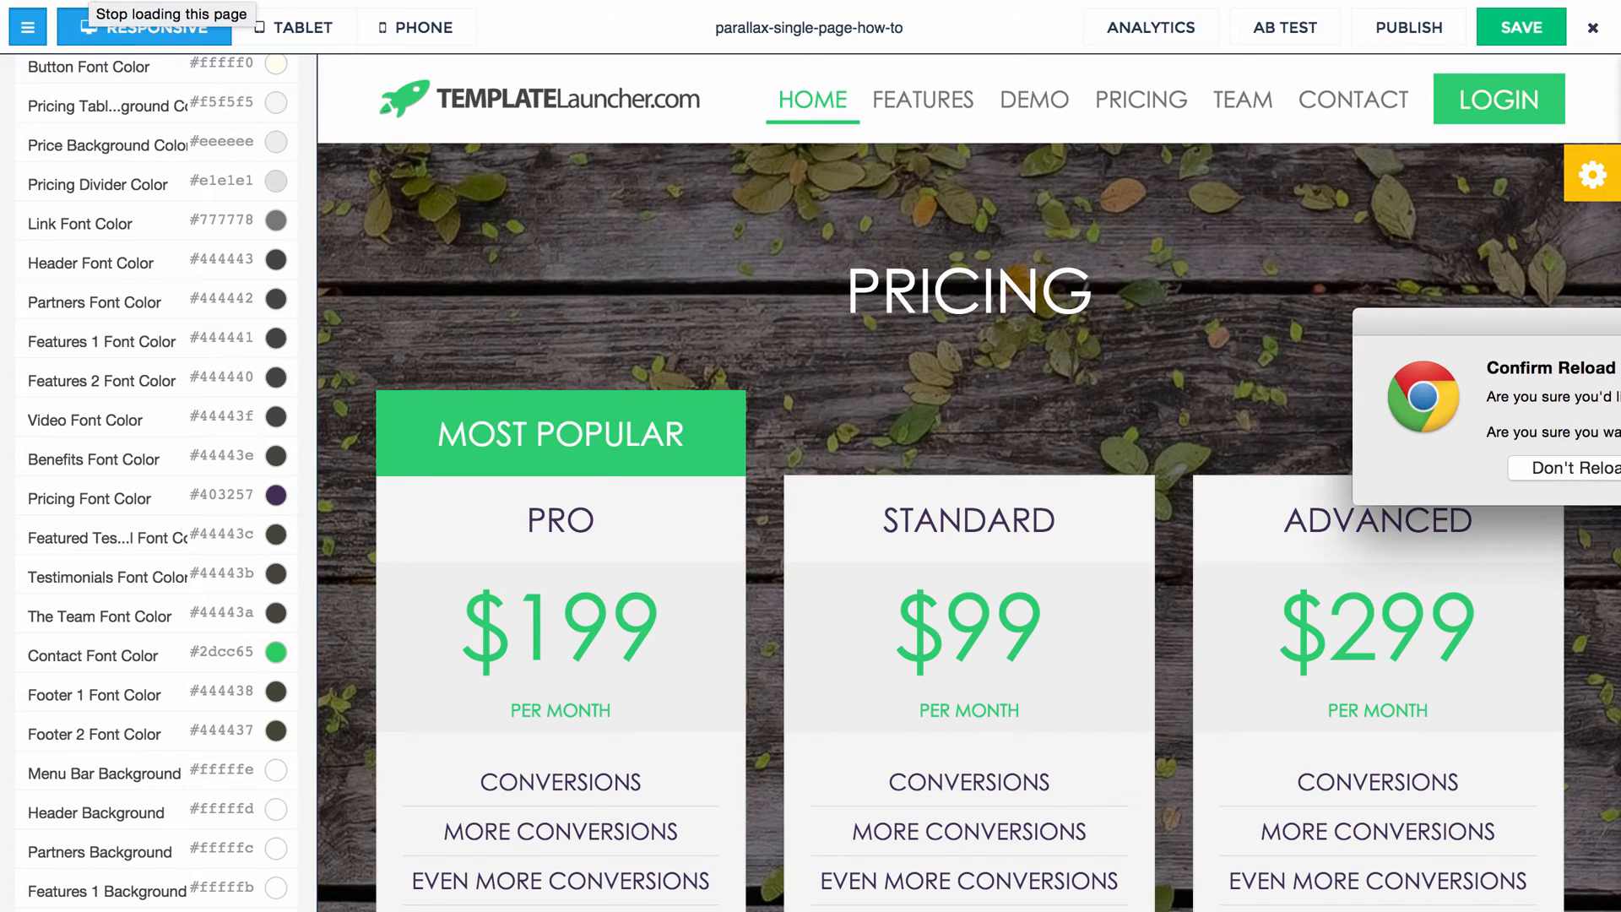
{"action": "left_click", "coordinate": [1620, 467]}
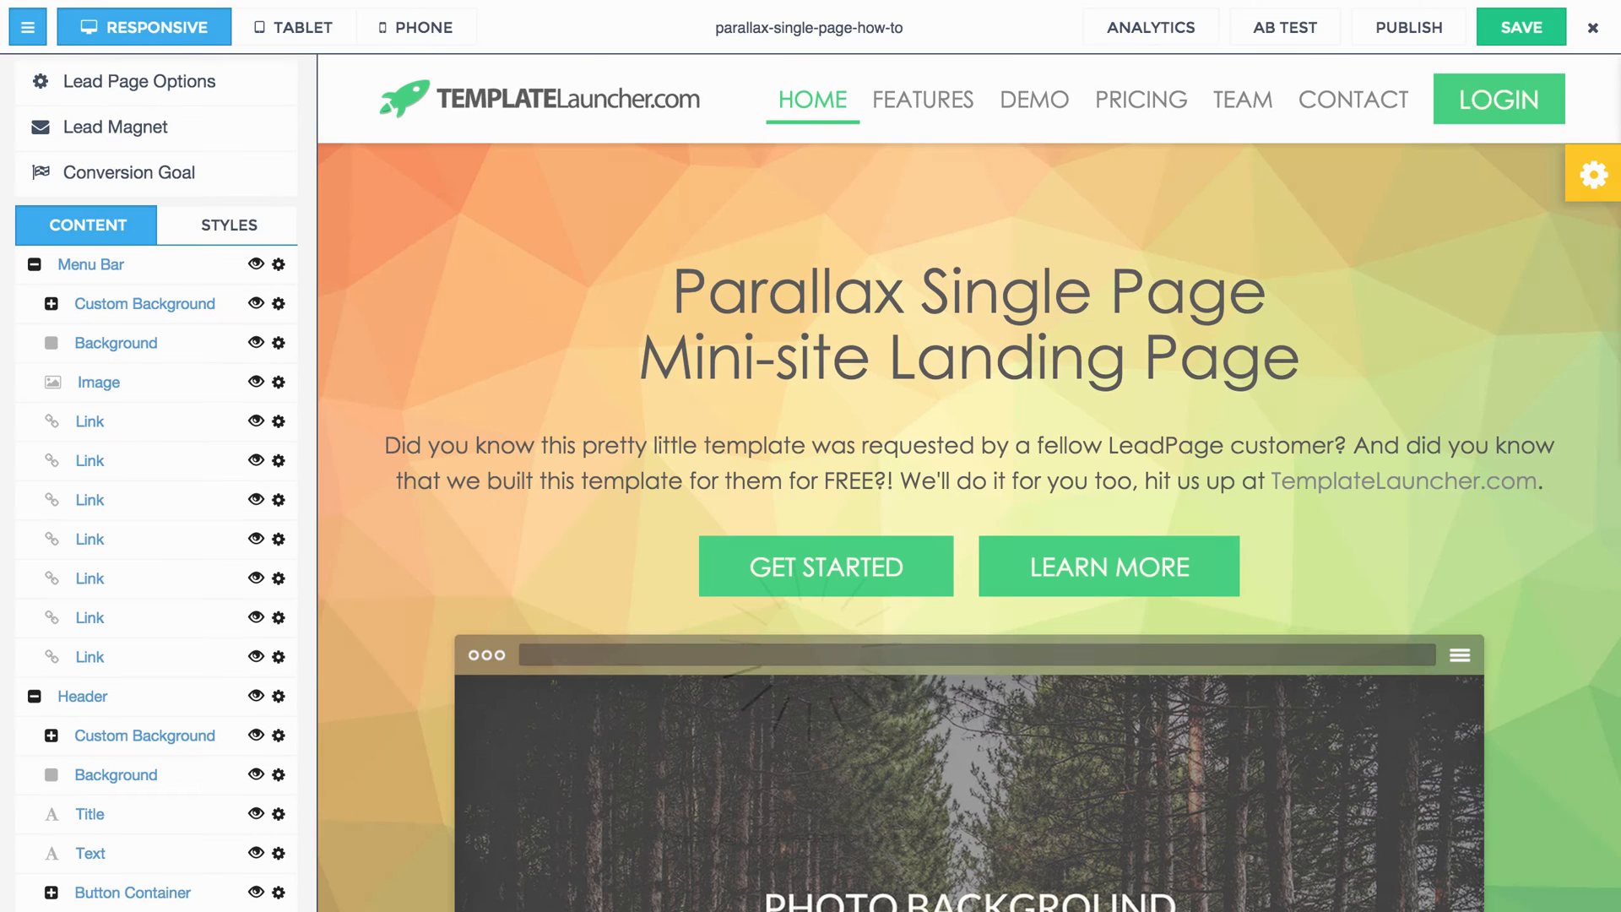
Step: Open the template's control panel and move the Pricing section directly below the Menu Bar in the section order
{"action": "left_click", "coordinate": [1593, 176]}
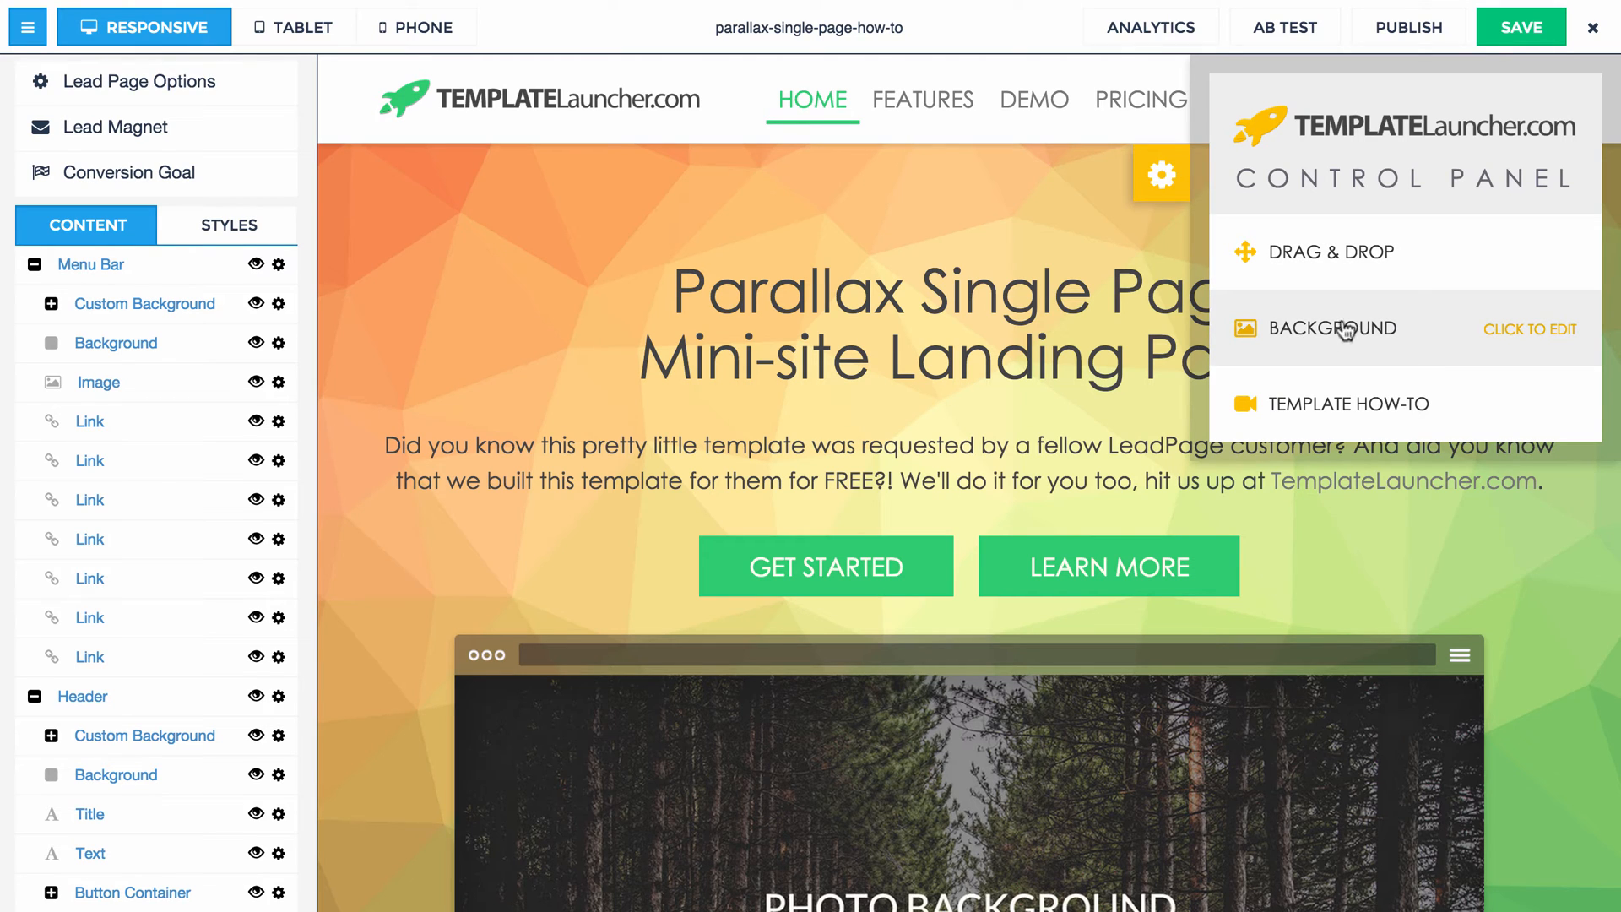
{"action": "left_click", "coordinate": [1361, 332]}
{"action": "left_click", "coordinate": [1355, 332]}
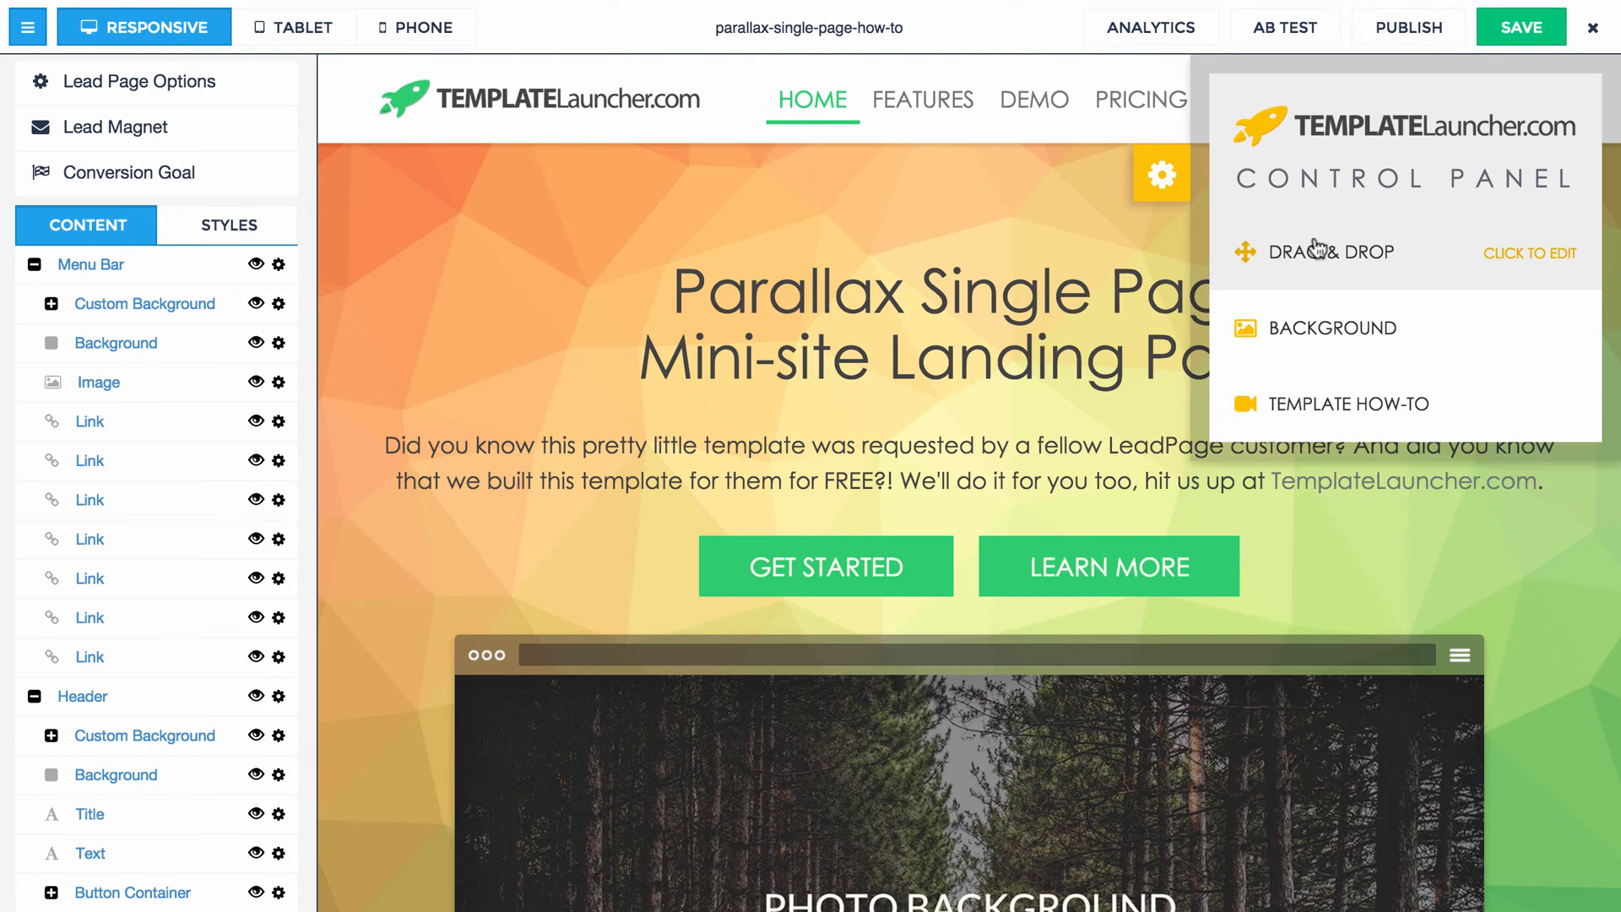
{"action": "left_click", "coordinate": [1301, 250]}
{"action": "left_click_drag", "start_coordinate": [1343, 707], "coordinate": [1346, 322]}
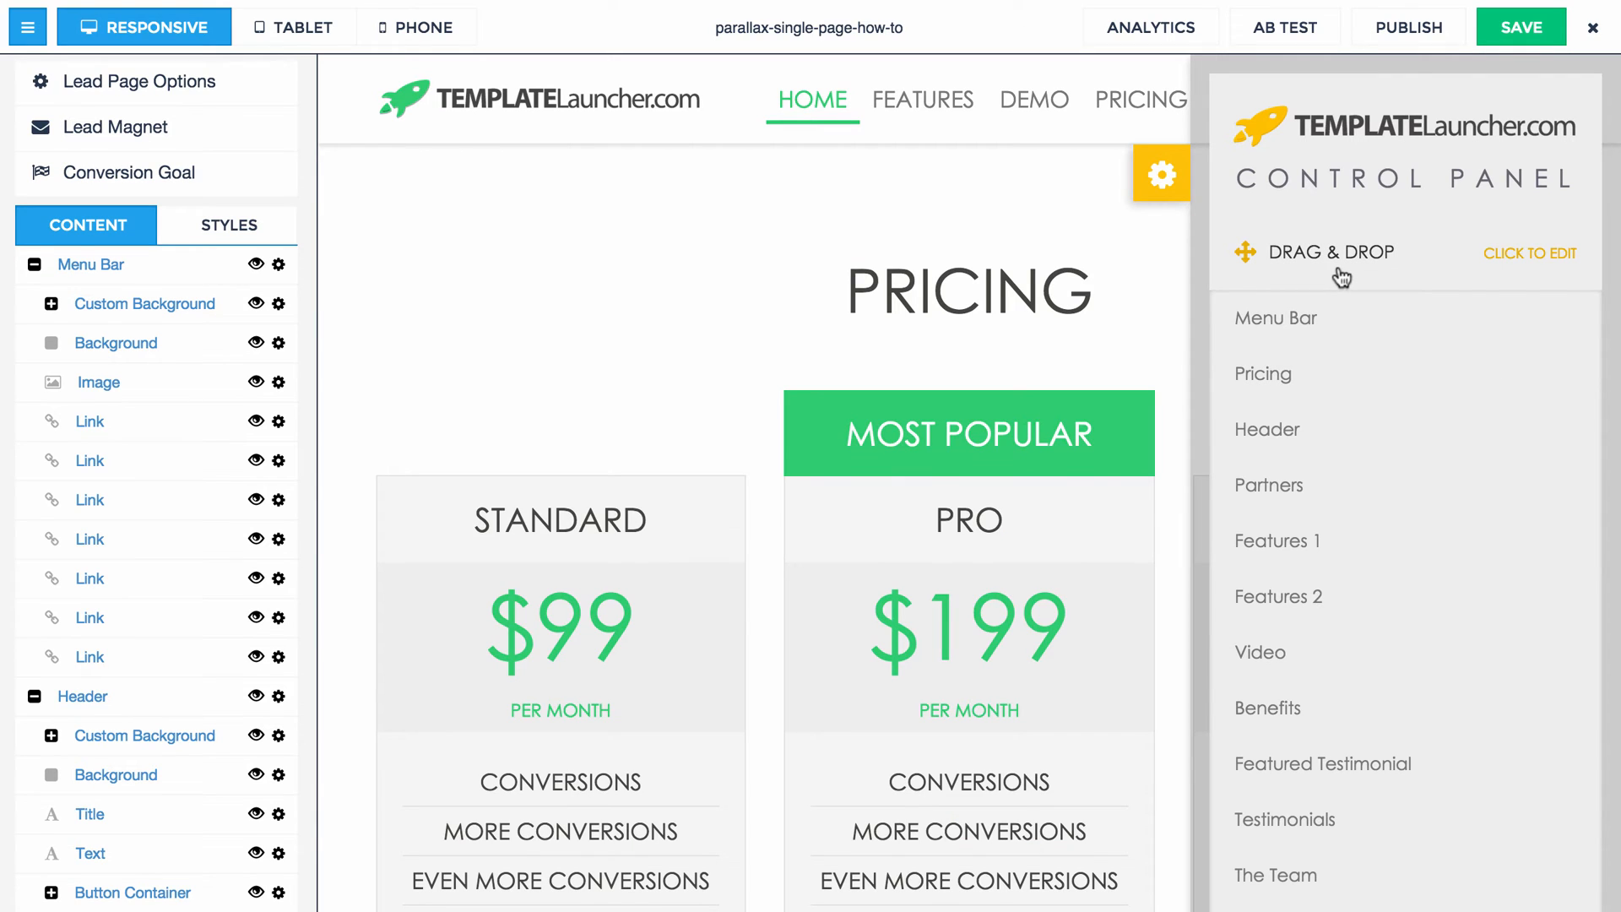
Step: Set the Pricing section's background to the weathered wood planks with leaves image and raise its overlay opacity to about 0.35
{"action": "left_click", "coordinate": [1342, 278]}
{"action": "left_click", "coordinate": [1342, 337]}
{"action": "scroll", "coordinate": [1371, 481], "scroll_direction": "down", "scroll_amount": 1}
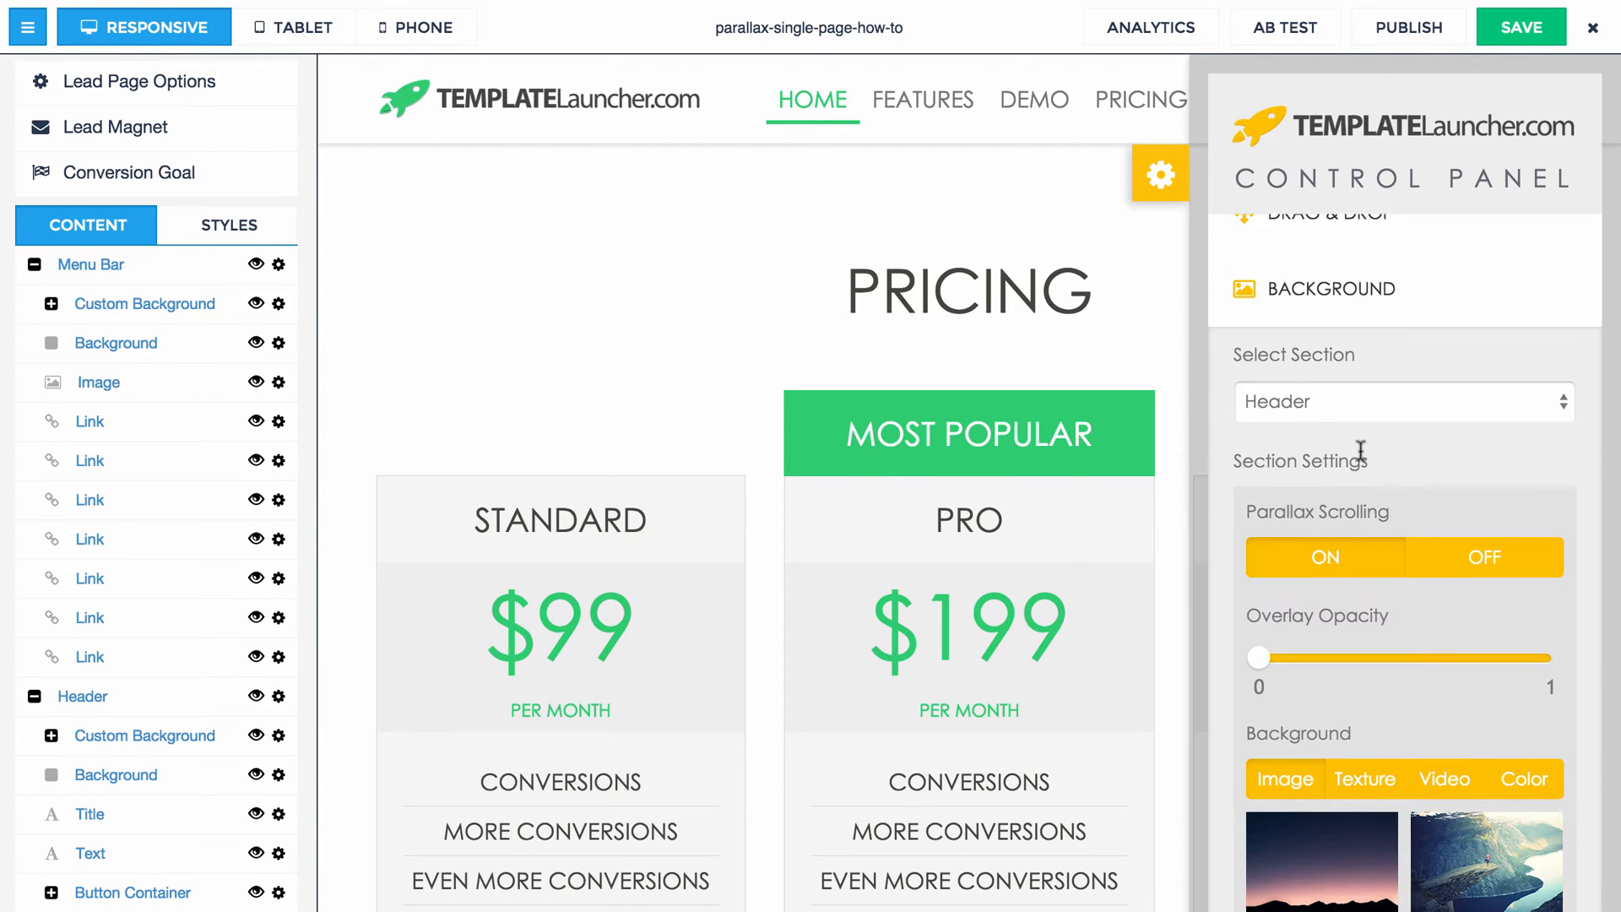
{"action": "left_click", "coordinate": [1351, 400]}
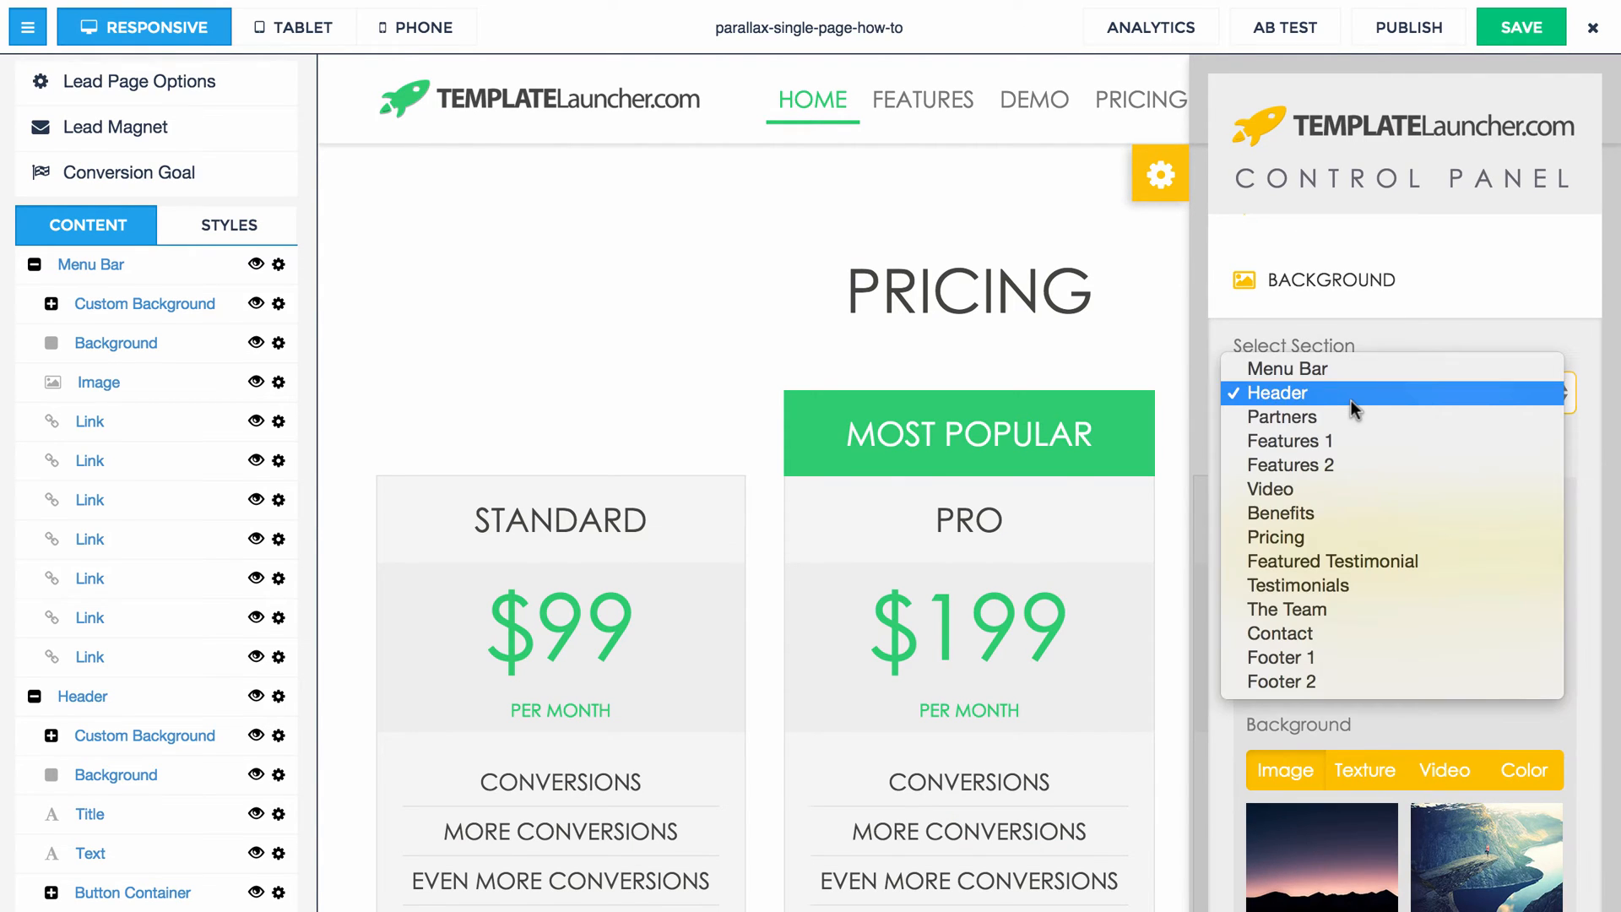
{"action": "left_click", "coordinate": [1326, 538]}
{"action": "scroll", "coordinate": [1336, 538], "scroll_direction": "down", "scroll_amount": 15}
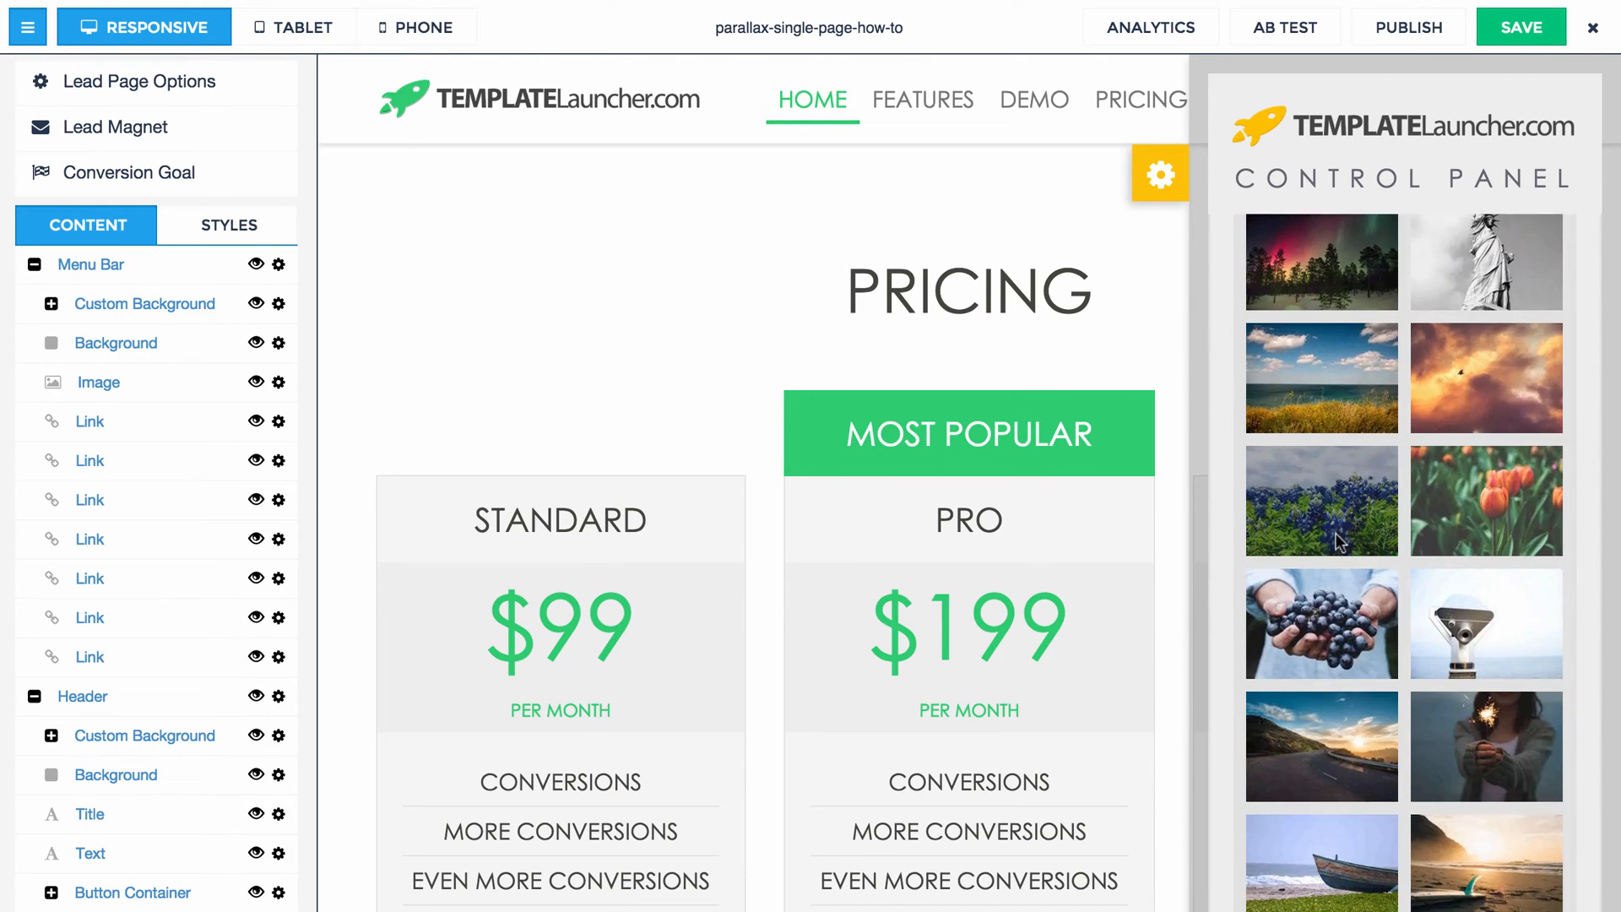
{"action": "scroll", "coordinate": [1336, 543], "scroll_direction": "down", "scroll_amount": 15}
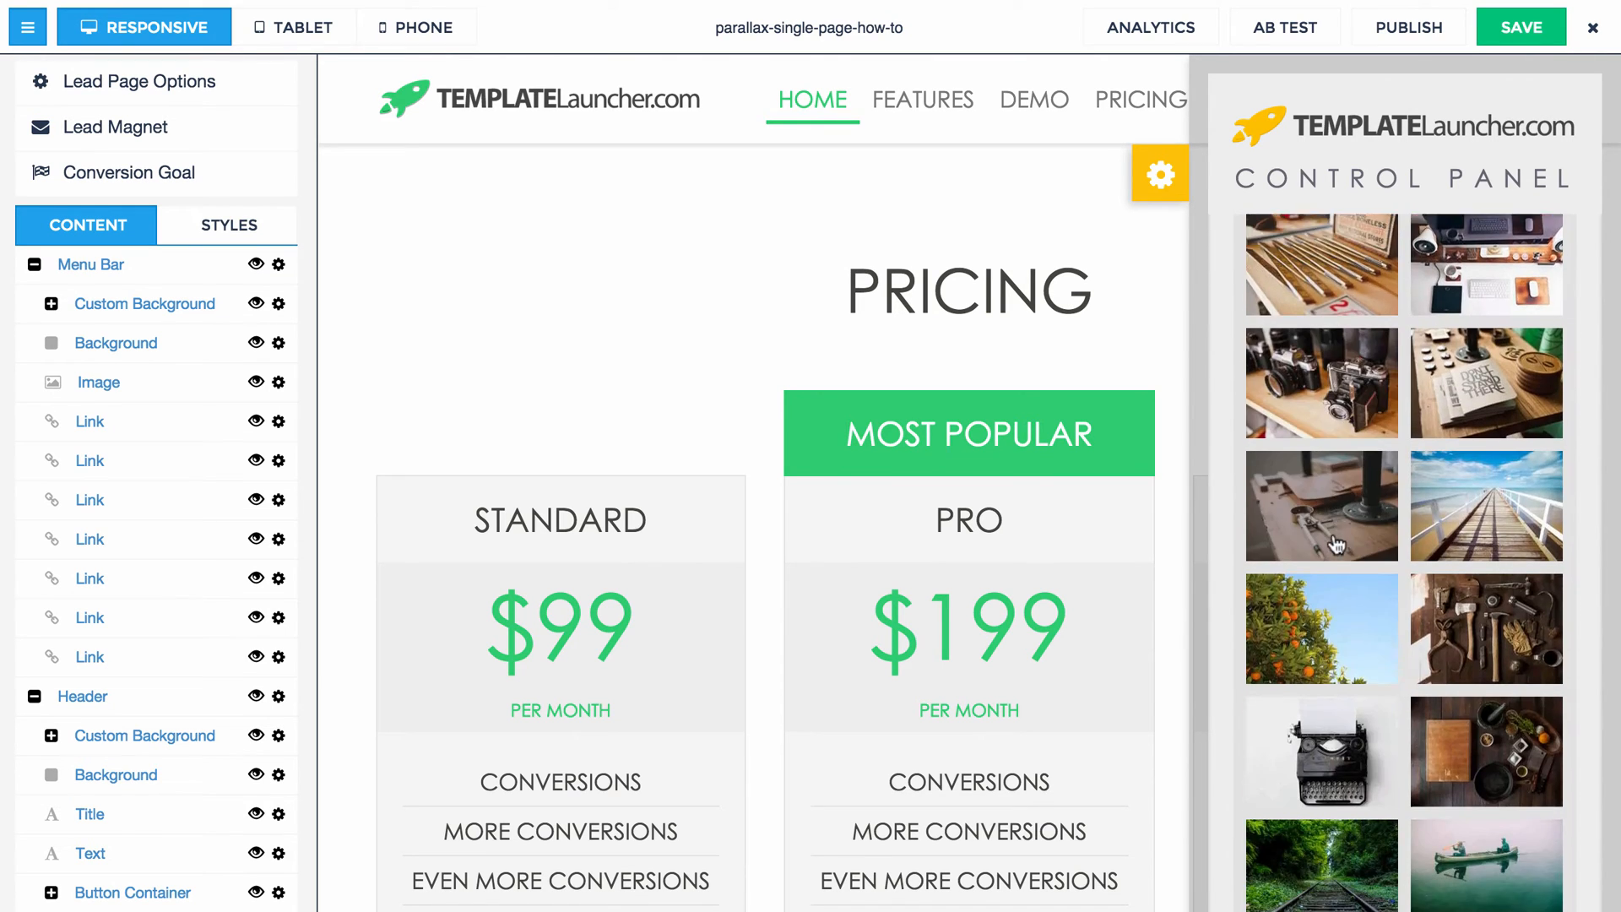
{"action": "scroll", "coordinate": [1336, 543], "scroll_direction": "down", "scroll_amount": 10}
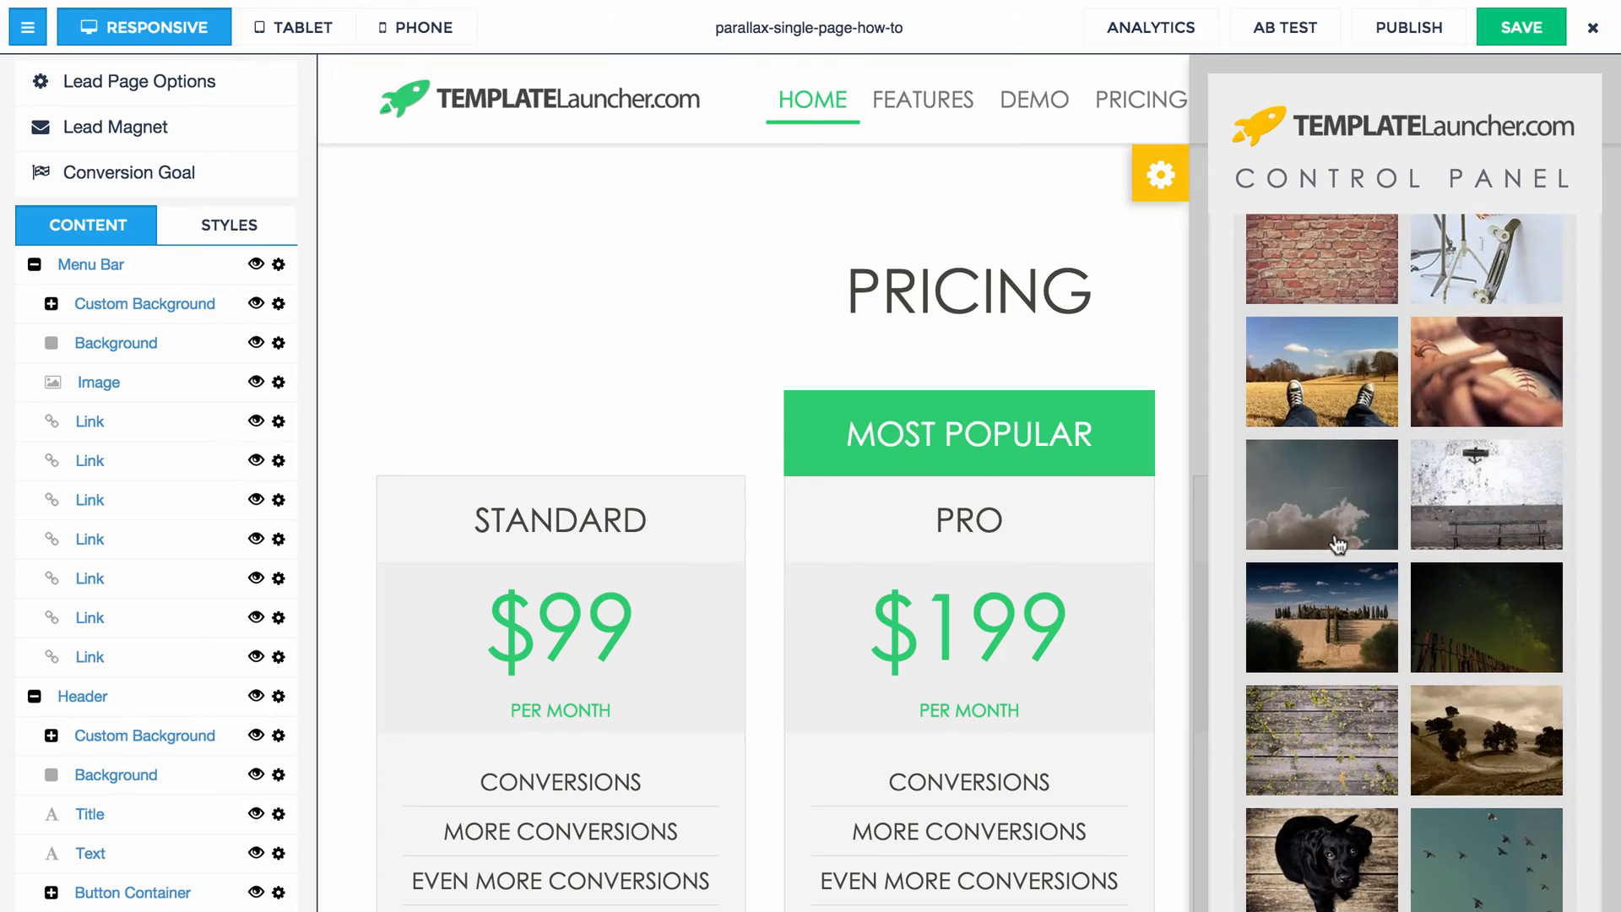
{"action": "left_click", "coordinate": [1341, 486]}
{"action": "scroll", "coordinate": [1341, 486], "scroll_direction": "up", "scroll_amount": 20}
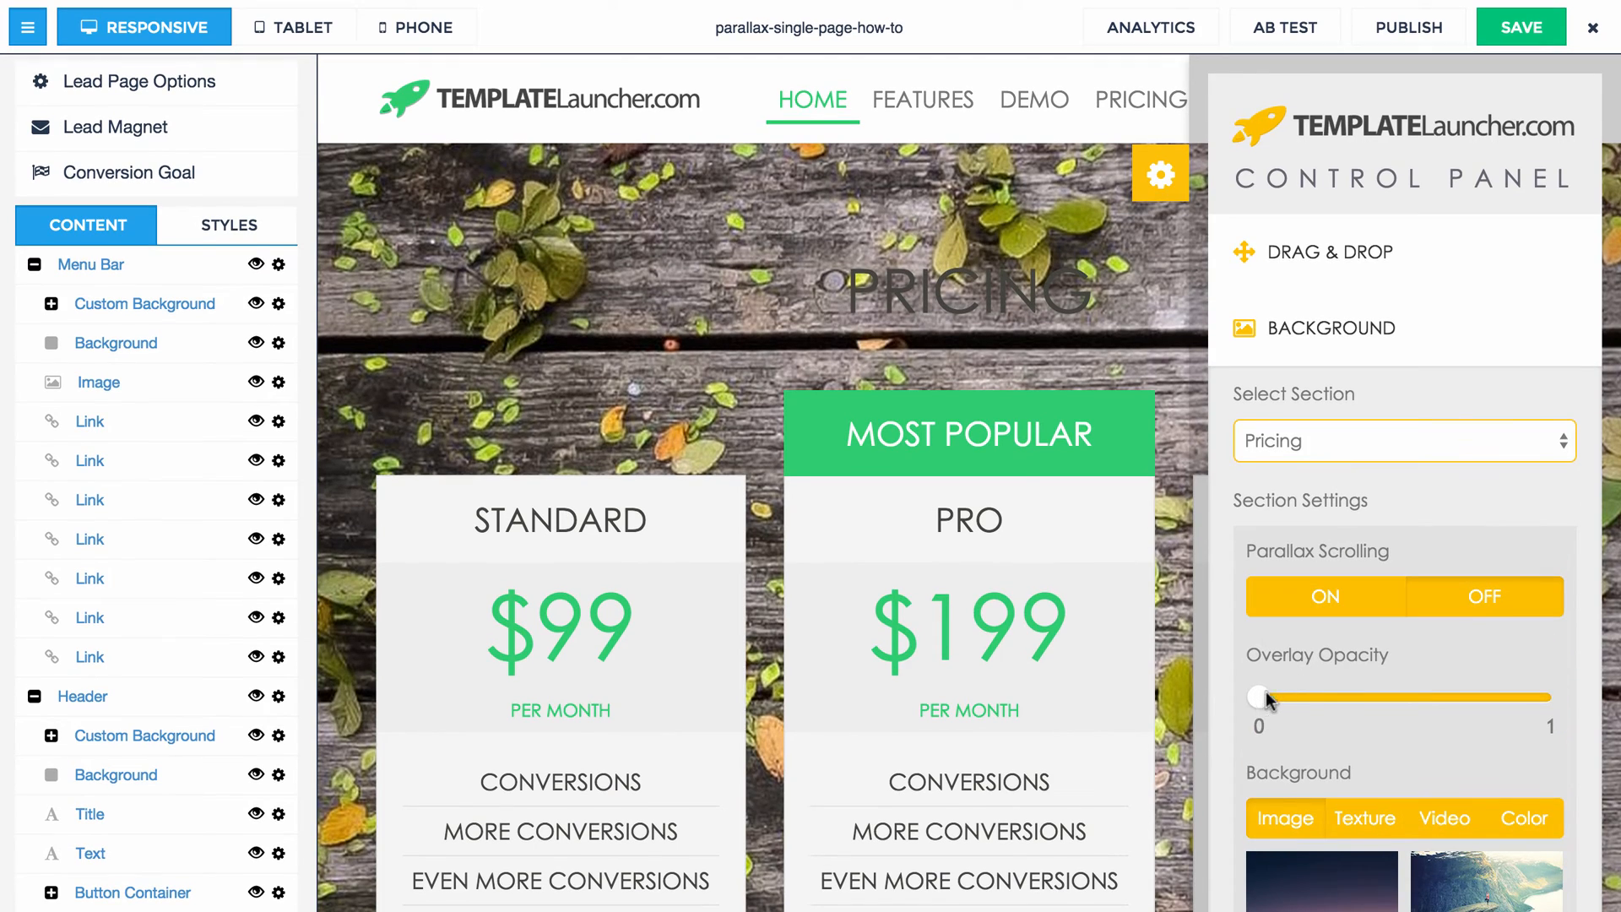
{"action": "left_click_drag", "start_coordinate": [1267, 699], "coordinate": [1361, 698]}
Step: Set the Pricing Font Color style to white, #ffffff, and close the template's control panel
{"action": "left_click", "coordinate": [207, 228]}
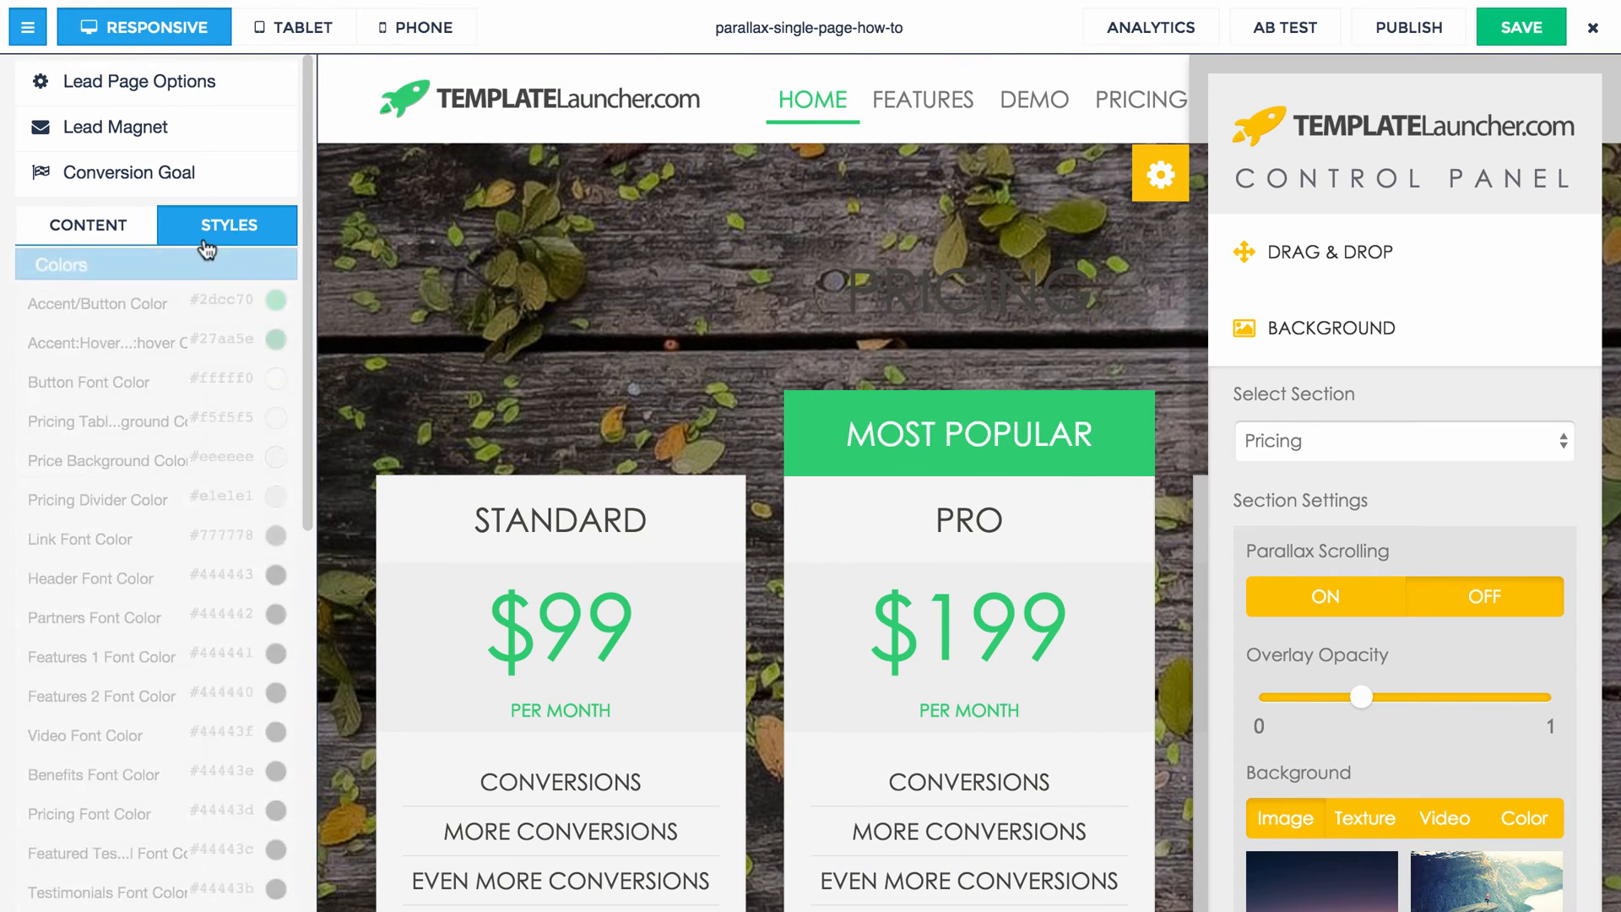
{"action": "scroll", "coordinate": [163, 471], "scroll_direction": "down", "scroll_amount": 3}
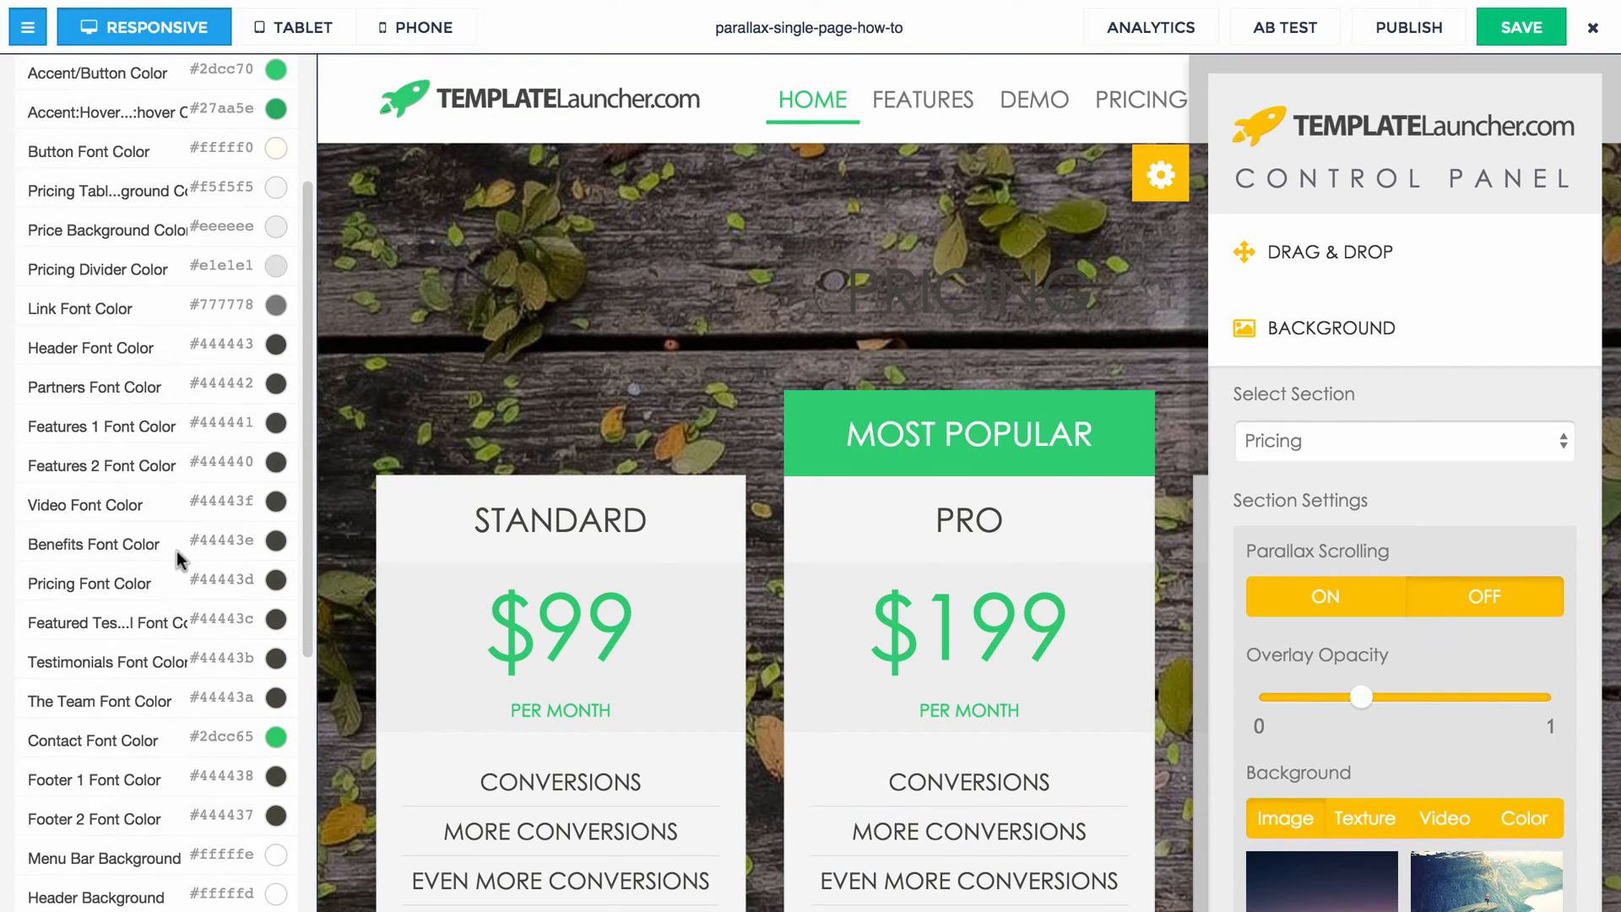
{"action": "left_click", "coordinate": [208, 583]}
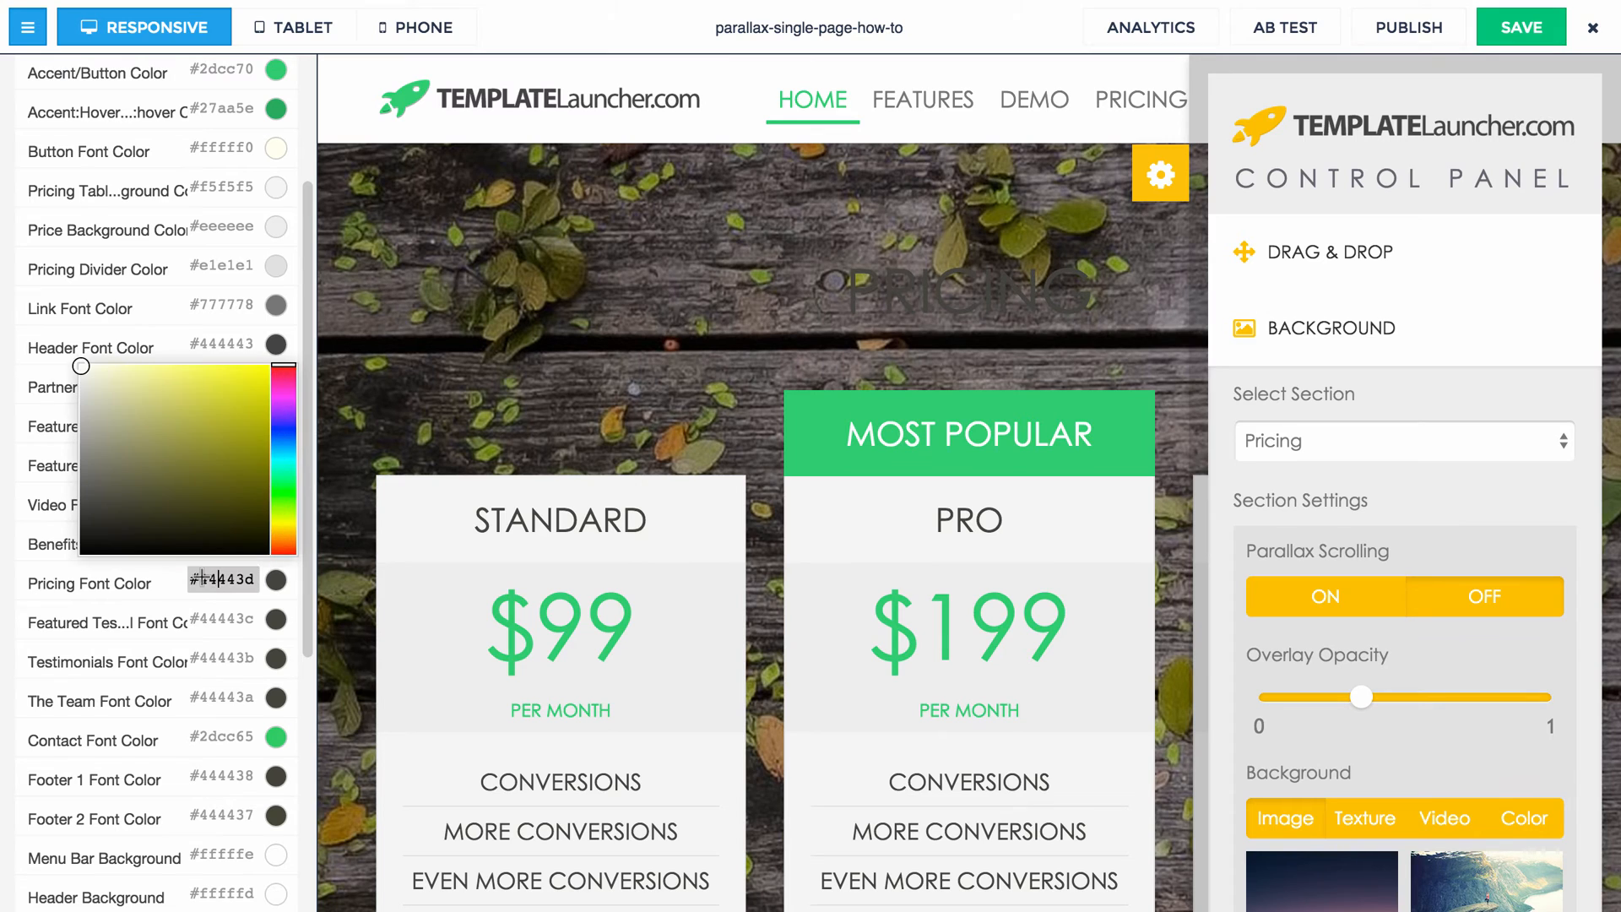
{"action": "left_click_drag", "start_coordinate": [178, 428], "coordinate": [41, 336]}
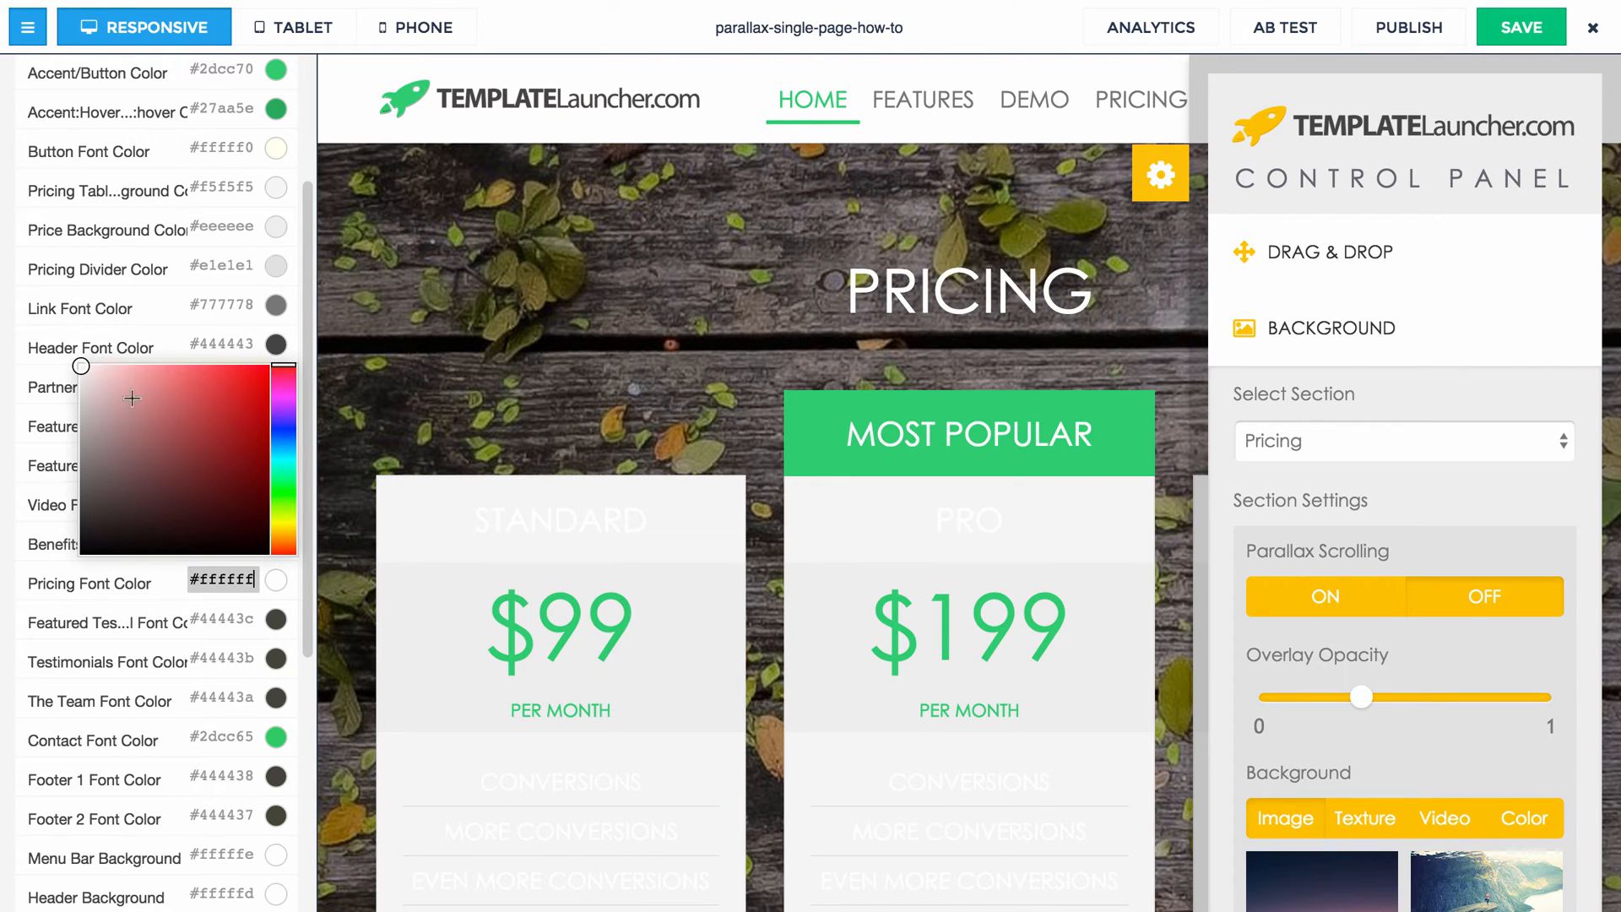
{"action": "mouse_move", "coordinate": [175, 468]}
{"action": "left_mouse_down"}
{"action": "mouse_move", "coordinate": [139, 388]}
{"action": "mouse_move", "coordinate": [66, 349]}
{"action": "left_mouse_up"}
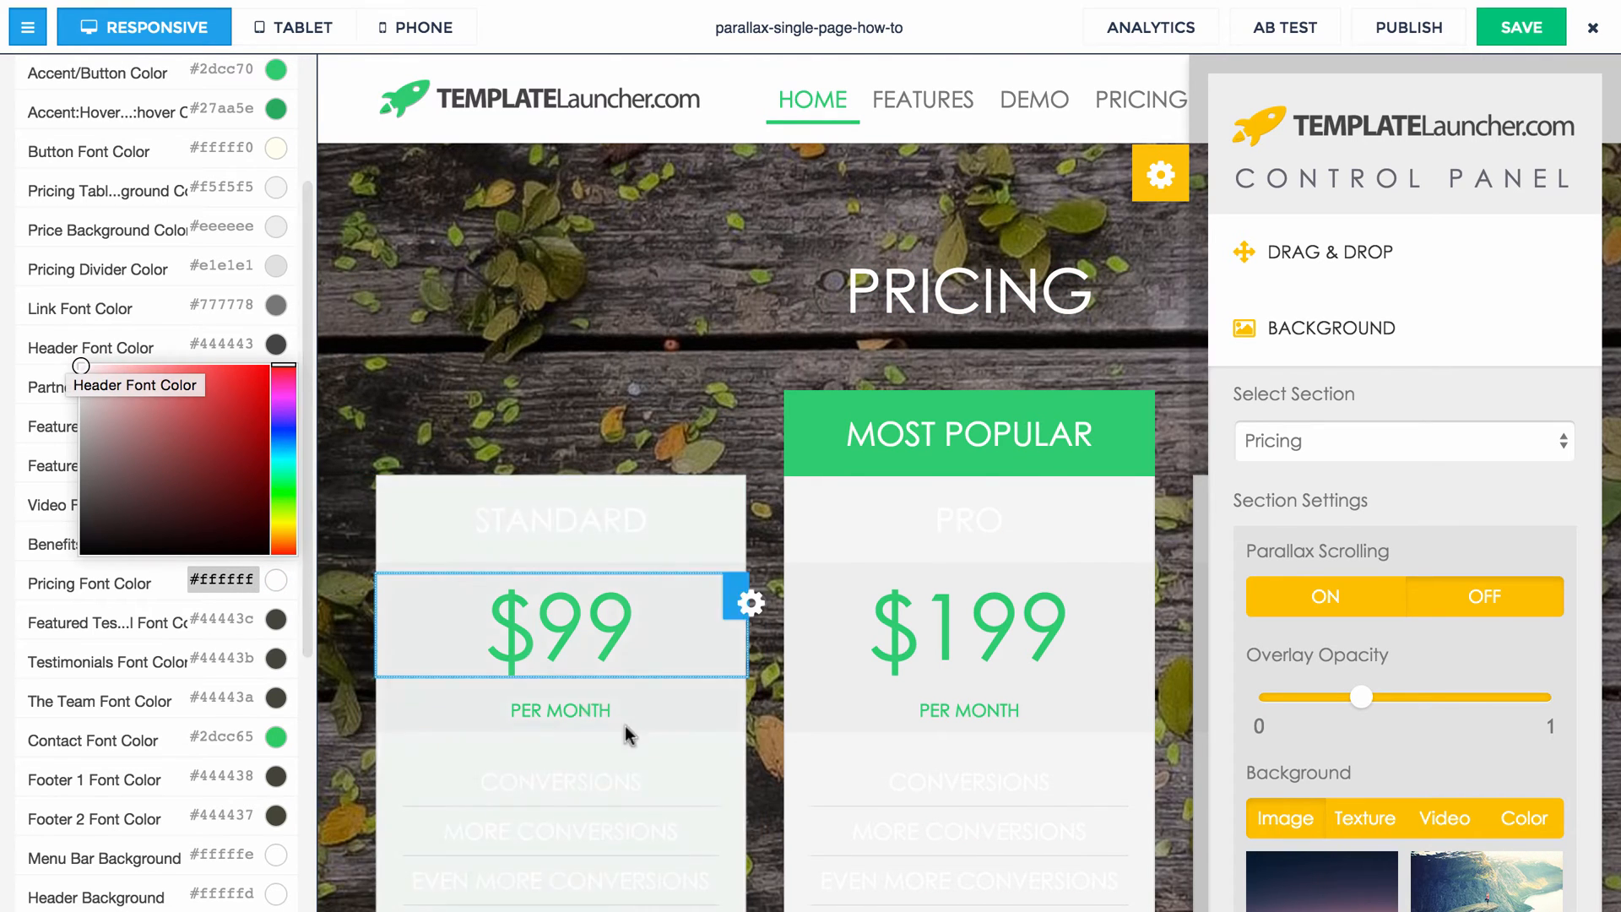
{"action": "left_click", "coordinate": [1160, 174]}
{"action": "scroll", "coordinate": [638, 678], "scroll_direction": "down", "scroll_amount": 3}
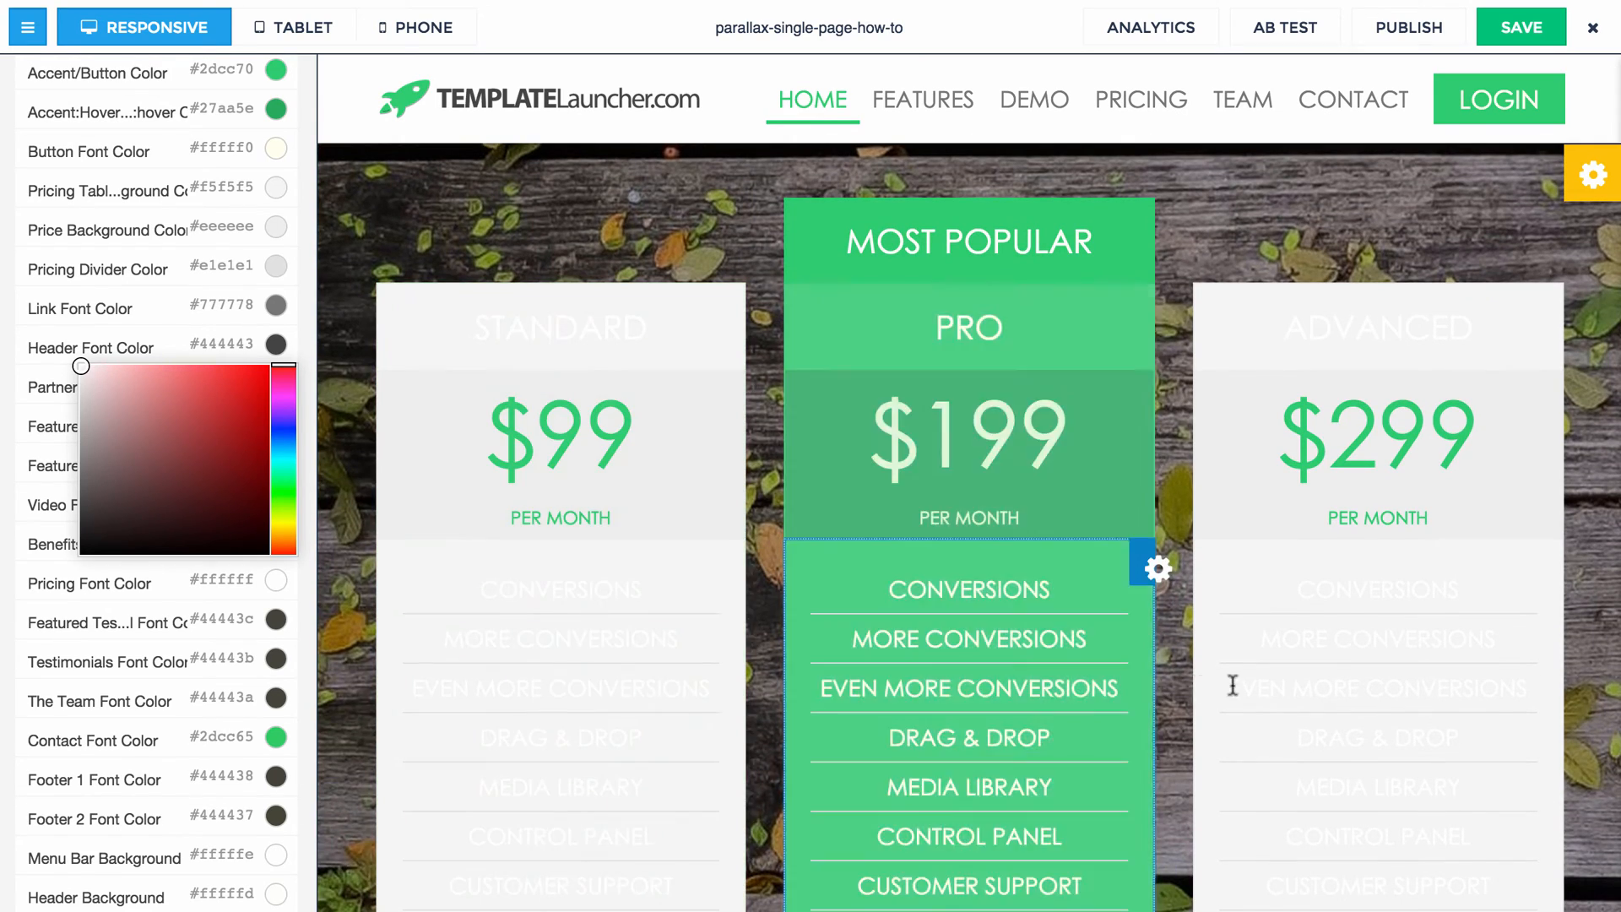
{"action": "scroll", "coordinate": [1393, 692], "scroll_direction": "up", "scroll_amount": 3}
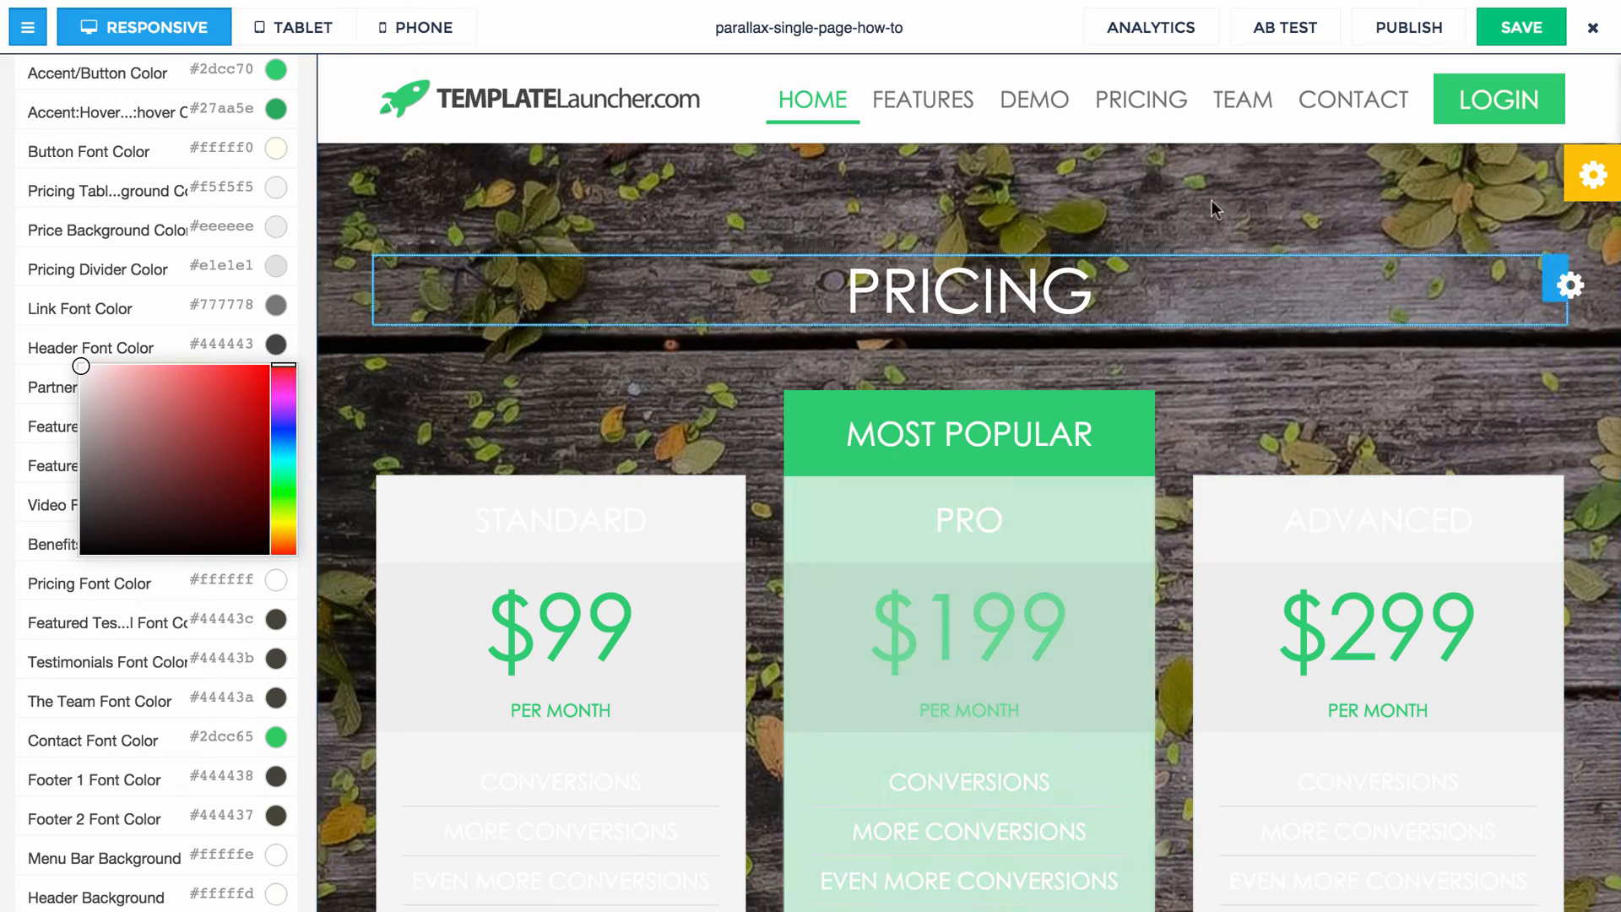
Step: Reopen the template's control panel and move the Pricing section between Benefits and Featured Testimonial in the section order
{"action": "left_click", "coordinate": [1575, 187]}
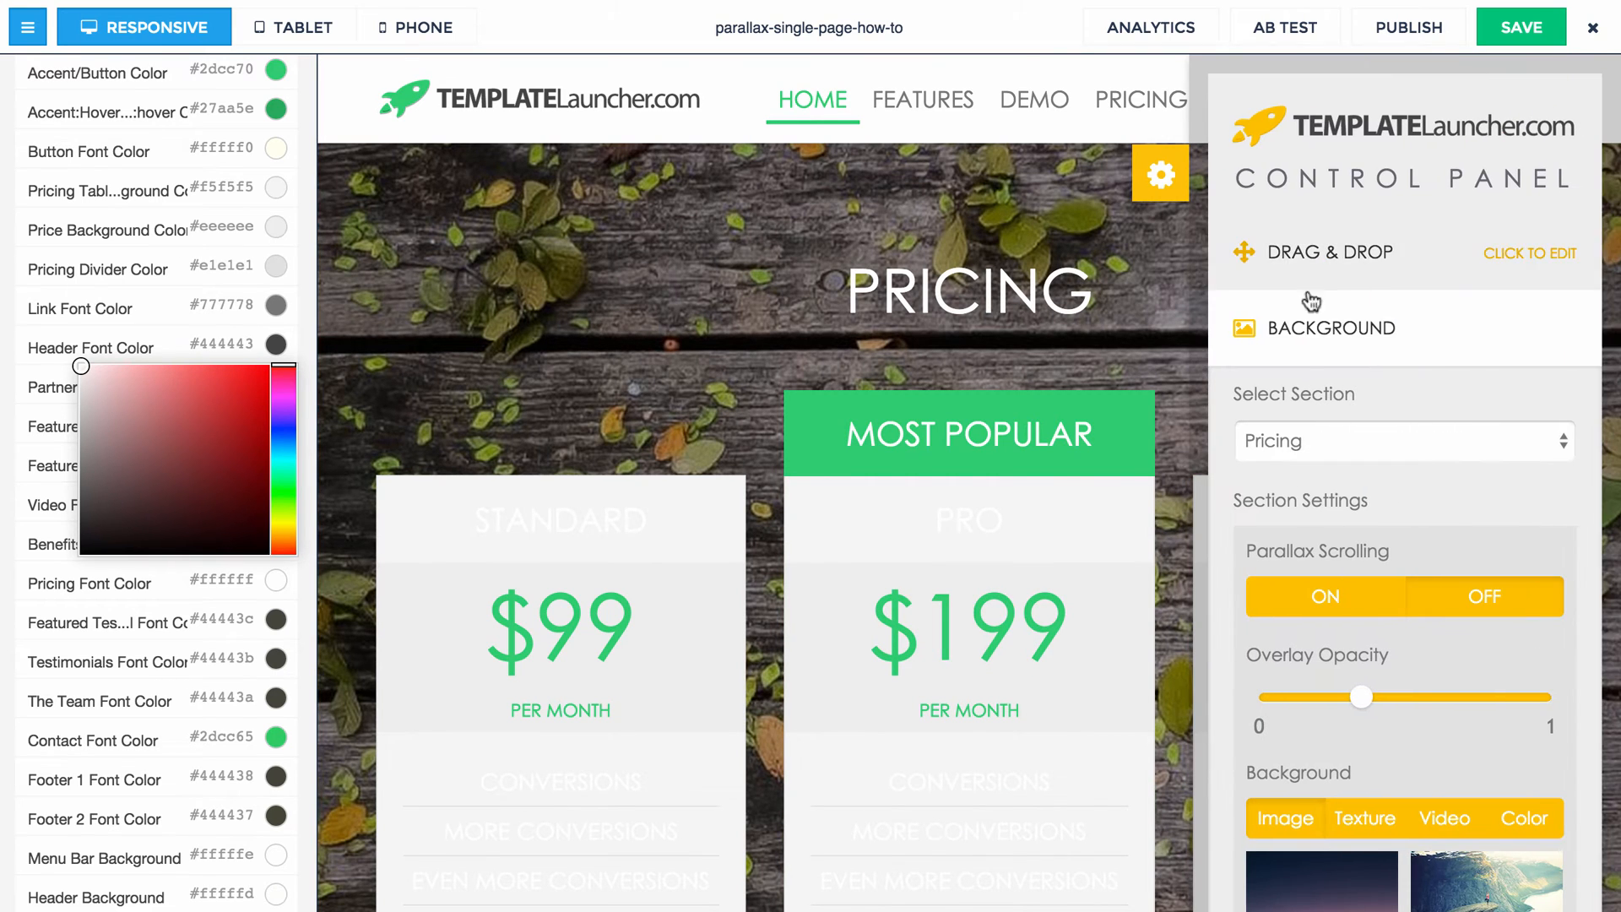
{"action": "left_click", "coordinate": [1331, 246]}
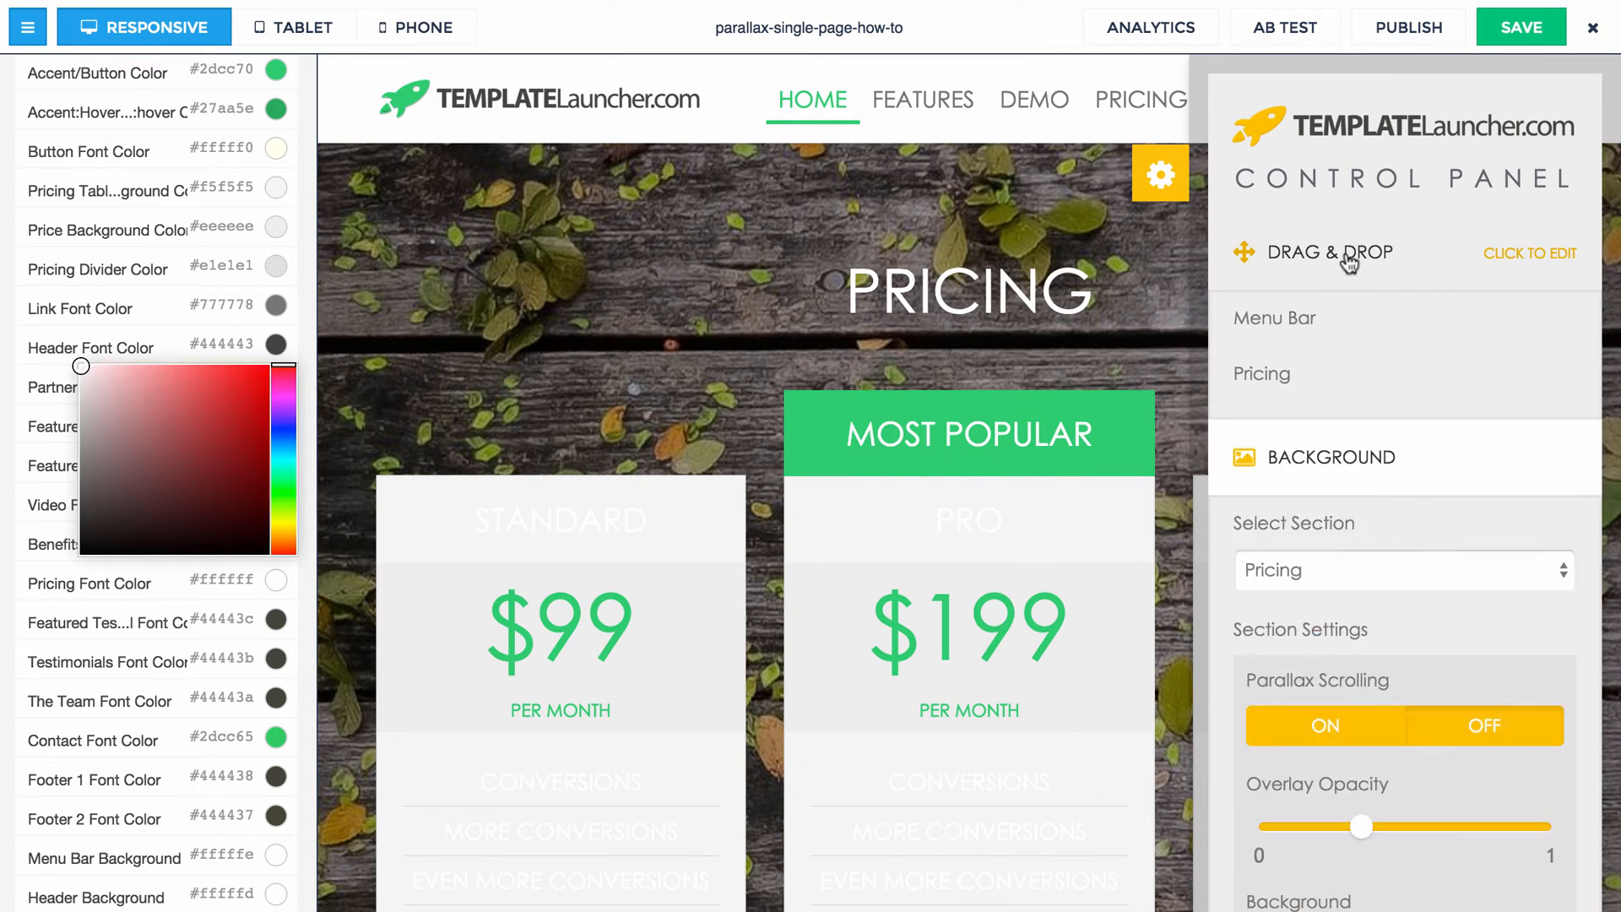
{"action": "left_click_drag", "start_coordinate": [1342, 365], "coordinate": [1360, 713]}
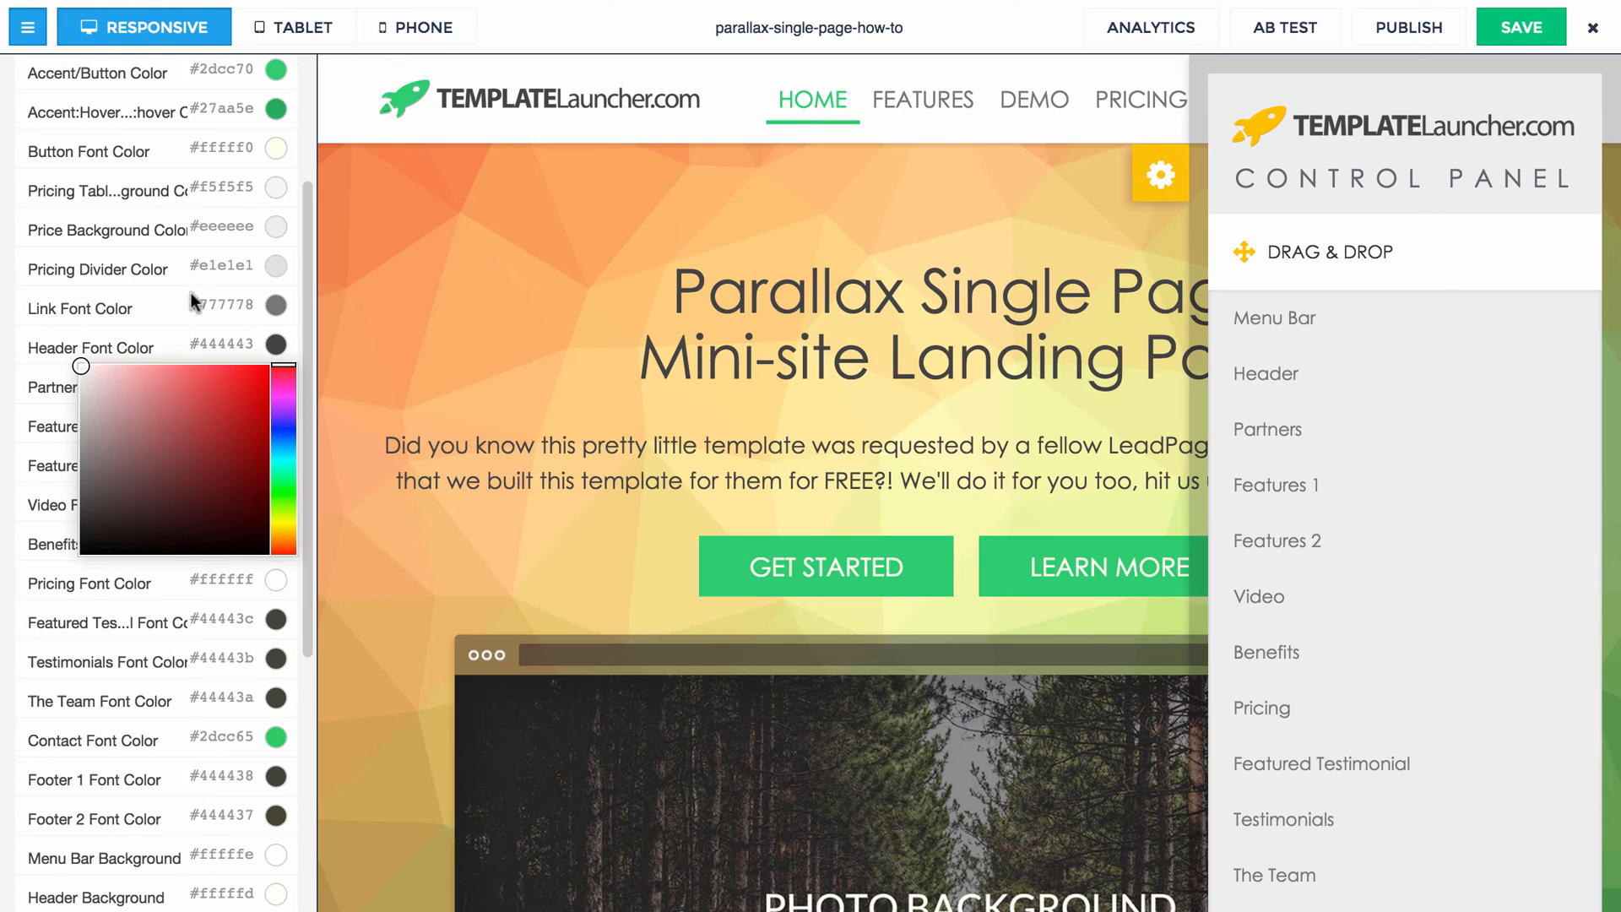
Step: Set the Pricing Font Color style to dark grey, #444444
{"action": "left_click", "coordinate": [160, 294]}
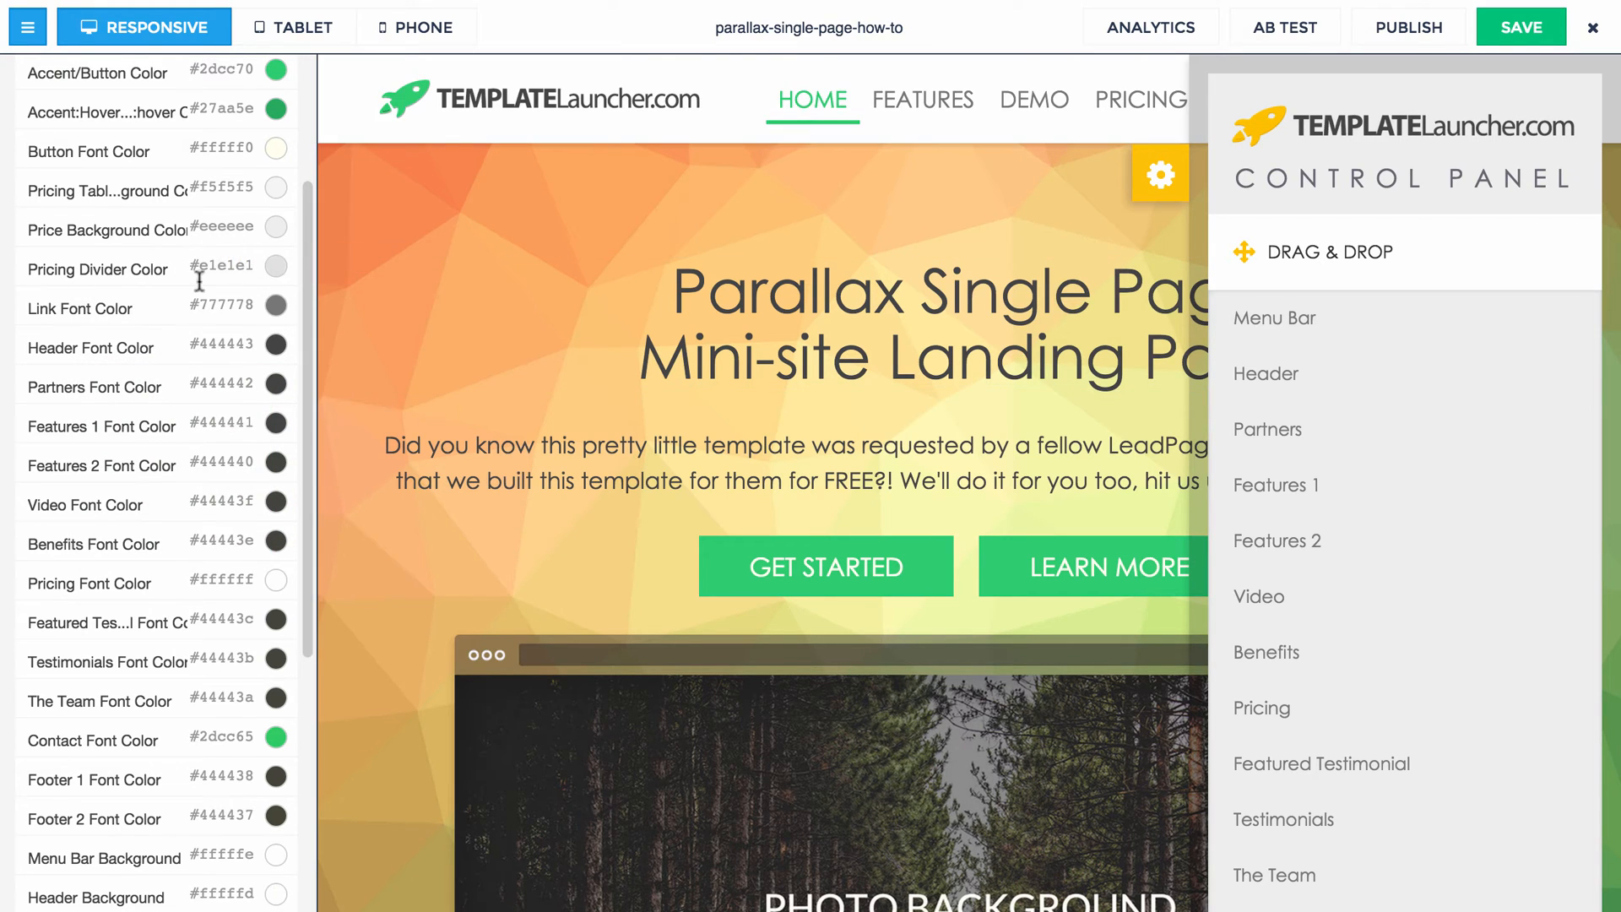
{"action": "scroll", "coordinate": [166, 365], "scroll_direction": "up", "scroll_amount": 1}
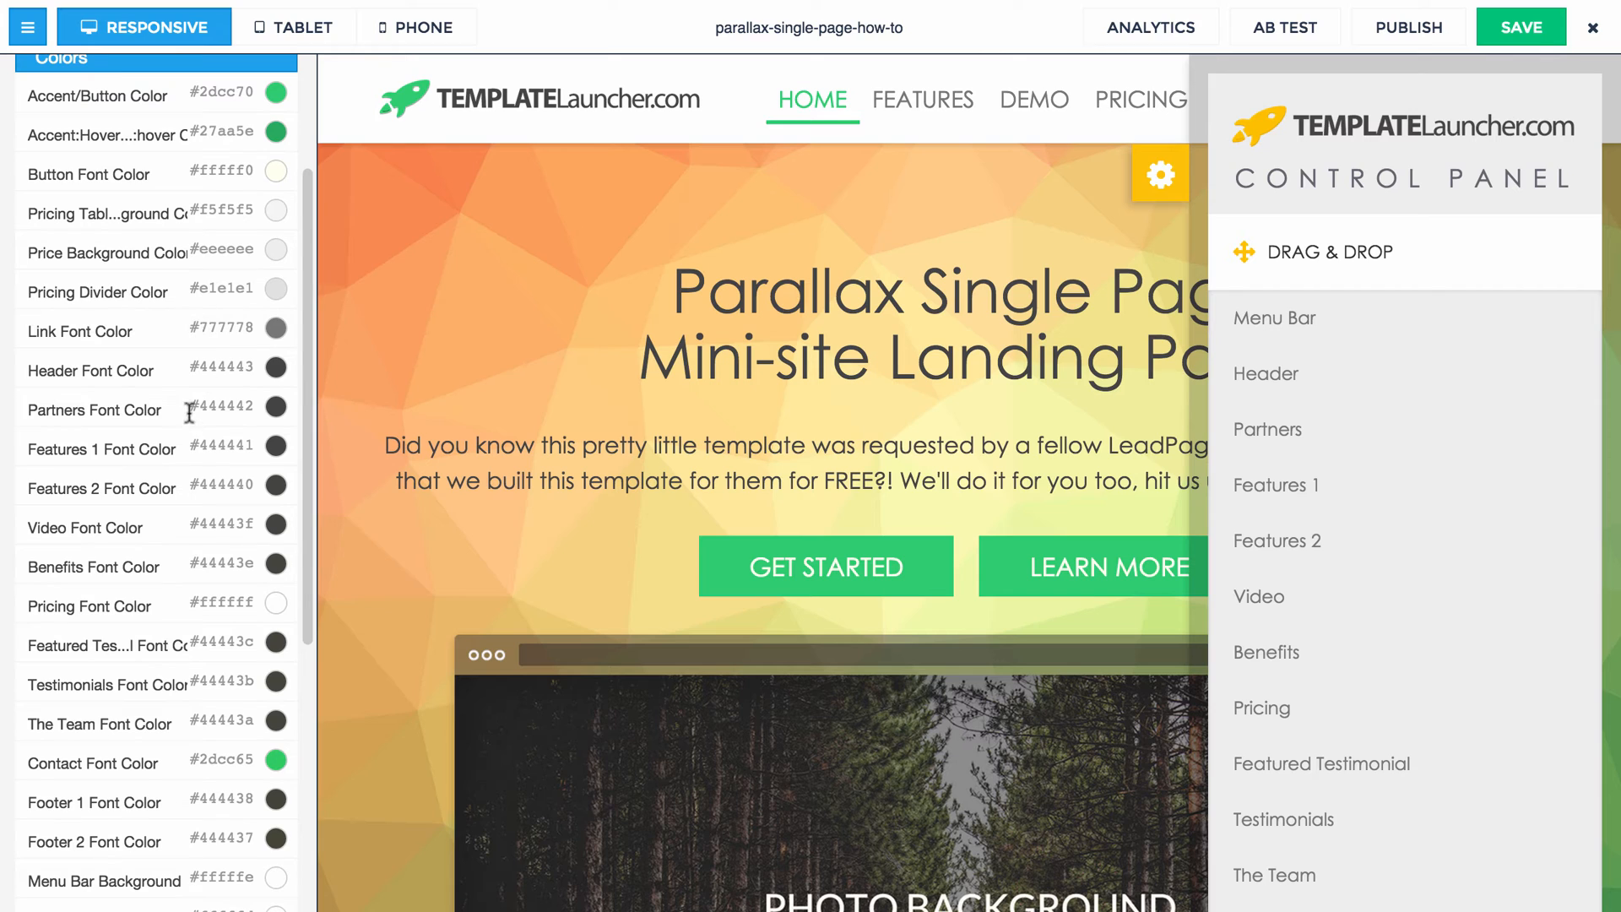
{"action": "left_click", "coordinate": [237, 598]}
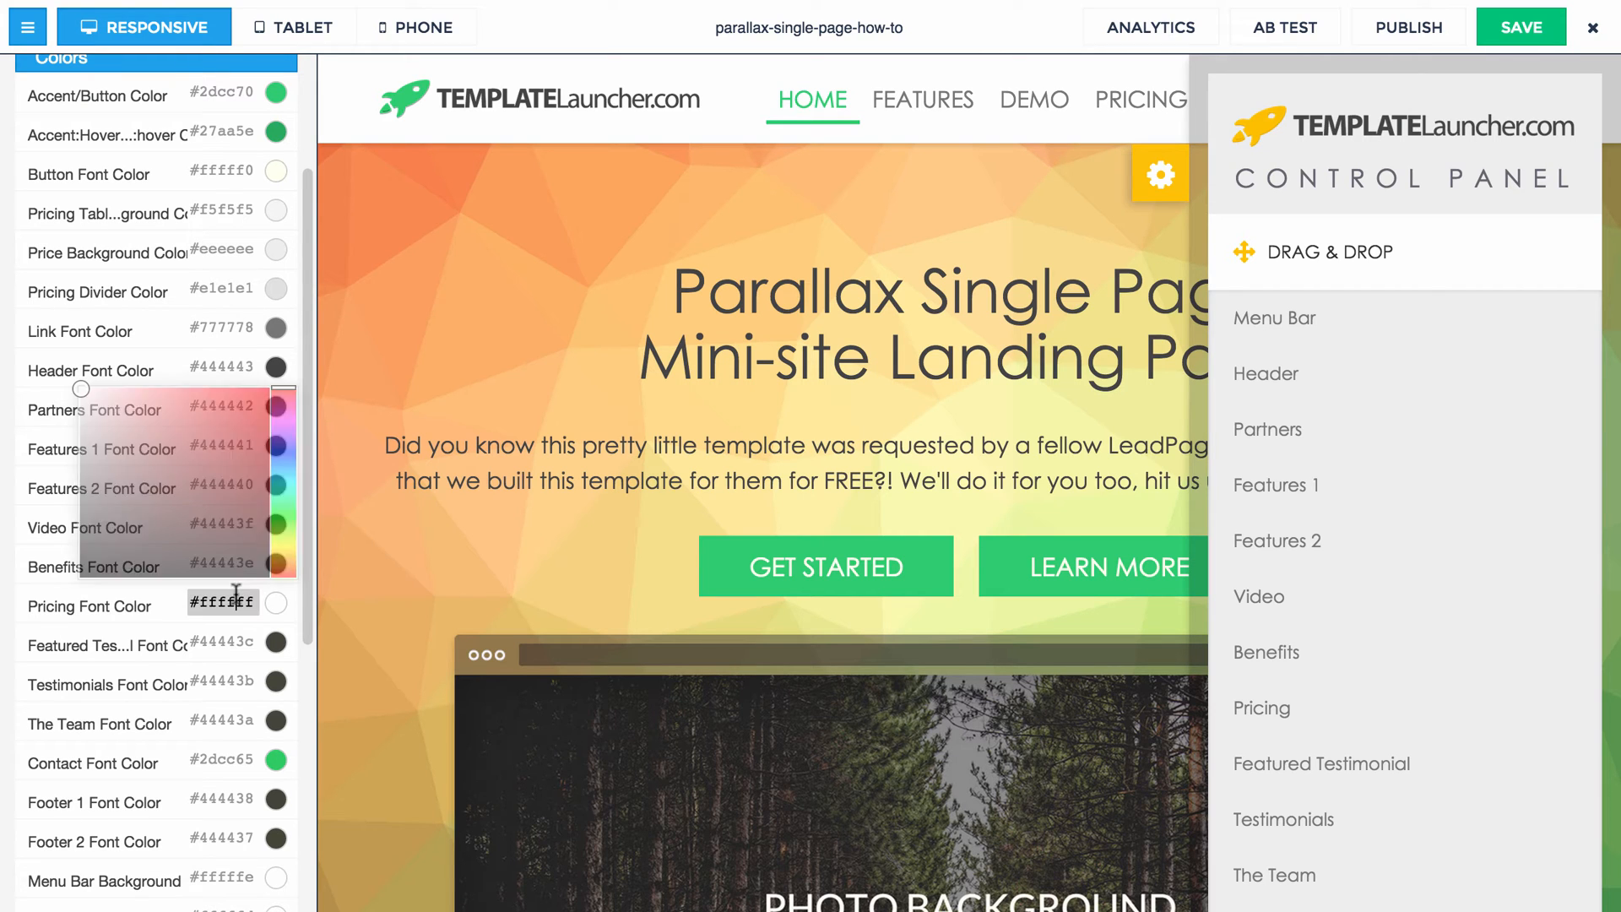
{"action": "left_click", "coordinate": [166, 612]}
{"action": "left_click", "coordinate": [218, 602]}
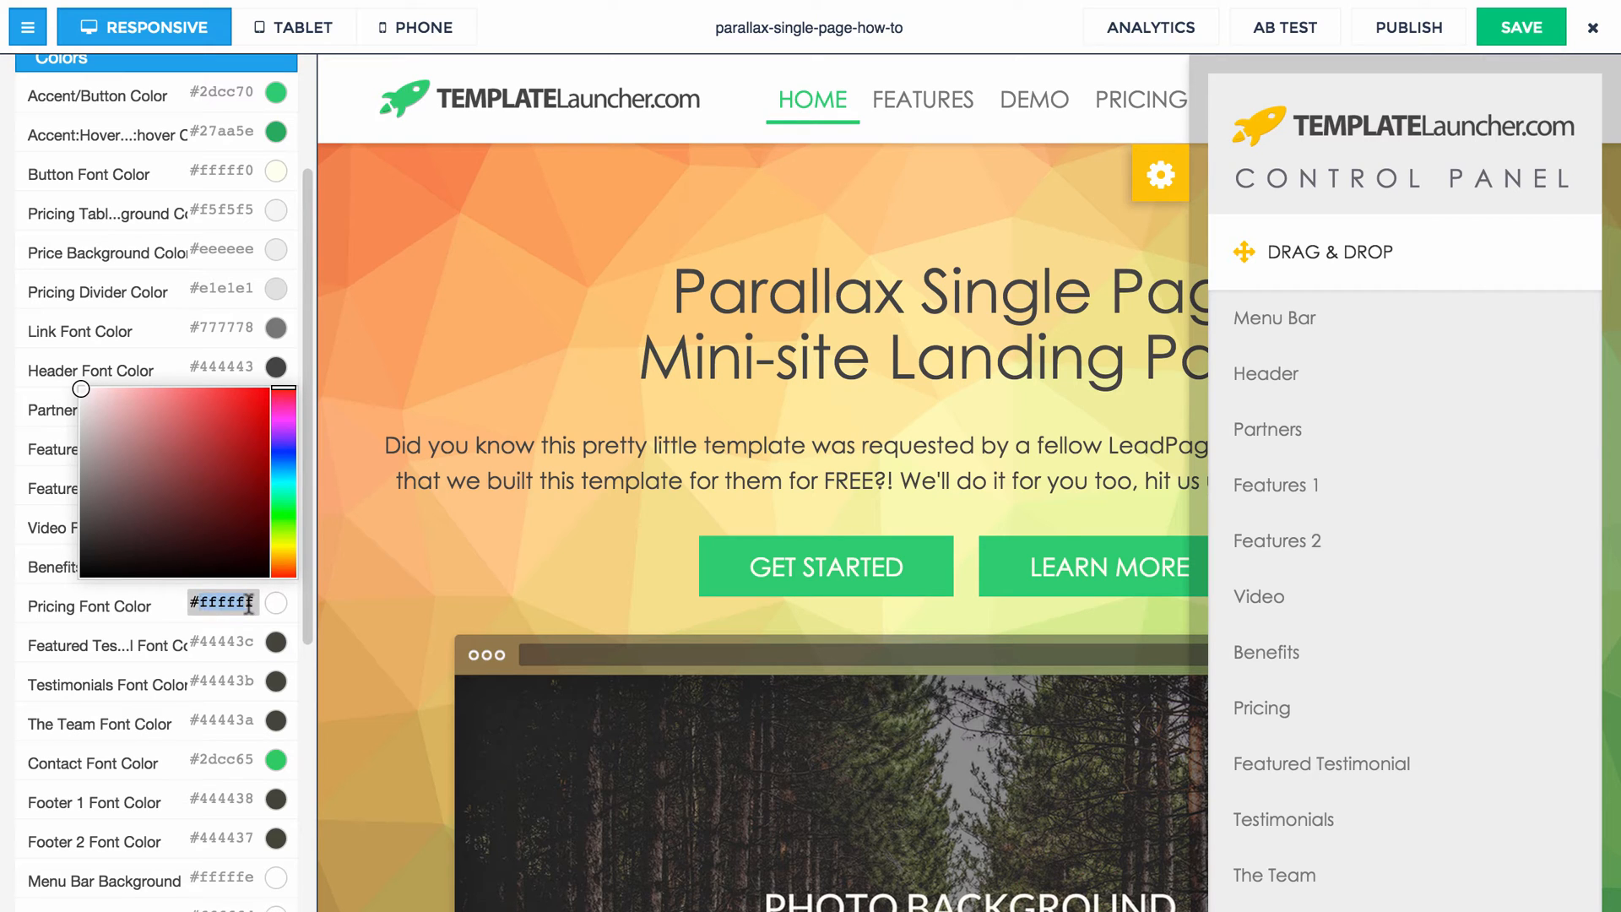
{"action": "type", "text": "#444444"}
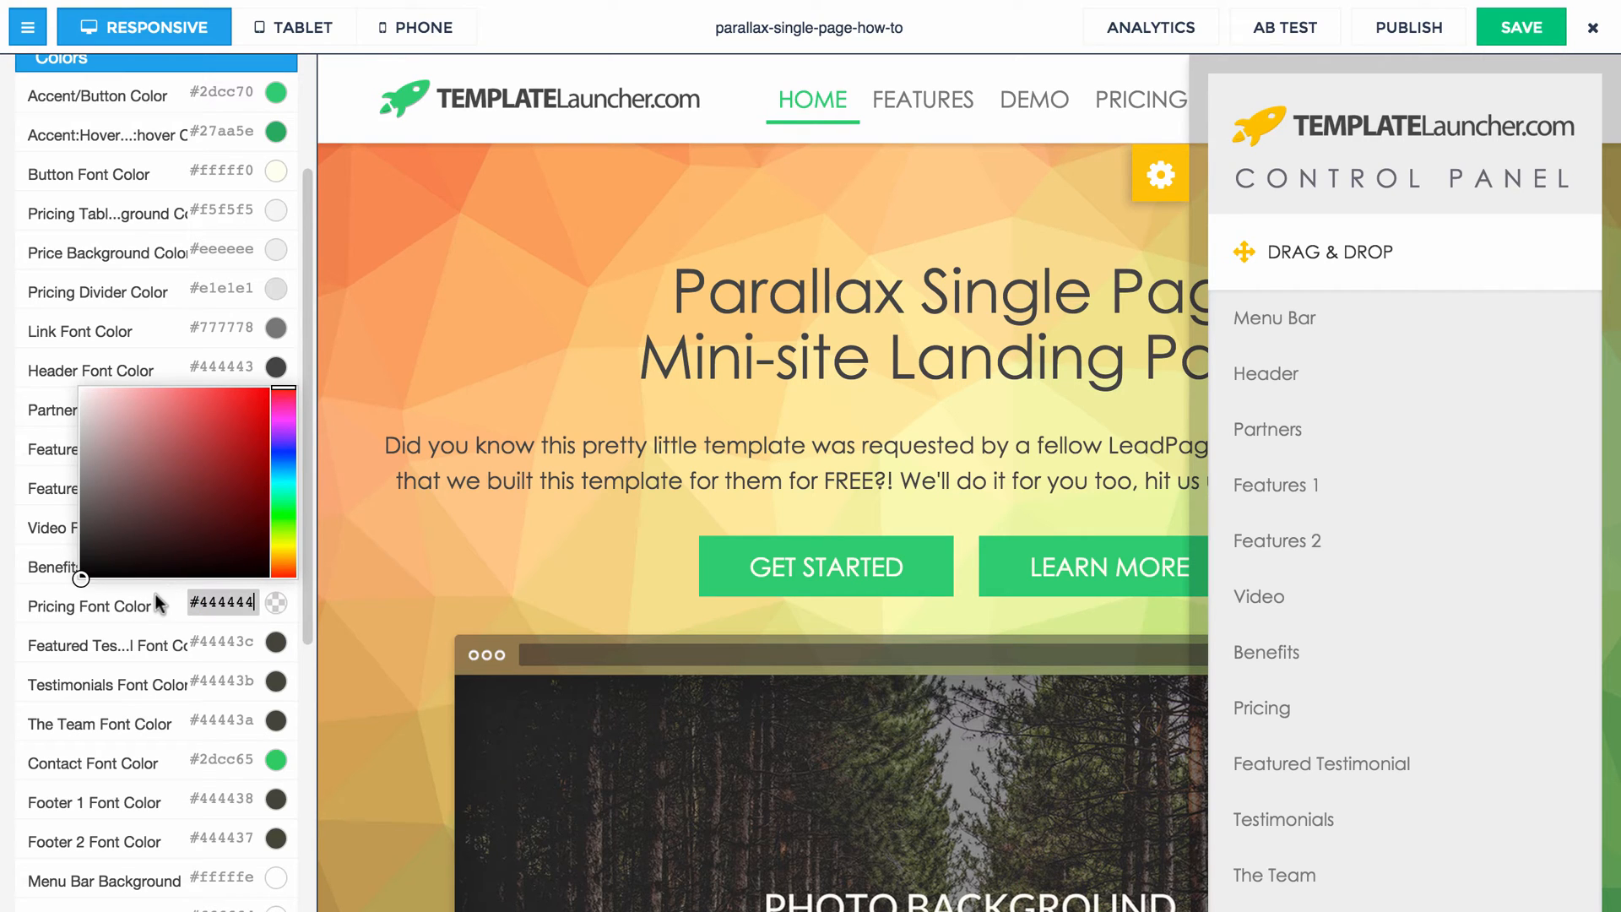
{"action": "left_click", "coordinate": [156, 595]}
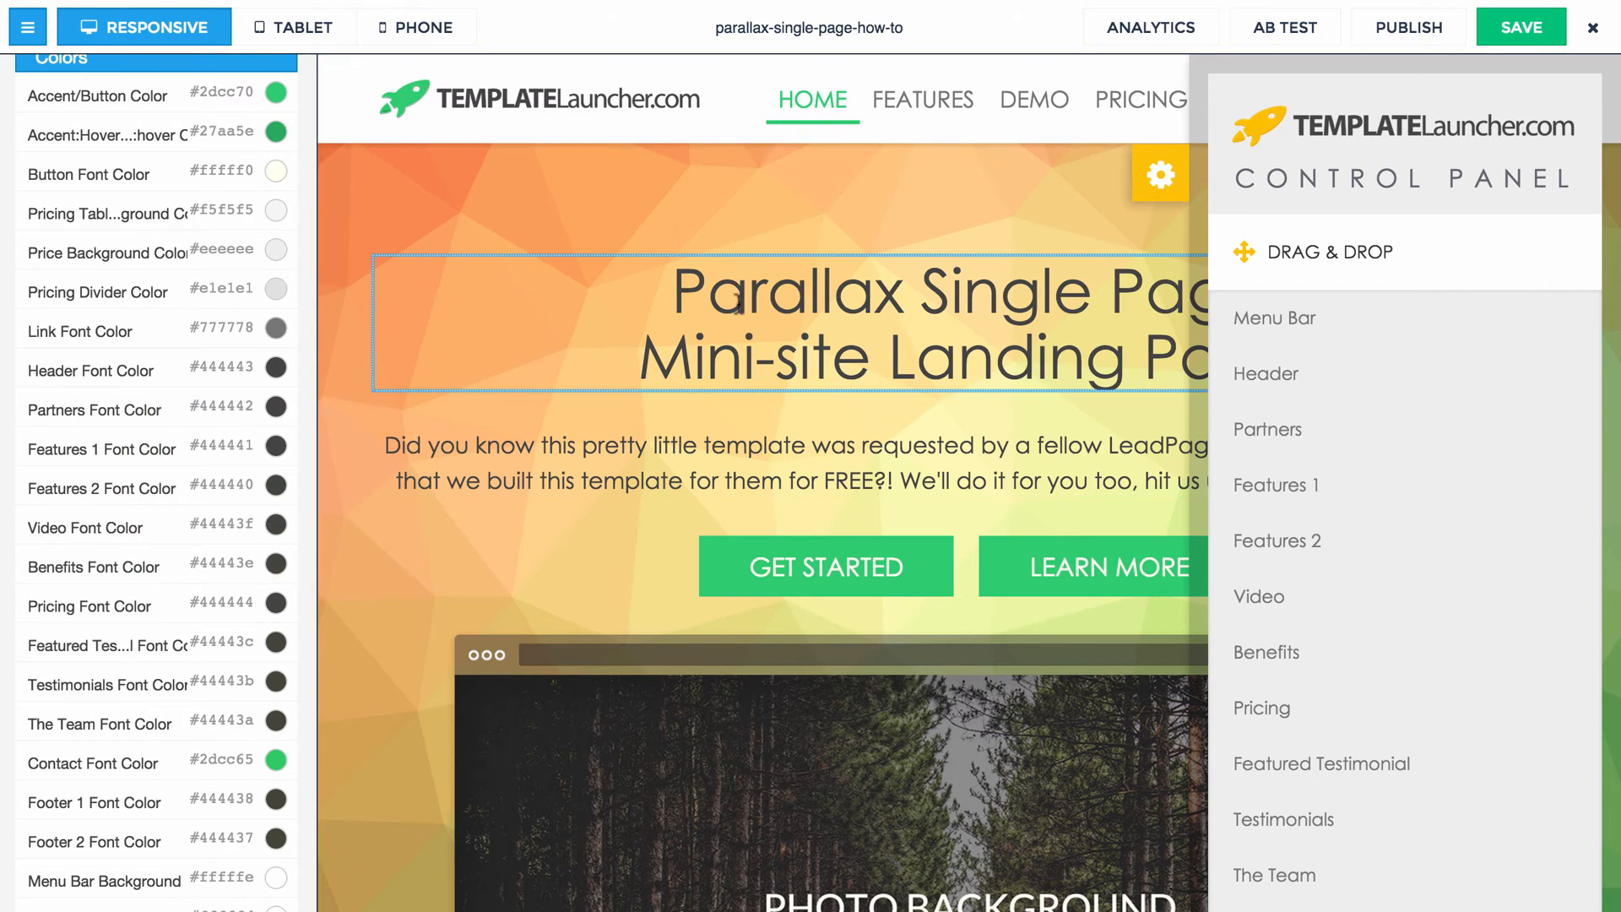
Step: Select the Header section in the control panel's background settings and turn off its parallax scrolling
{"action": "left_click", "coordinate": [1287, 243]}
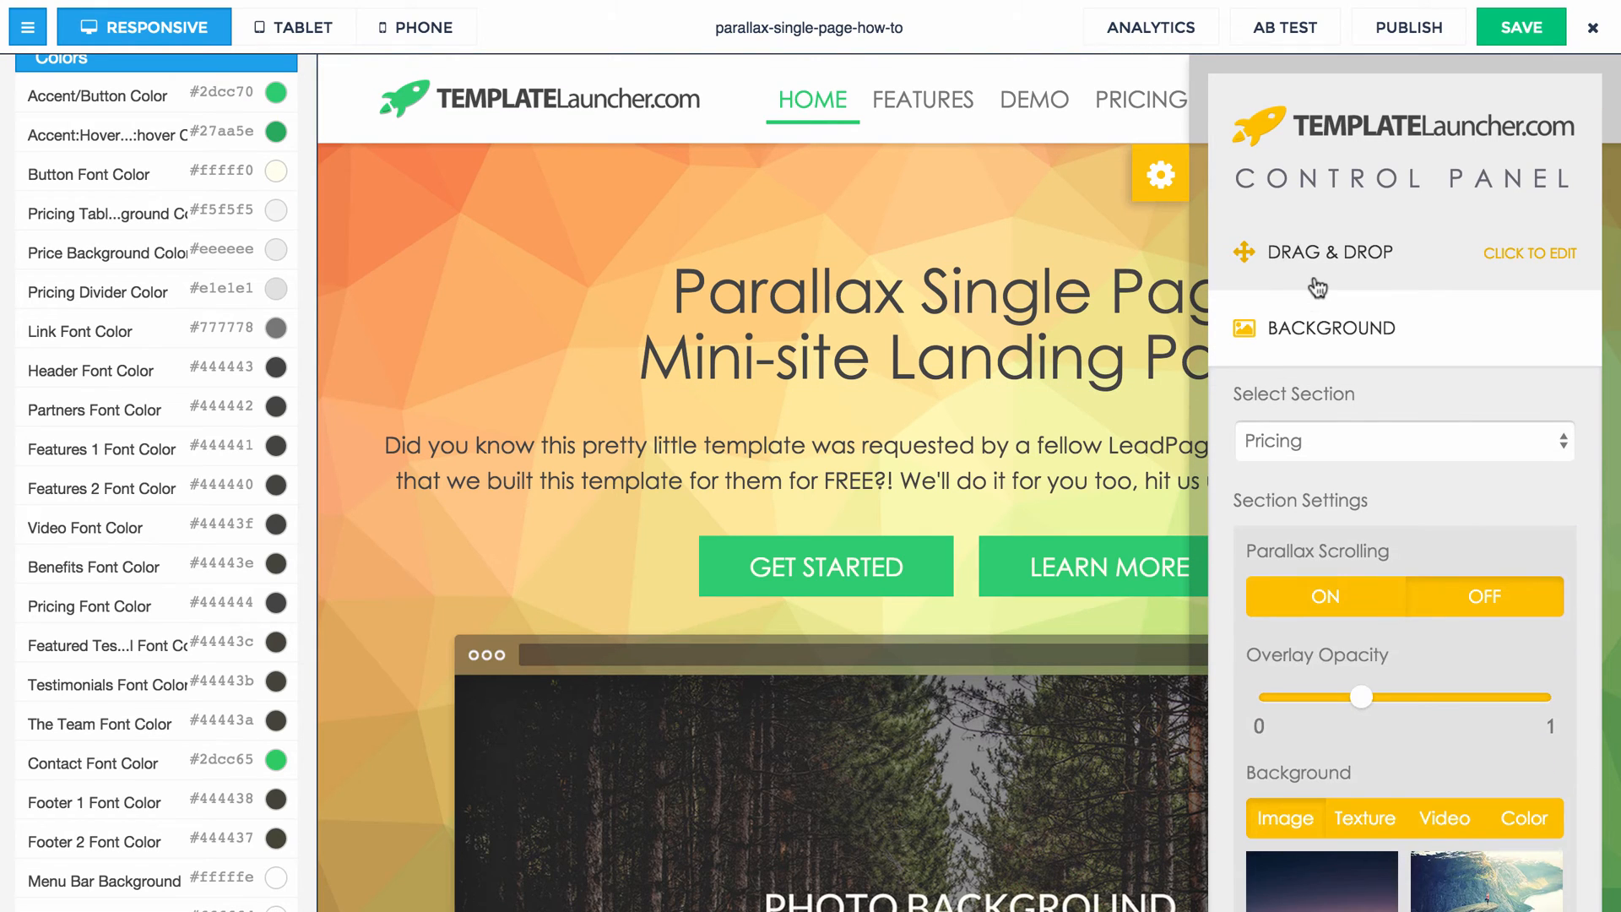
{"action": "left_click", "coordinate": [1324, 449]}
{"action": "left_click", "coordinate": [1332, 374]}
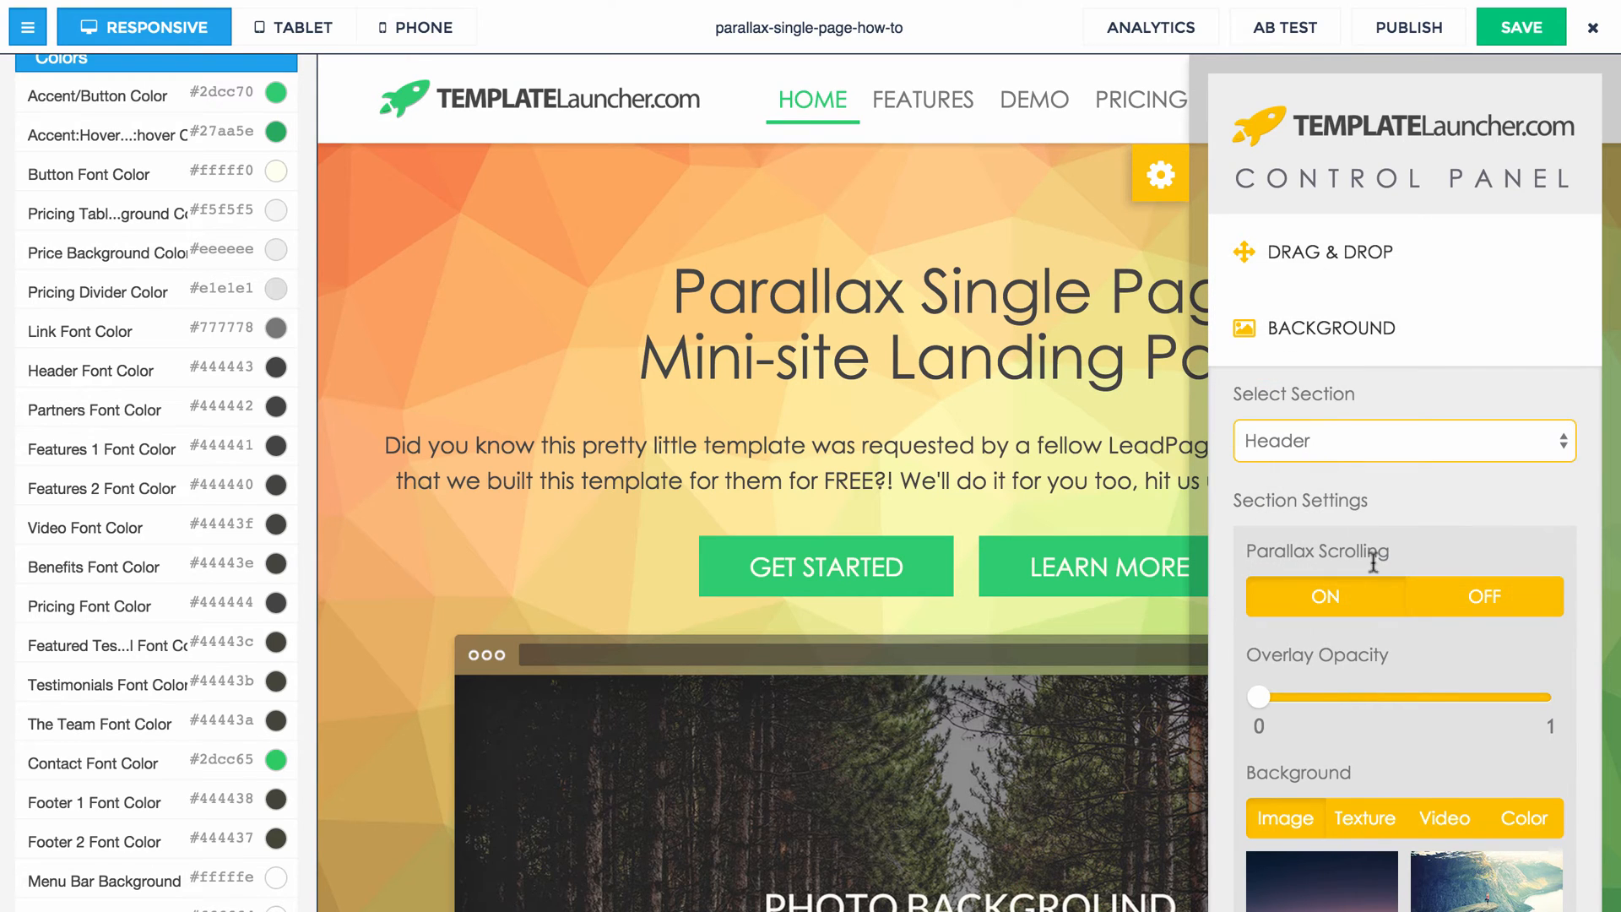
{"action": "scroll", "coordinate": [1380, 528], "scroll_direction": "down", "scroll_amount": 3}
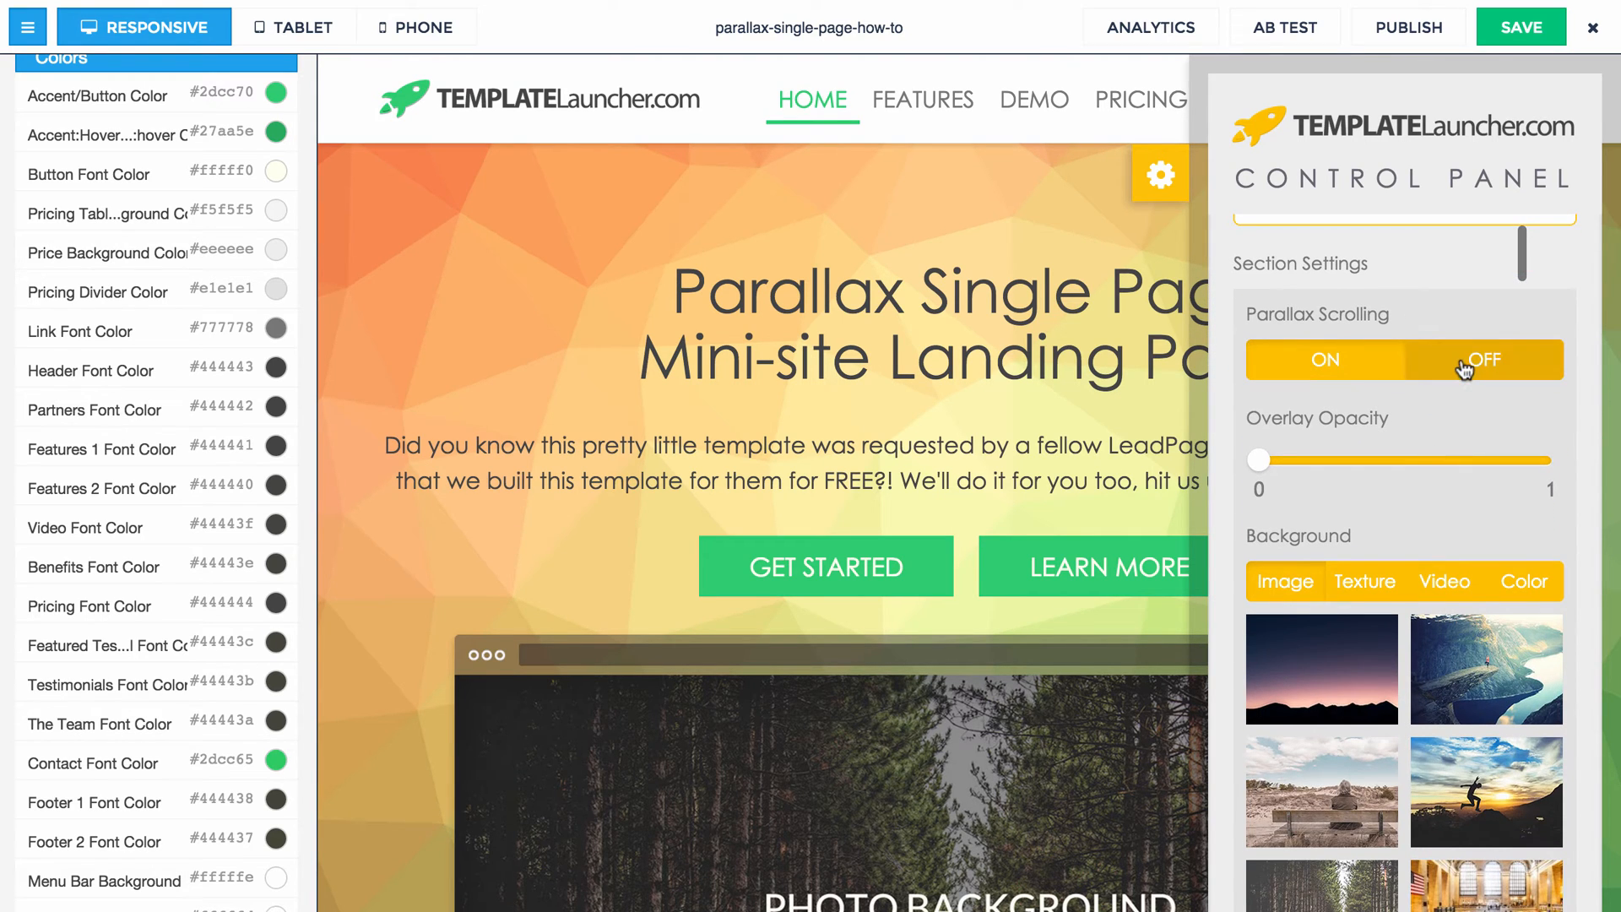
{"action": "left_click", "coordinate": [1458, 368]}
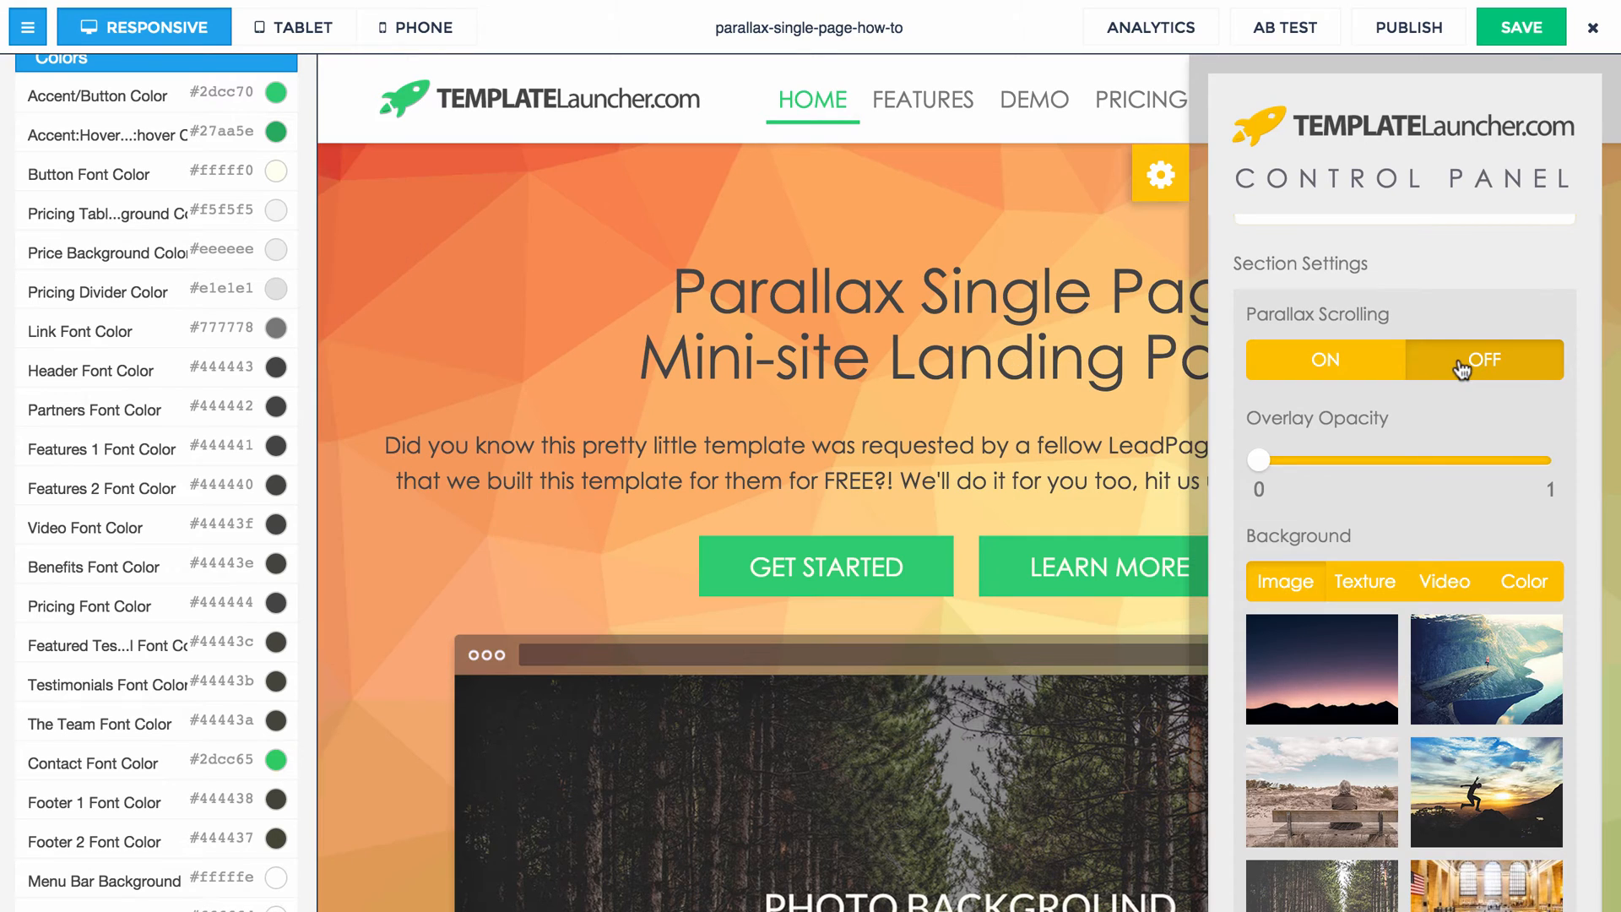
Step: Try the forest road image and the red aurora night-sky image as the Header section's background, and close the control panel
{"action": "scroll", "coordinate": [1351, 397], "scroll_direction": "down", "scroll_amount": 7}
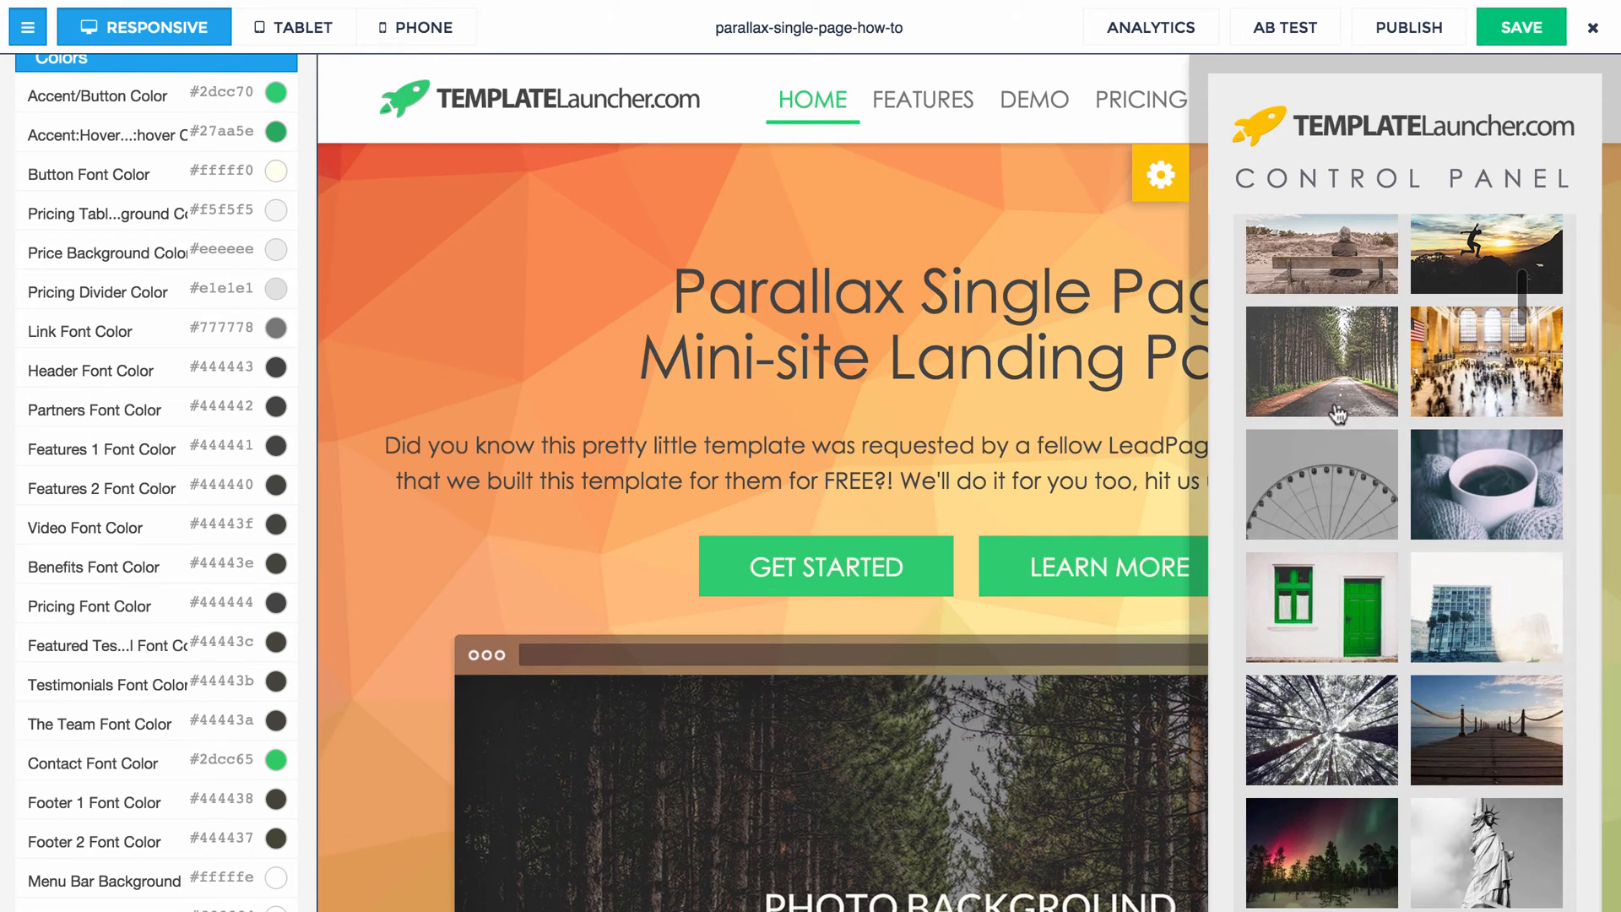
{"action": "left_click", "coordinate": [1324, 378]}
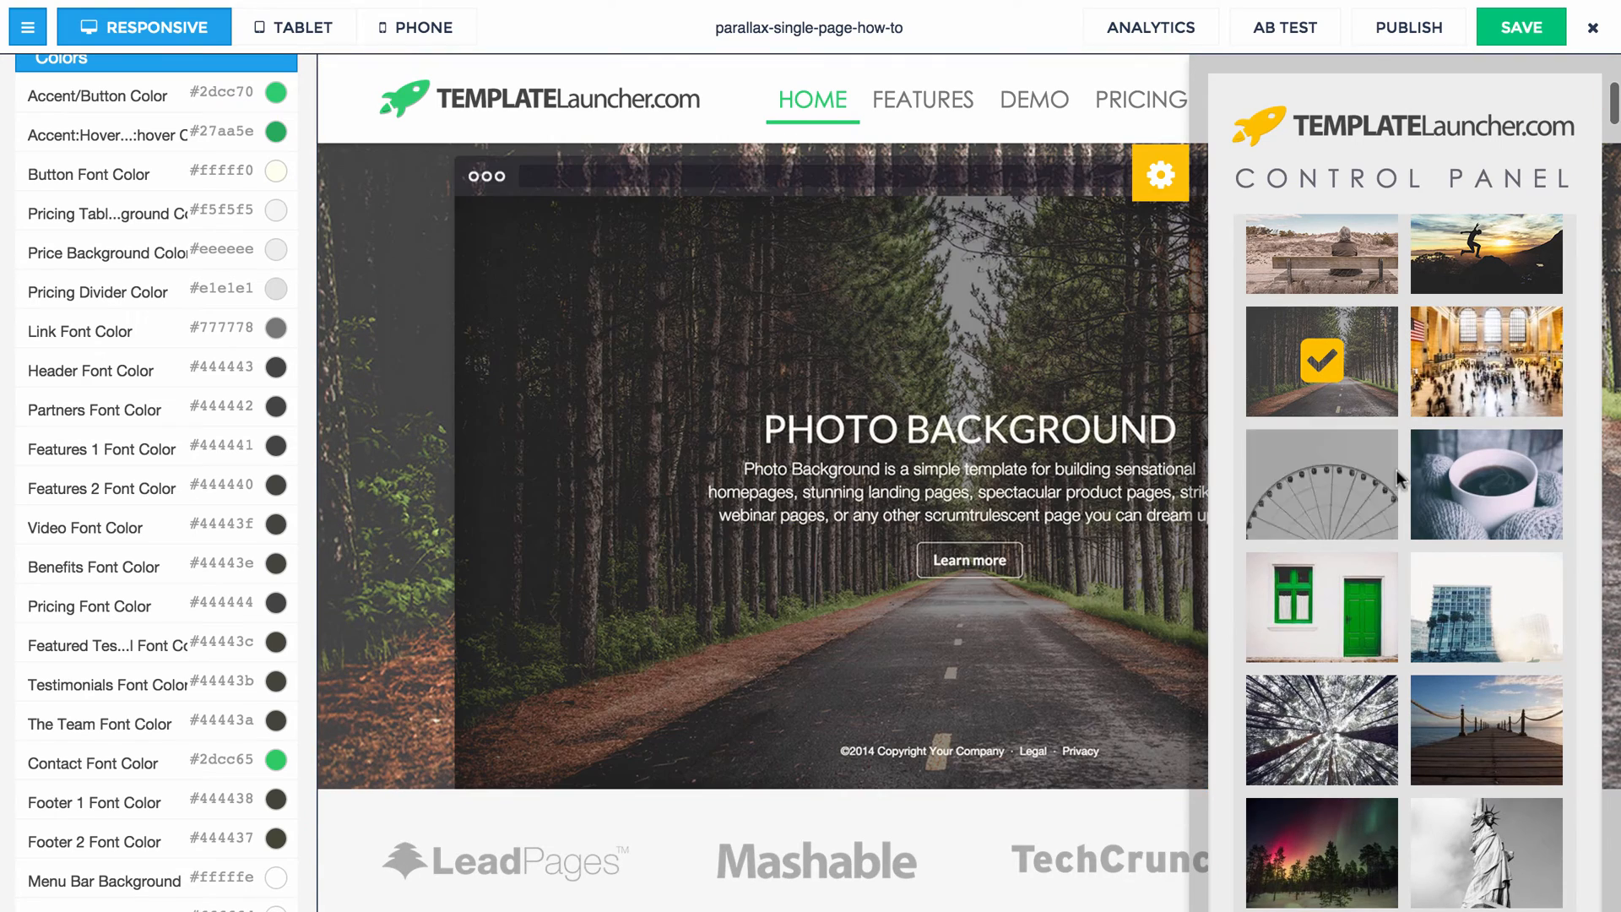
{"action": "scroll", "coordinate": [1335, 760], "scroll_direction": "down", "scroll_amount": 3}
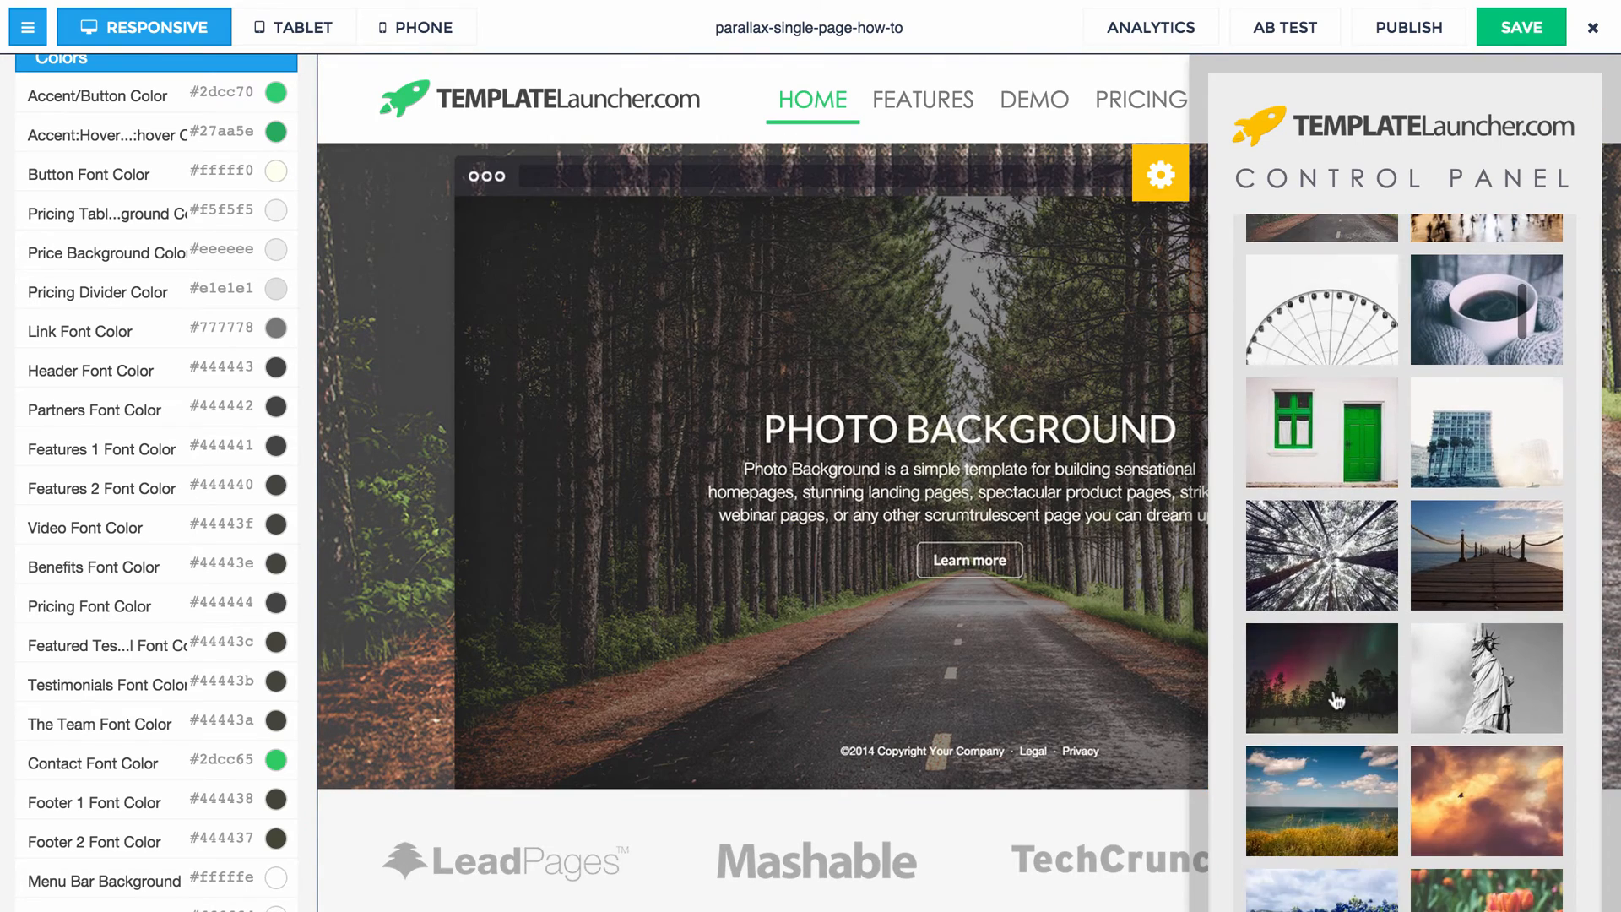
{"action": "left_click", "coordinate": [1342, 689]}
{"action": "left_click", "coordinate": [1161, 177]}
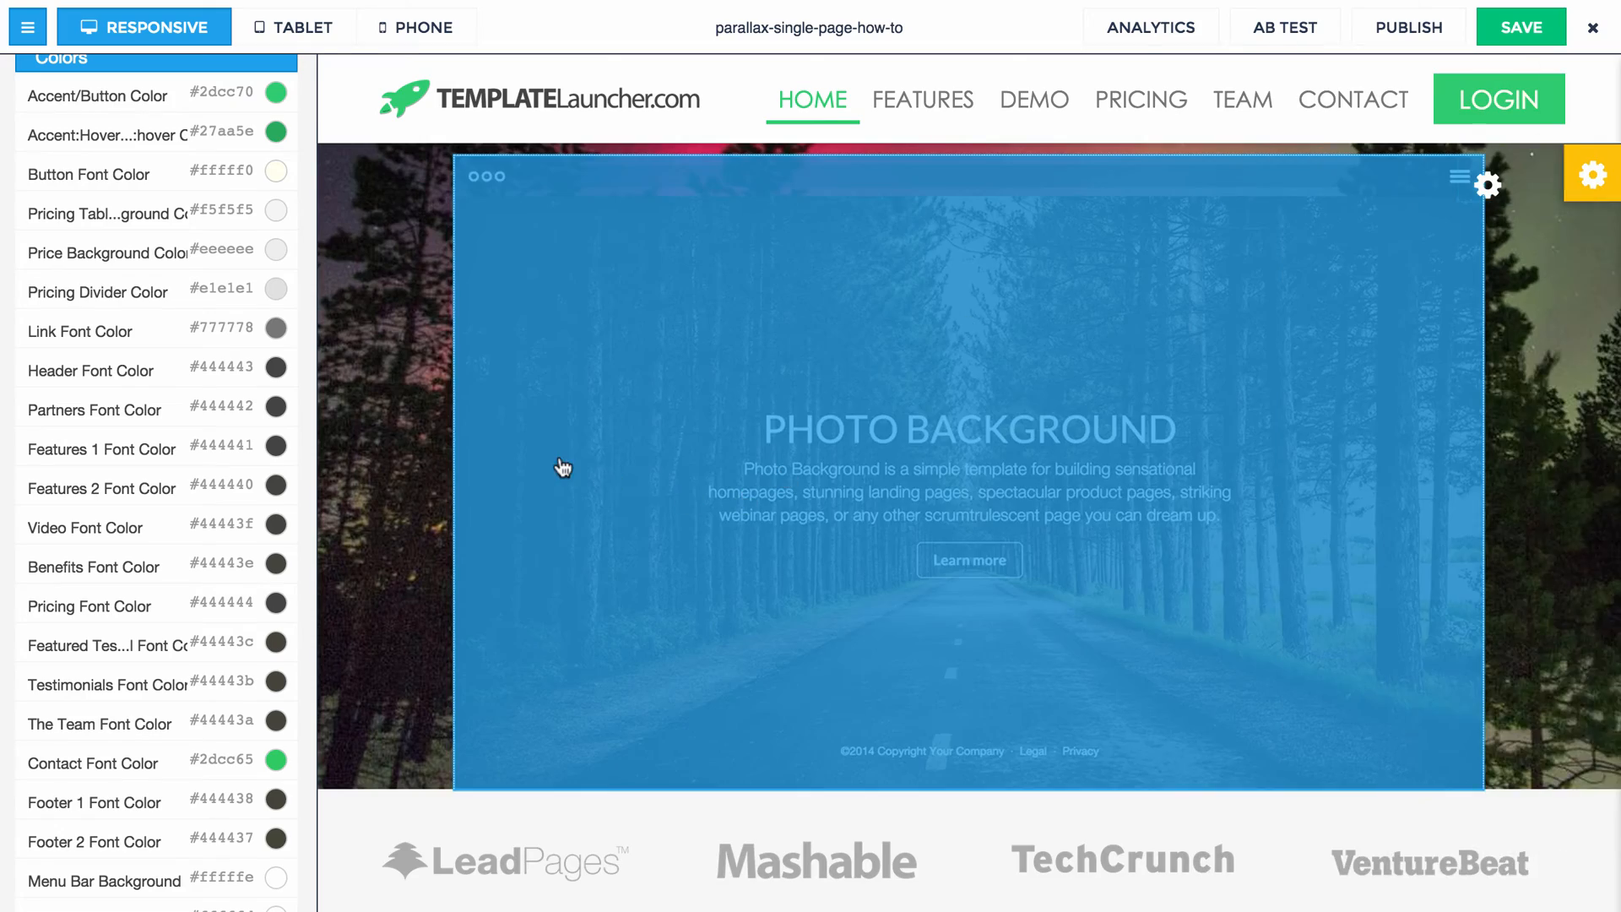
{"action": "scroll", "coordinate": [541, 456], "scroll_direction": "up", "scroll_amount": 6}
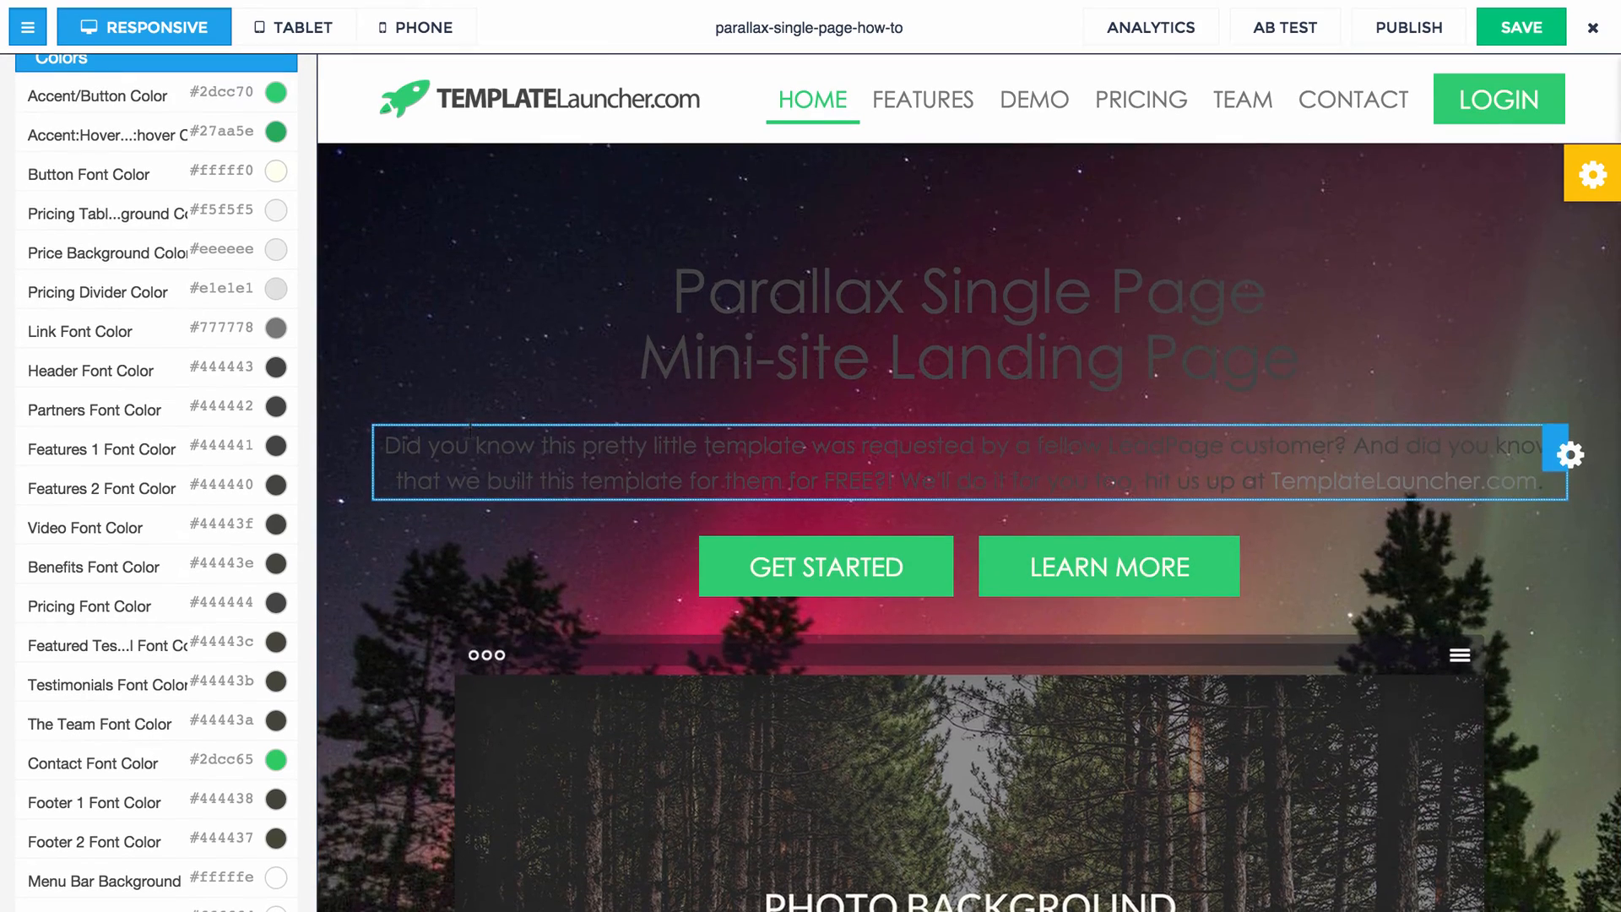
{"action": "scroll", "coordinate": [971, 439], "scroll_direction": "down", "scroll_amount": 3}
Step: Set the Header section's background to the cloudy blue sky over a coastal field image, and close the control panel
{"action": "left_click", "coordinate": [1584, 177]}
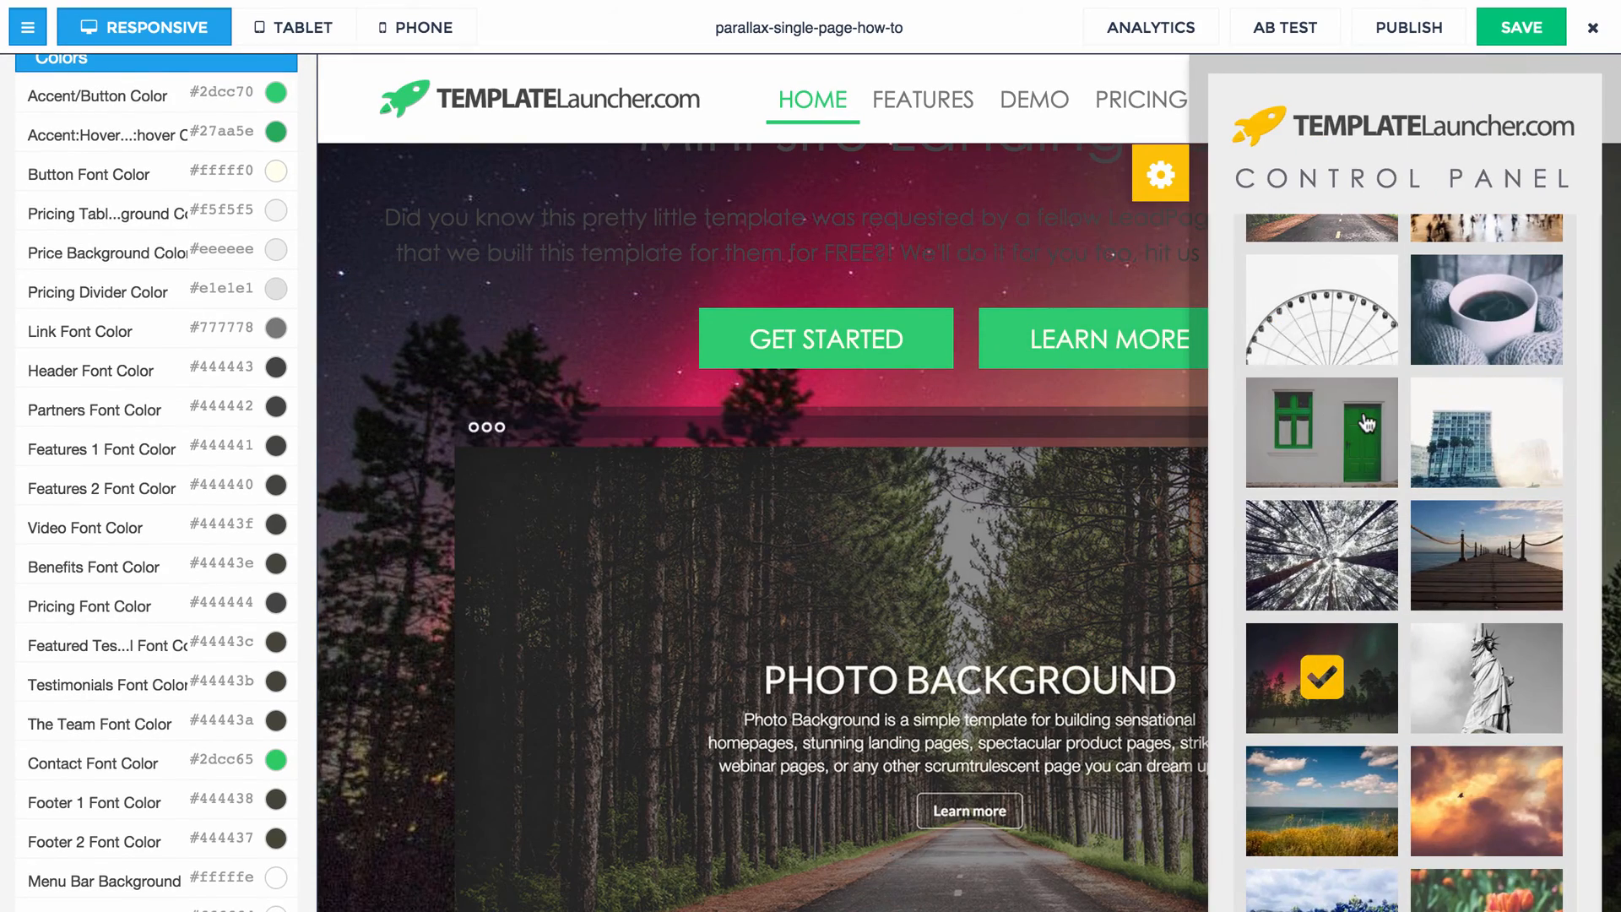
{"action": "scroll", "coordinate": [1353, 424], "scroll_direction": "down", "scroll_amount": 5}
{"action": "left_click", "coordinate": [1355, 424]}
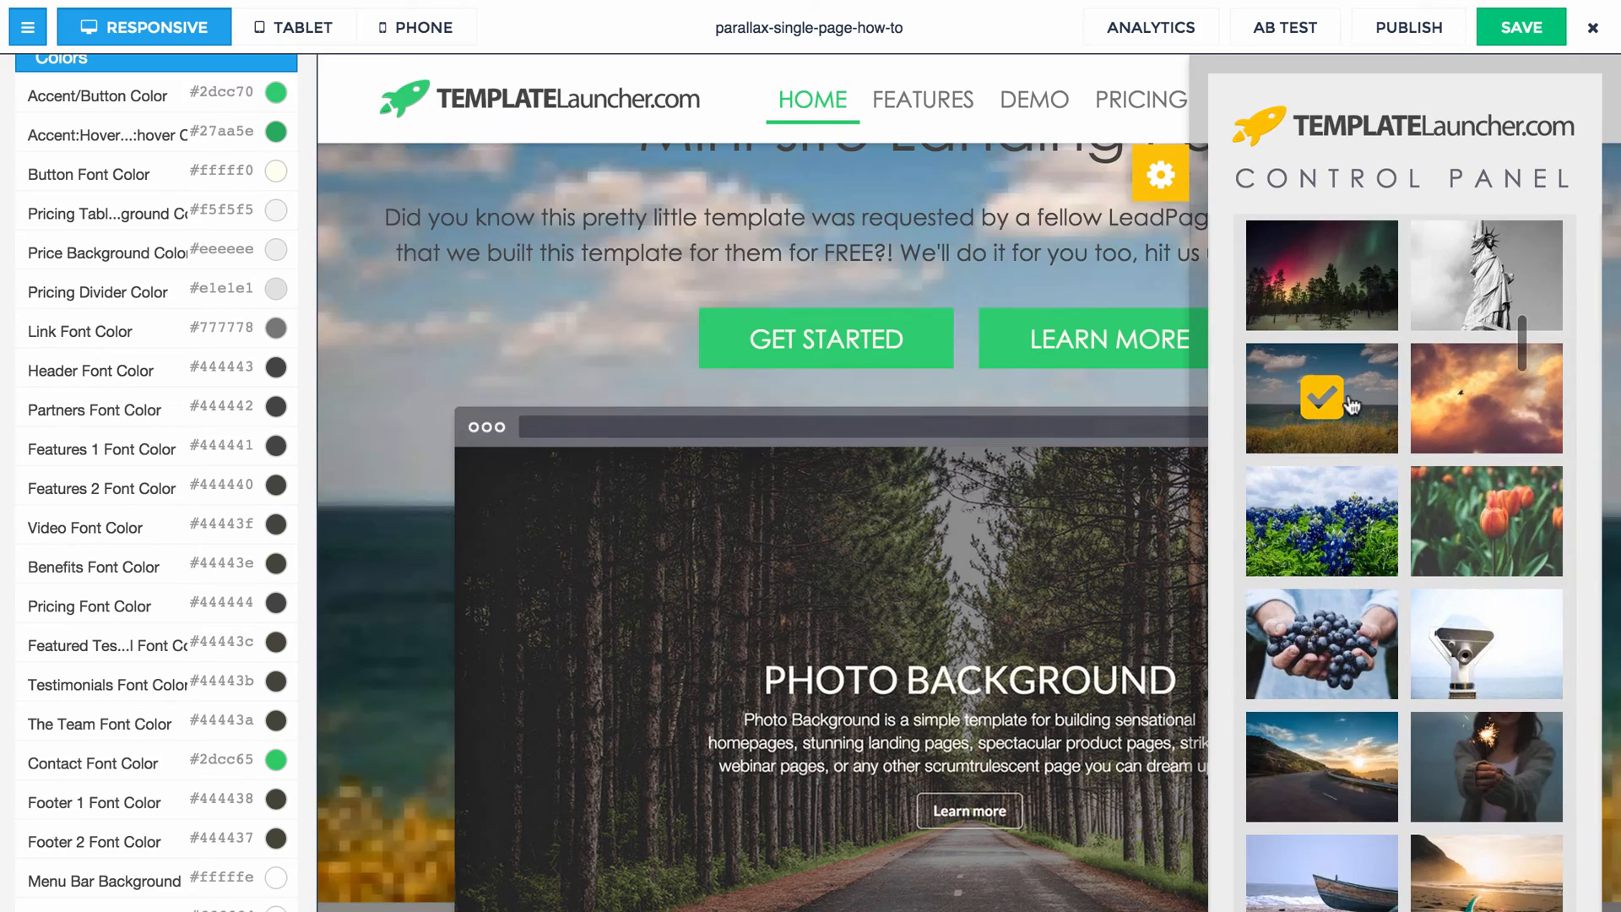
{"action": "left_click", "coordinate": [1159, 178]}
{"action": "scroll", "coordinate": [596, 373], "scroll_direction": "up", "scroll_amount": 3}
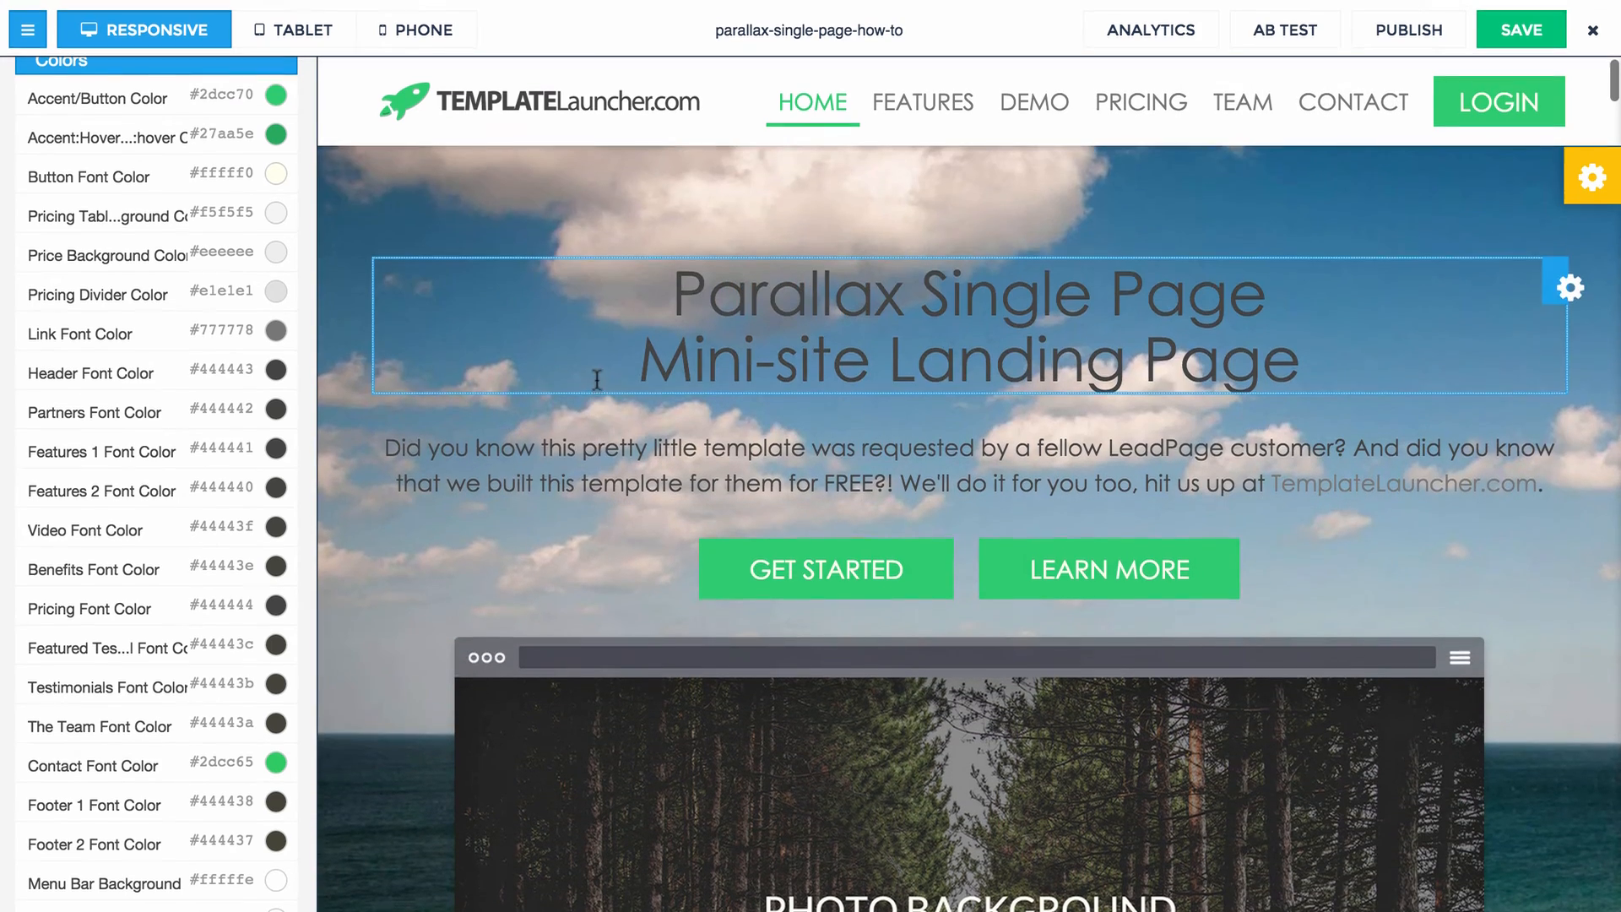
{"action": "scroll", "coordinate": [673, 541], "scroll_direction": "down", "scroll_amount": 4}
{"action": "scroll", "coordinate": [625, 530], "scroll_direction": "down", "scroll_amount": 5}
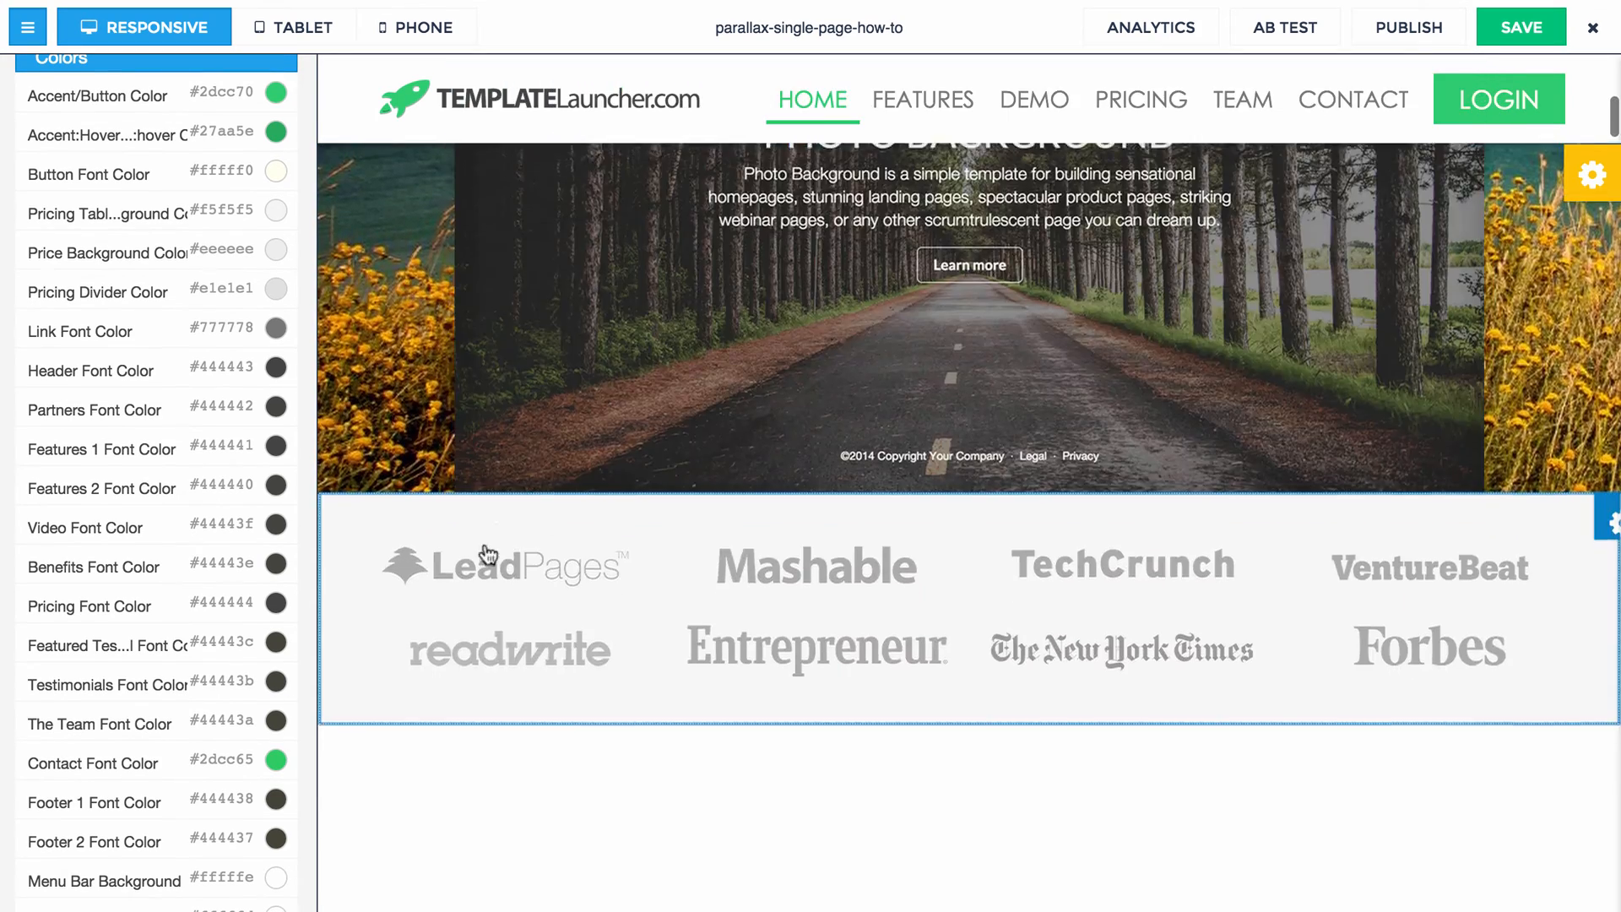
Step: Collapse the Menu Bar group in the page content list and hide the Header section's Background layer
{"action": "scroll", "coordinate": [438, 499], "scroll_direction": "down", "scroll_amount": 2}
{"action": "scroll", "coordinate": [436, 497], "scroll_direction": "up", "scroll_amount": 8}
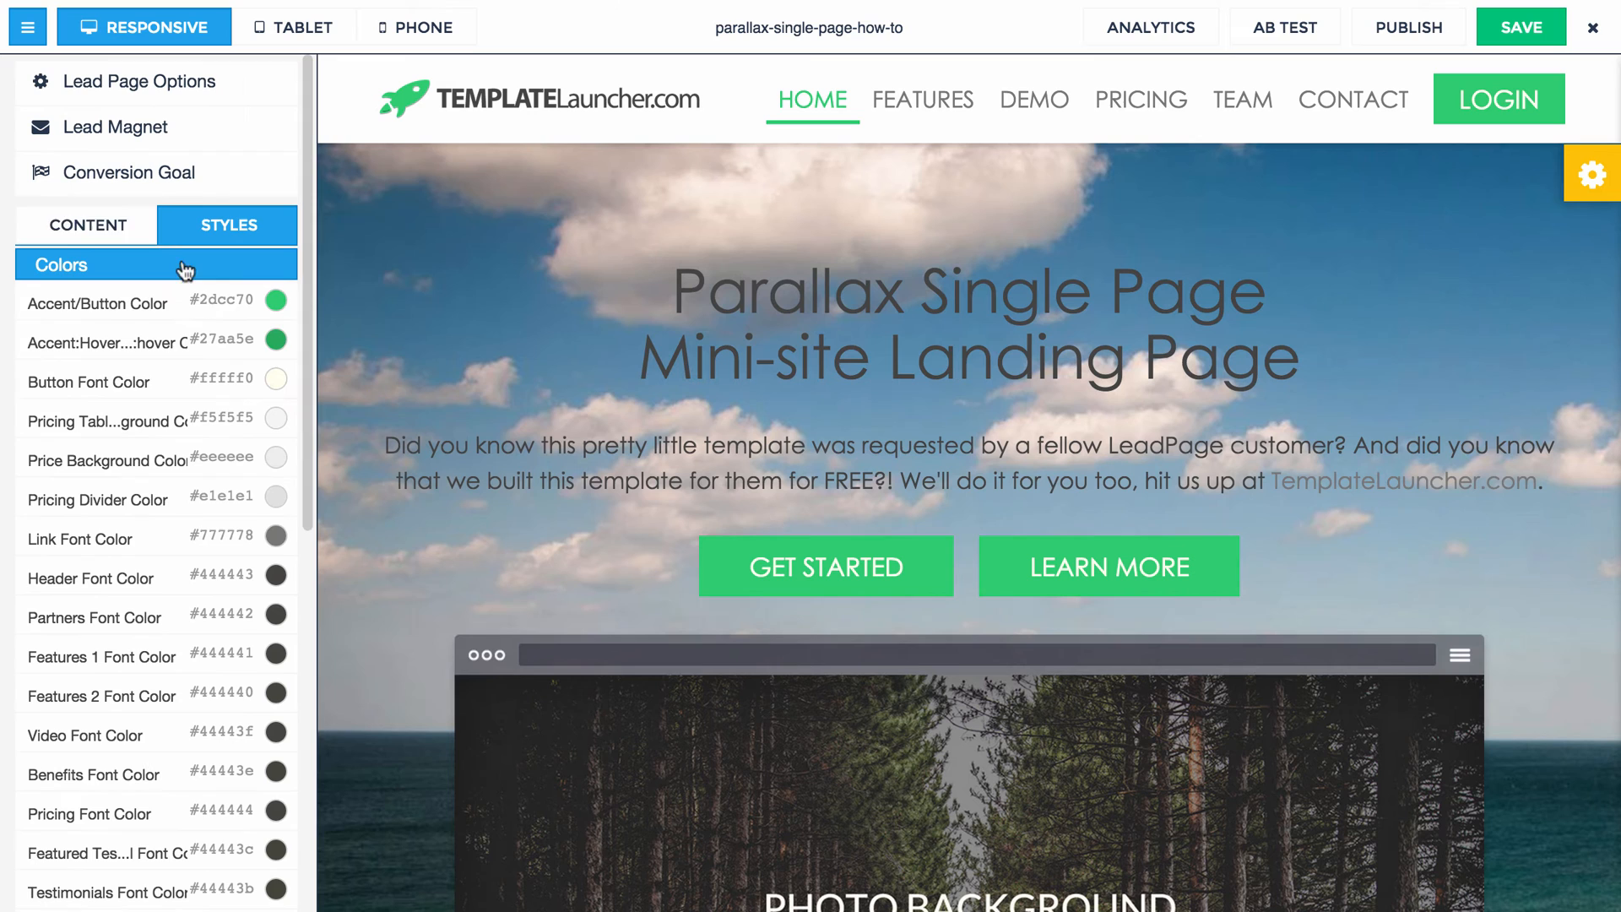
{"action": "left_click", "coordinate": [83, 225]}
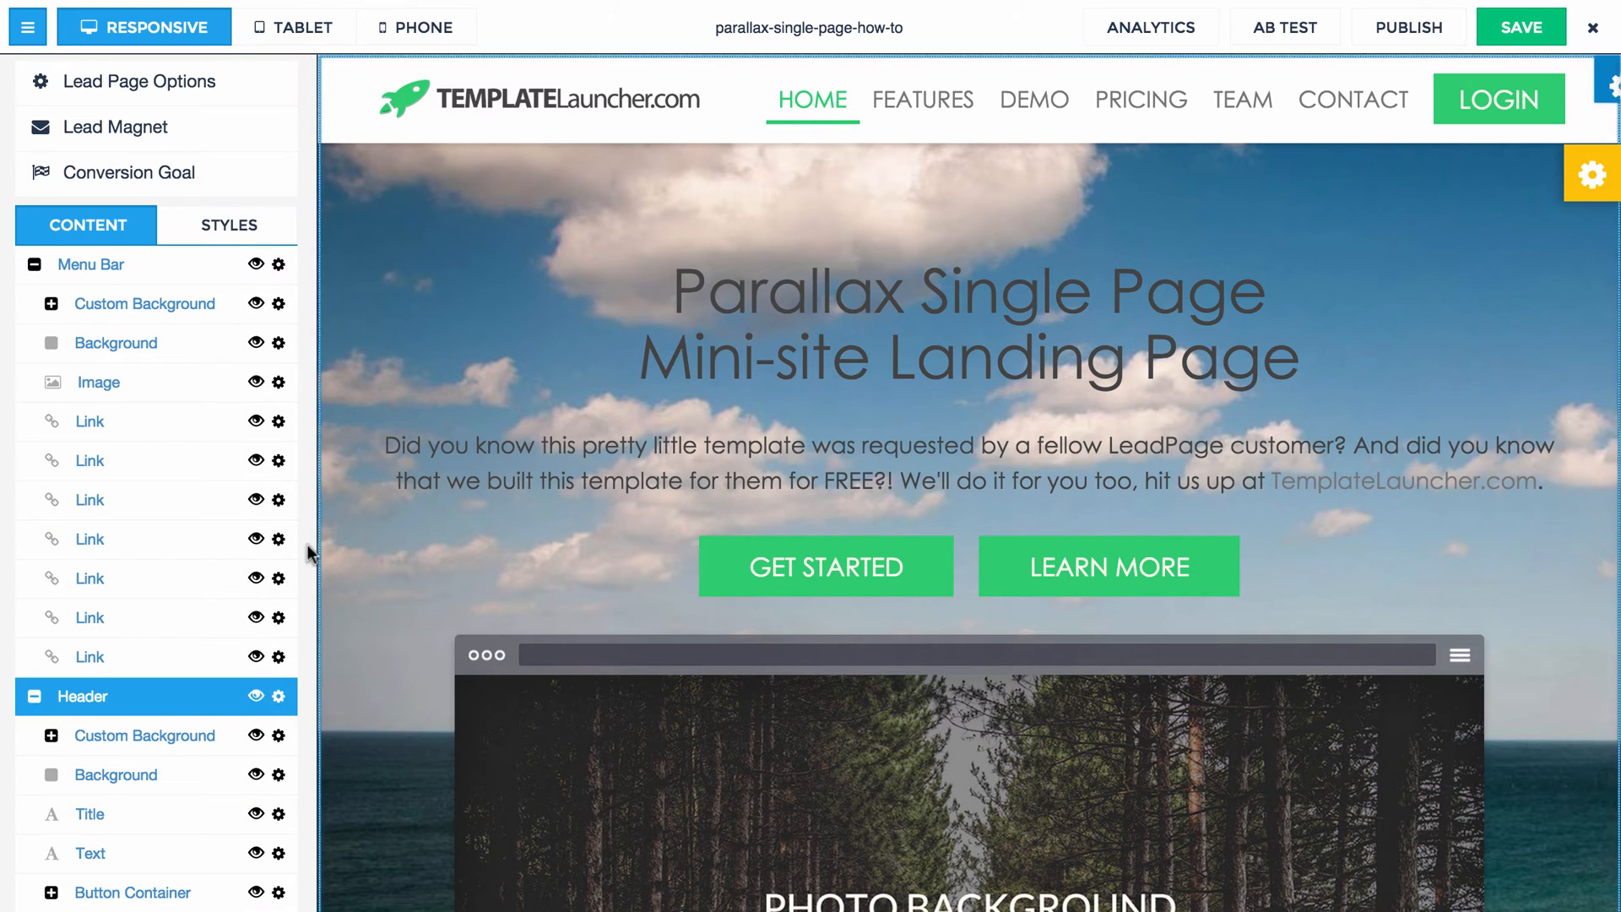
{"action": "scroll", "coordinate": [200, 514], "scroll_direction": "down", "scroll_amount": 3}
{"action": "scroll", "coordinate": [104, 194], "scroll_direction": "up", "scroll_amount": 2}
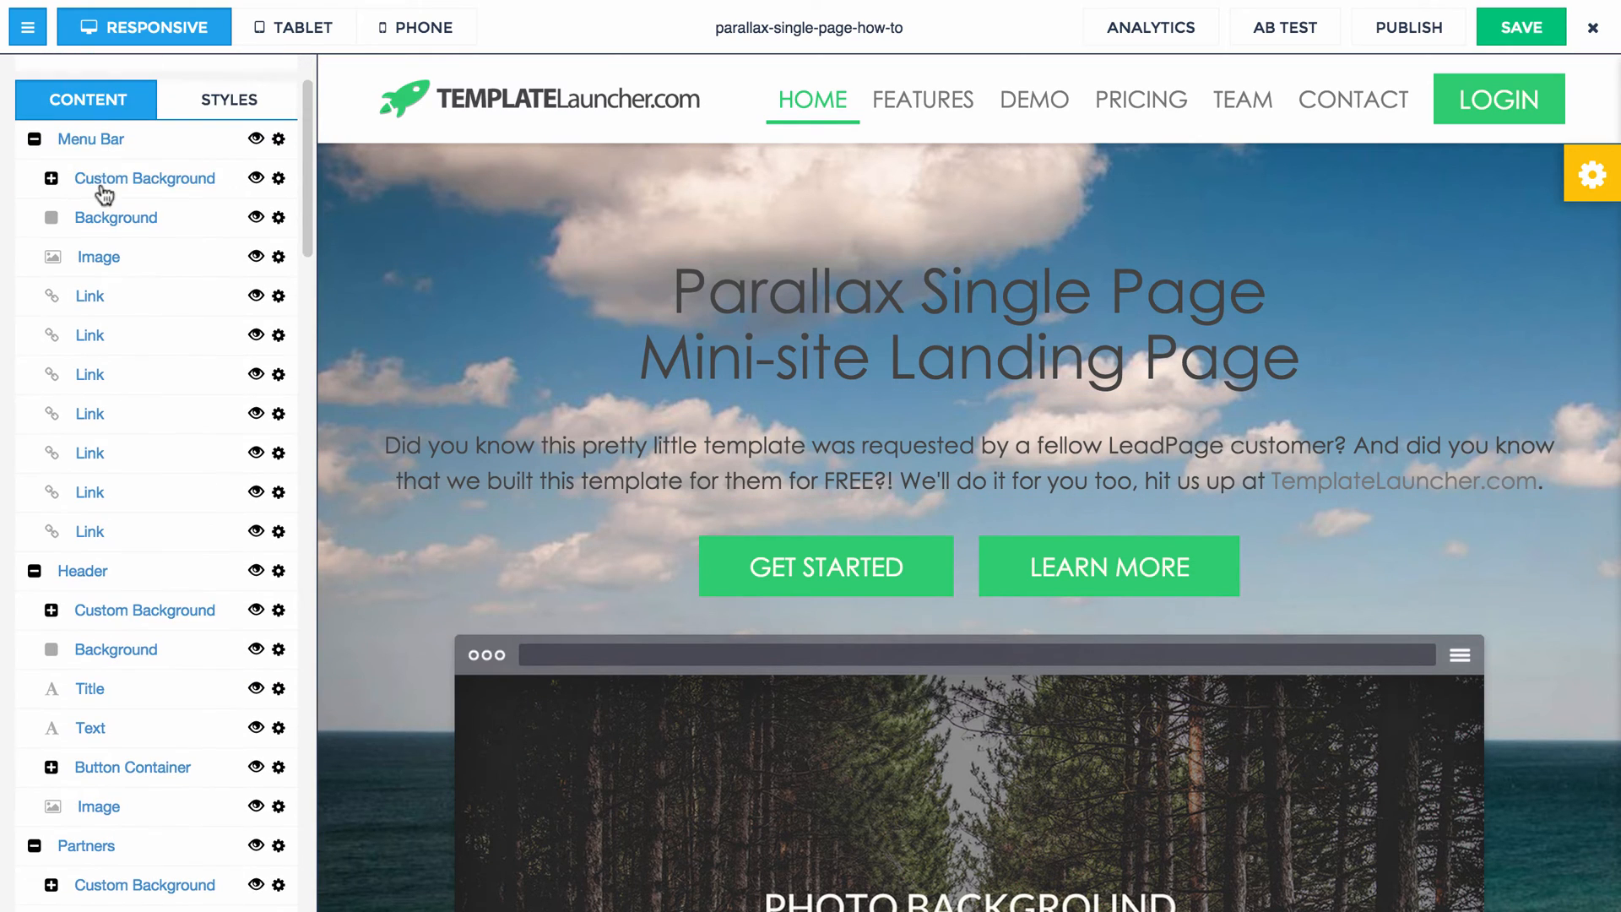
{"action": "left_click", "coordinate": [34, 138]}
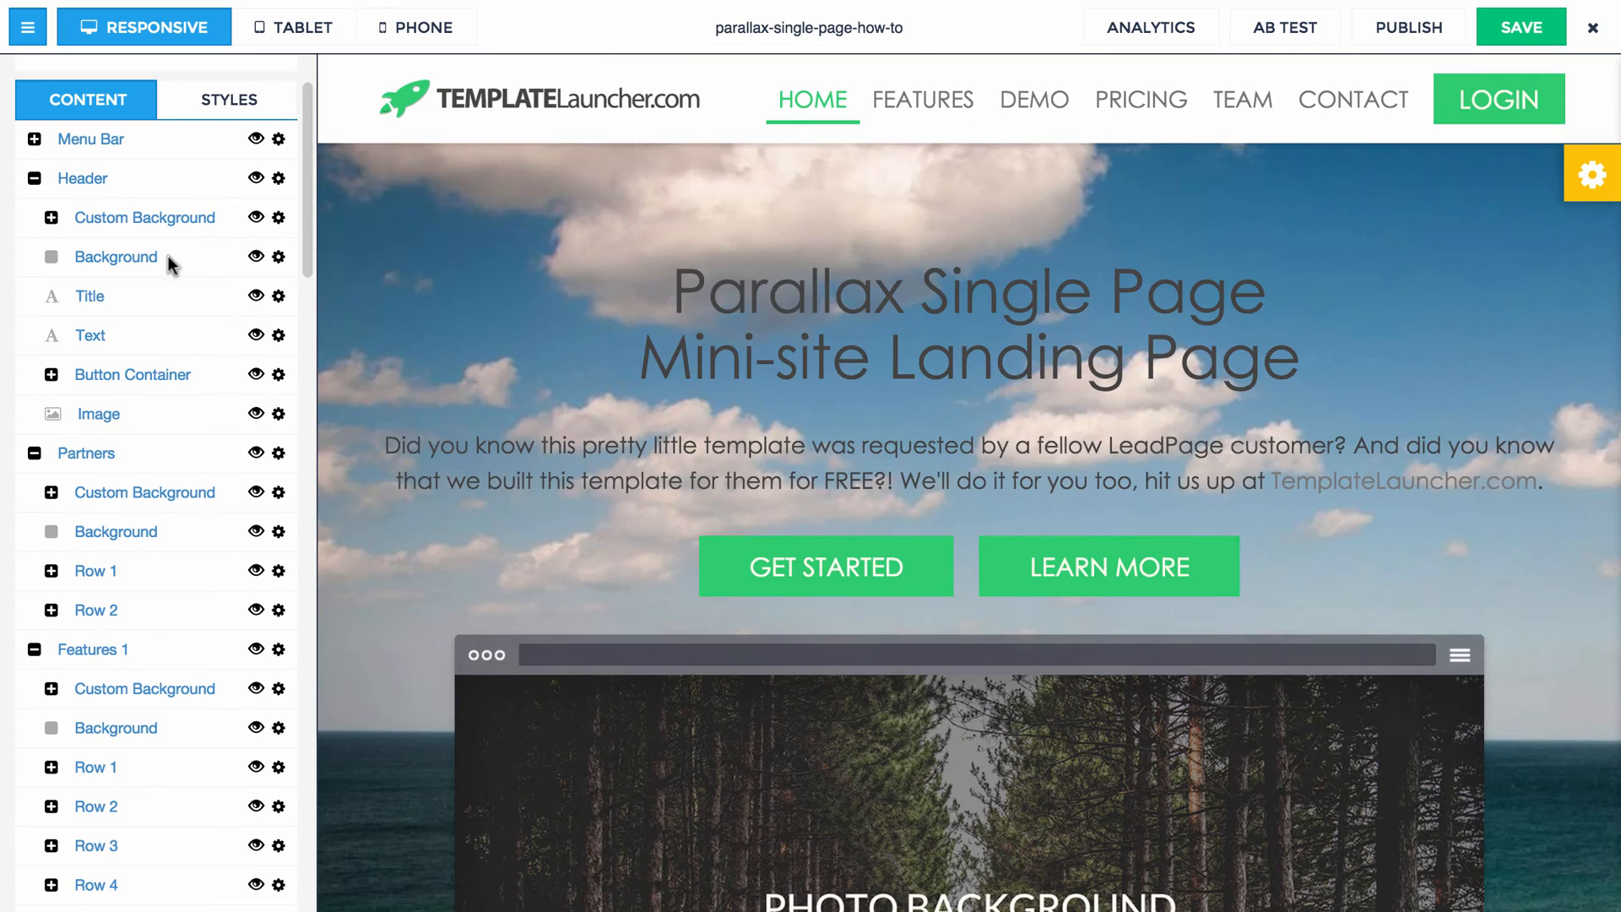
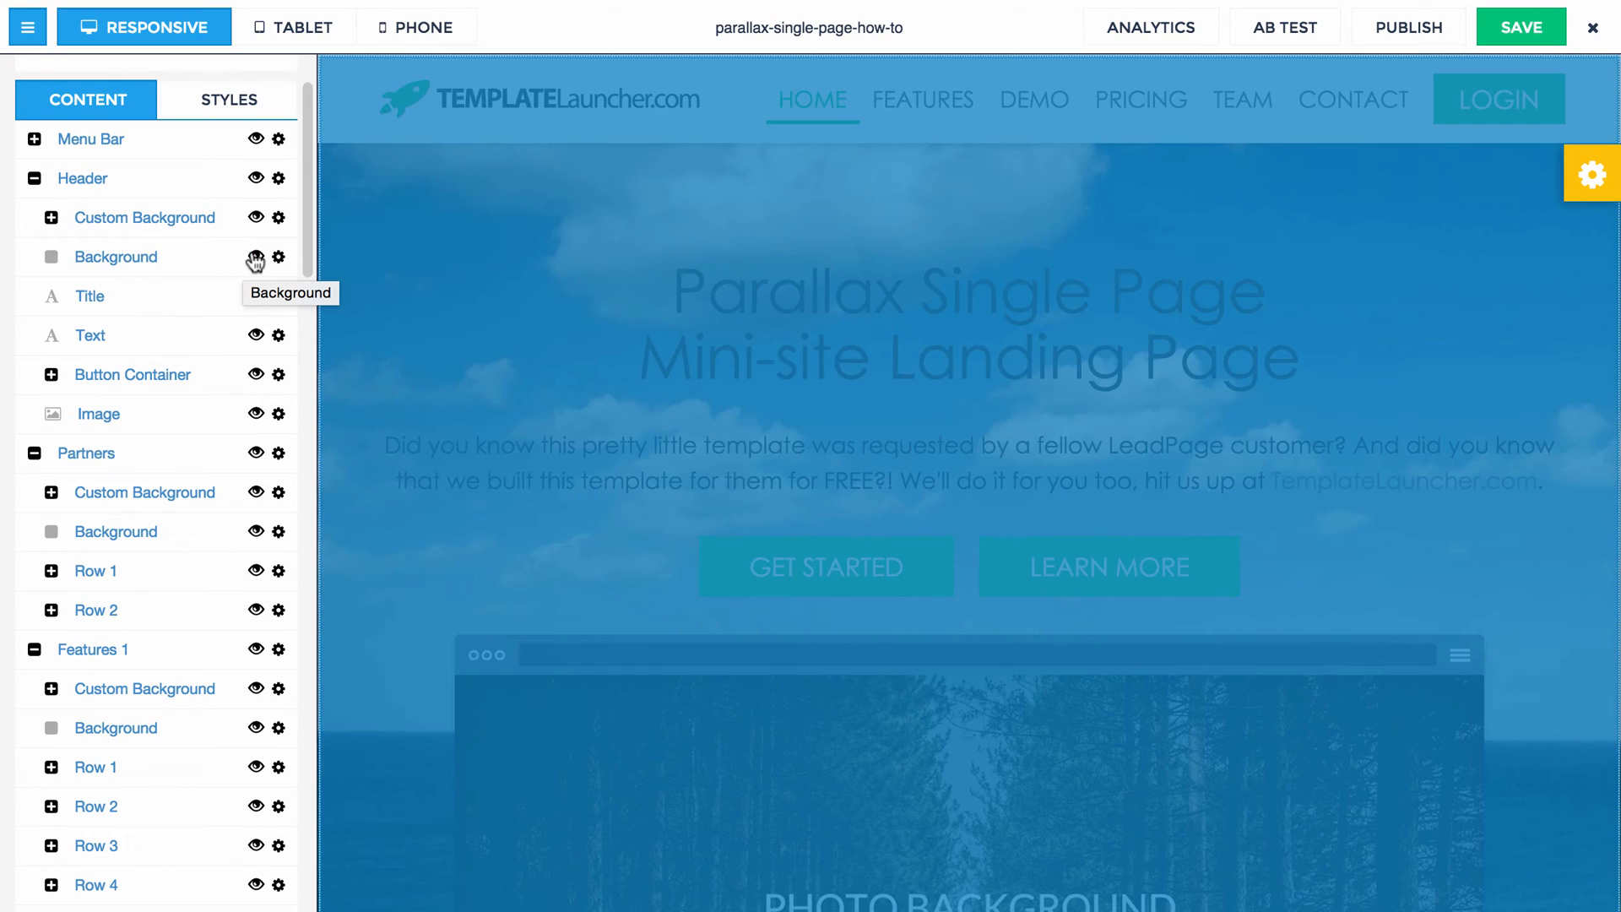
{"action": "left_click", "coordinate": [255, 259]}
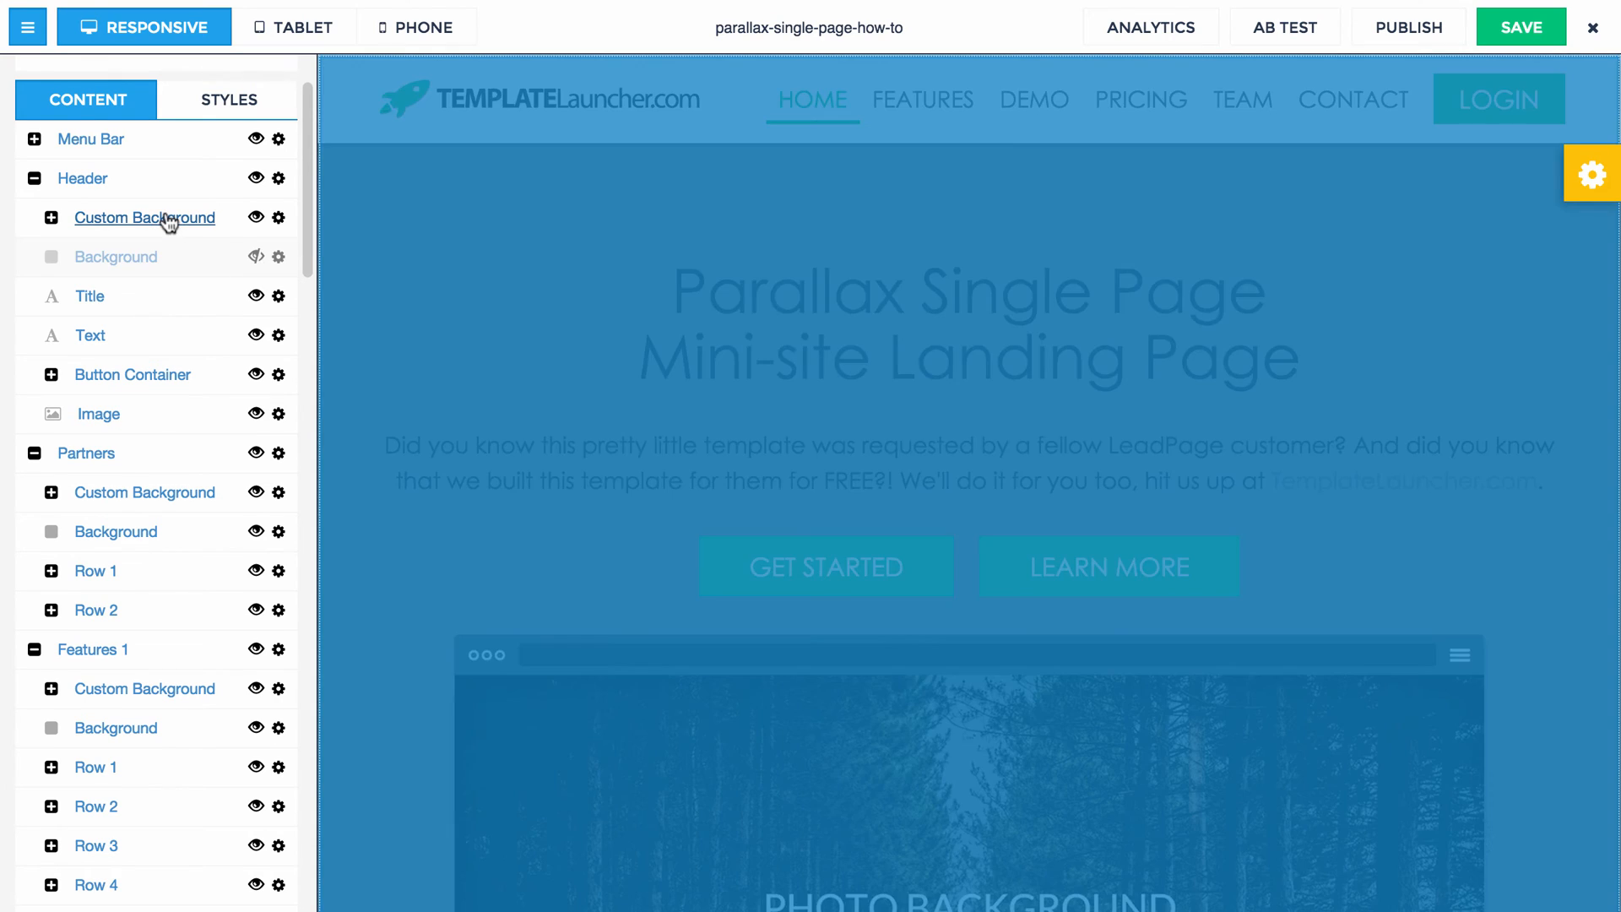
Step: Set the image in the Header's Custom Background to the clothes hangers photo
{"action": "left_click", "coordinate": [148, 222]}
{"action": "left_click", "coordinate": [112, 258]}
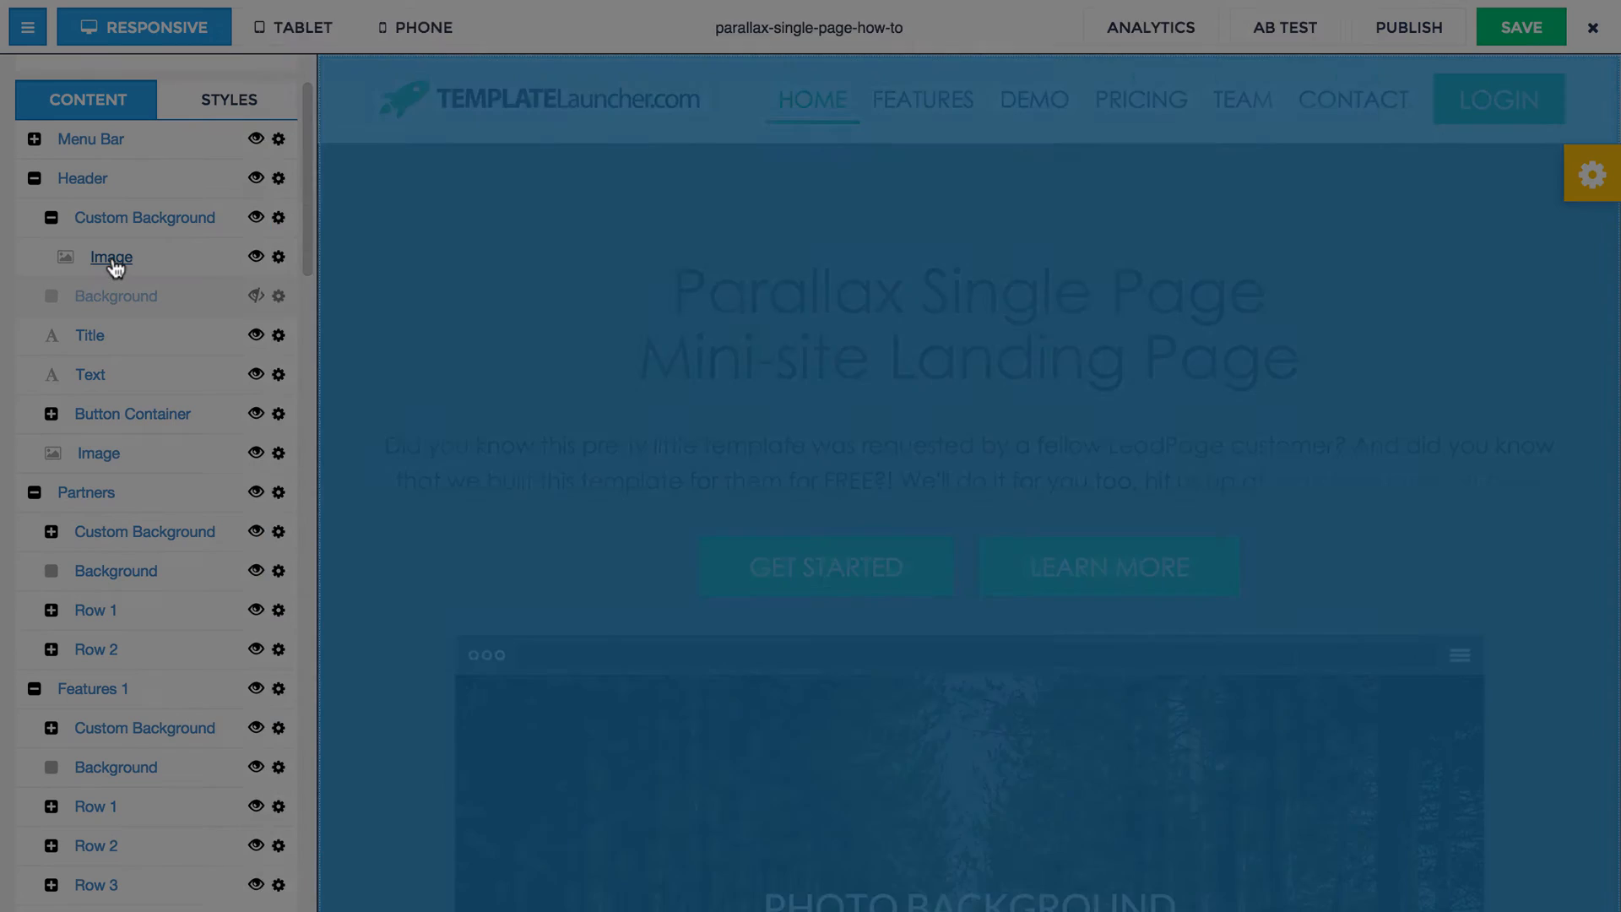
{"action": "left_click", "coordinate": [405, 389]}
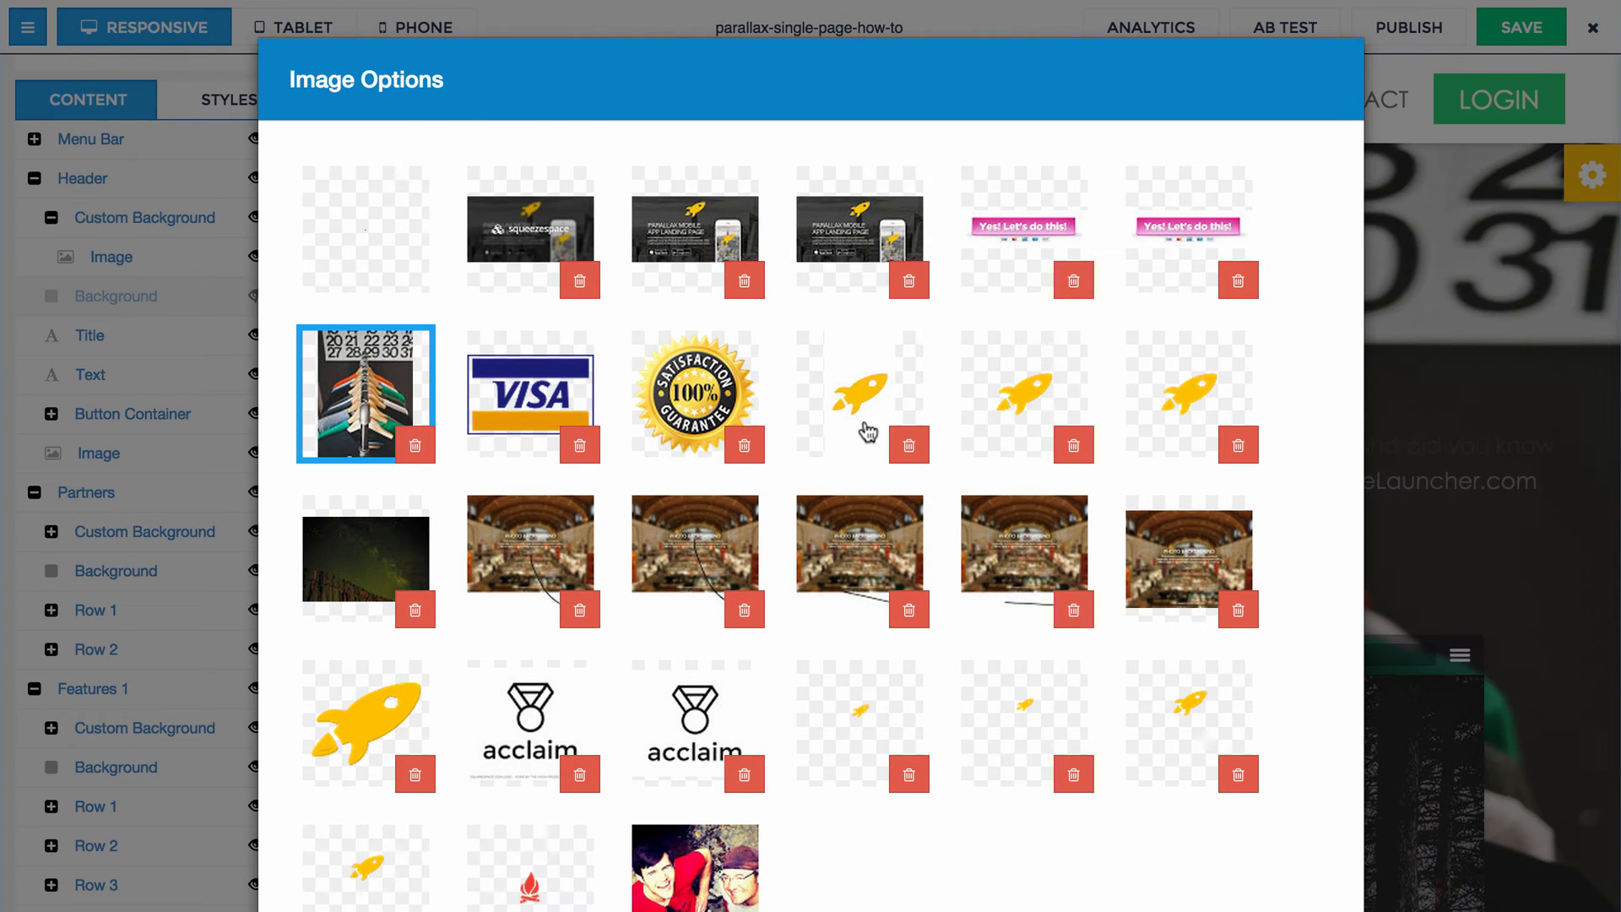
{"action": "scroll", "coordinate": [861, 423], "scroll_direction": "down", "scroll_amount": 3}
{"action": "left_click", "coordinate": [1298, 848]}
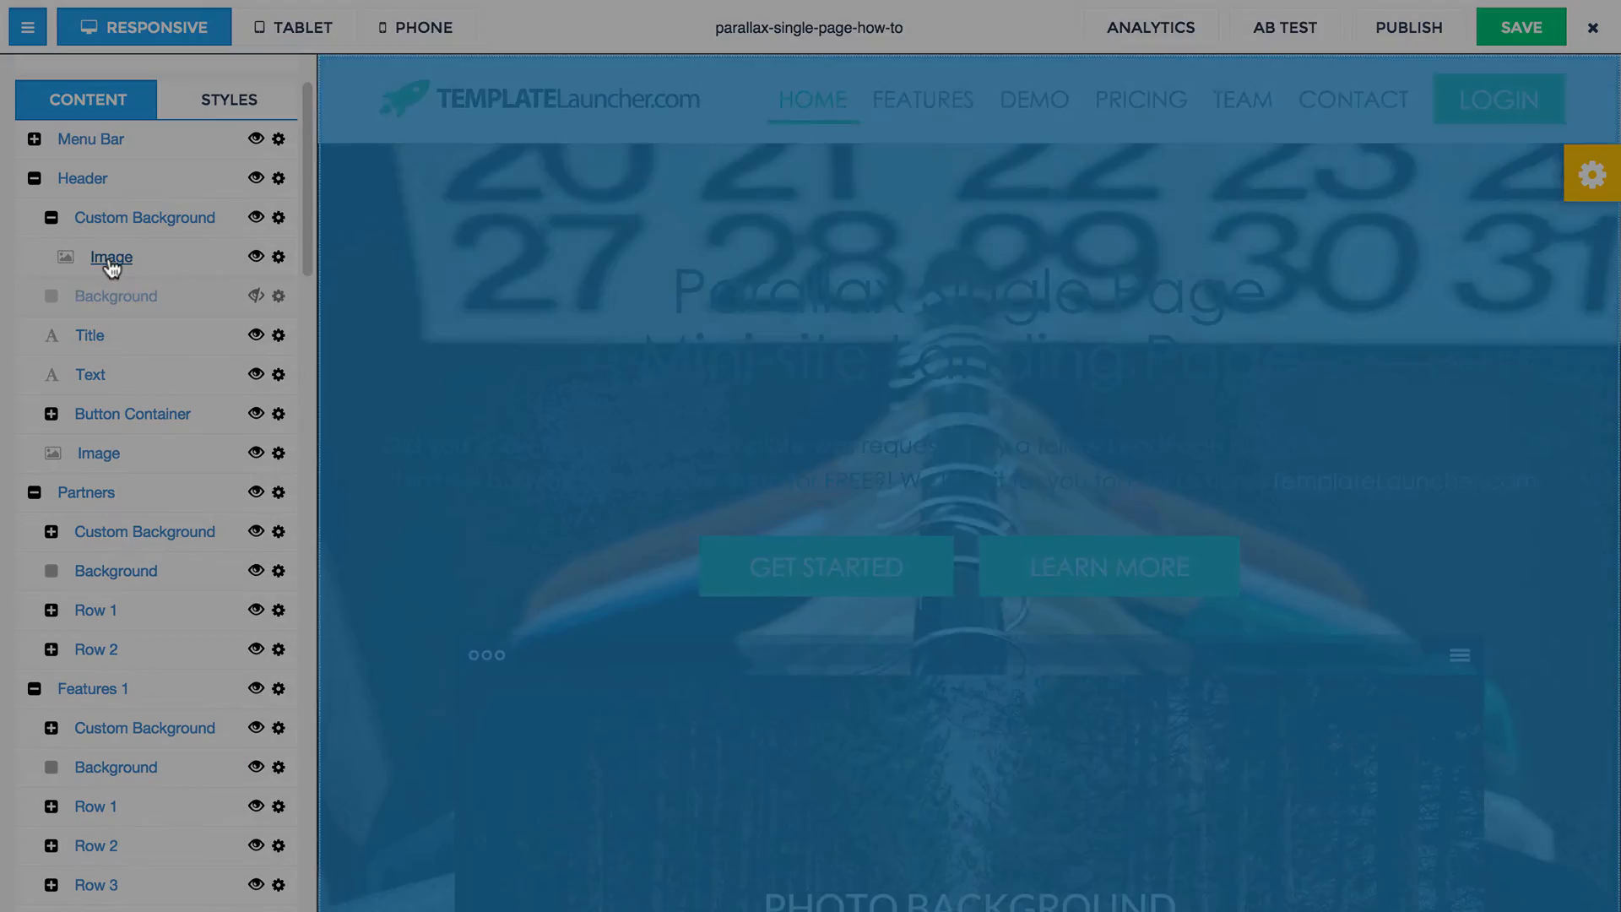
Step: Try the dark green starry-sky photo as the Header's Custom Background image
{"action": "left_click", "coordinate": [111, 260]}
{"action": "scroll", "coordinate": [389, 591], "scroll_direction": "down", "scroll_amount": 3}
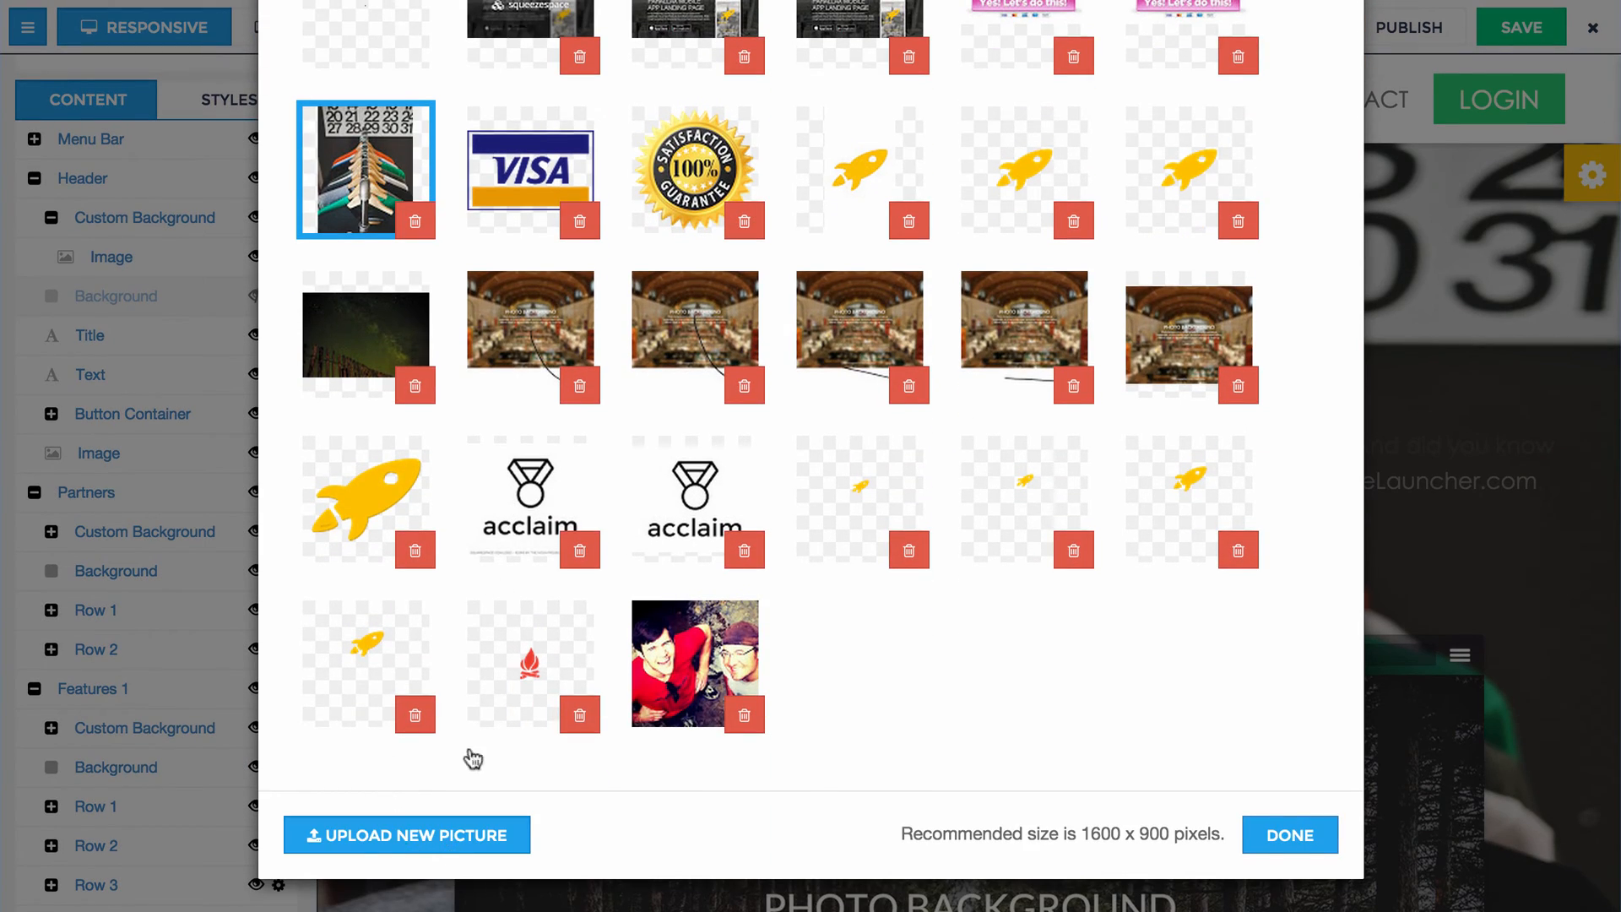
{"action": "scroll", "coordinate": [473, 760], "scroll_direction": "up", "scroll_amount": 3}
{"action": "left_click", "coordinate": [358, 562]}
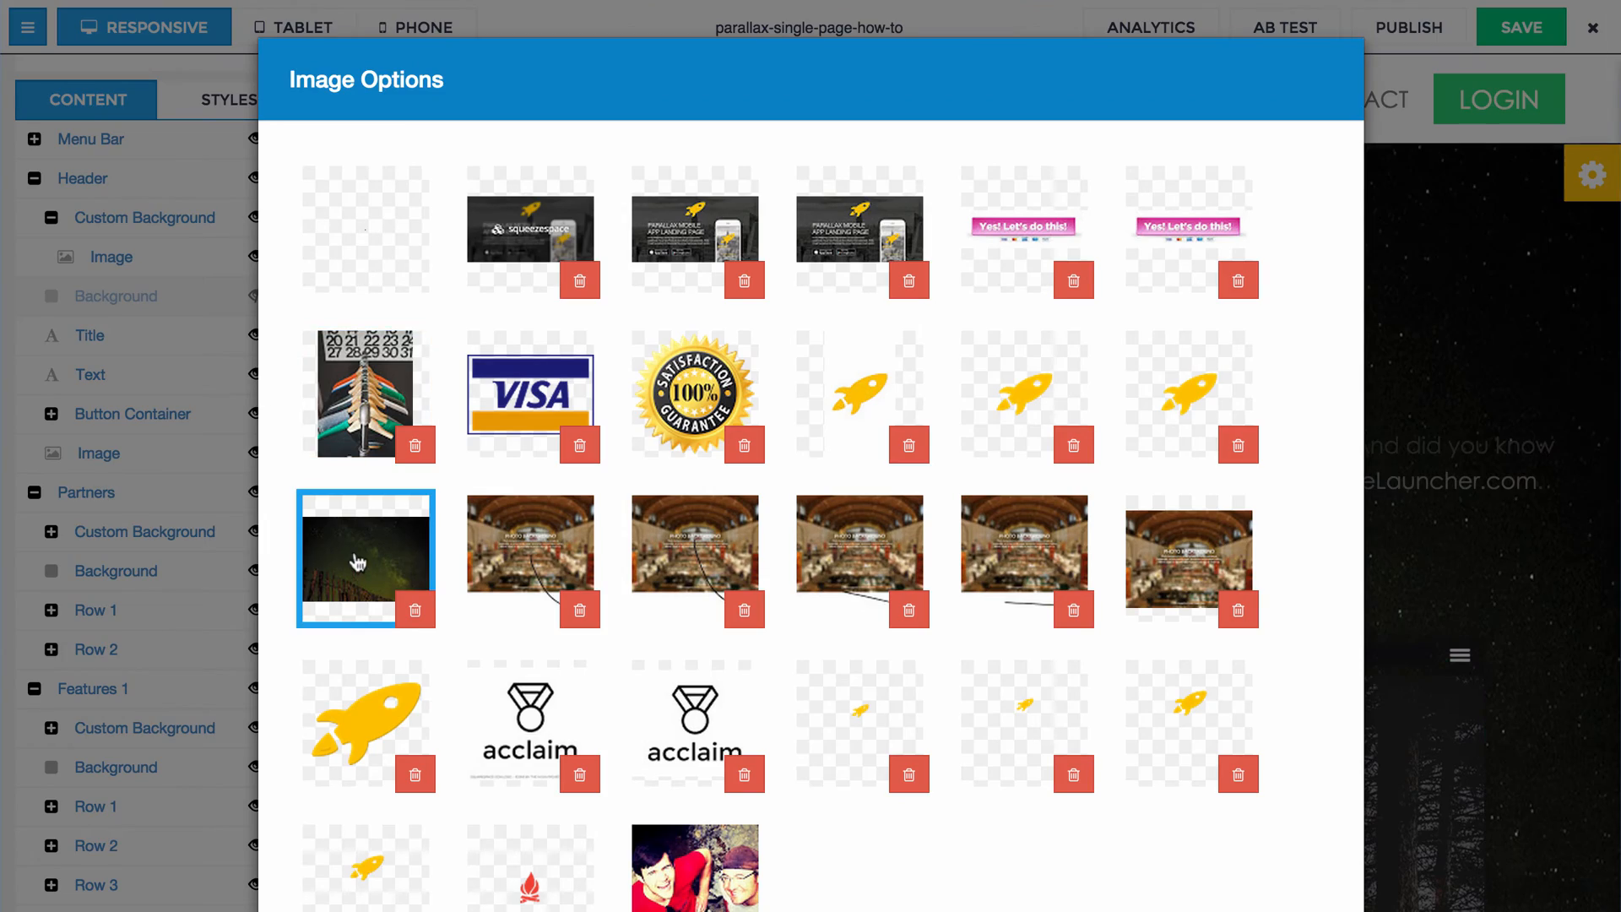
{"action": "scroll", "coordinate": [869, 566], "scroll_direction": "down", "scroll_amount": 3}
{"action": "left_click", "coordinate": [1299, 832]}
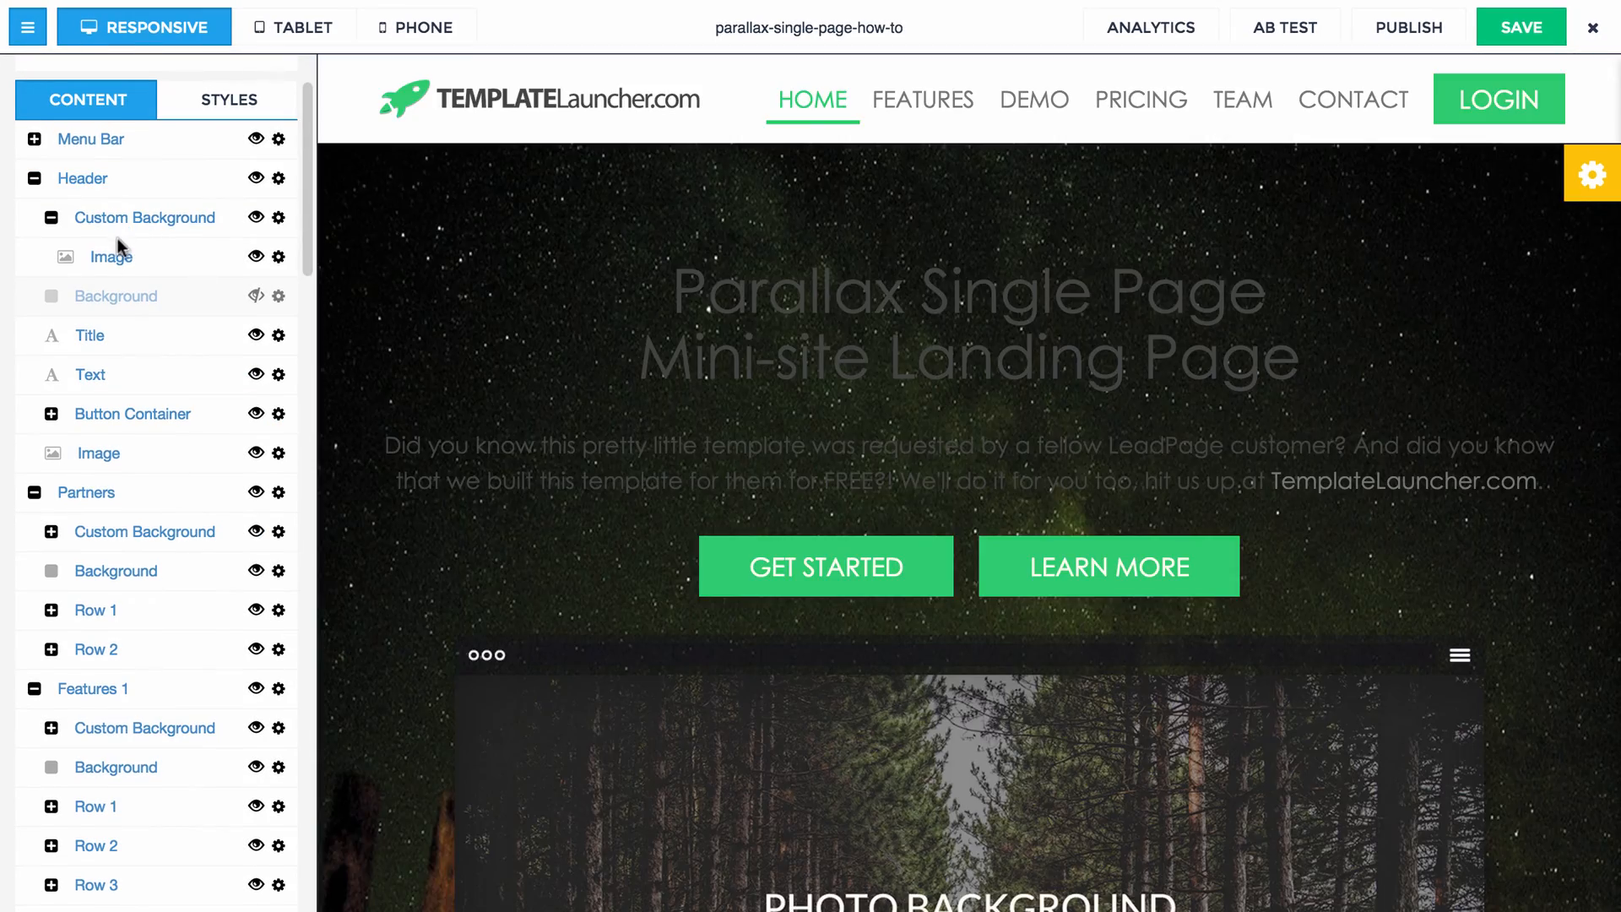
Step: Change the Header's Custom Background image back to the photo of clothes on hangers
{"action": "left_click", "coordinate": [117, 239]}
{"action": "left_click", "coordinate": [359, 372]}
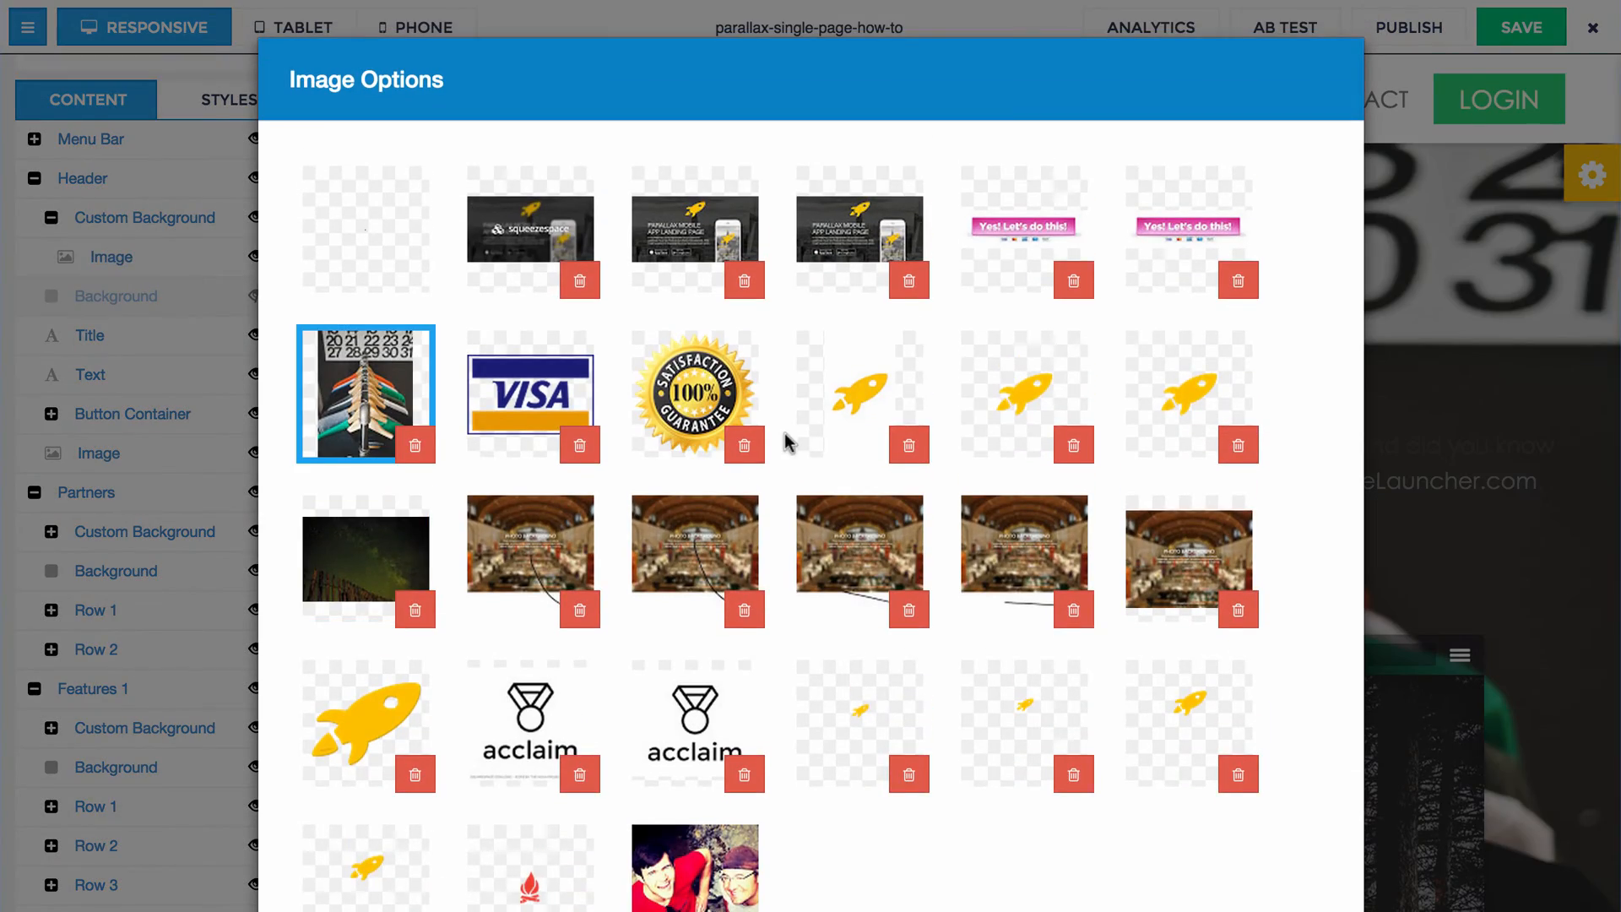
{"action": "scroll", "coordinate": [1172, 760], "scroll_direction": "down", "scroll_amount": 3}
{"action": "left_click", "coordinate": [1285, 832]}
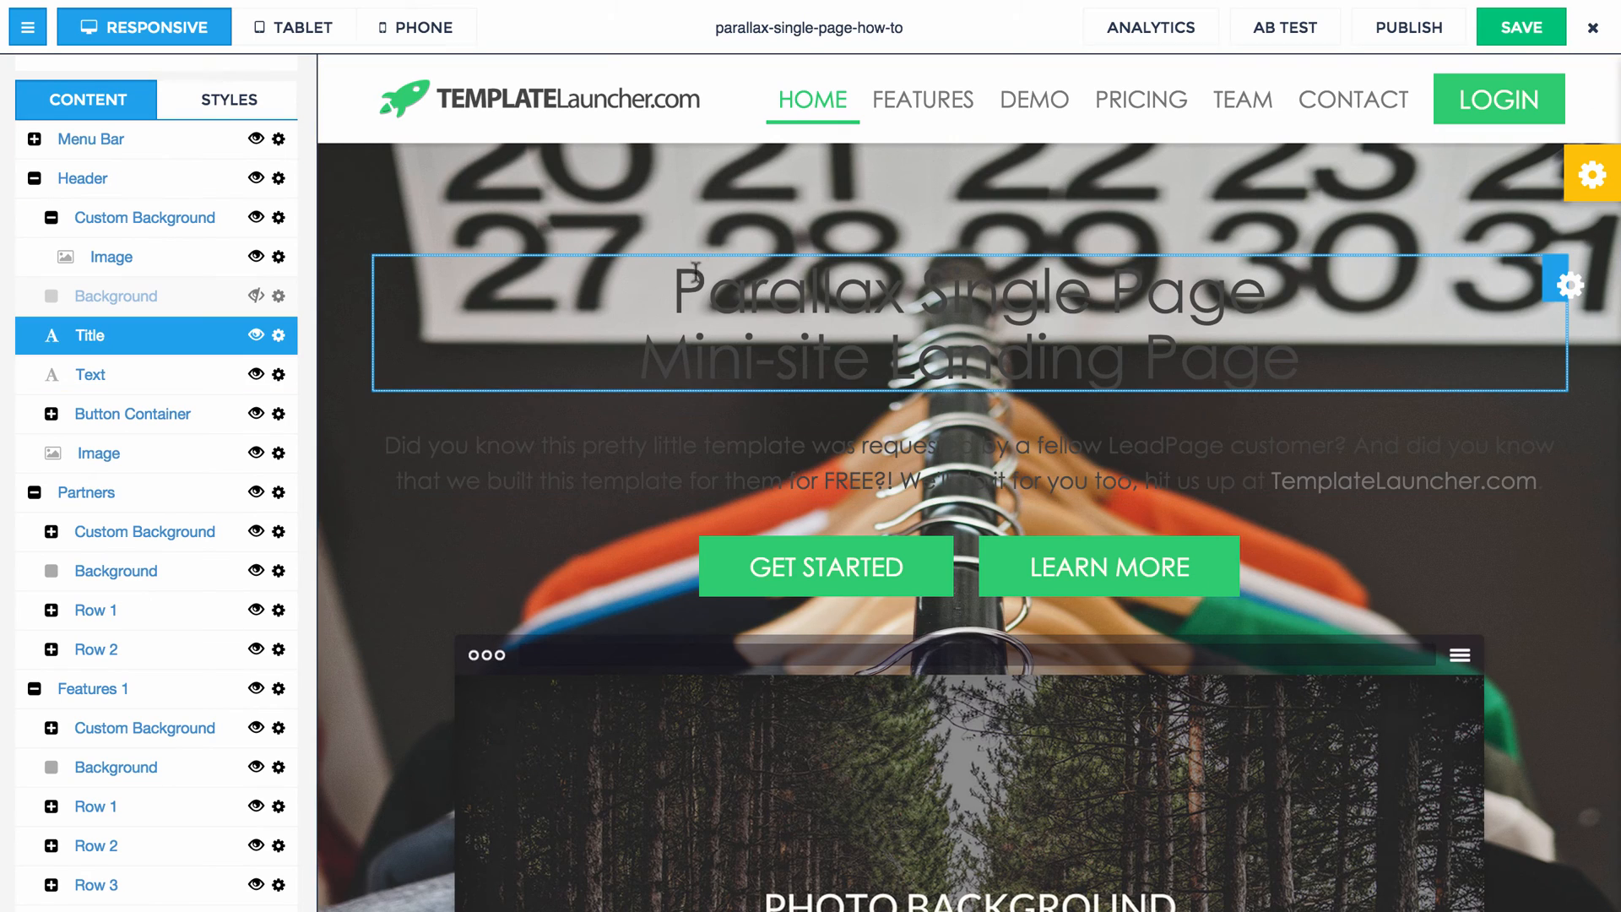
Step: Change the text color of the Header title "Parallax Single Page Mini-site Landing Page" to white
{"action": "left_click_drag", "start_coordinate": [673, 291], "coordinate": [1300, 365]}
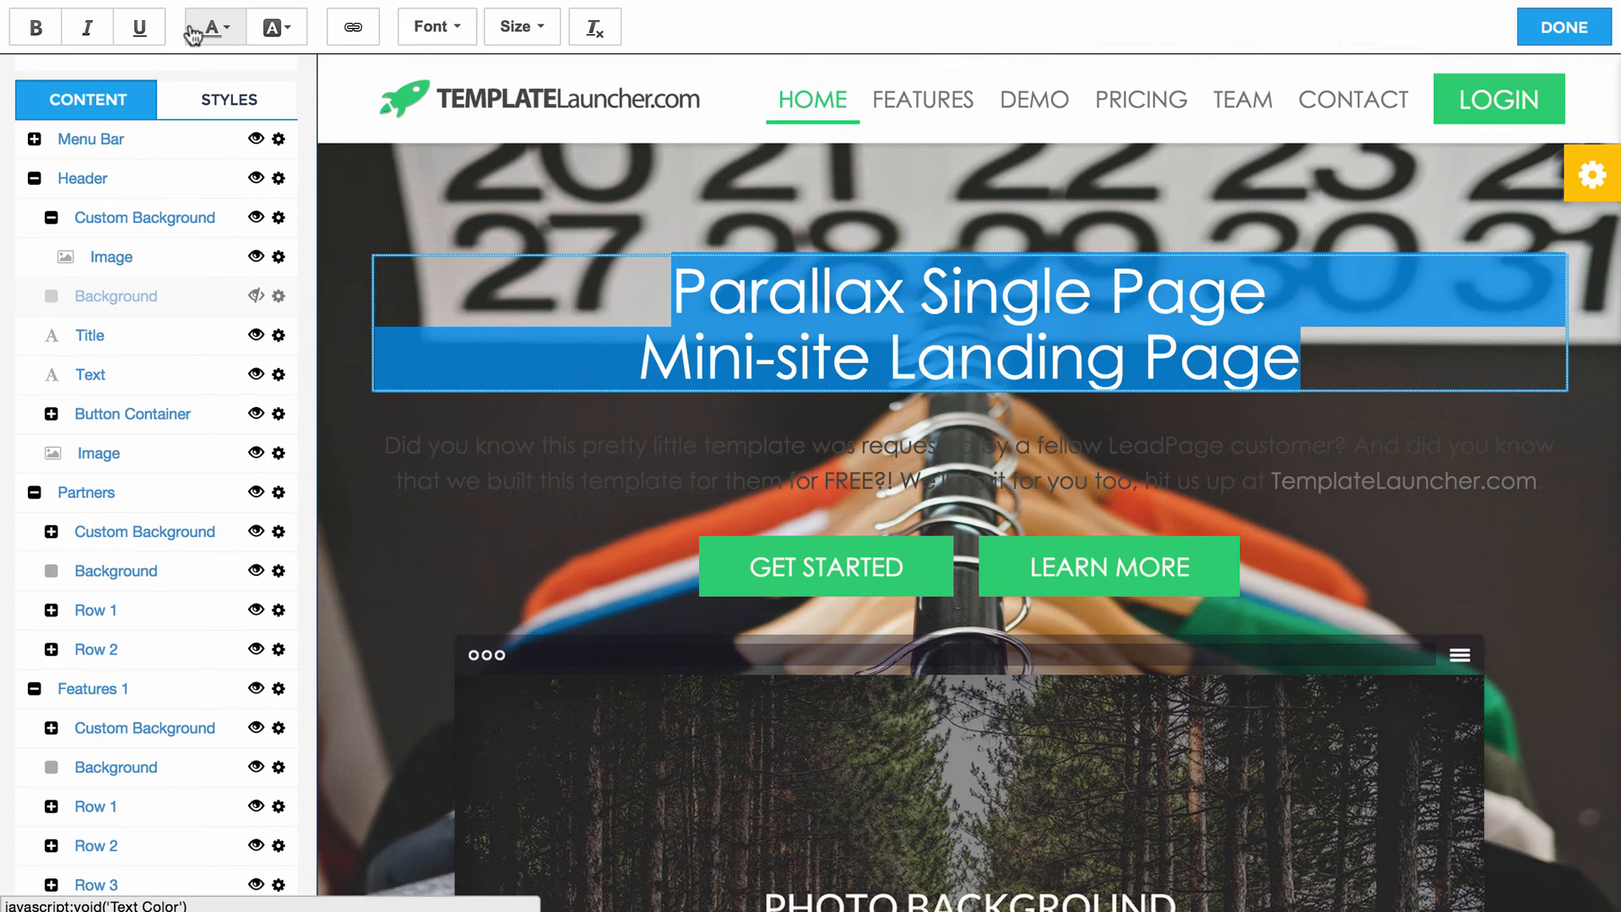
{"action": "left_click", "coordinate": [209, 30]}
{"action": "left_click", "coordinate": [369, 174]}
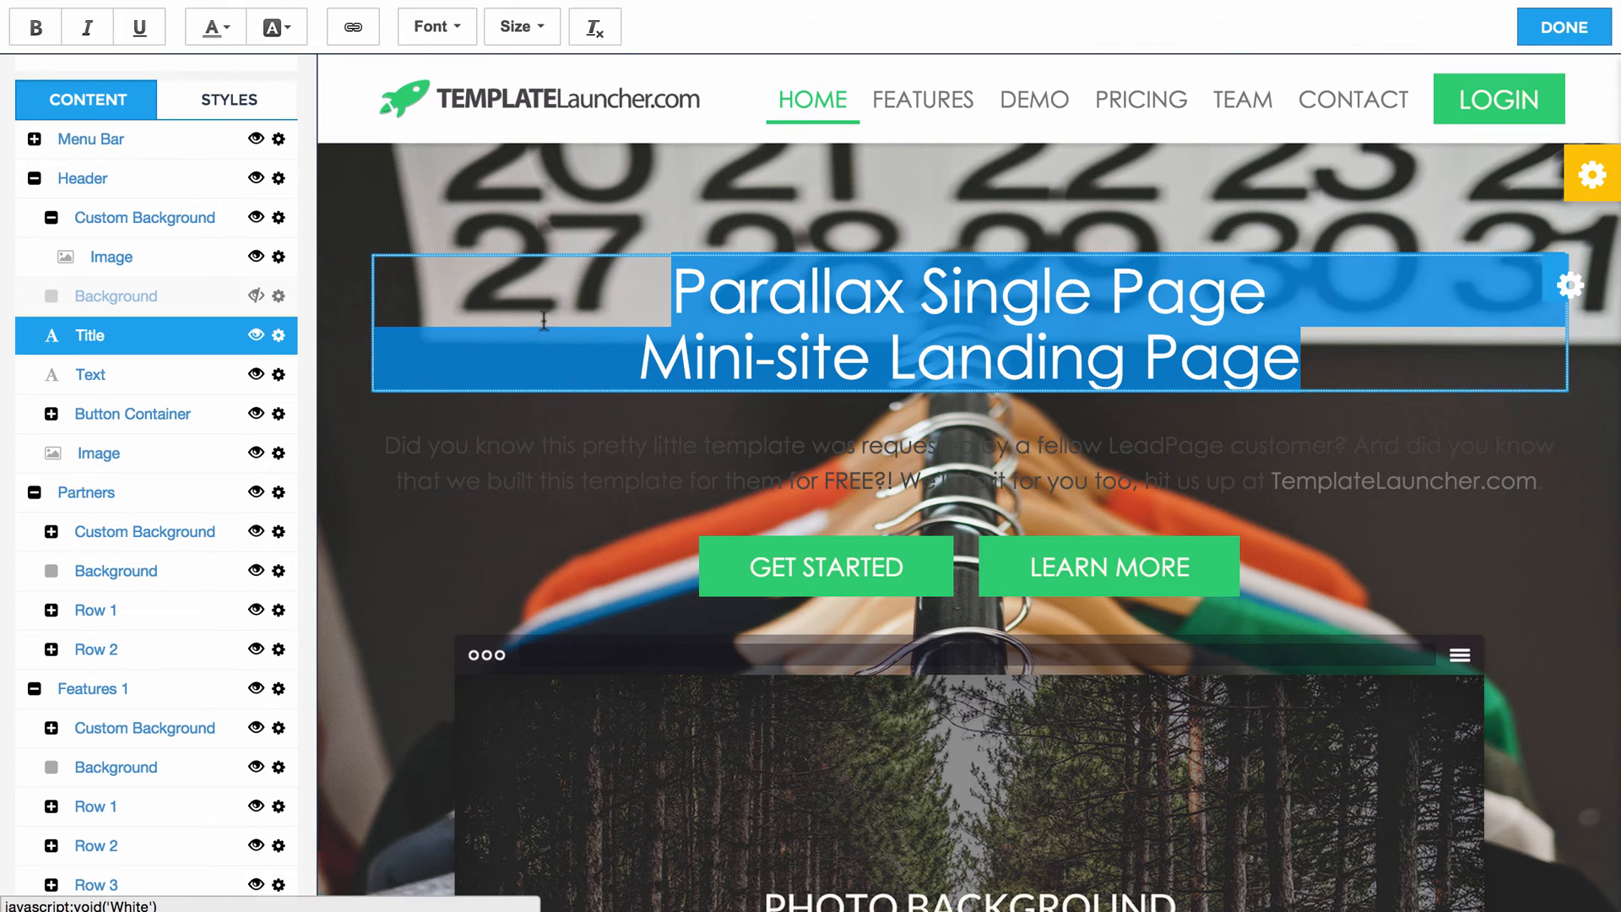
{"action": "left_click", "coordinate": [545, 327]}
Step: Change the text color of the whole Header paragraph below the title to white
{"action": "left_click", "coordinate": [389, 446]}
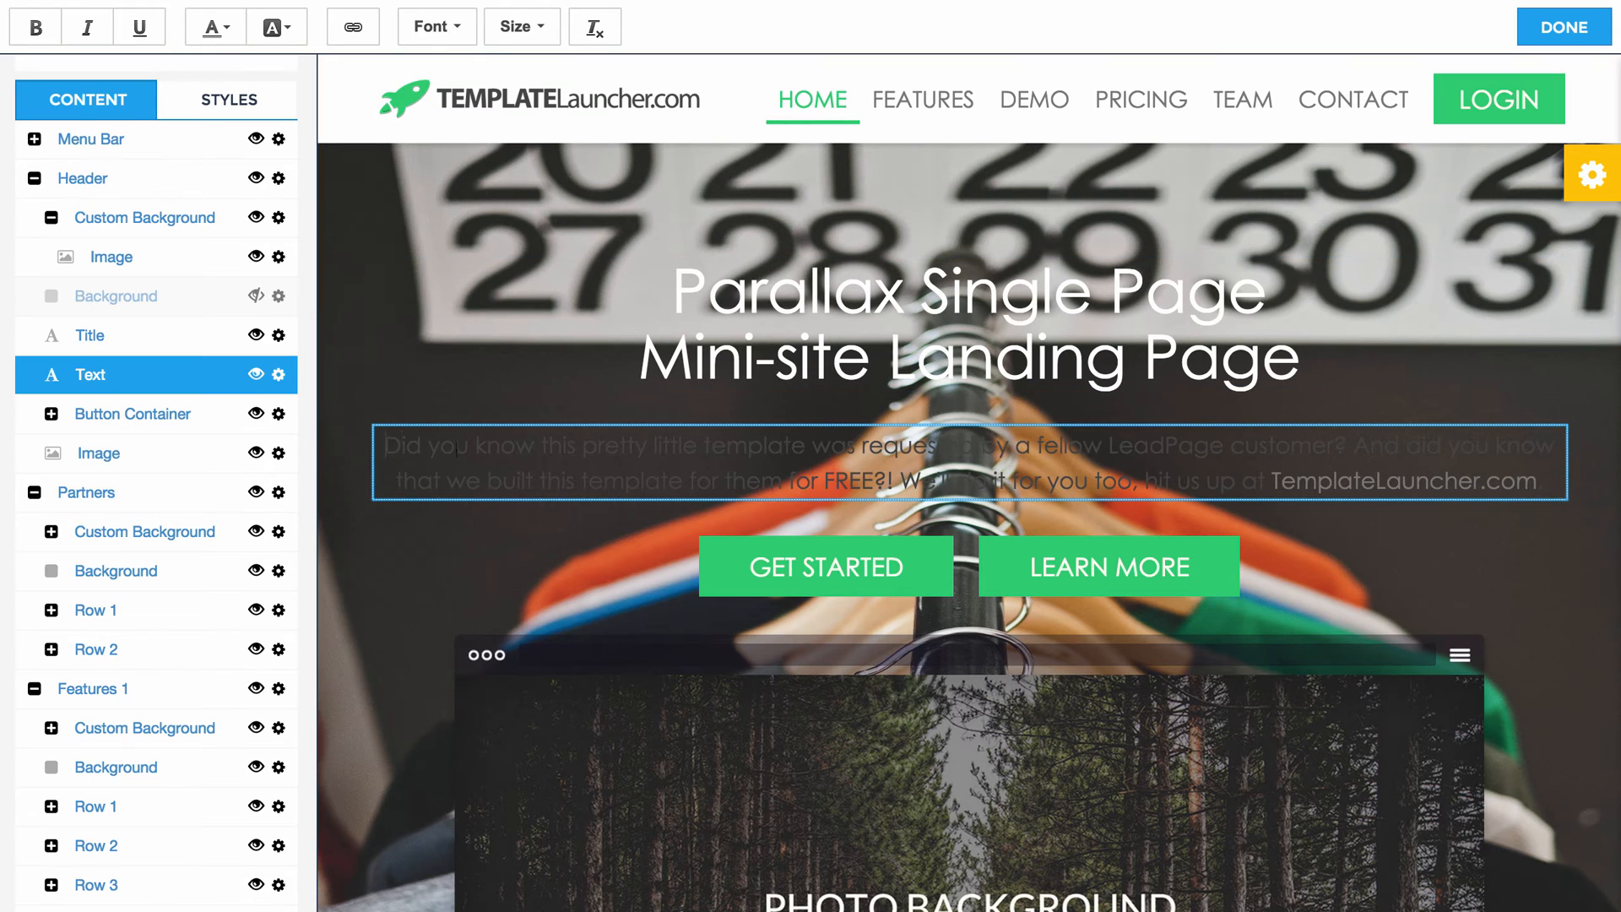
{"action": "left_click_drag", "start_coordinate": [387, 446], "coordinate": [1514, 507]}
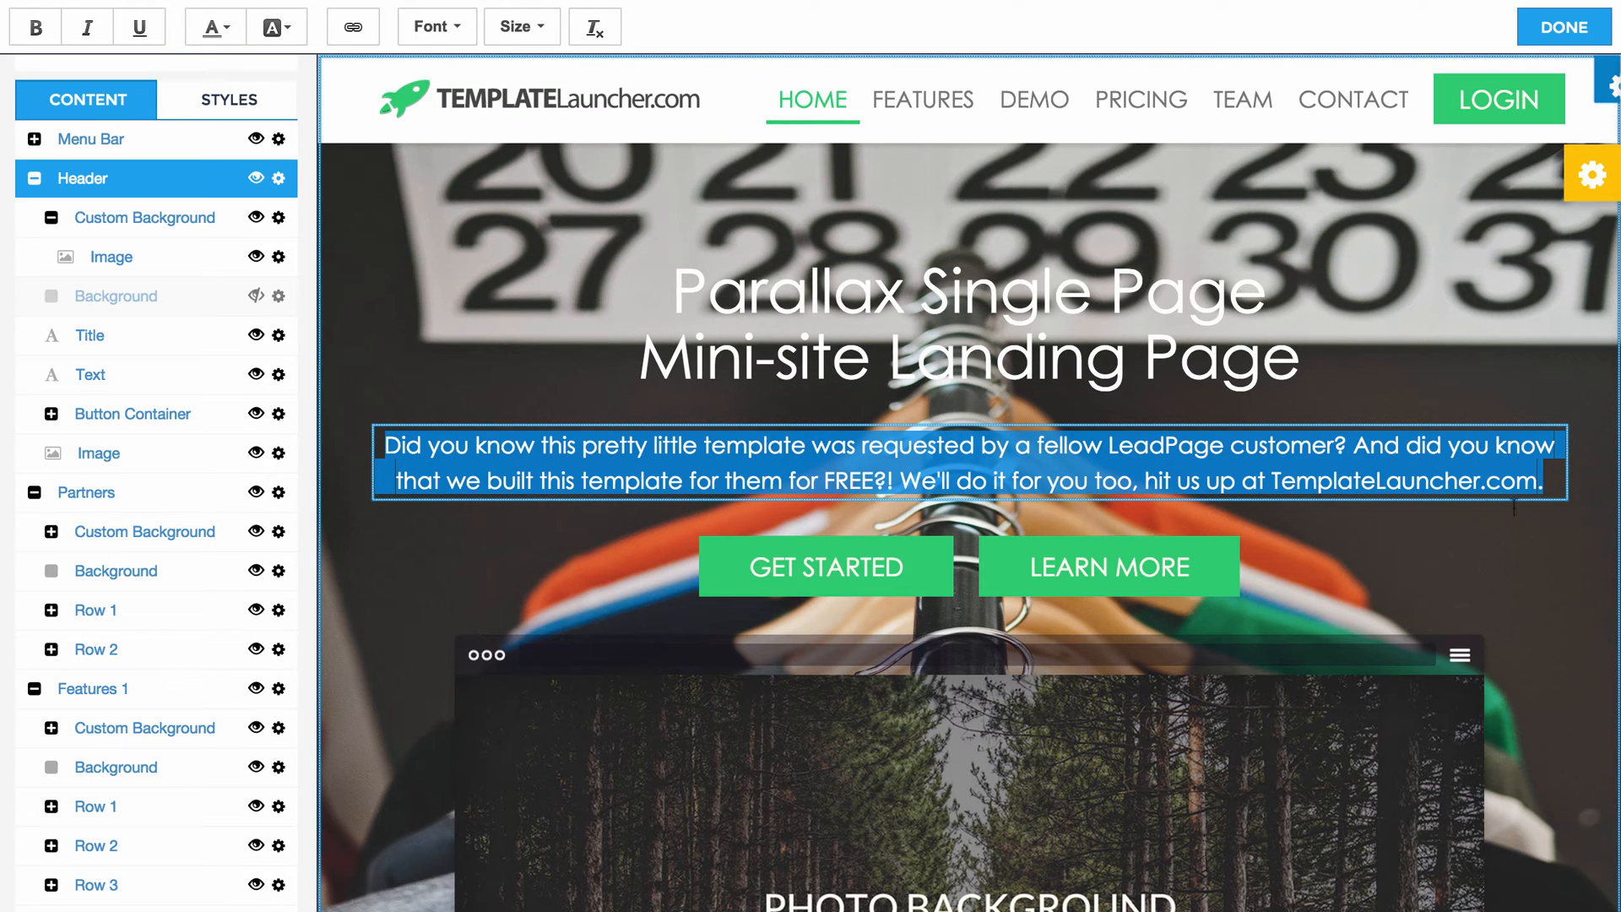
{"action": "left_click", "coordinate": [215, 27]}
{"action": "left_click", "coordinate": [368, 175]}
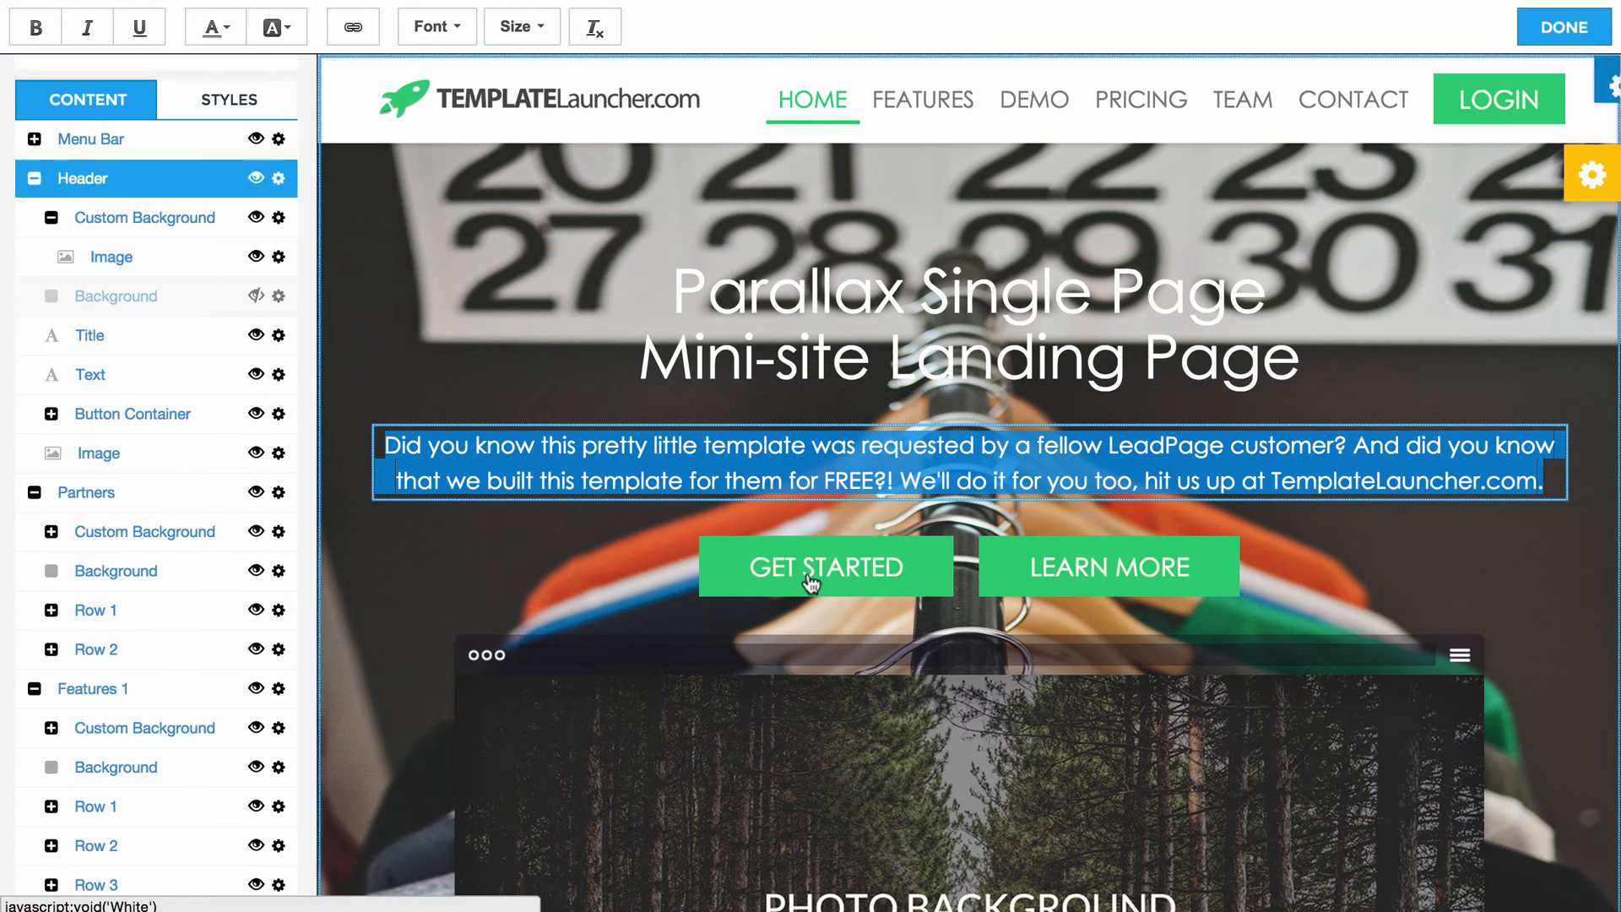
Step: Raise the Header section's overlay opacity from the control panel to slightly above halfway, and close the panel
{"action": "left_click", "coordinate": [1592, 175]}
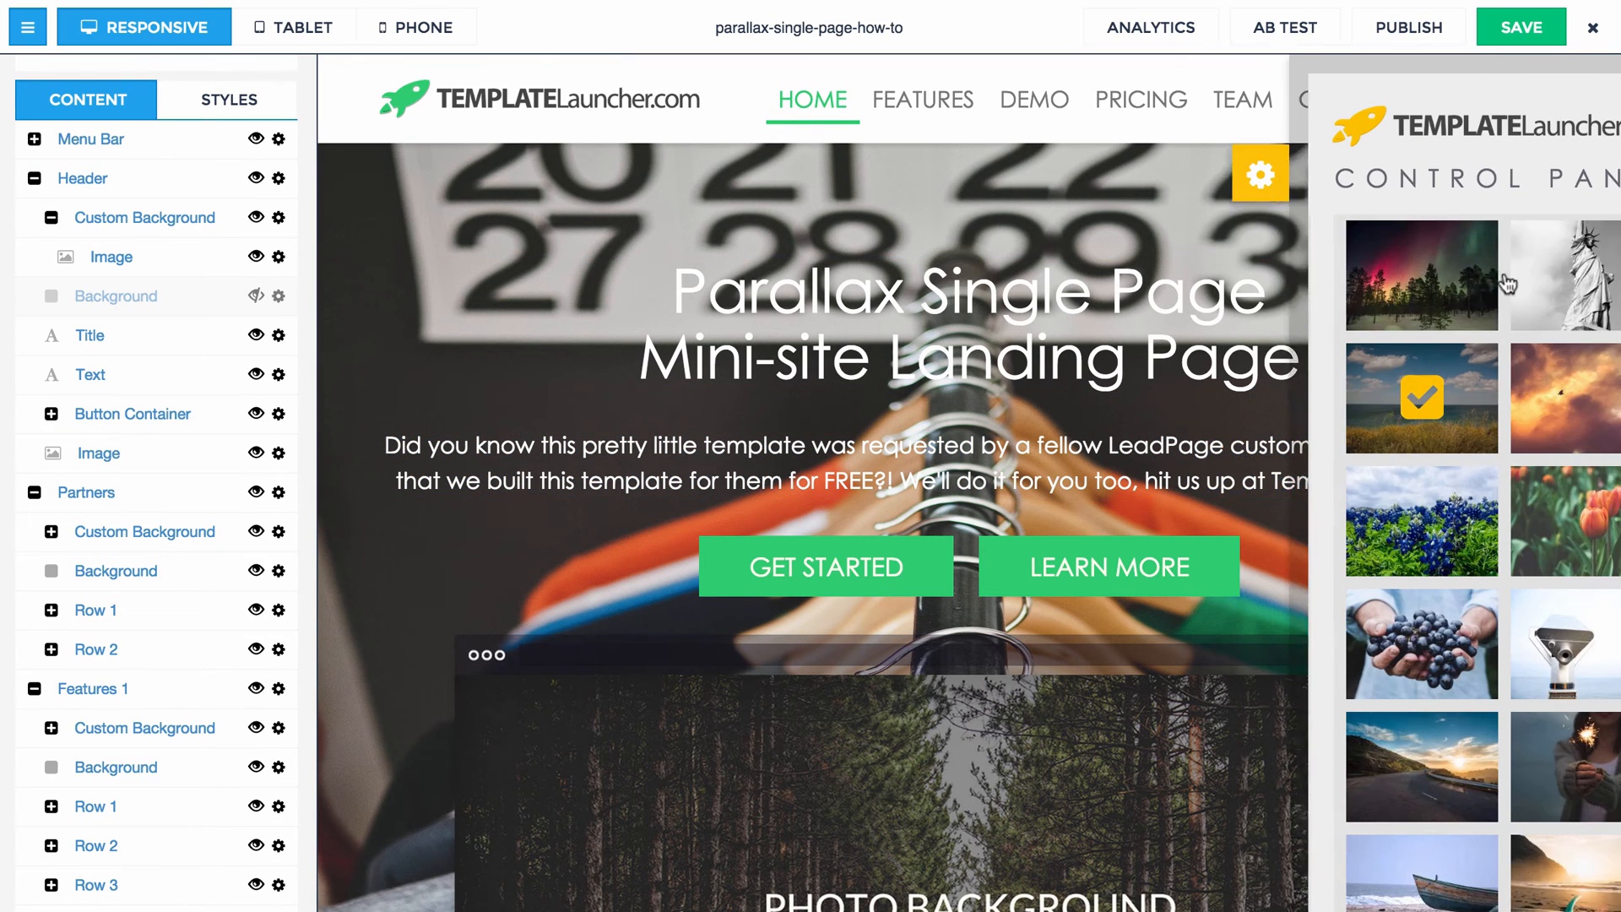
{"action": "scroll", "coordinate": [1391, 422], "scroll_direction": "up", "scroll_amount": 10}
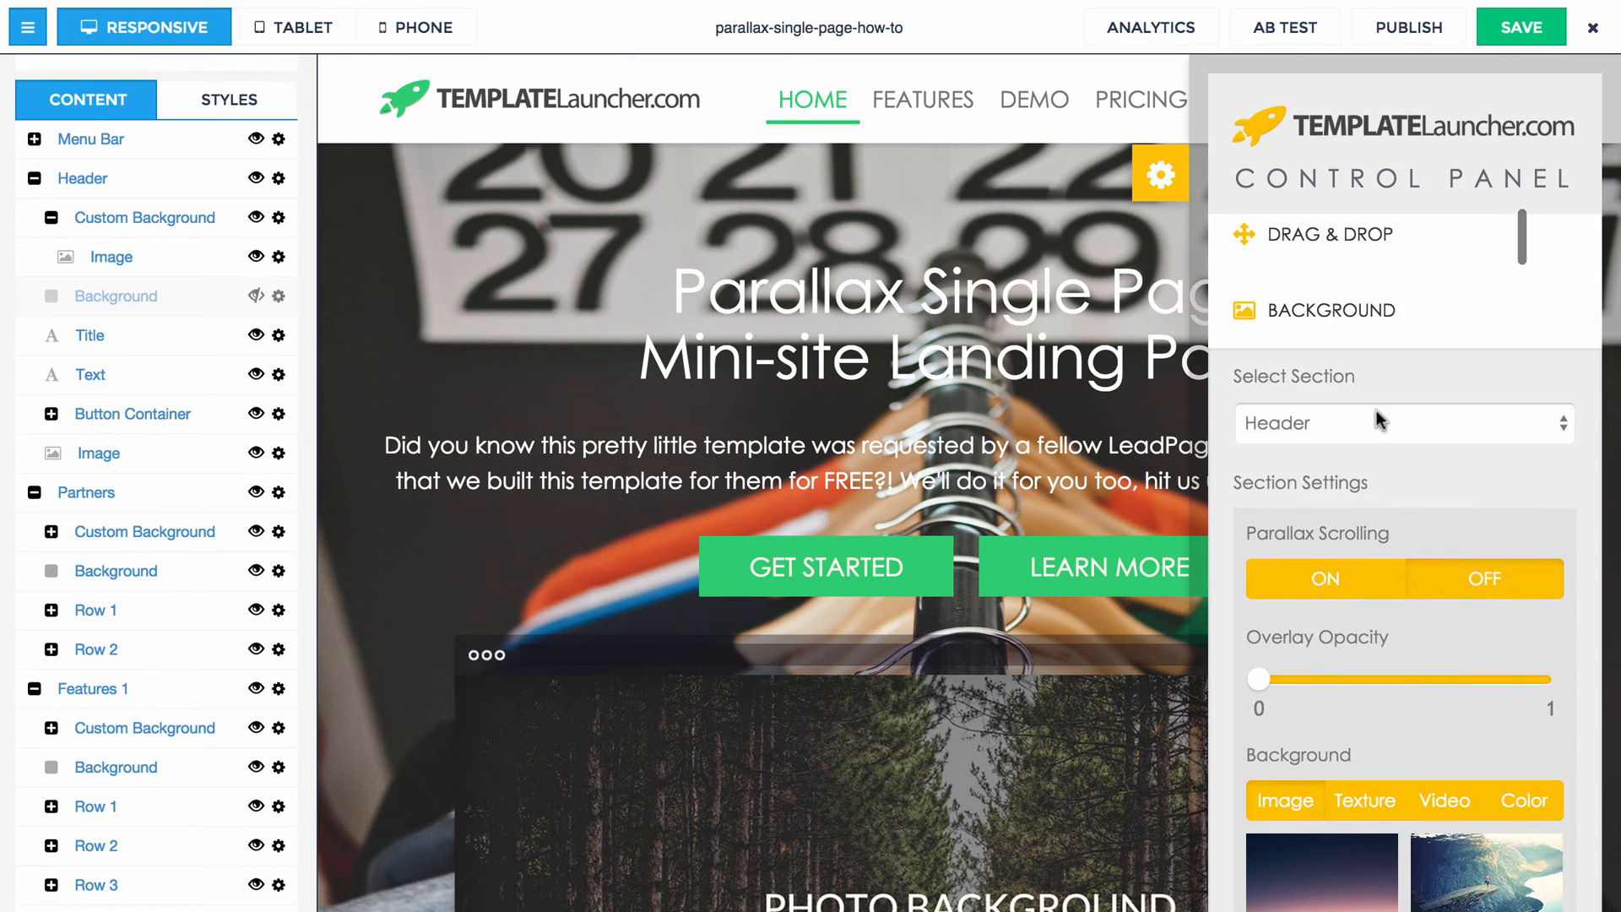
{"action": "left_click_drag", "start_coordinate": [1262, 679], "coordinate": [1421, 678]}
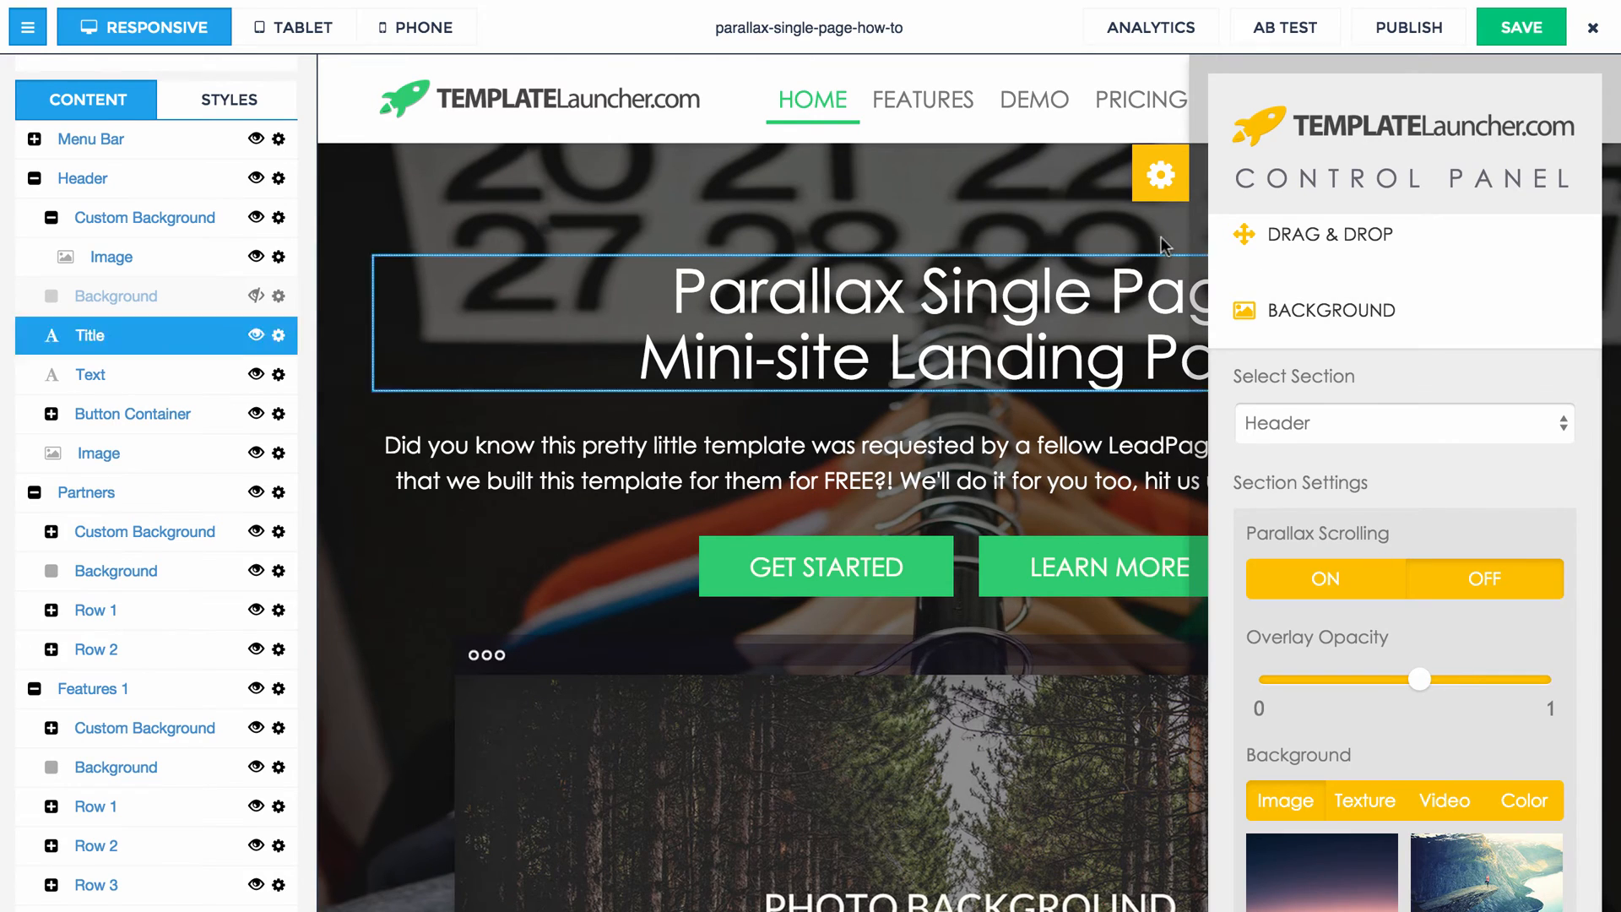
{"action": "left_click", "coordinate": [1160, 184]}
{"action": "scroll", "coordinate": [969, 507], "scroll_direction": "down", "scroll_amount": 10}
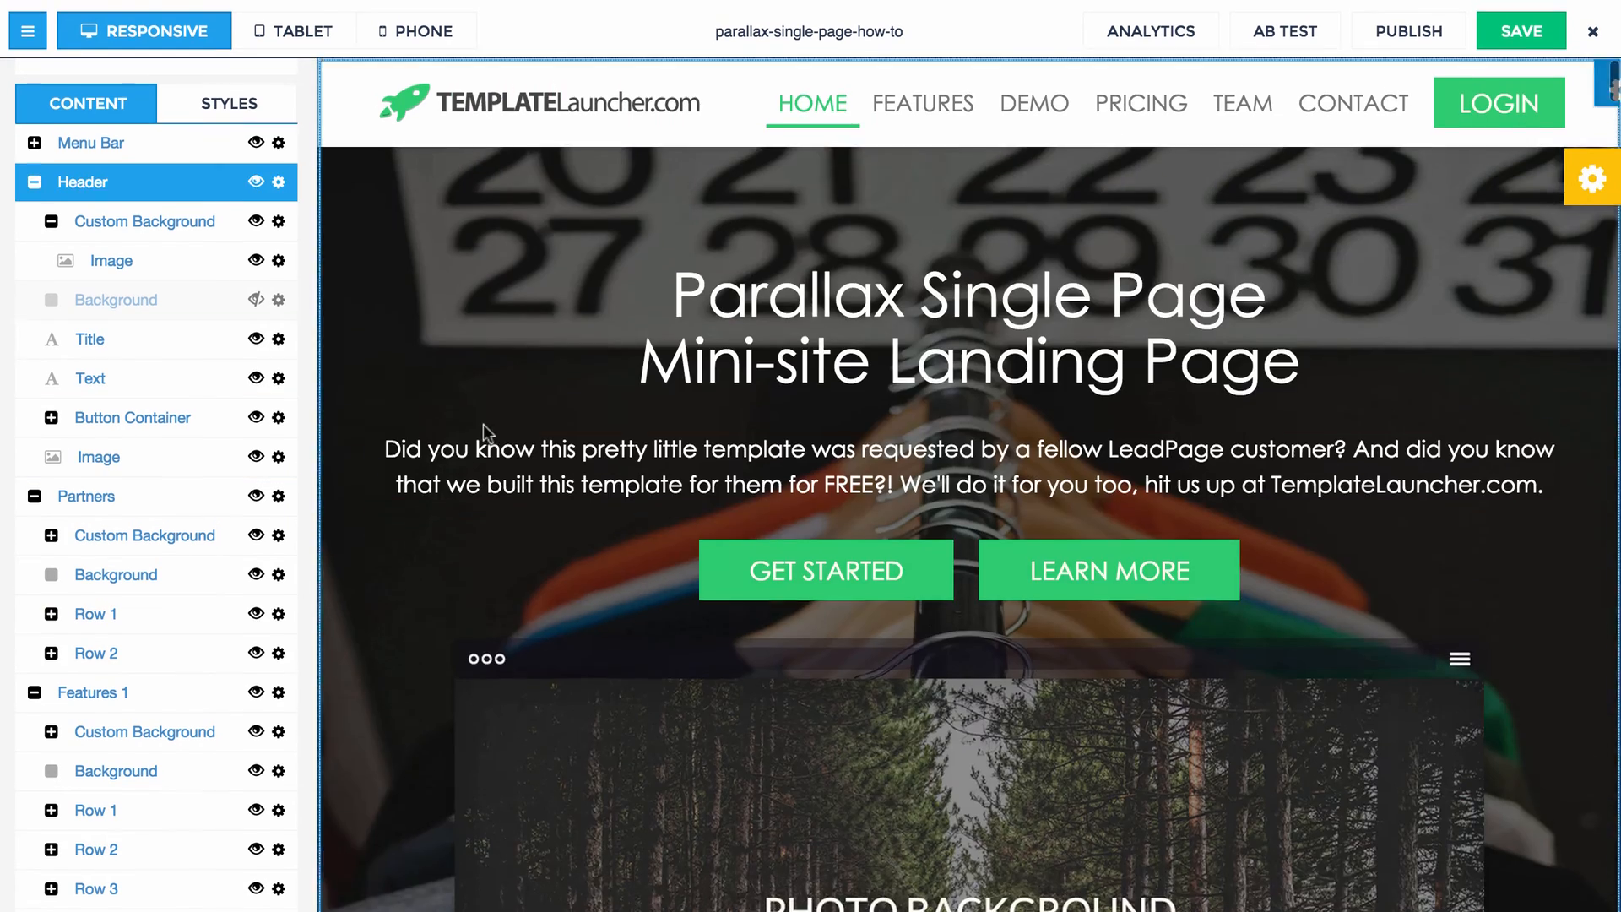
Step: Turn on parallax scrolling for the Header section and preview the effect on the page
{"action": "left_click", "coordinate": [1585, 183]}
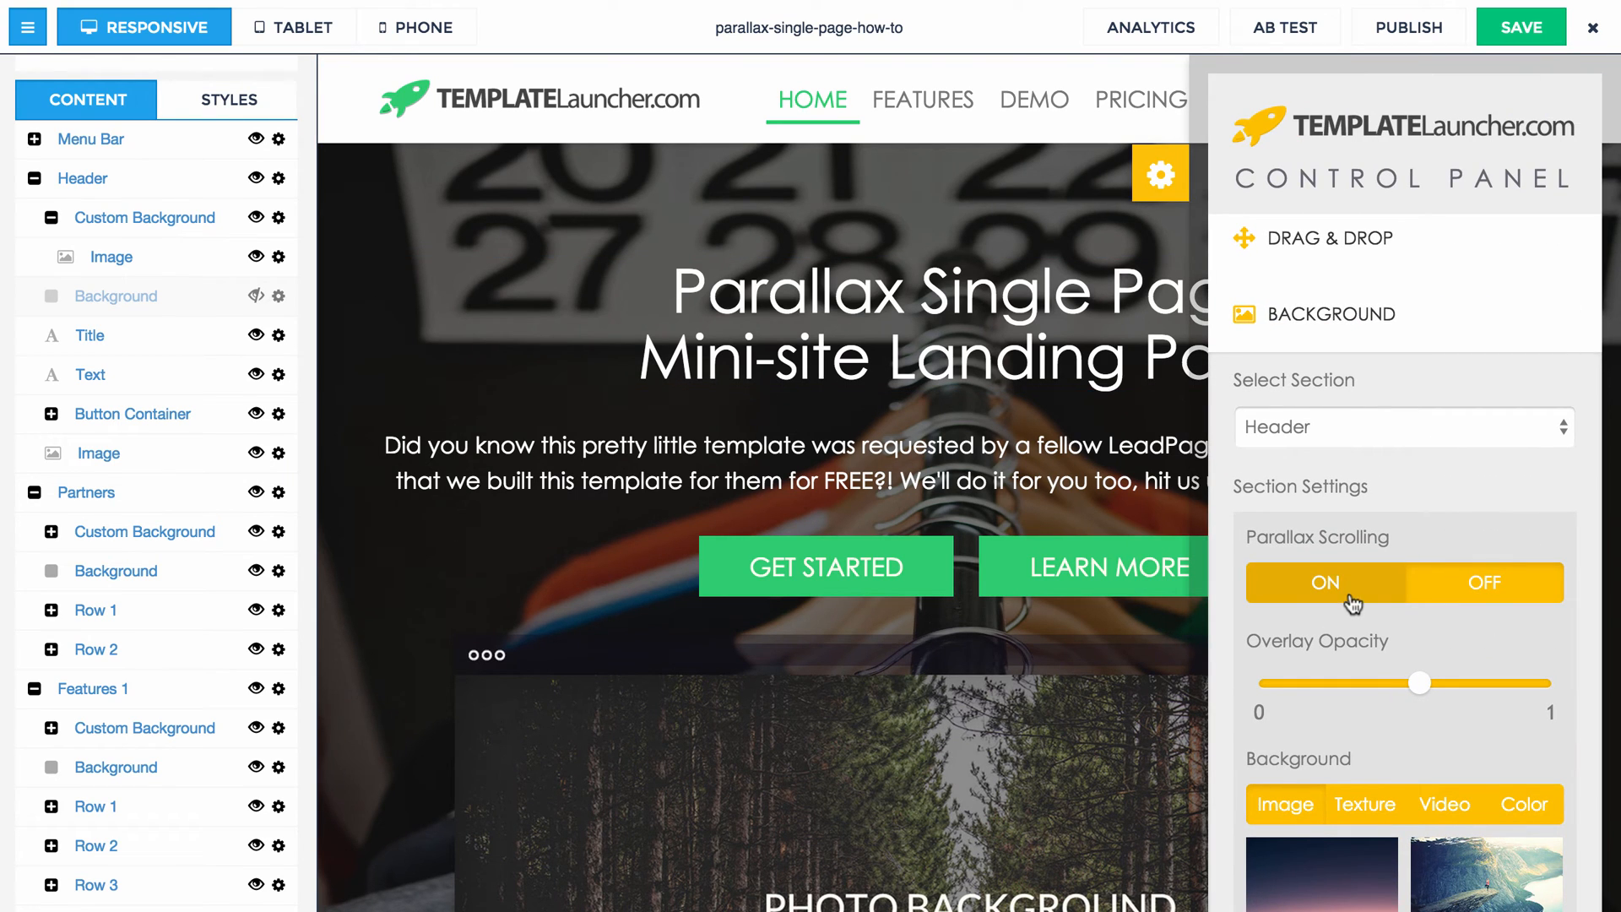
{"action": "scroll", "coordinate": [554, 394], "scroll_direction": "down", "scroll_amount": 4}
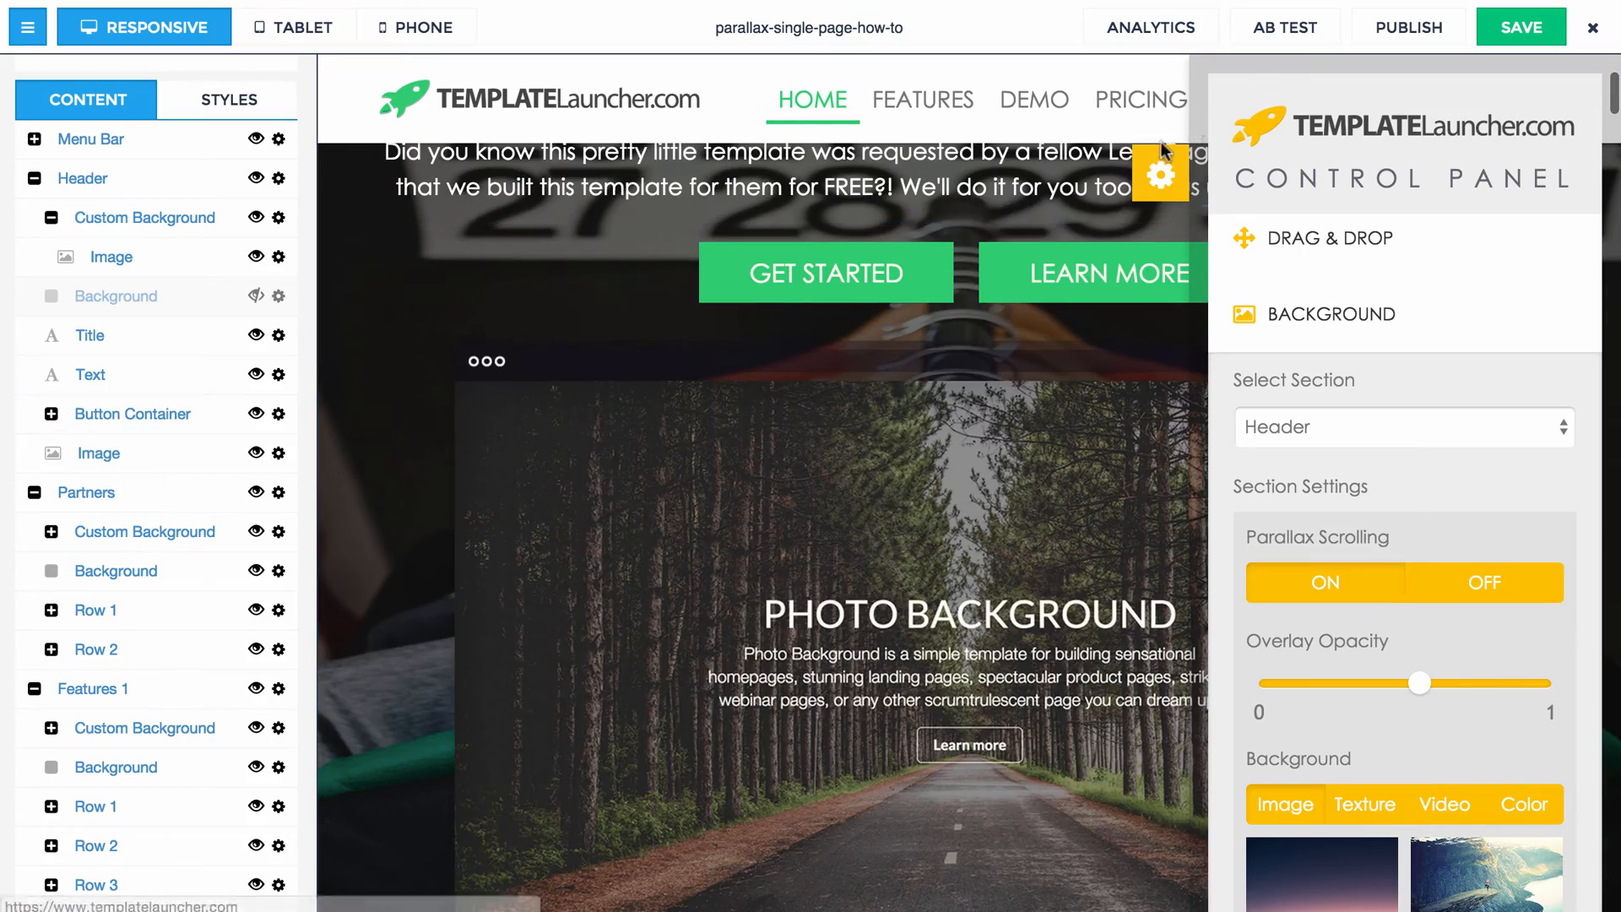
{"action": "scroll", "coordinate": [554, 412], "scroll_direction": "up", "scroll_amount": 3}
{"action": "scroll", "coordinate": [478, 388], "scroll_direction": "down", "scroll_amount": 10}
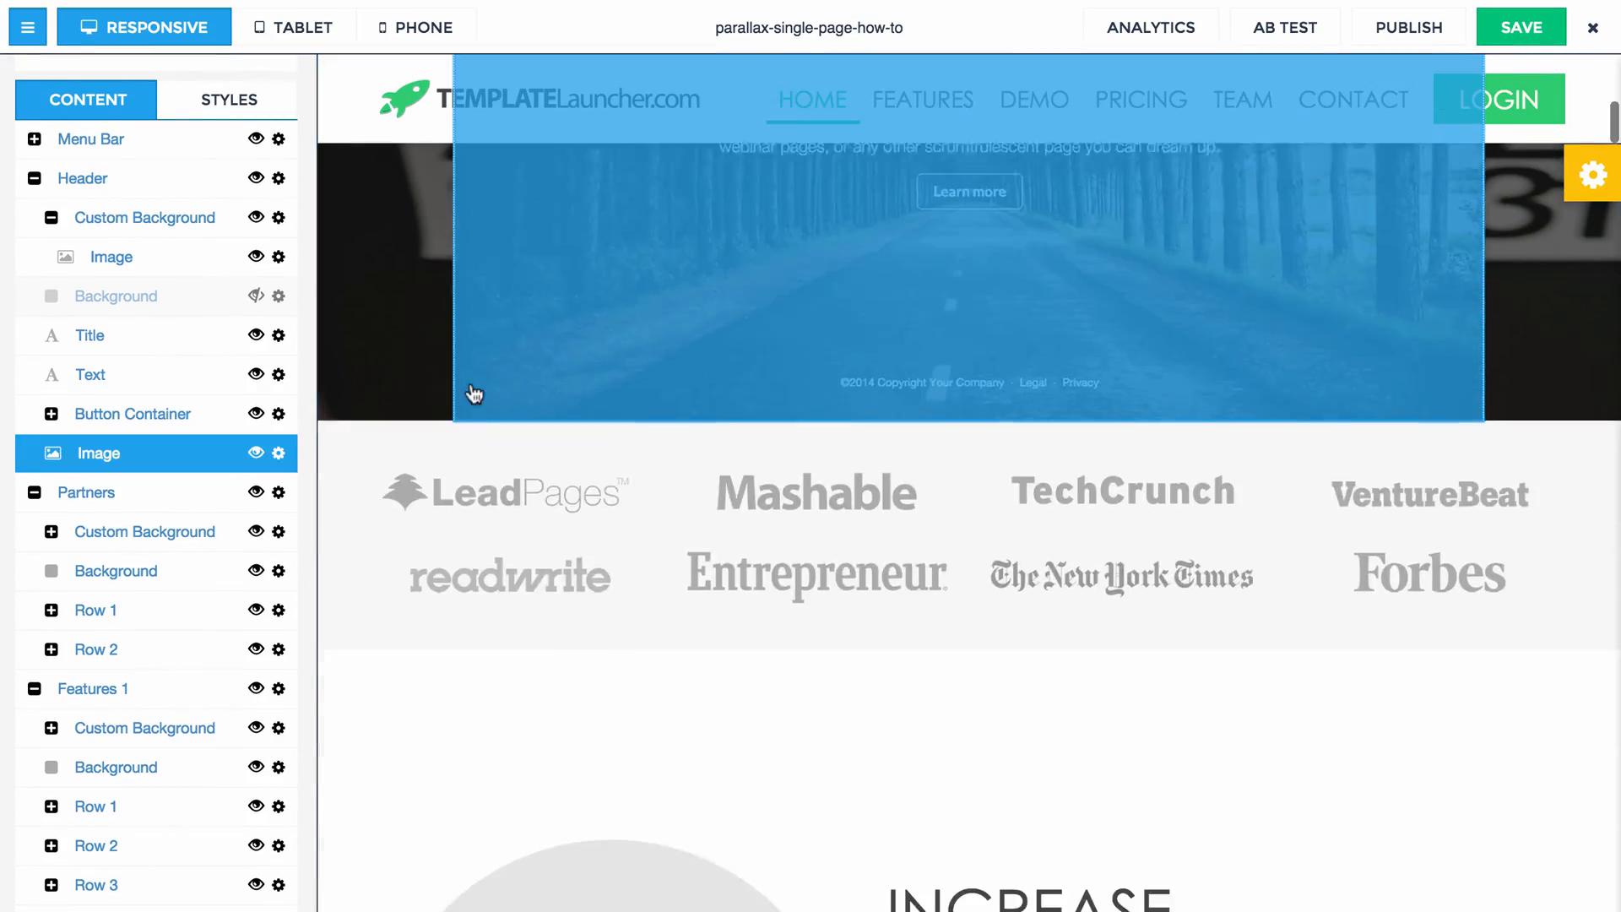
{"action": "scroll", "coordinate": [467, 377], "scroll_direction": "up", "scroll_amount": 10}
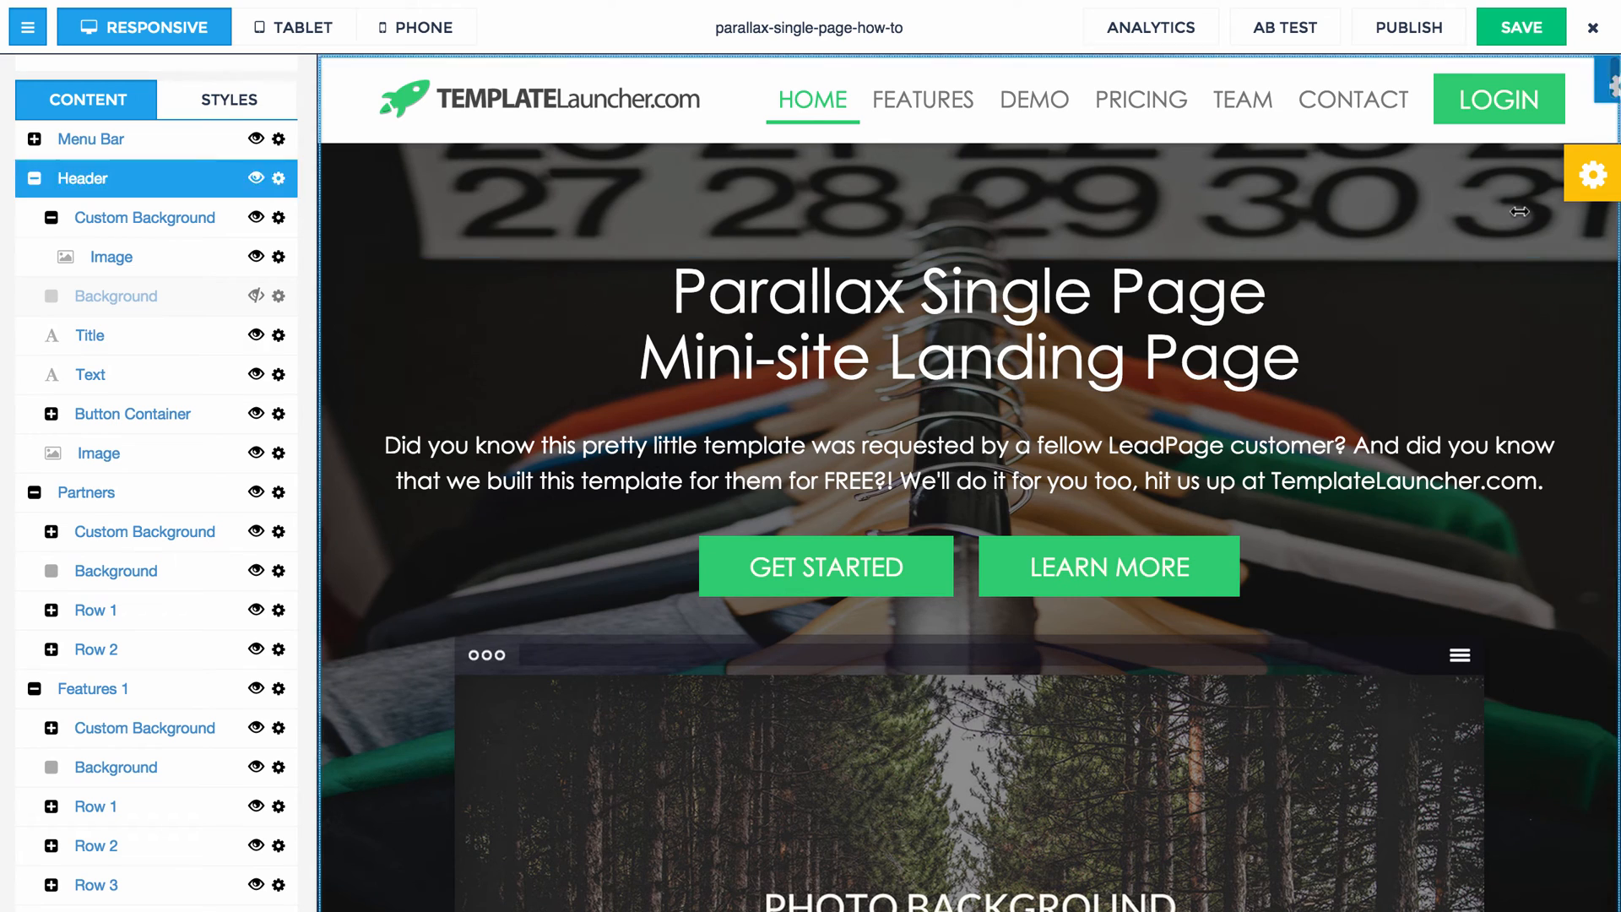
Step: Turn off the Header section's parallax scrolling and close the control panel
{"action": "left_click", "coordinate": [1599, 181]}
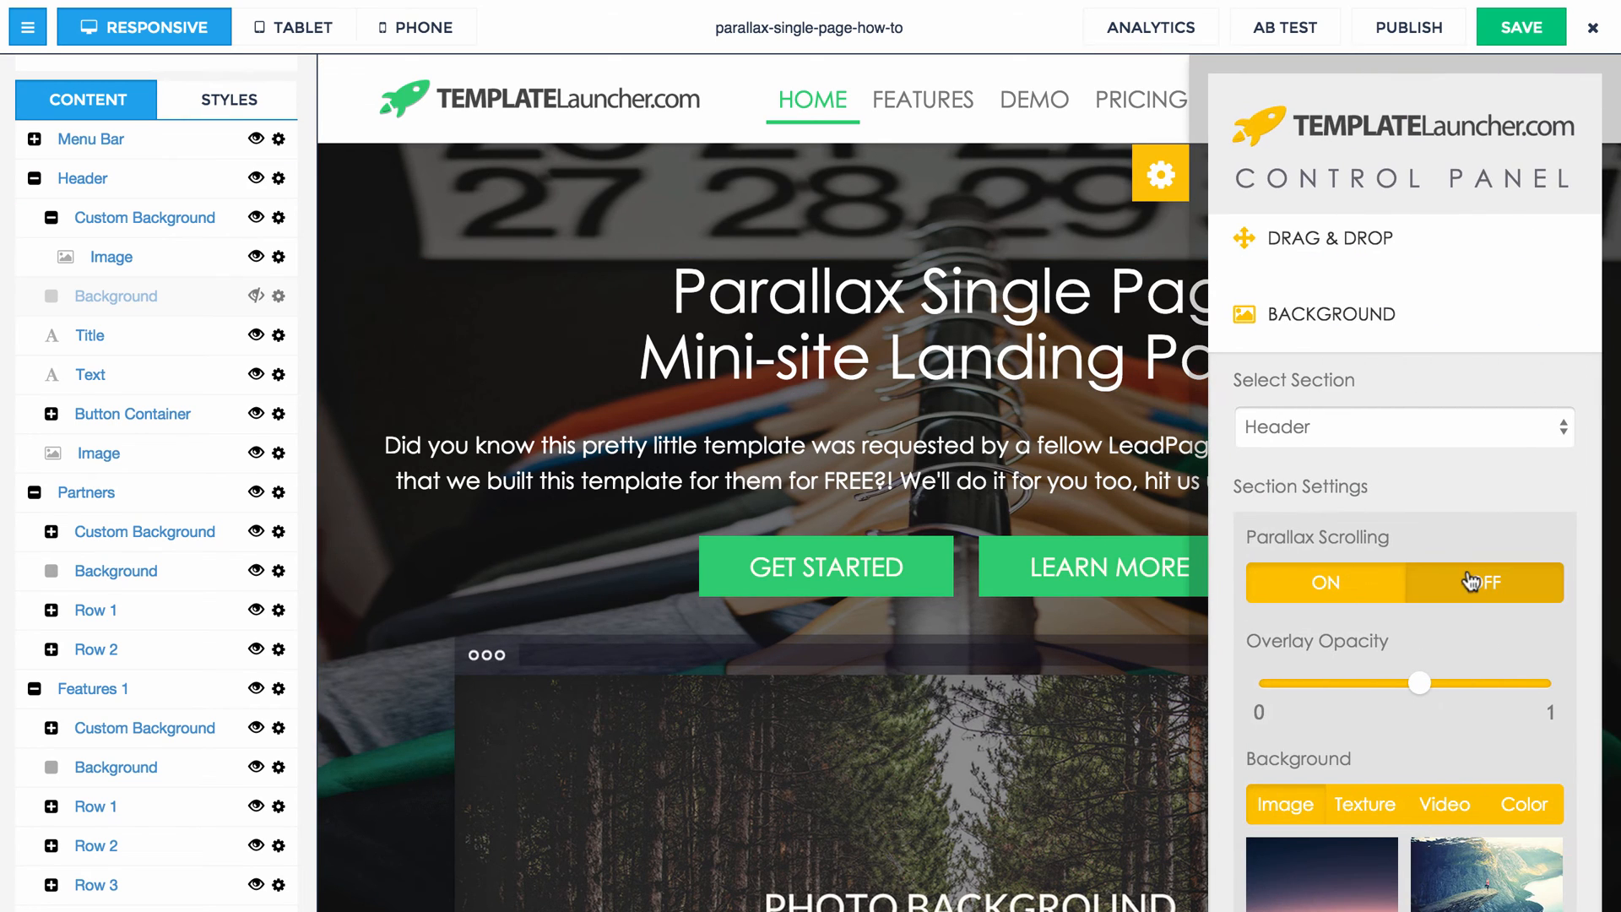
{"action": "left_click", "coordinate": [1373, 587]}
{"action": "left_click", "coordinate": [1433, 601]}
{"action": "left_click", "coordinate": [484, 295]}
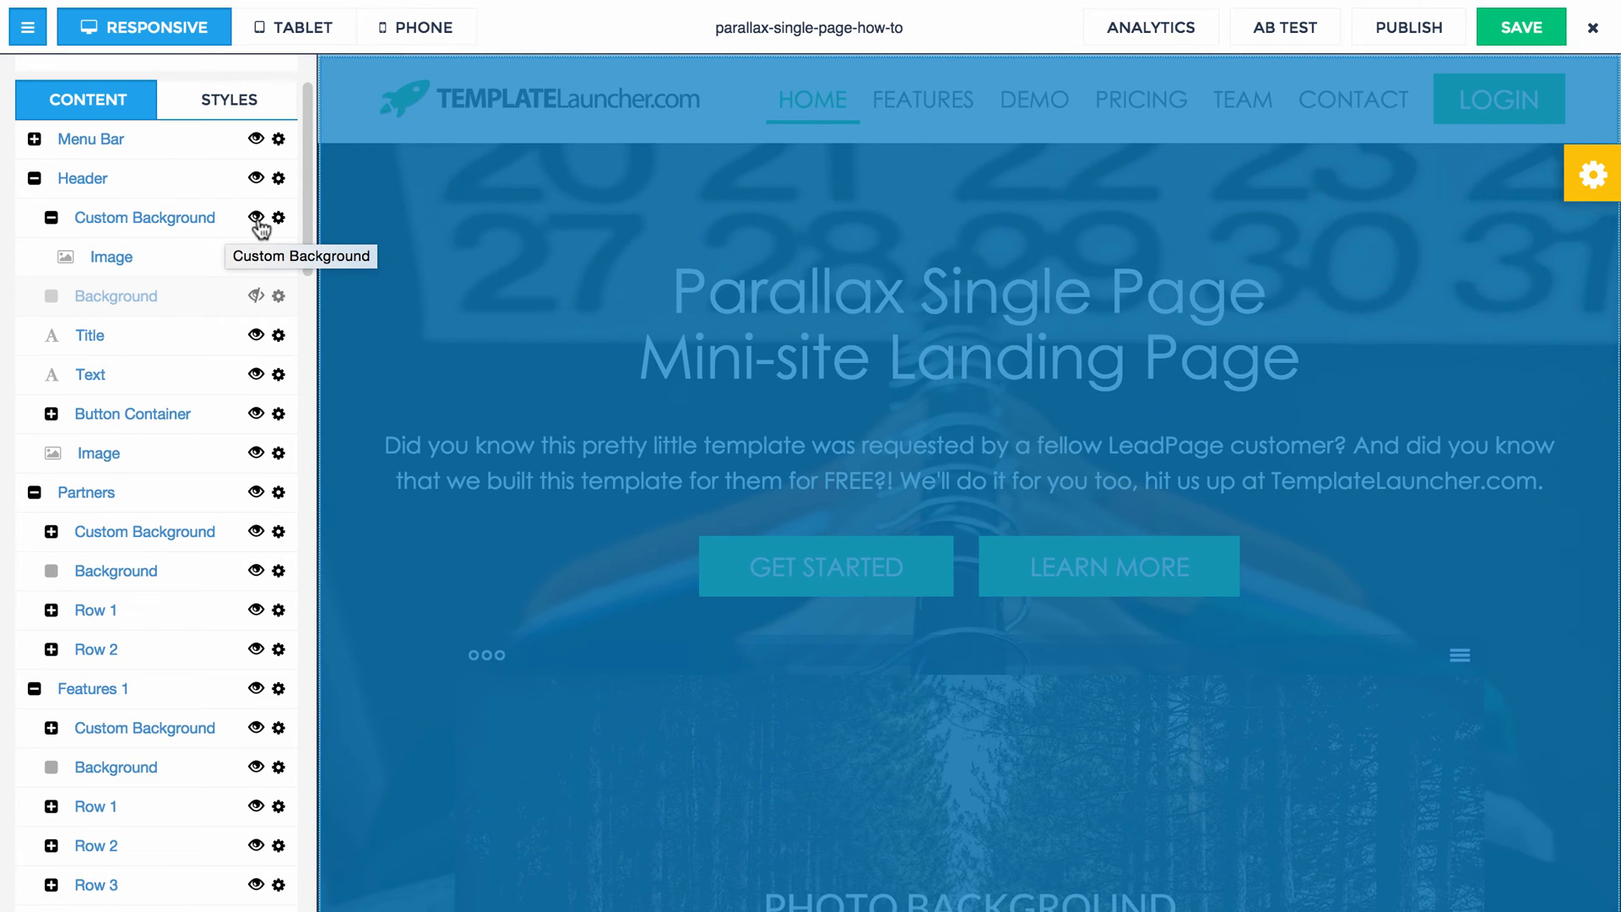
Step: Hide the Header's Custom Background and, after trying light red, set the Header Background style color to white, #ffffff
{"action": "left_click", "coordinate": [258, 221]}
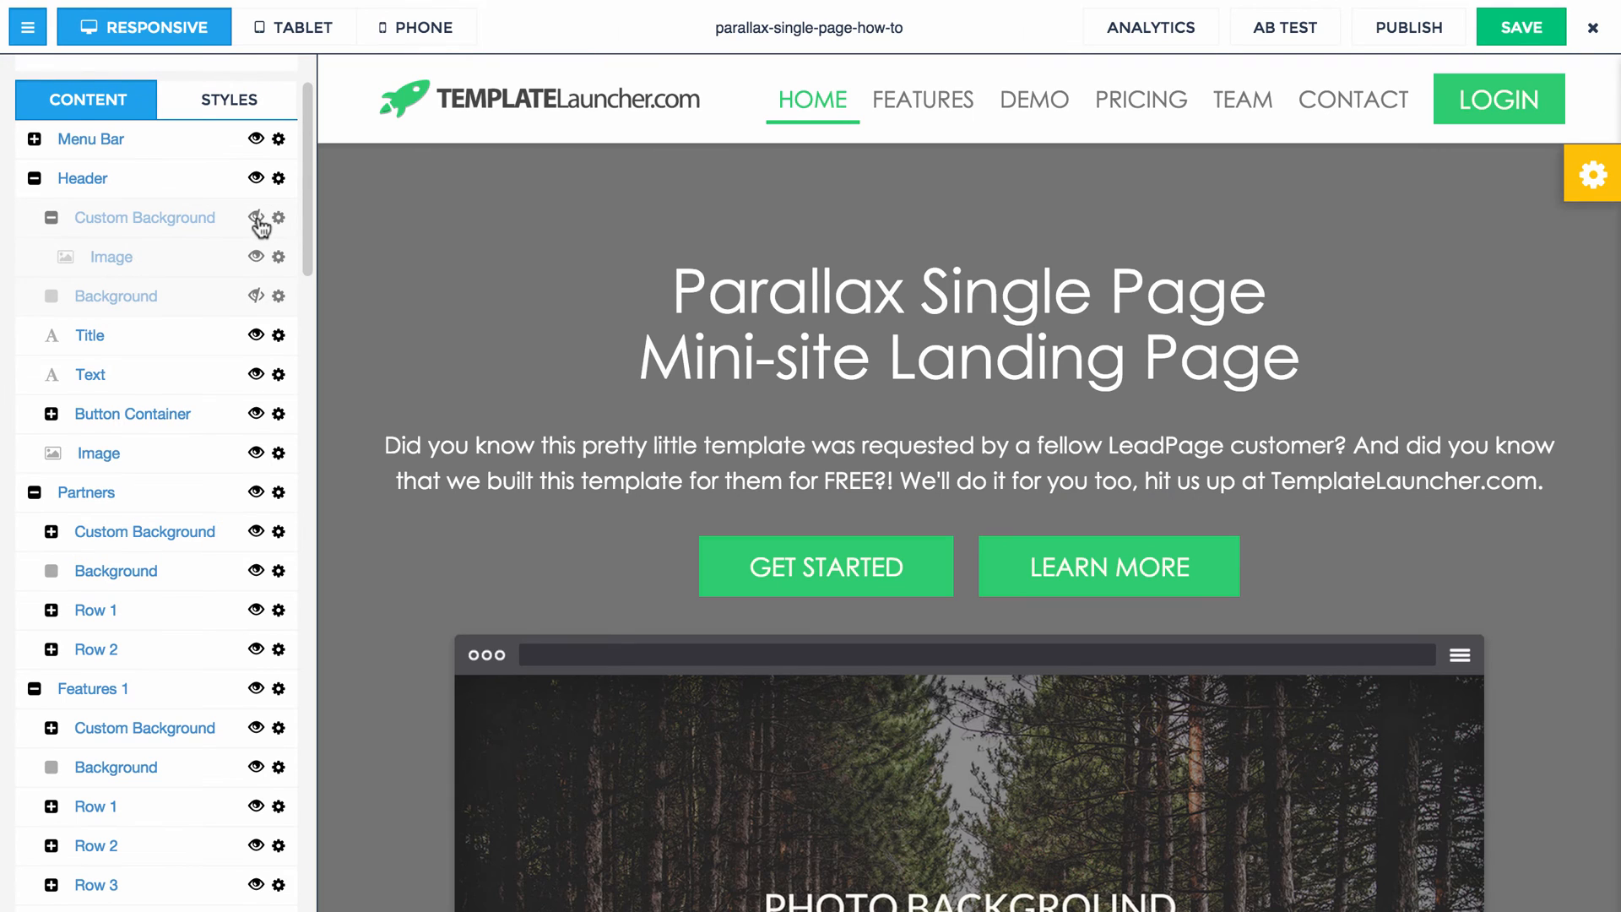
{"action": "left_click", "coordinate": [224, 103]}
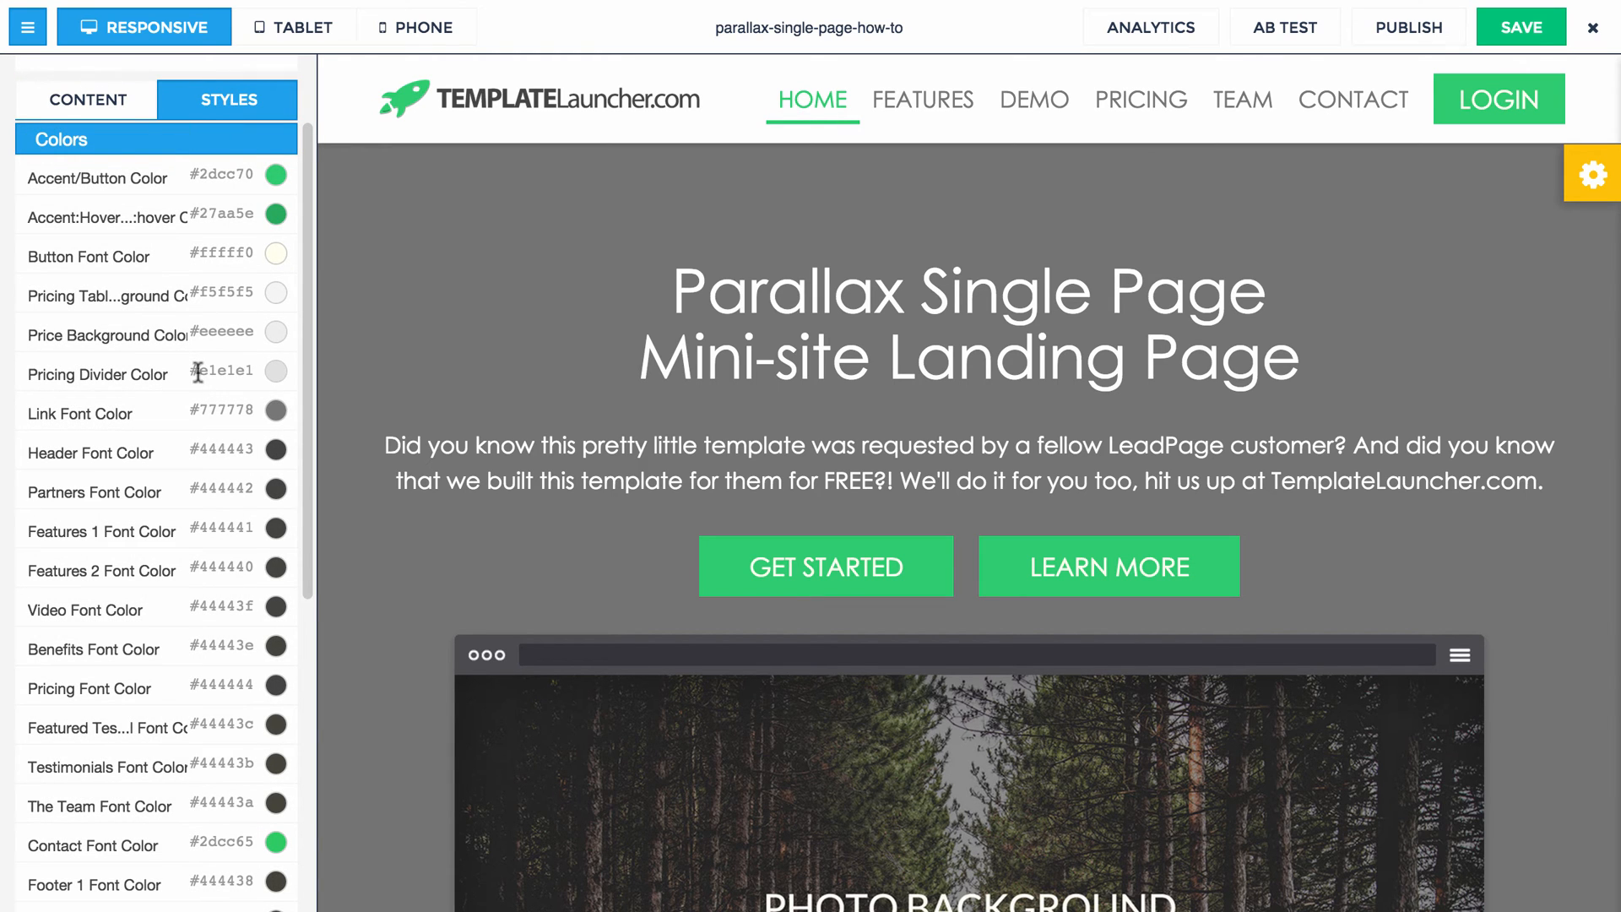
{"action": "scroll", "coordinate": [197, 372], "scroll_direction": "down", "scroll_amount": 6}
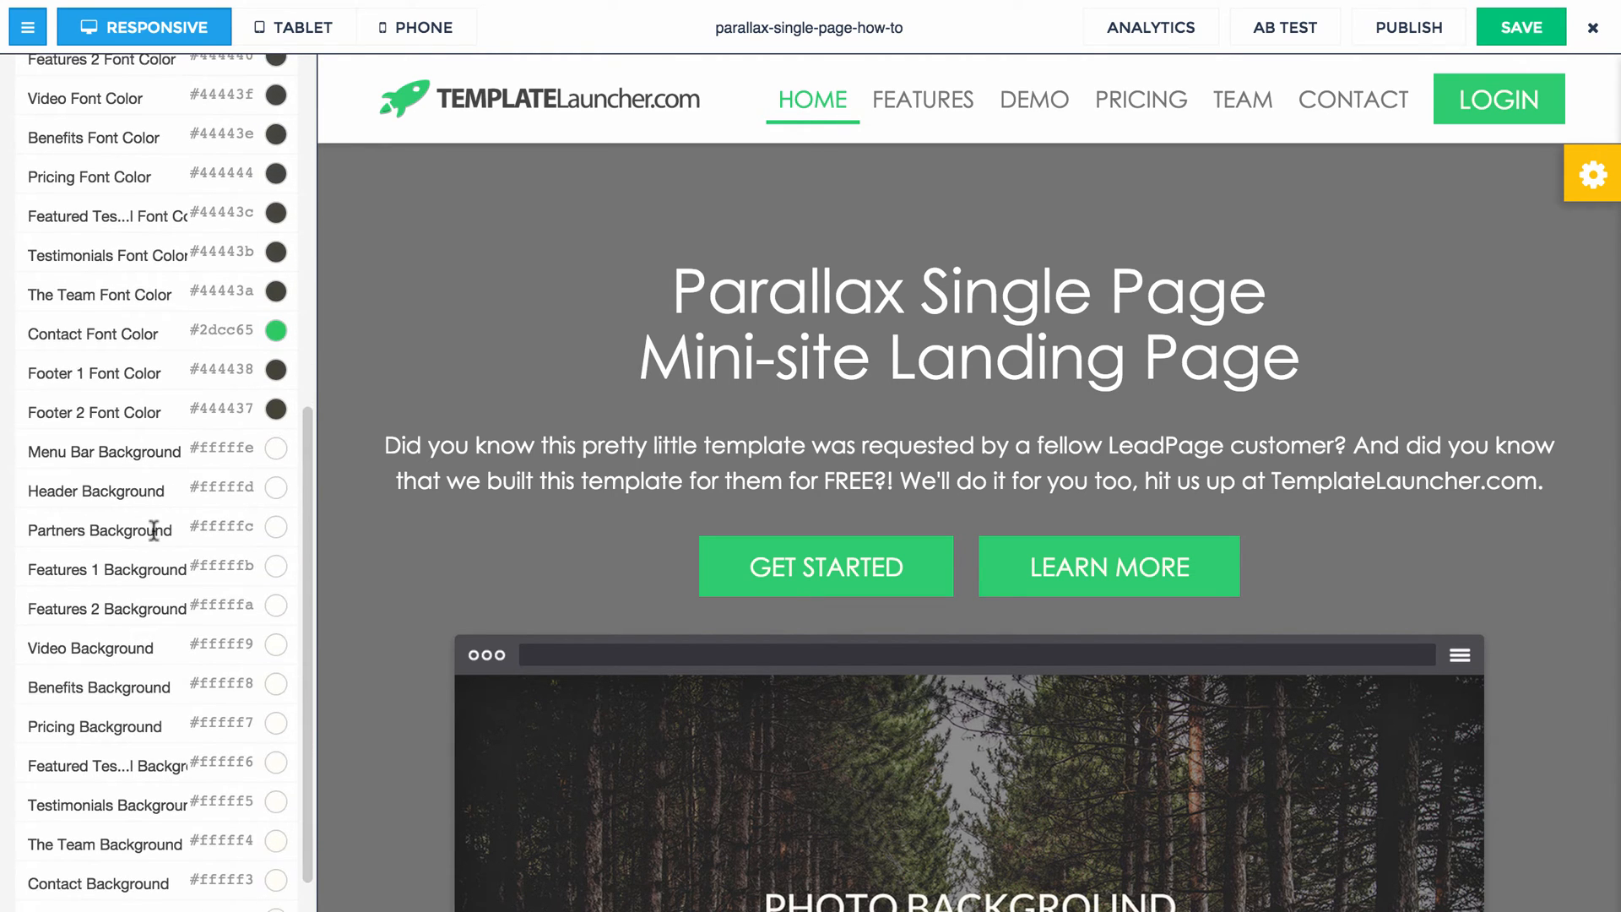
{"action": "left_click", "coordinate": [218, 487]}
{"action": "mouse_move", "coordinate": [211, 395]}
{"action": "left_mouse_down"}
{"action": "mouse_move", "coordinate": [189, 301]}
{"action": "mouse_move", "coordinate": [44, 270]}
{"action": "mouse_move", "coordinate": [137, 295]}
{"action": "left_mouse_up"}
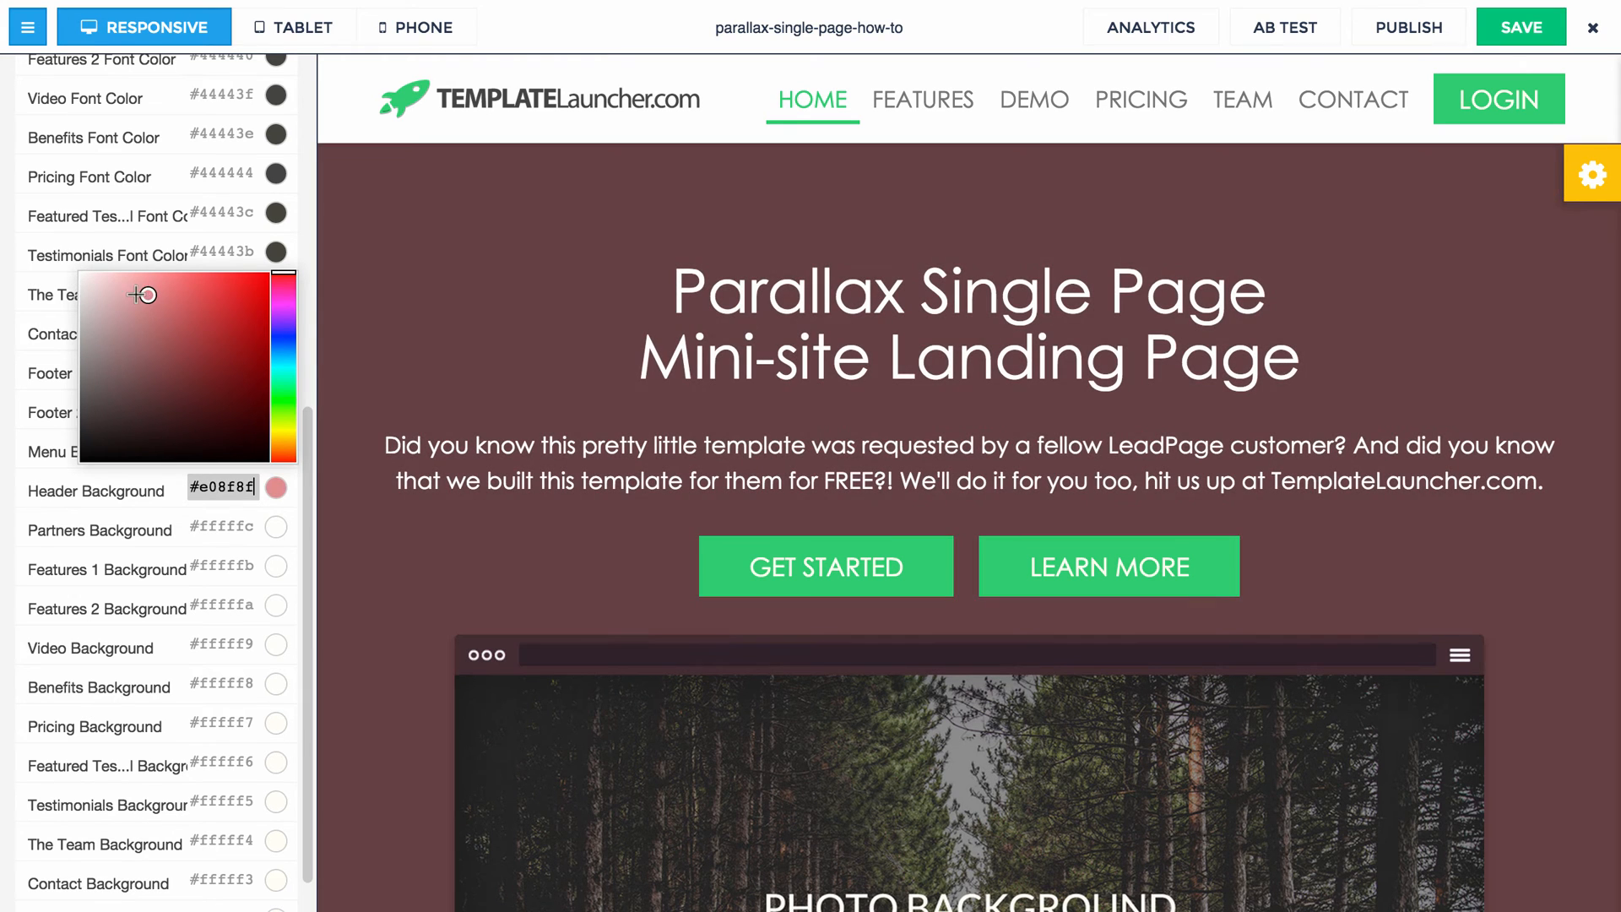
{"action": "left_click_drag", "start_coordinate": [41, 281], "coordinate": [29, 272]}
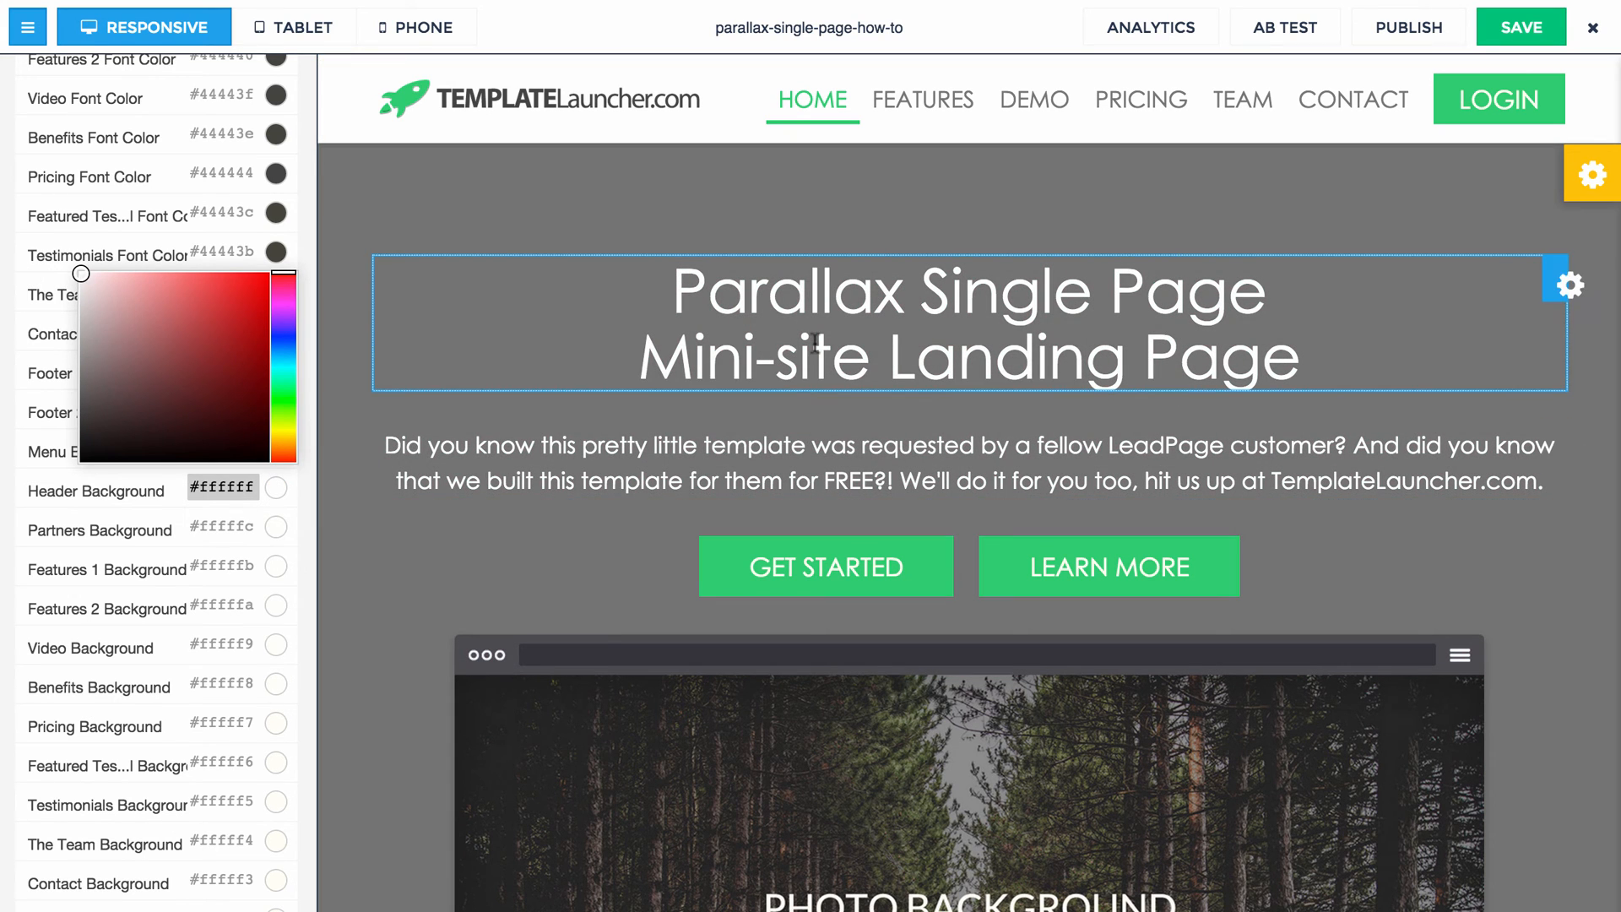
Step: Lower the Header section's overlay opacity to 0 in the control panel and close the panel
{"action": "left_click", "coordinate": [1592, 175]}
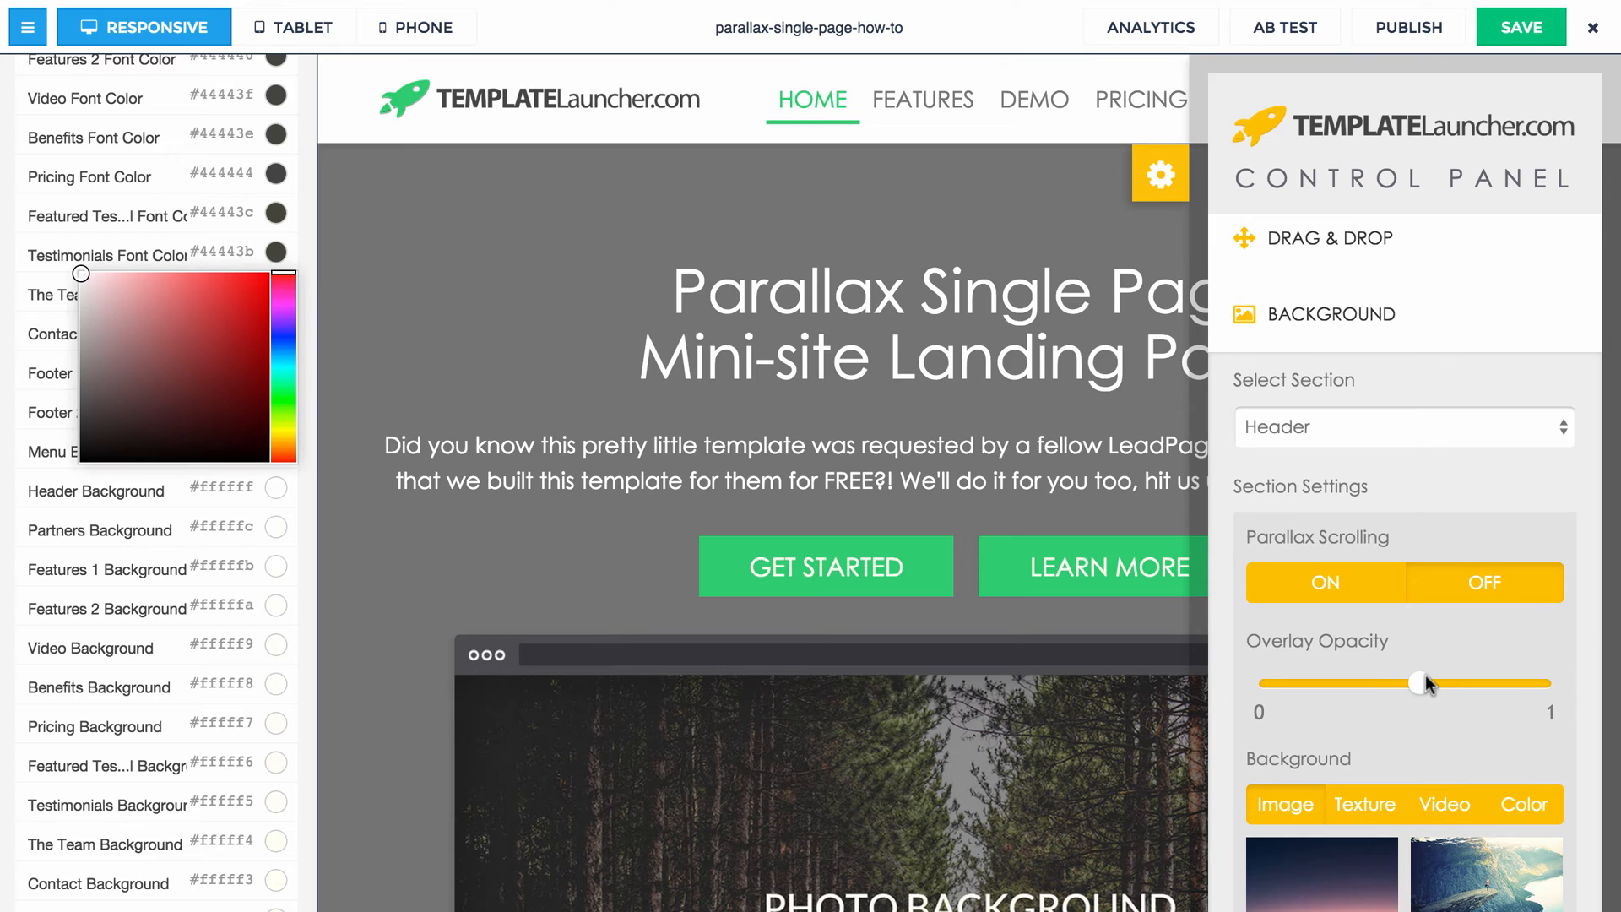
{"action": "left_click_drag", "start_coordinate": [1419, 683], "coordinate": [1257, 683]}
{"action": "left_click", "coordinate": [1162, 184]}
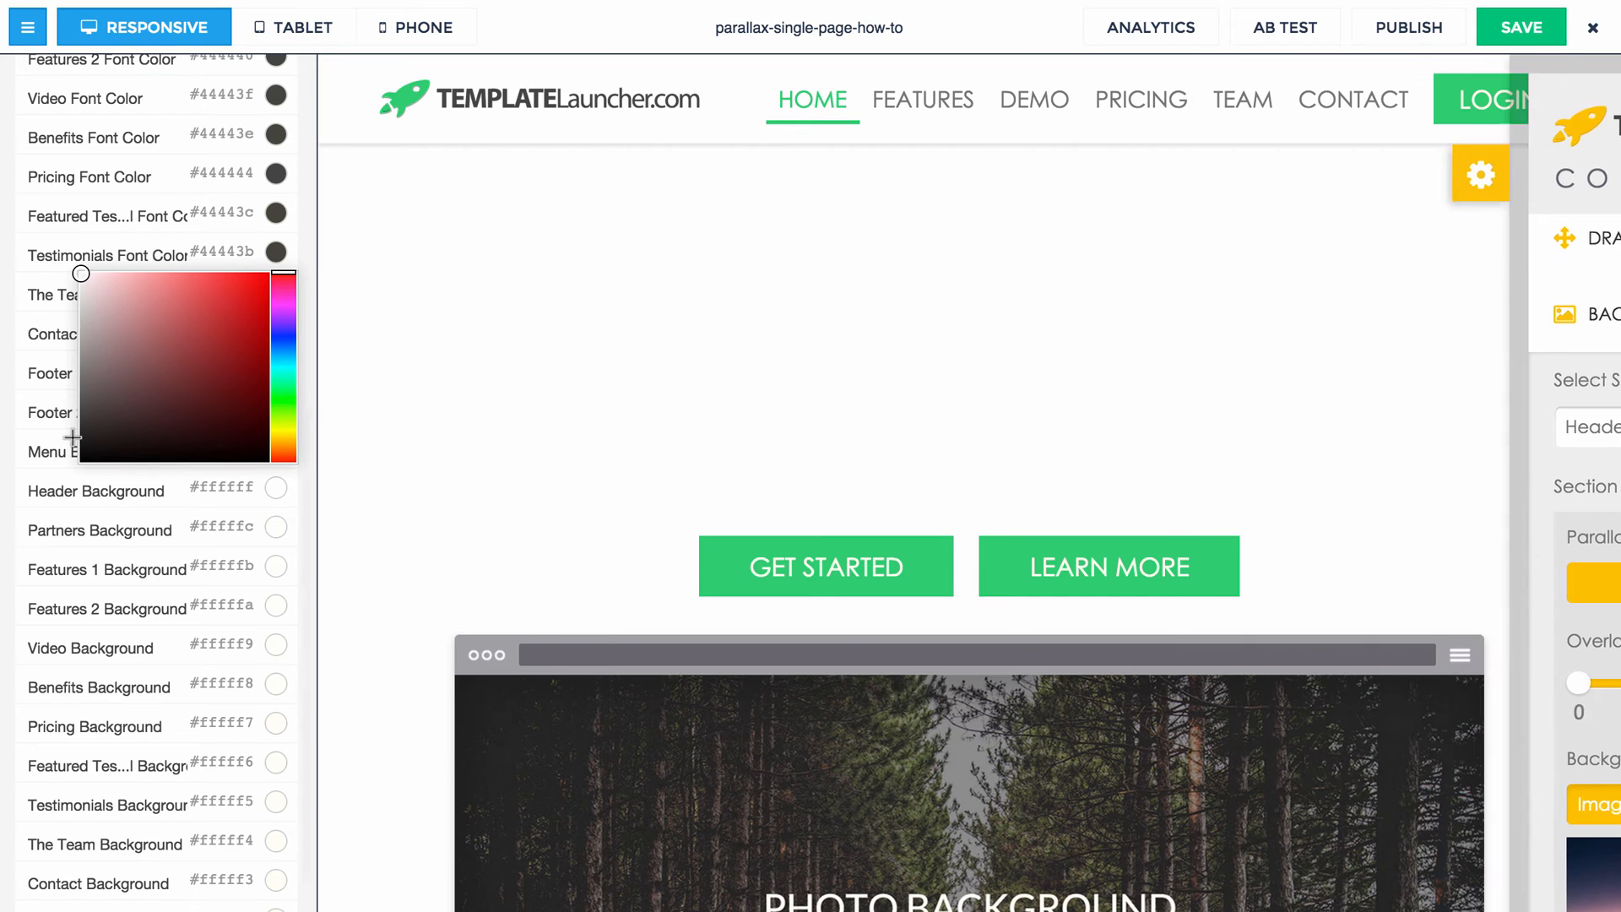
Step: Set the Header Background style color to bright red, #fc0303, and check the Header's background layers in the content list
{"action": "left_click_drag", "start_coordinate": [201, 398], "coordinate": [234, 302]}
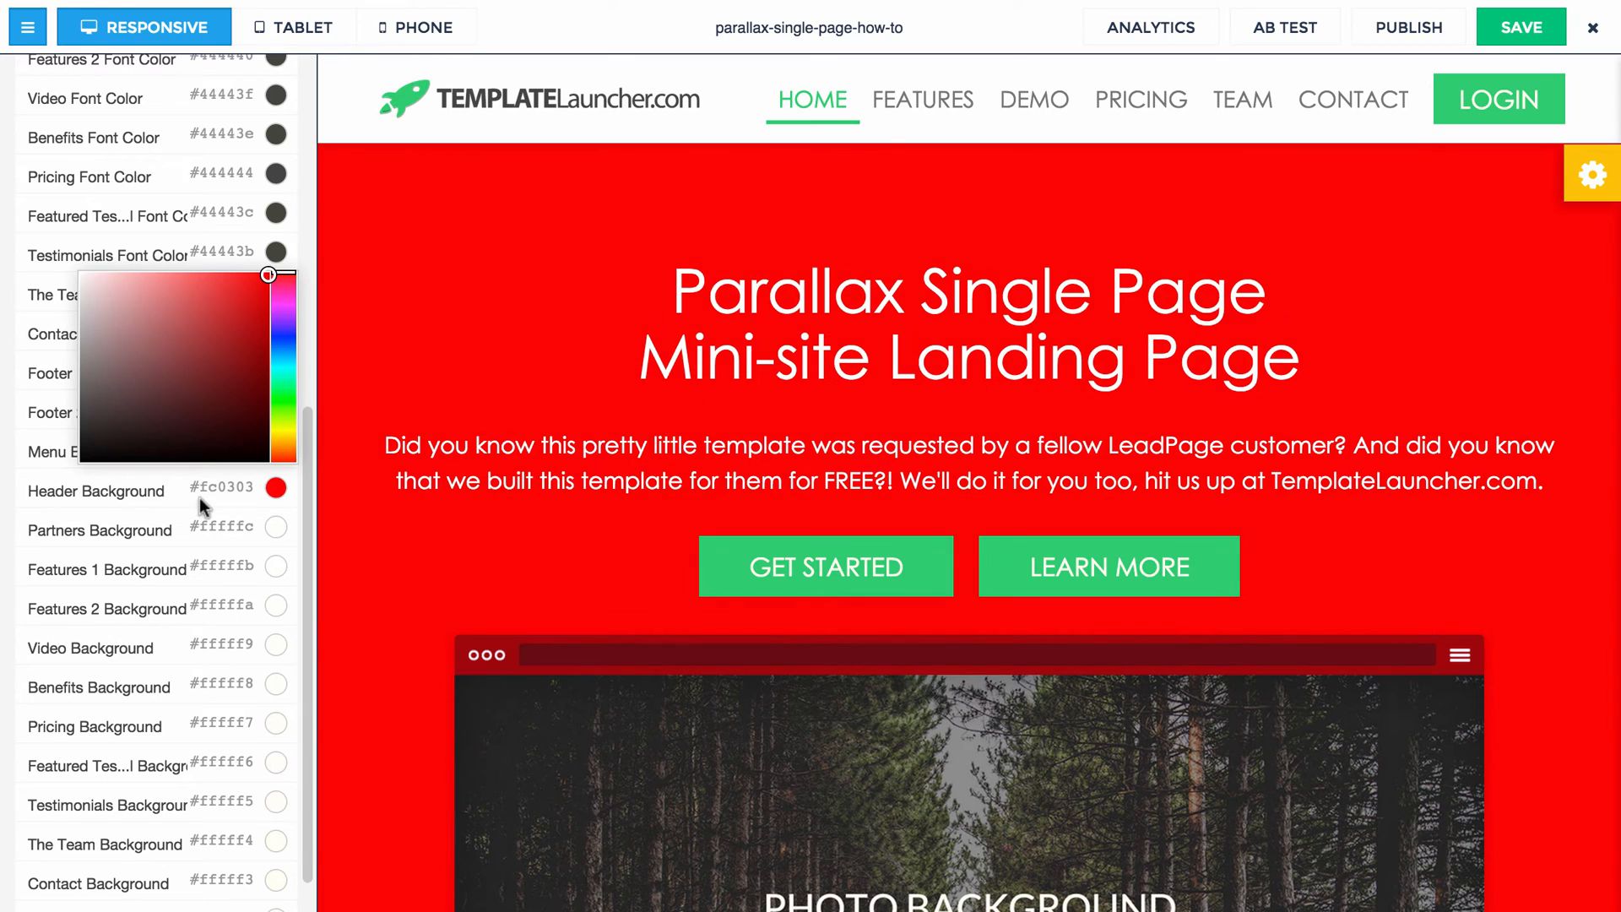
{"action": "left_click", "coordinate": [180, 504]}
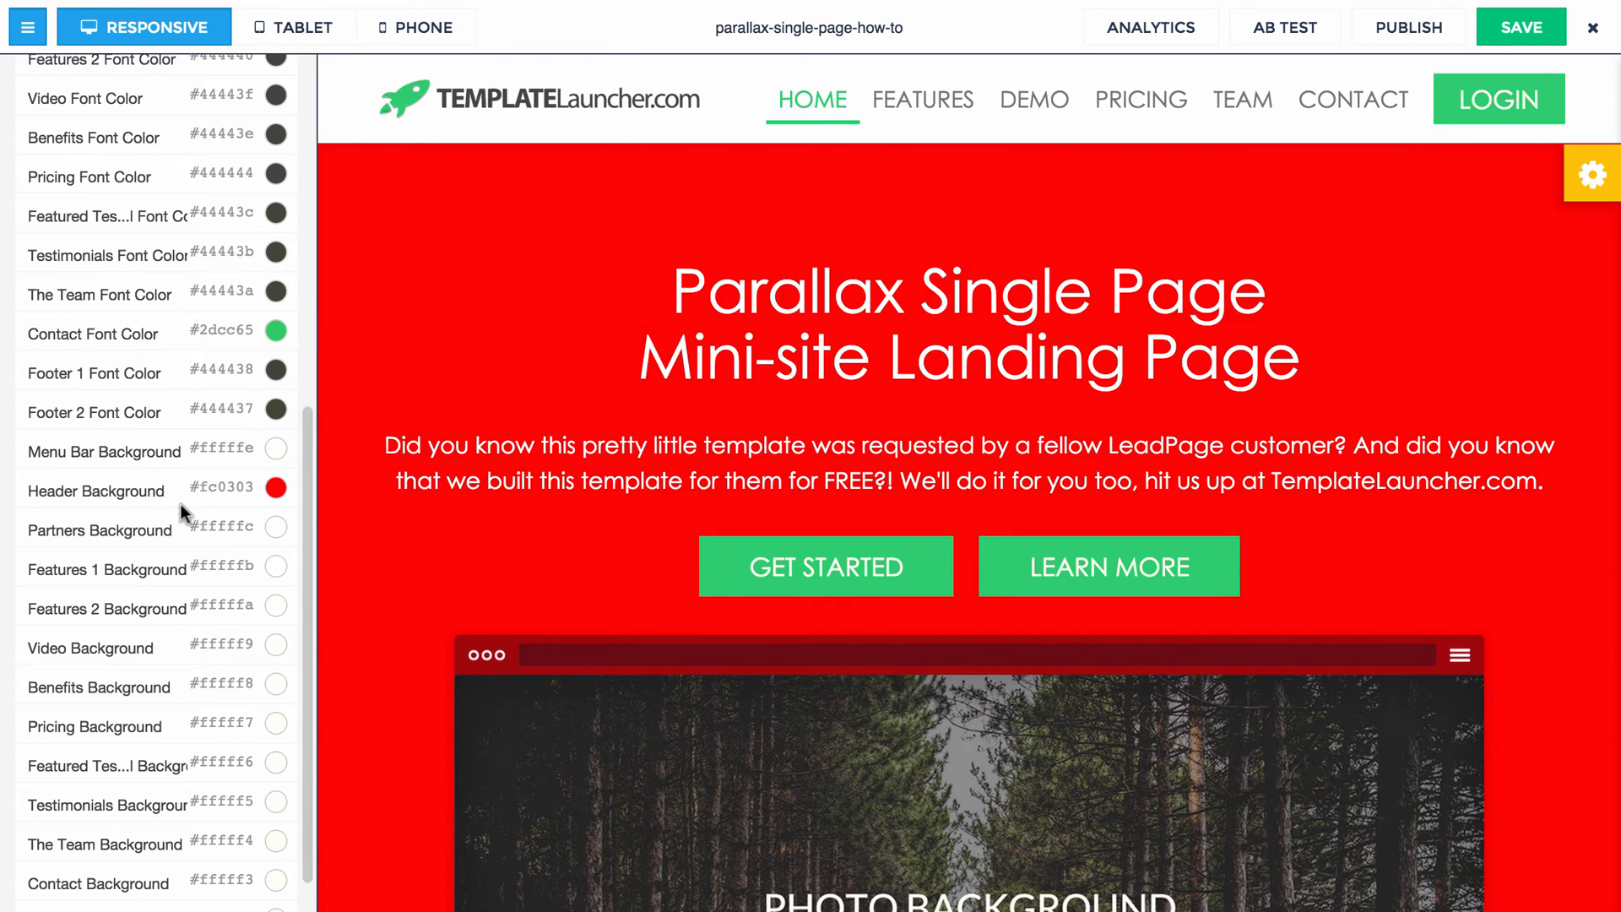
{"action": "scroll", "coordinate": [192, 380], "scroll_direction": "up", "scroll_amount": 10}
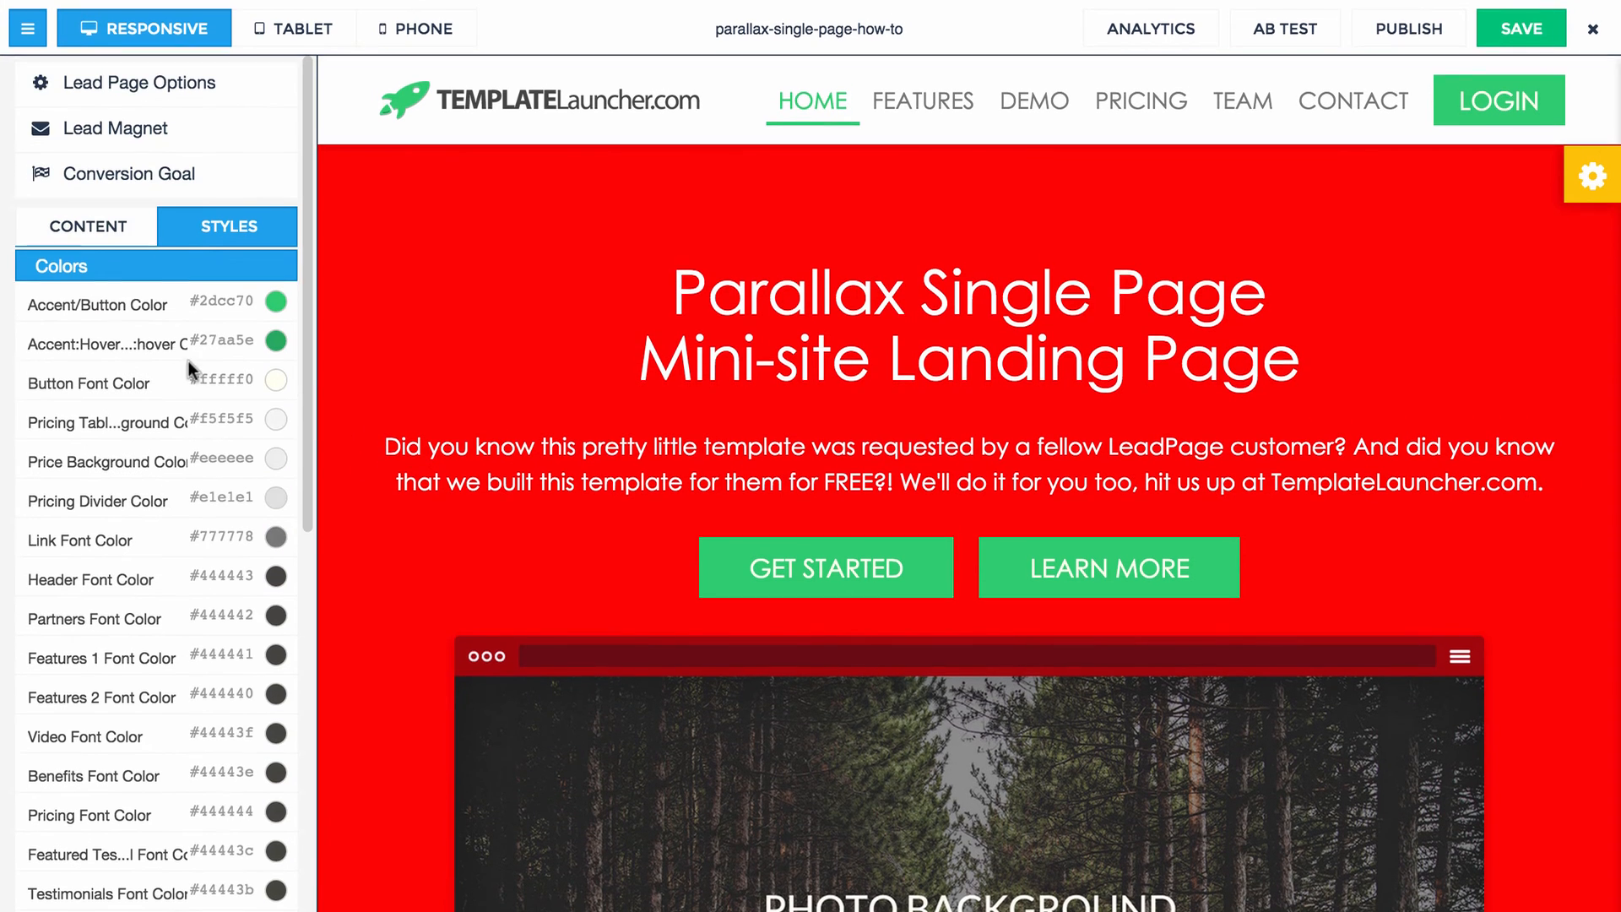
{"action": "left_click", "coordinate": [103, 243]}
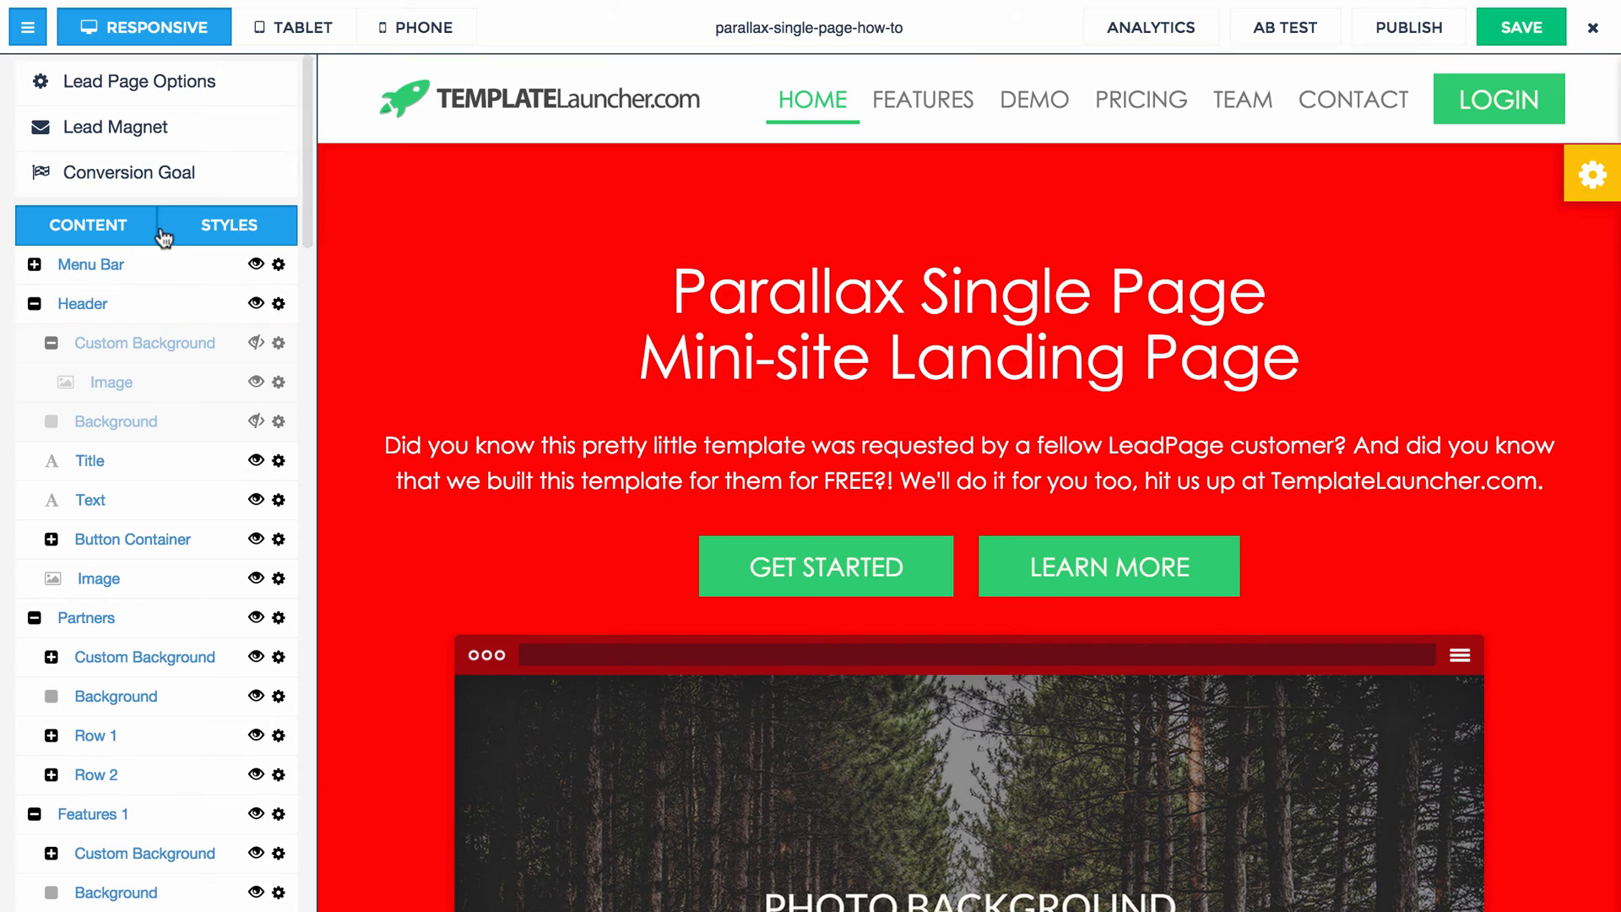
{"action": "left_click", "coordinate": [189, 227]}
Step: Set the Header Background style color to bright green, #09ed28
{"action": "scroll", "coordinate": [222, 372], "scroll_direction": "down", "scroll_amount": 8}
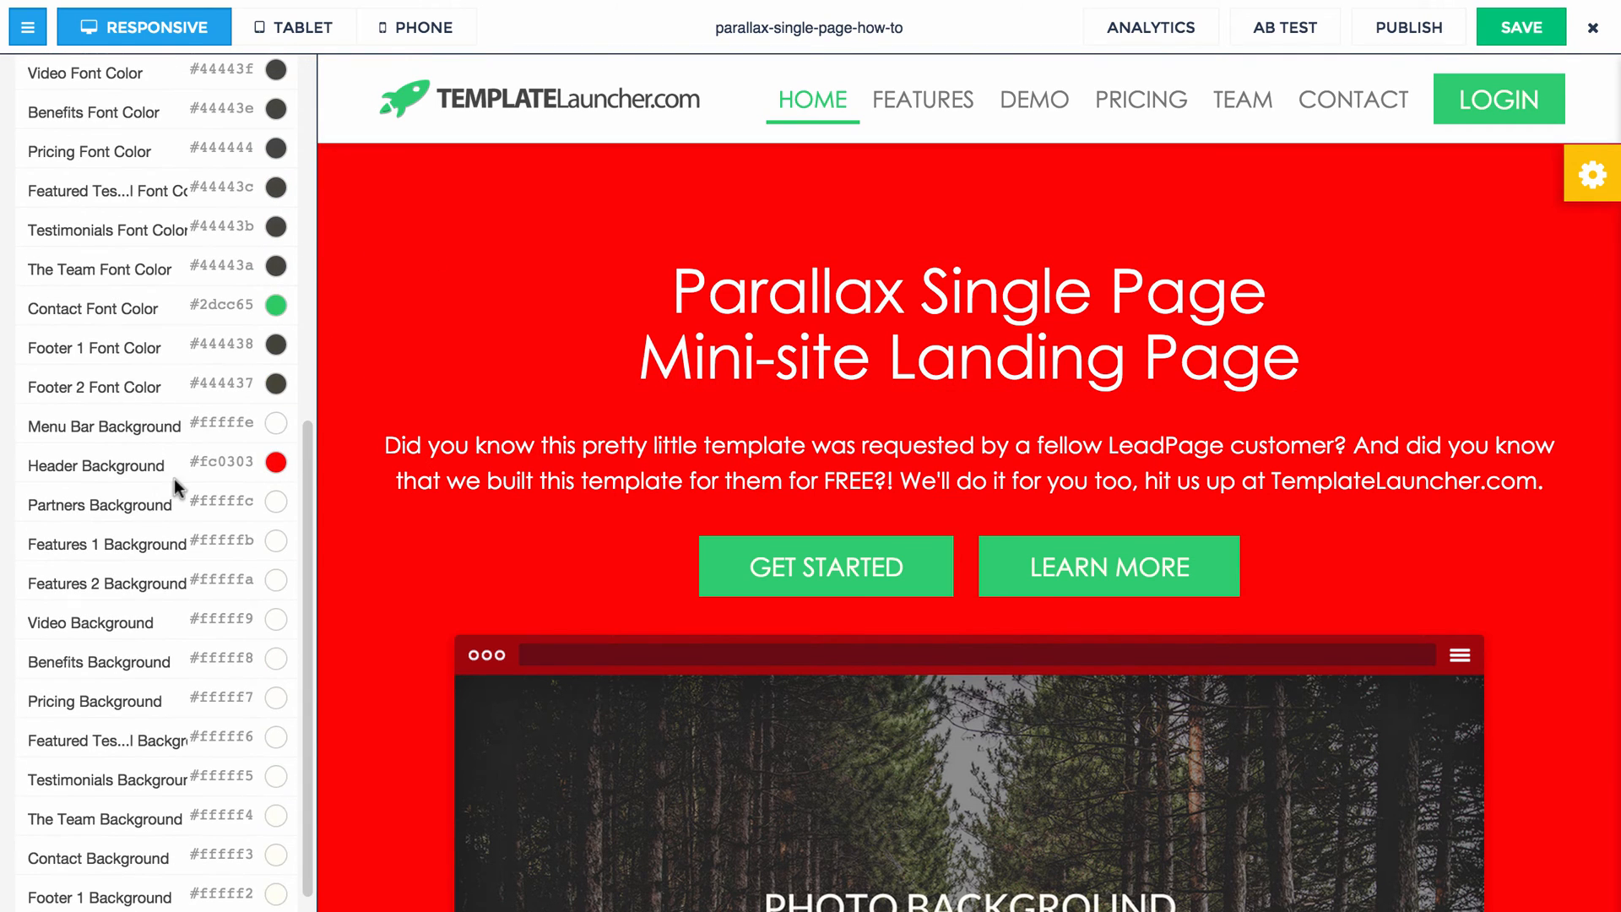
{"action": "left_click", "coordinate": [226, 461]}
{"action": "left_click", "coordinate": [193, 378]}
{"action": "left_click", "coordinate": [274, 363]}
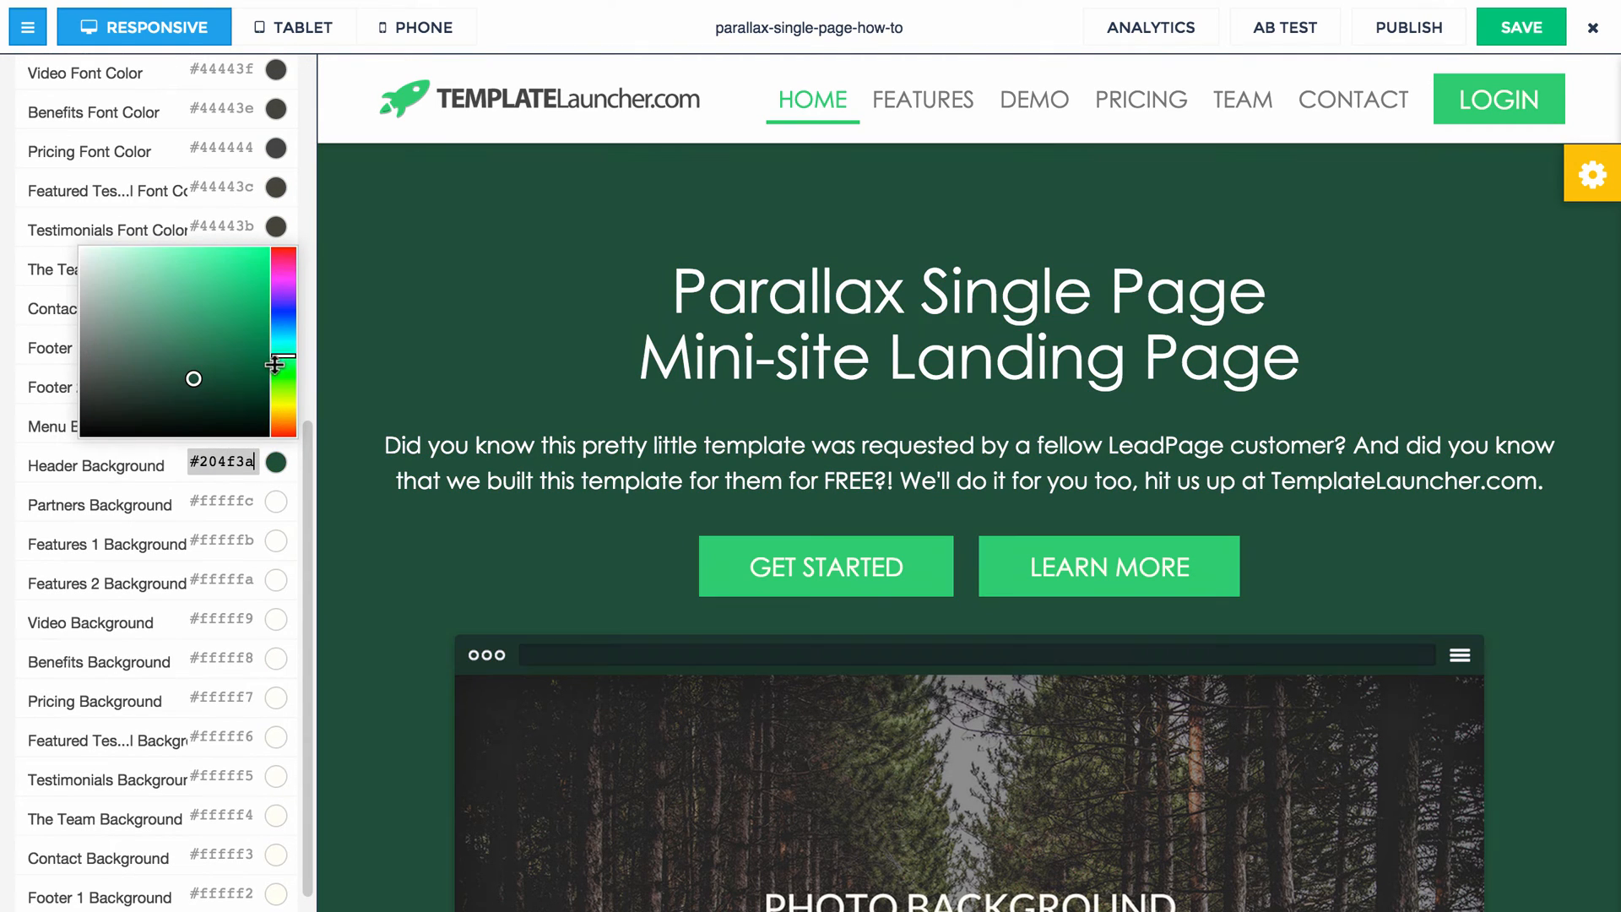
{"action": "left_click", "coordinate": [228, 363]}
{"action": "left_click", "coordinate": [262, 262]}
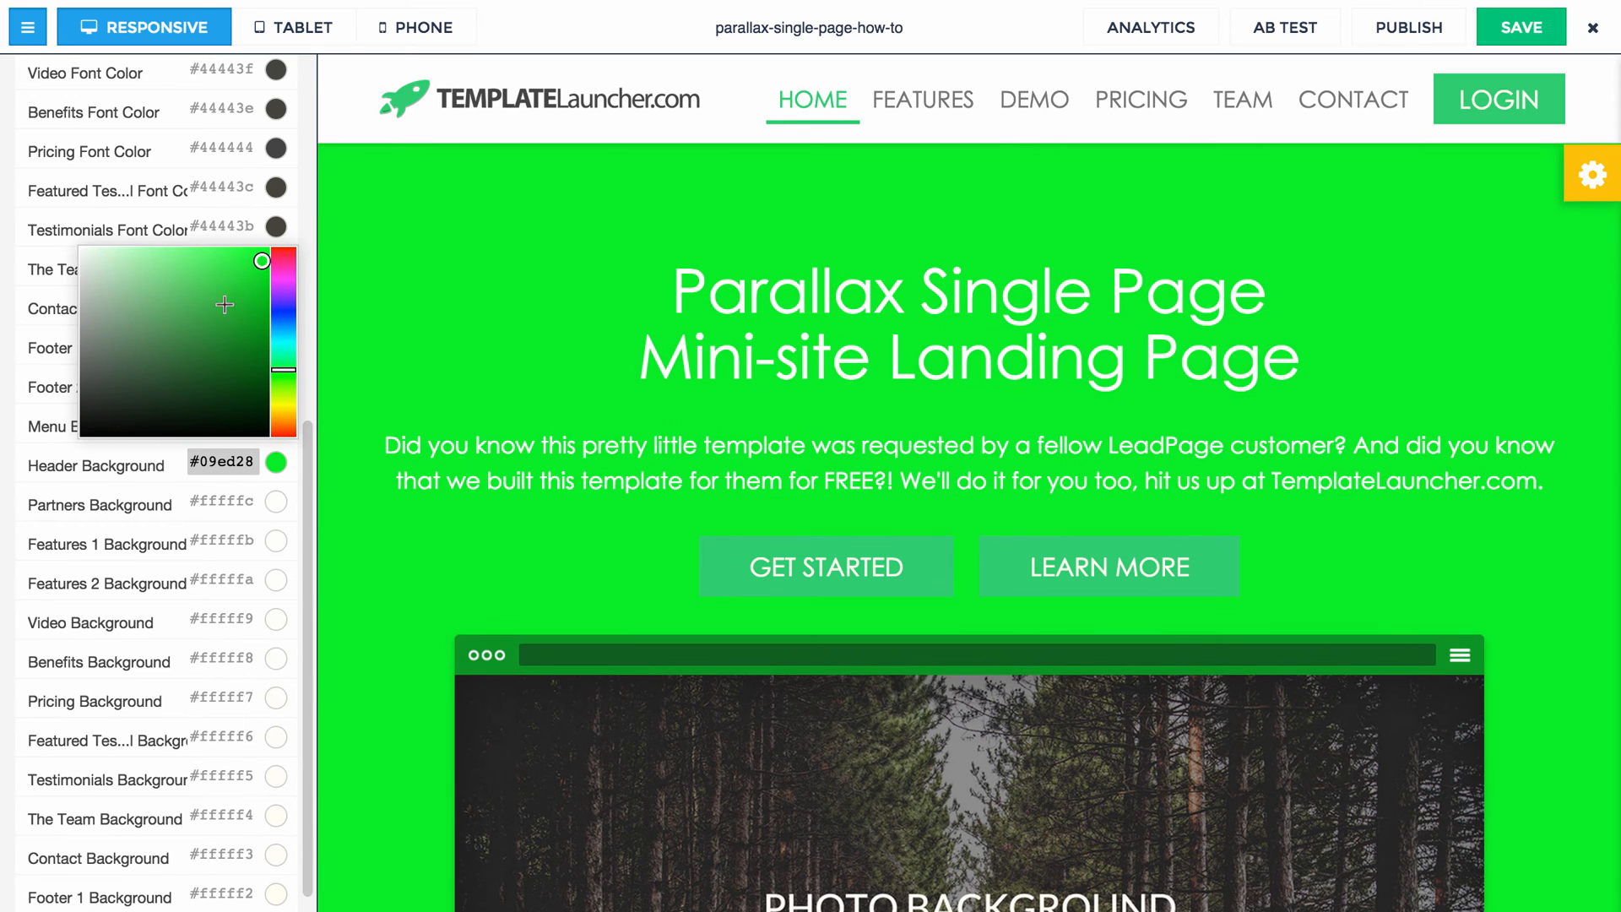
{"action": "left_click", "coordinate": [143, 236]}
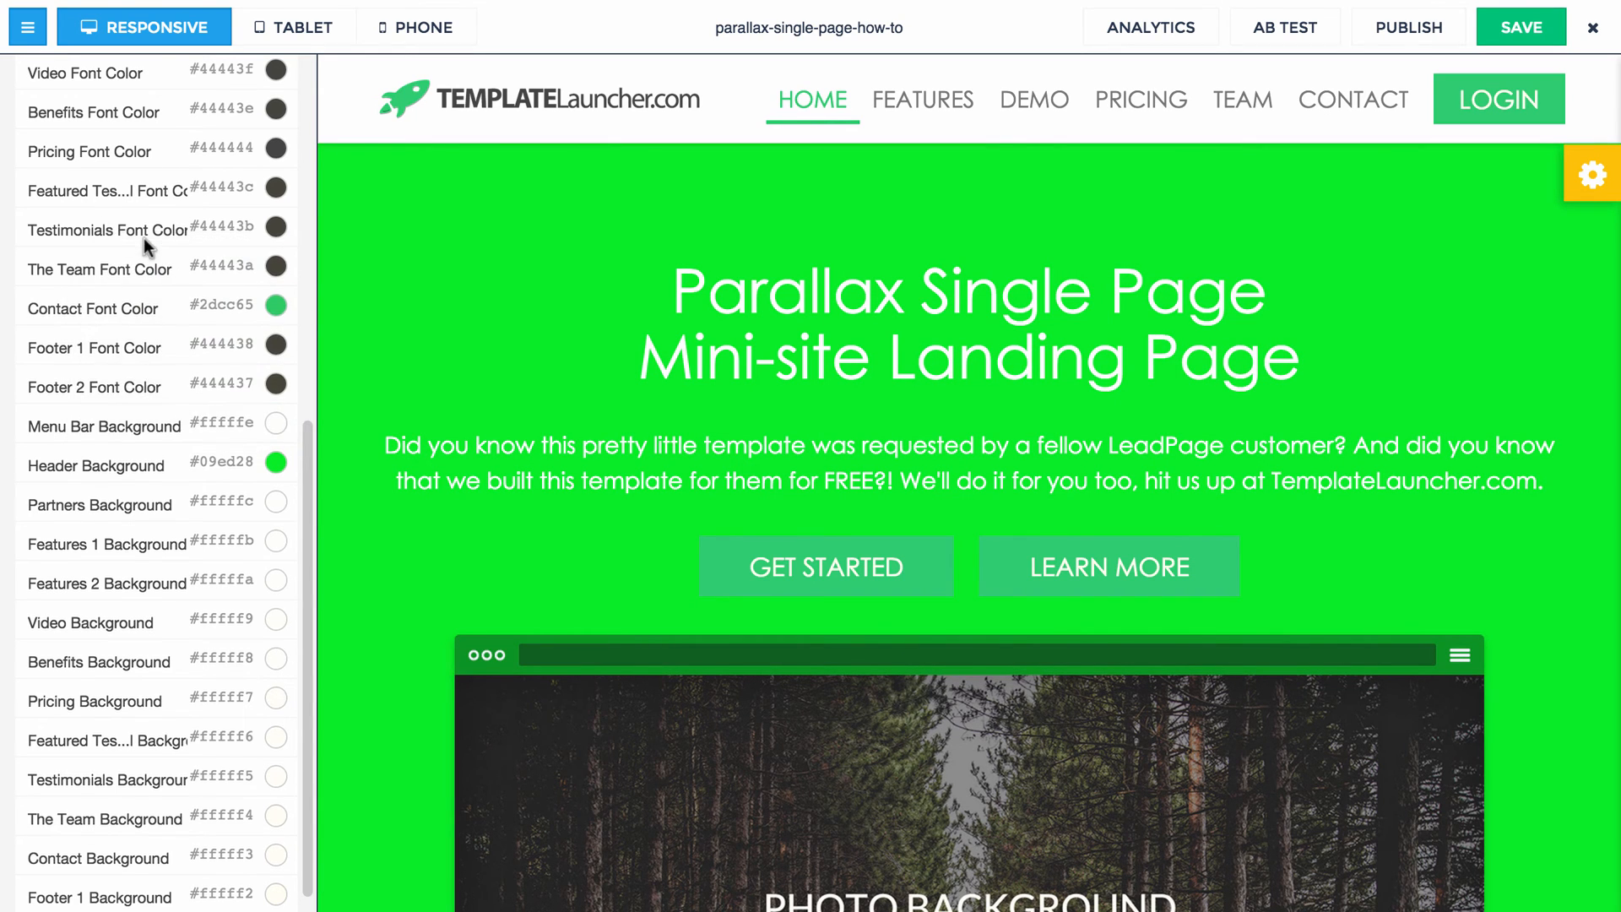
Step: Make the Header section's Custom Background and Background elements visible again
{"action": "scroll", "coordinate": [127, 337], "scroll_direction": "up", "scroll_amount": 10}
{"action": "left_click", "coordinate": [114, 226]}
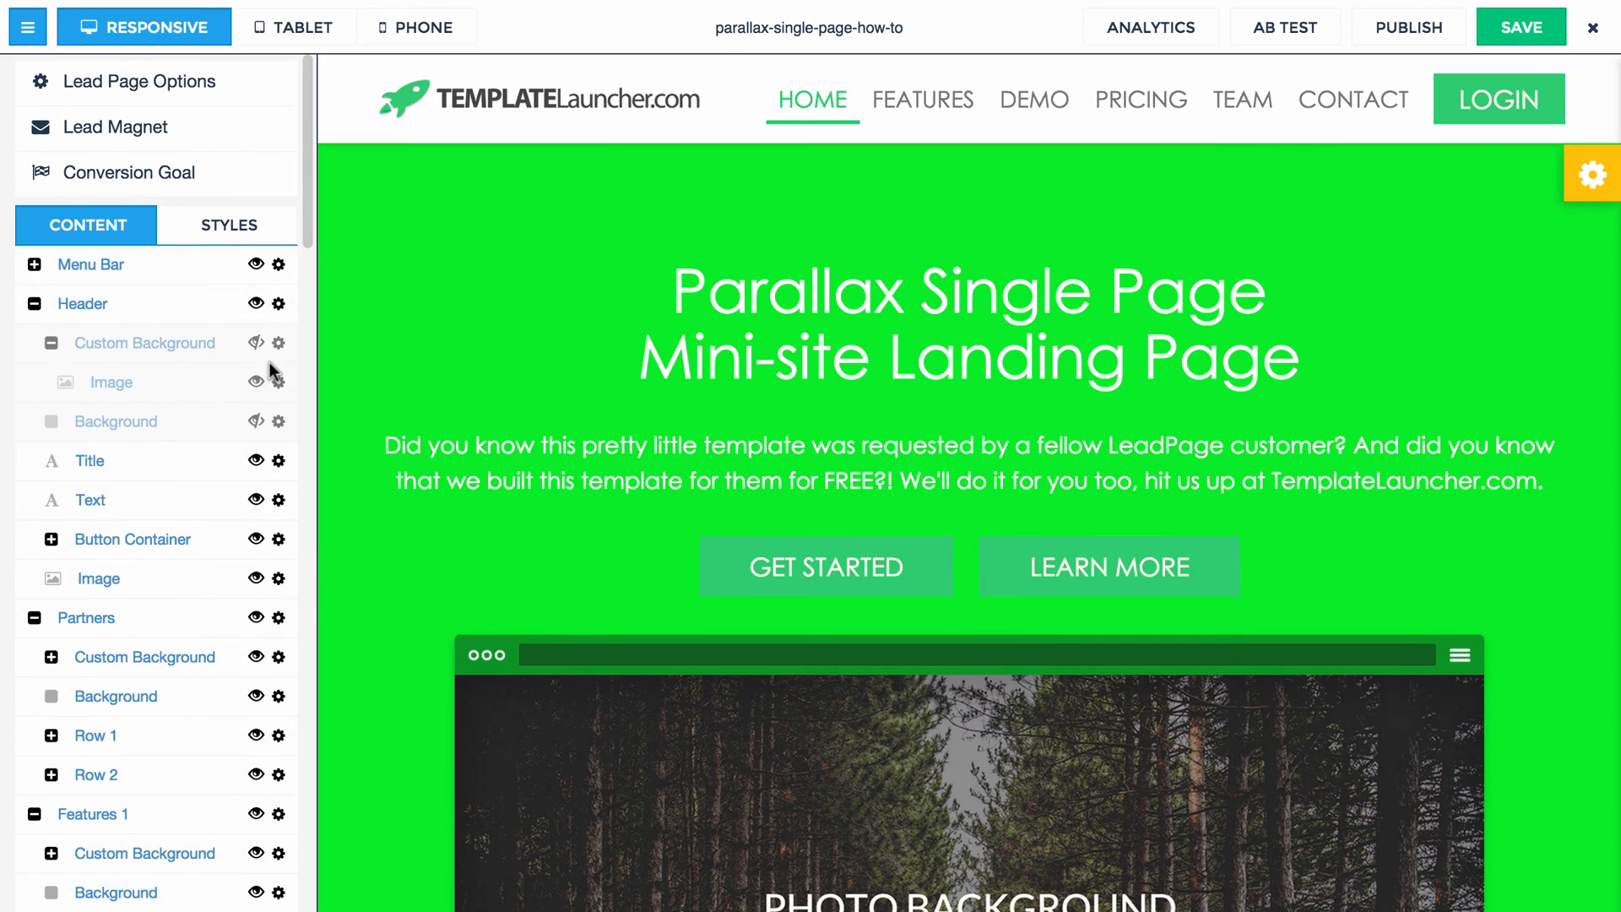
{"action": "left_click", "coordinate": [257, 345]}
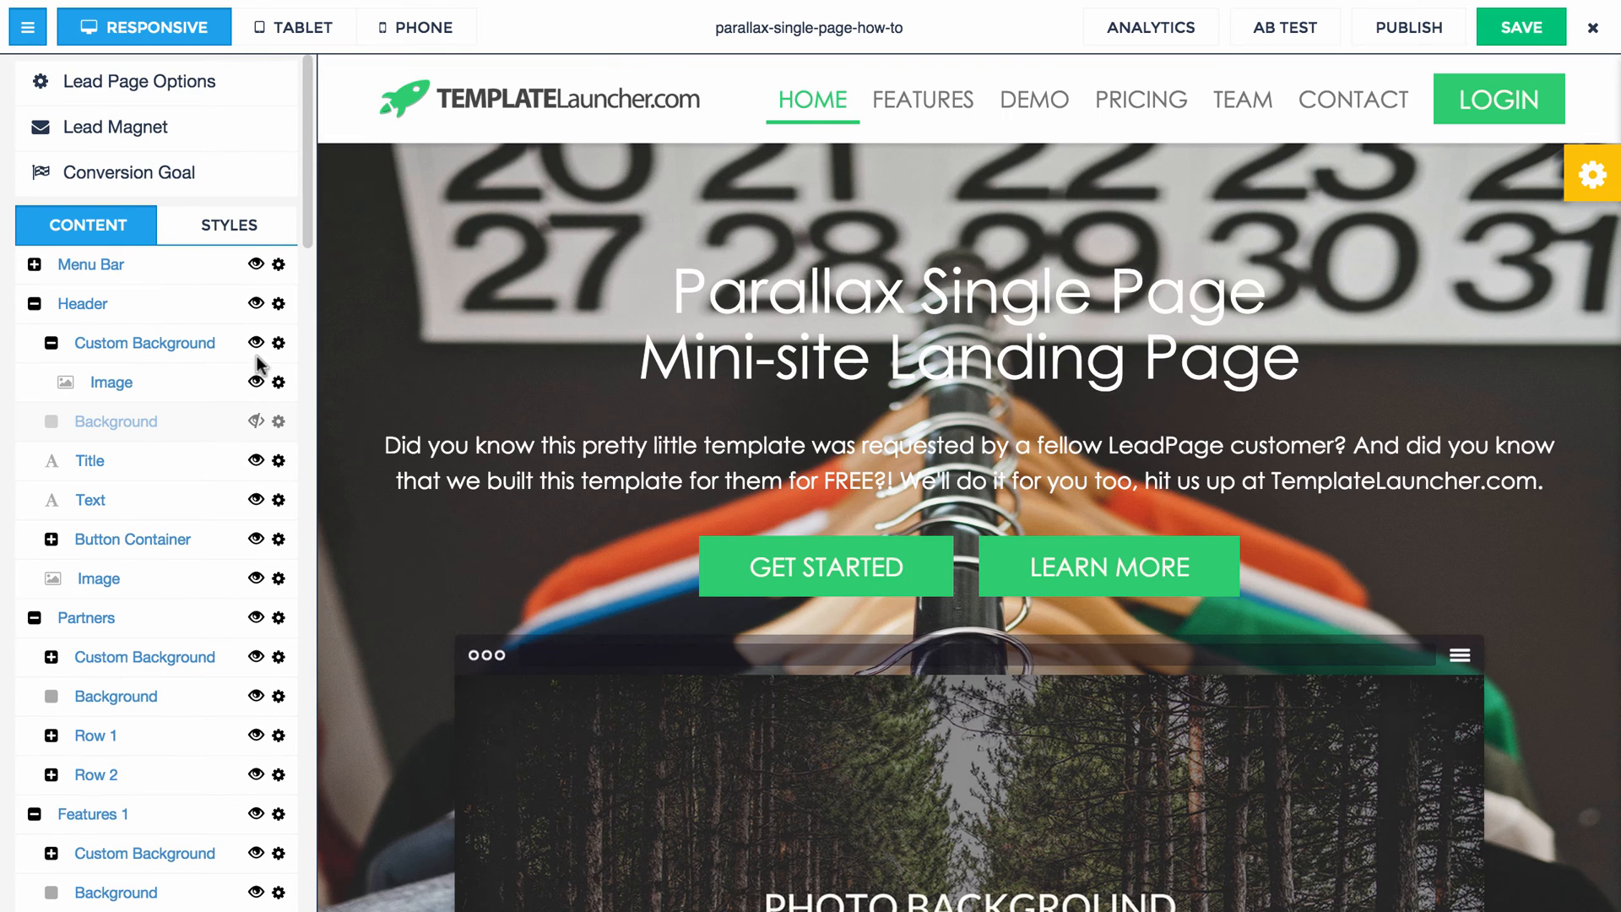
{"action": "left_click", "coordinate": [256, 422]}
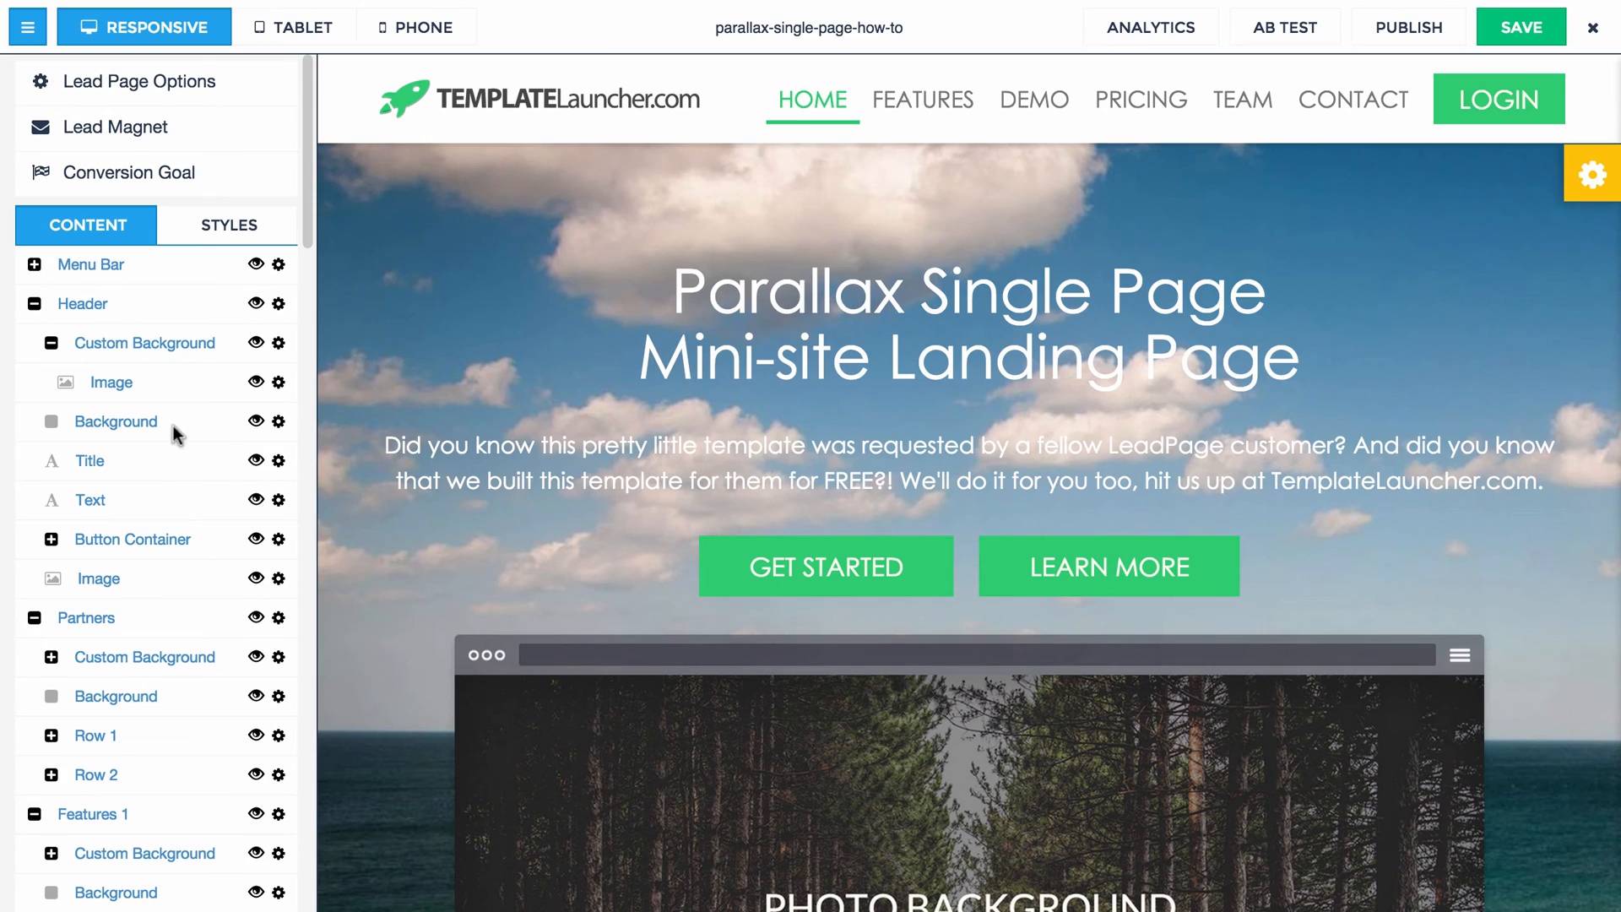
Step: Choose the orange-to-green polygon image as the Header's background from the media library and preview it on the page
{"action": "left_click", "coordinate": [1593, 173]}
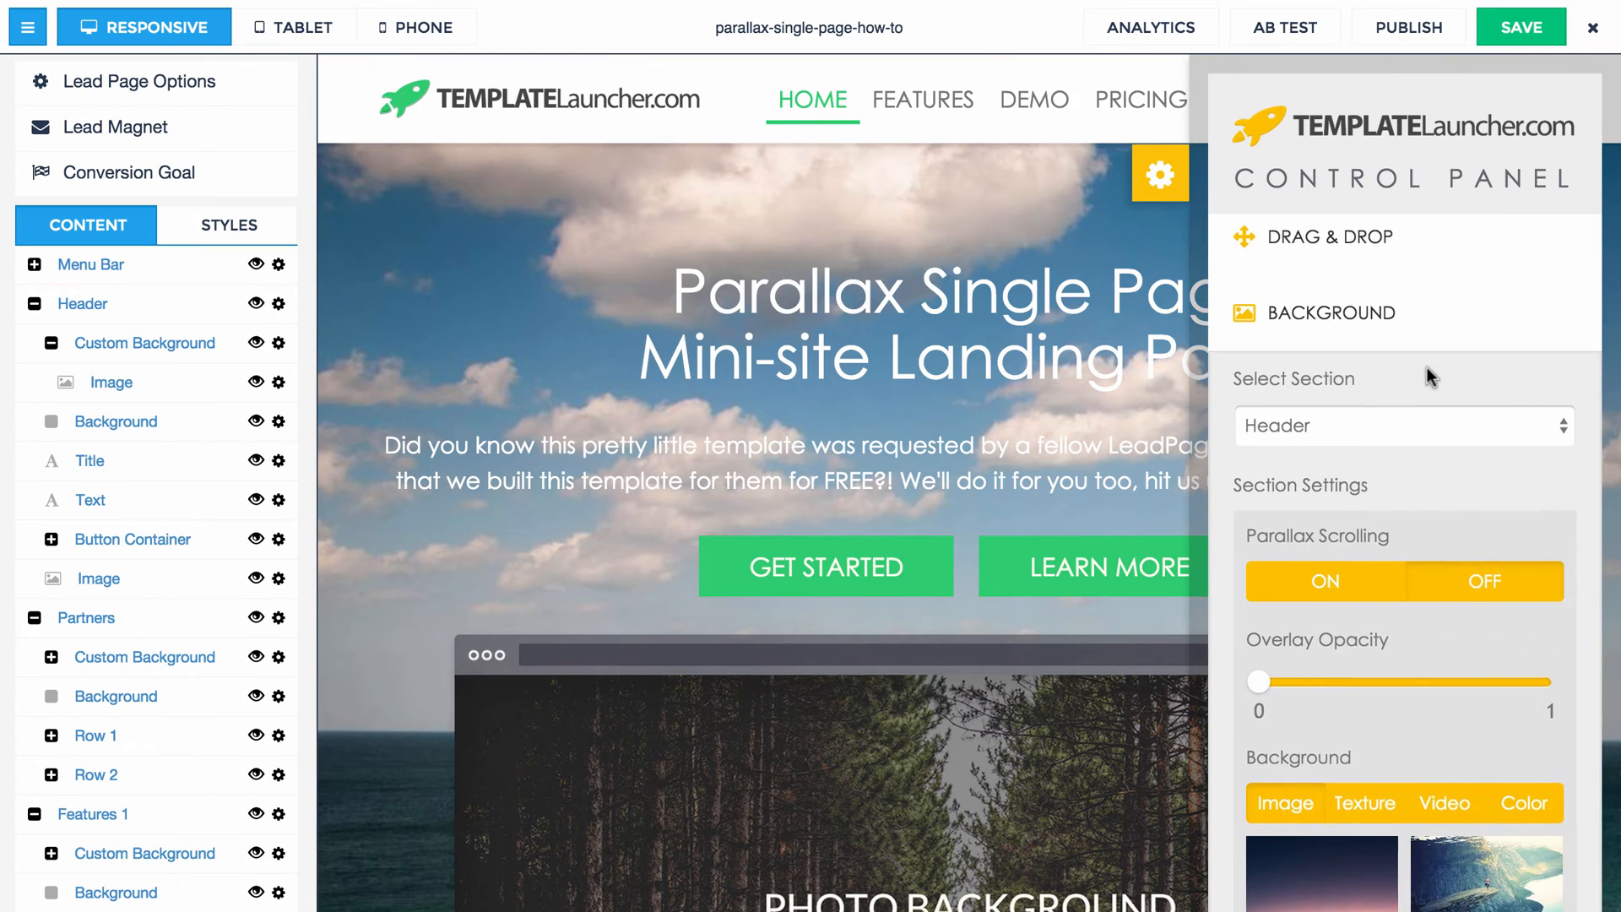
{"action": "scroll", "coordinate": [1427, 369], "scroll_direction": "down", "scroll_amount": 10}
{"action": "scroll", "coordinate": [1416, 377], "scroll_direction": "down", "scroll_amount": 15}
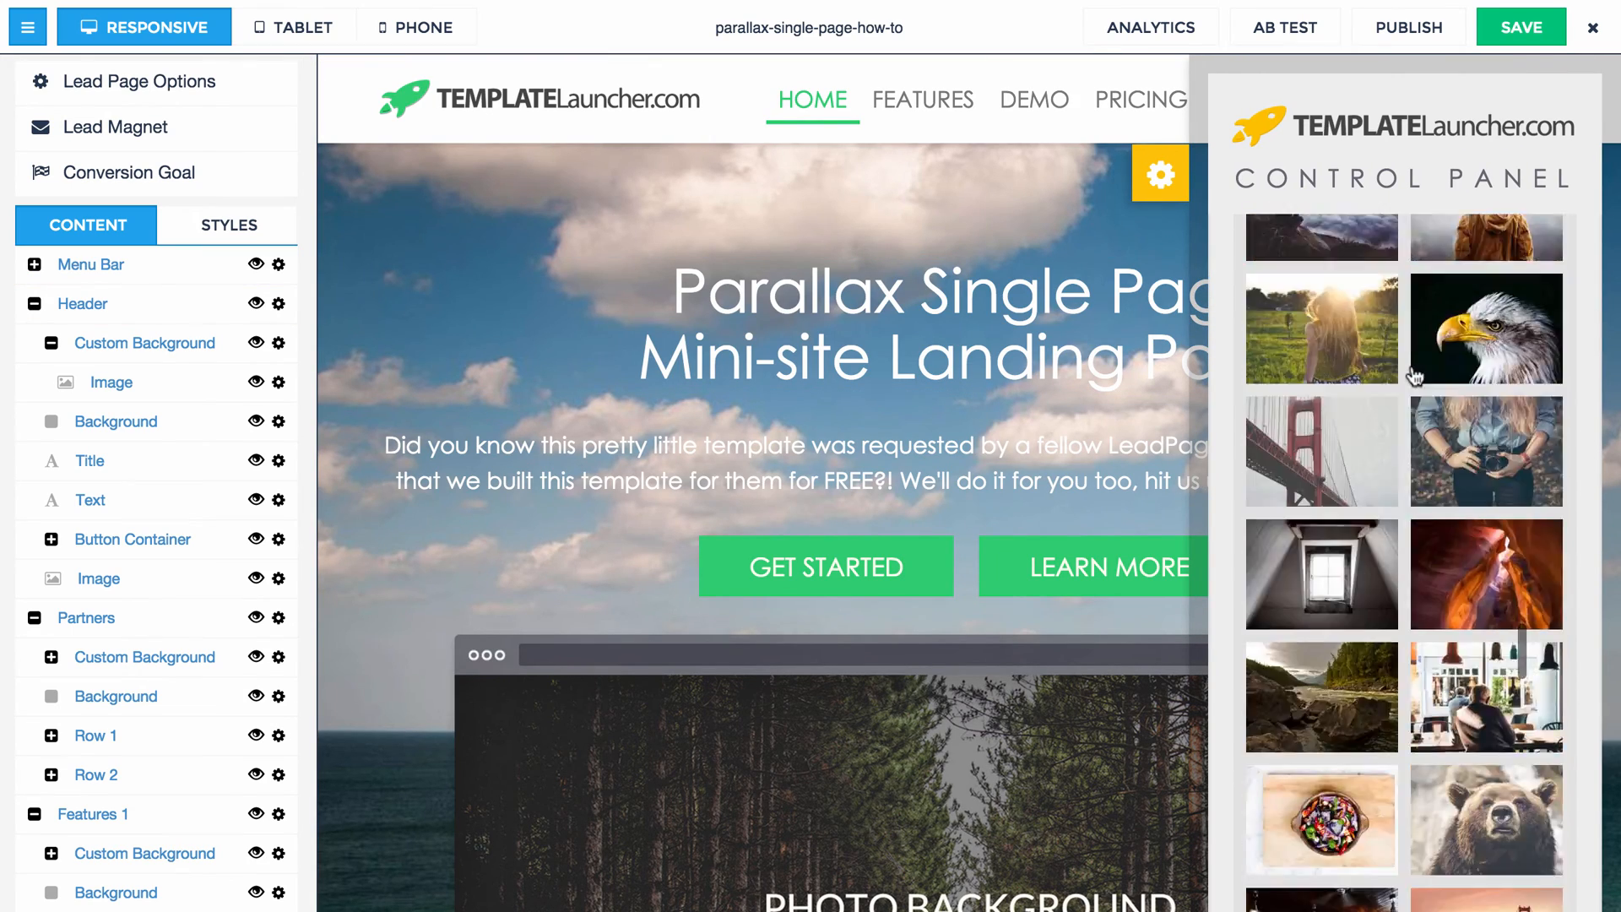
{"action": "scroll", "coordinate": [1416, 377], "scroll_direction": "down", "scroll_amount": 3}
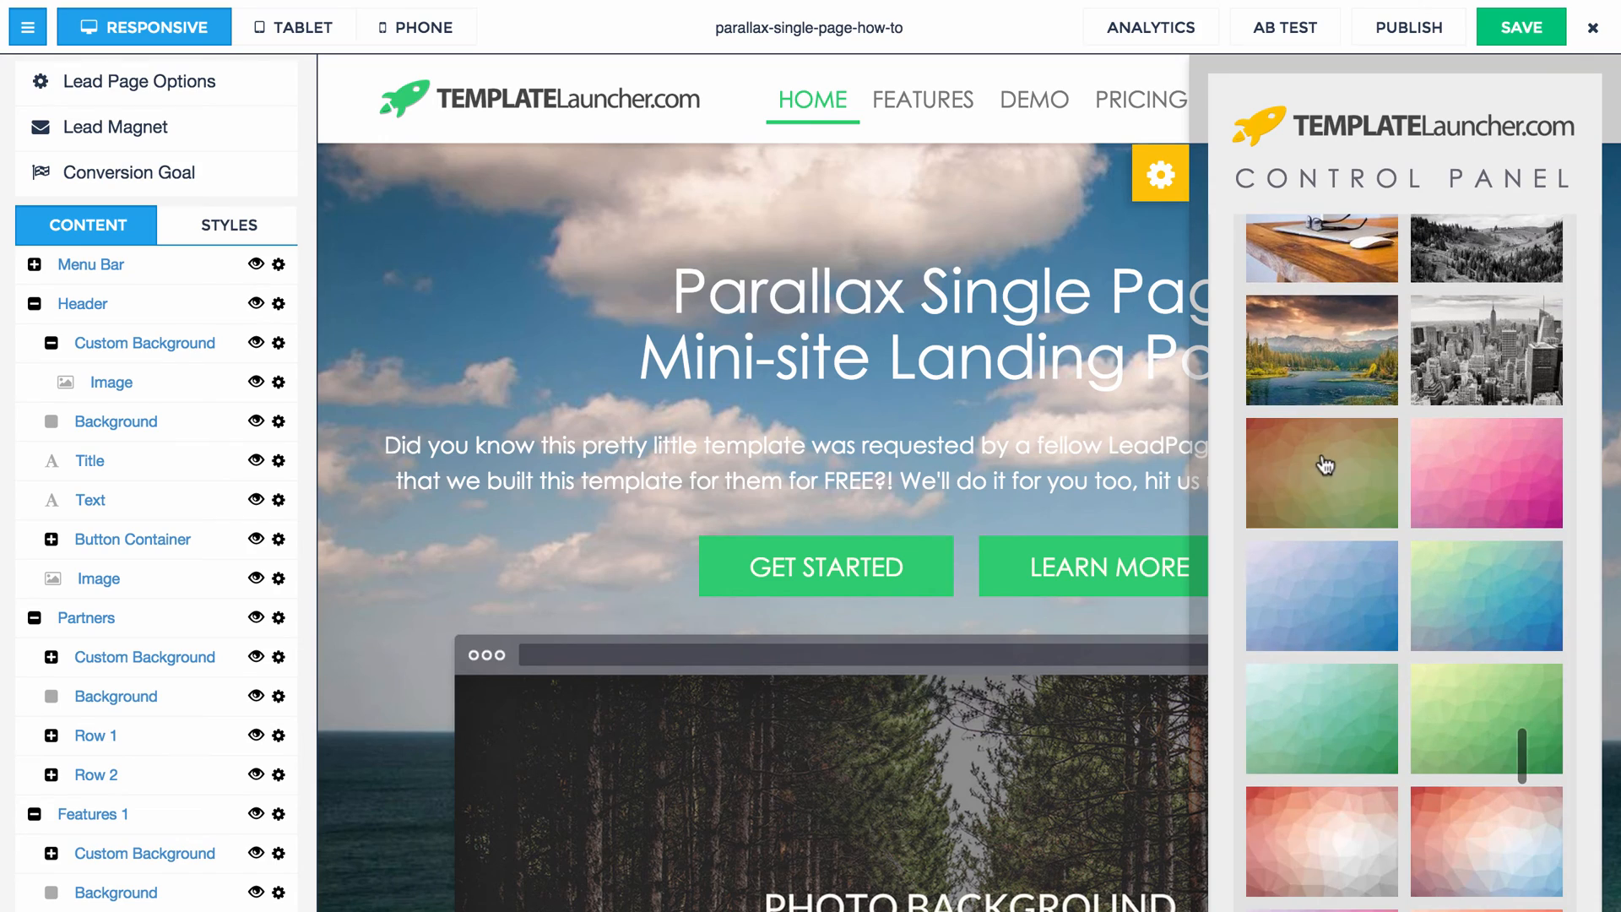
{"action": "left_click", "coordinate": [1313, 448]}
{"action": "left_click", "coordinate": [1181, 186]}
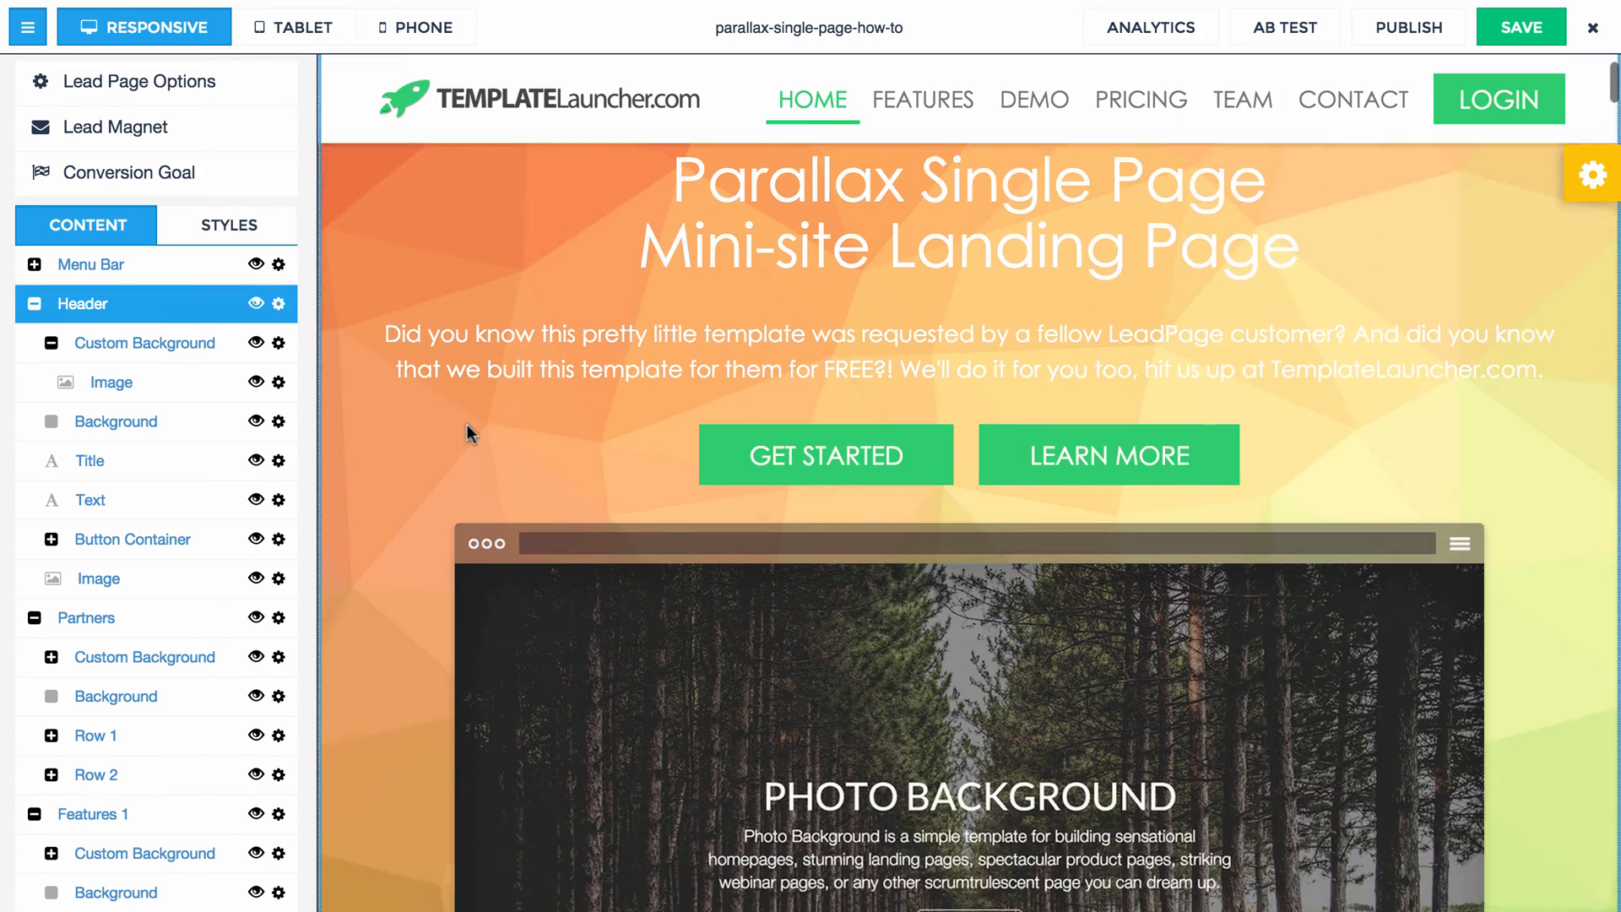
{"action": "scroll", "coordinate": [1607, 204], "scroll_direction": "down", "scroll_amount": 10}
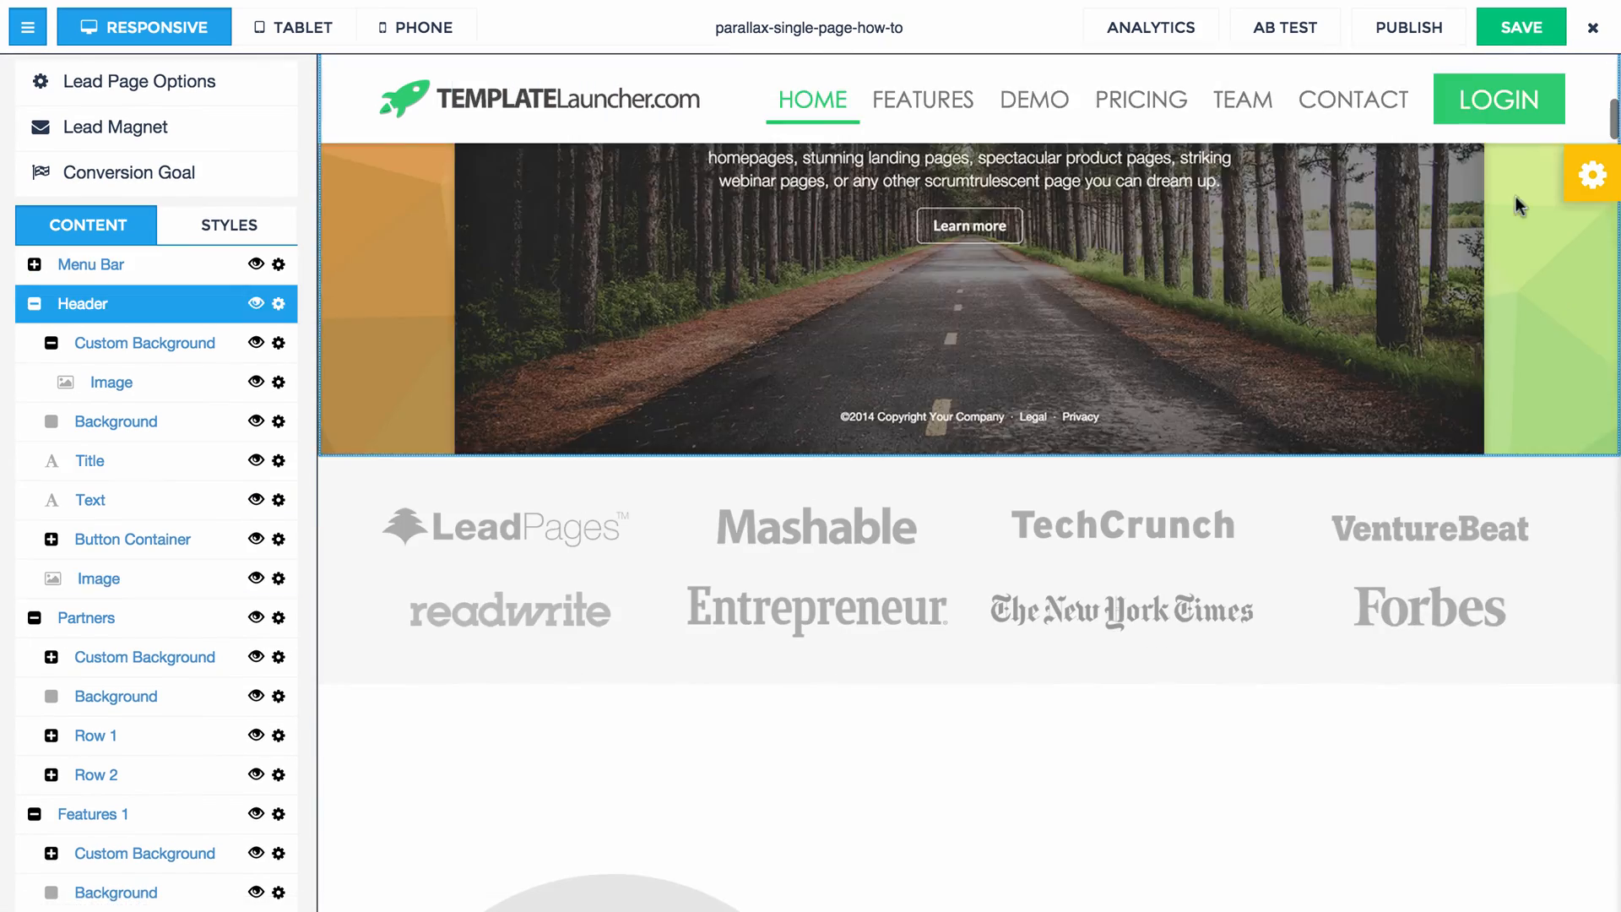
{"action": "scroll", "coordinate": [1517, 195], "scroll_direction": "up", "scroll_amount": 10}
Step: Turn on parallax scrolling for the Header section and close the control panel
{"action": "left_click", "coordinate": [1594, 179]}
{"action": "scroll", "coordinate": [1385, 448], "scroll_direction": "up", "scroll_amount": 10}
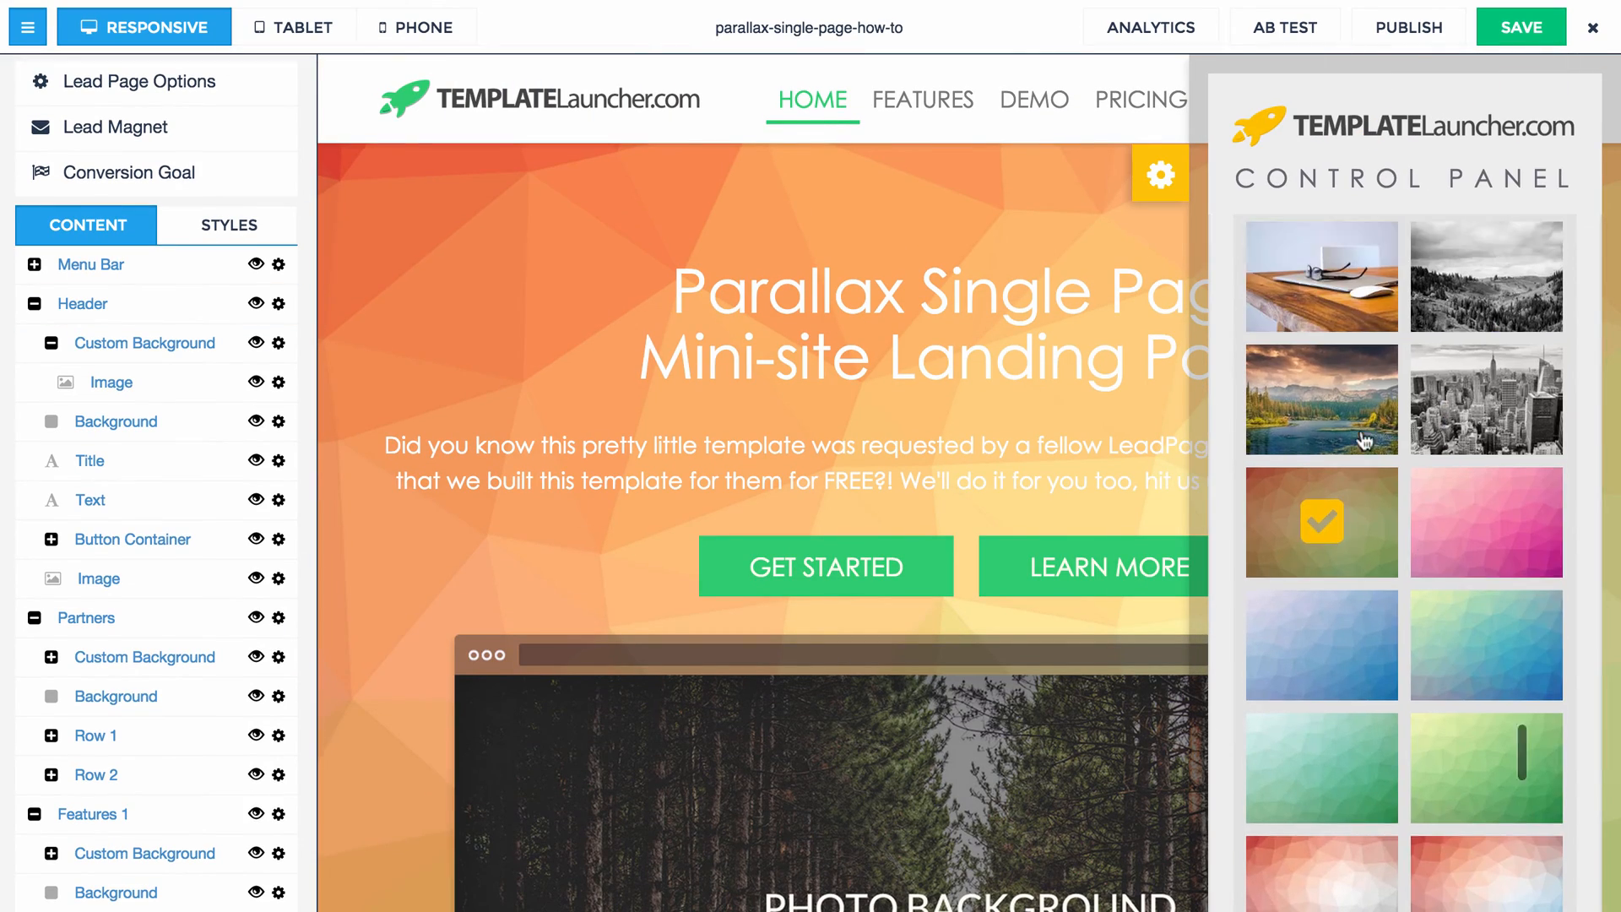
{"action": "scroll", "coordinate": [1366, 440], "scroll_direction": "up", "scroll_amount": 10}
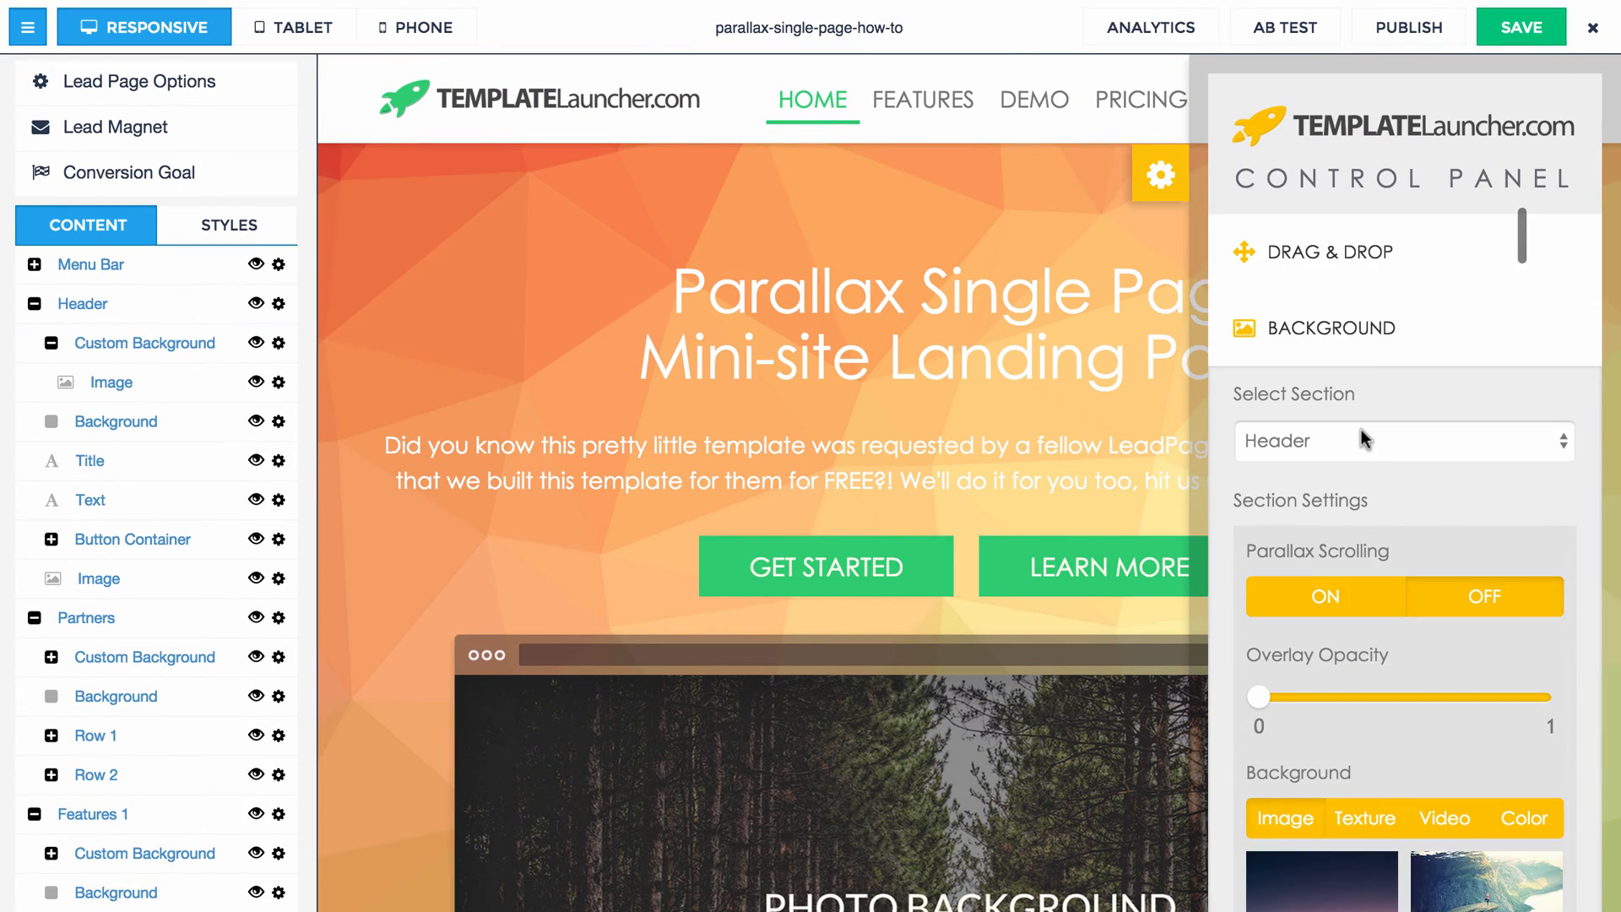
{"action": "left_click", "coordinate": [1321, 593]}
{"action": "left_click", "coordinate": [1156, 179]}
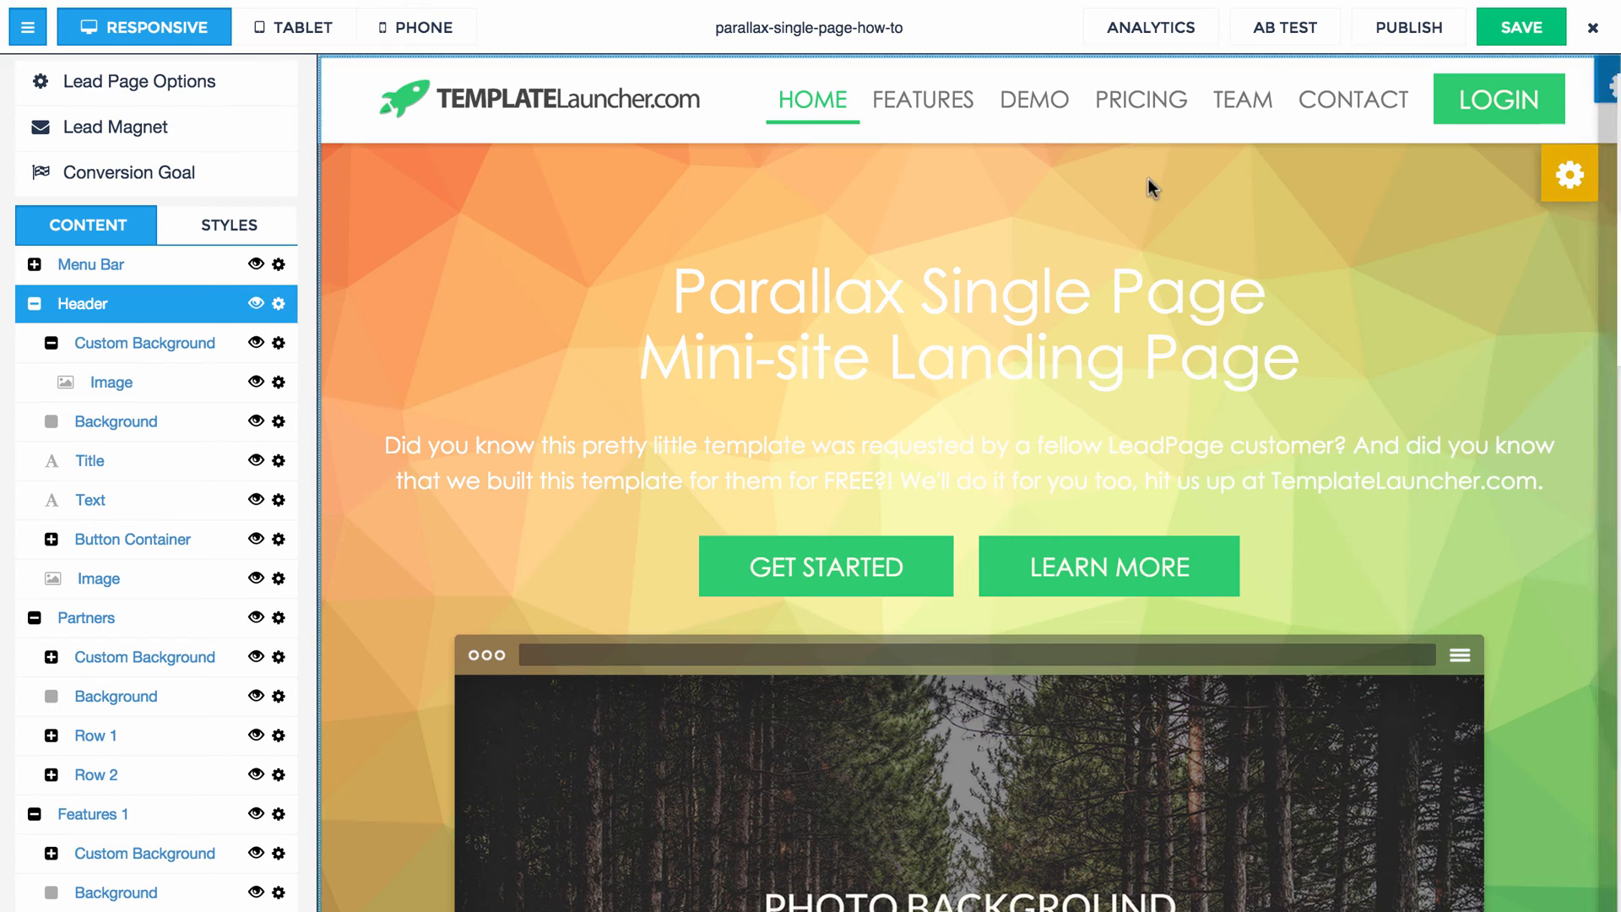
Step: Review the page's sections and parallax backgrounds from the Header down to the Contact section
{"action": "left_click", "coordinate": [821, 353]}
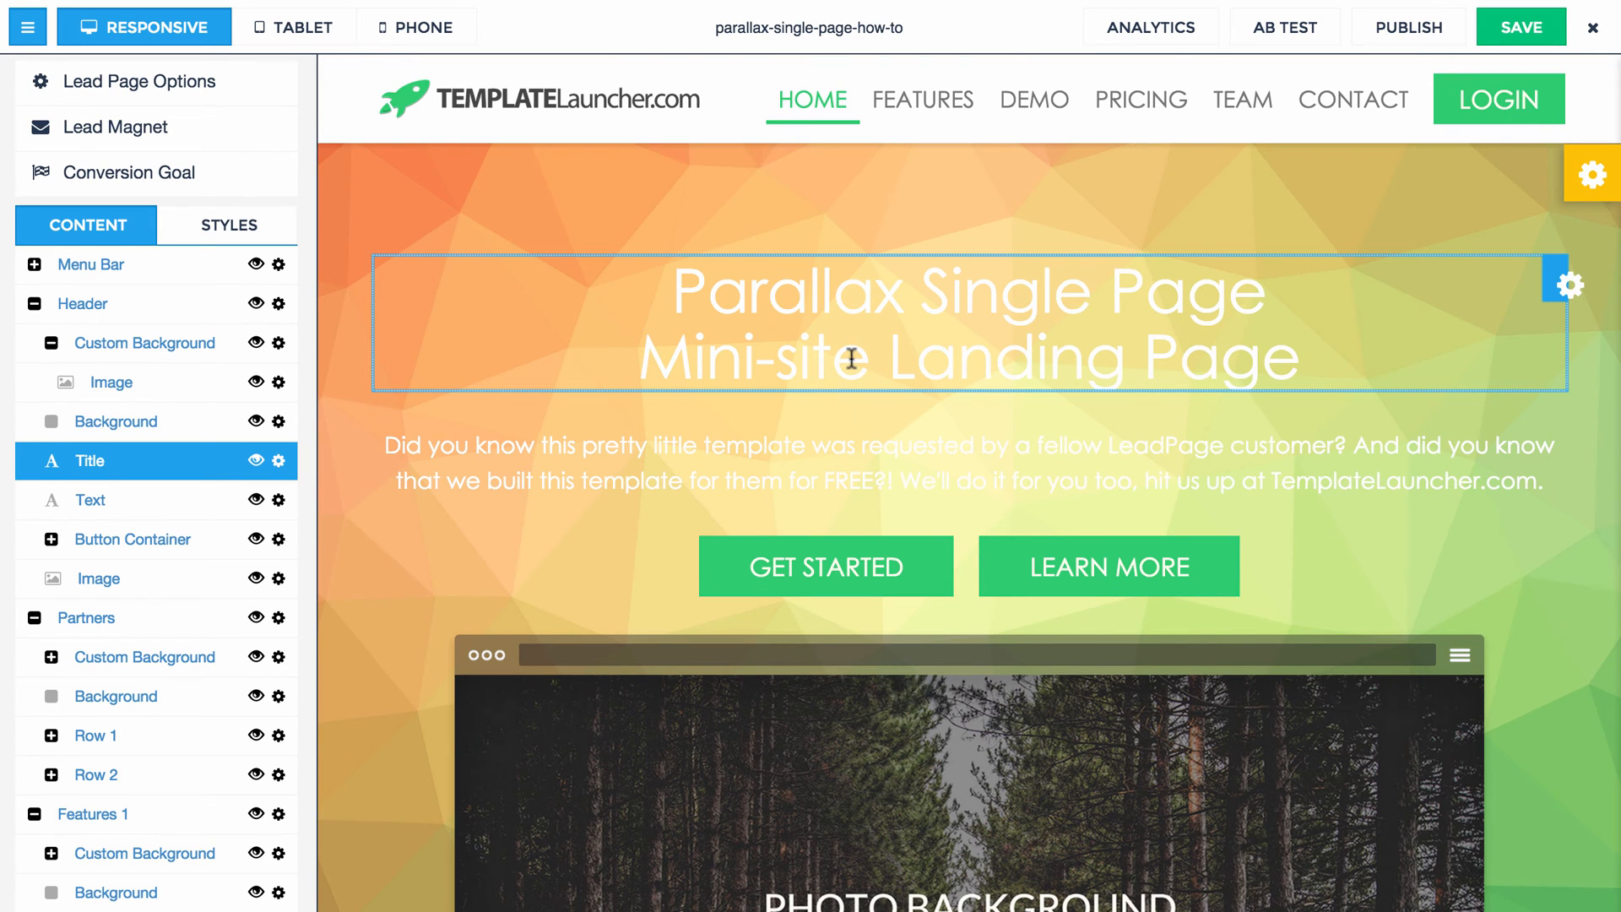
{"action": "scroll", "coordinate": [743, 413], "scroll_direction": "down", "scroll_amount": 20}
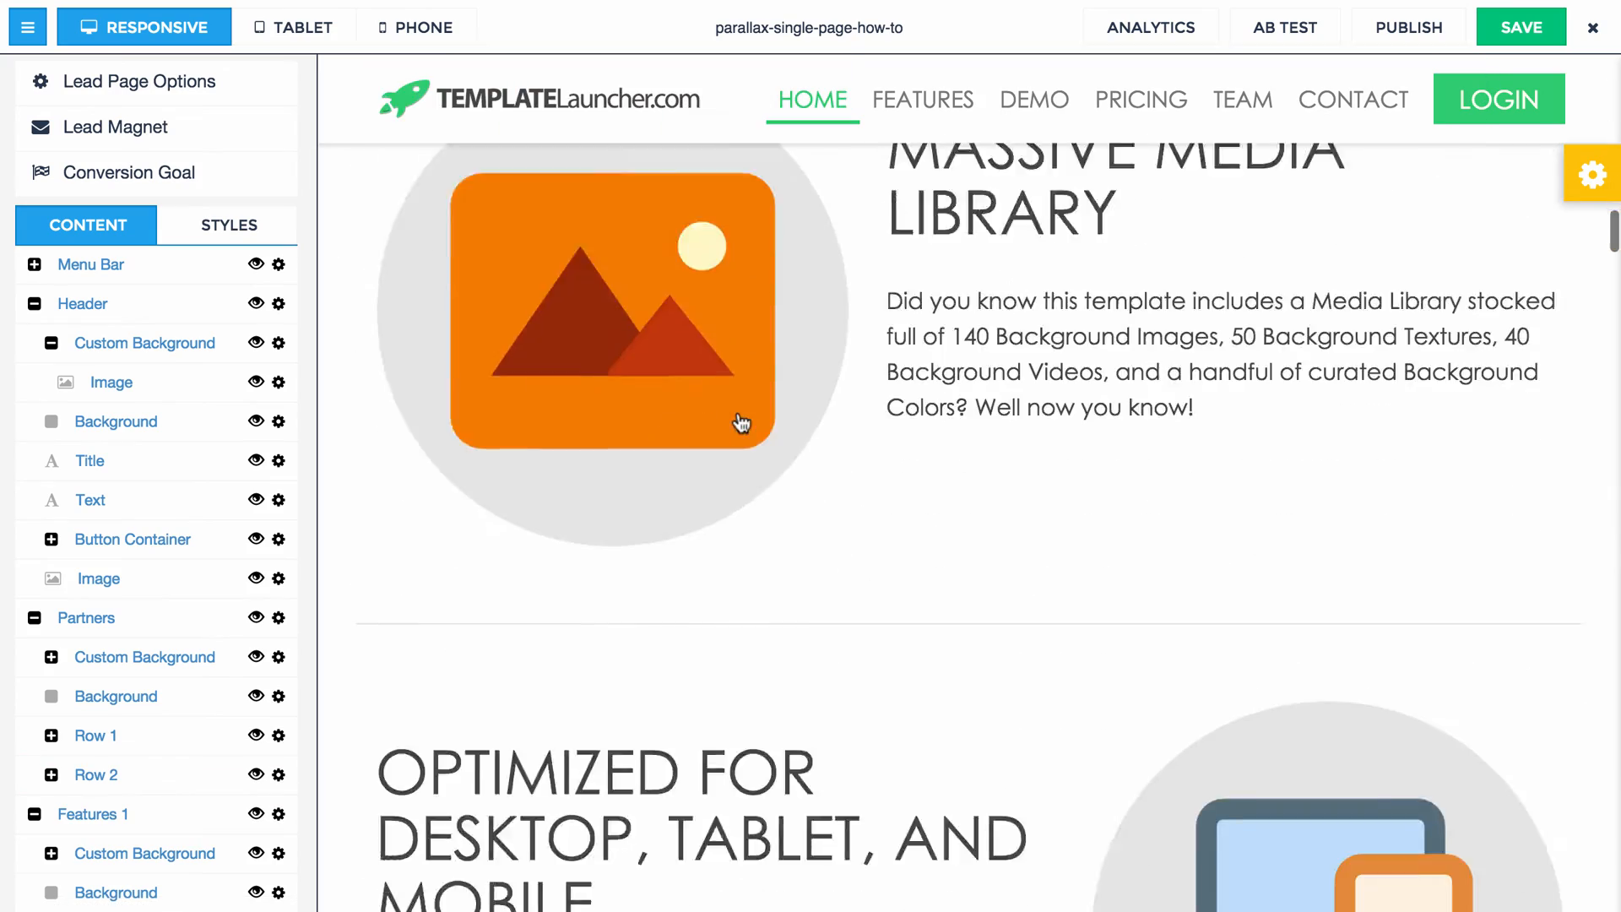
{"action": "scroll", "coordinate": [742, 423], "scroll_direction": "down", "scroll_amount": 20}
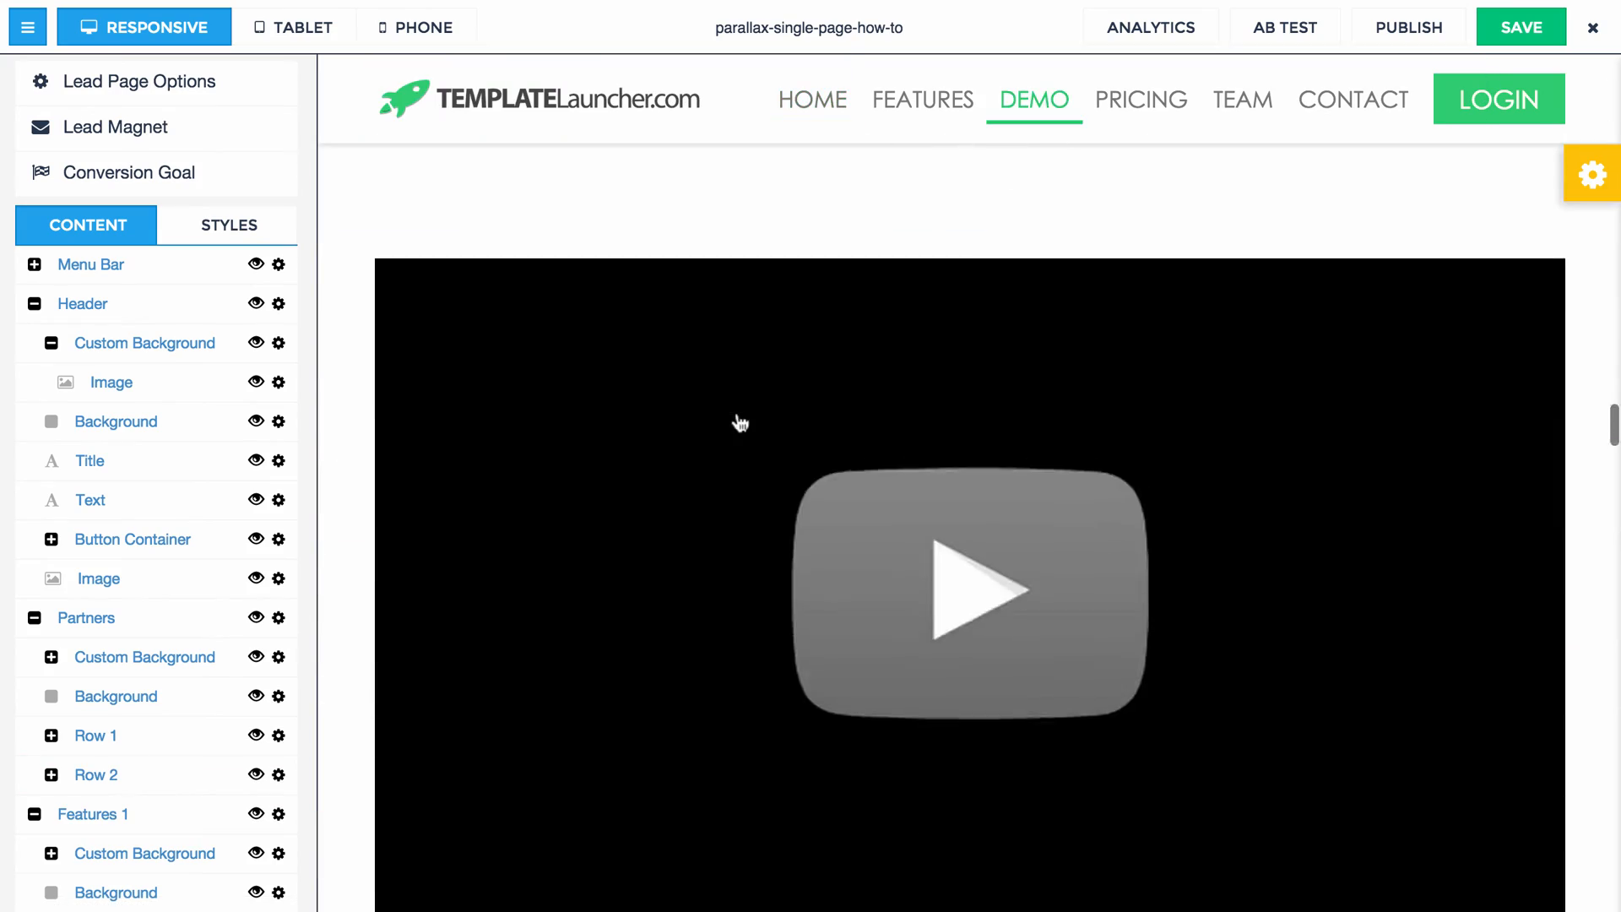
{"action": "scroll", "coordinate": [741, 423], "scroll_direction": "down", "scroll_amount": 20}
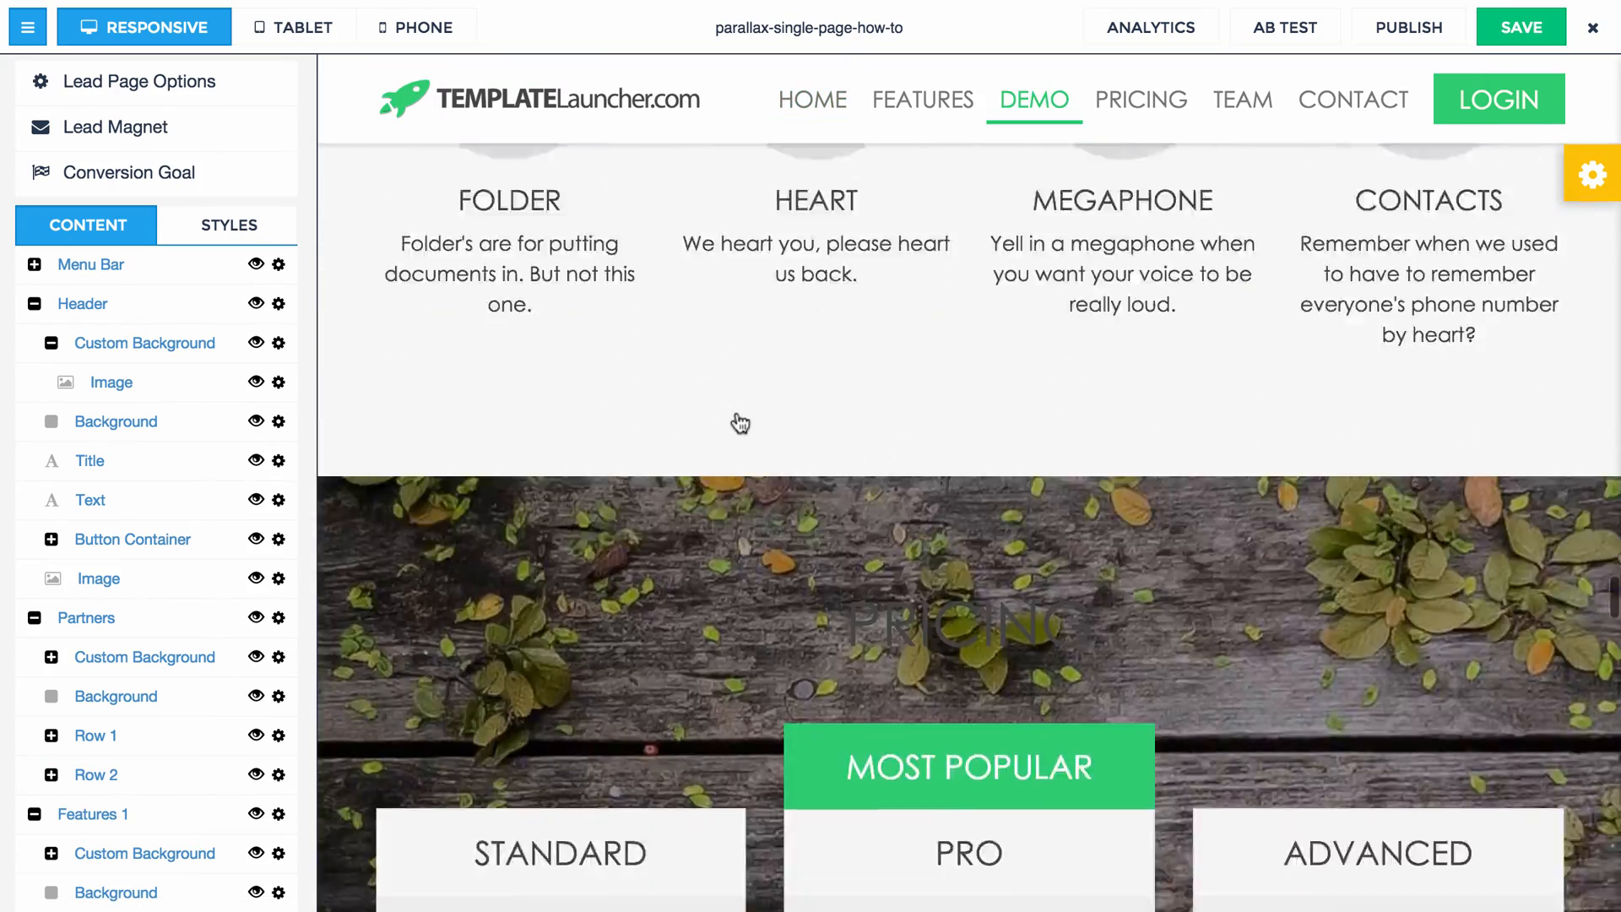
{"action": "scroll", "coordinate": [741, 424], "scroll_direction": "down", "scroll_amount": 20}
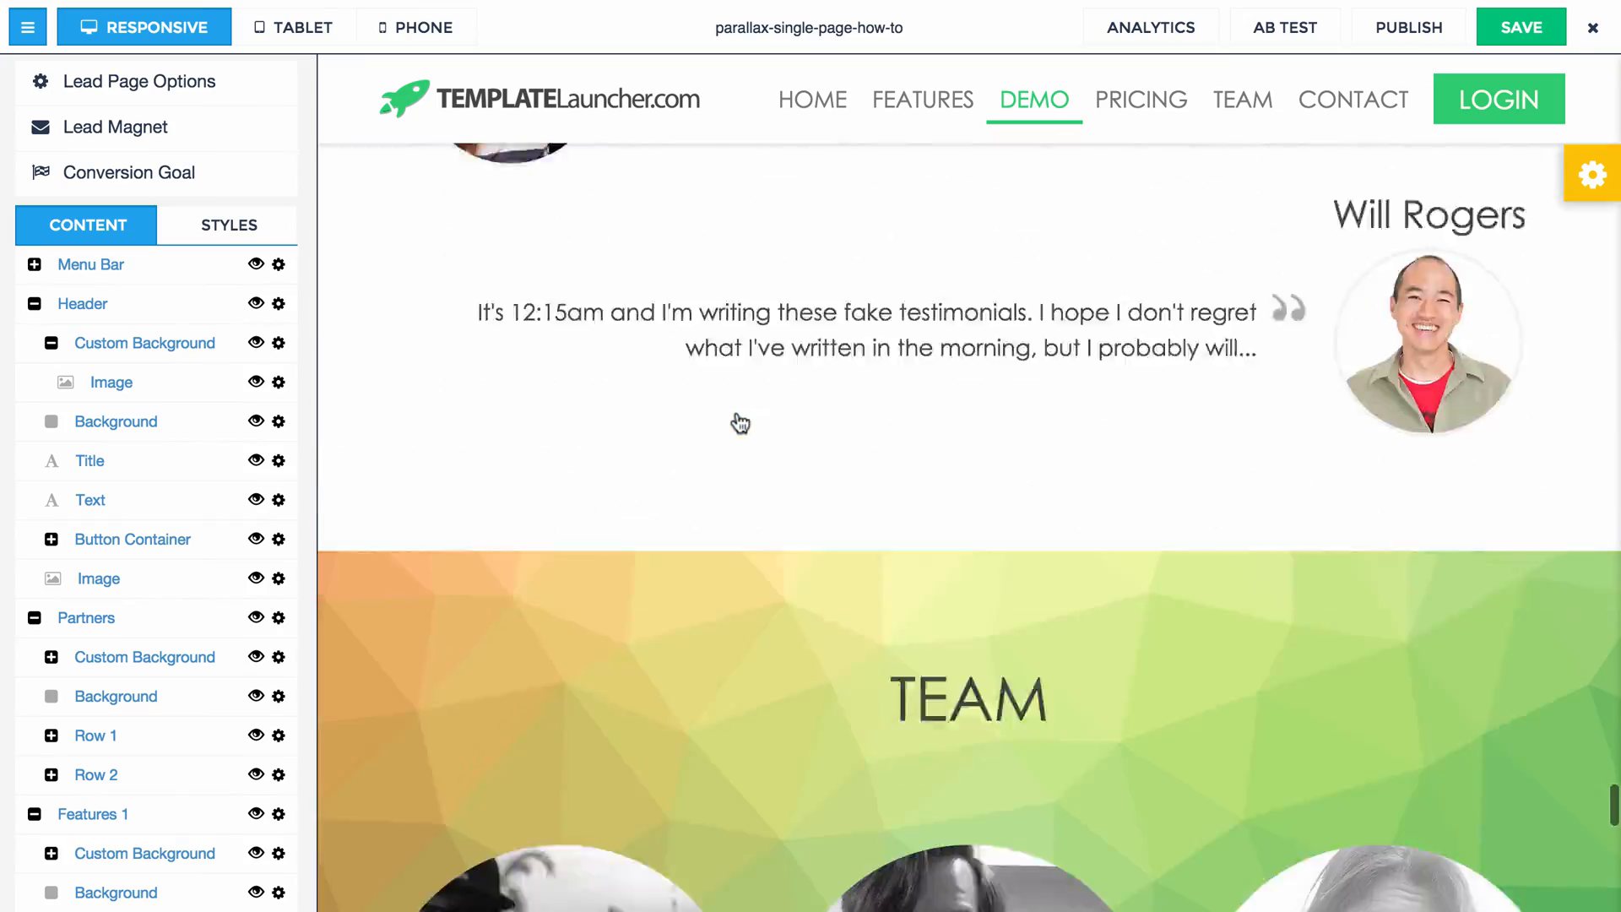
{"action": "scroll", "coordinate": [741, 423], "scroll_direction": "down", "scroll_amount": 15}
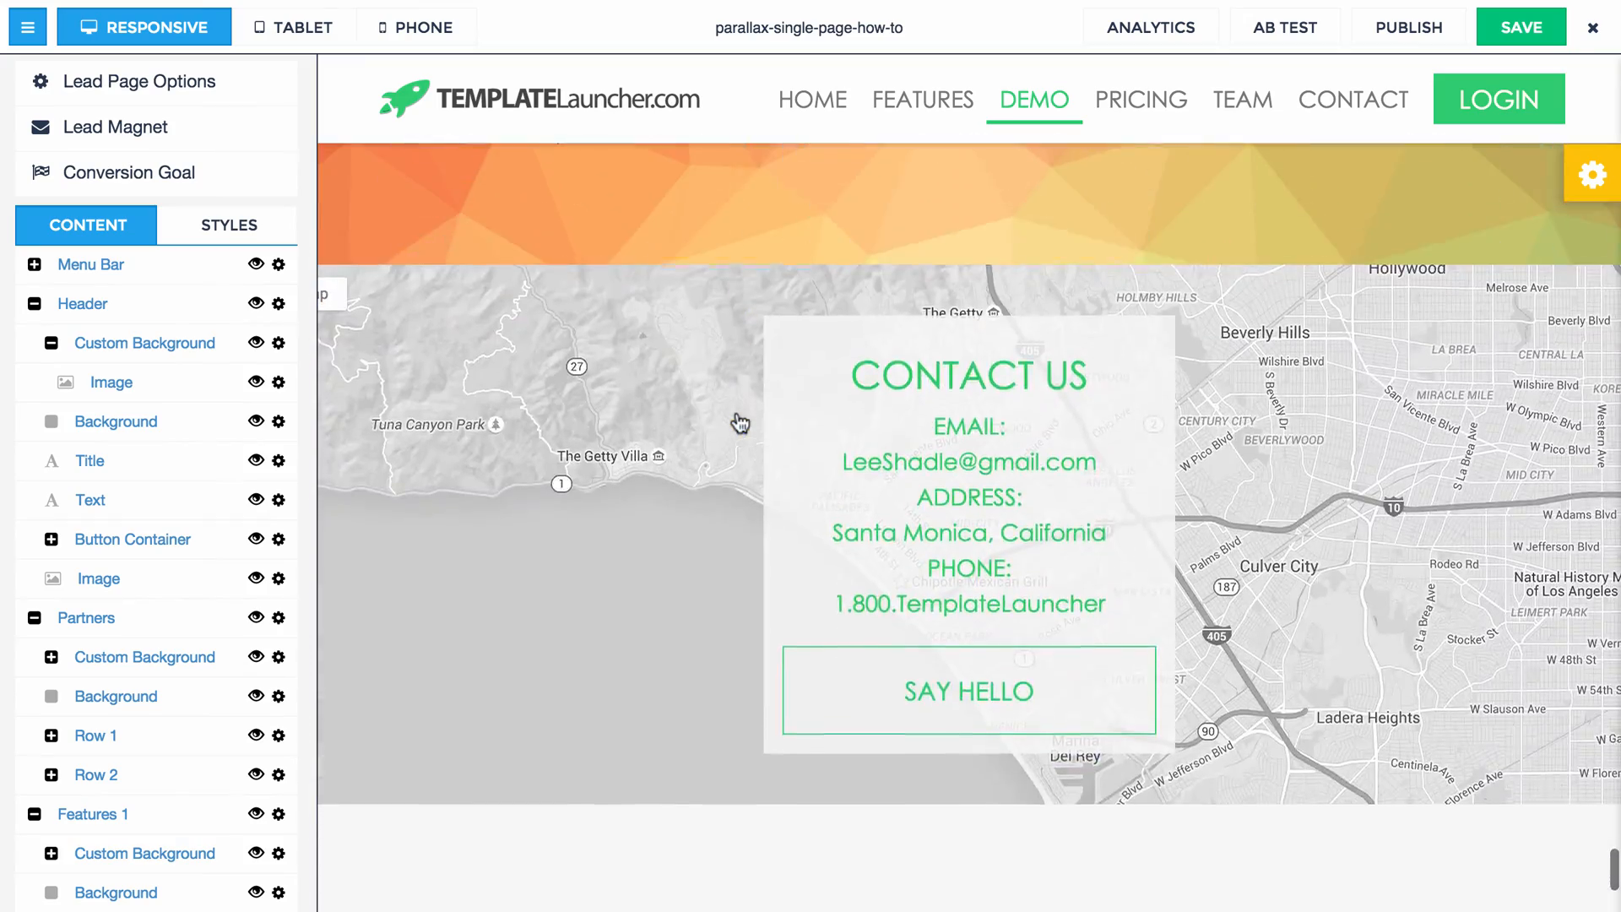
Step: Hide the Contact section's Map Overlay and show it again
{"action": "scroll", "coordinate": [206, 427], "scroll_direction": "down", "scroll_amount": 15}
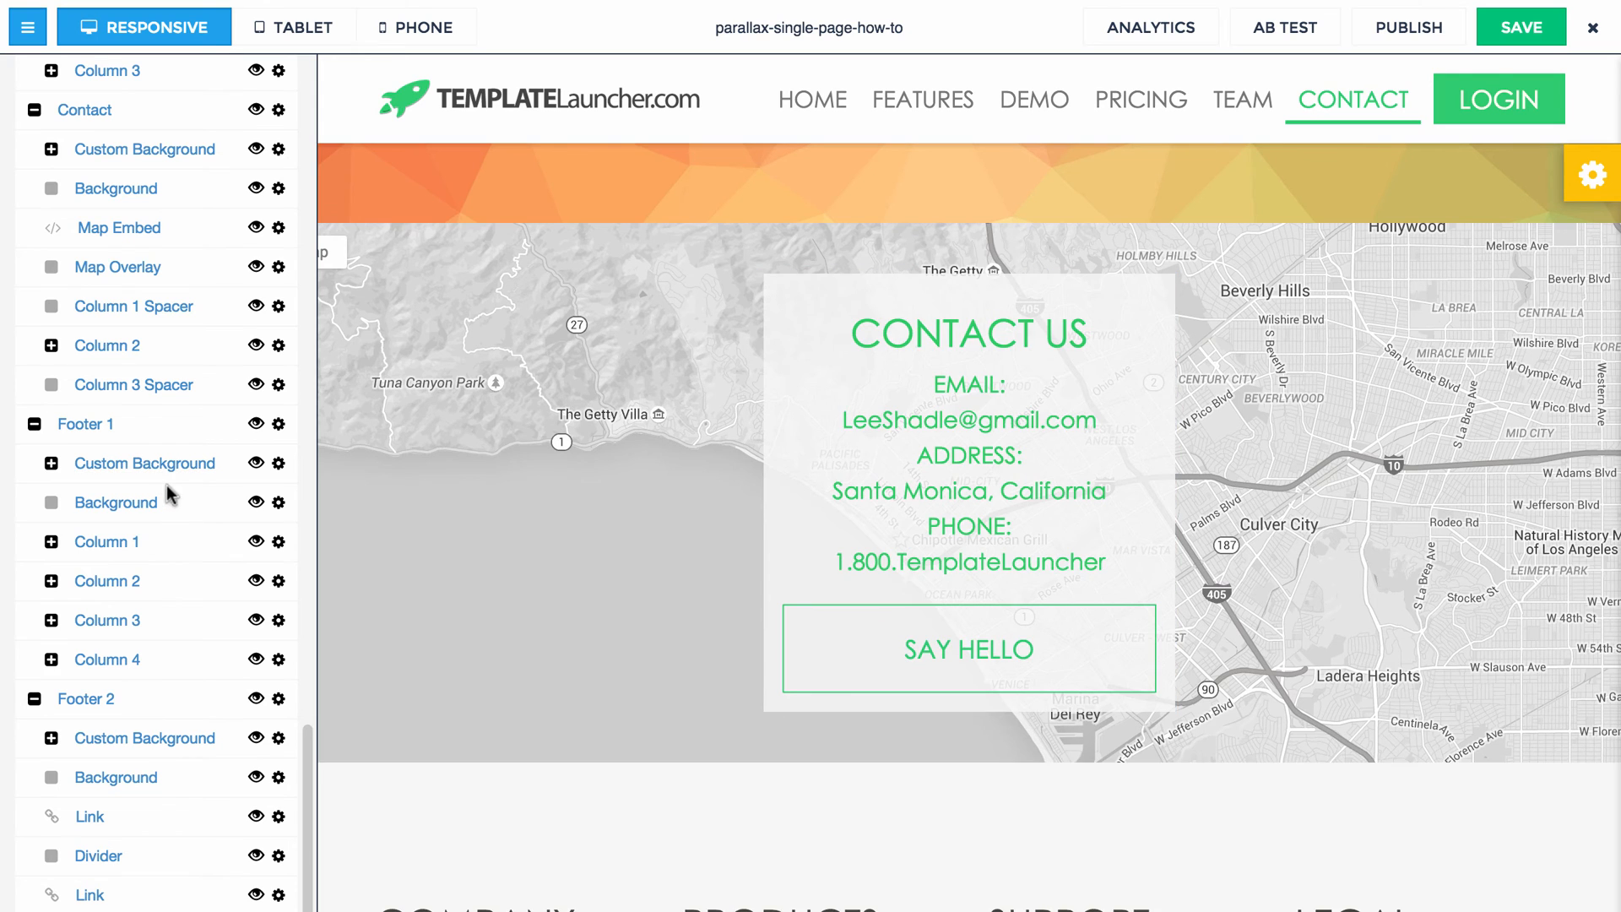
{"action": "scroll", "coordinate": [156, 485], "scroll_direction": "up", "scroll_amount": 1}
{"action": "scroll", "coordinate": [146, 479], "scroll_direction": "up", "scroll_amount": 4}
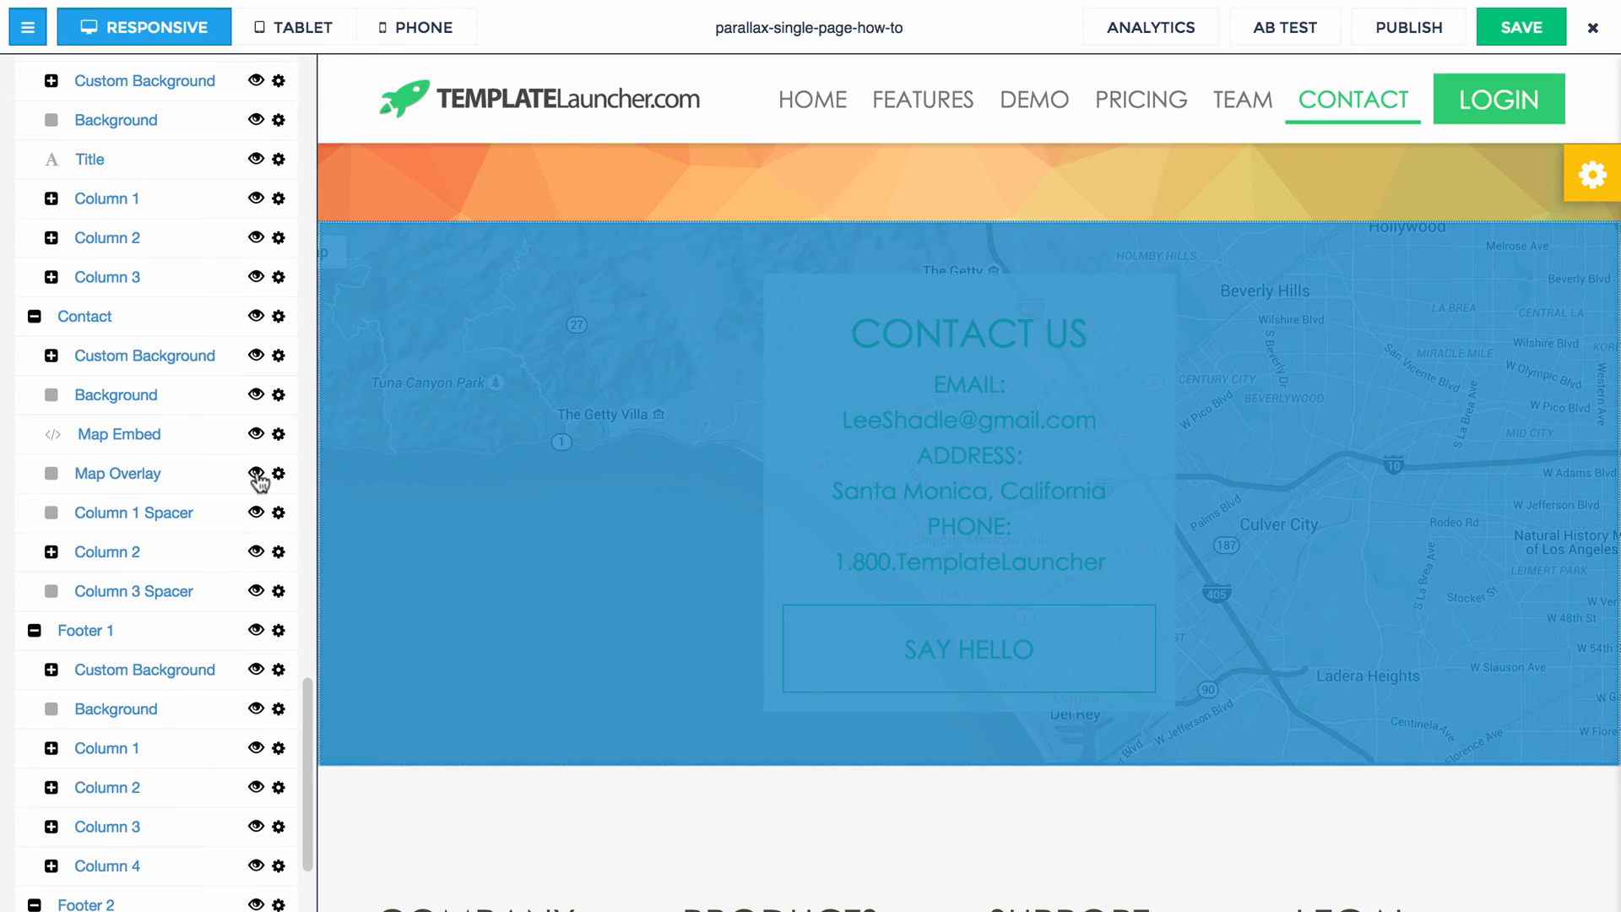
{"action": "left_click", "coordinate": [256, 474]}
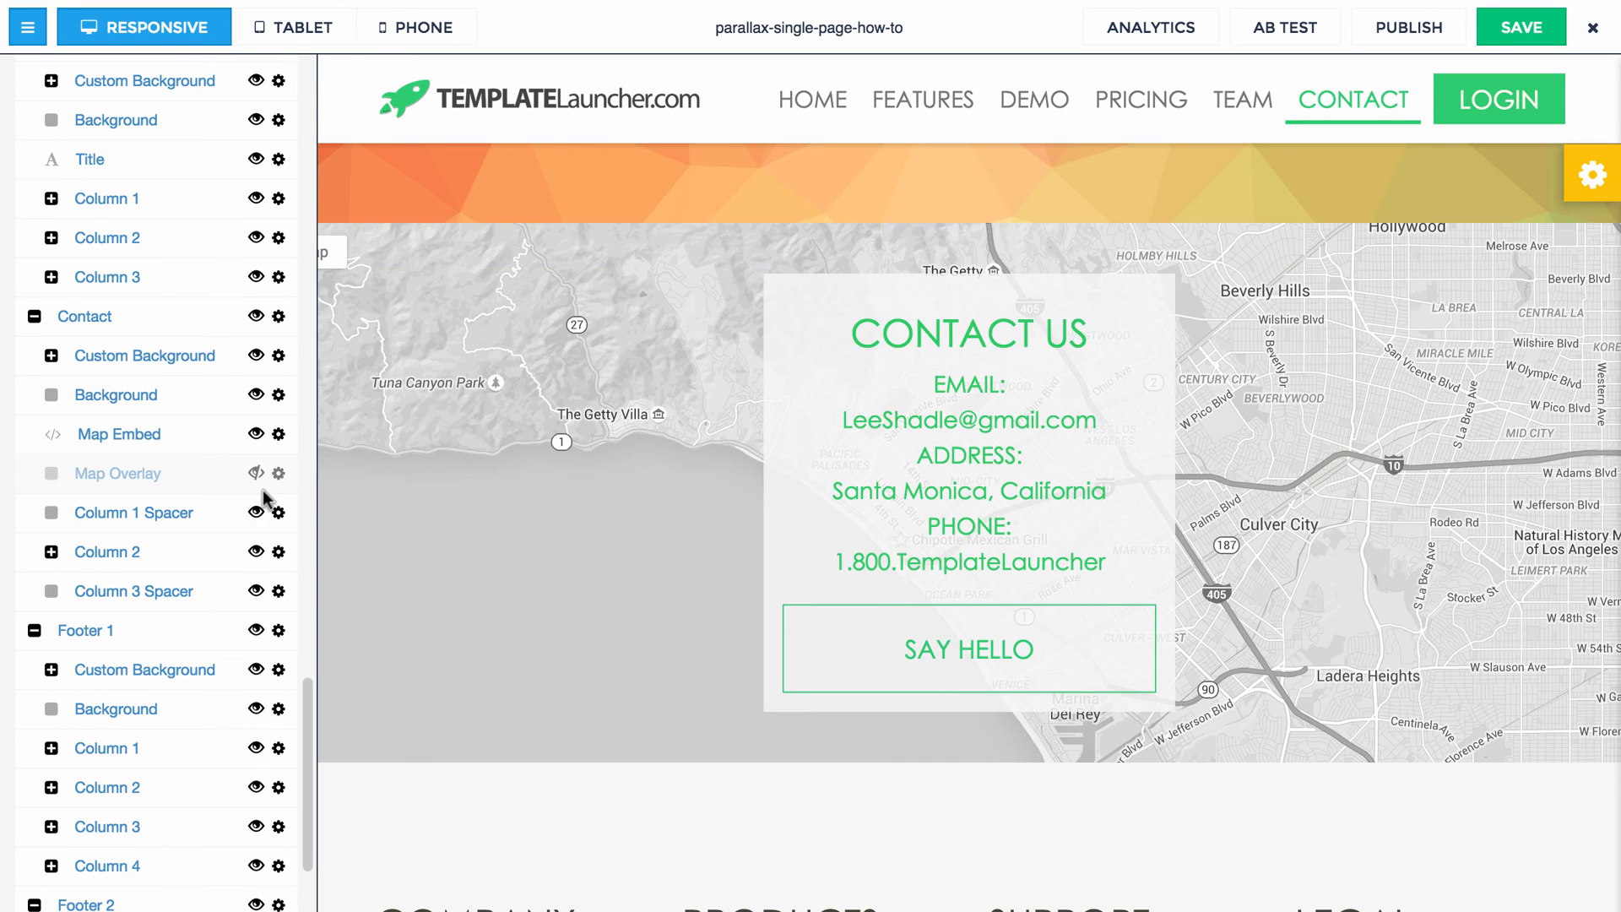
{"action": "left_click", "coordinate": [255, 474]}
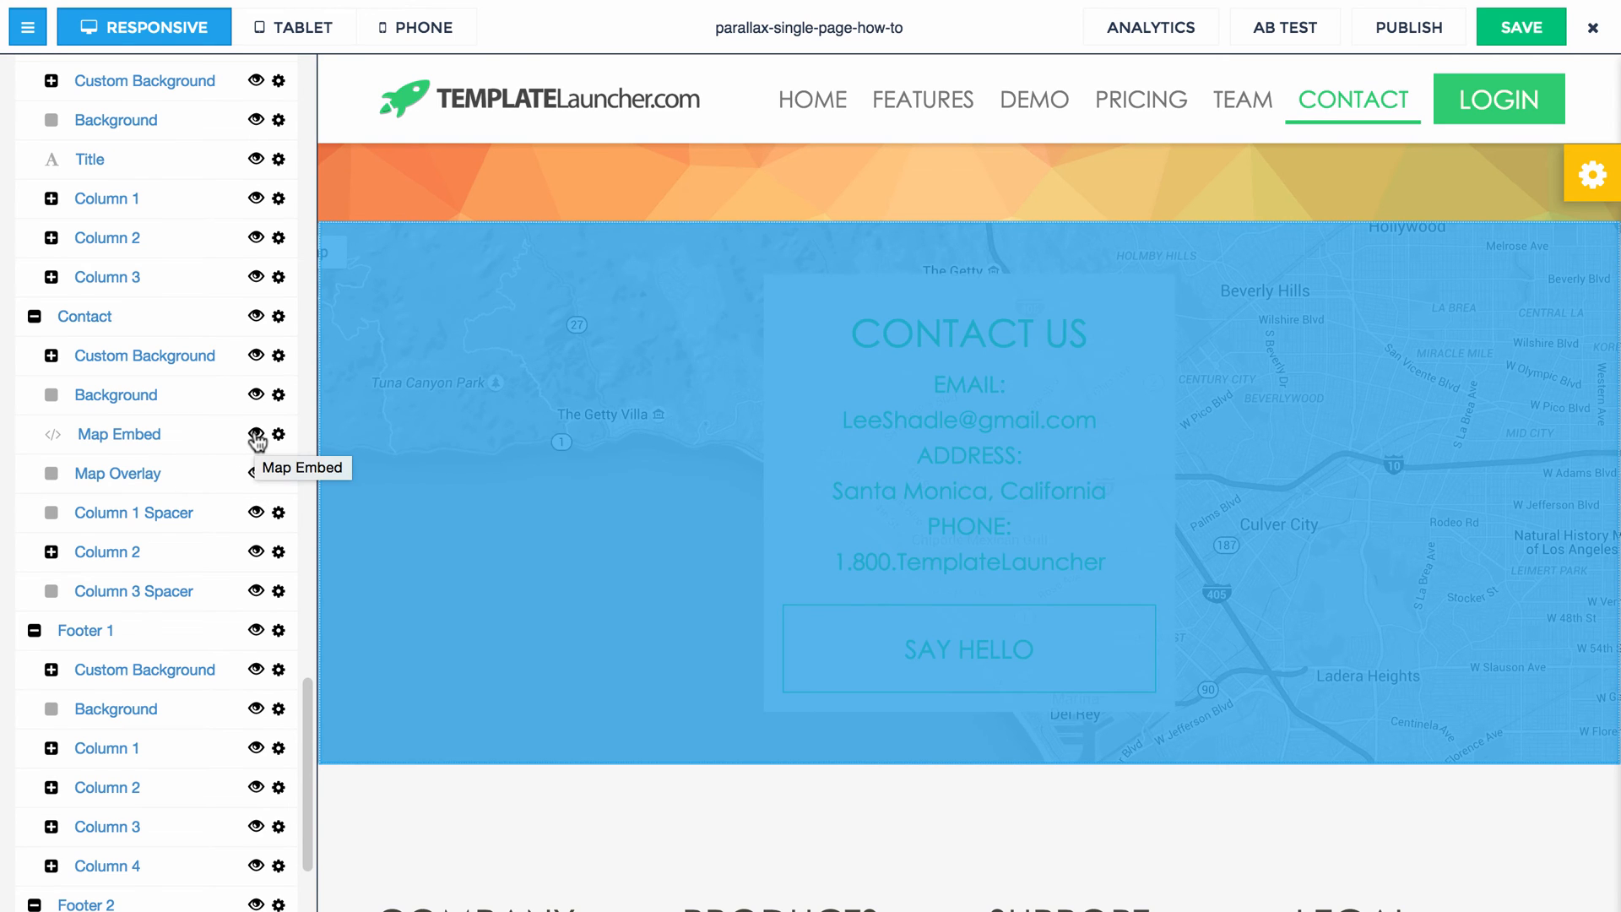
Step: Hide the Contact section's Map Embed and set the section's background to the sandy landscape image with the bench
{"action": "left_click", "coordinate": [256, 435]}
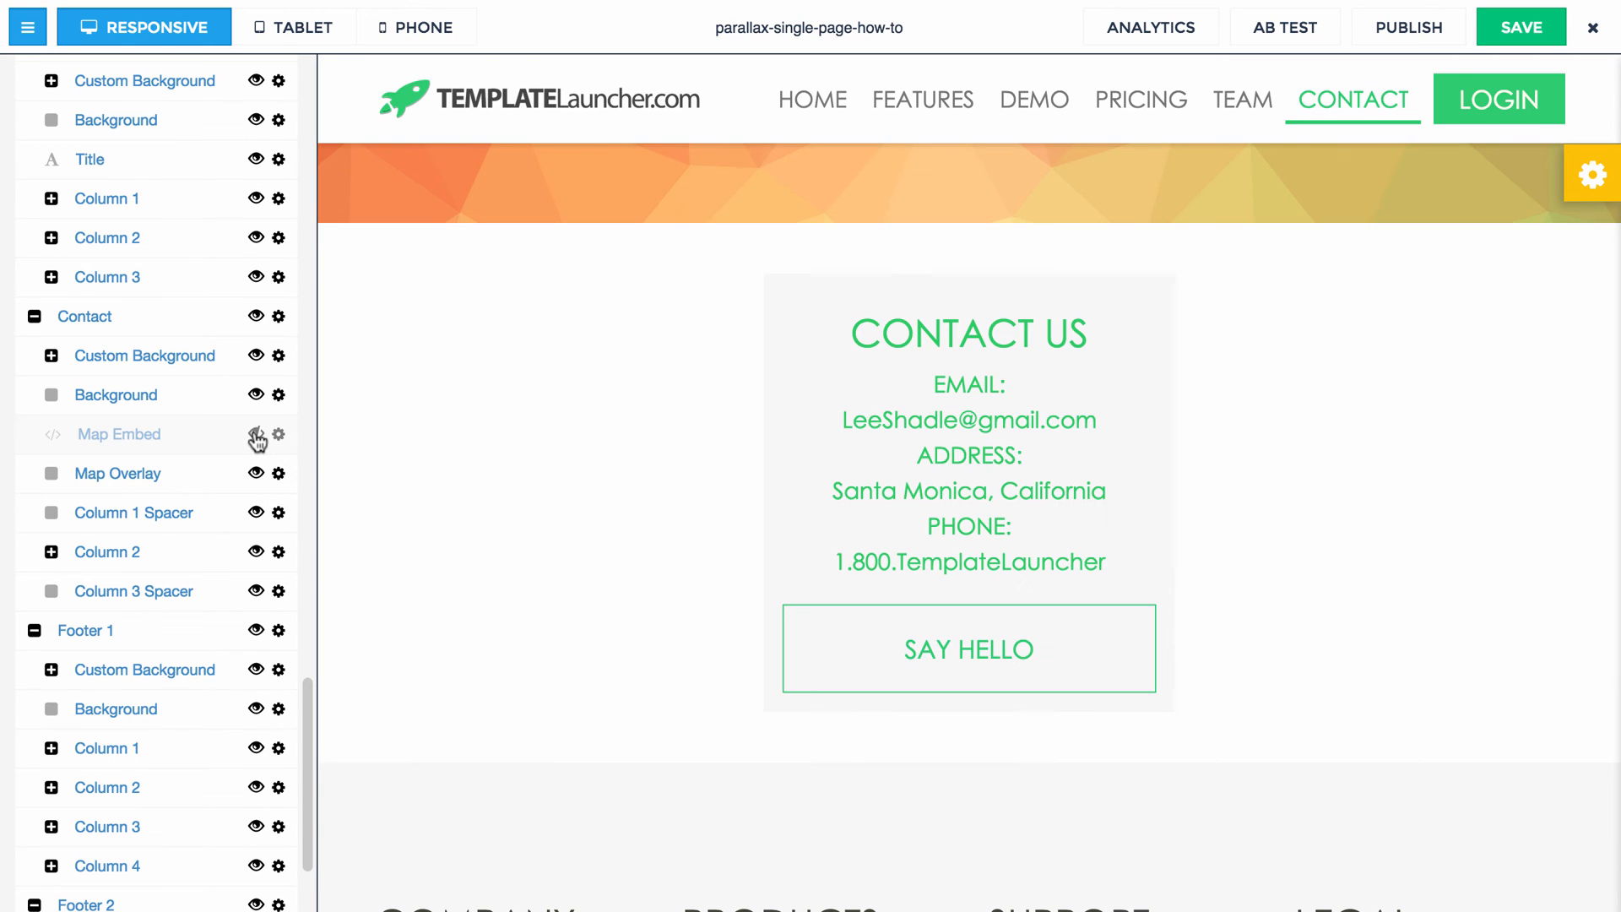
{"action": "left_click", "coordinate": [1591, 175]}
{"action": "left_click", "coordinate": [1410, 439]}
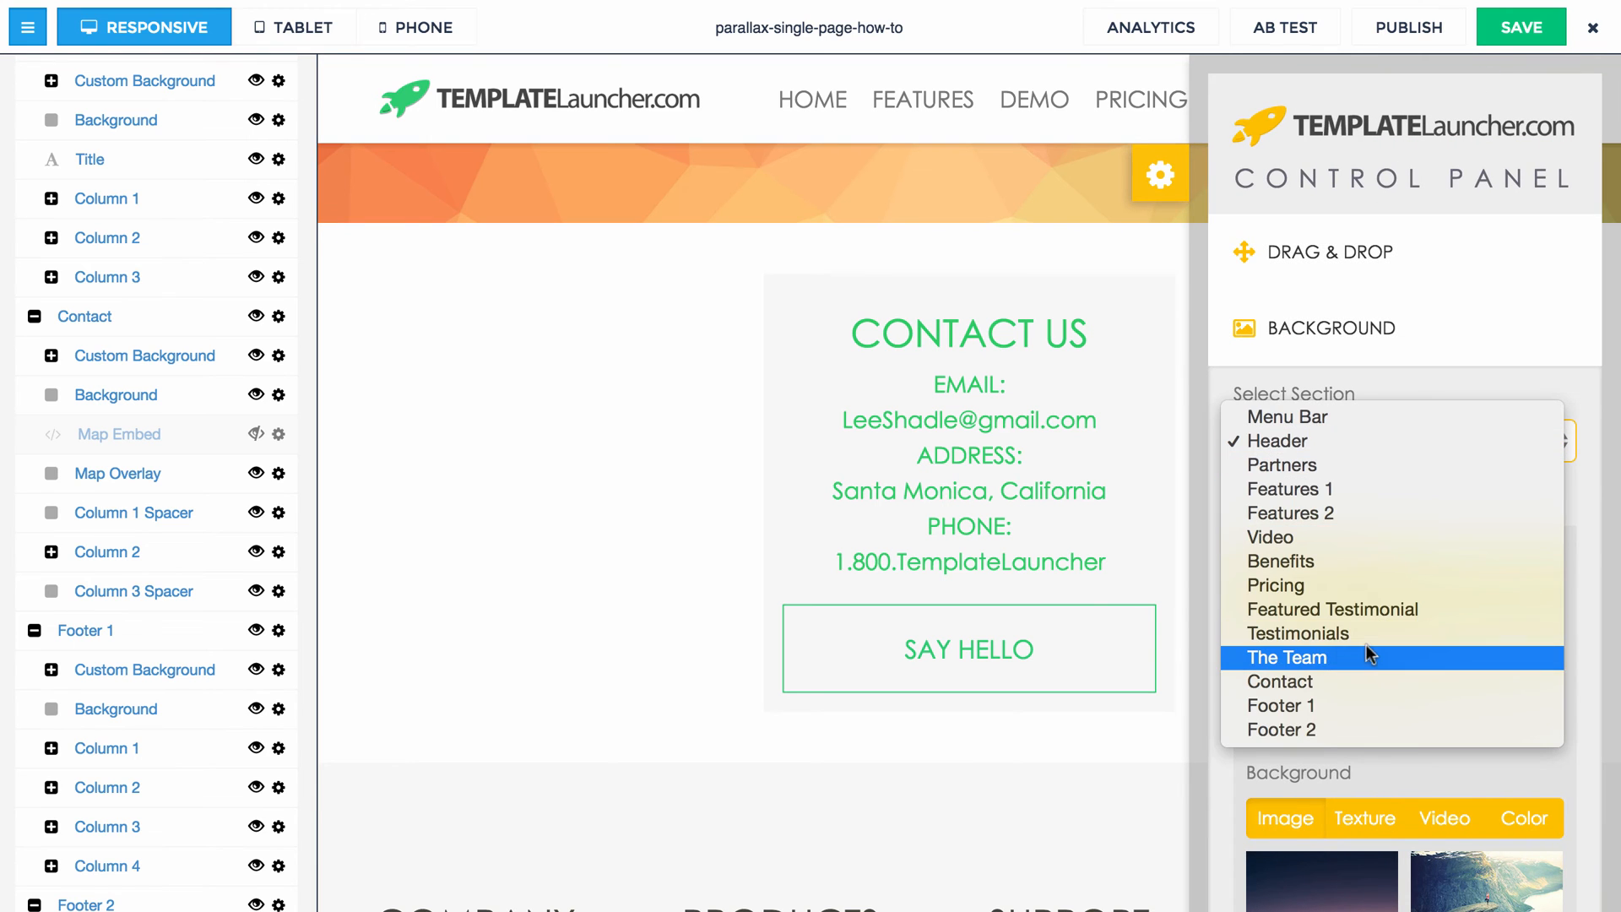
{"action": "left_click", "coordinate": [1351, 681]}
{"action": "scroll", "coordinate": [1346, 626], "scroll_direction": "down", "scroll_amount": 3}
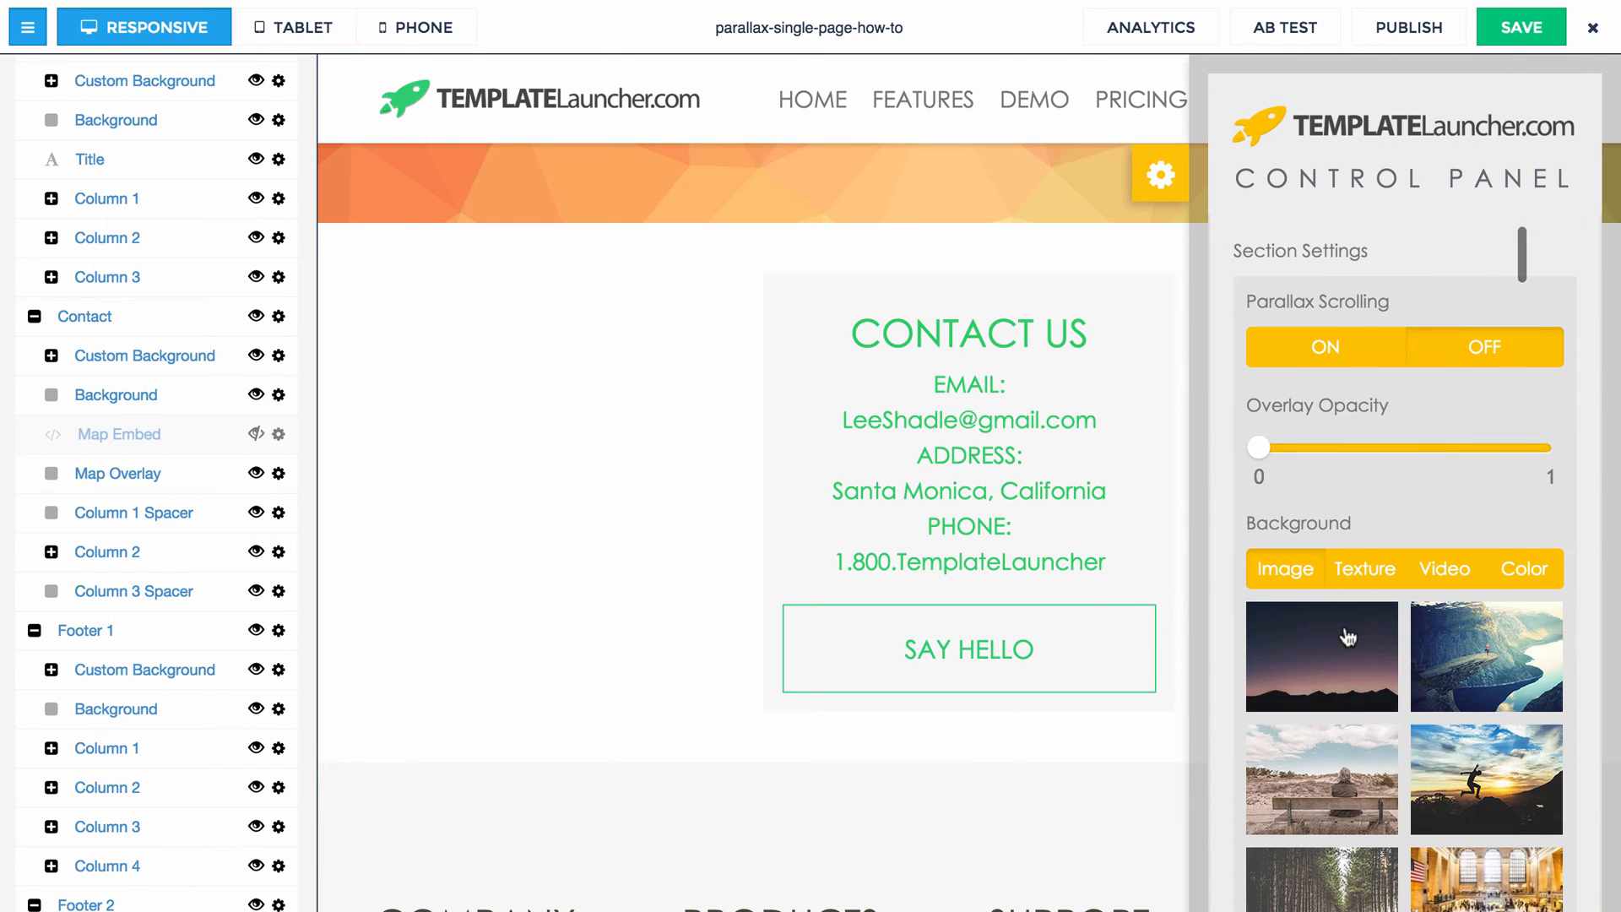
{"action": "left_click", "coordinate": [1316, 791]}
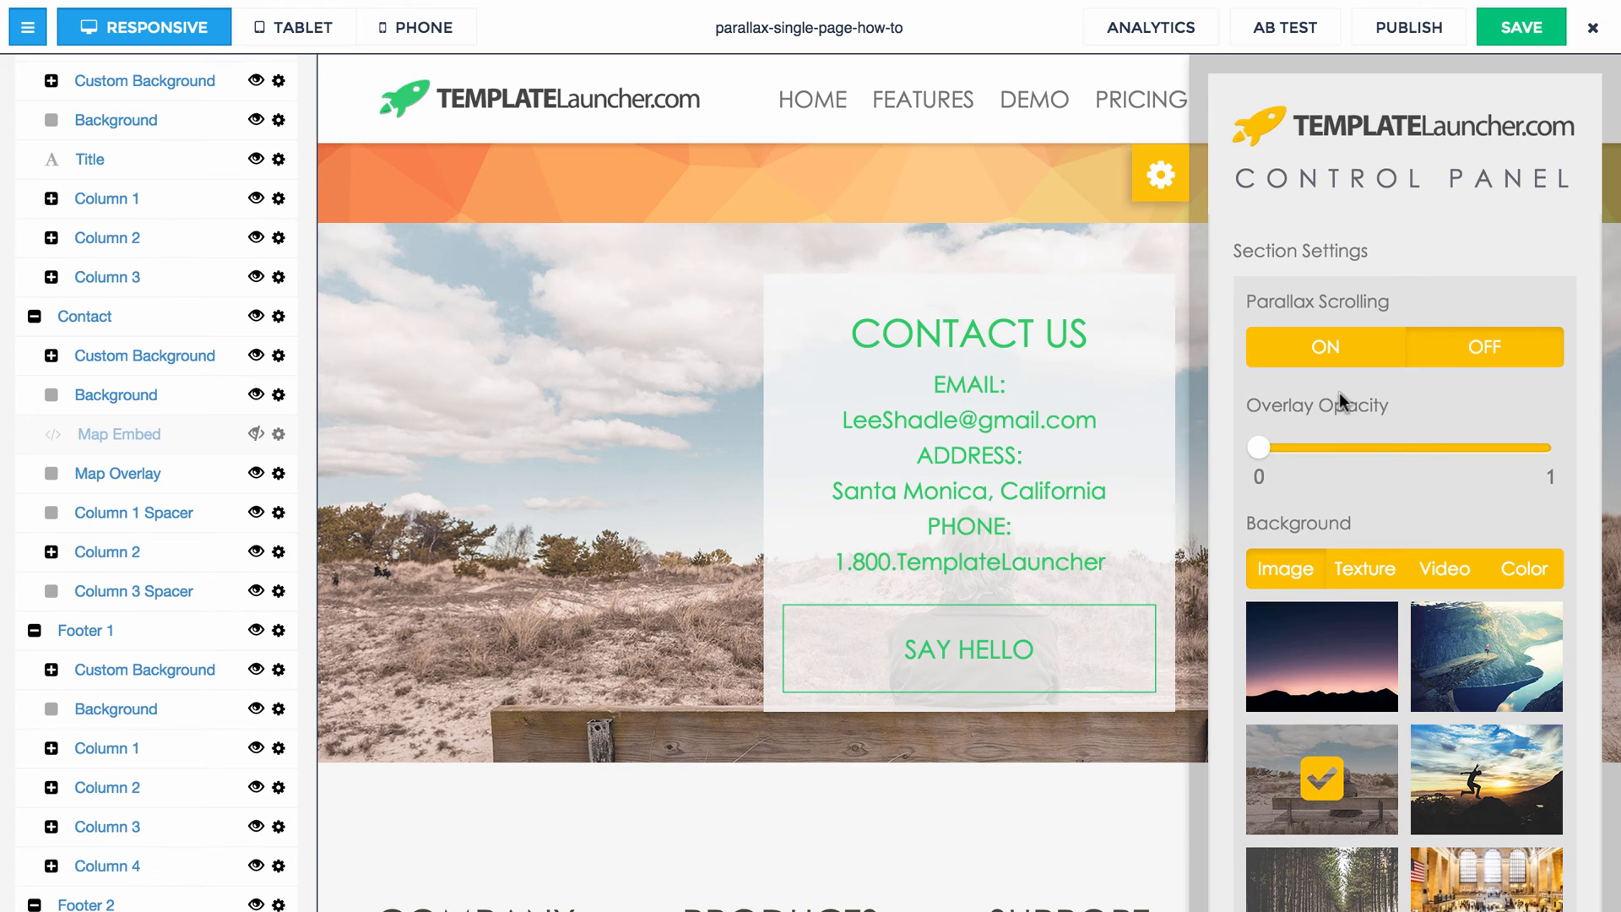
Step: Show the Contact section's Map Embed again and paste the Google Maps iframe code into its embed options
{"action": "left_click", "coordinate": [1160, 174]}
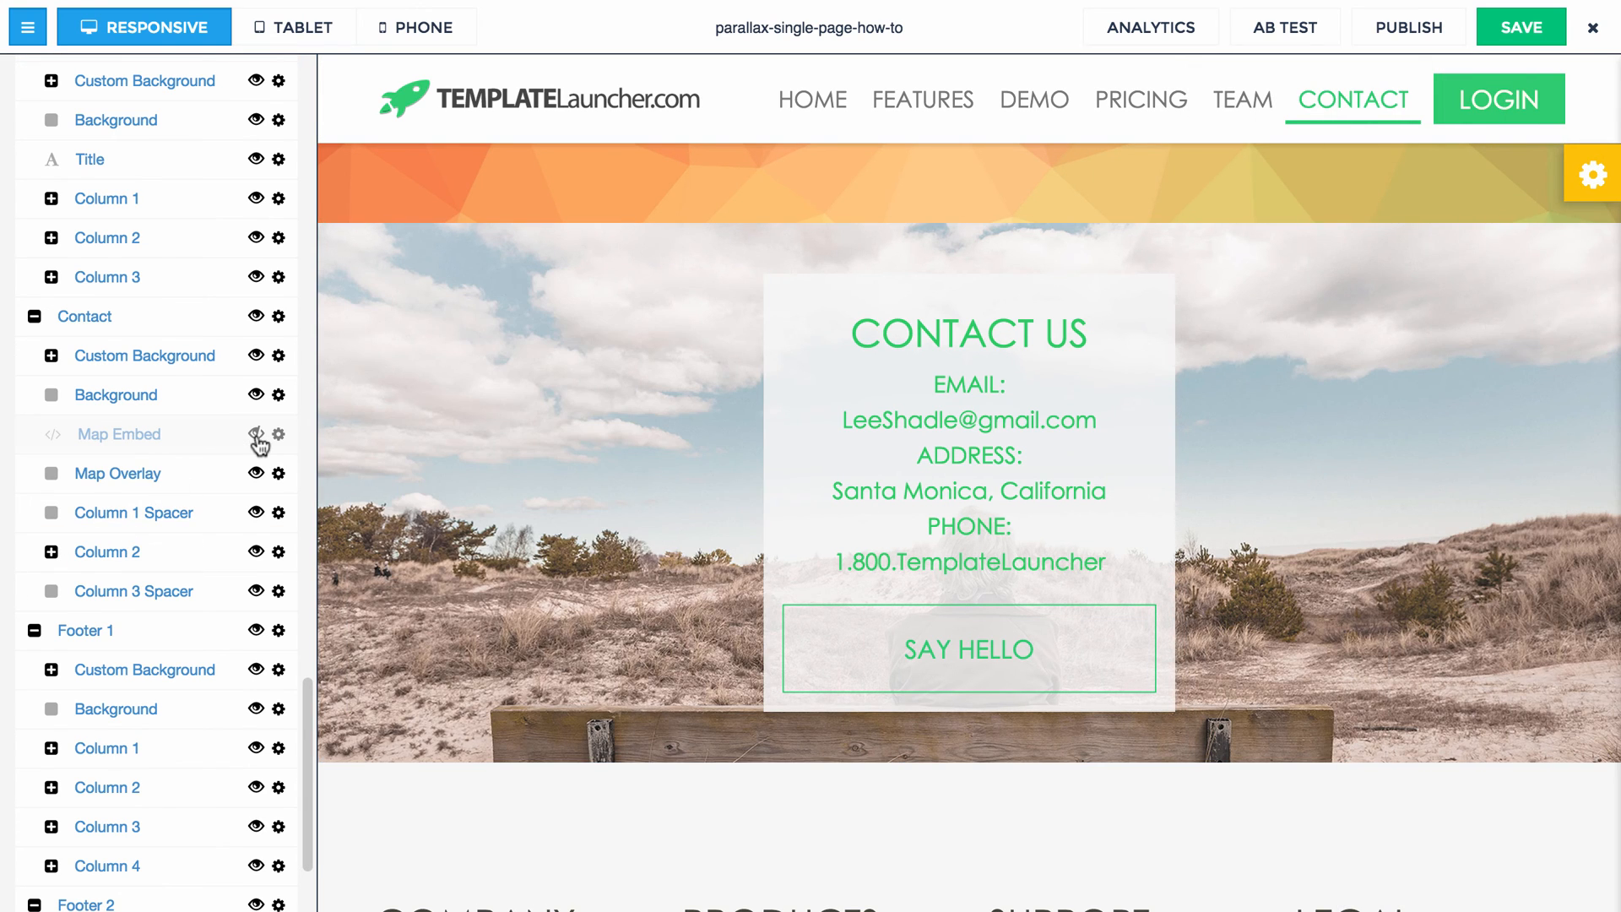
{"action": "left_click", "coordinate": [255, 434]}
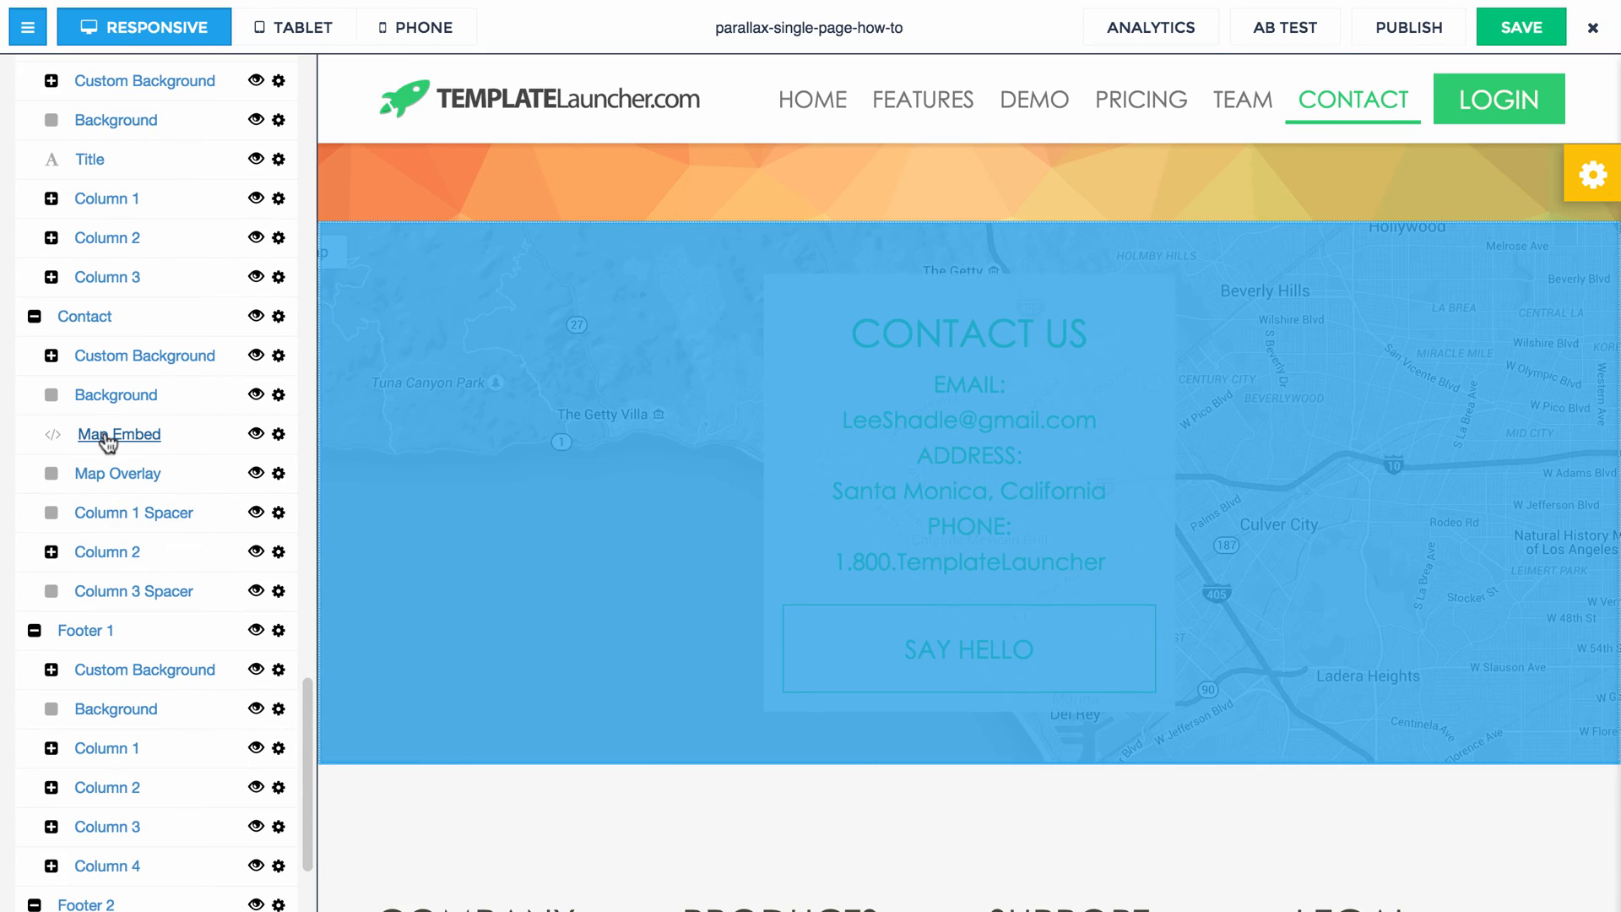
{"action": "left_click", "coordinate": [108, 436]}
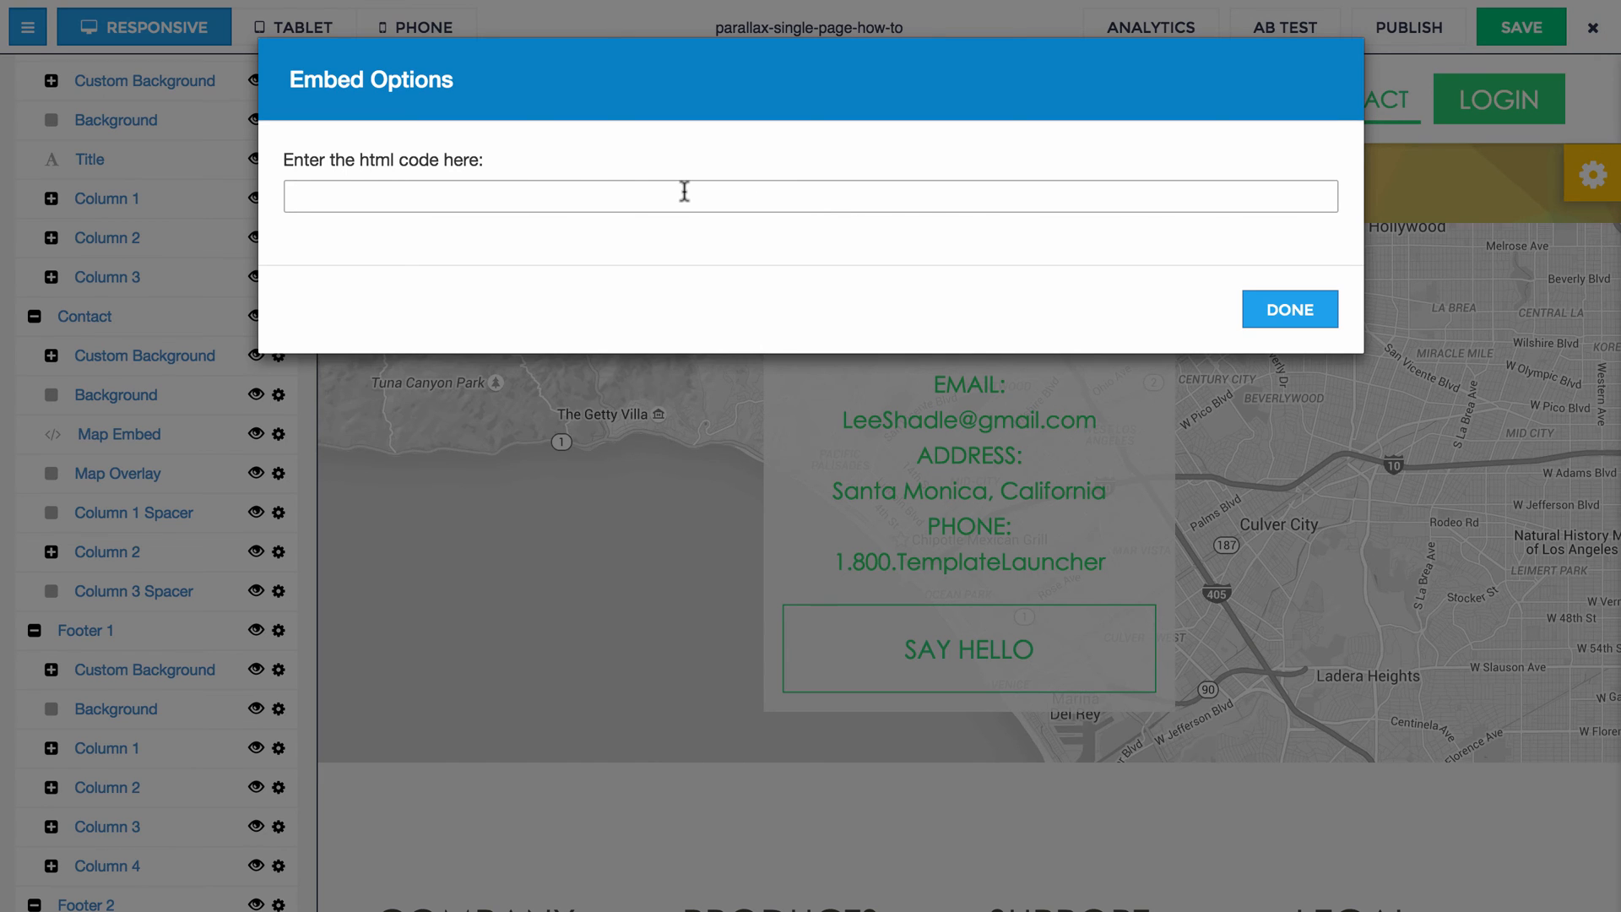
{"action": "key", "text": "super+v"}
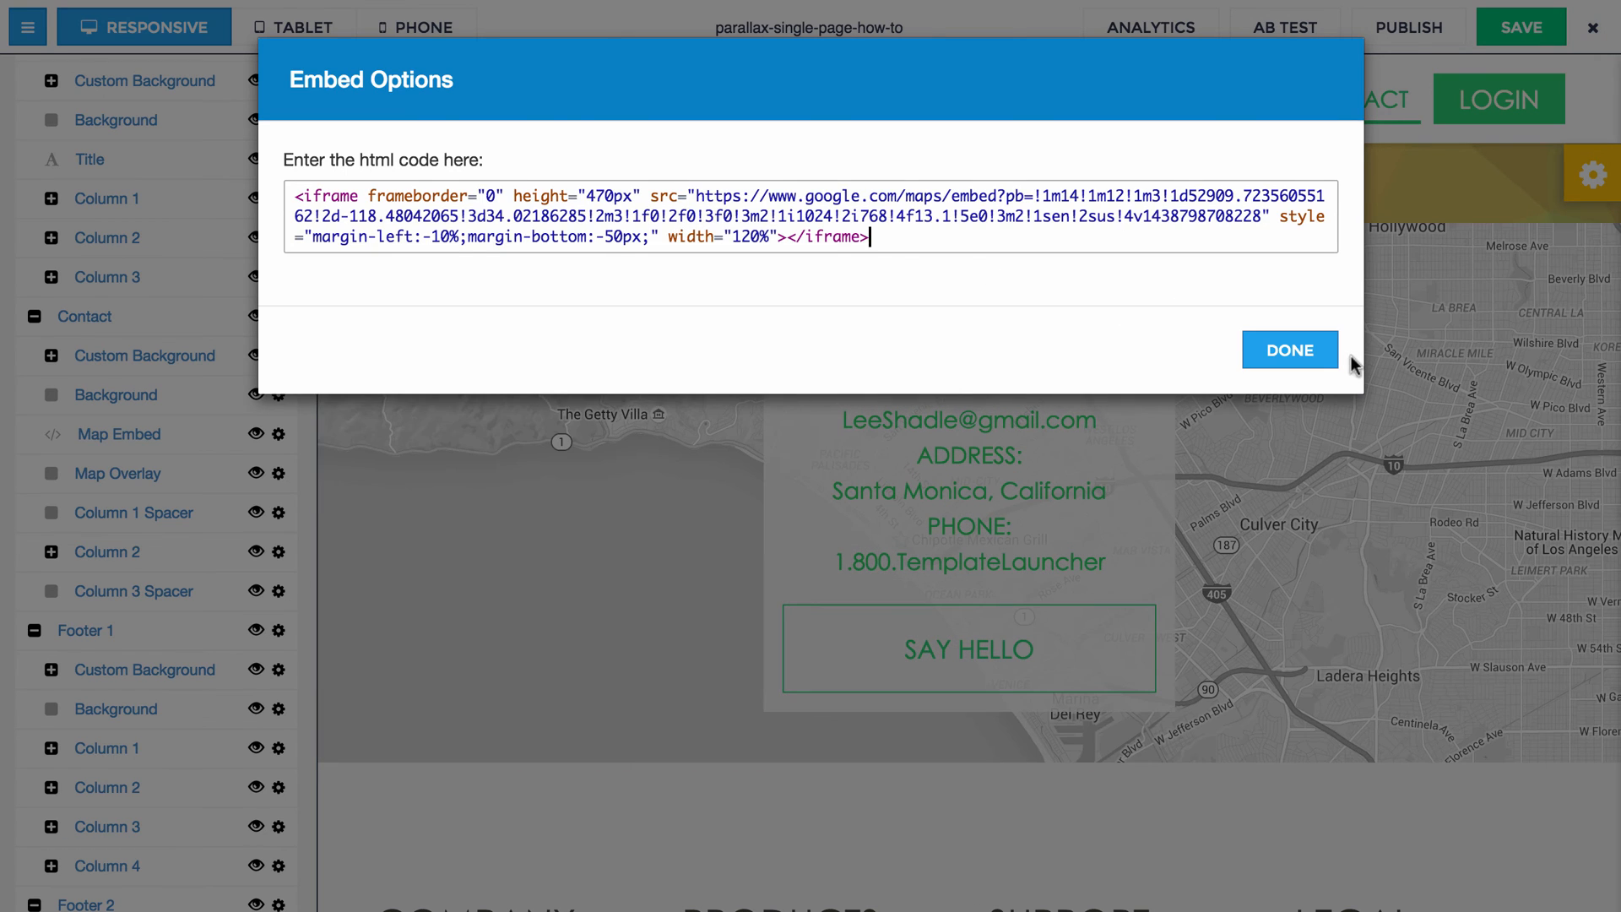
{"action": "left_click", "coordinate": [1294, 361]}
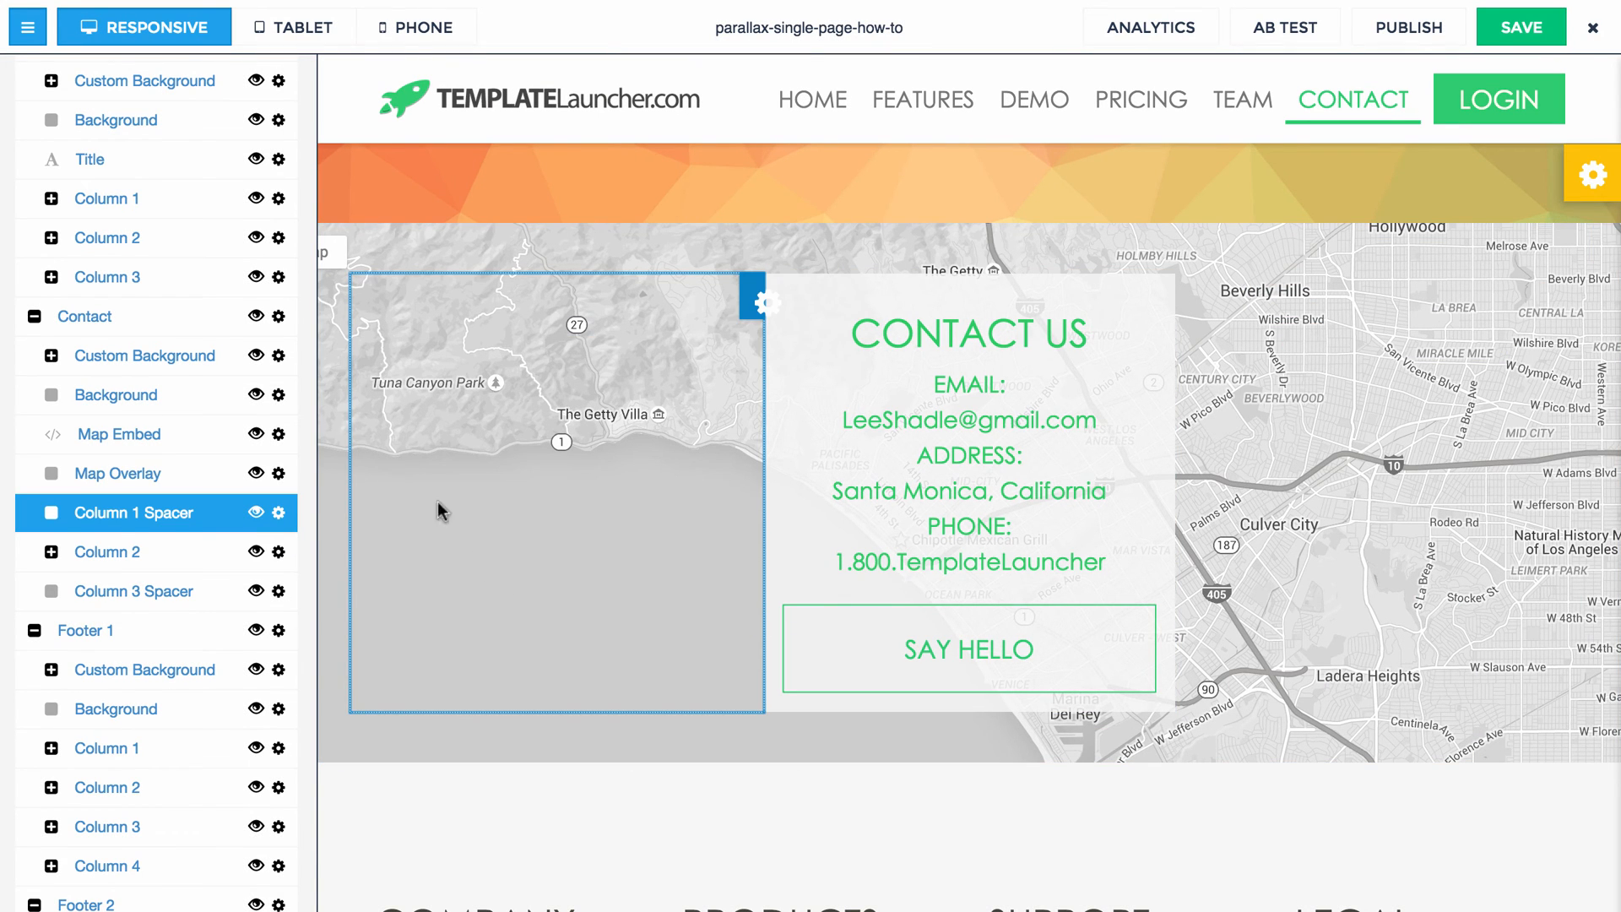
{"action": "left_click", "coordinate": [915, 735]}
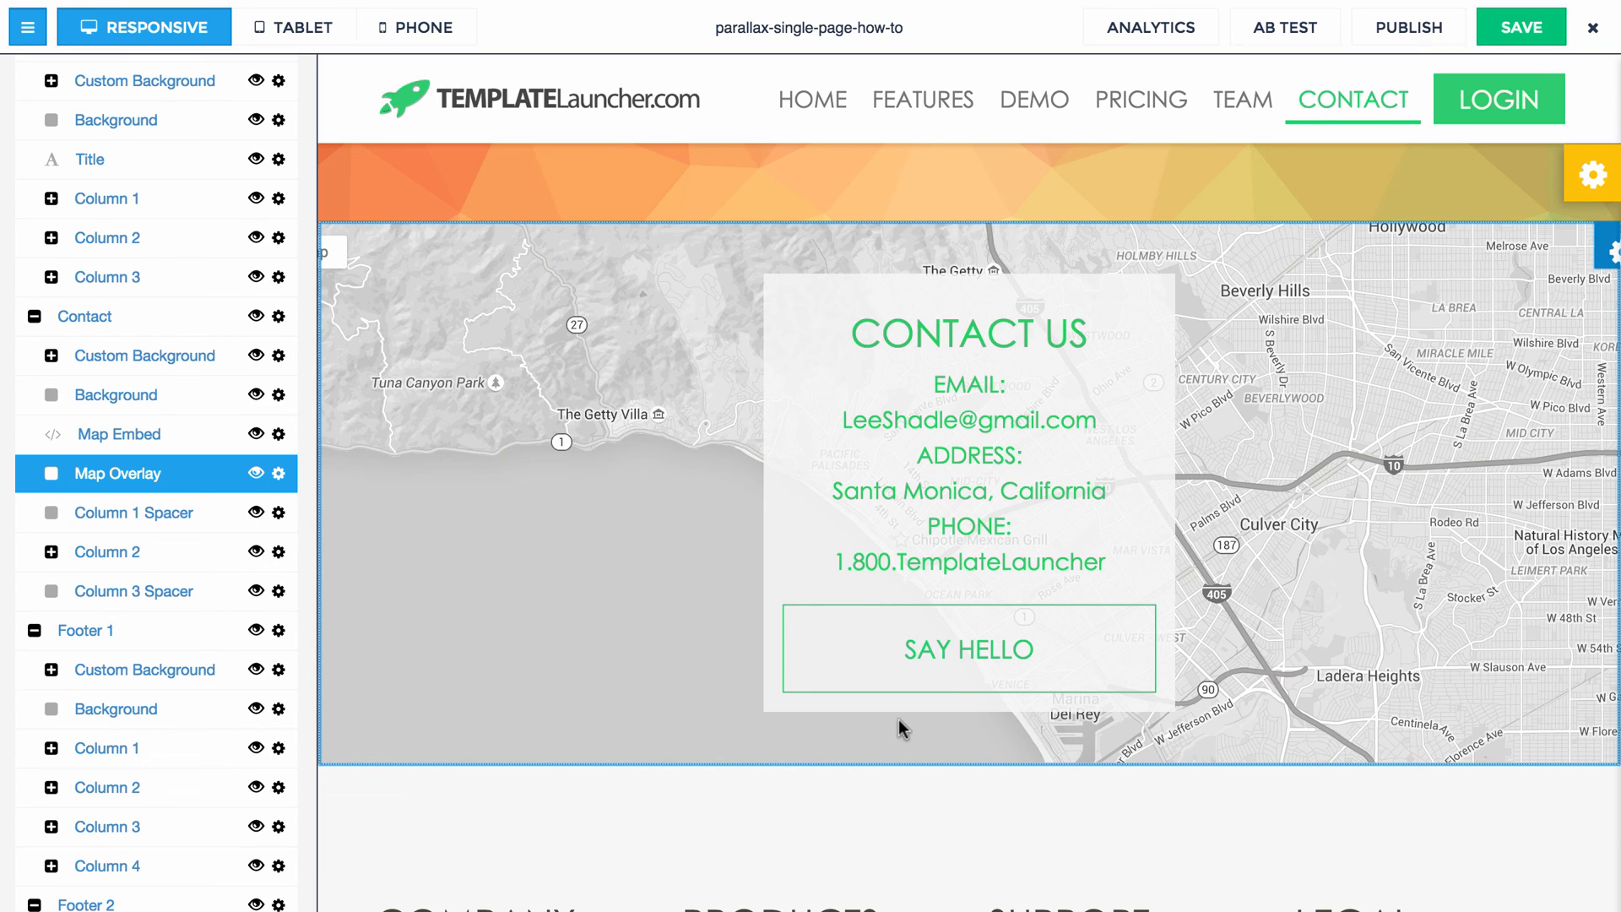
Step: Review the page's sections and backgrounds from the Contact section back up to the Header
{"action": "scroll", "coordinate": [224, 600], "scroll_direction": "down", "scroll_amount": 3}
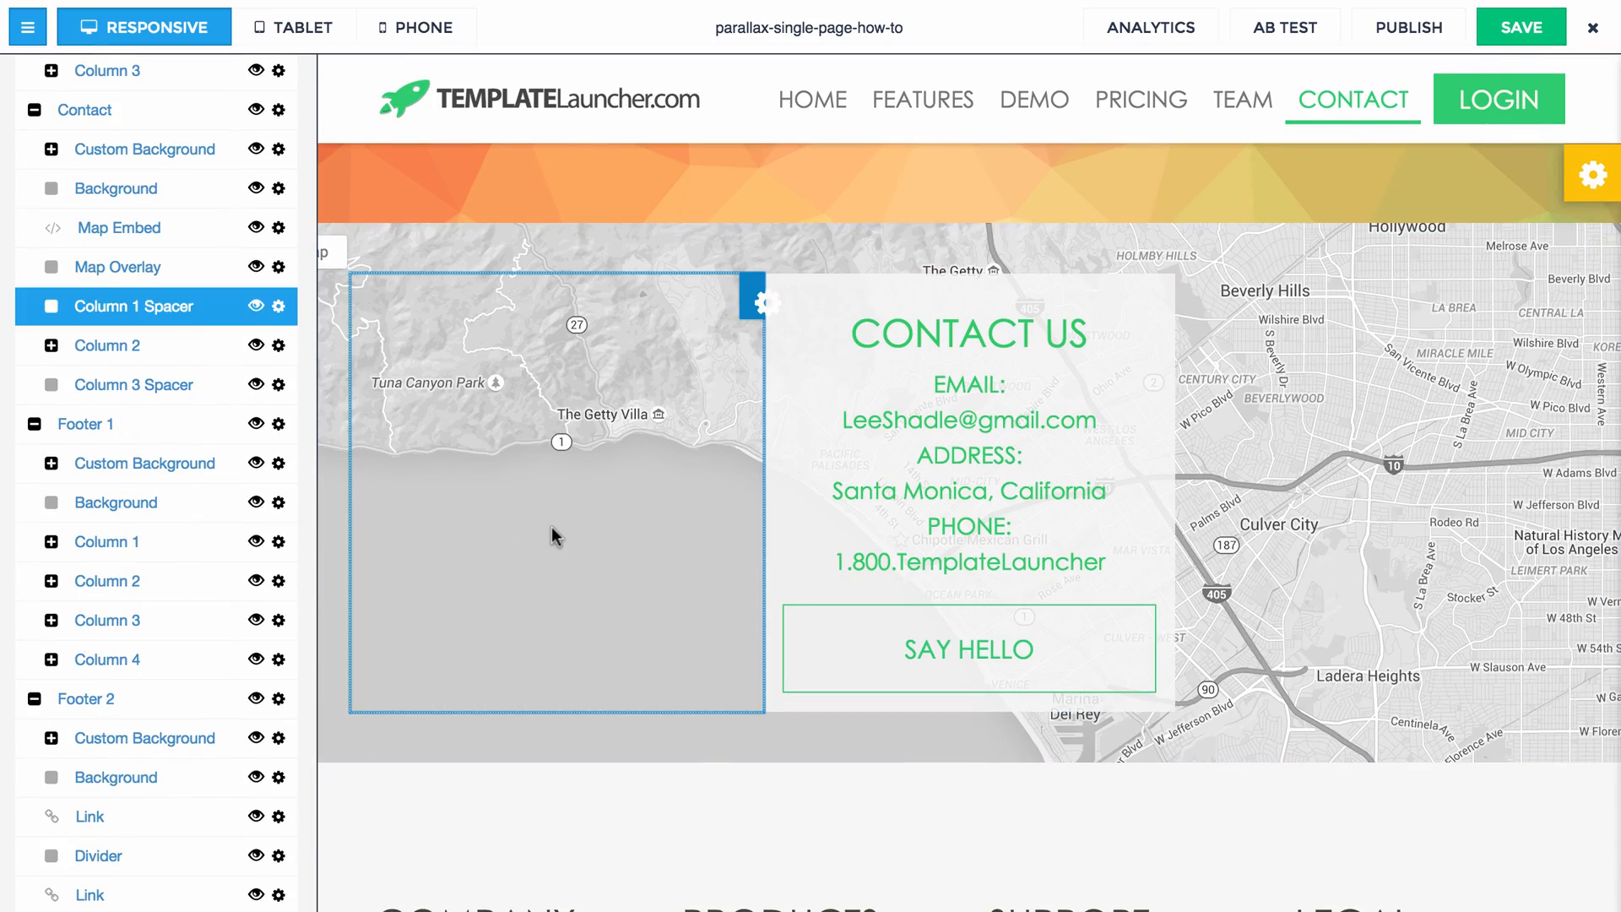
{"action": "scroll", "coordinate": [553, 532], "scroll_direction": "up", "scroll_amount": 20}
{"action": "scroll", "coordinate": [553, 535], "scroll_direction": "up", "scroll_amount": 20}
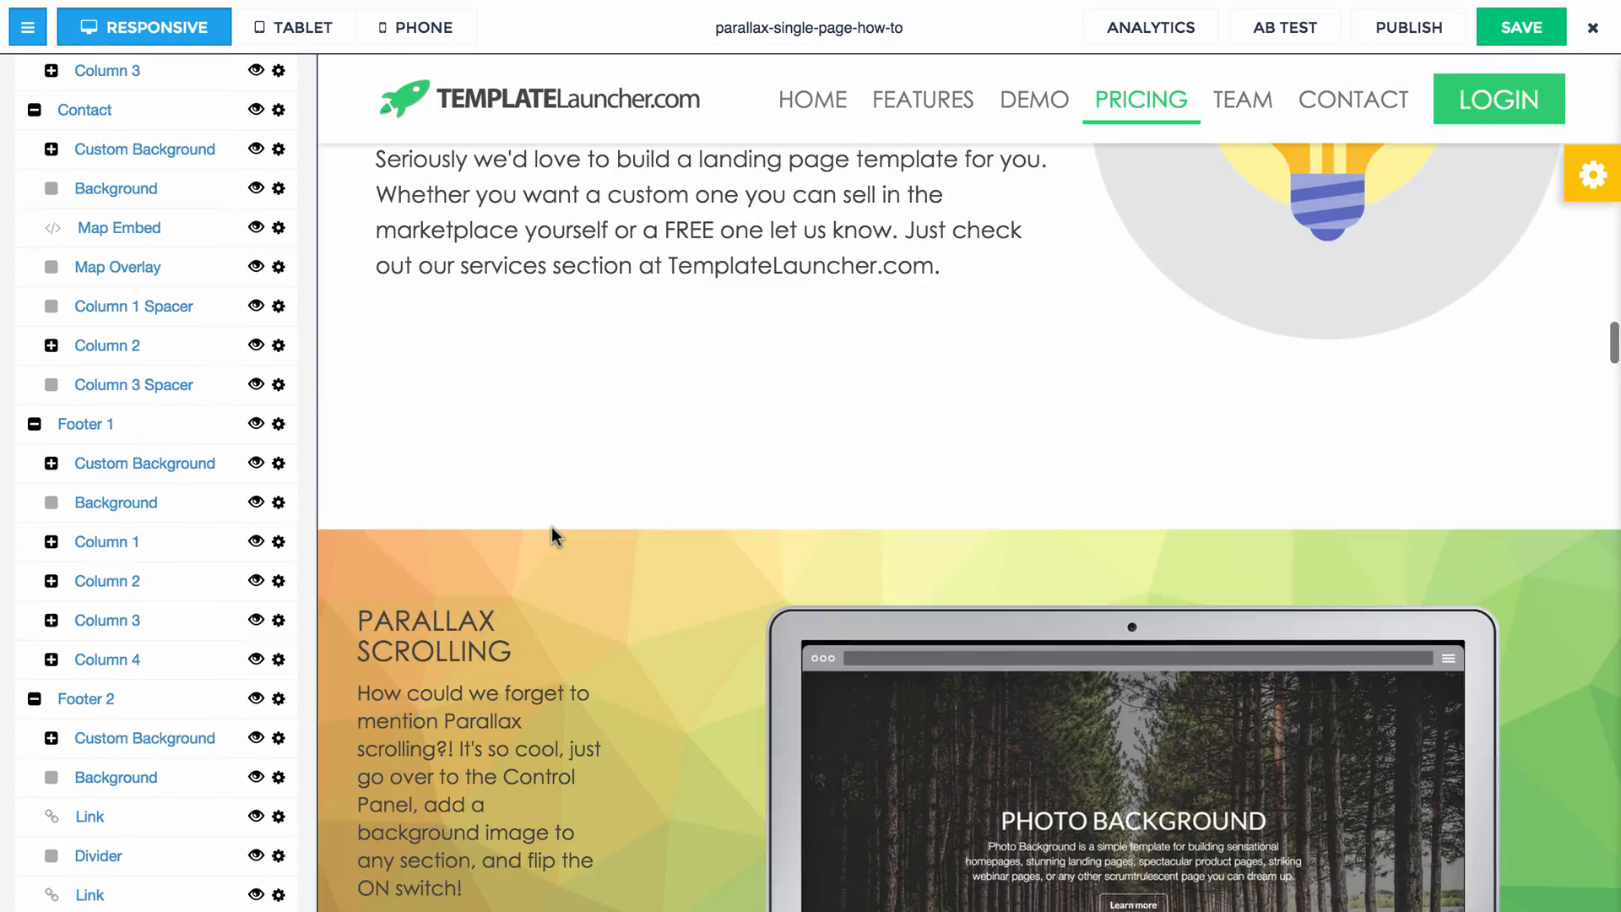
{"action": "scroll", "coordinate": [553, 535], "scroll_direction": "down", "scroll_amount": 17}
{"action": "scroll", "coordinate": [554, 535], "scroll_direction": "up", "scroll_amount": 6}
{"action": "scroll", "coordinate": [553, 536], "scroll_direction": "up", "scroll_amount": 10}
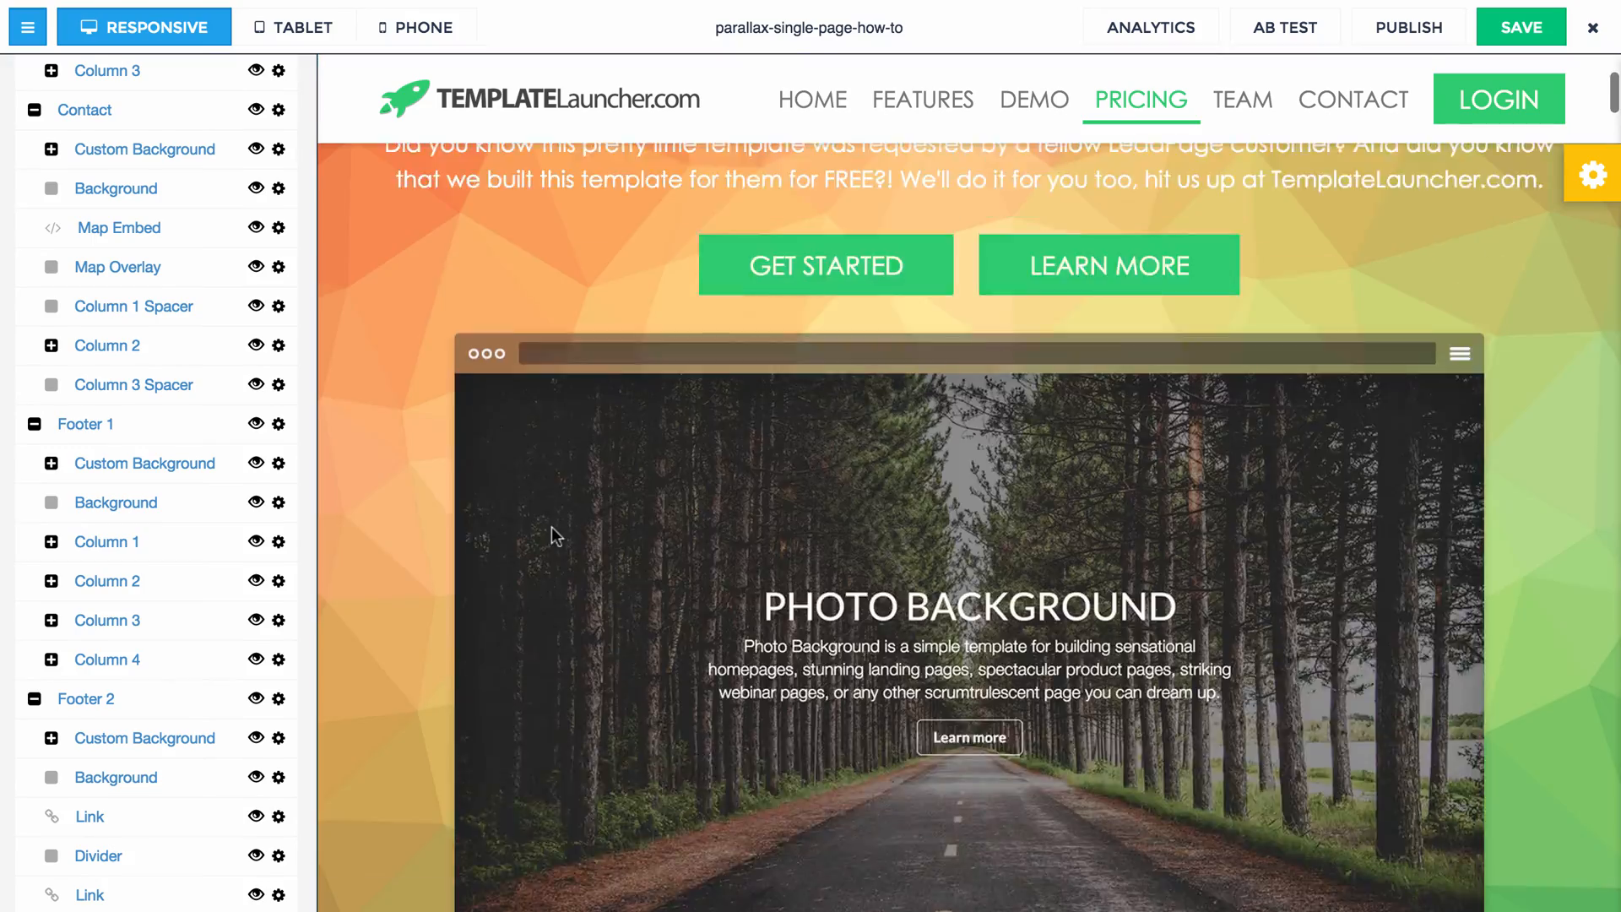
{"action": "scroll", "coordinate": [553, 537], "scroll_direction": "down", "scroll_amount": 6}
{"action": "scroll", "coordinate": [553, 543], "scroll_direction": "down", "scroll_amount": 2}
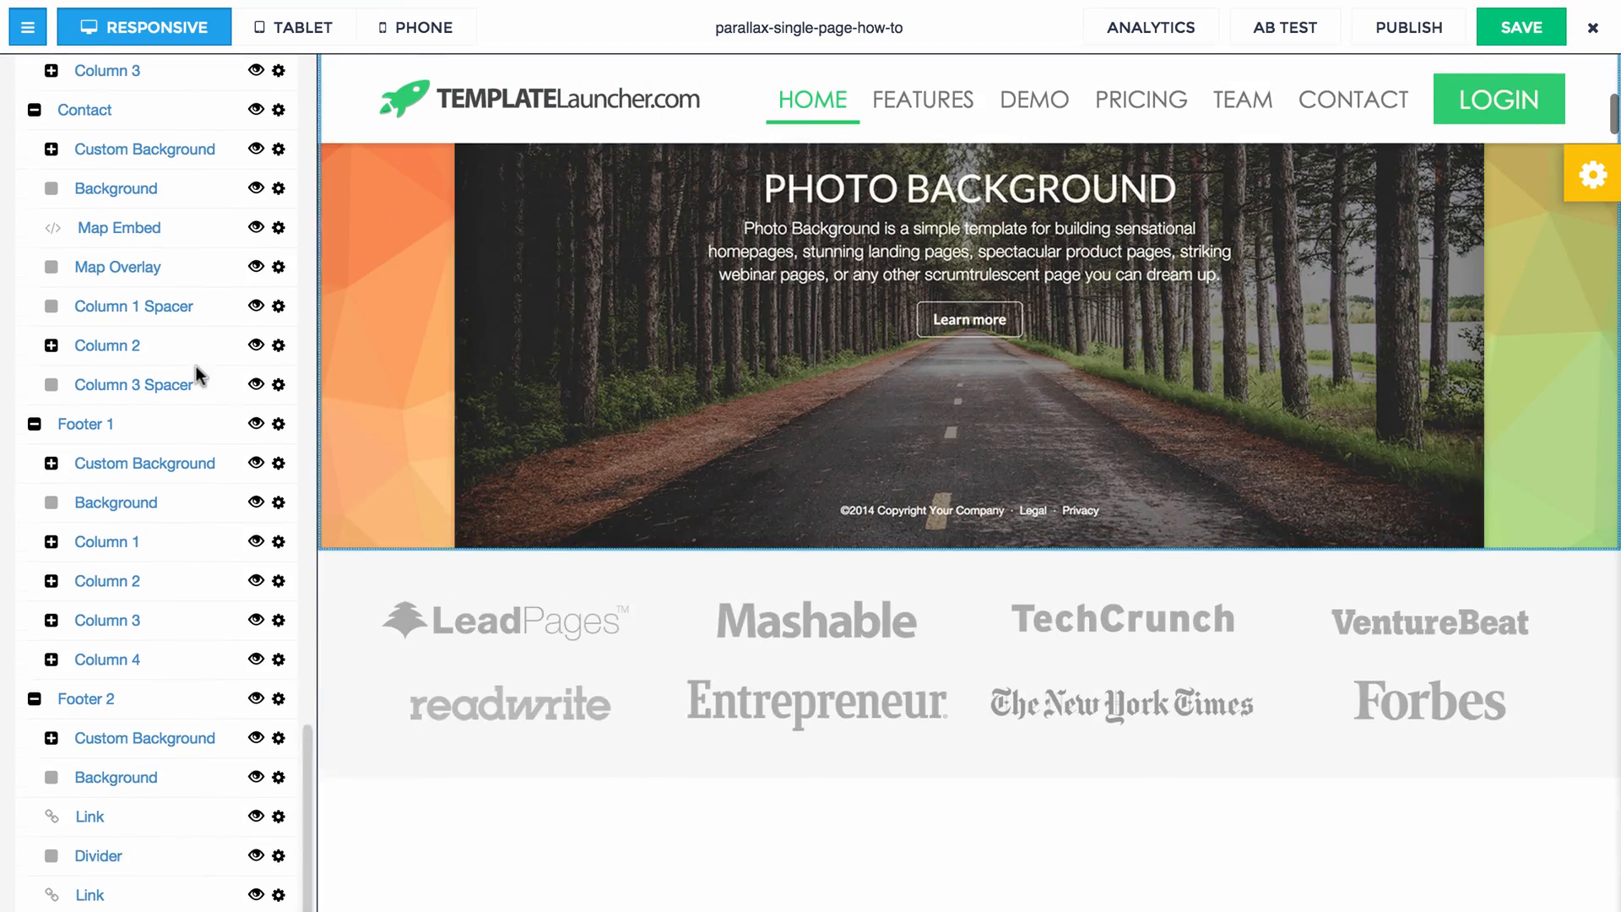
{"action": "scroll", "coordinate": [199, 374], "scroll_direction": "up", "scroll_amount": 20}
{"action": "scroll", "coordinate": [482, 577], "scroll_direction": "up", "scroll_amount": 4}
{"action": "scroll", "coordinate": [477, 572], "scroll_direction": "up", "scroll_amount": 4}
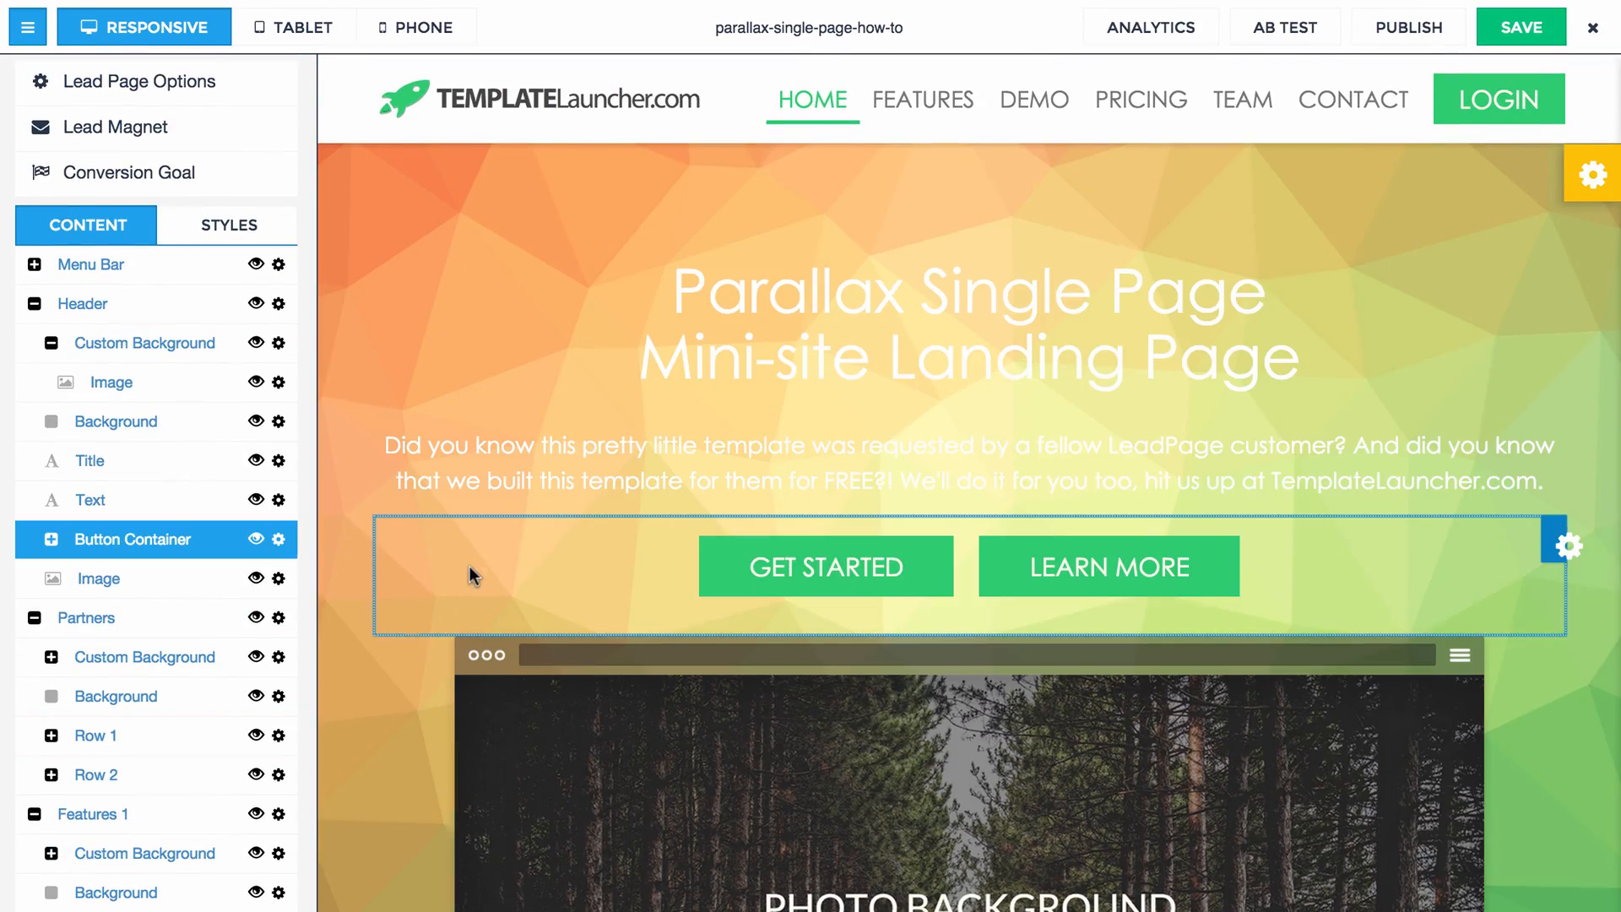
Step: Hide Row 1, Row 2 and Row 3 of the Features 1 section
{"action": "scroll", "coordinate": [468, 561], "scroll_direction": "down", "scroll_amount": 9}
{"action": "scroll", "coordinate": [465, 555], "scroll_direction": "down", "scroll_amount": 5}
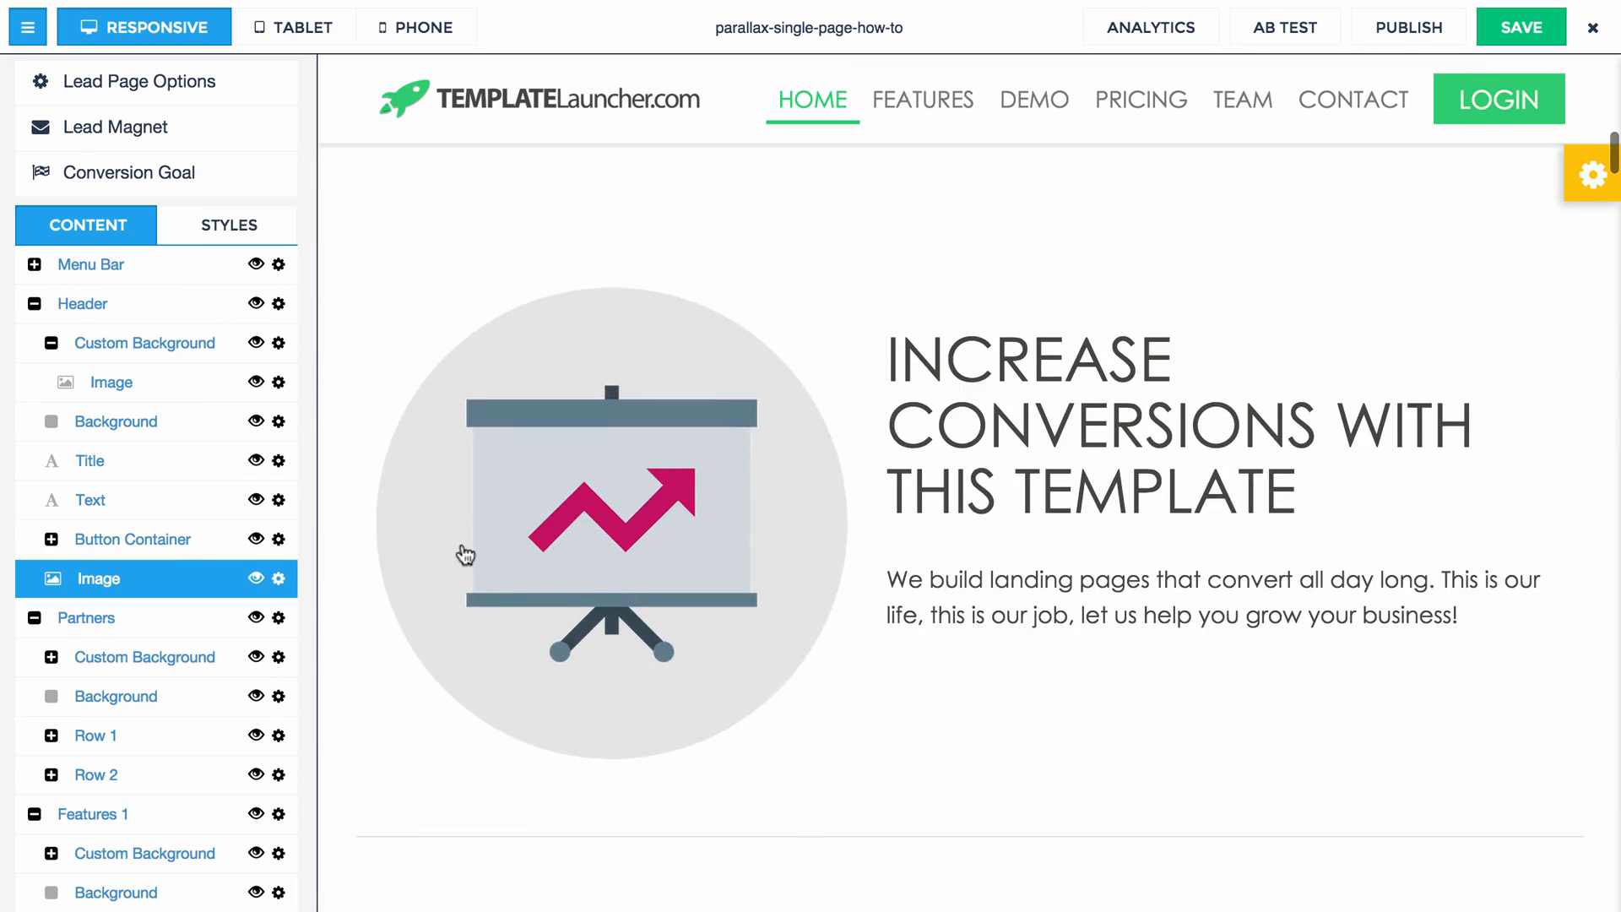
{"action": "scroll", "coordinate": [488, 532], "scroll_direction": "down", "scroll_amount": 3}
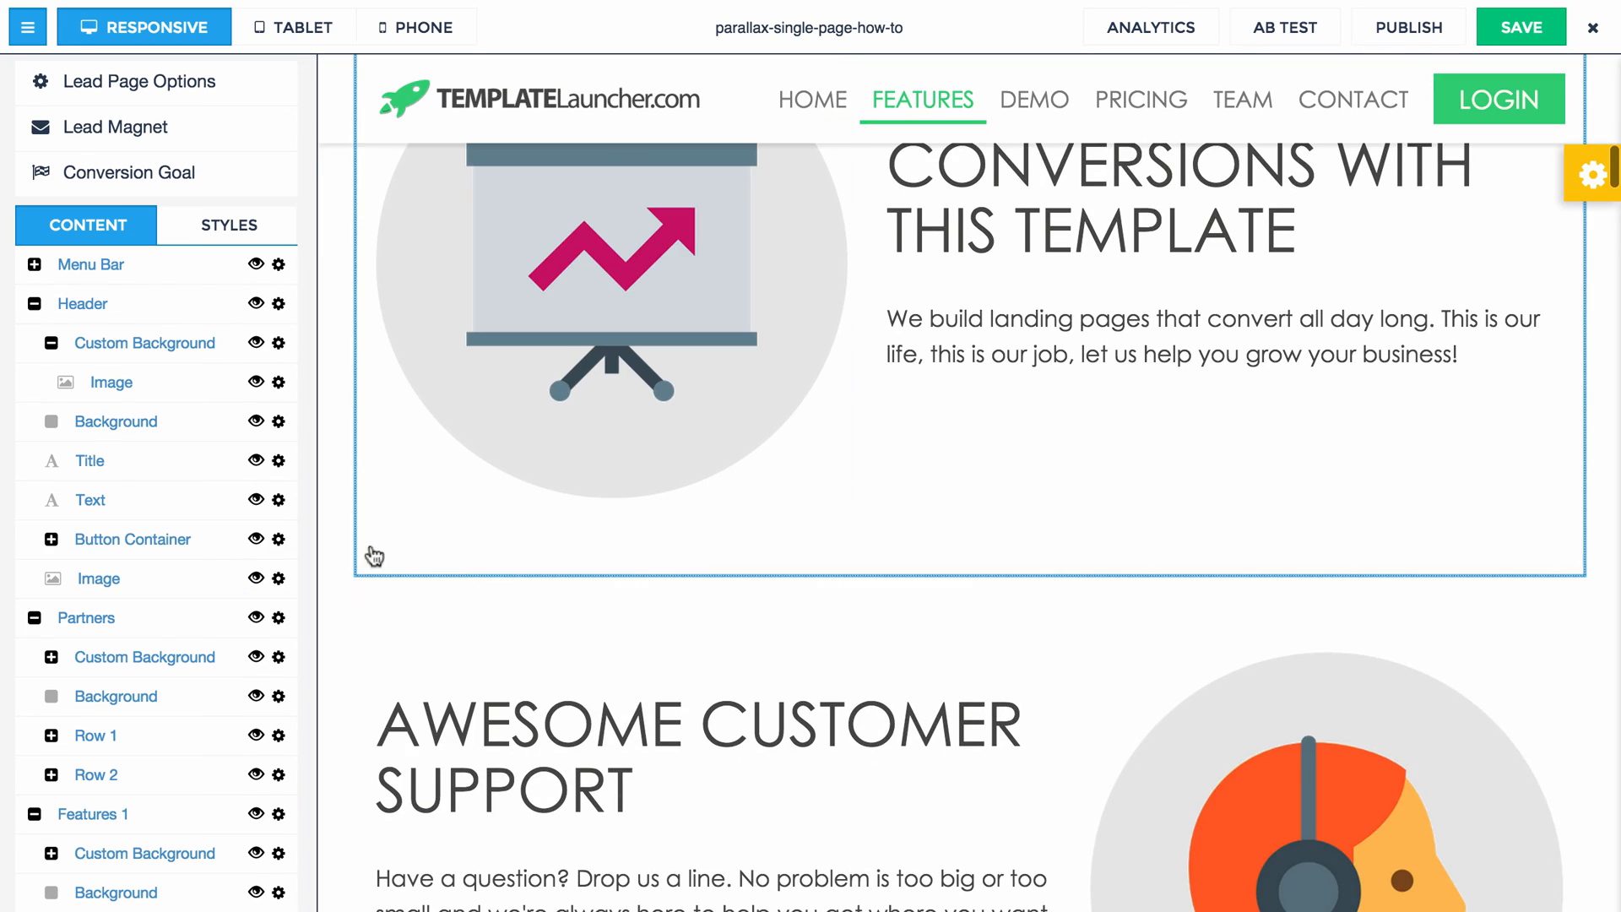
{"action": "scroll", "coordinate": [239, 554], "scroll_direction": "down", "scroll_amount": 5}
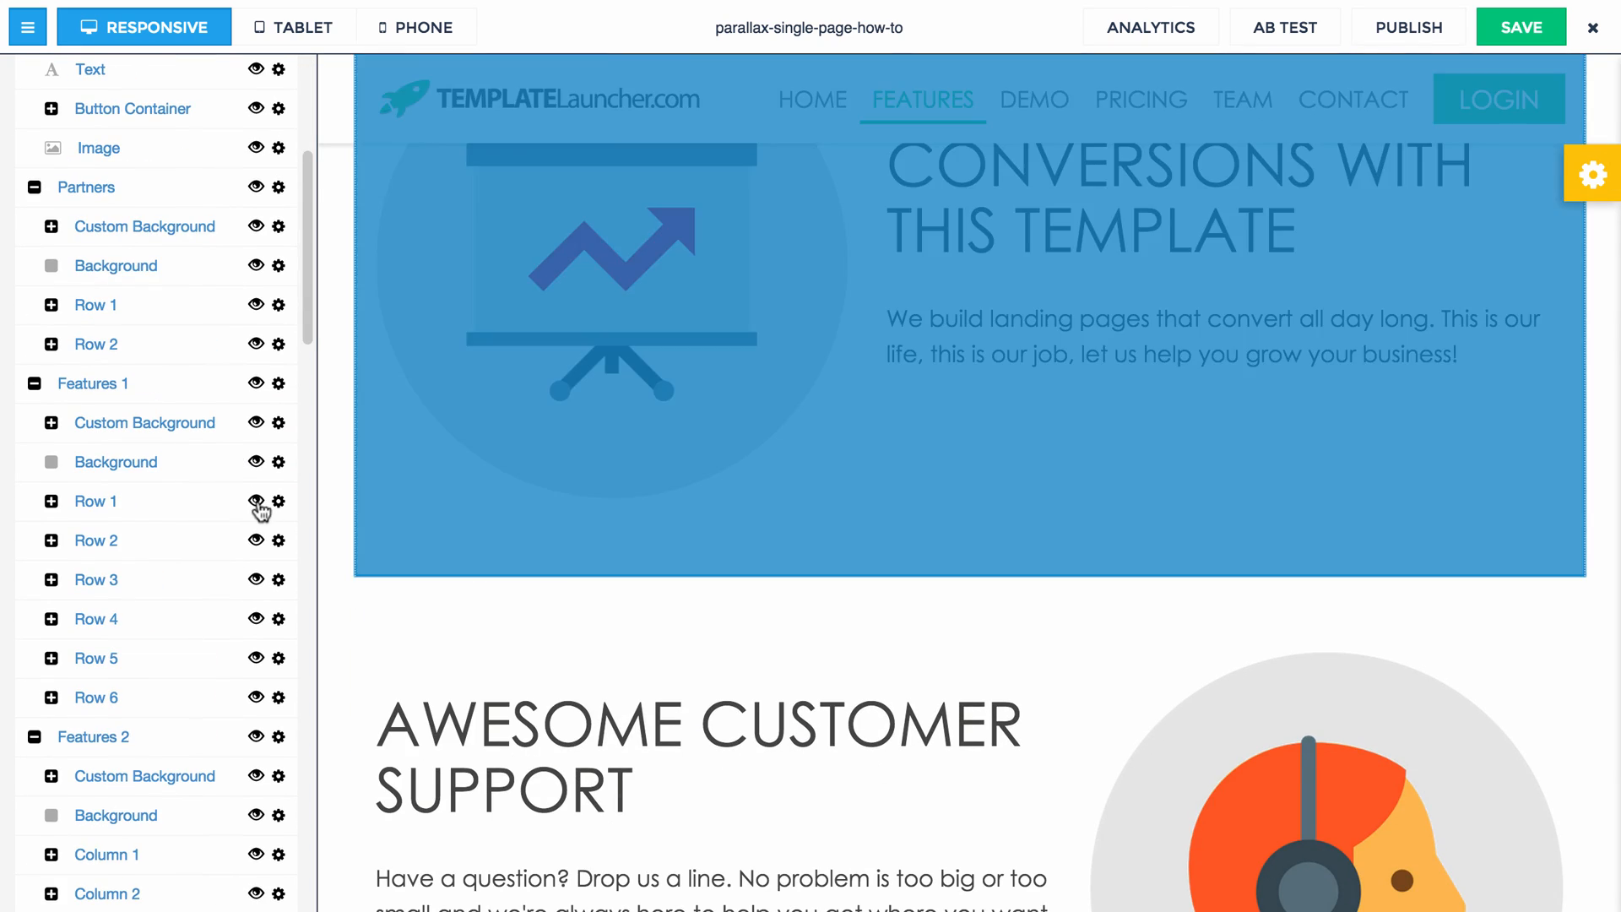
{"action": "left_click", "coordinate": [257, 504]}
{"action": "left_click", "coordinate": [257, 540]}
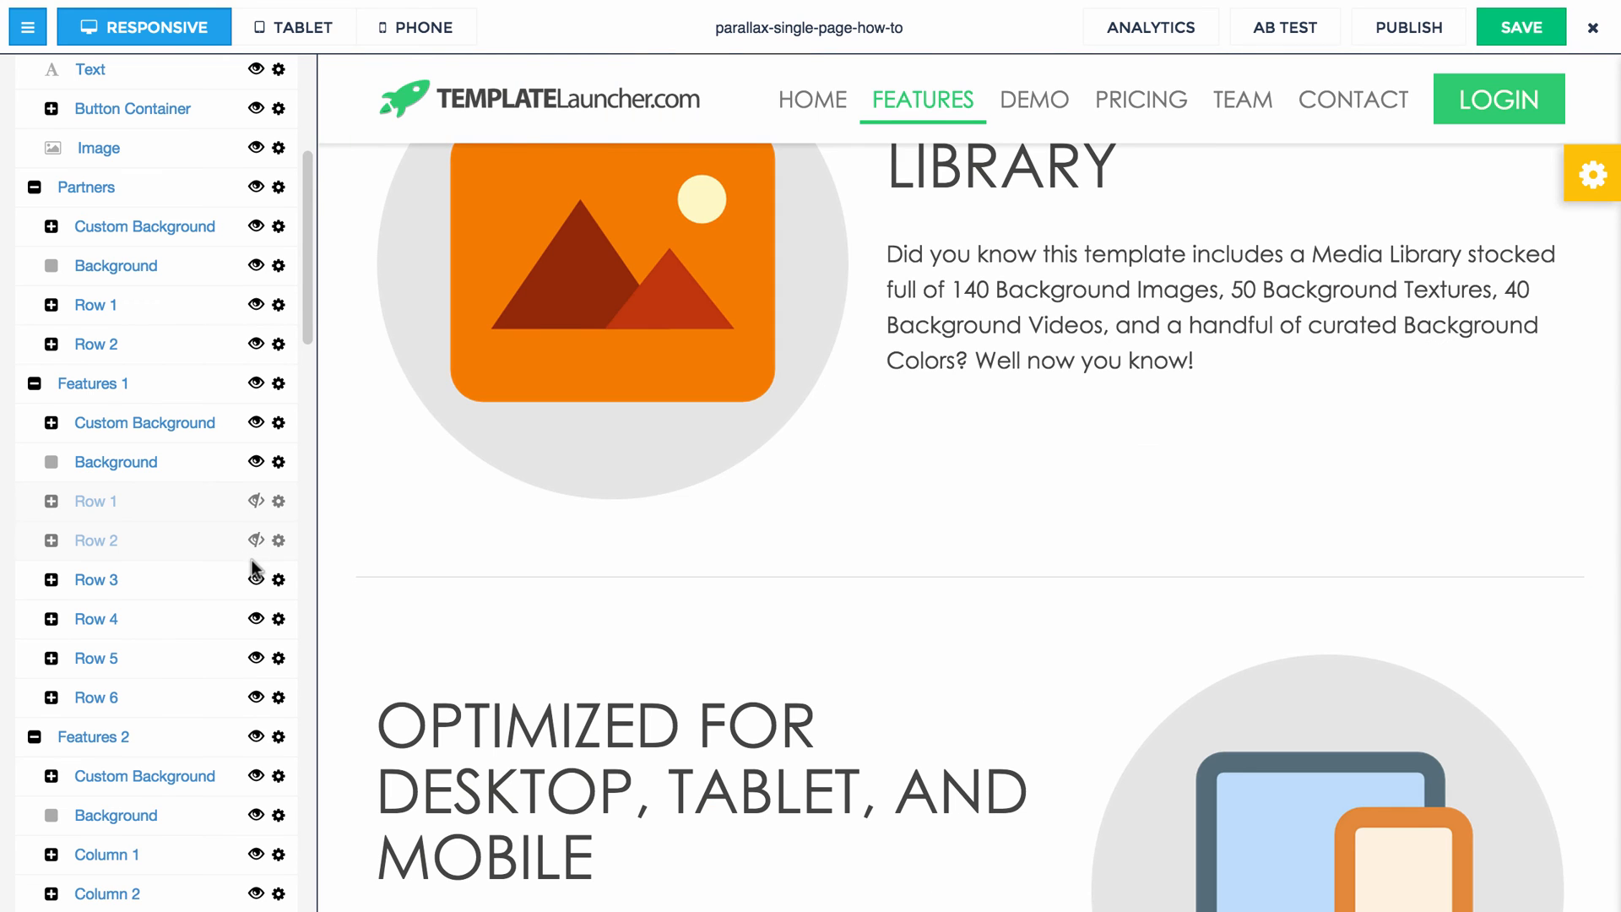
{"action": "left_click", "coordinate": [257, 579]}
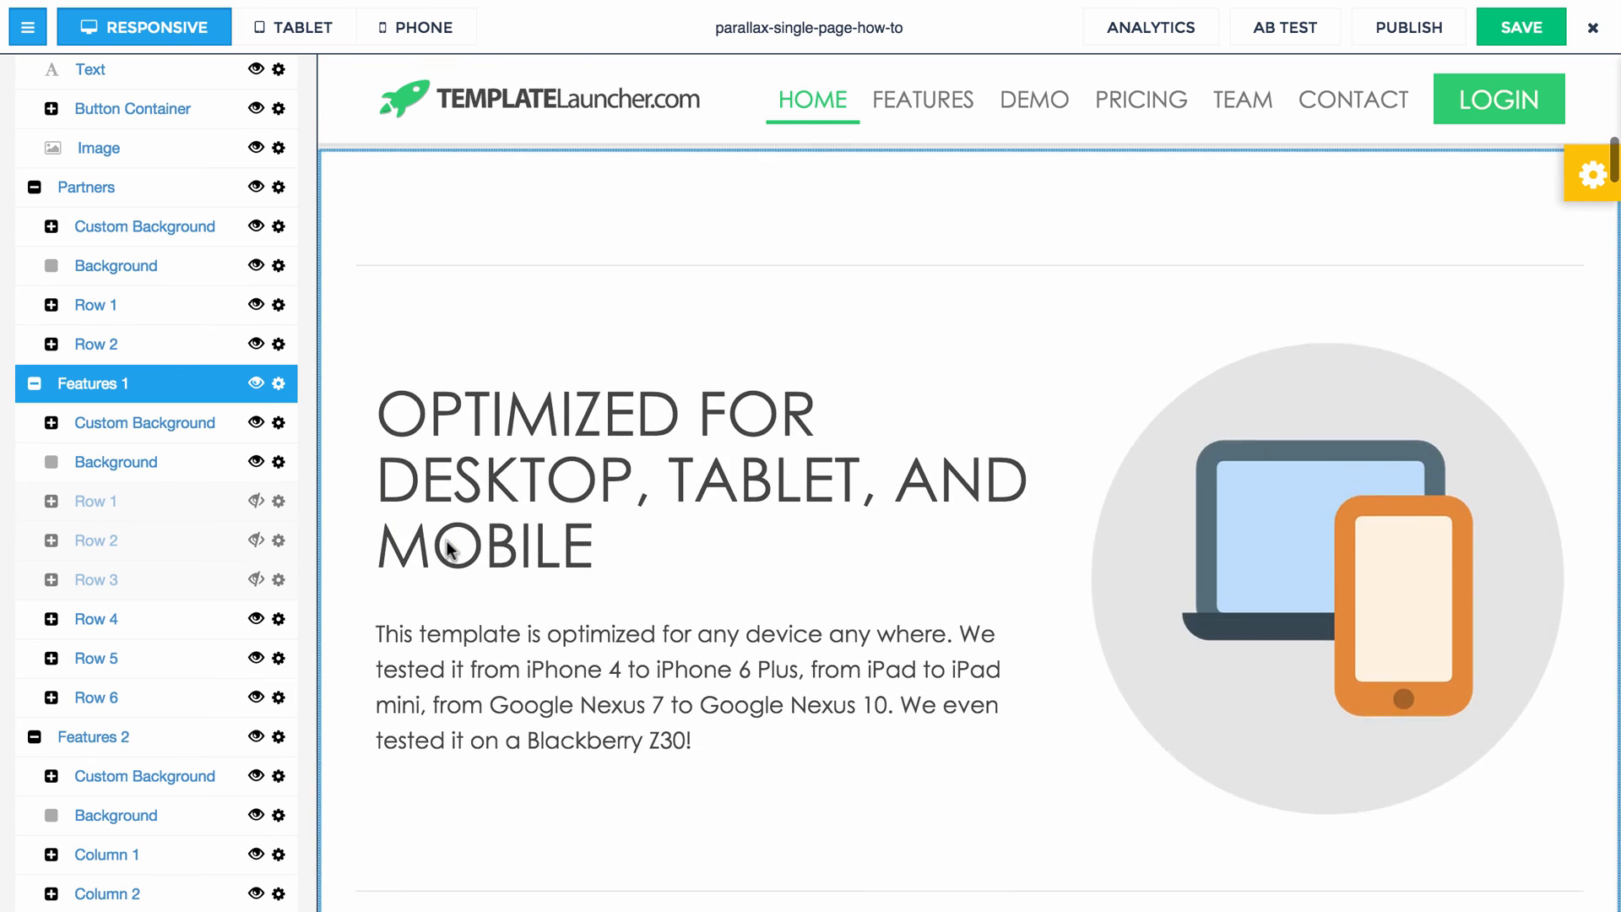
Step: Reorder the Features 1 rows with Drag & Drop to Row 6, 5, 4, 1, 2, 3 and check them on the page
{"action": "left_click", "coordinate": [1579, 181]}
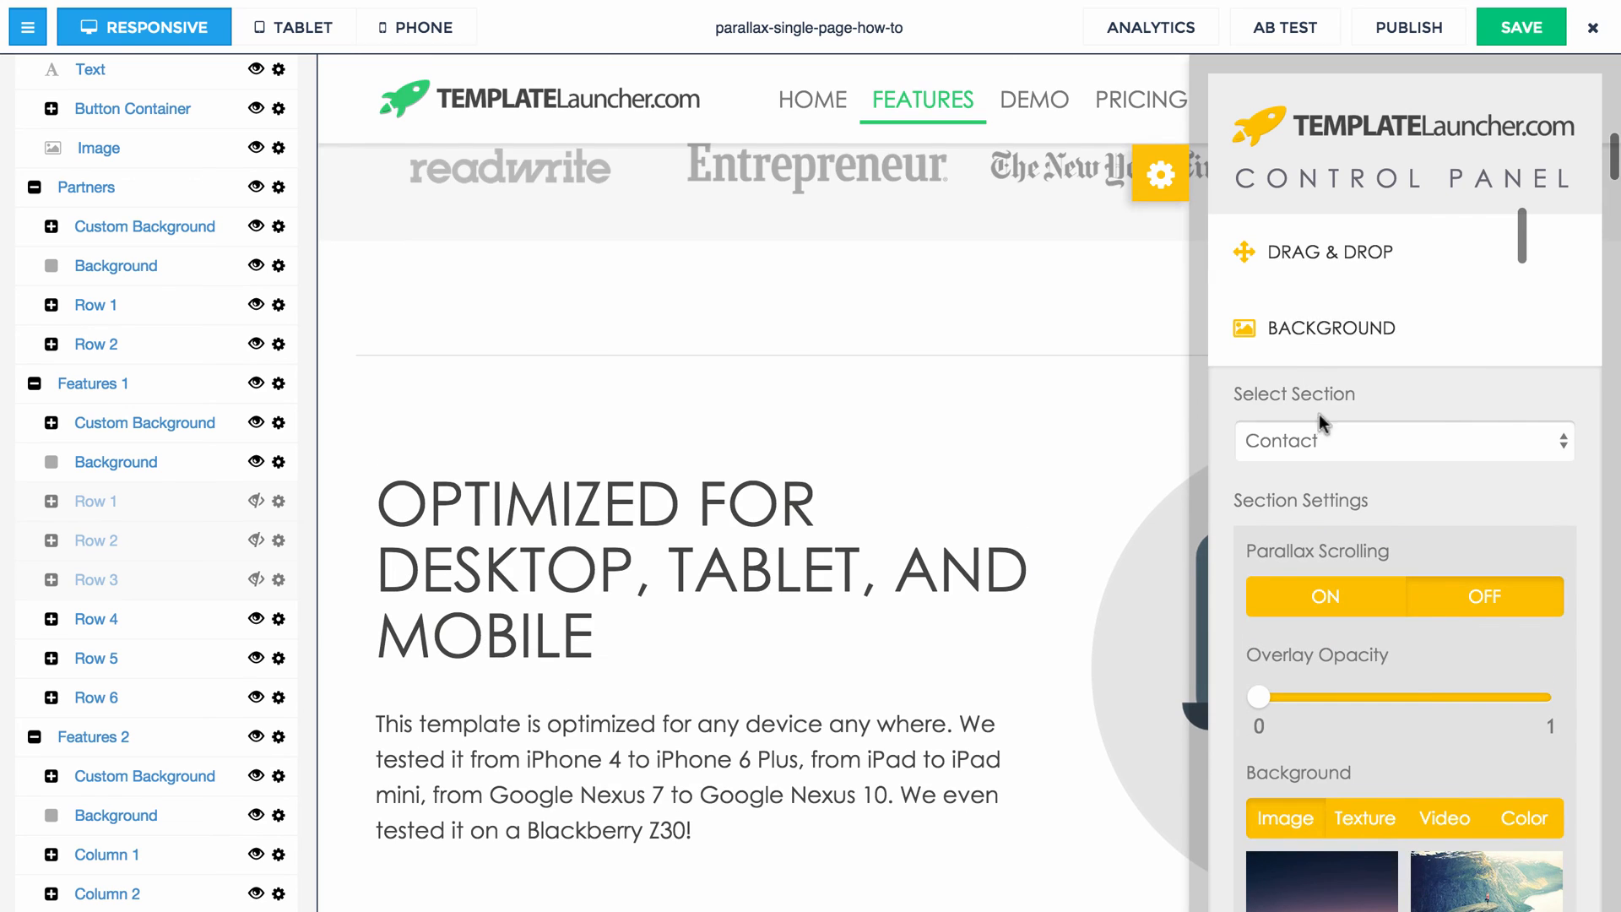
{"action": "left_click", "coordinate": [1317, 252]}
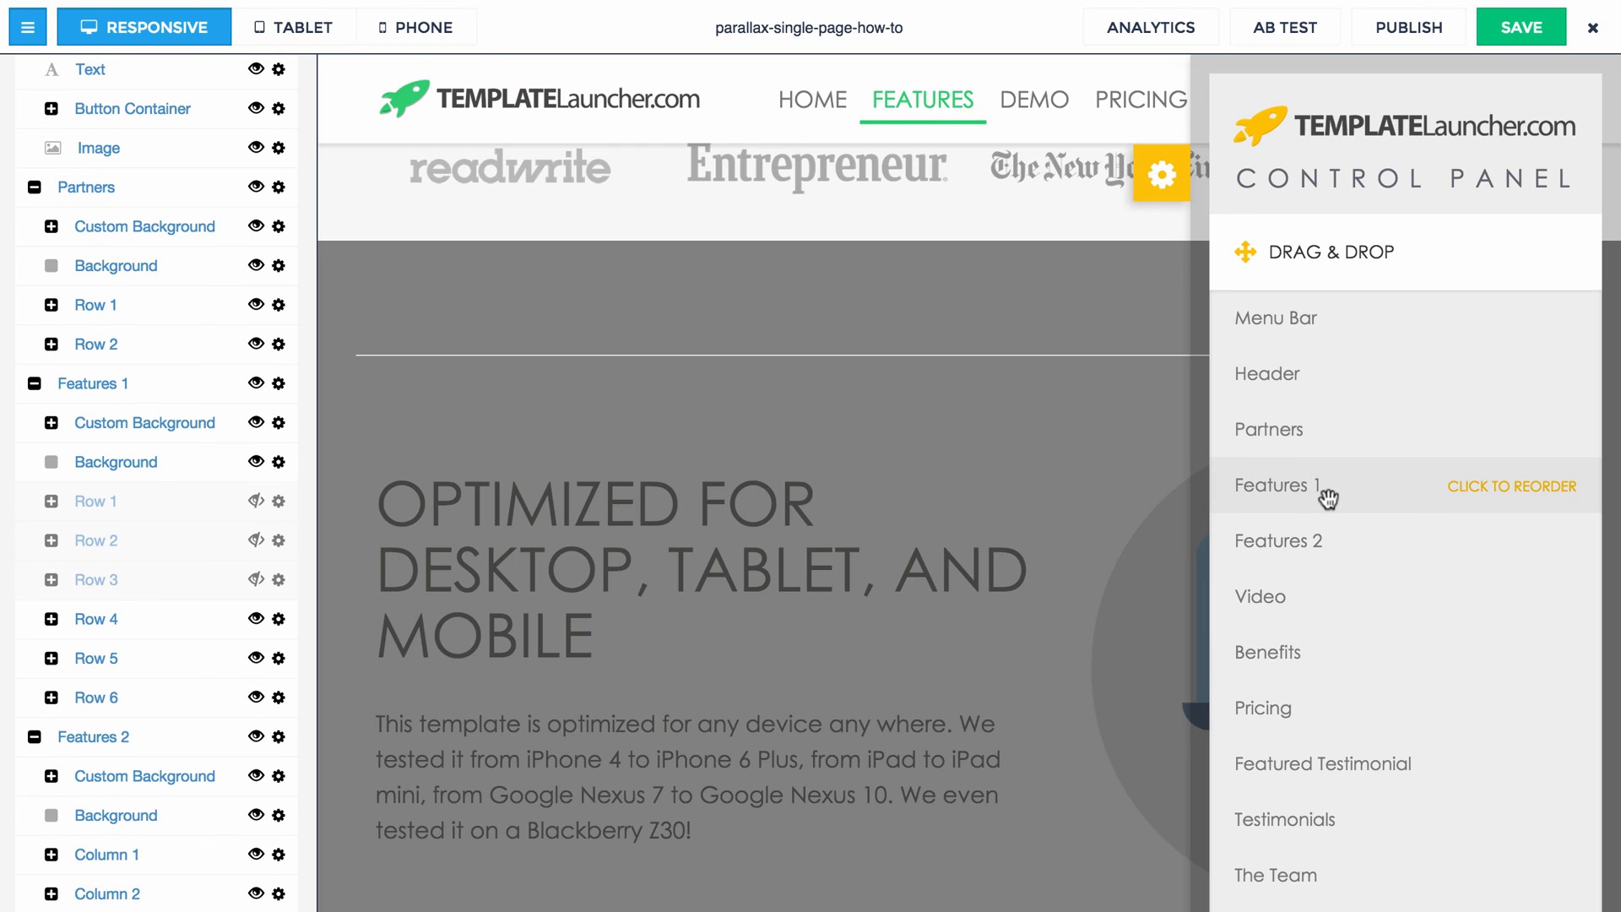
{"action": "left_click", "coordinate": [1324, 494]}
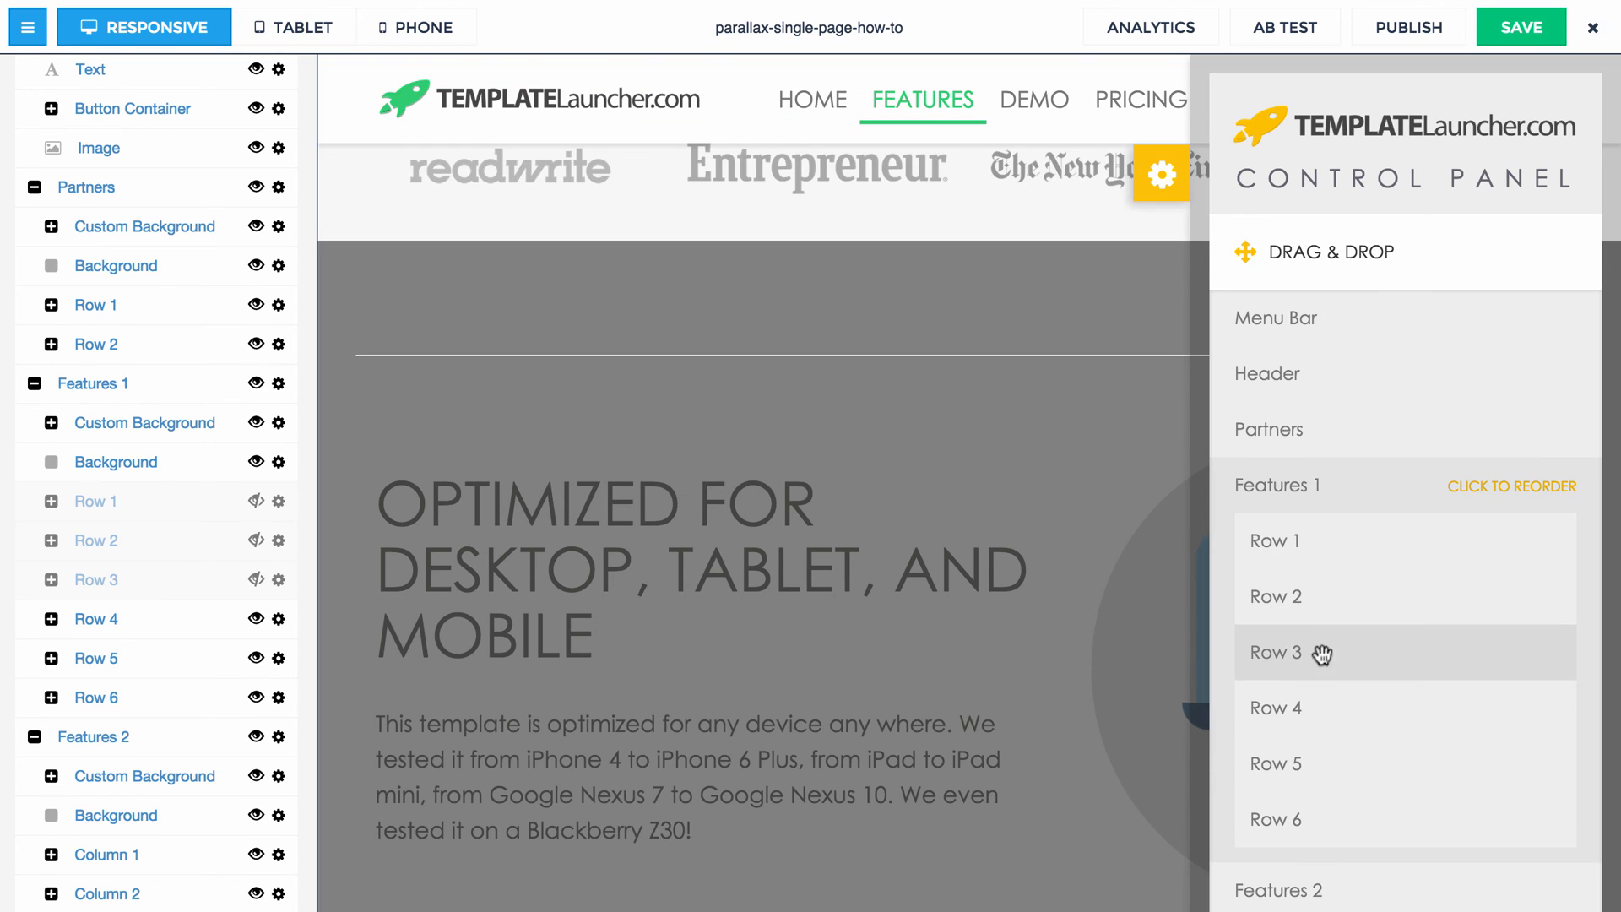
{"action": "left_click_drag", "start_coordinate": [1325, 713], "coordinate": [1361, 528]}
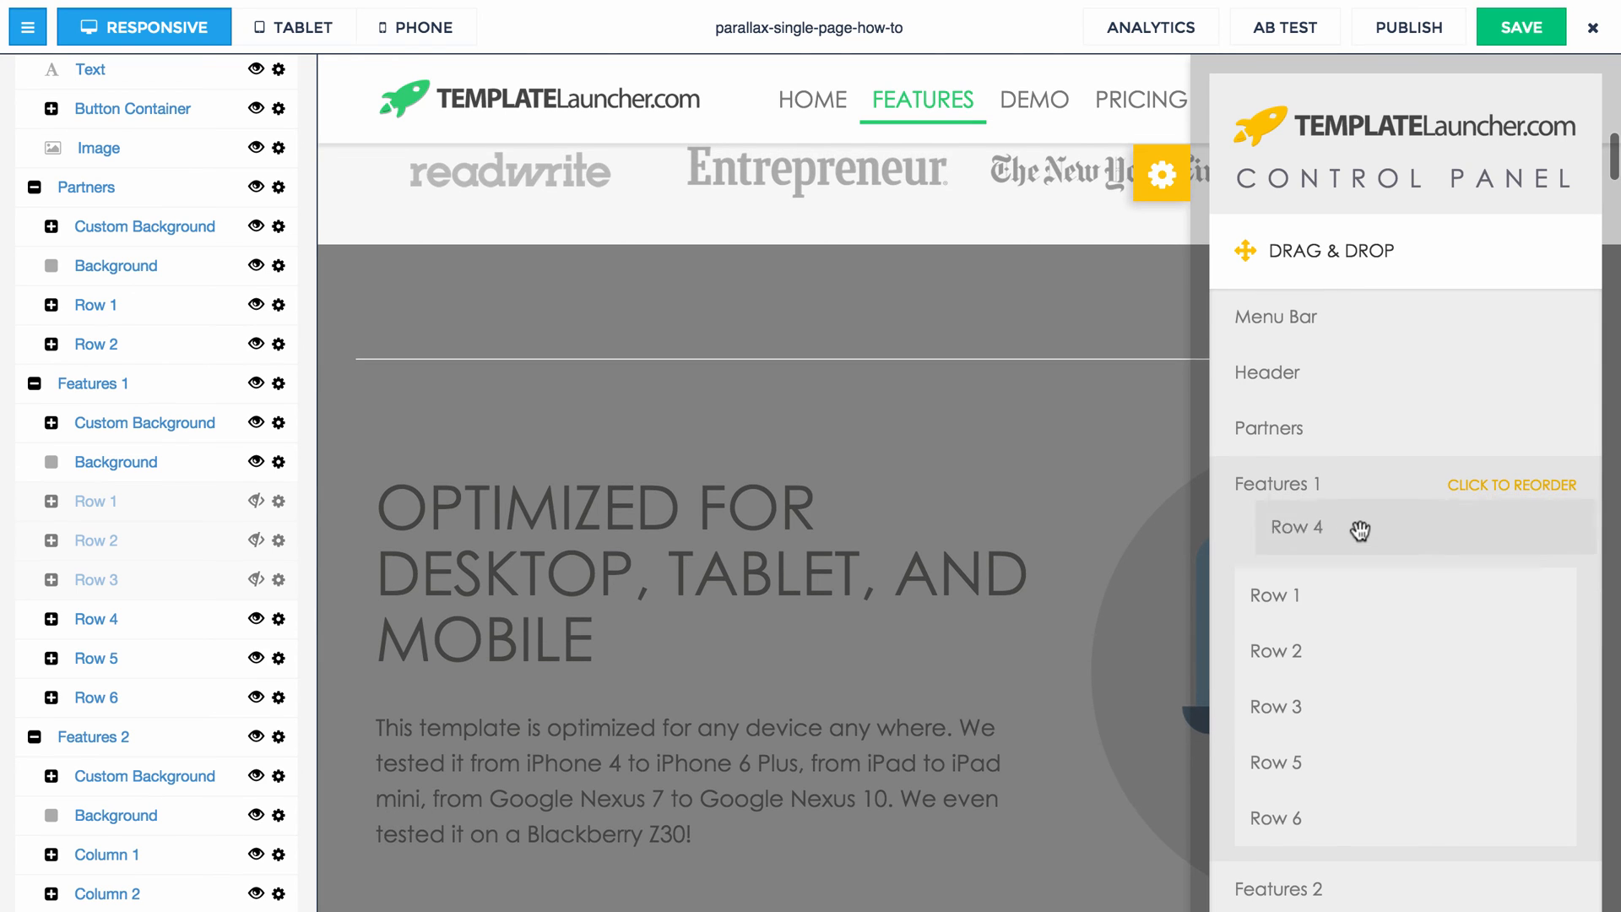
{"action": "left_click_drag", "start_coordinate": [1350, 761], "coordinate": [1346, 508]}
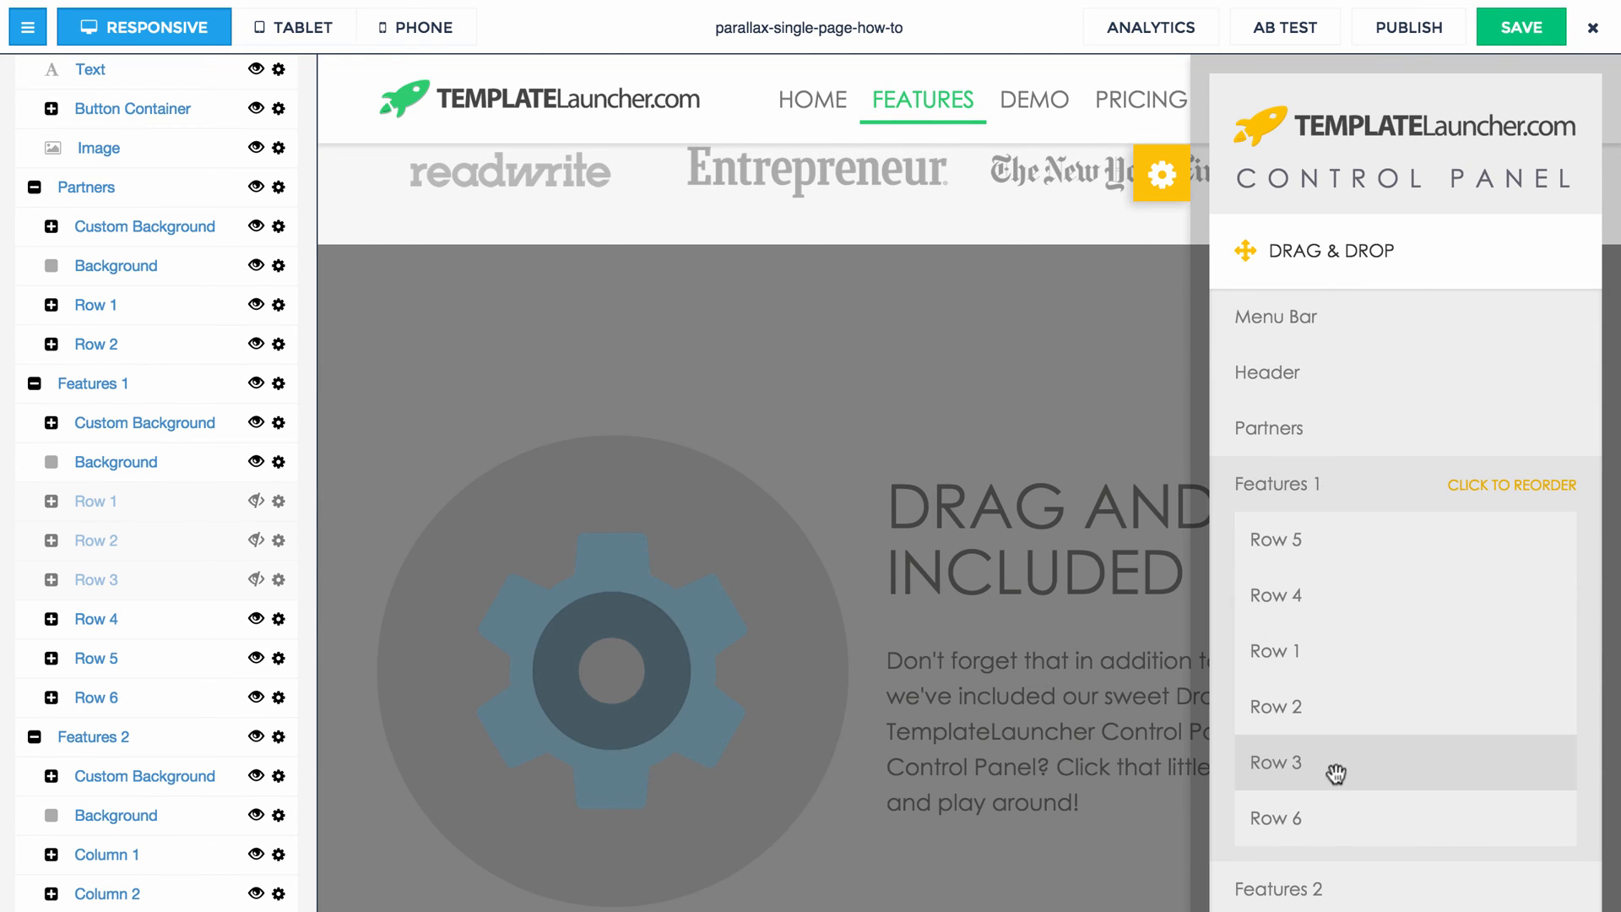
{"action": "left_click_drag", "start_coordinate": [1340, 818], "coordinate": [1346, 509]}
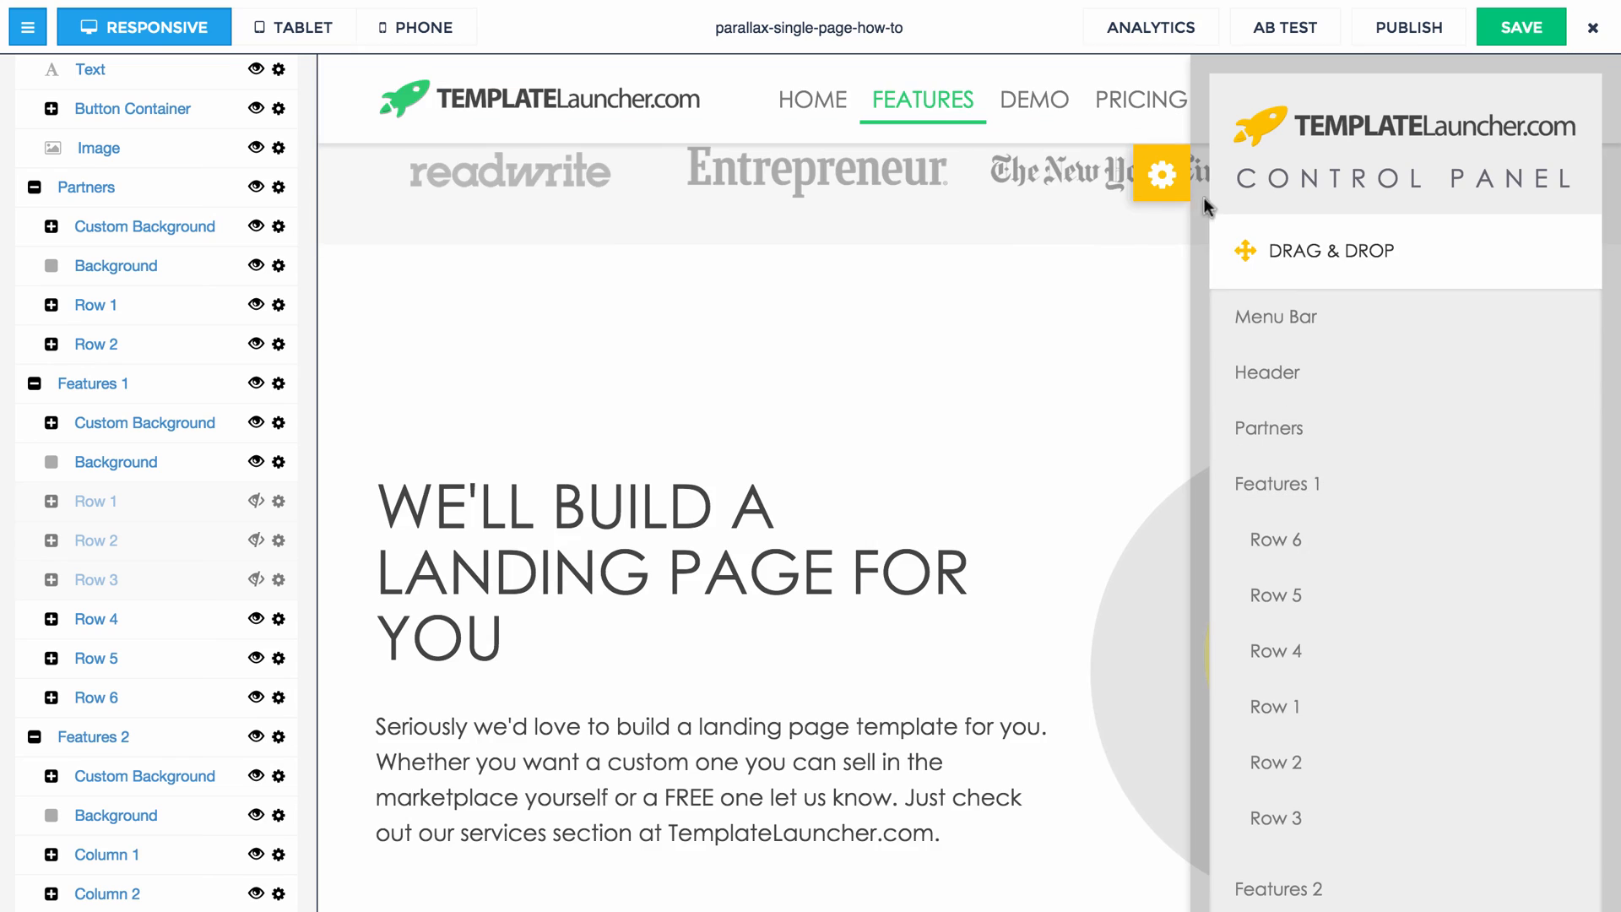
{"action": "left_click", "coordinate": [1162, 175]}
{"action": "scroll", "coordinate": [654, 475], "scroll_direction": "down", "scroll_amount": 15}
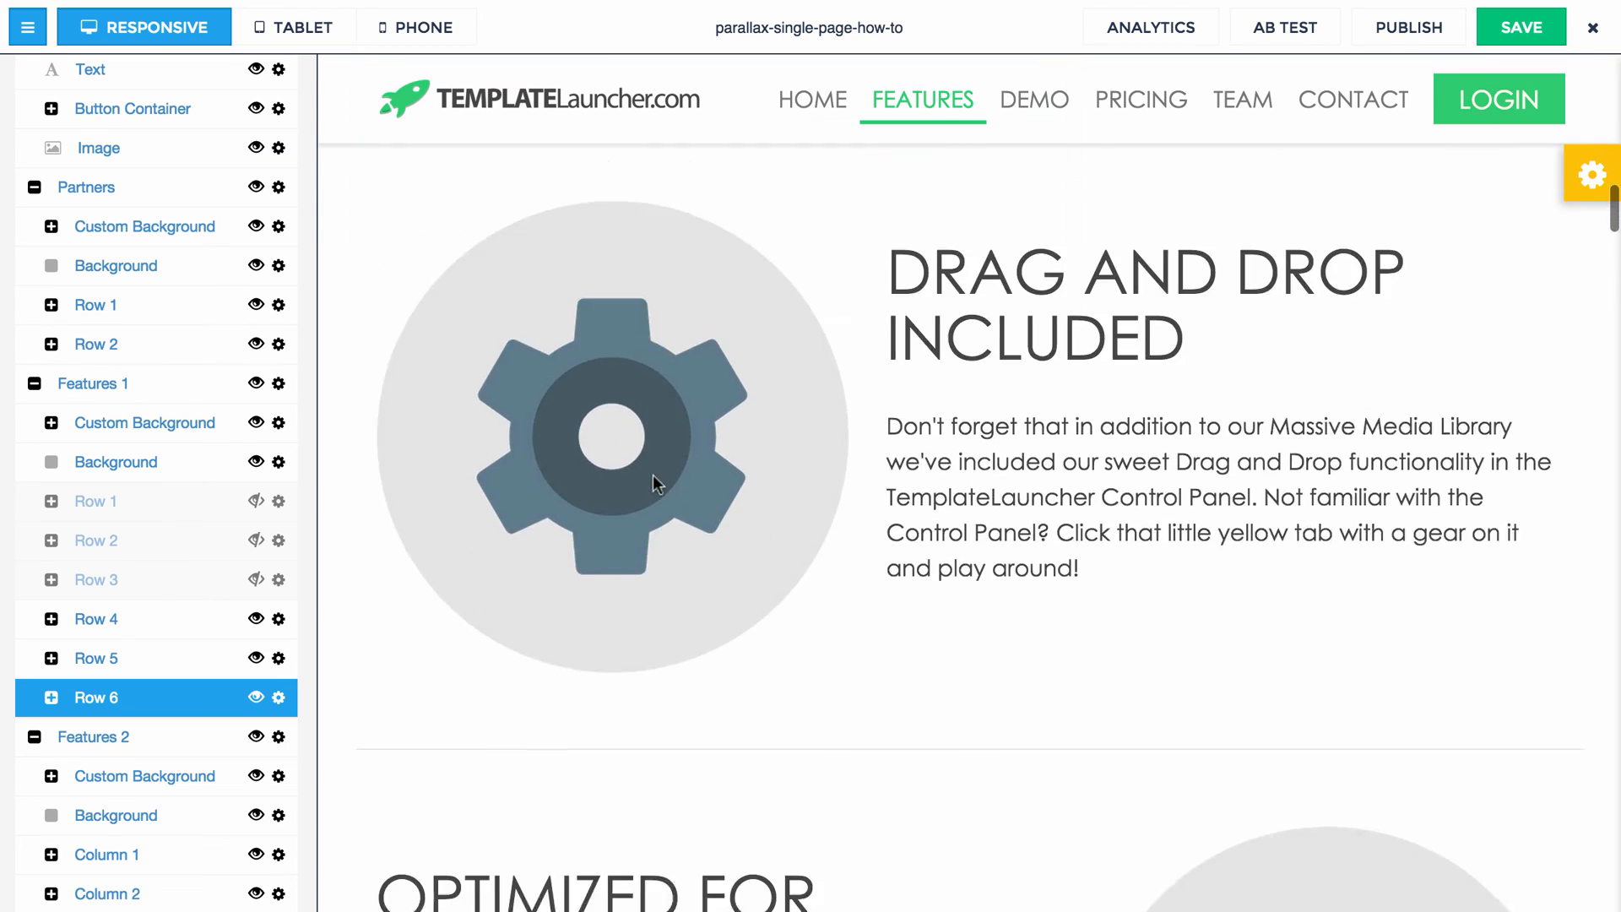
{"action": "scroll", "coordinate": [652, 474], "scroll_direction": "up", "scroll_amount": 15}
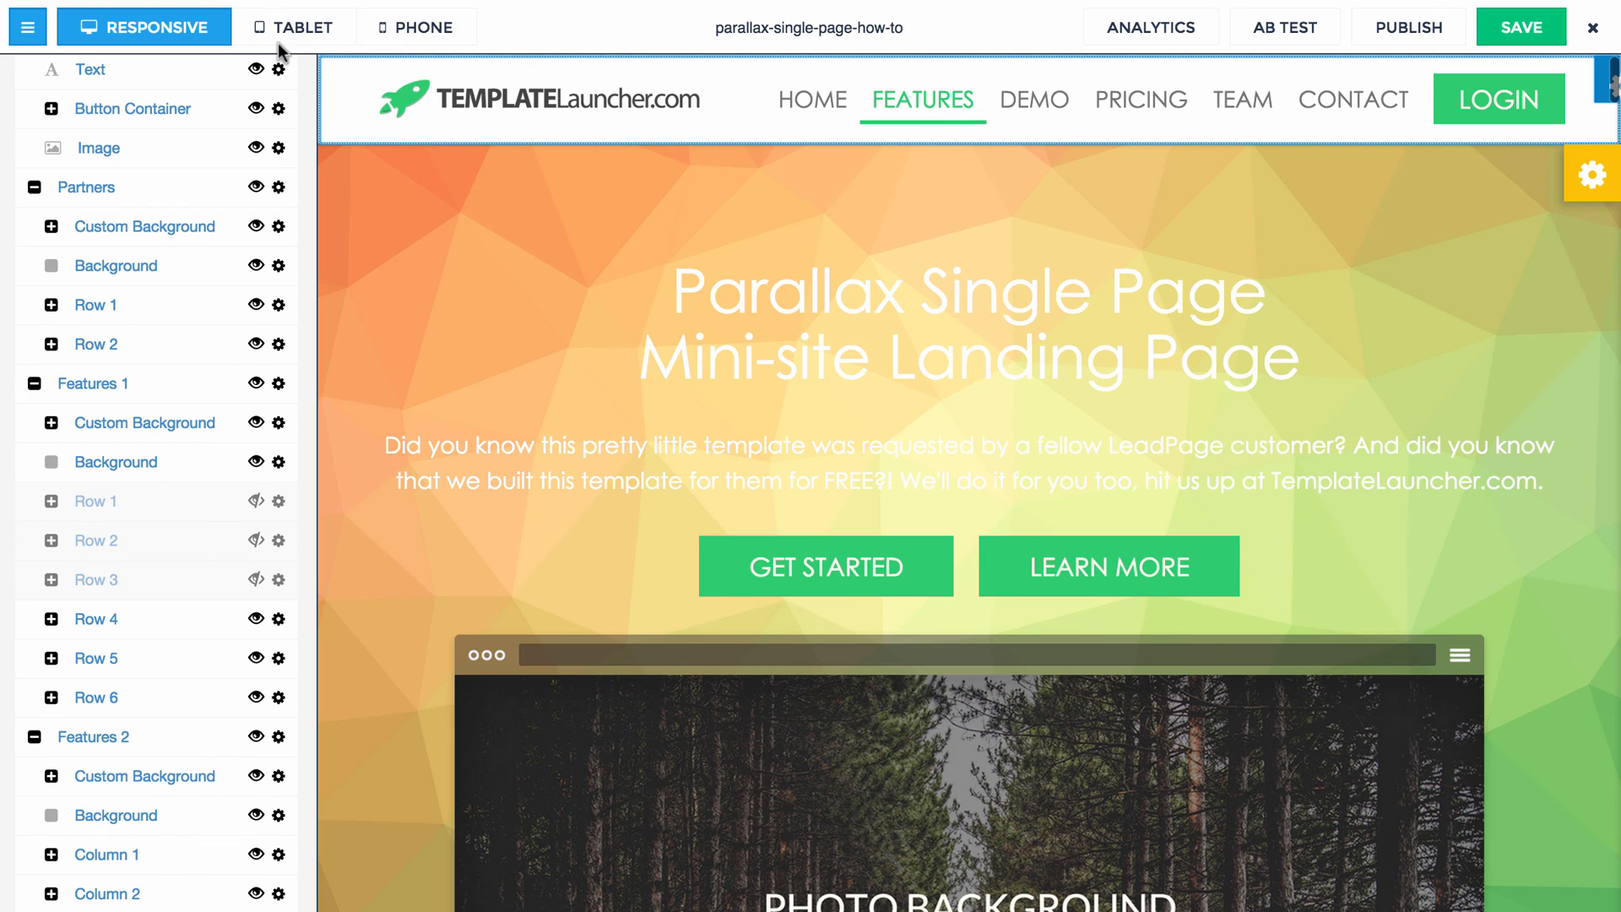
Step: Switch to the tablet preview and review the page layout from the Header down to the Pricing section
{"action": "left_click", "coordinate": [282, 36]}
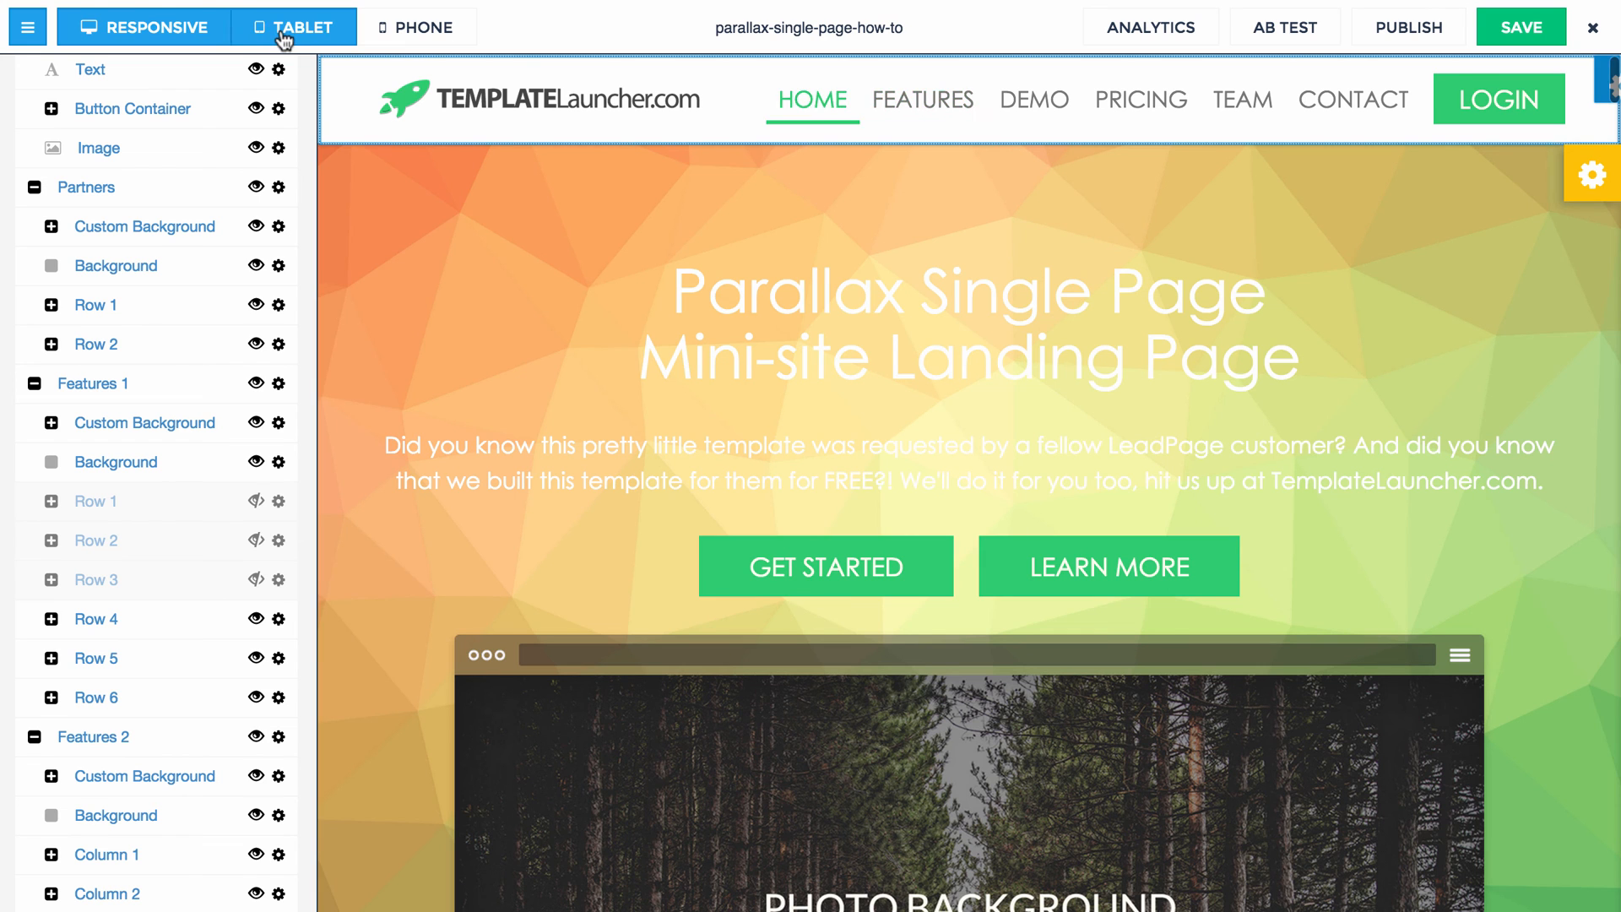
{"action": "scroll", "coordinate": [510, 331], "scroll_direction": "down", "scroll_amount": 10}
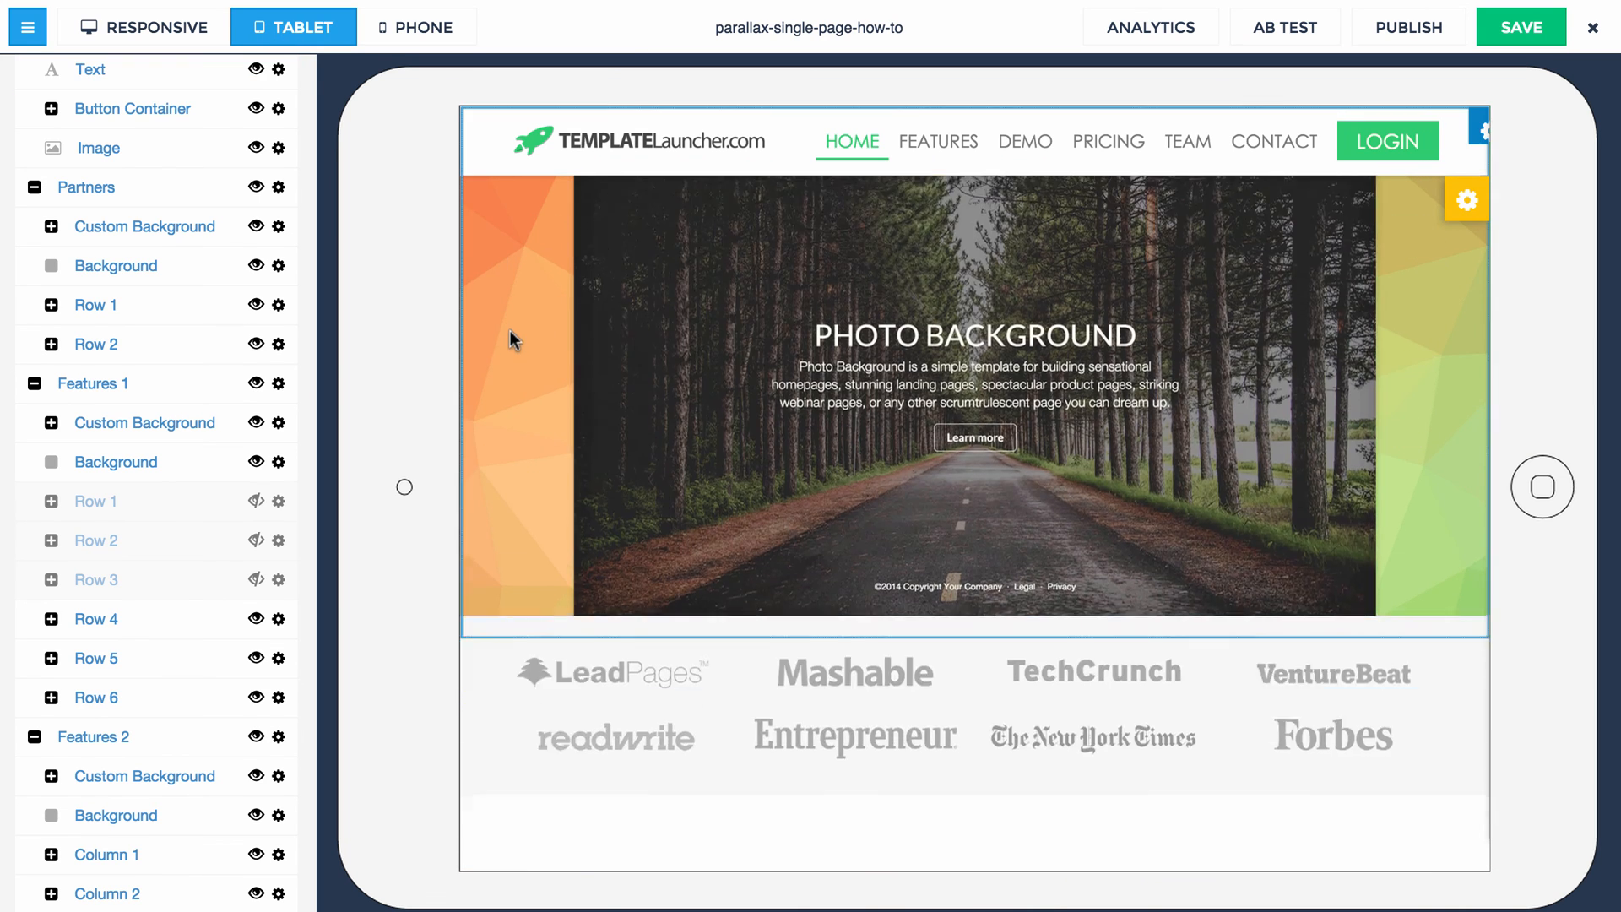
{"action": "scroll", "coordinate": [510, 331], "scroll_direction": "down", "scroll_amount": 15}
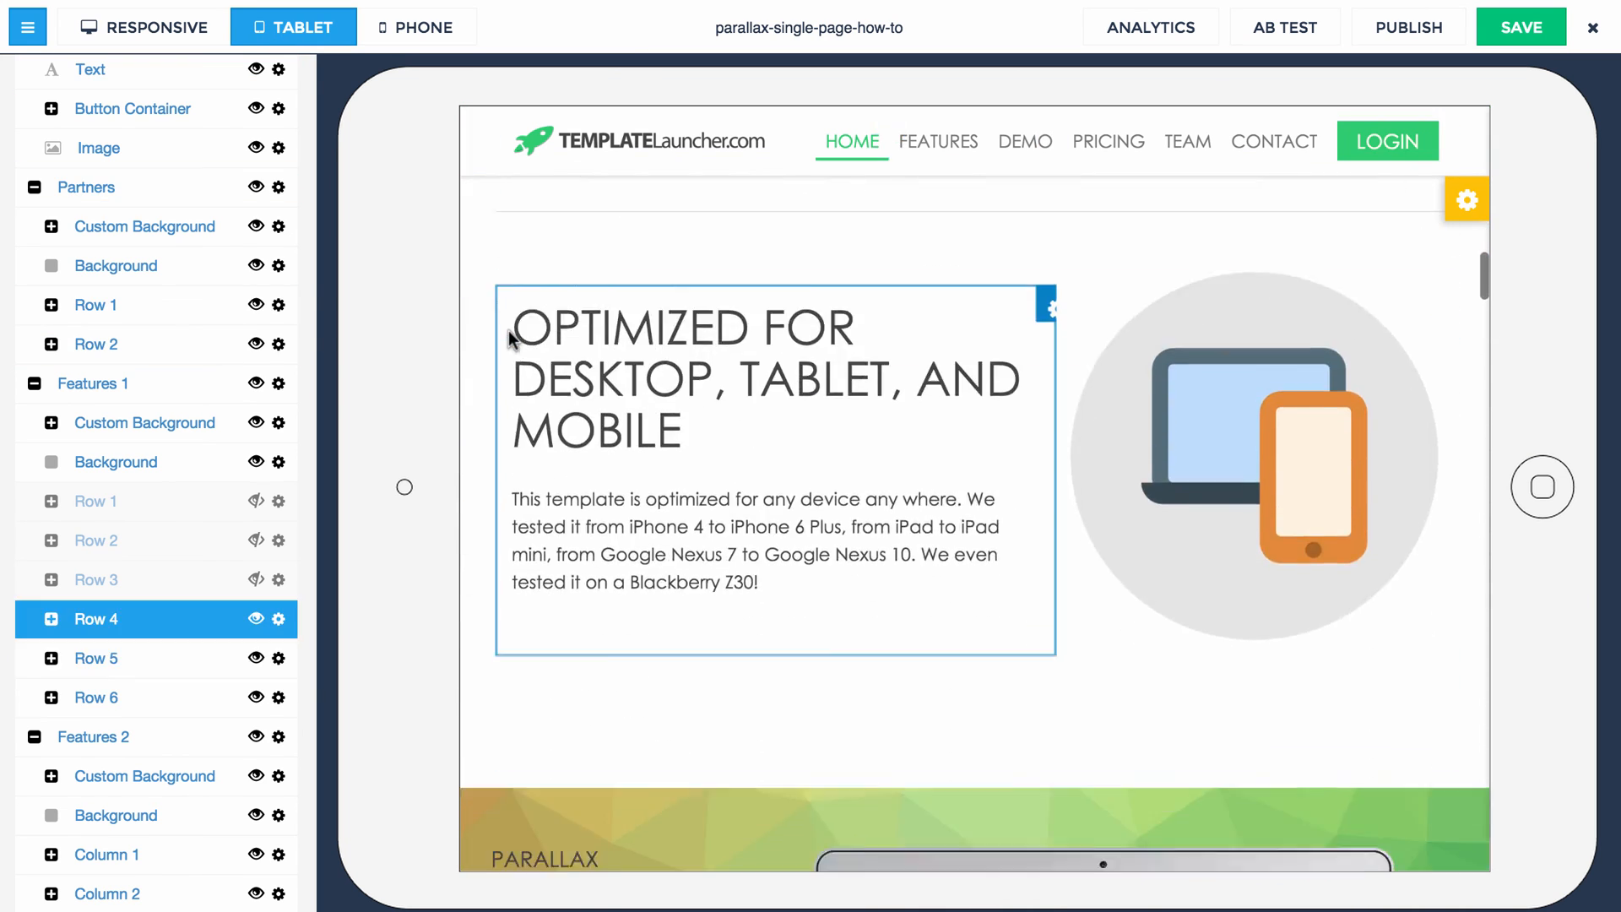
{"action": "scroll", "coordinate": [509, 331], "scroll_direction": "down", "scroll_amount": 12}
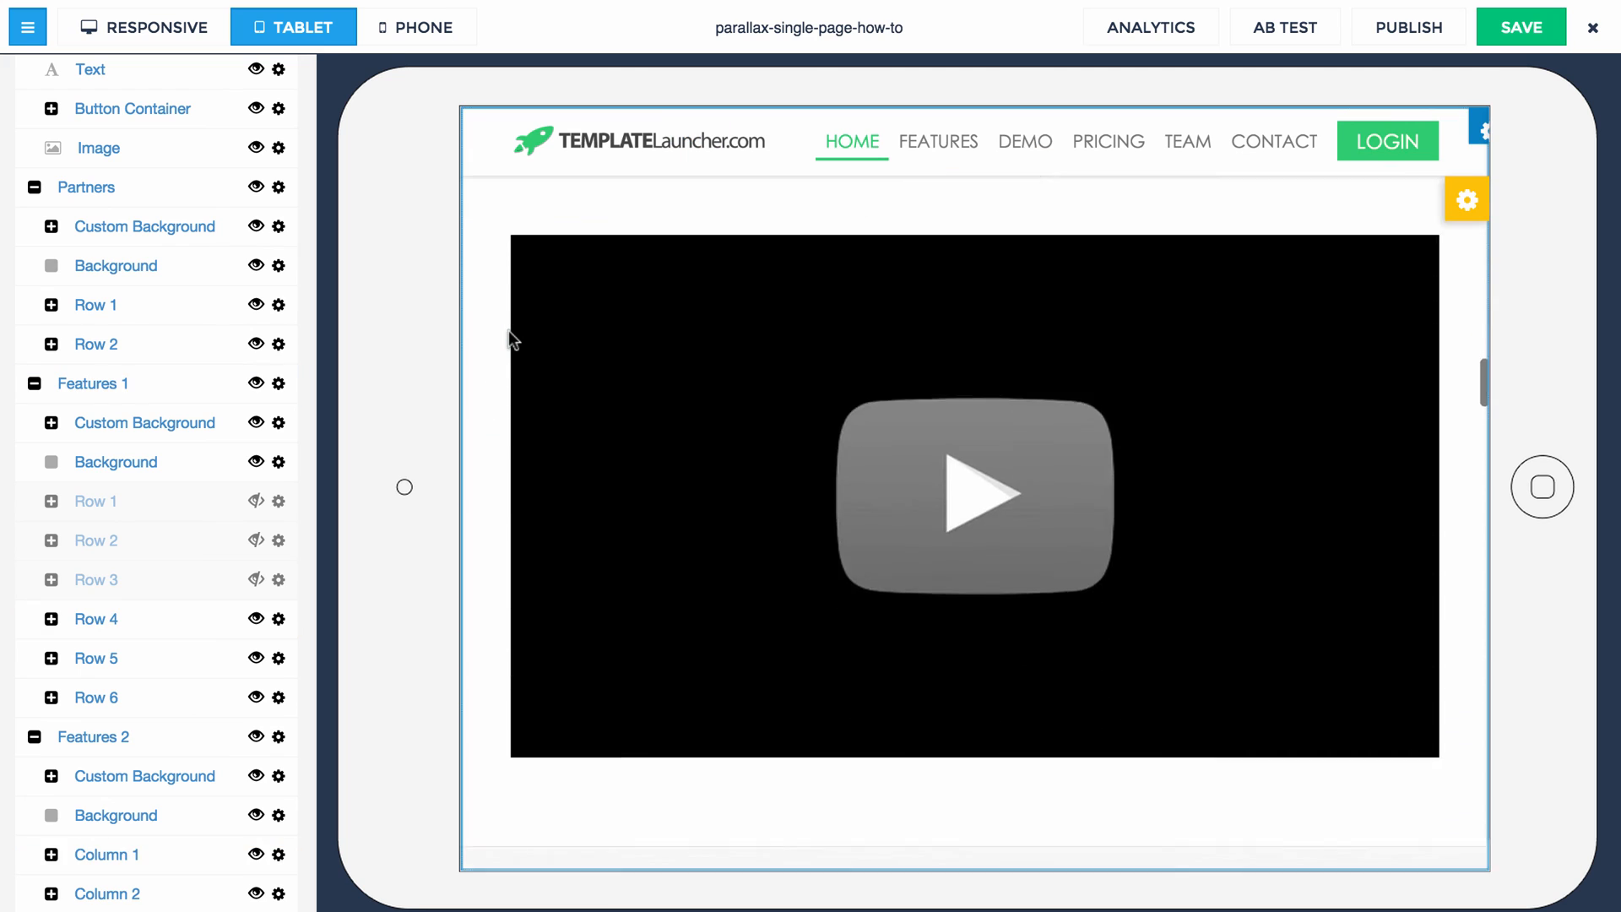
{"action": "scroll", "coordinate": [509, 331], "scroll_direction": "down", "scroll_amount": 12}
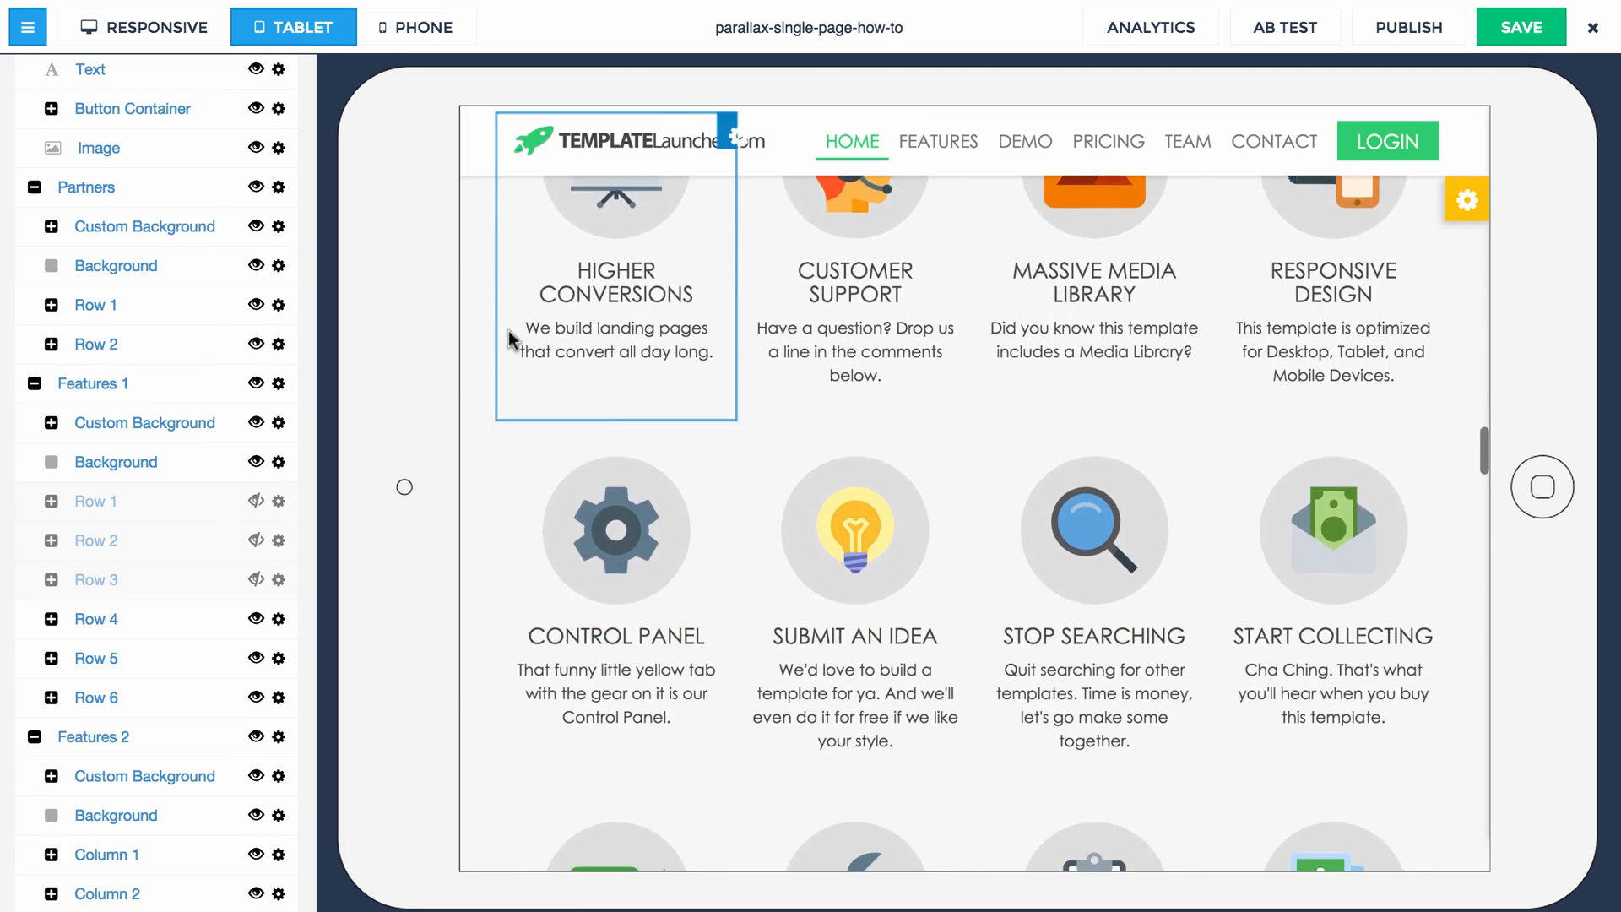
{"action": "scroll", "coordinate": [509, 331], "scroll_direction": "down", "scroll_amount": 6}
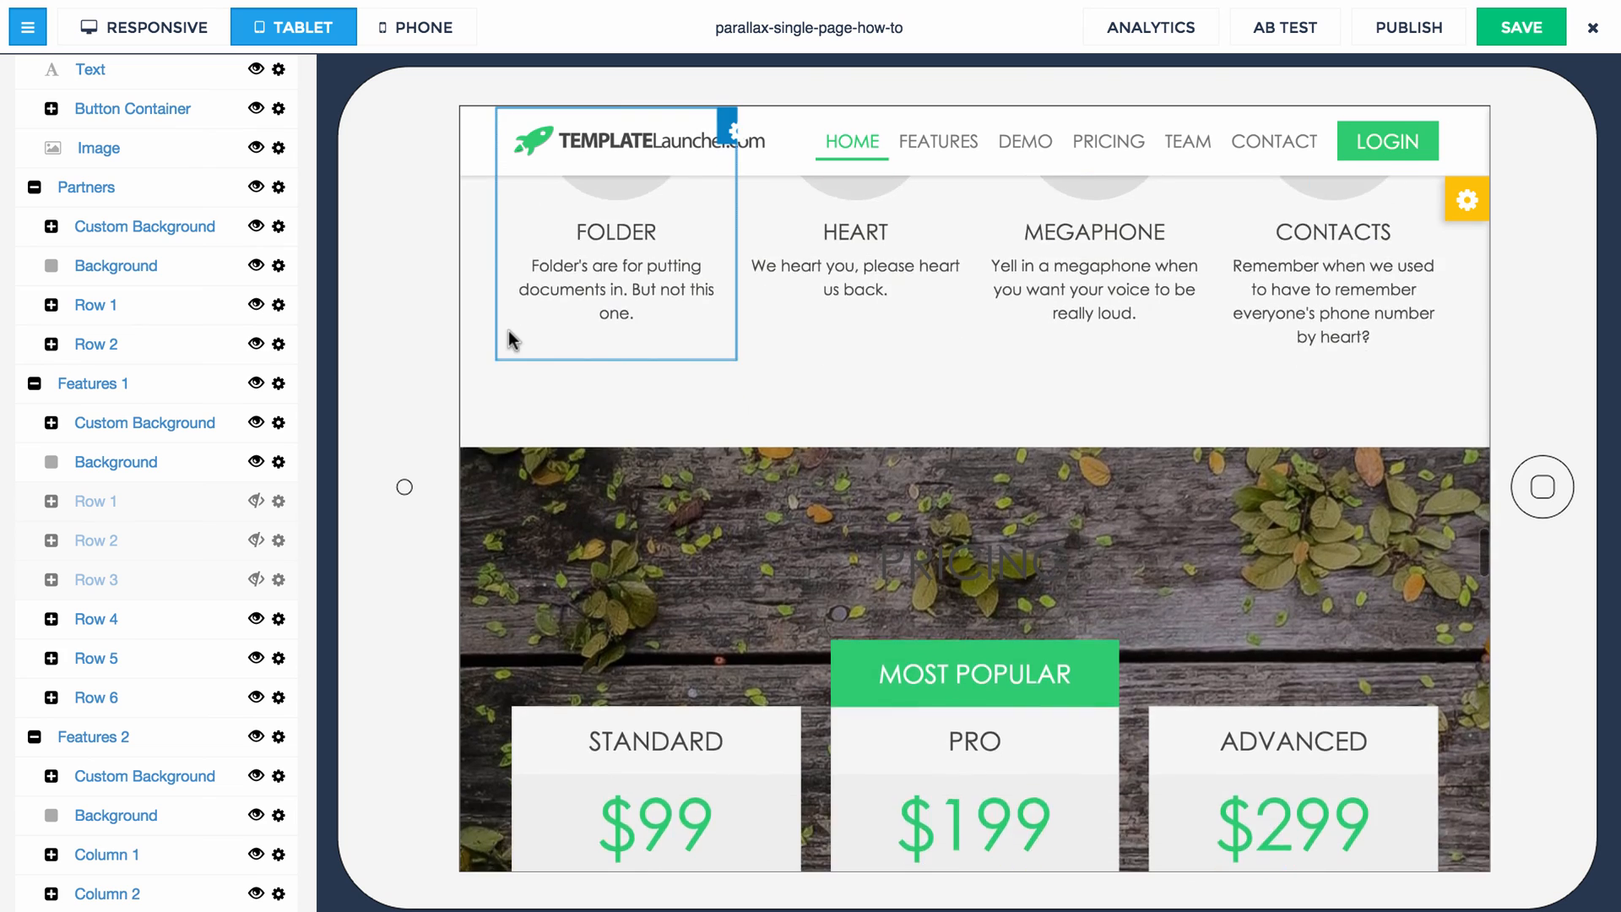
{"action": "scroll", "coordinate": [507, 333], "scroll_direction": "up", "scroll_amount": 4}
Step: Hide Row 1, Row 2 and Row 3 of the Benefits section
{"action": "scroll", "coordinate": [178, 419], "scroll_direction": "down", "scroll_amount": 8}
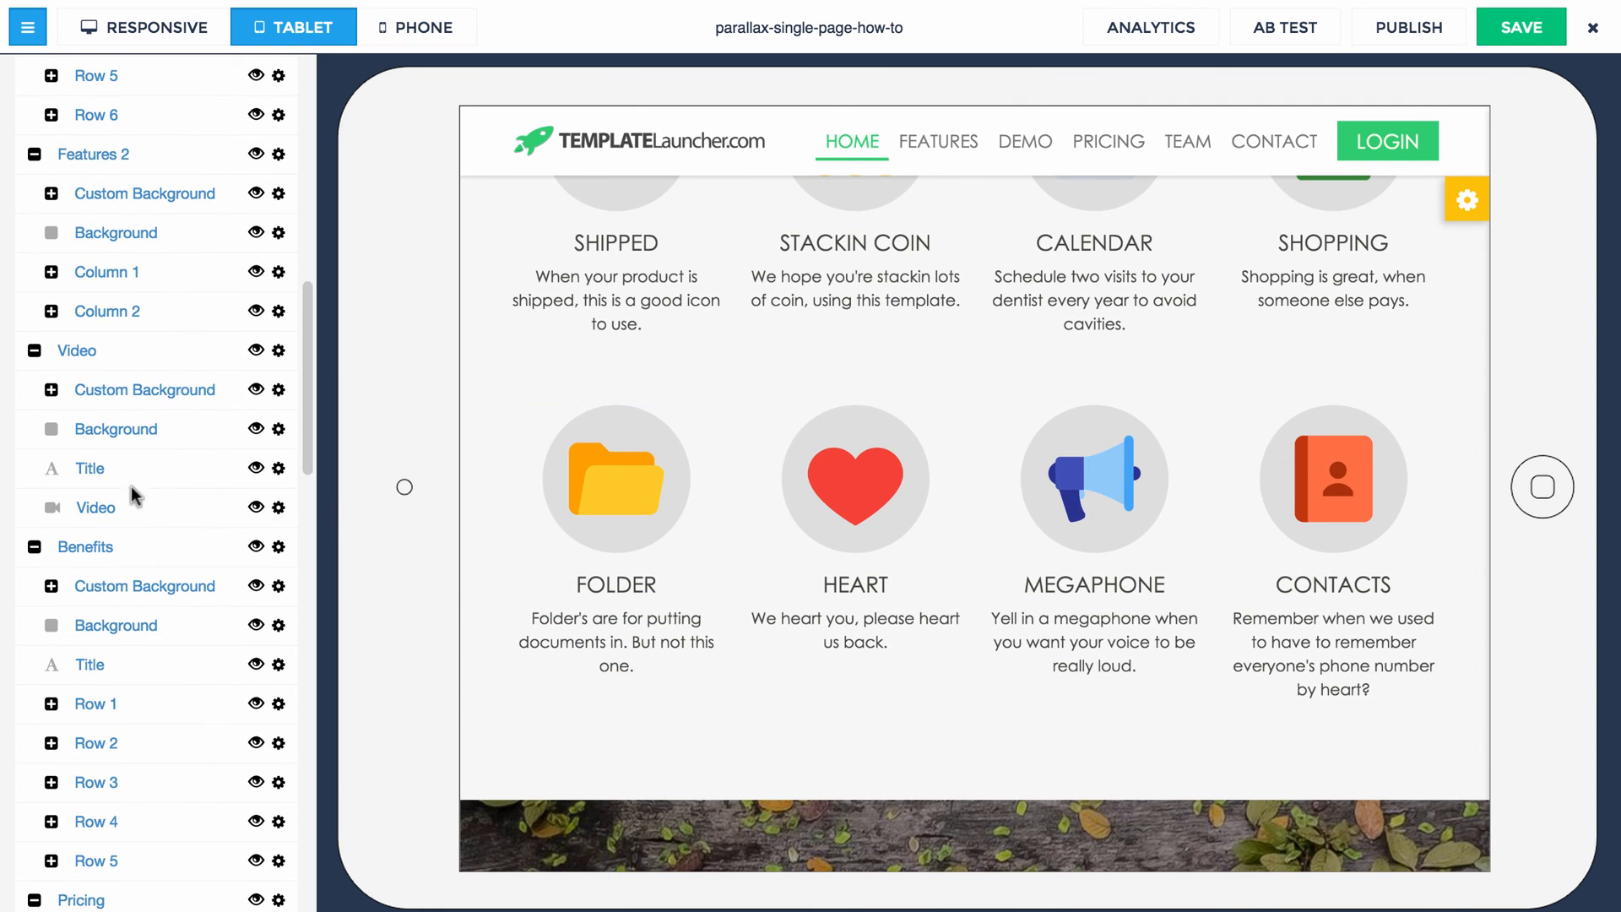
{"action": "scroll", "coordinate": [143, 490], "scroll_direction": "down", "scroll_amount": 5}
{"action": "left_click", "coordinate": [256, 486]}
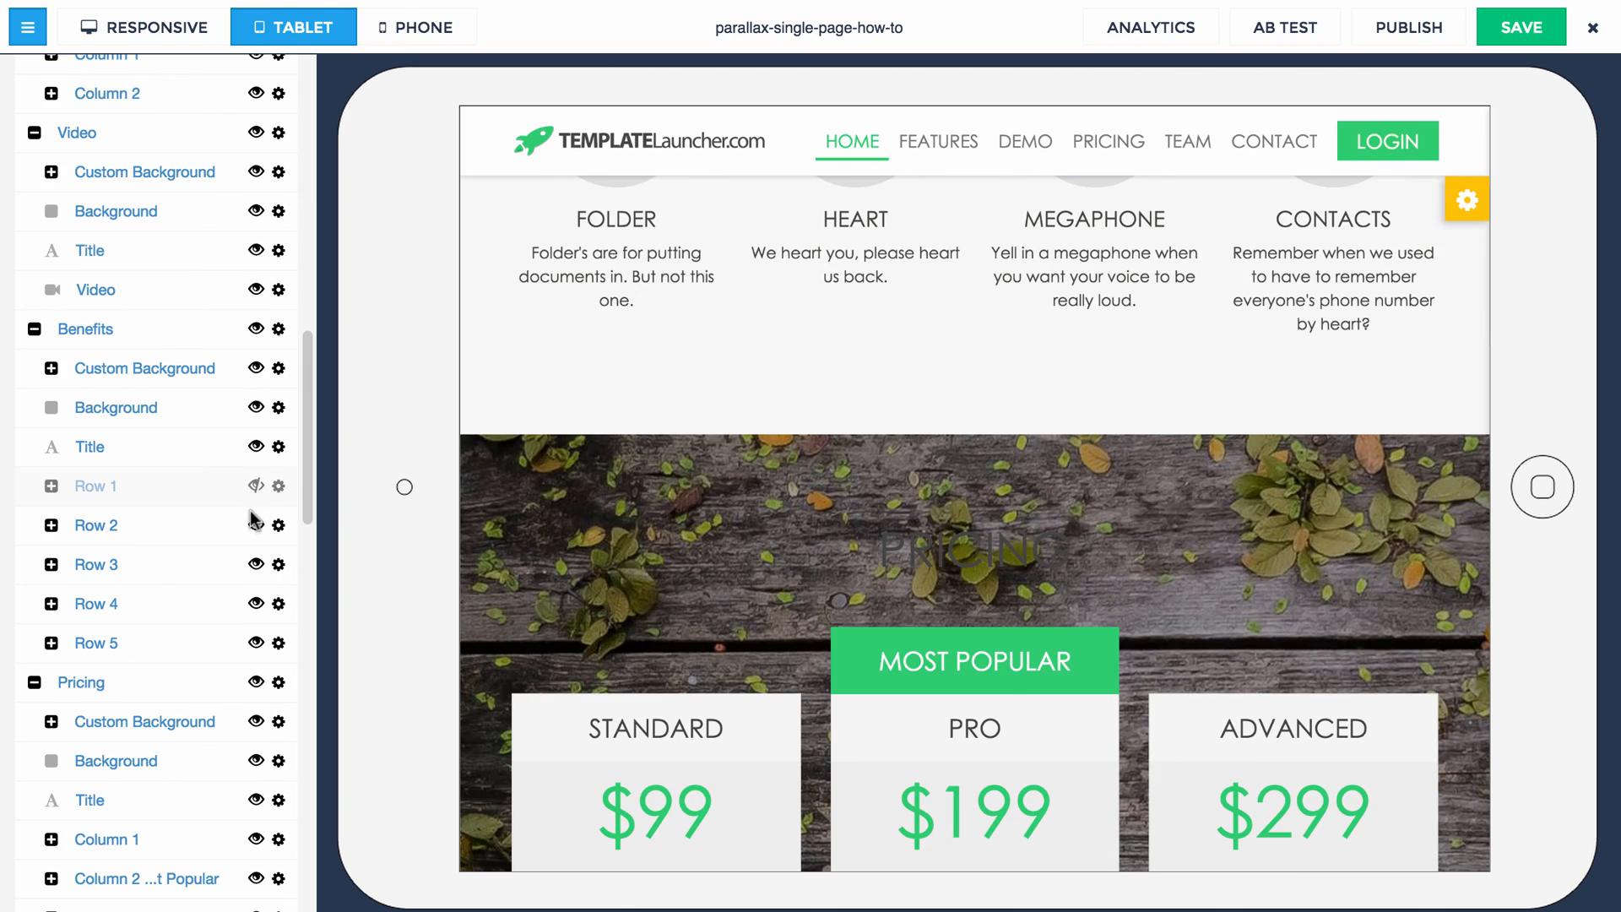
{"action": "left_click", "coordinate": [254, 527]}
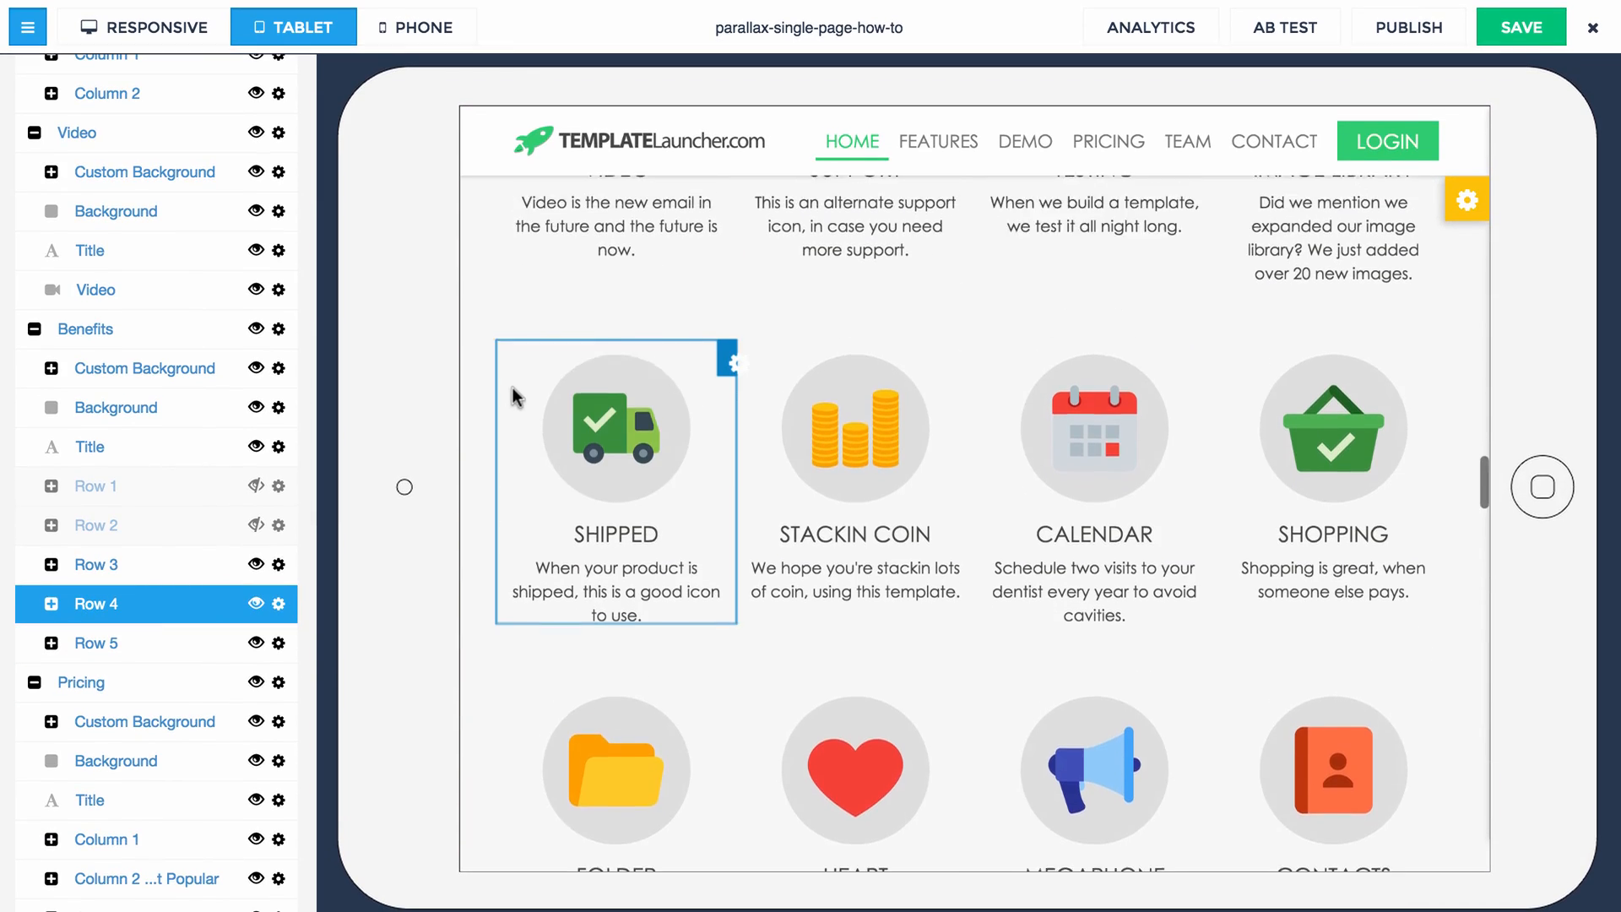
{"action": "scroll", "coordinate": [494, 390], "scroll_direction": "up", "scroll_amount": 5}
{"action": "scroll", "coordinate": [493, 389], "scroll_direction": "down", "scroll_amount": 5}
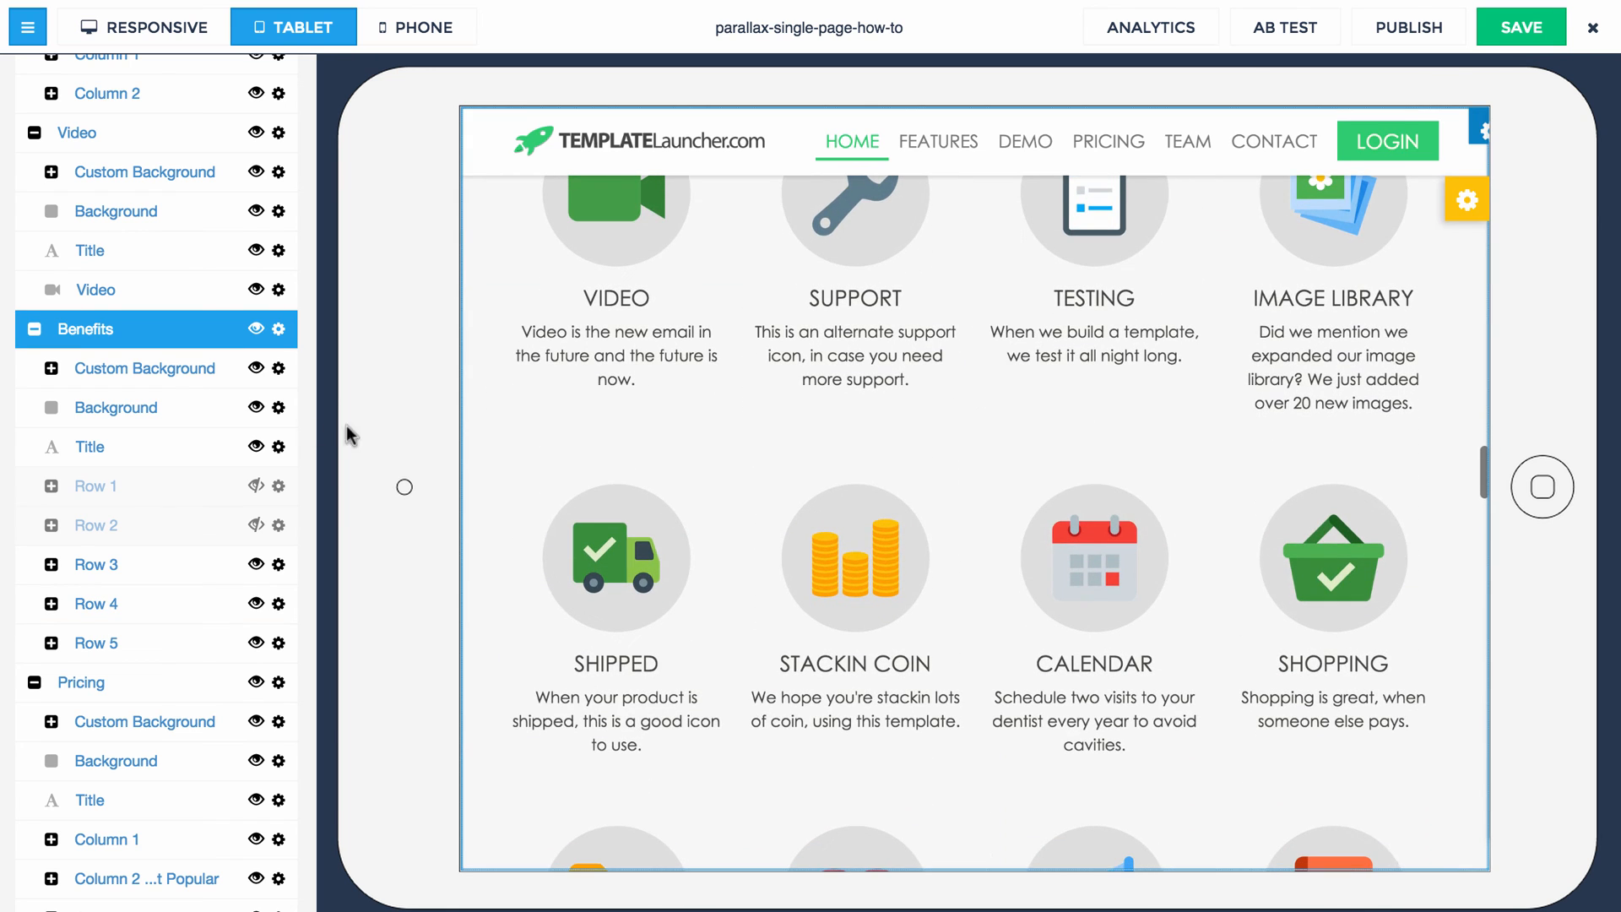
{"action": "left_click", "coordinate": [256, 563]}
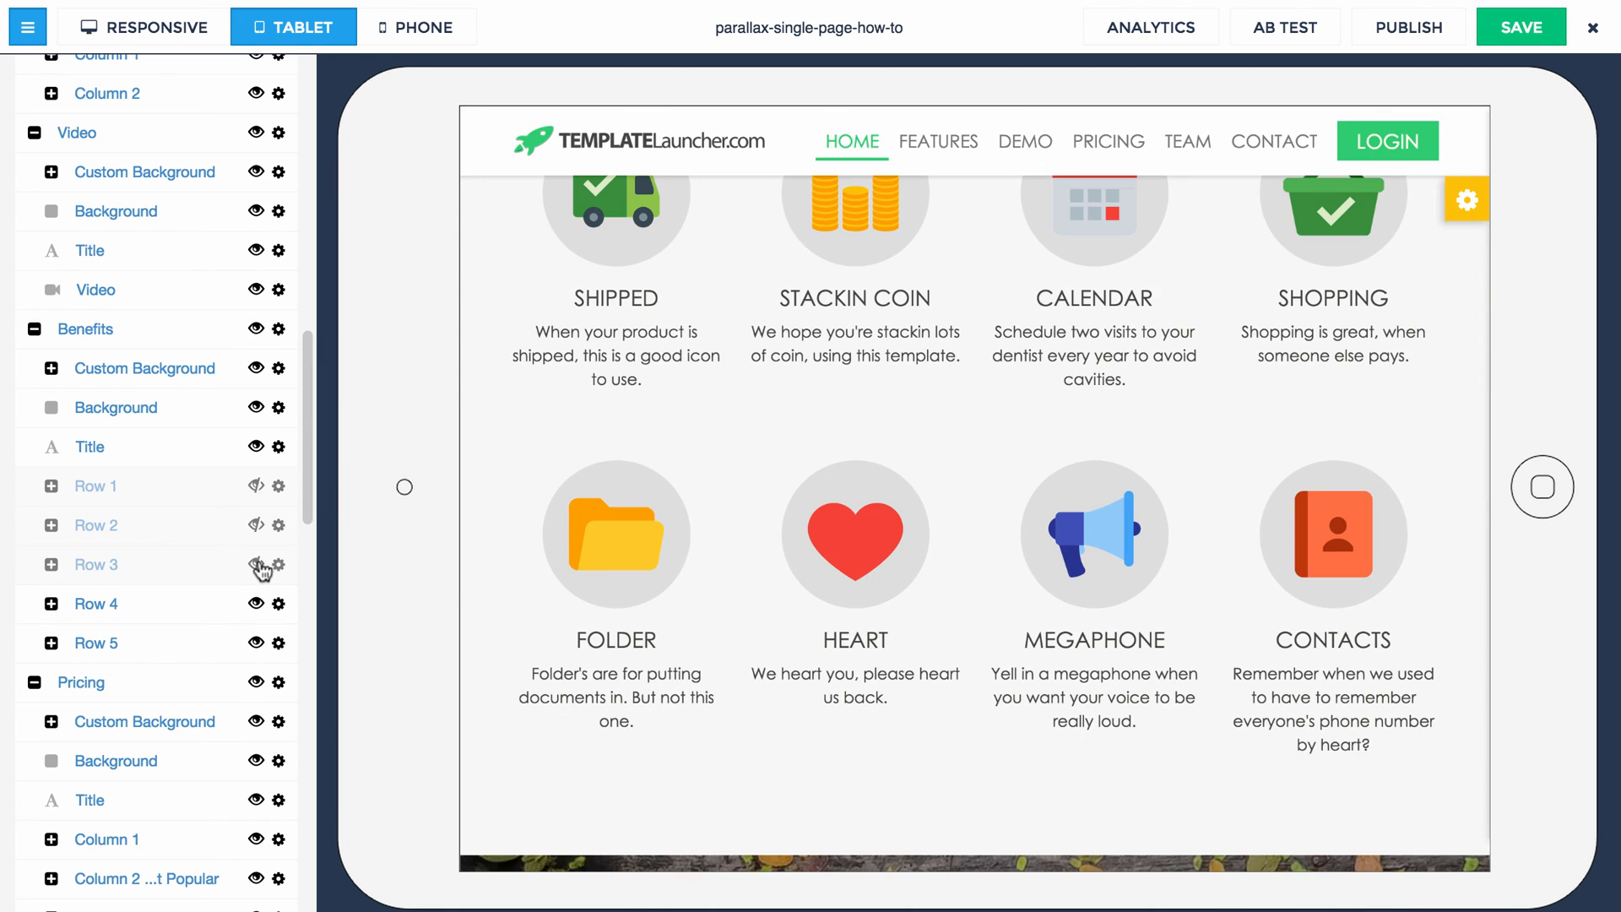
Step: Hide Column 2, the Most Popular plan, in the Pricing section
{"action": "scroll", "coordinate": [483, 477], "scroll_direction": "up", "scroll_amount": 4}
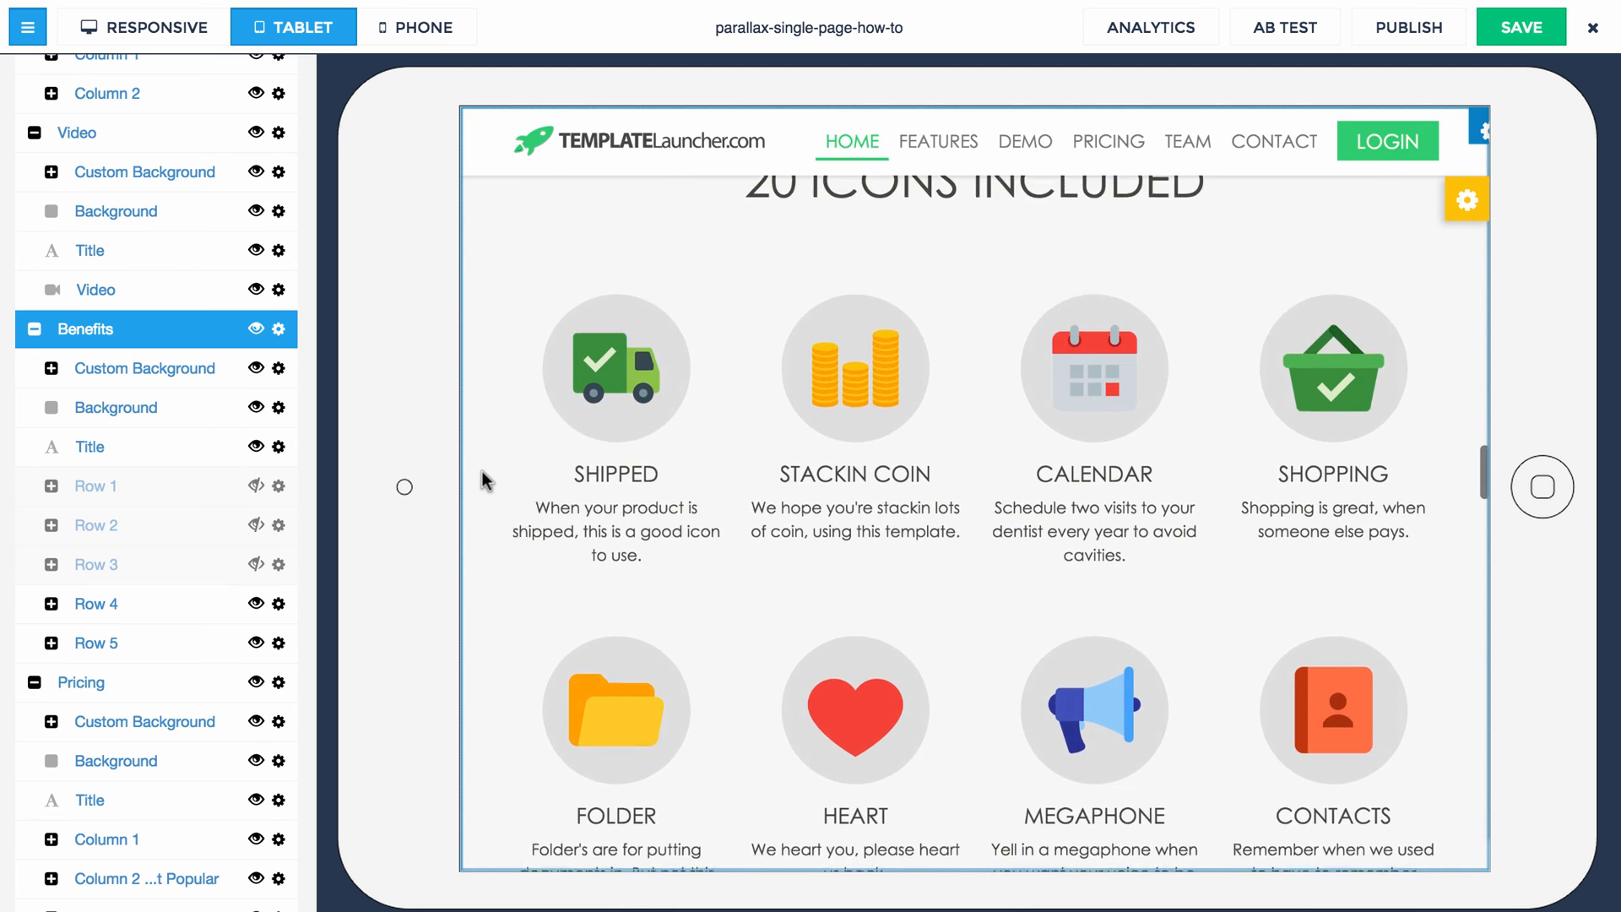
{"action": "scroll", "coordinate": [483, 474], "scroll_direction": "down", "scroll_amount": 6}
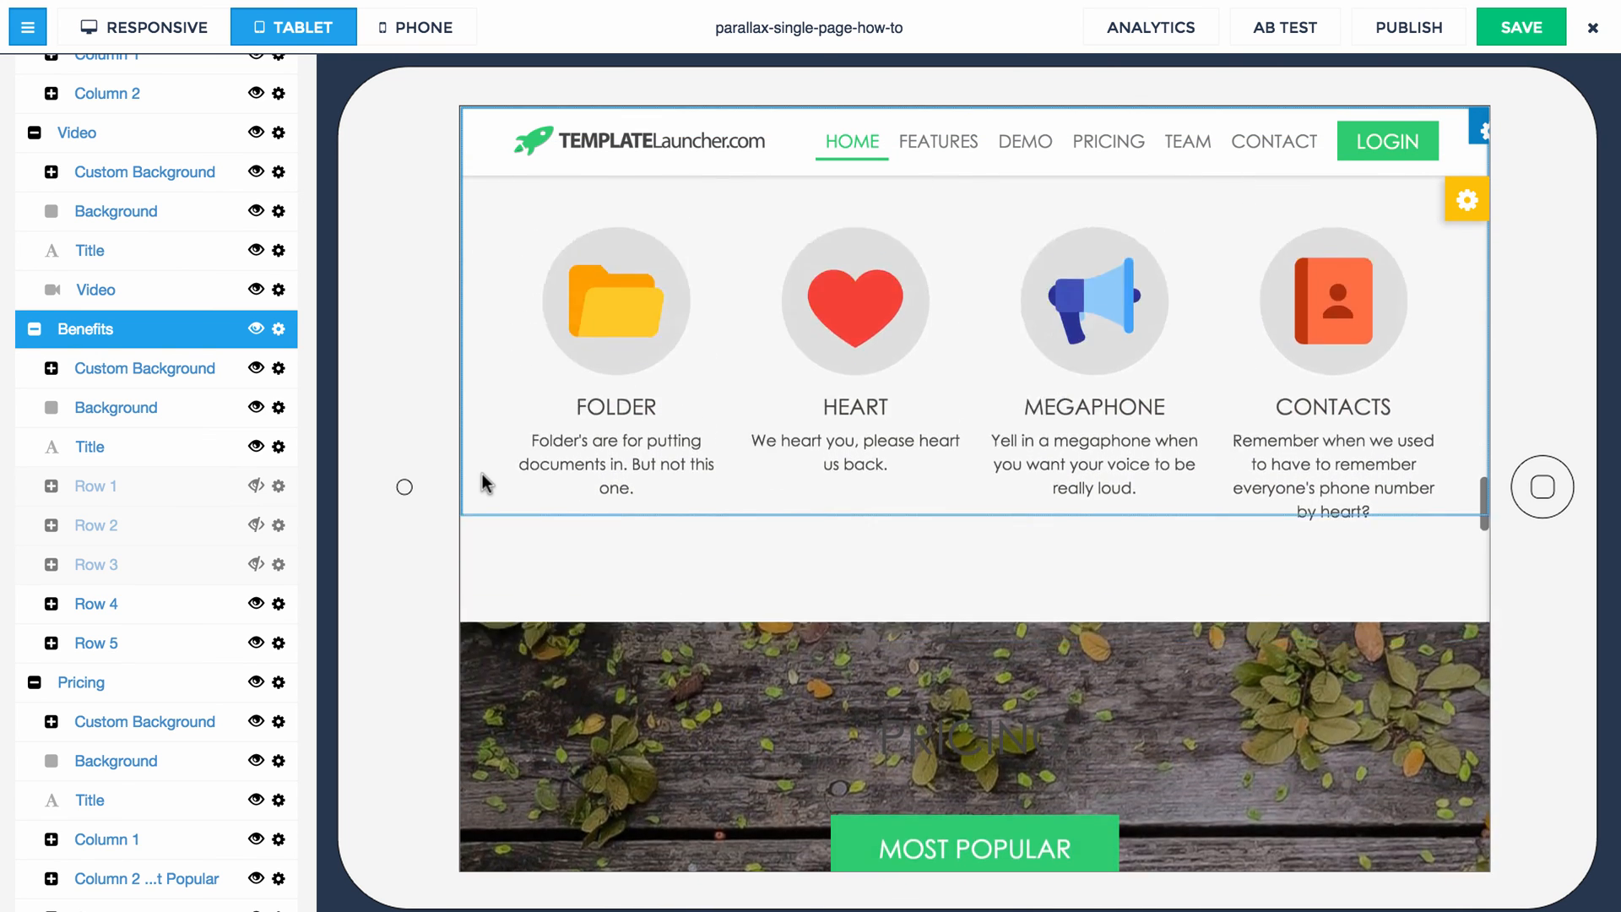
{"action": "scroll", "coordinate": [483, 476], "scroll_direction": "up", "scroll_amount": 5}
{"action": "scroll", "coordinate": [483, 474], "scroll_direction": "down", "scroll_amount": 8}
{"action": "scroll", "coordinate": [483, 474], "scroll_direction": "up", "scroll_amount": 2}
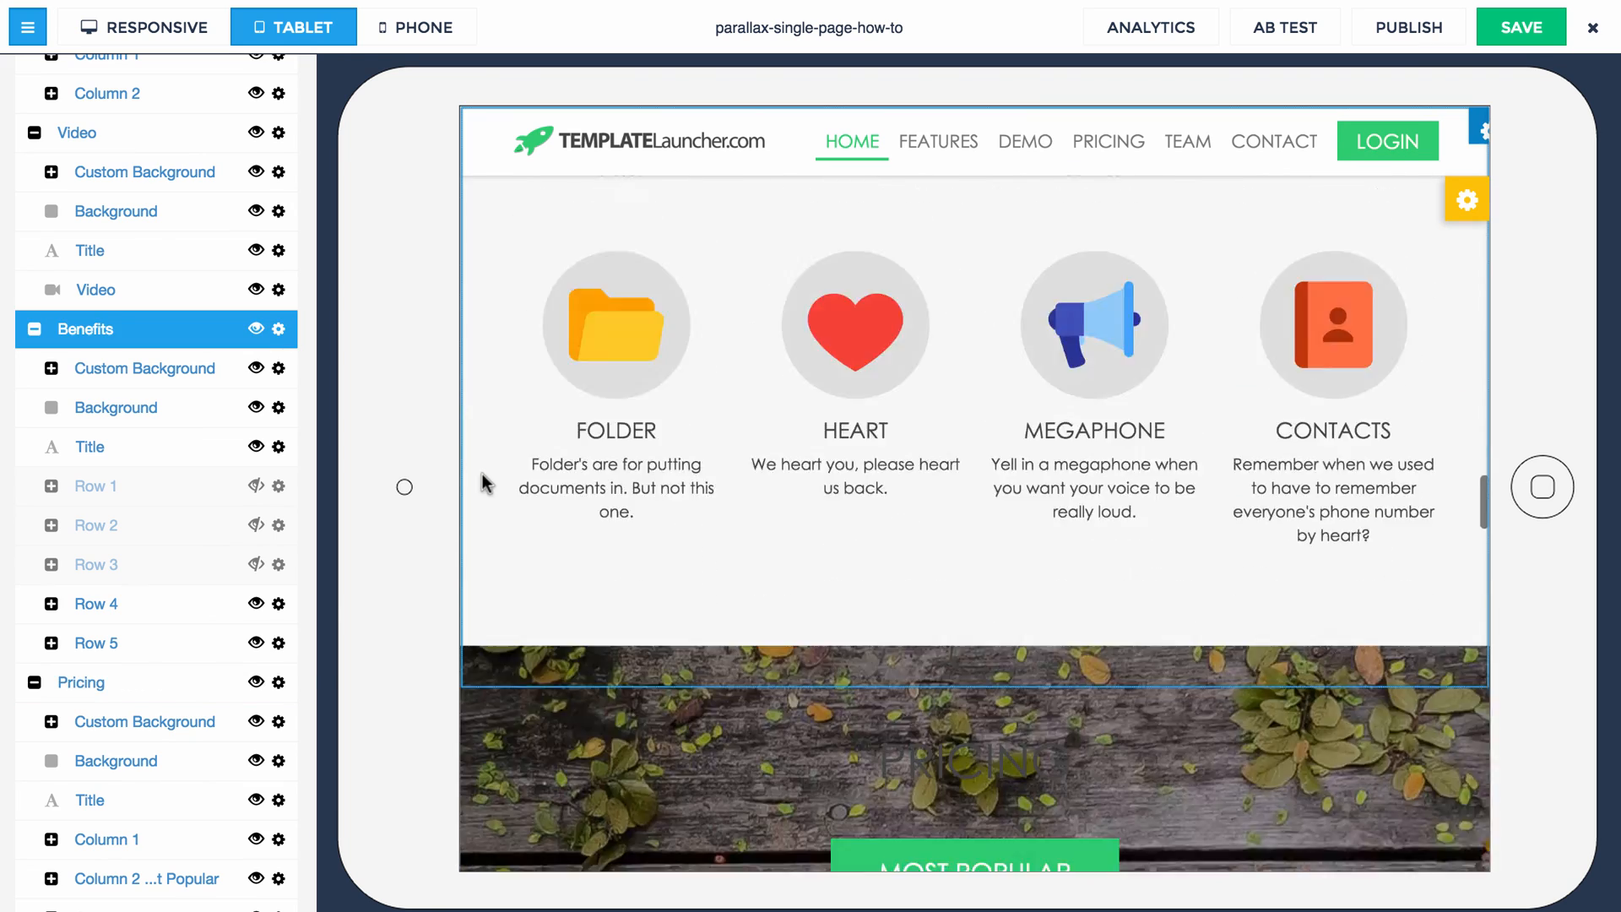
{"action": "scroll", "coordinate": [483, 485], "scroll_direction": "down", "scroll_amount": 6}
{"action": "scroll", "coordinate": [125, 655], "scroll_direction": "down", "scroll_amount": 5}
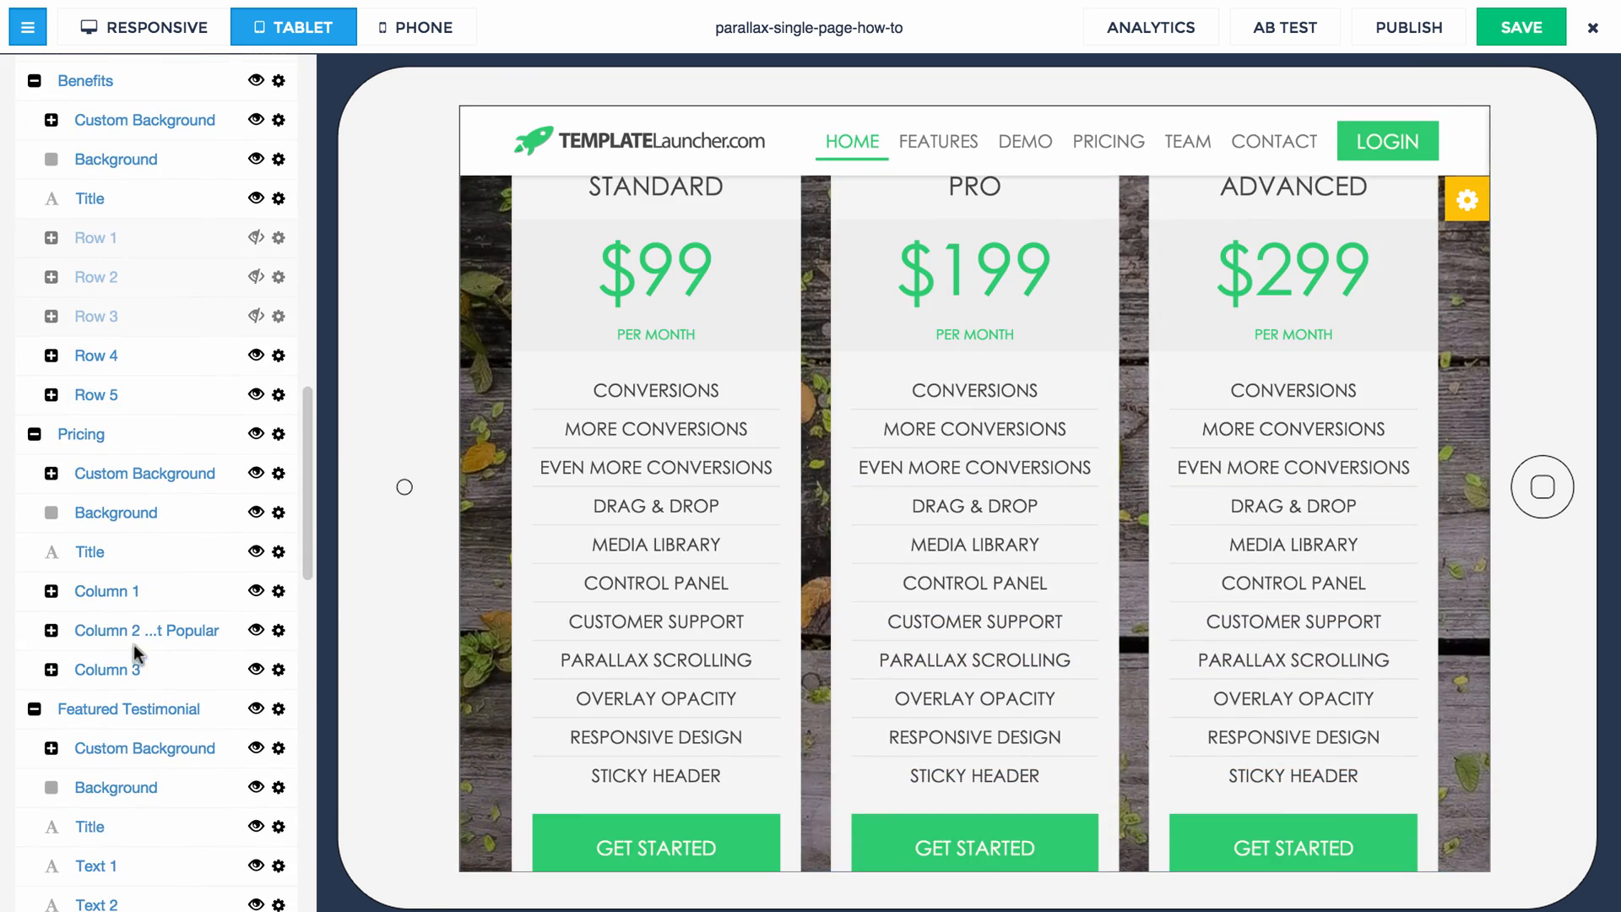
{"action": "left_click", "coordinate": [256, 633]}
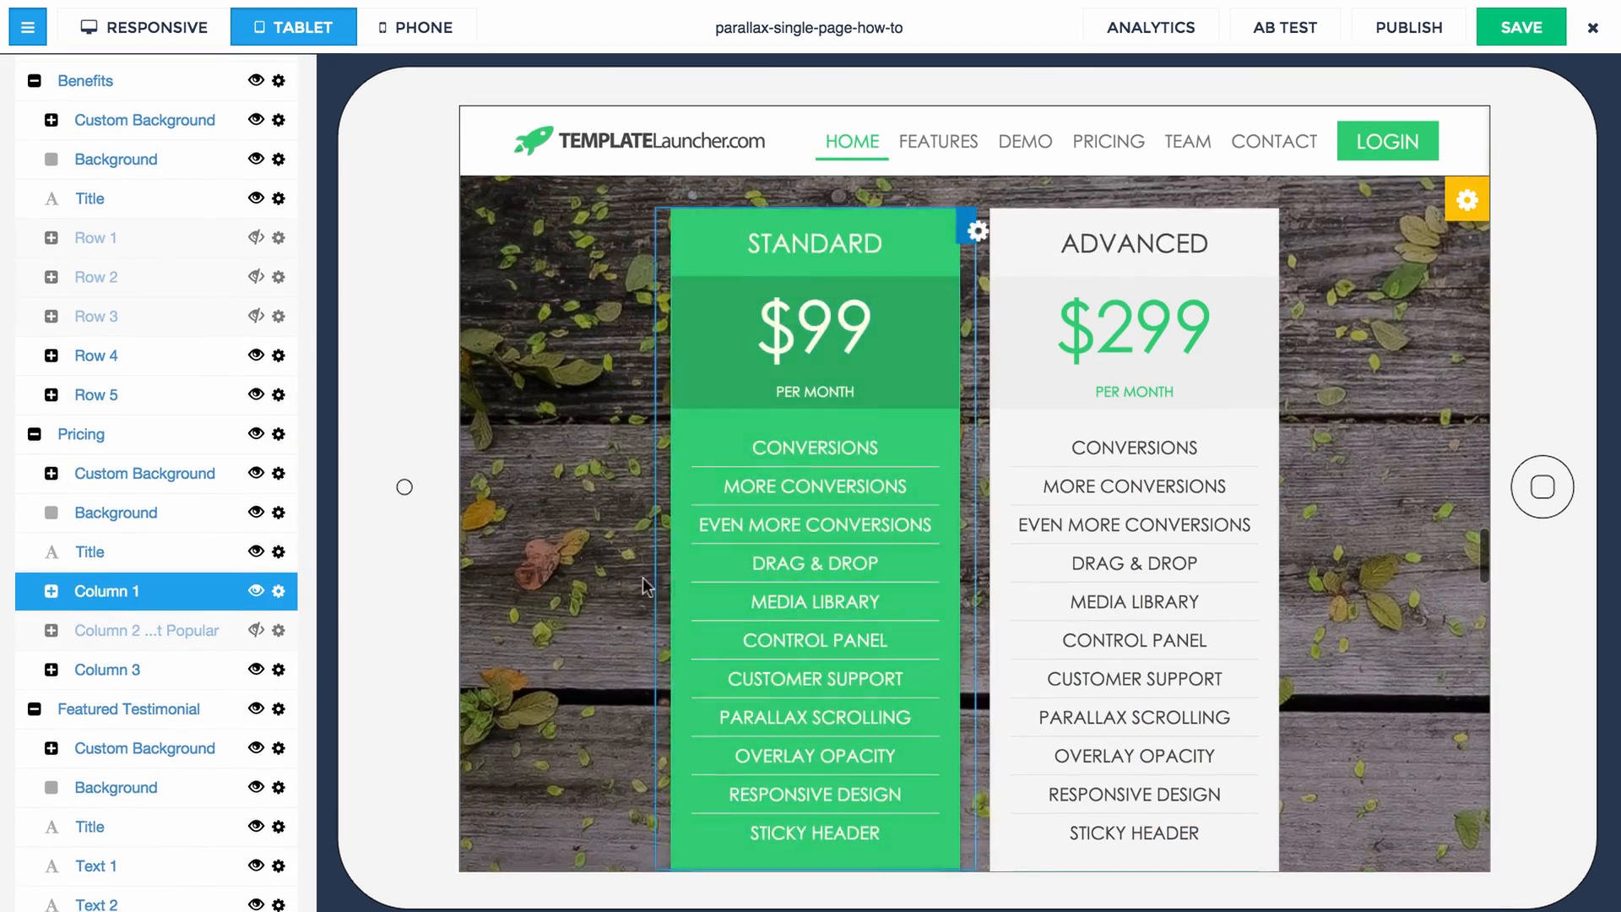
{"action": "scroll", "coordinate": [498, 594], "scroll_direction": "down", "scroll_amount": 12}
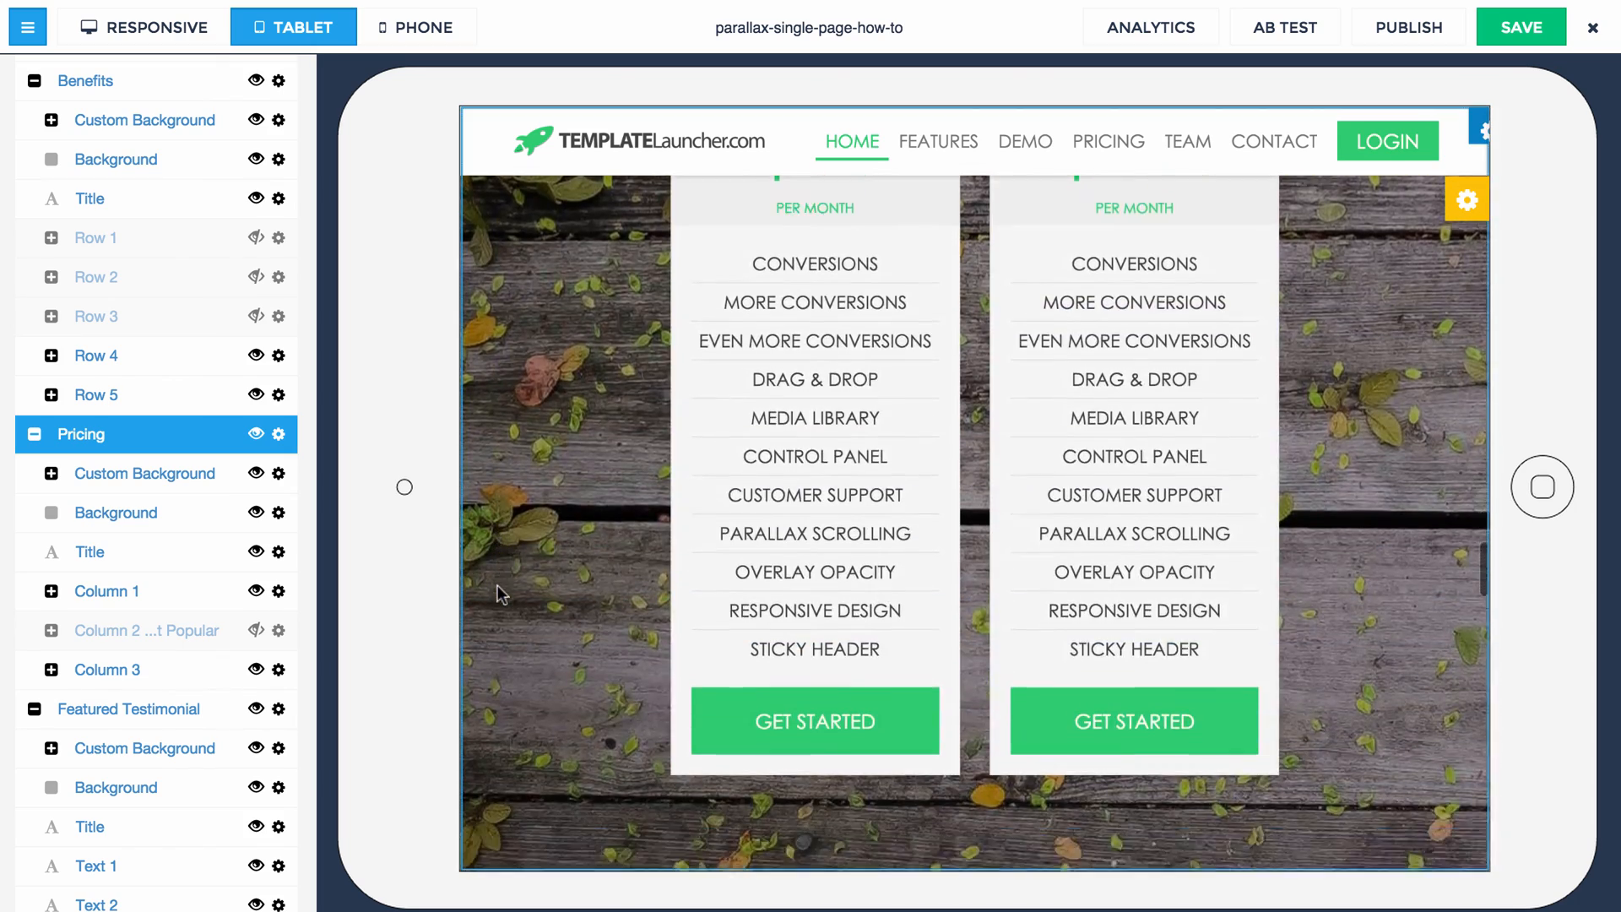
Step: Hide Row 1, Row 2 and Row 3 of the Testimonials section and check the remaining rows on the page
{"action": "scroll", "coordinate": [498, 588], "scroll_direction": "down", "scroll_amount": 10}
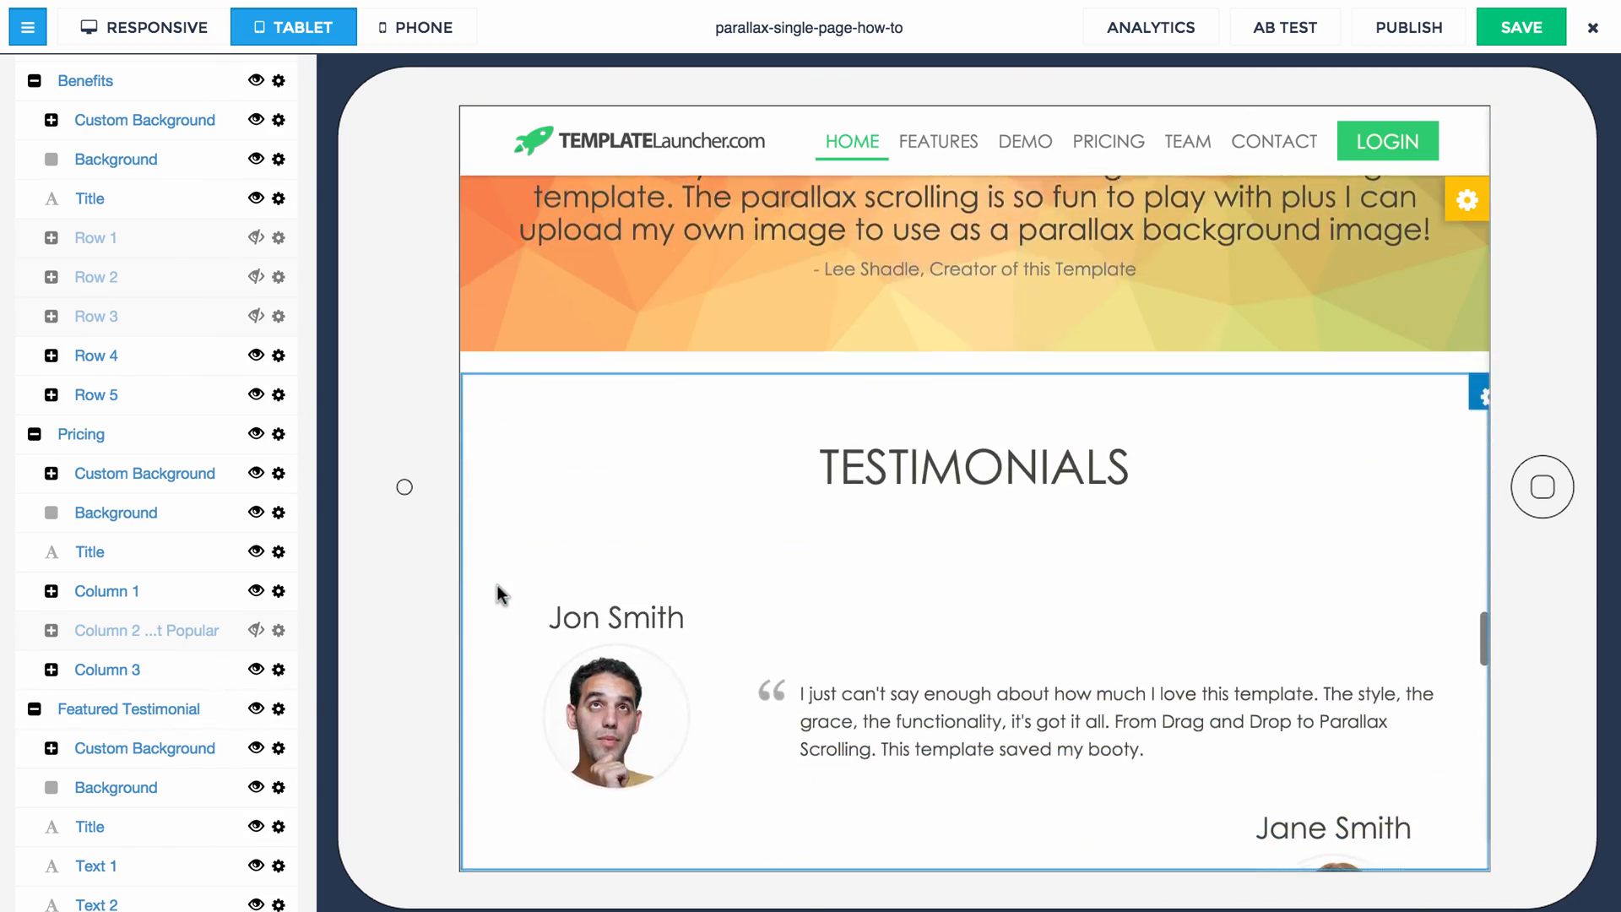
{"action": "scroll", "coordinate": [230, 571], "scroll_direction": "down", "scroll_amount": 7}
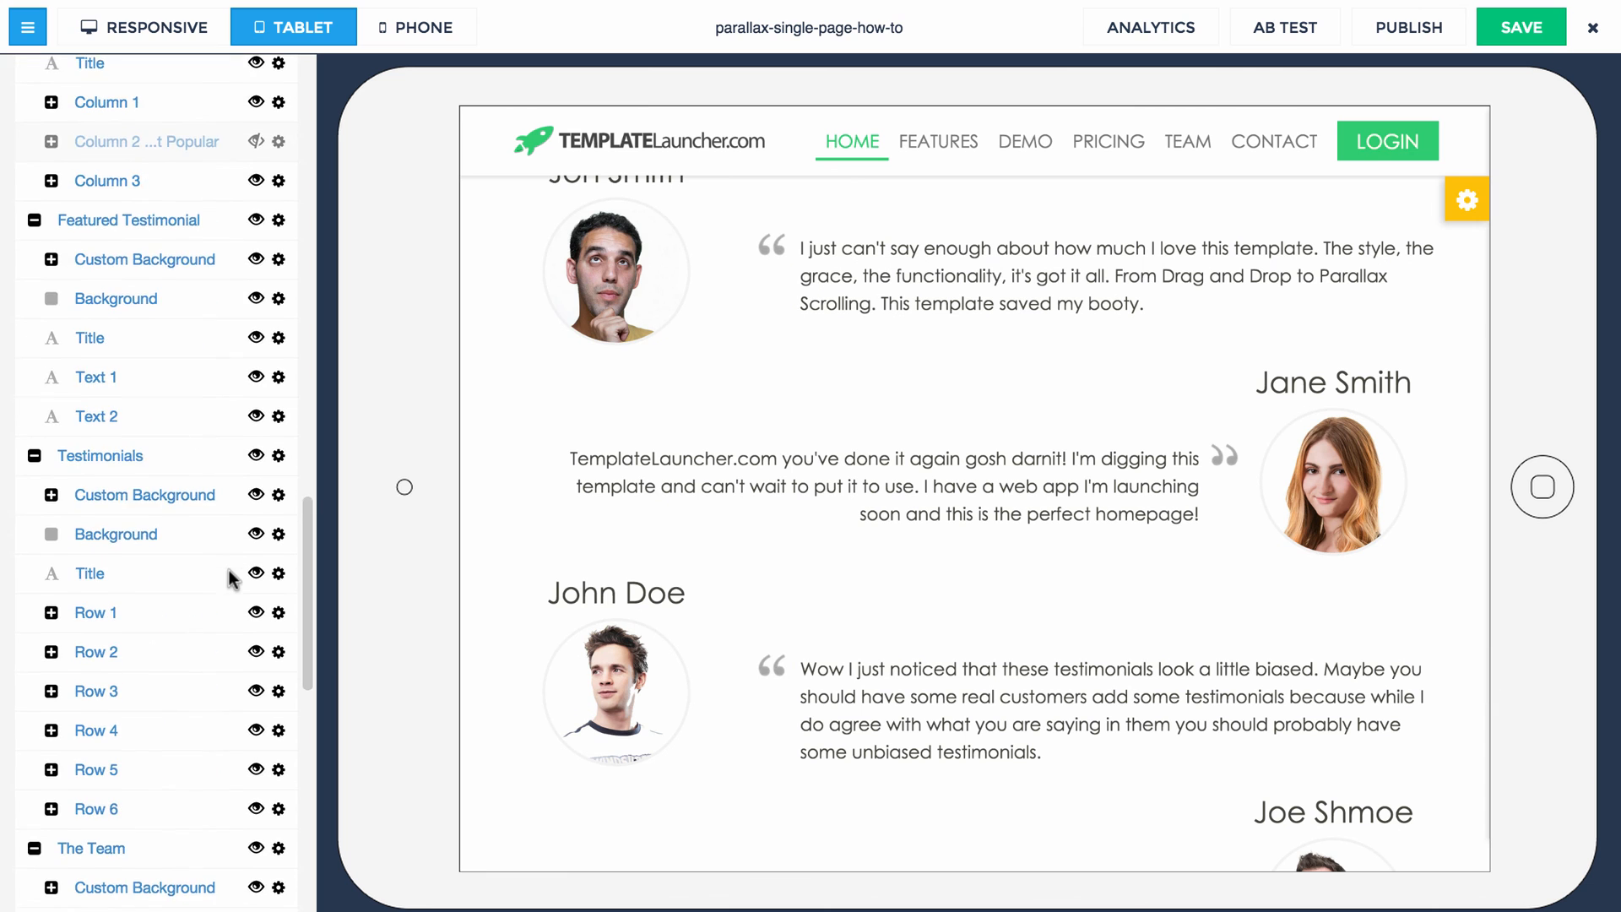
{"action": "left_click", "coordinate": [256, 521]}
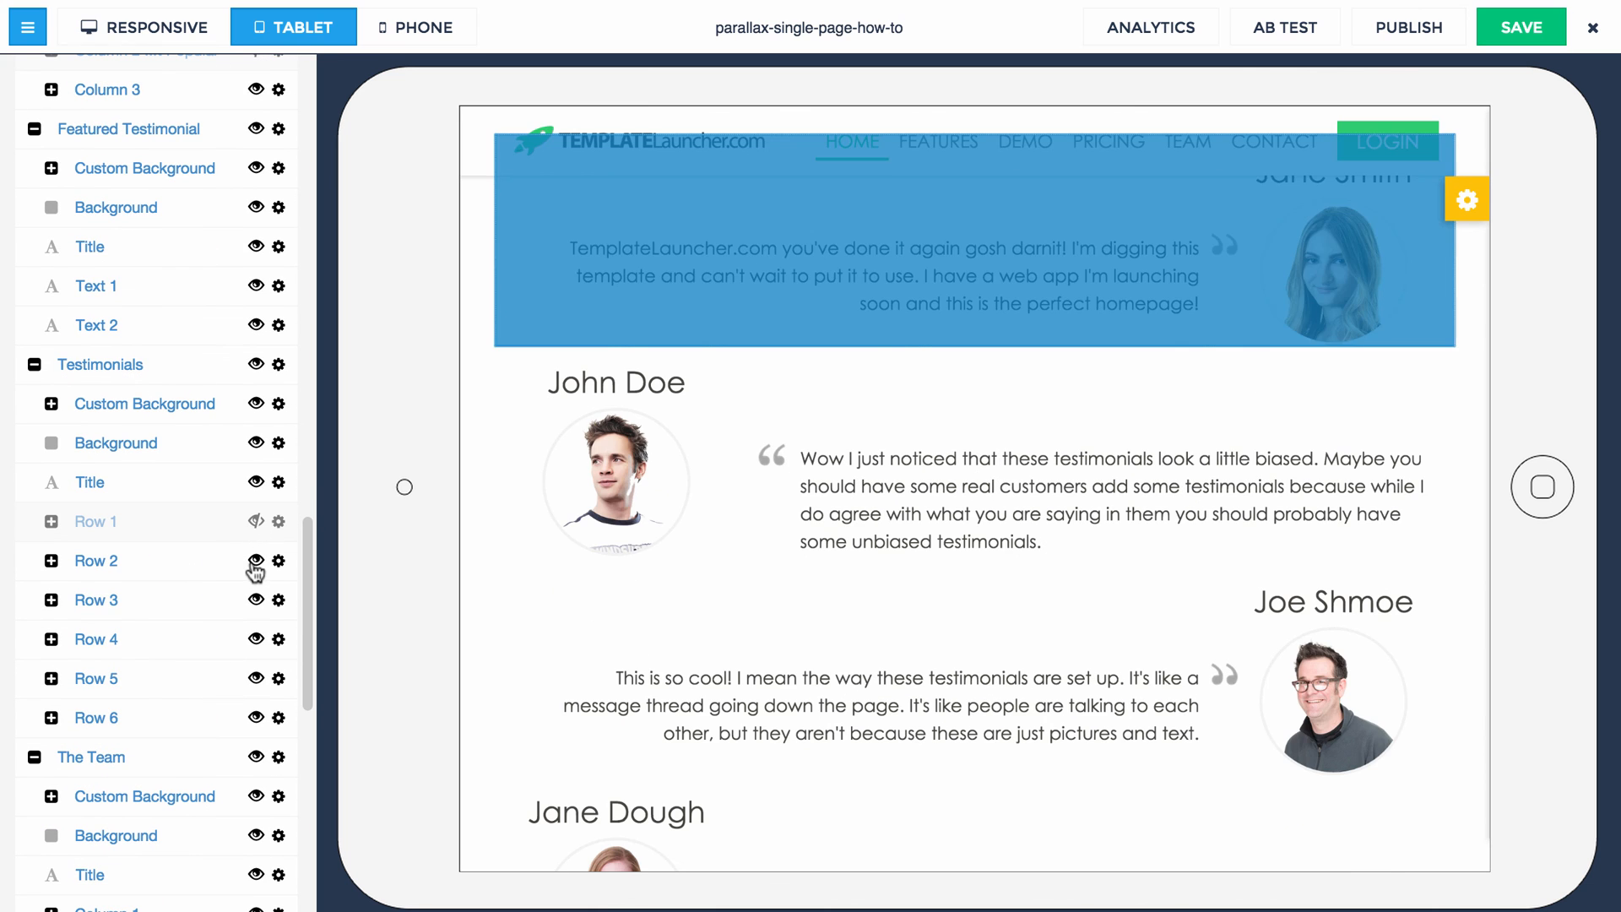
{"action": "left_click", "coordinate": [256, 561]}
{"action": "left_click", "coordinate": [256, 600]}
{"action": "scroll", "coordinate": [752, 613], "scroll_direction": "up", "scroll_amount": 7}
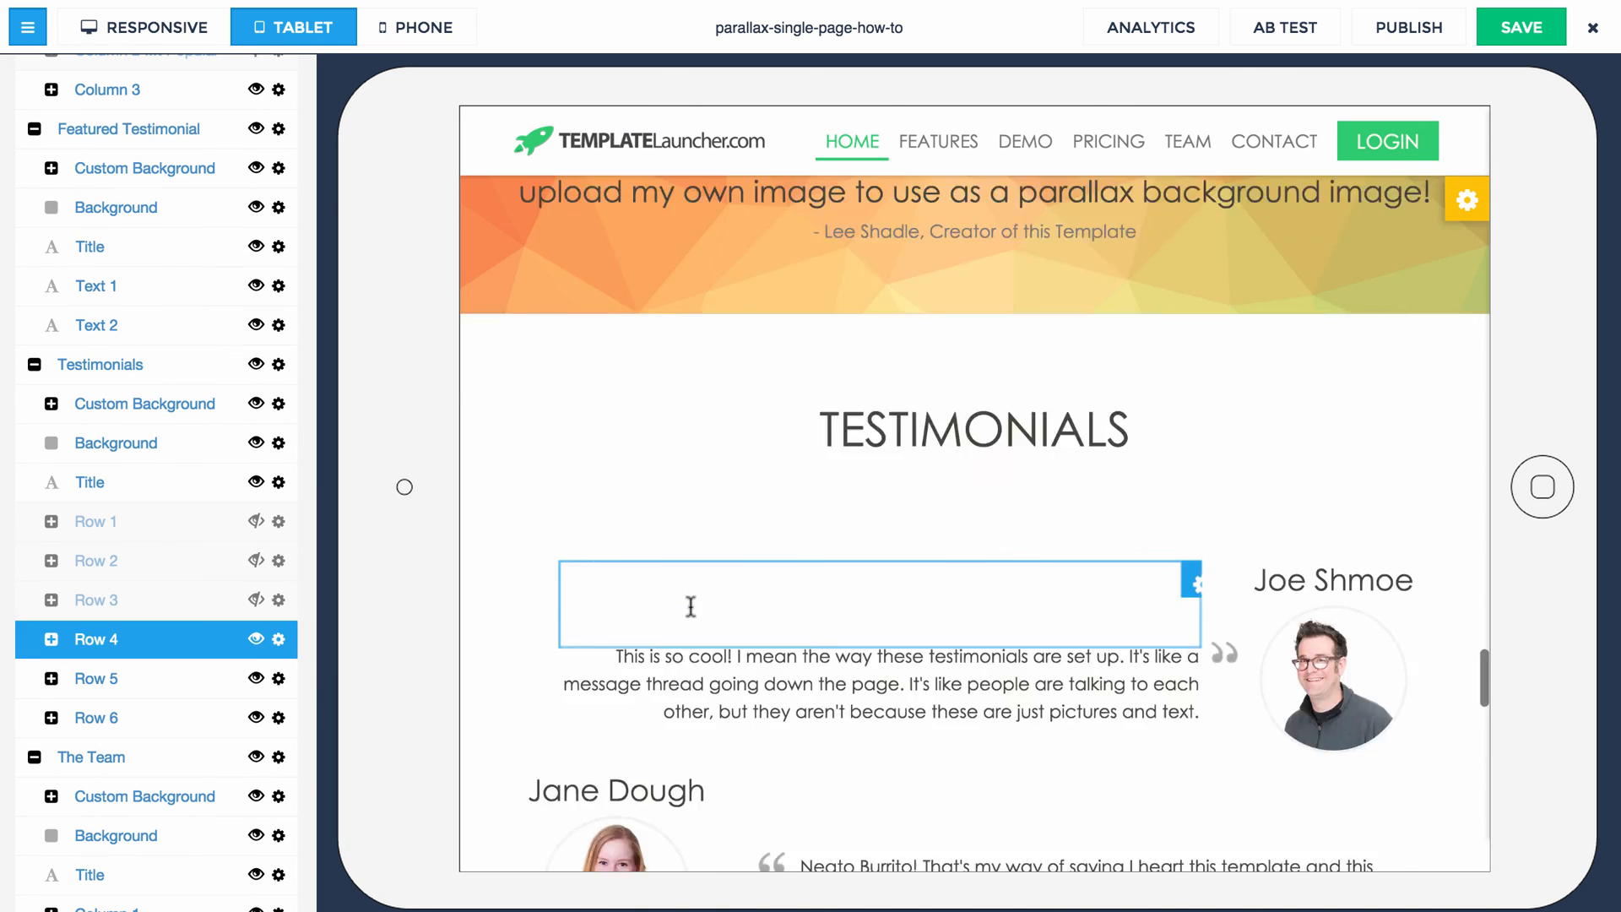
{"action": "scroll", "coordinate": [690, 606], "scroll_direction": "down", "scroll_amount": 7}
{"action": "scroll", "coordinate": [662, 605], "scroll_direction": "down", "scroll_amount": 5}
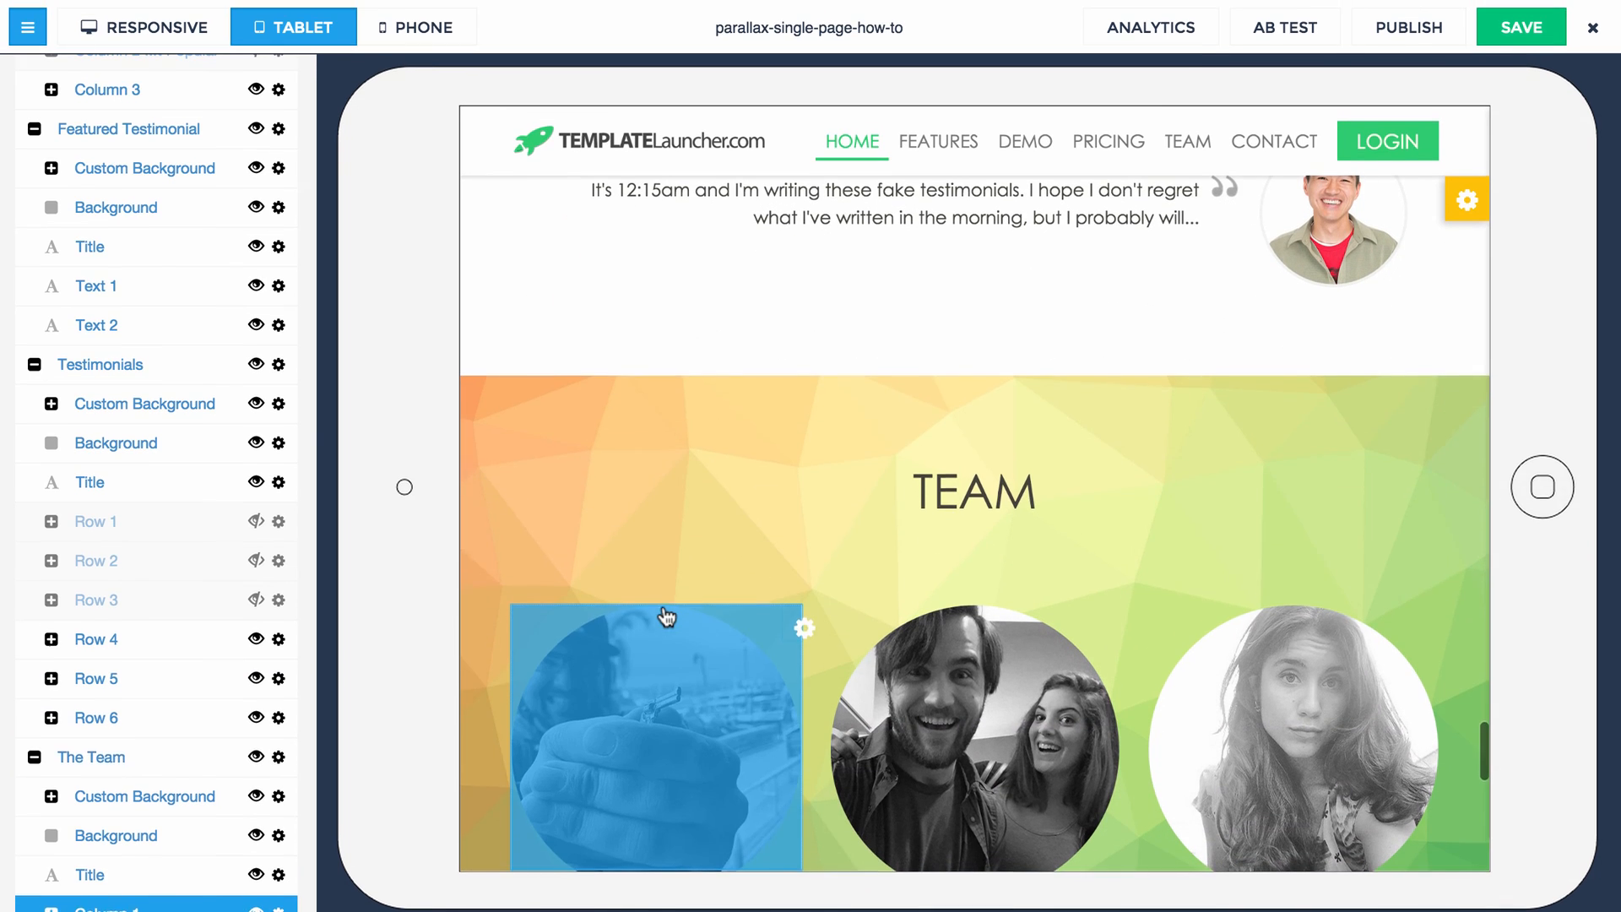
Step: Review the page in the phone preview from Pricing down to the footer and back up to the header, and return to the responsive view
{"action": "left_click", "coordinate": [420, 37]}
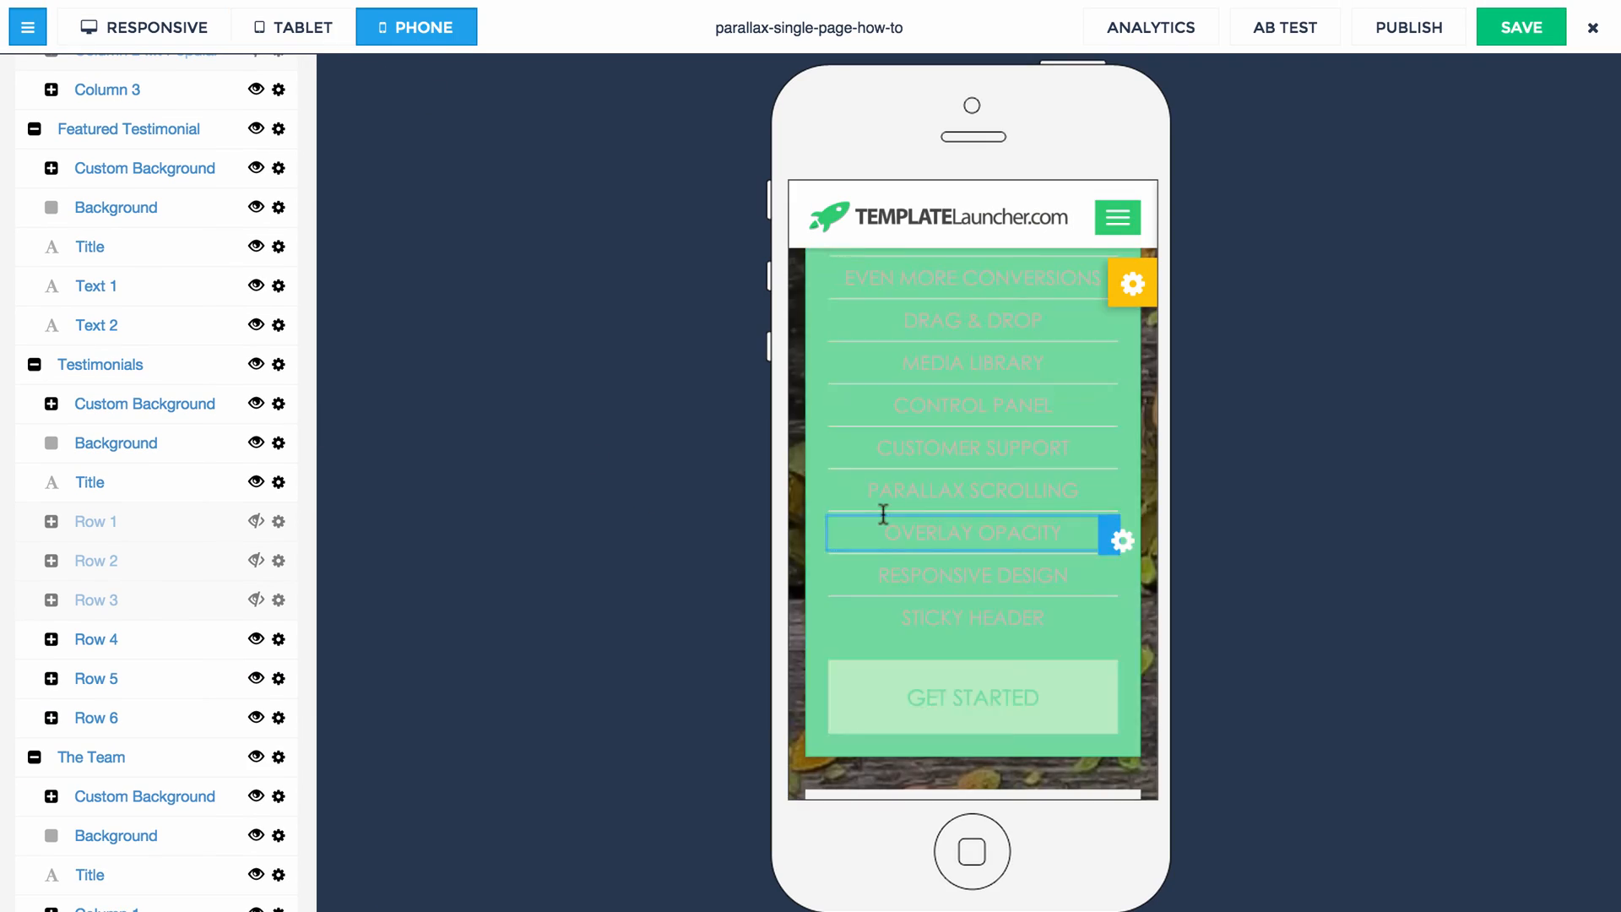
{"action": "scroll", "coordinate": [847, 554], "scroll_direction": "up", "scroll_amount": 5}
{"action": "scroll", "coordinate": [838, 557], "scroll_direction": "down", "scroll_amount": 4}
{"action": "scroll", "coordinate": [838, 558], "scroll_direction": "down", "scroll_amount": 10}
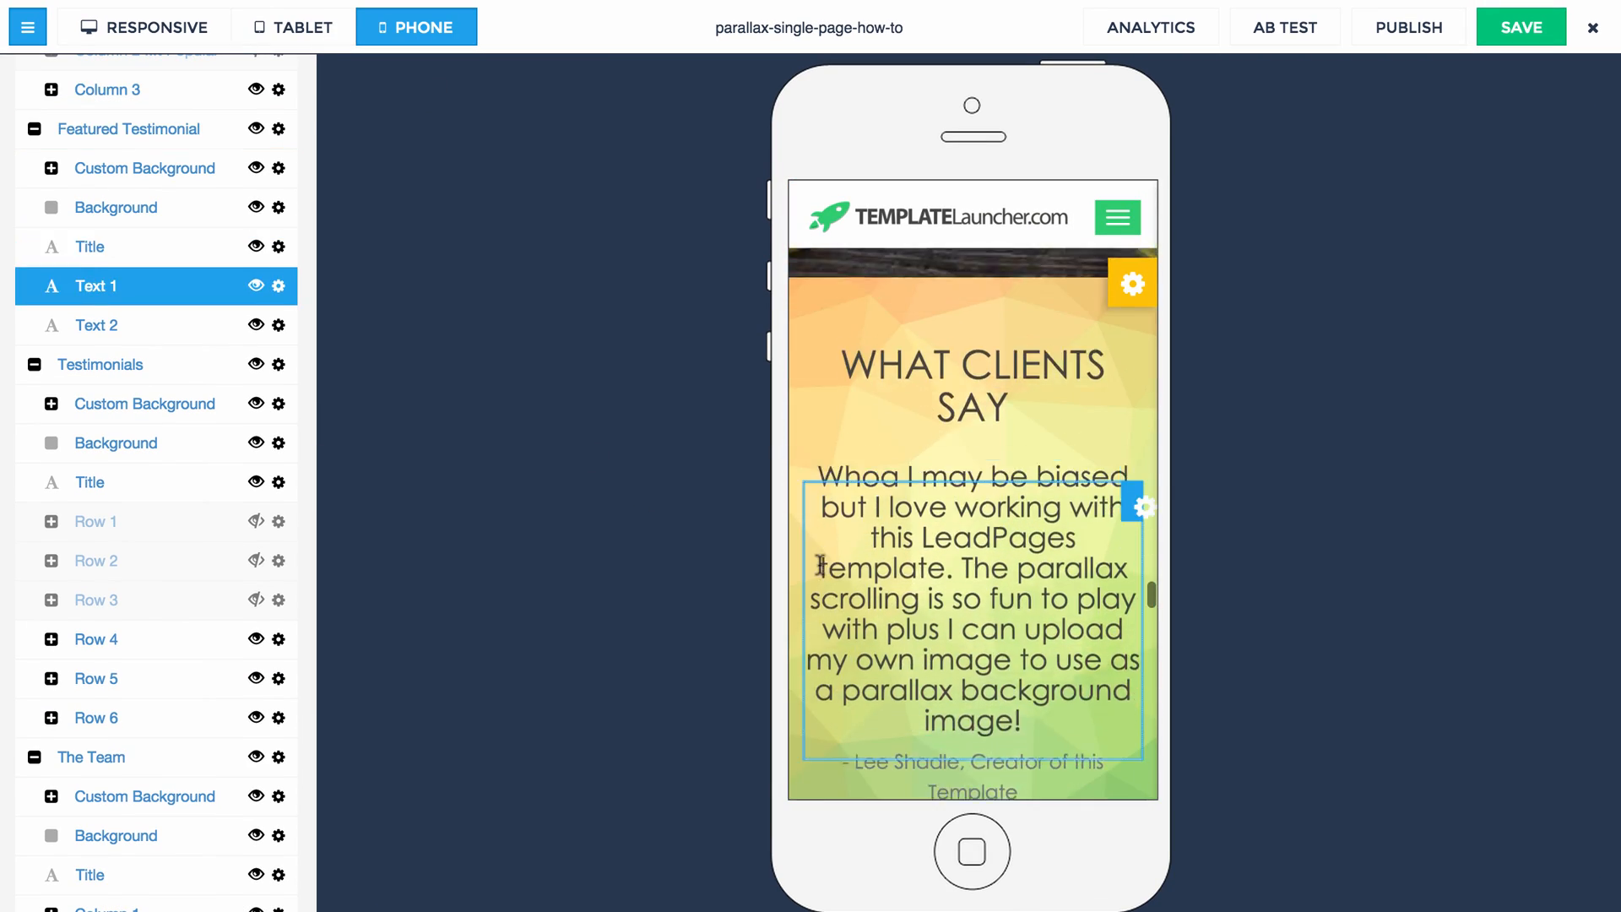
{"action": "scroll", "coordinate": [812, 565], "scroll_direction": "down", "scroll_amount": 10}
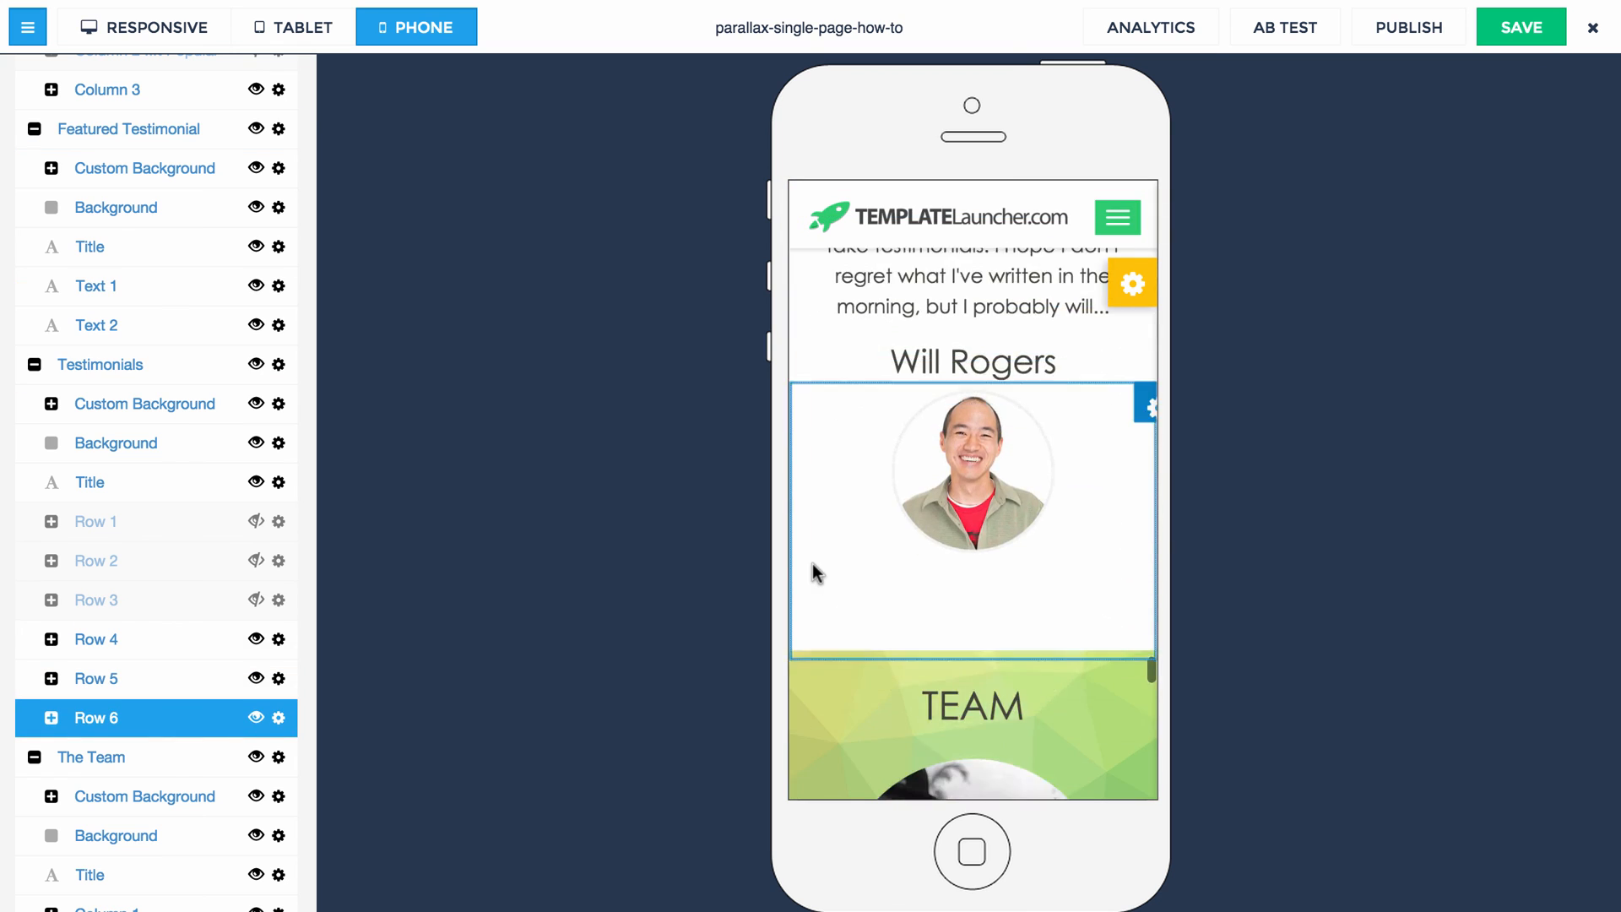
{"action": "scroll", "coordinate": [813, 564], "scroll_direction": "down", "scroll_amount": 10}
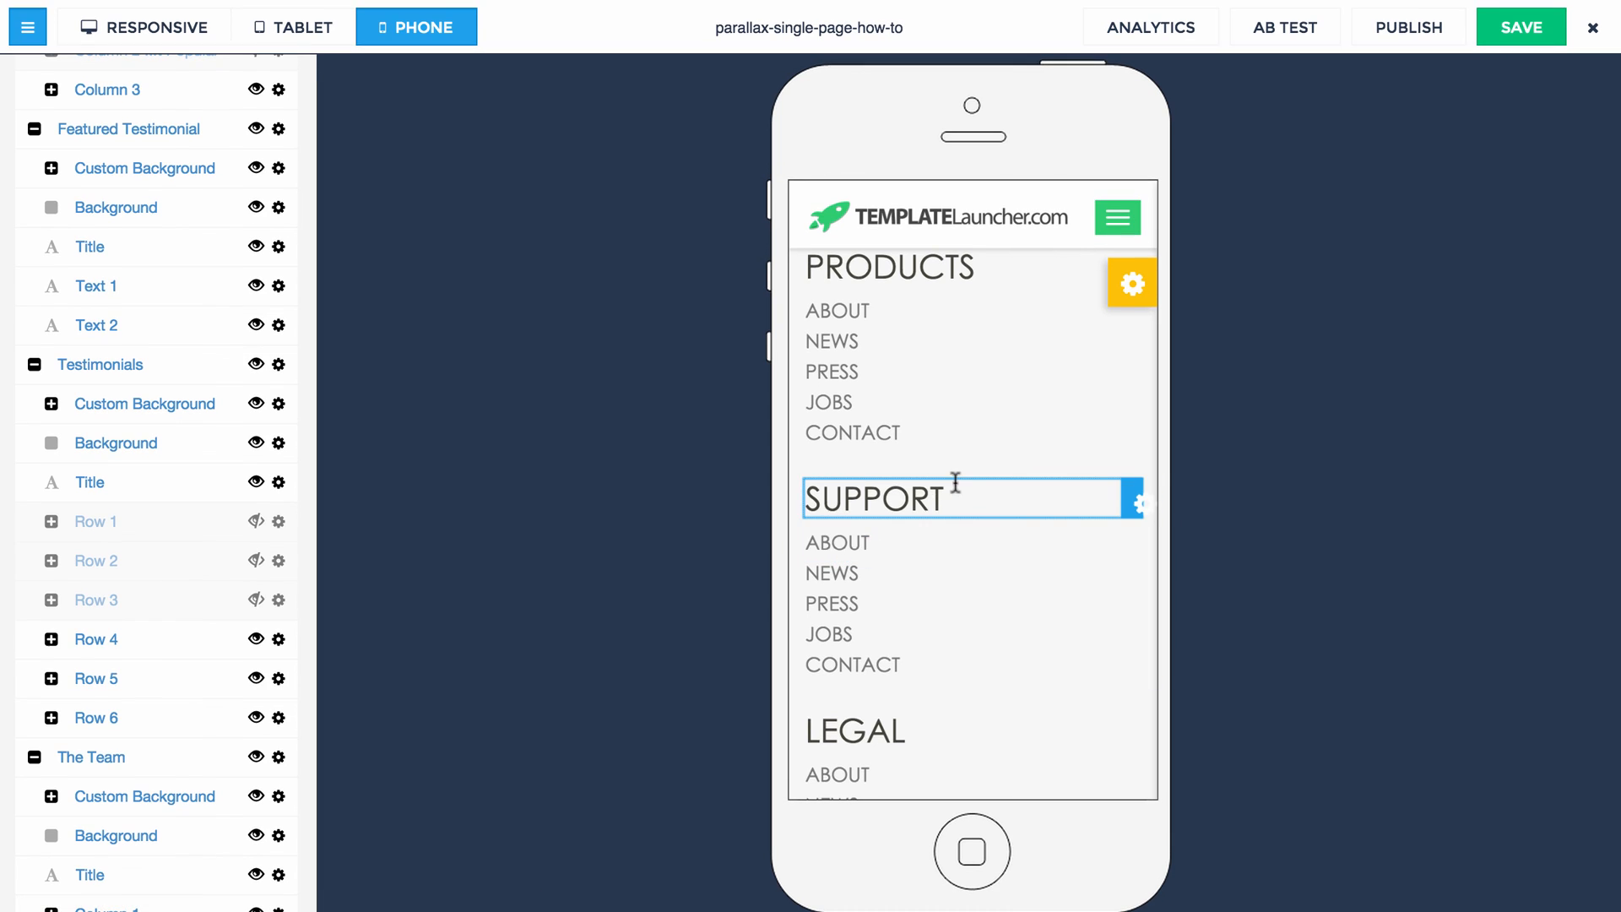
{"action": "scroll", "coordinate": [941, 413], "scroll_direction": "down", "scroll_amount": 3}
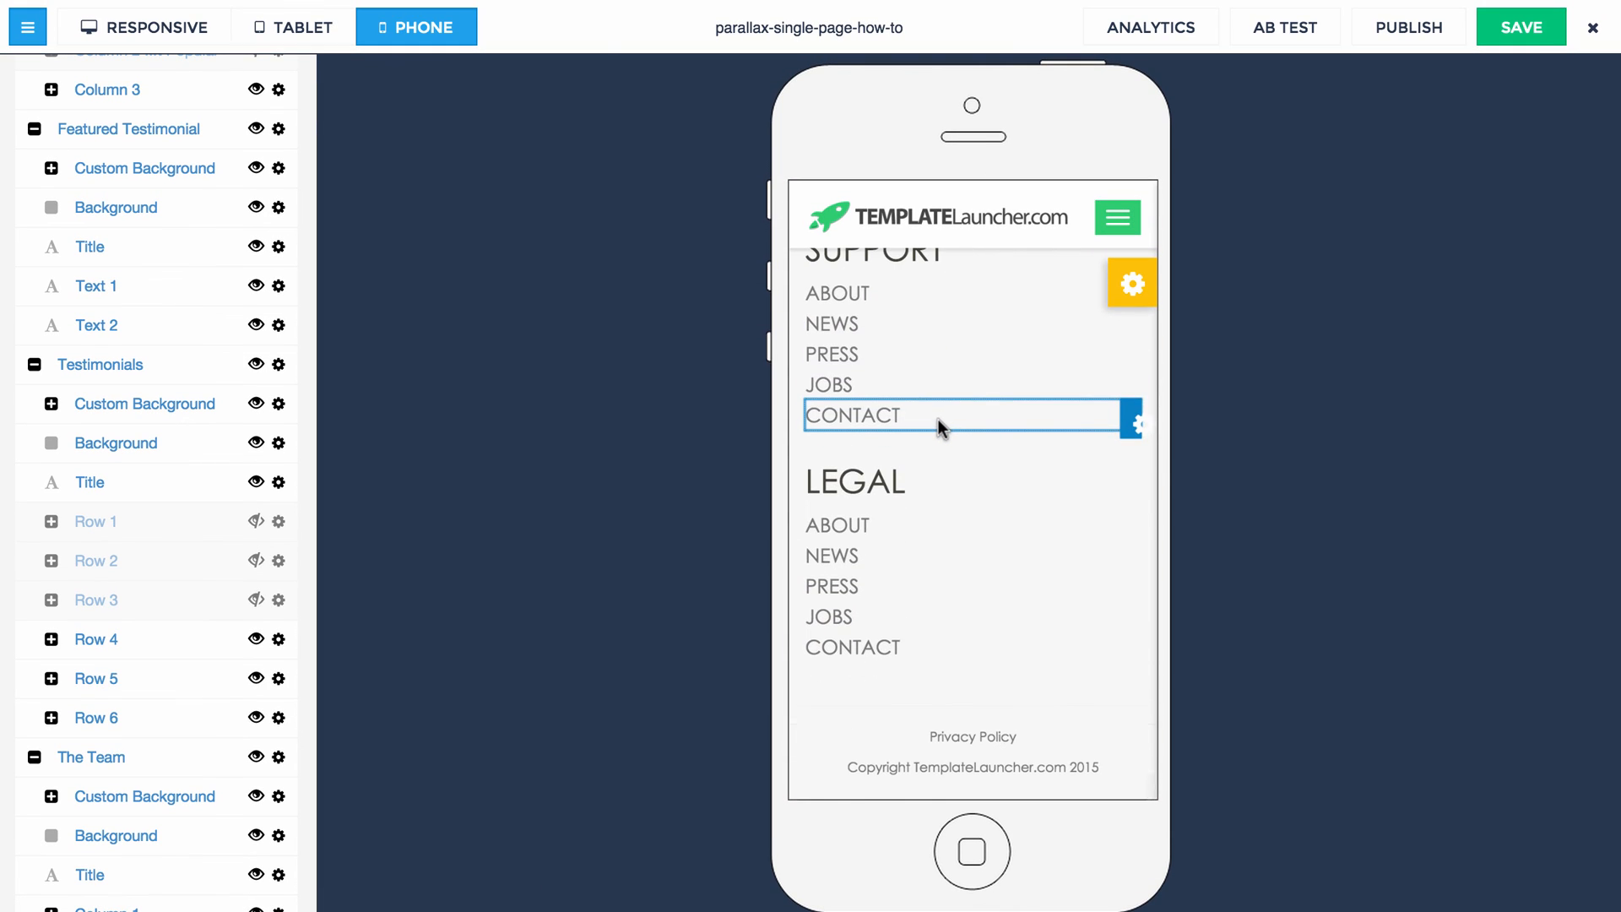
{"action": "scroll", "coordinate": [939, 419], "scroll_direction": "up", "scroll_amount": 15}
{"action": "scroll", "coordinate": [939, 419], "scroll_direction": "up", "scroll_amount": 15}
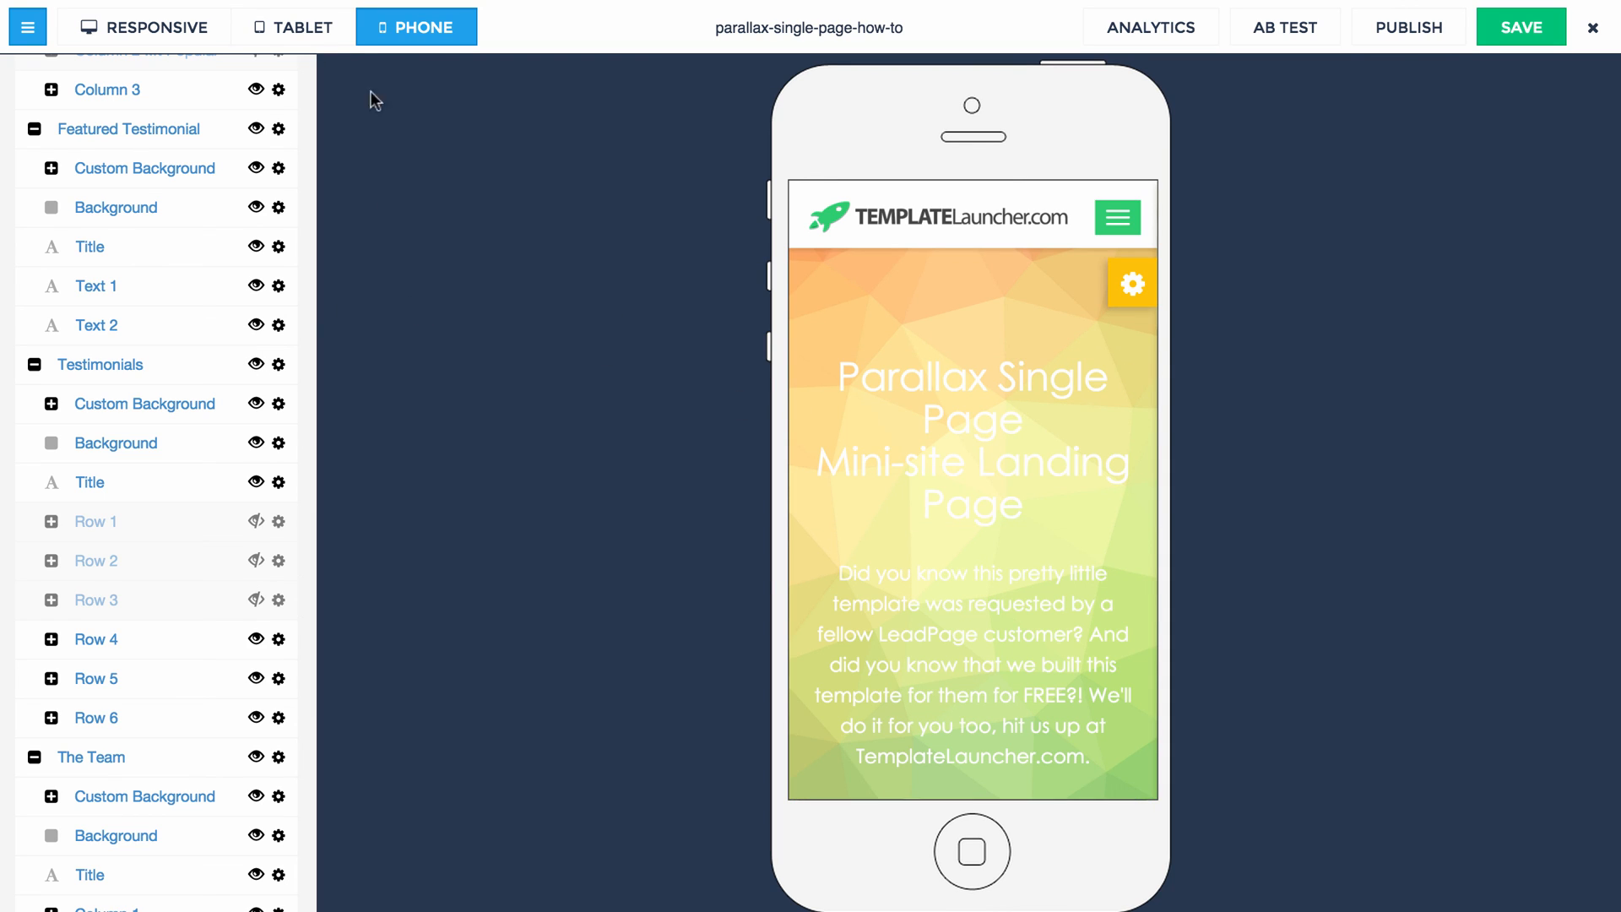
{"action": "left_click", "coordinate": [172, 22]}
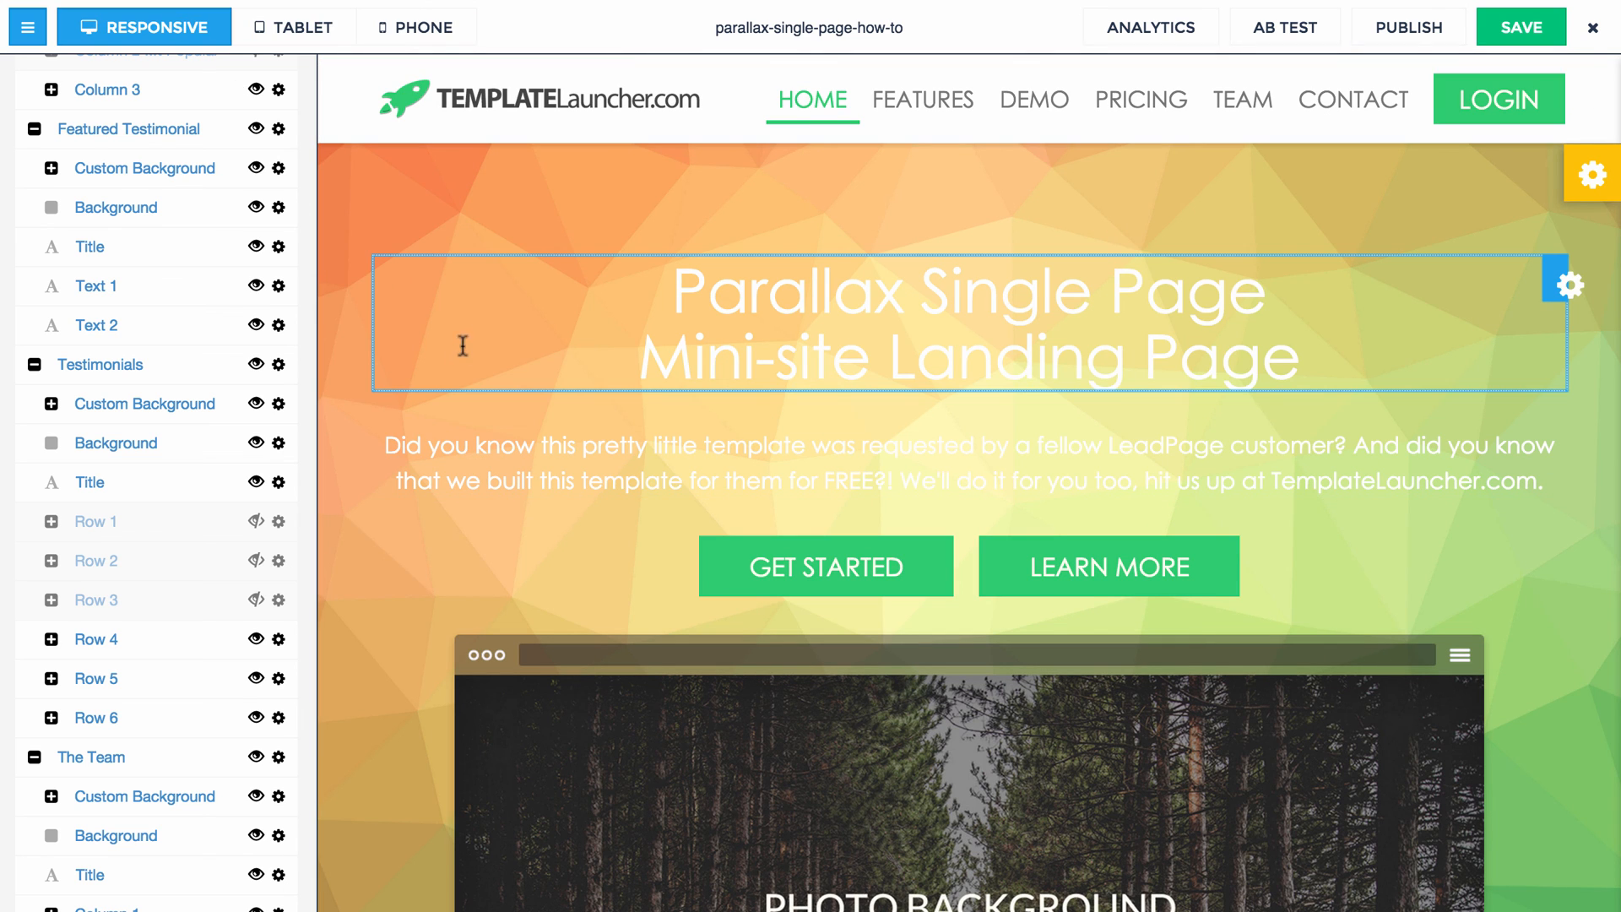